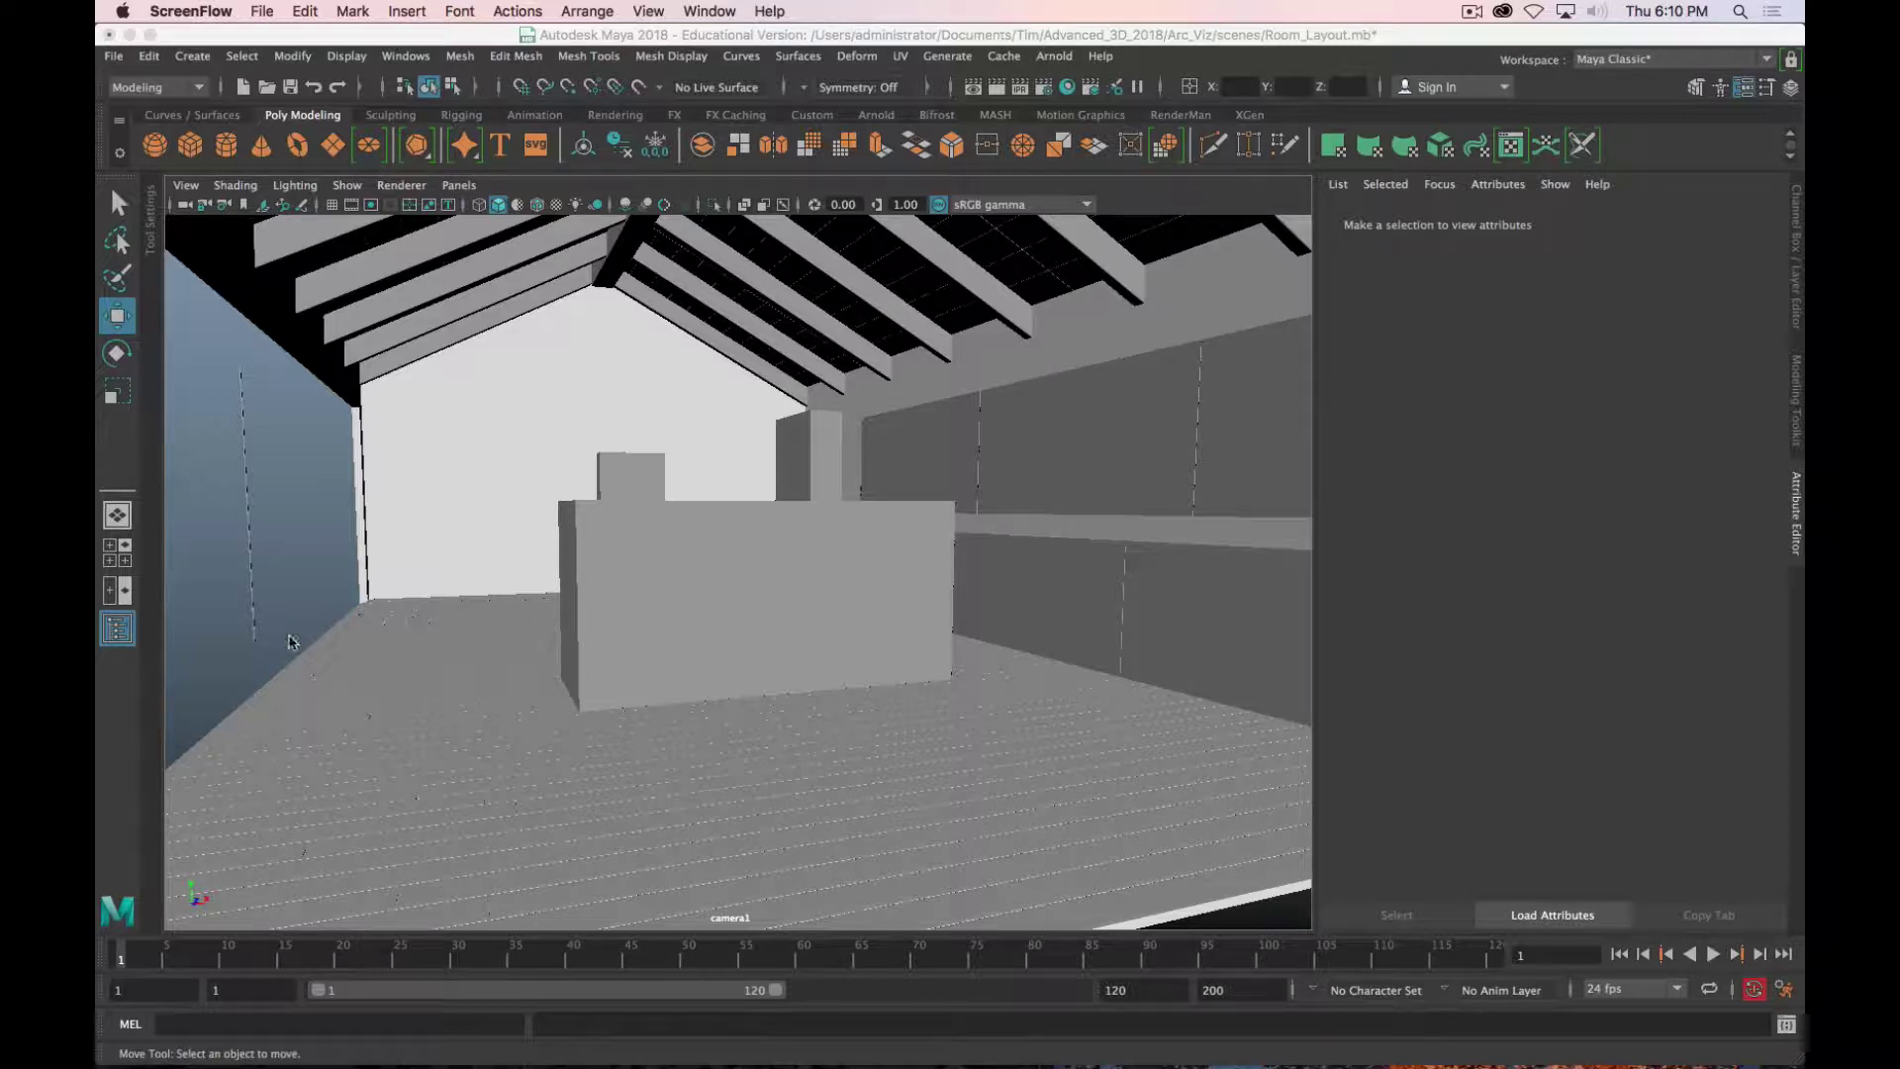
Step: Examine the room model from outside and inside, including its walls, roof beams and kitchen blocks
{"action": "scroll", "coordinate": [445, 648], "scroll_direction": "down", "scroll_amount": 3}
{"action": "left_click_drag", "start_coordinate": [639, 578], "coordinate": [692, 585], "text": "alt"}
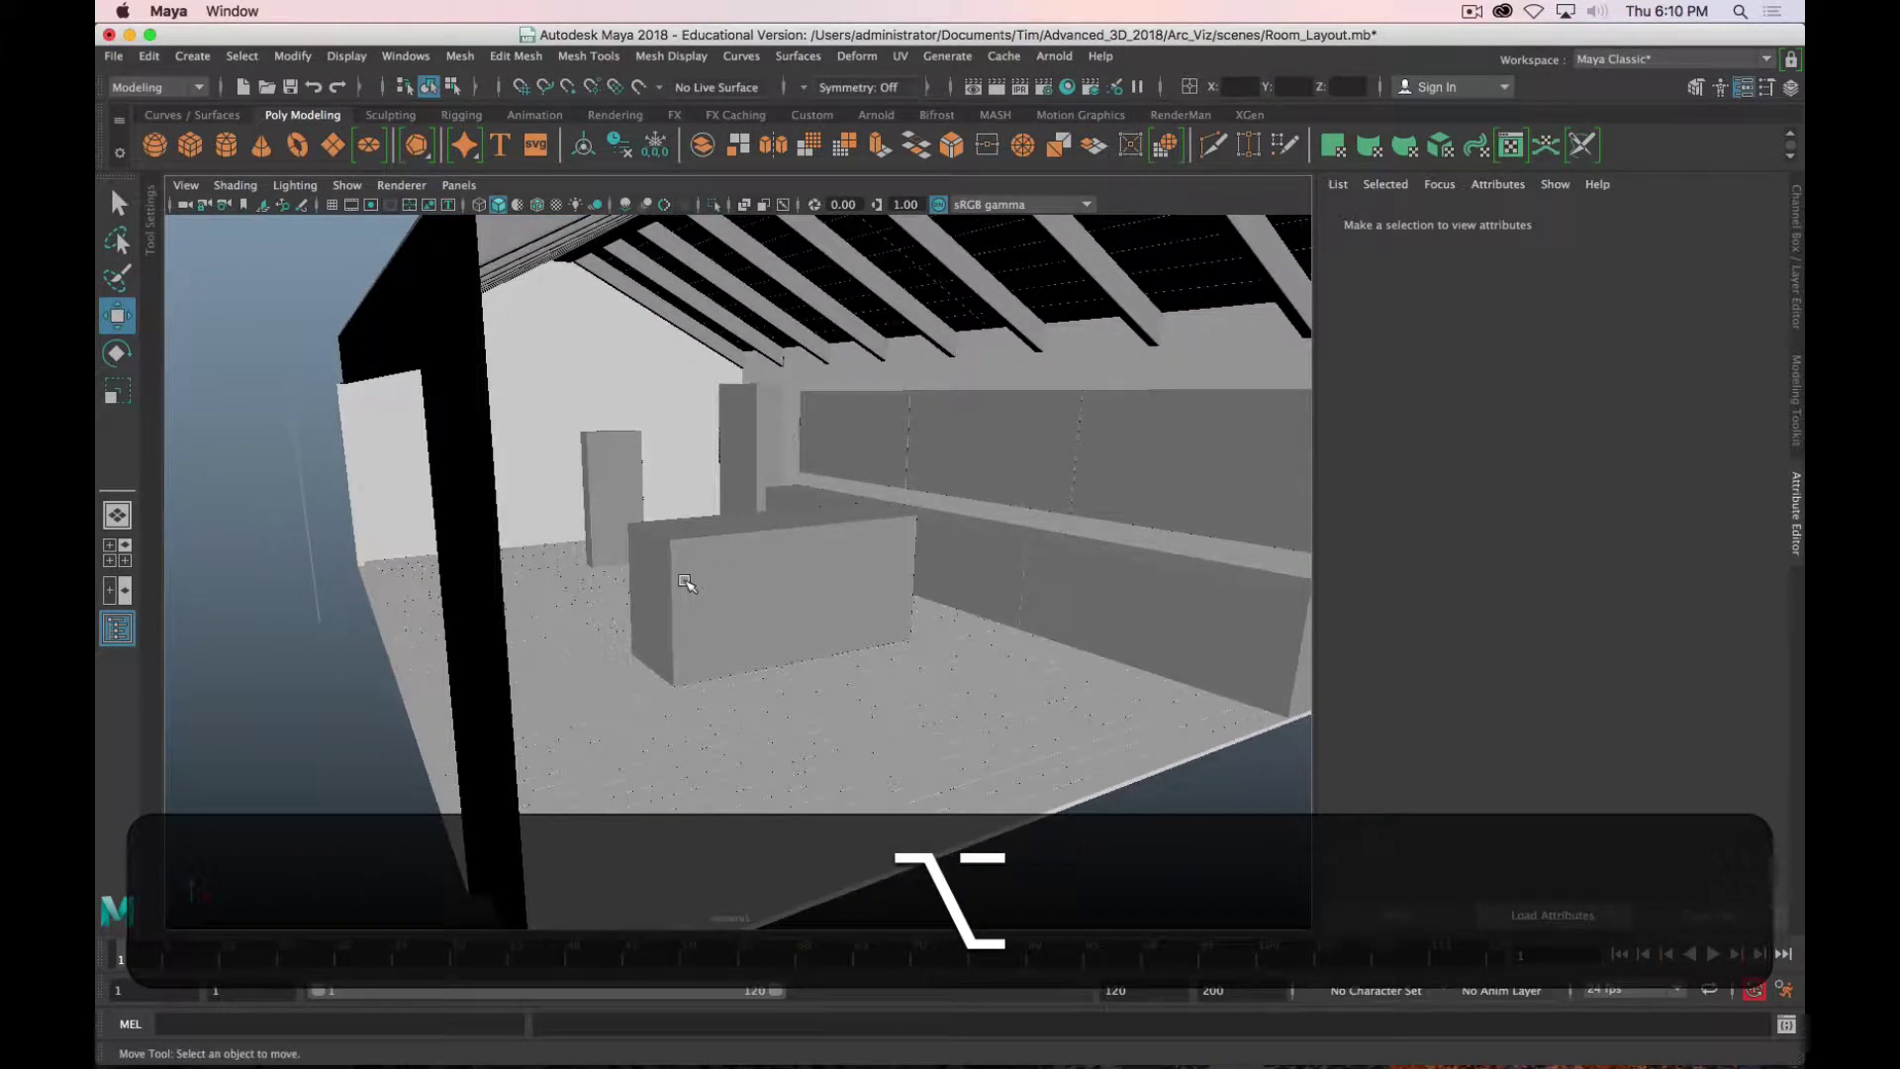
{"action": "key", "text": "super+Tab"}
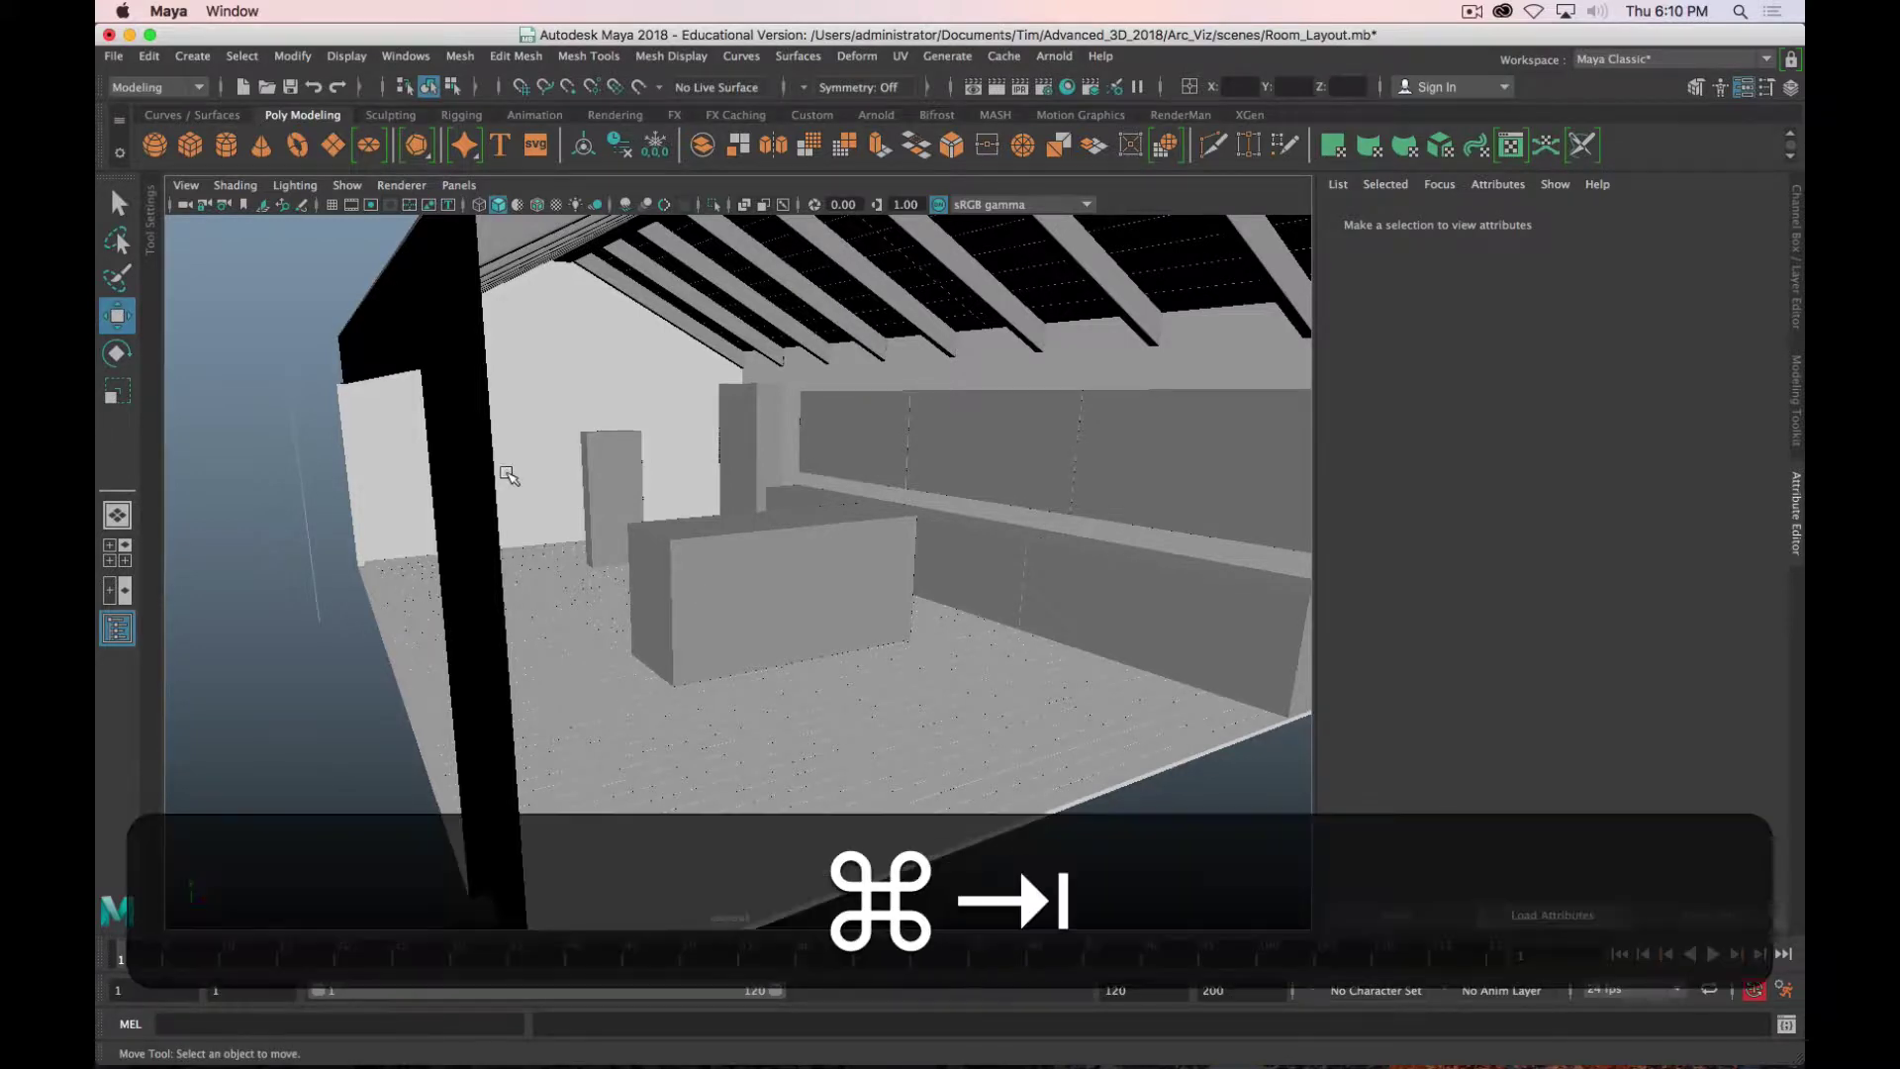
{"action": "key", "text": "shift+super+Tab"}
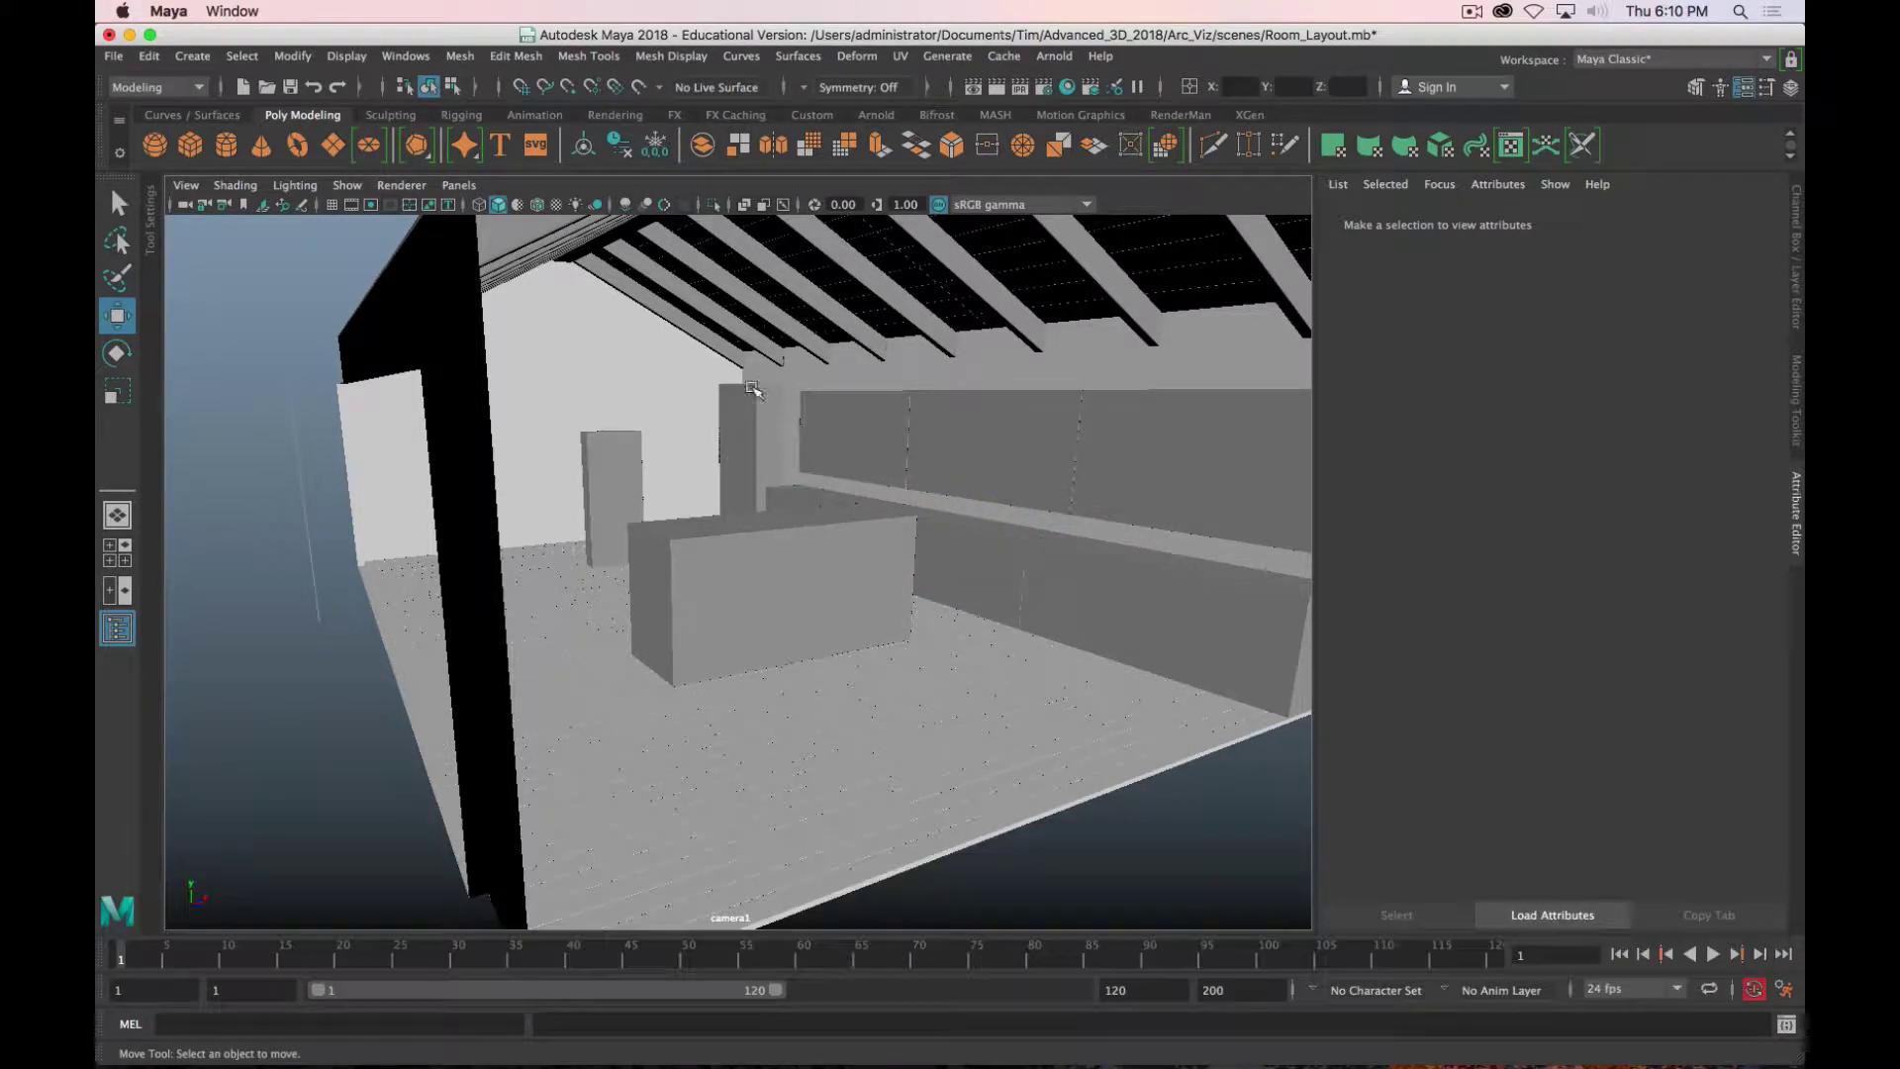
{"action": "scroll", "coordinate": [778, 578], "scroll_direction": "down", "scroll_amount": 5}
{"action": "mouse_move", "coordinate": [815, 665]}
{"action": "left_mouse_down", "text": "alt"}
{"action": "mouse_move", "coordinate": [717, 662]}
{"action": "mouse_move", "coordinate": [823, 650]}
{"action": "left_mouse_up", "text": "alt"}
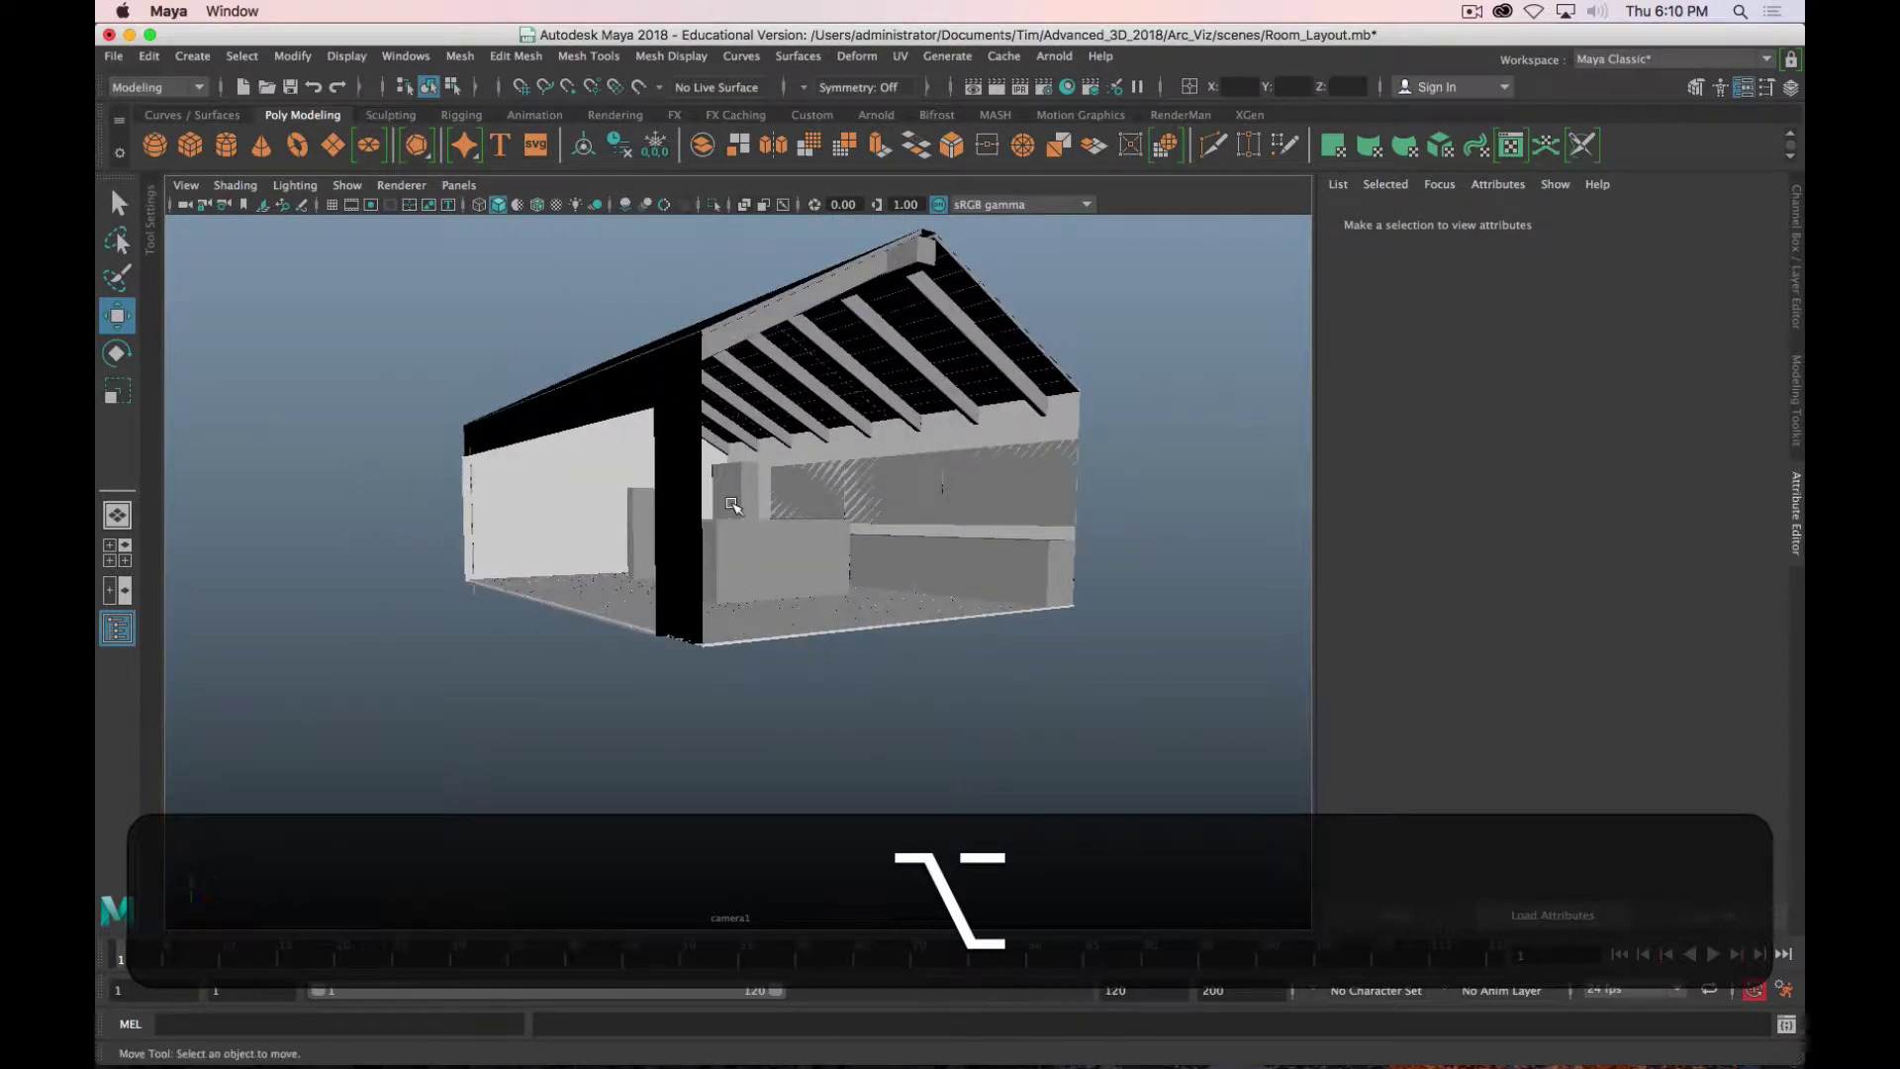
{"action": "scroll", "coordinate": [750, 496], "scroll_direction": "up", "scroll_amount": 5}
{"action": "left_click_drag", "start_coordinate": [772, 483], "coordinate": [840, 560], "text": "alt"}
Step: Inspect individual wood floor planks near the room's open edge and corner, and look over the interior again
{"action": "left_click", "coordinate": [579, 262]}
{"action": "scroll", "coordinate": [721, 407], "scroll_direction": "up", "scroll_amount": 5}
{"action": "left_click", "coordinate": [694, 459]}
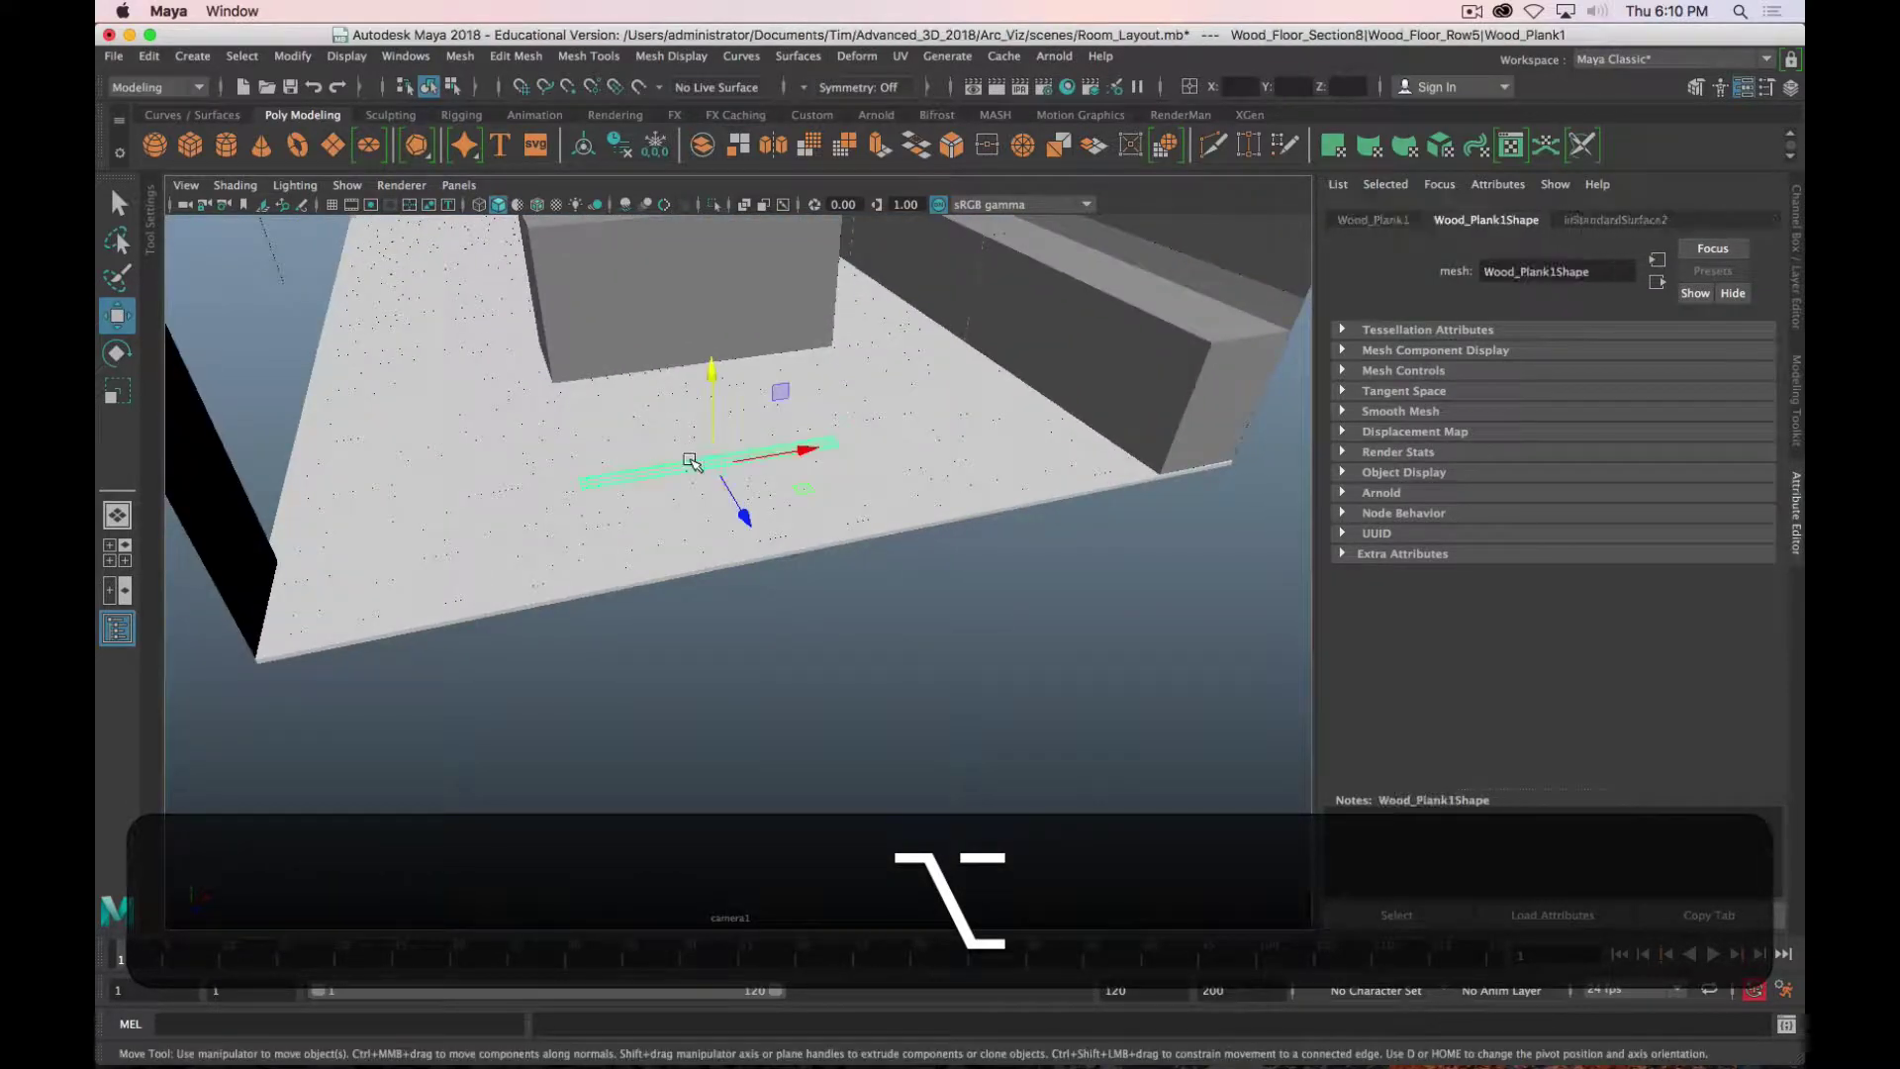
{"action": "scroll", "coordinate": [694, 459], "scroll_direction": "up", "scroll_amount": 4}
{"action": "left_click_drag", "start_coordinate": [399, 481], "coordinate": [651, 536], "text": "alt"}
{"action": "scroll", "coordinate": [651, 536], "scroll_direction": "down", "scroll_amount": 3}
{"action": "middle_click_drag", "start_coordinate": [394, 447], "coordinate": [999, 475], "text": "alt"}
{"action": "middle_click_drag", "start_coordinate": [643, 465], "coordinate": [832, 574], "text": "alt"}
{"action": "left_click", "coordinate": [516, 403]}
{"action": "left_click_drag", "start_coordinate": [594, 374], "coordinate": [490, 579], "text": "alt"}
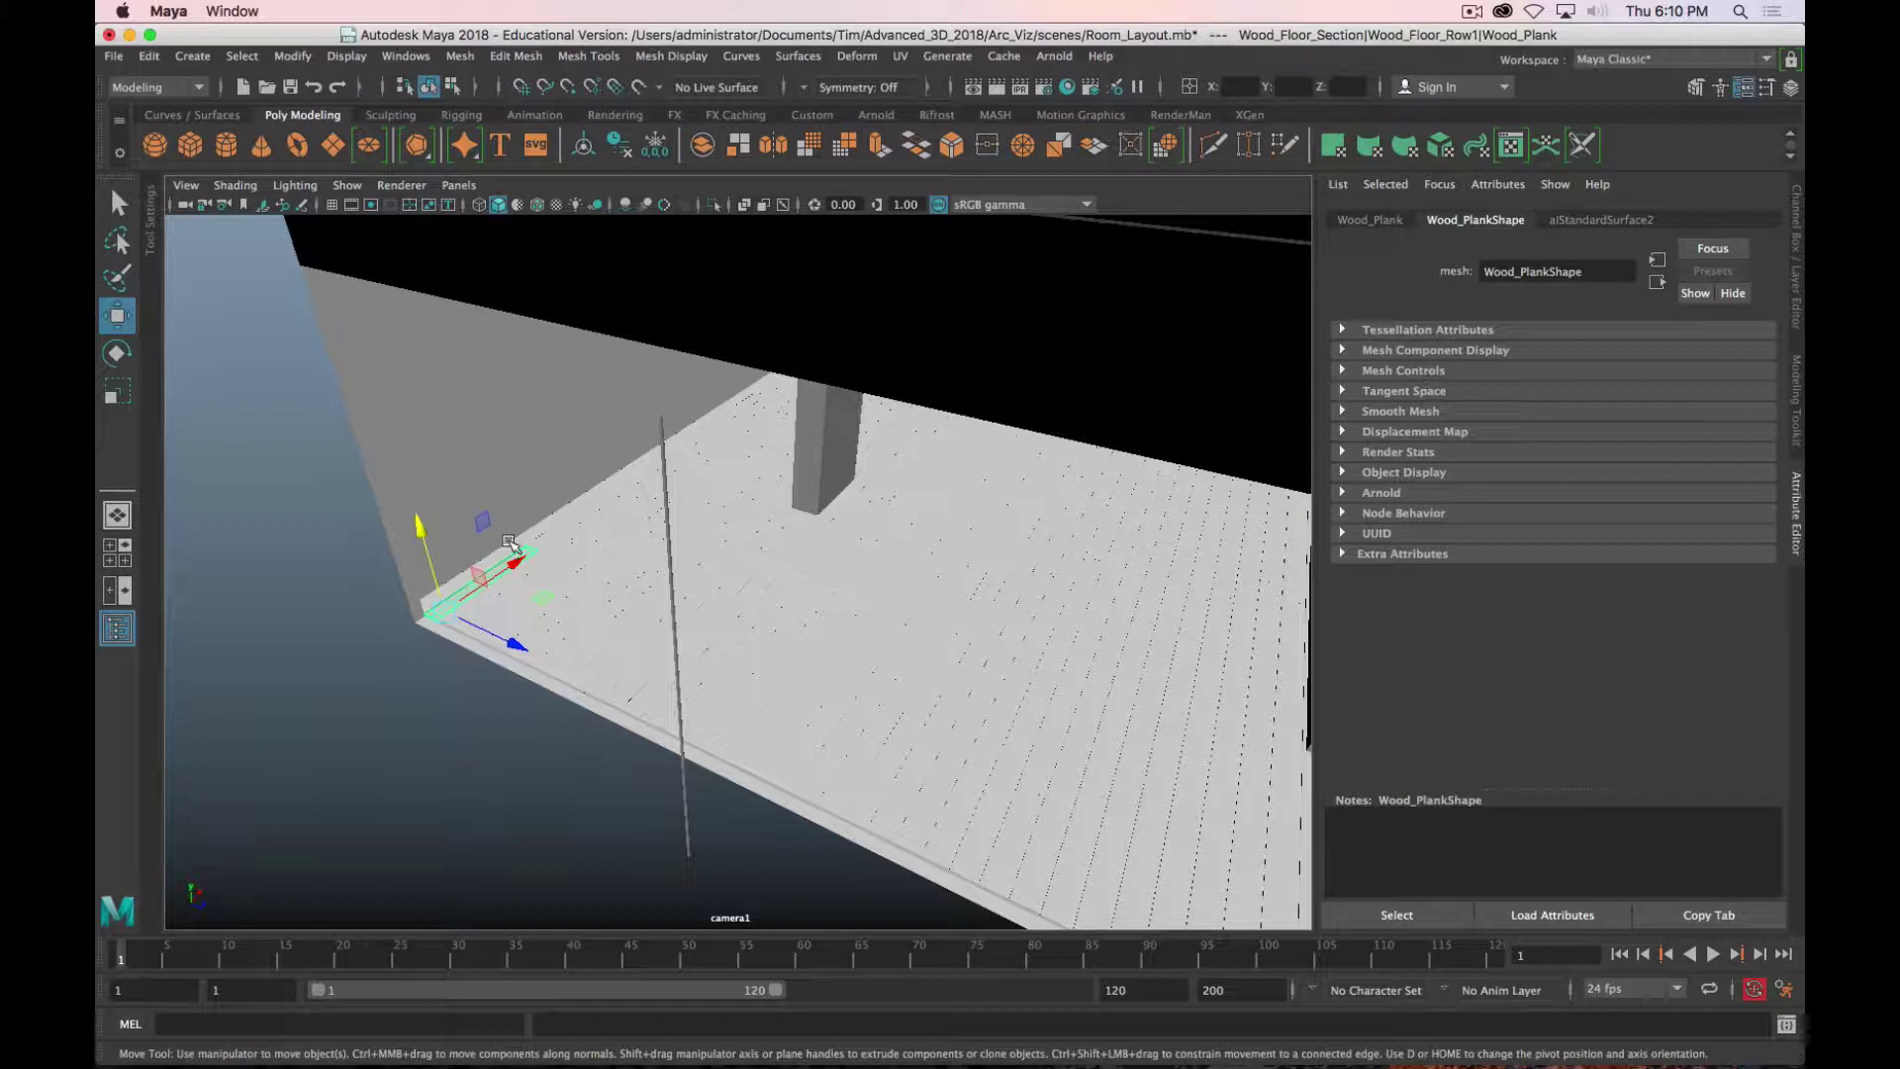
{"action": "left_click_drag", "start_coordinate": [1227, 871], "coordinate": [923, 493], "text": "alt"}
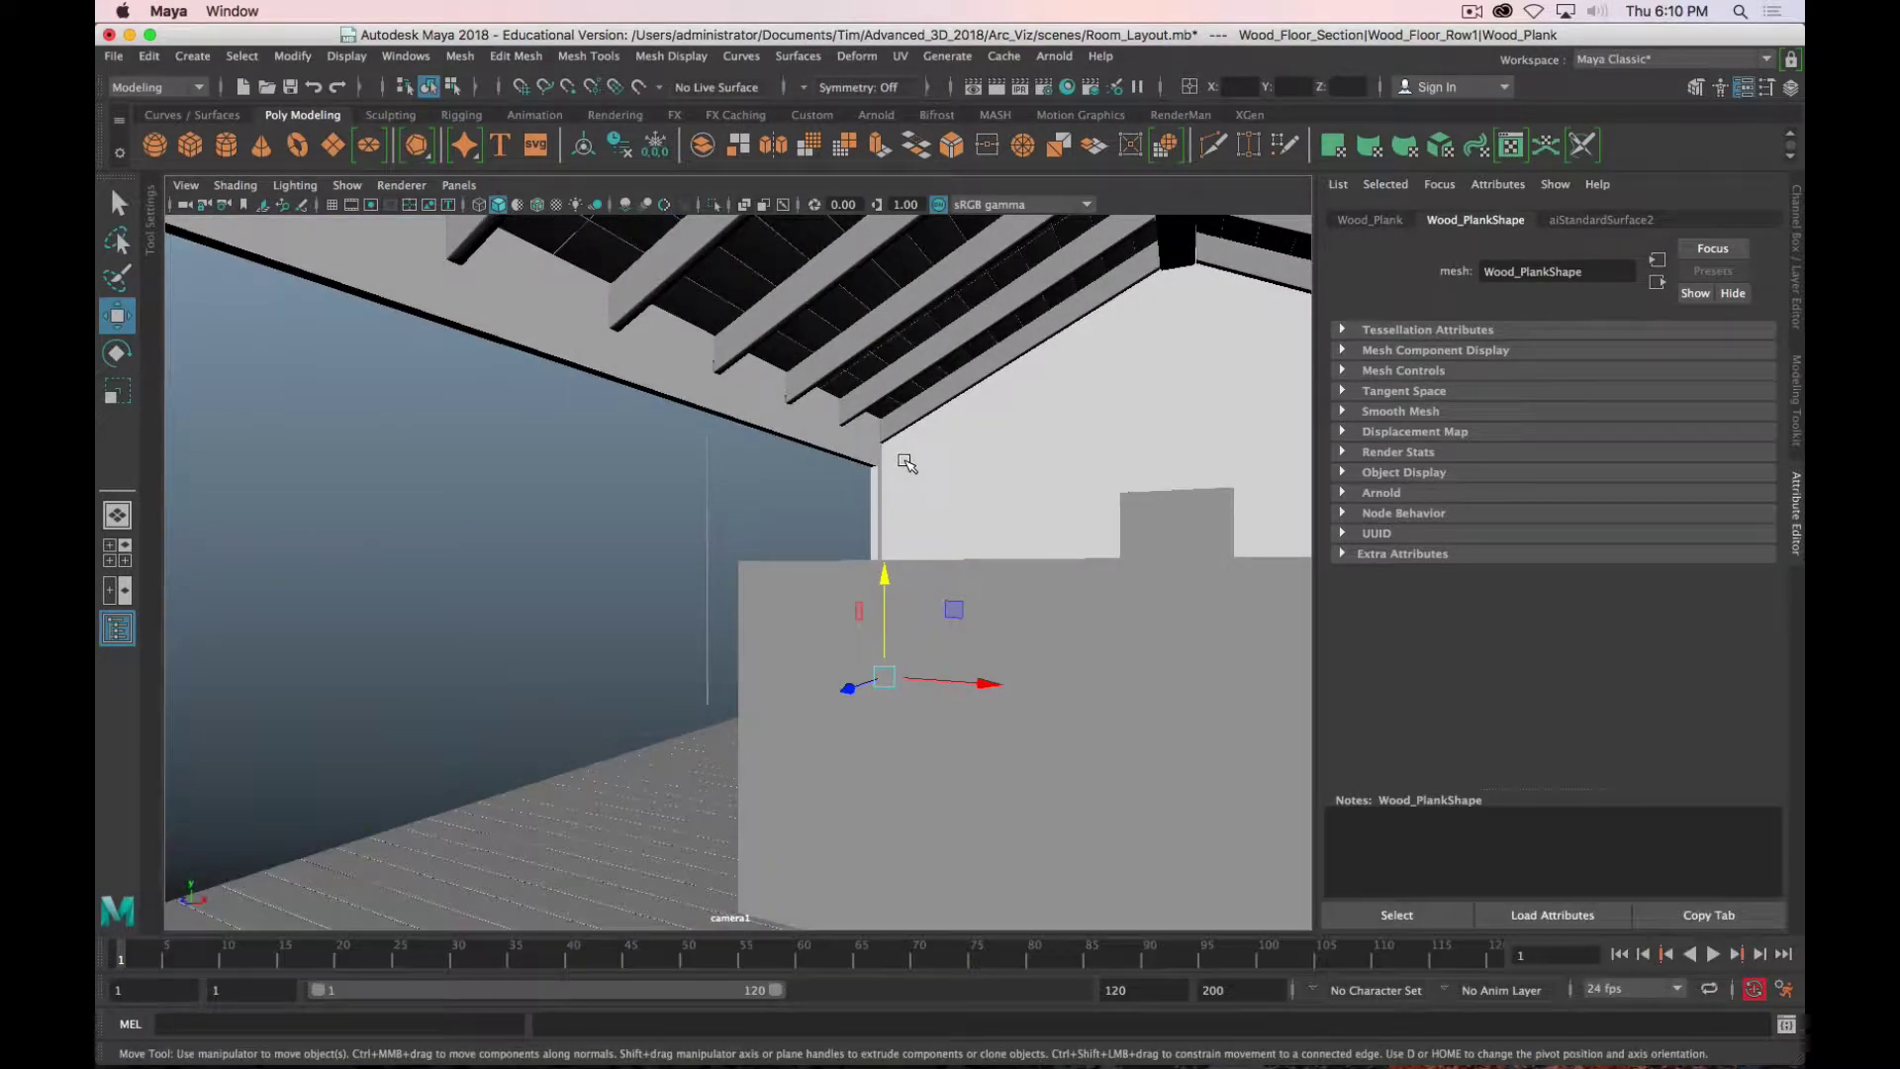
{"action": "scroll", "coordinate": [902, 495], "scroll_direction": "down", "scroll_amount": 3}
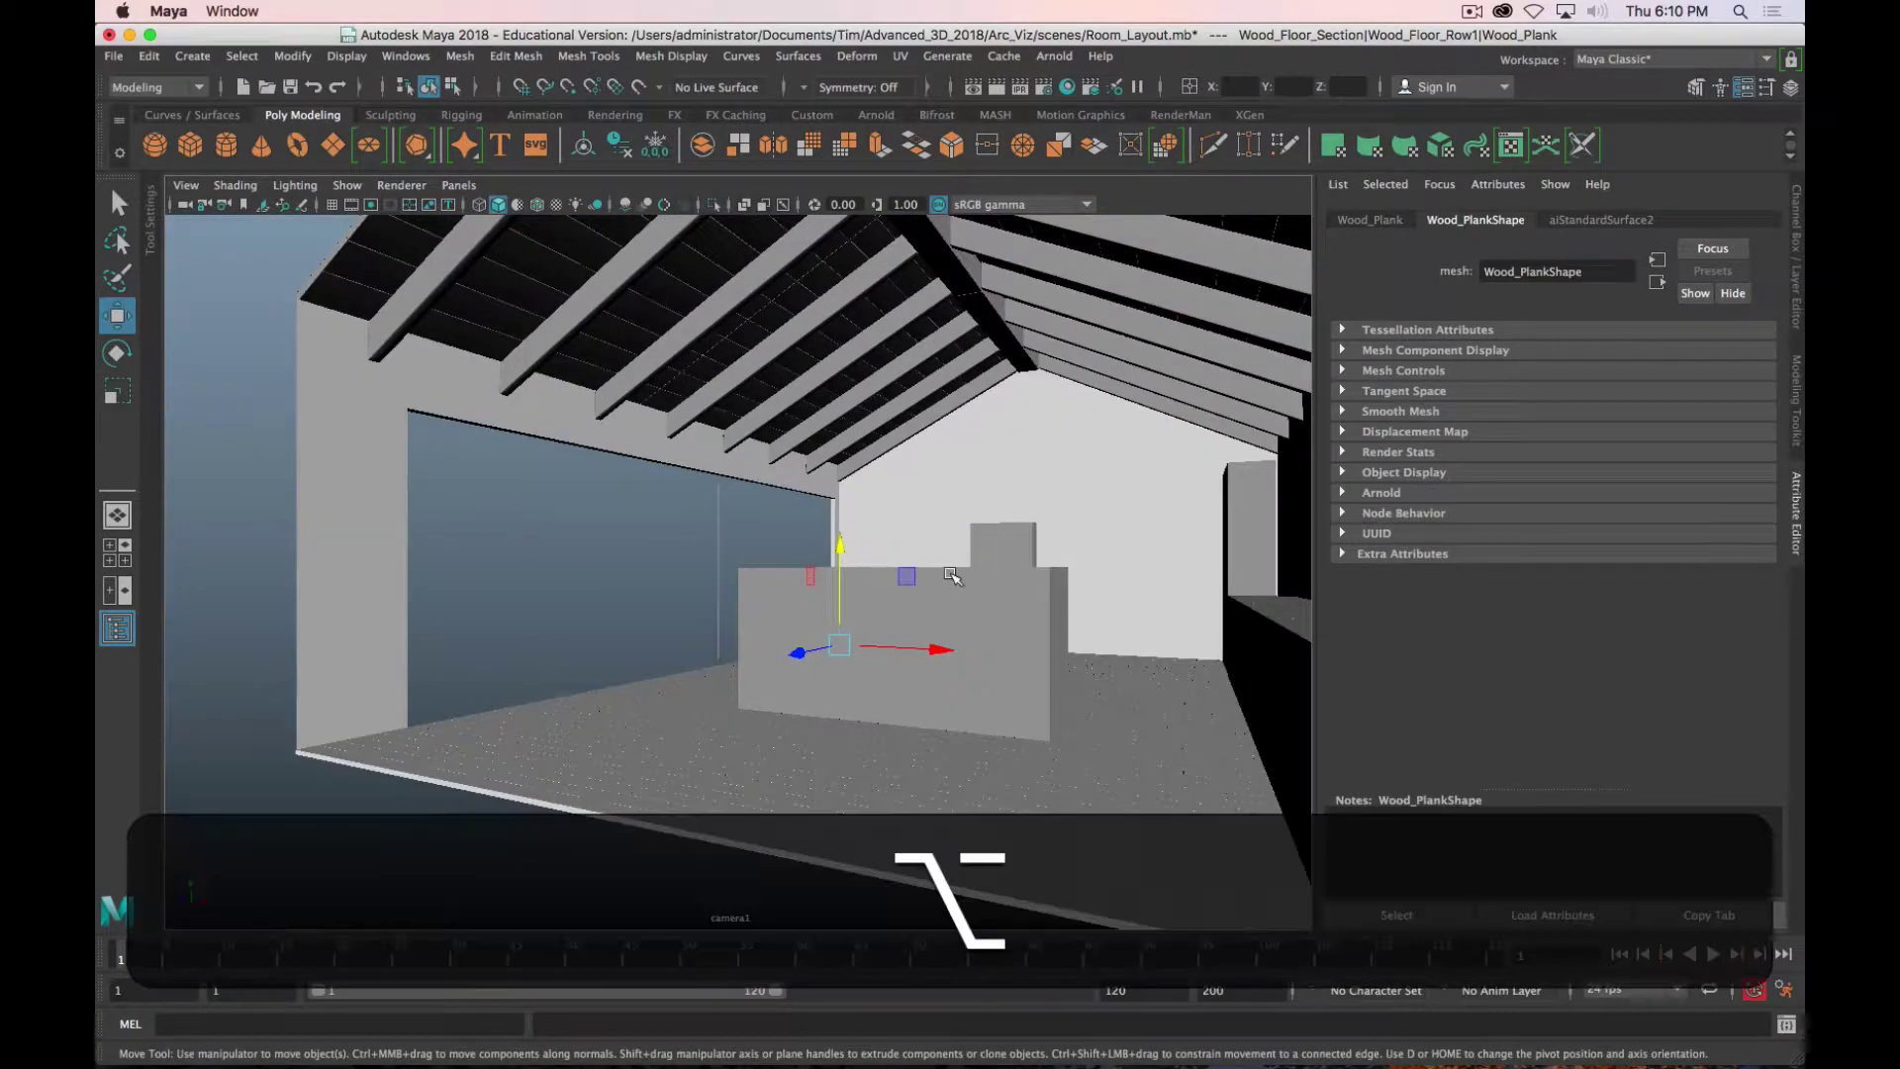
{"action": "left_click_drag", "start_coordinate": [823, 585], "coordinate": [753, 535], "text": "alt"}
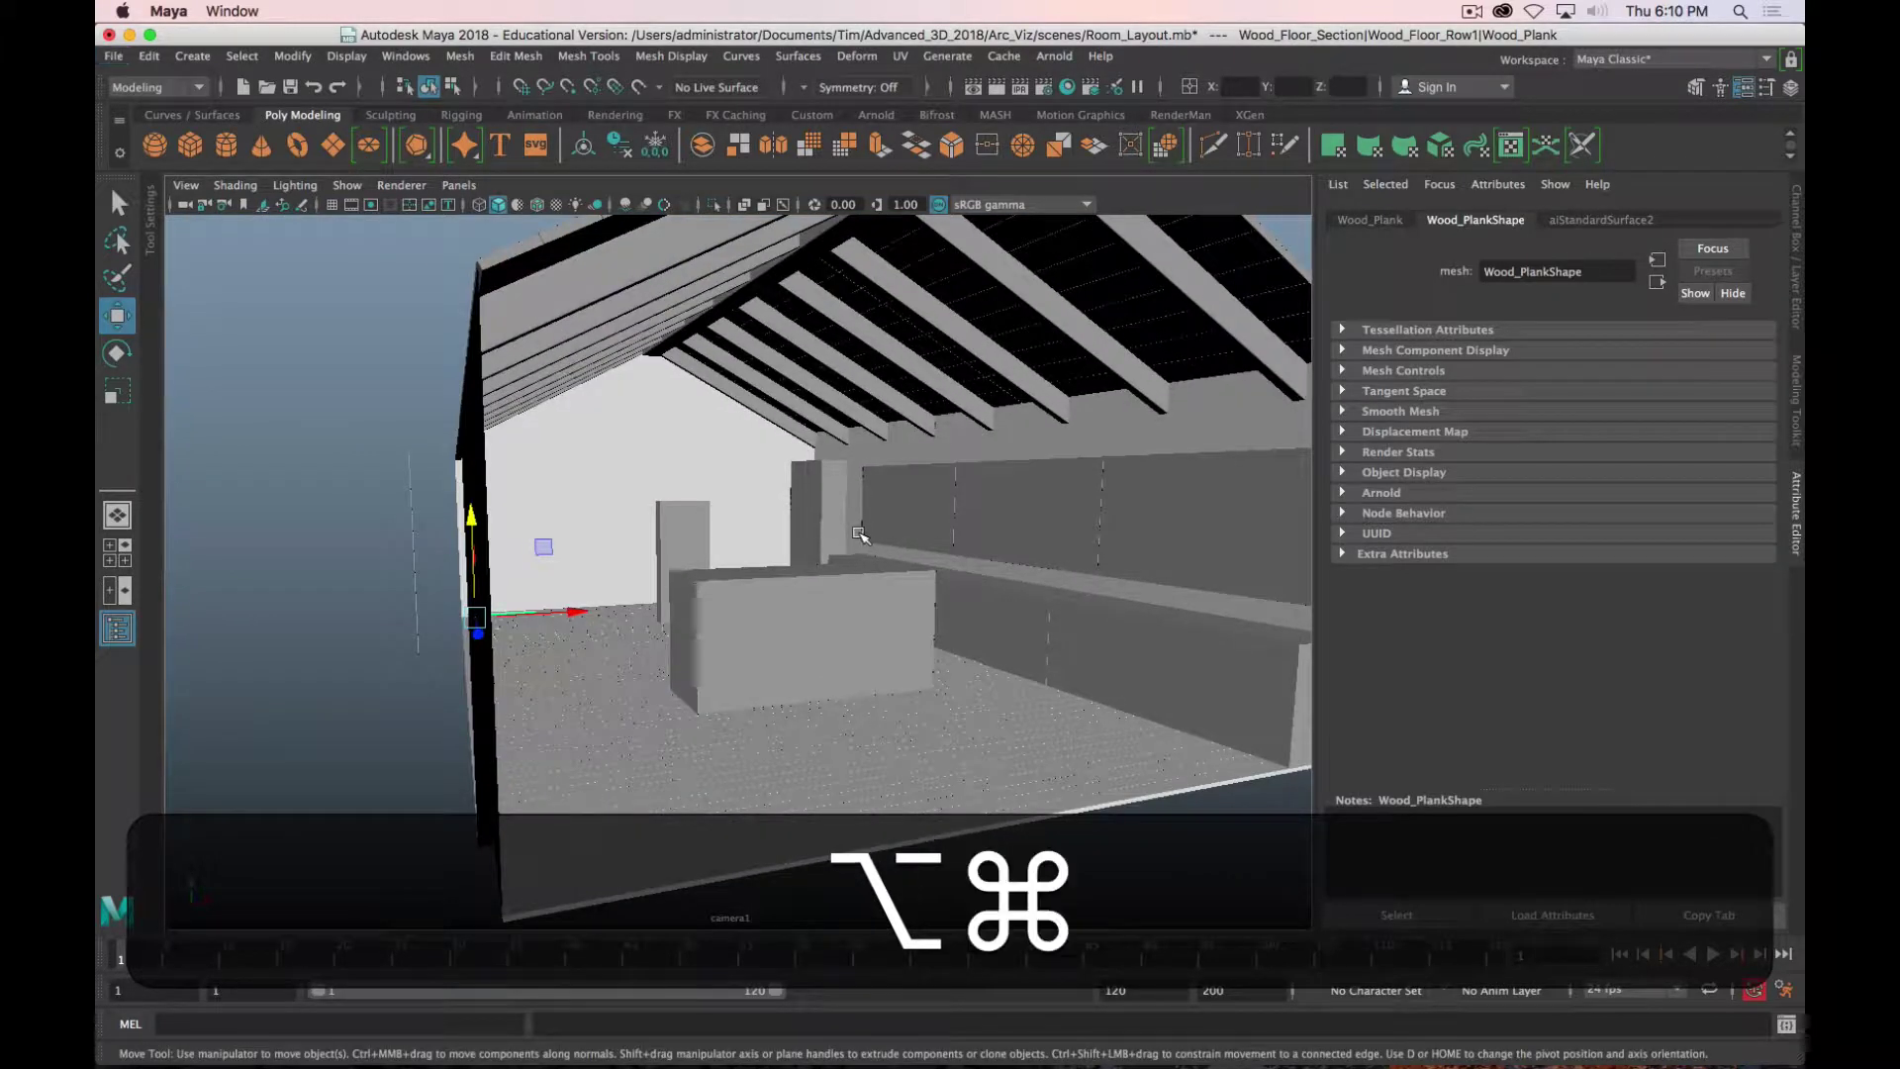
Step: Switch to Finder and browse in a new window to the scenes folder of the Arc_Viz project in Advanced_3D_2018
{"action": "key", "text": "super+Tab"}
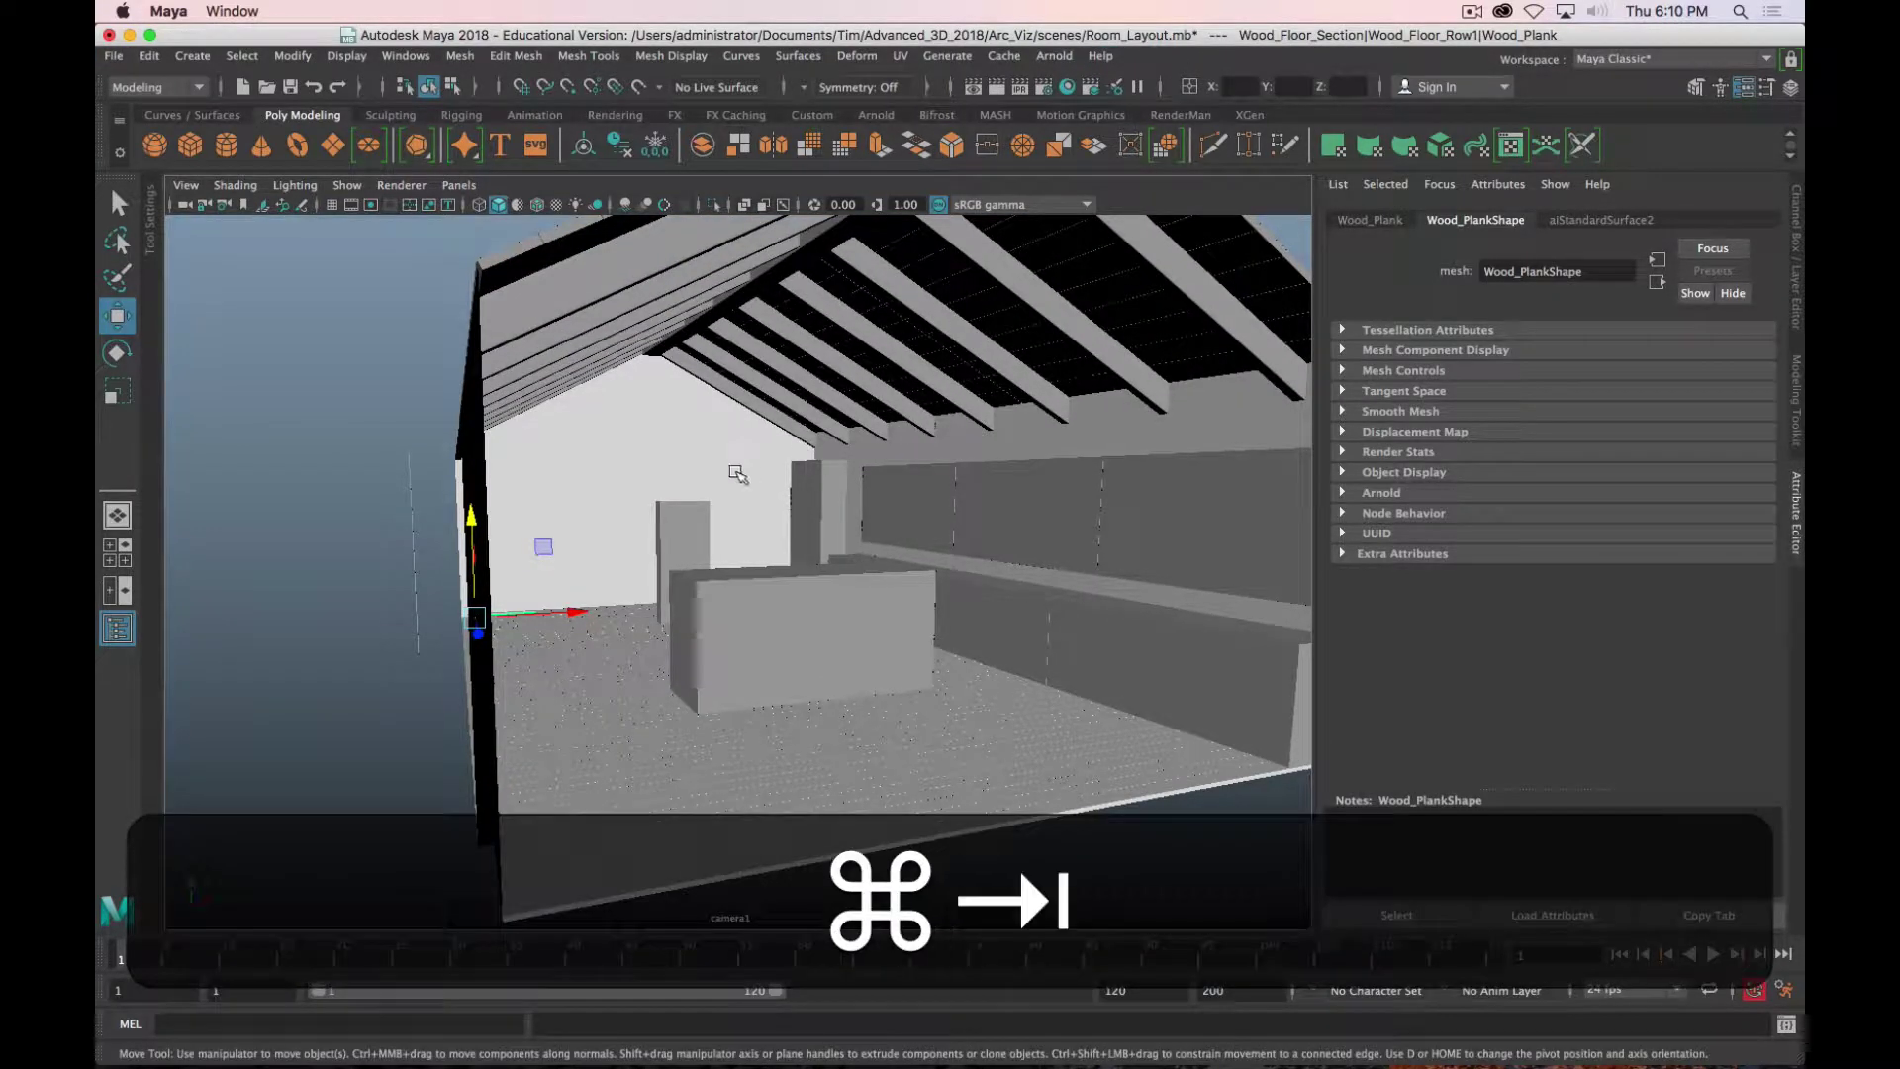
{"action": "key", "text": "super+Tab"}
{"action": "key", "text": "super+Tab"}
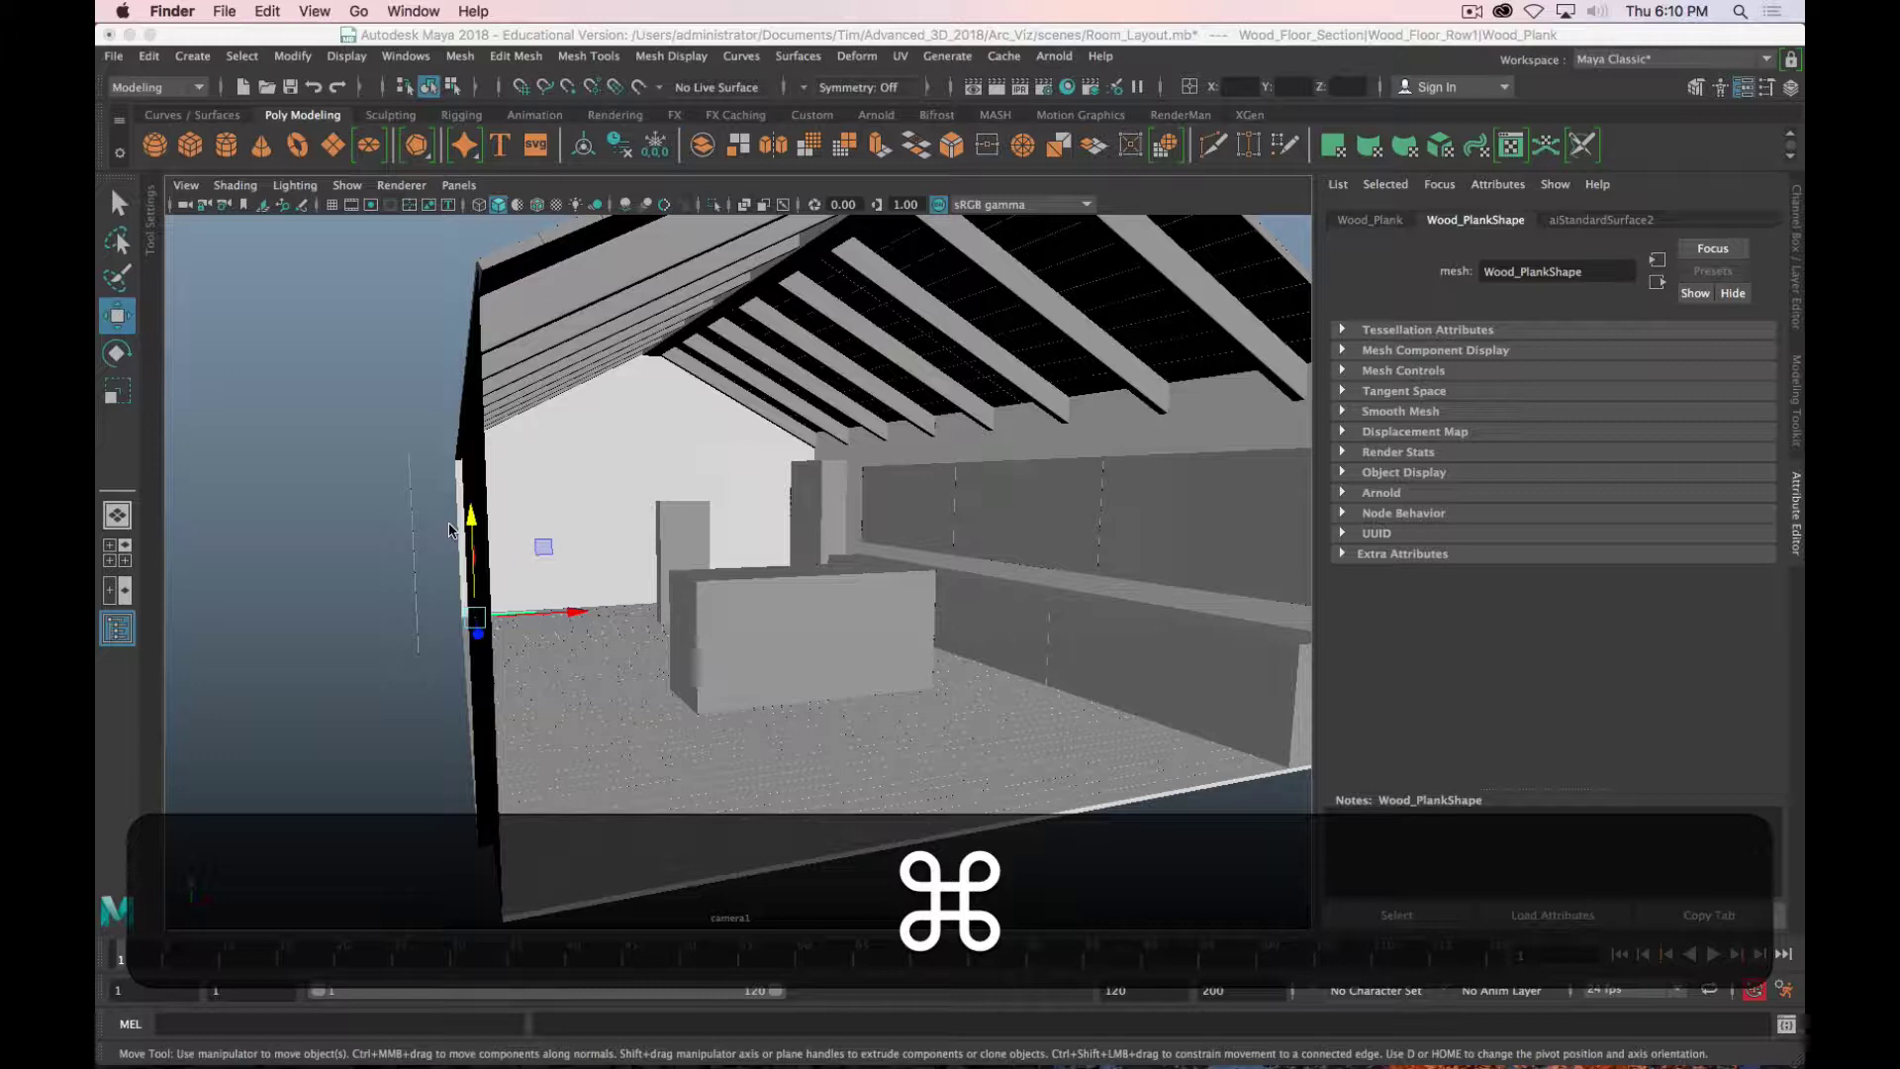
{"action": "key", "text": "super+n"}
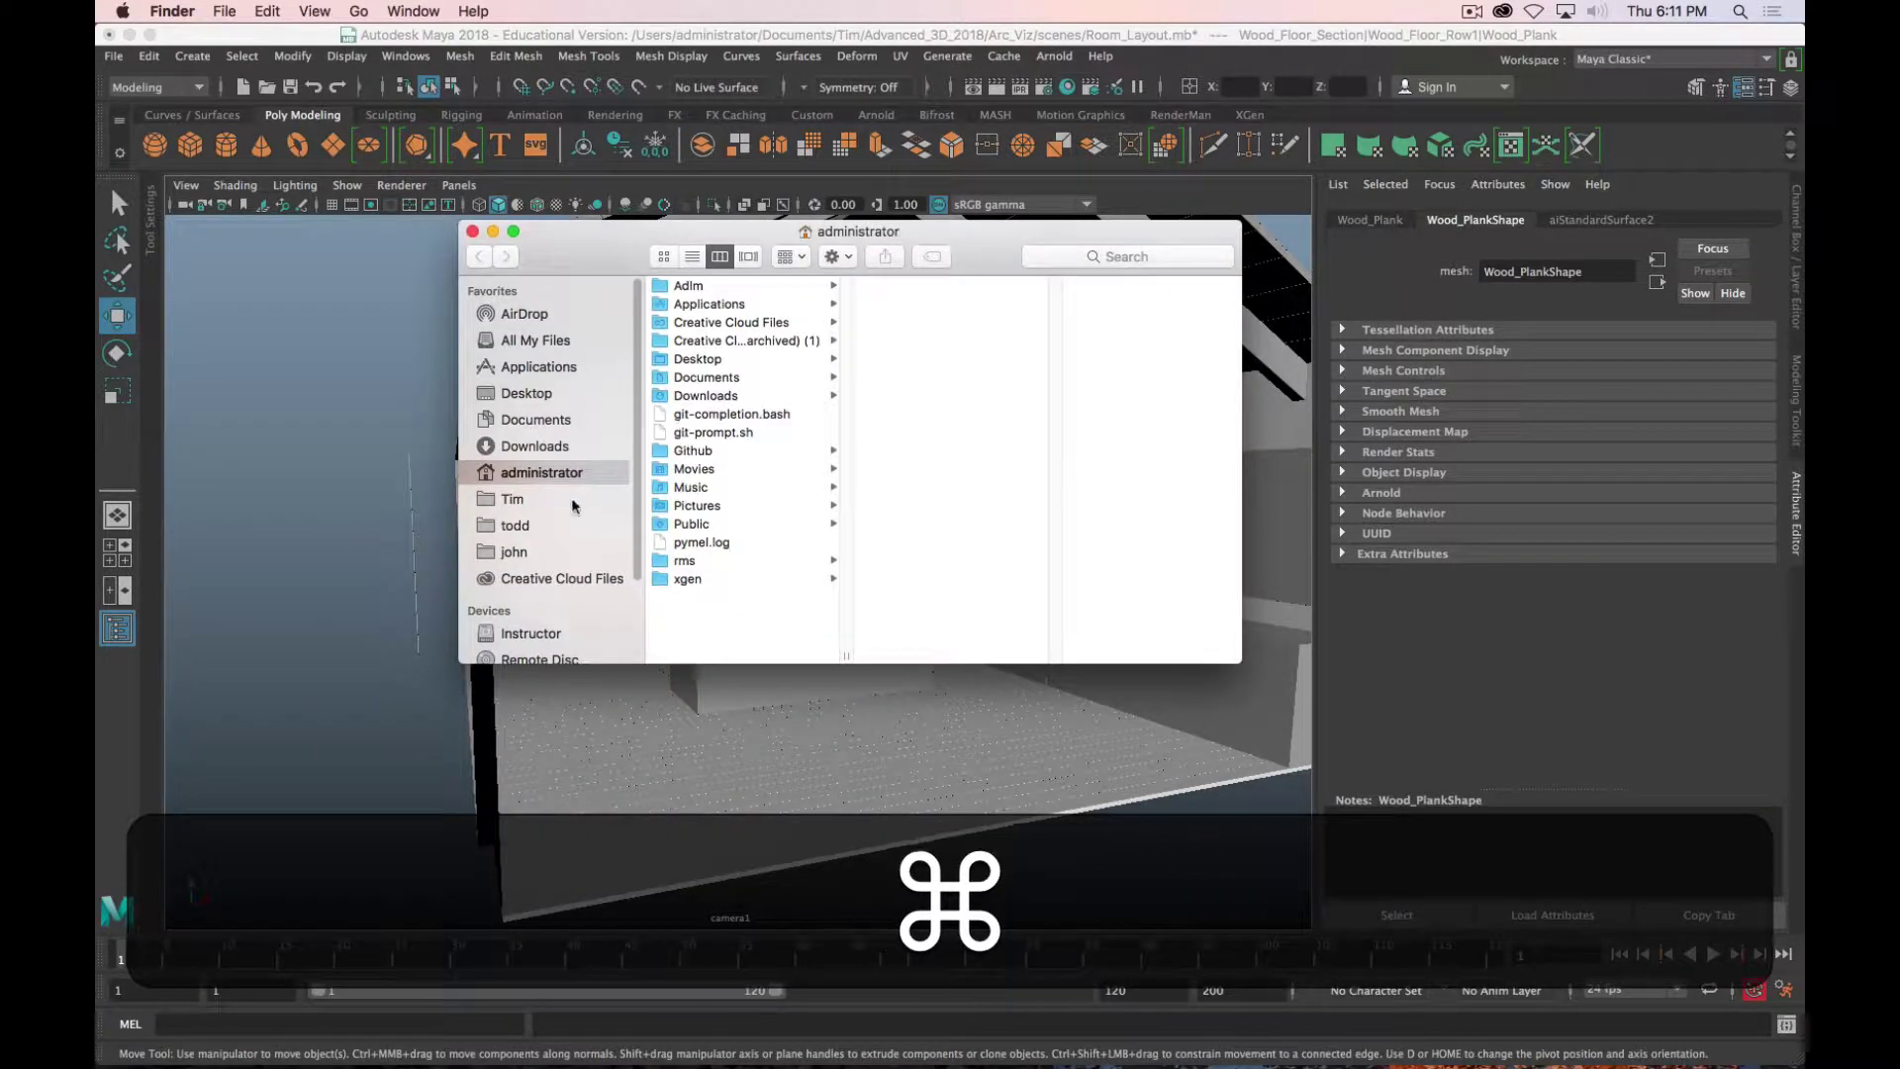
{"action": "left_click", "coordinate": [539, 500]}
{"action": "left_click", "coordinate": [743, 342]}
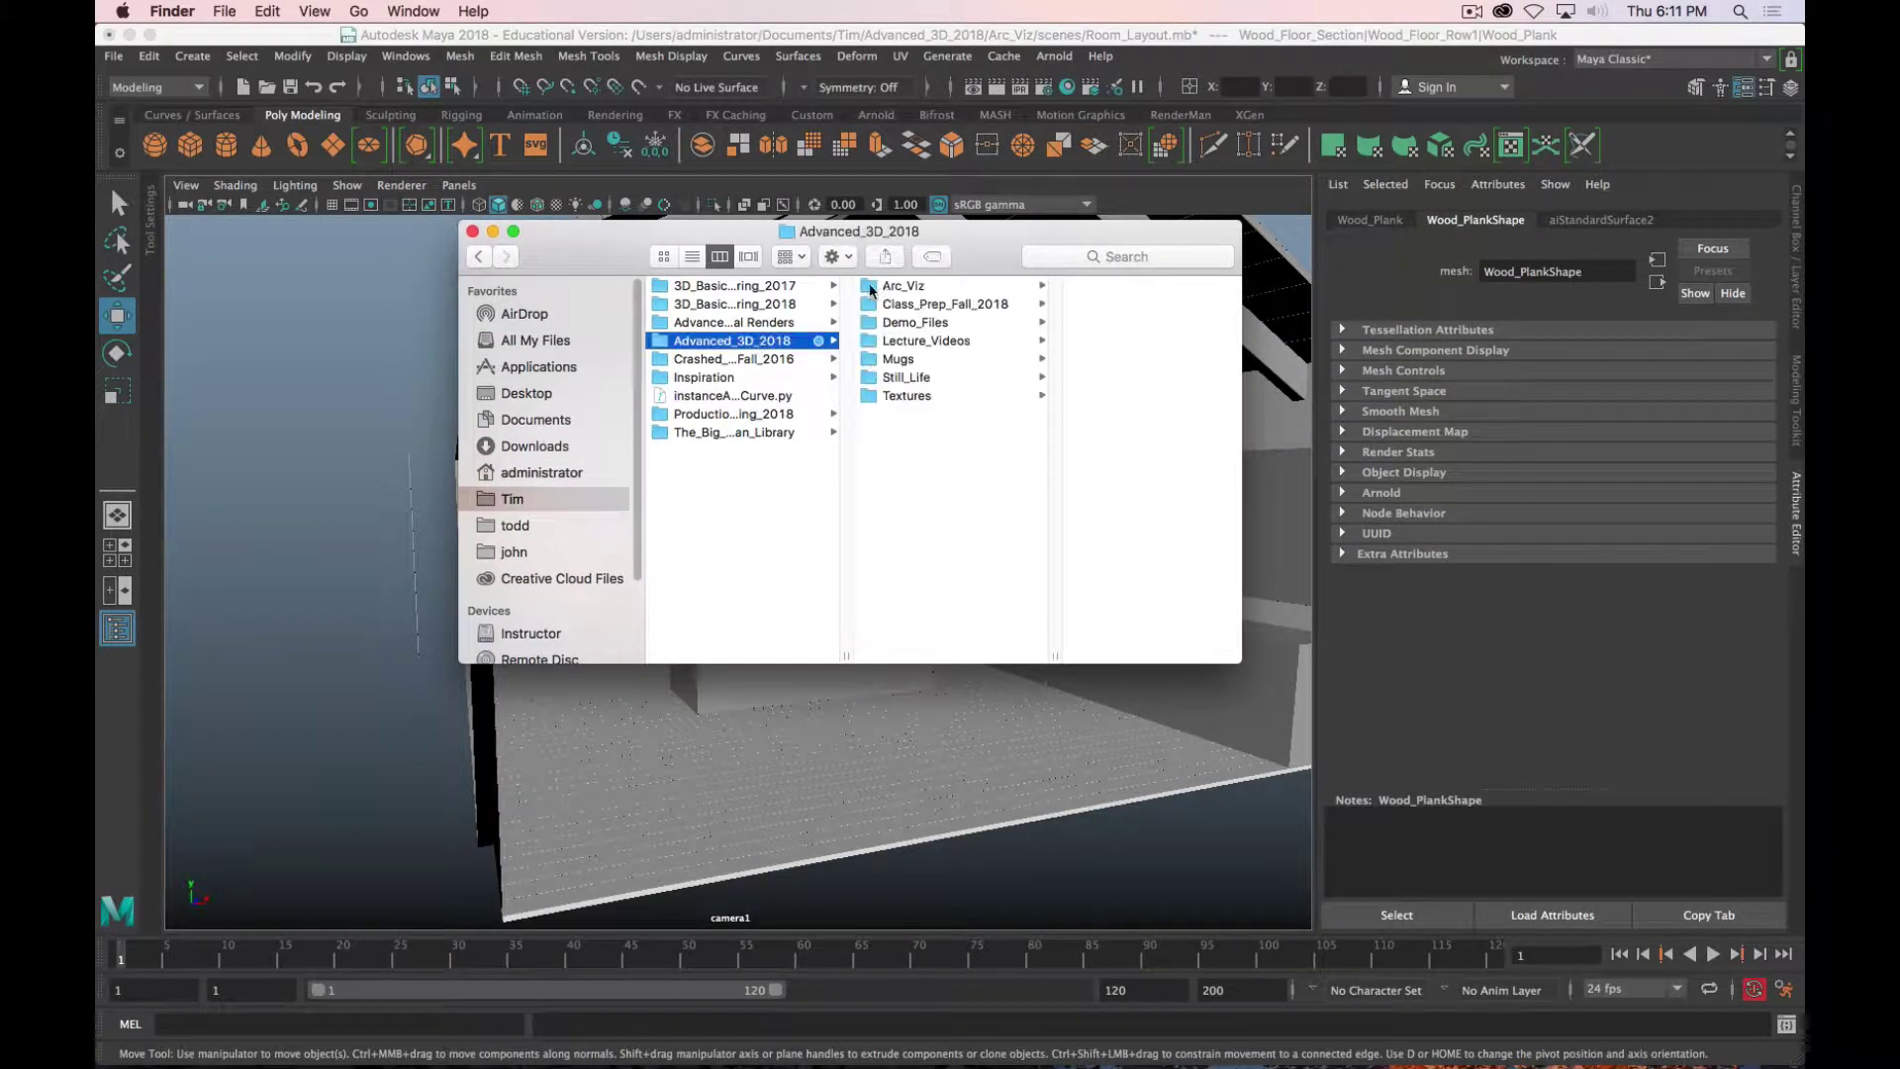
{"action": "left_click", "coordinate": [1014, 288]}
{"action": "left_click", "coordinate": [1115, 453]}
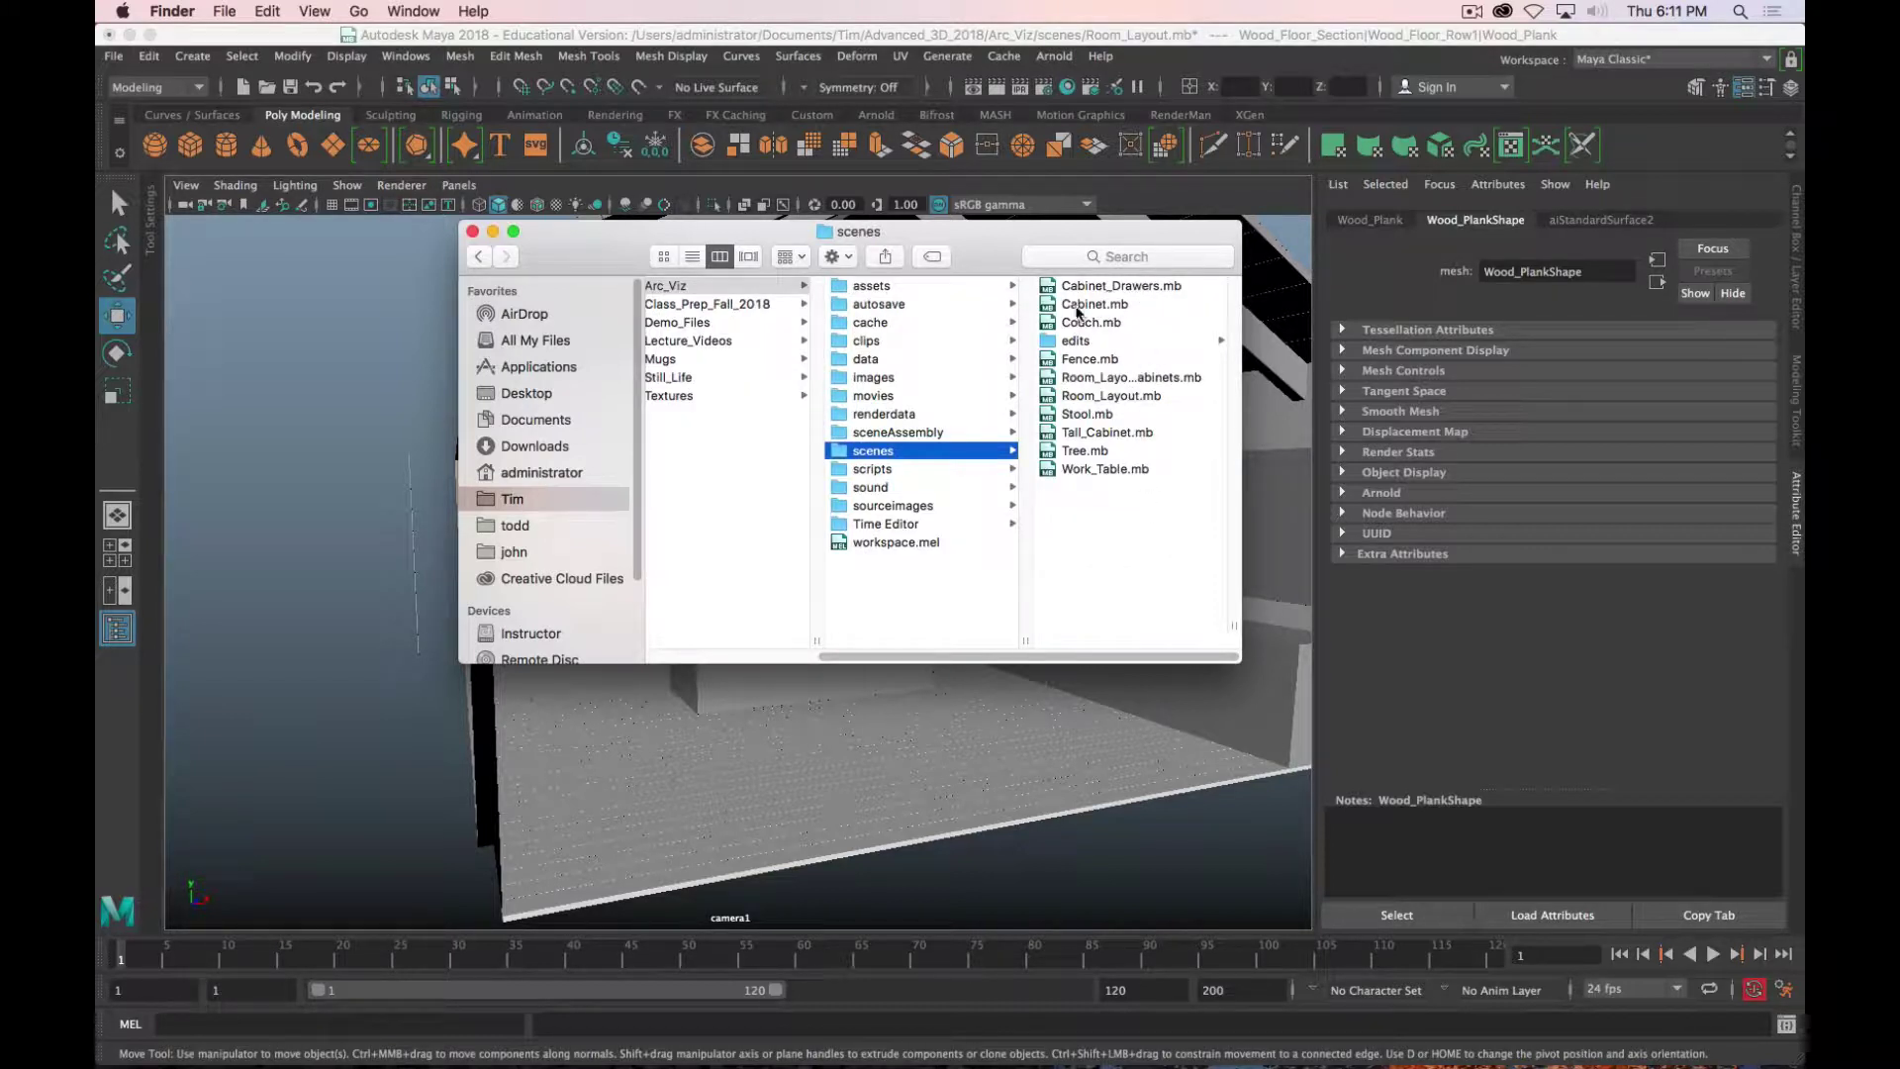
Step: Open the Work_Table.mb scene in Maya without saving the changes to Room_Layout.mb
{"action": "left_click", "coordinate": [1086, 452]}
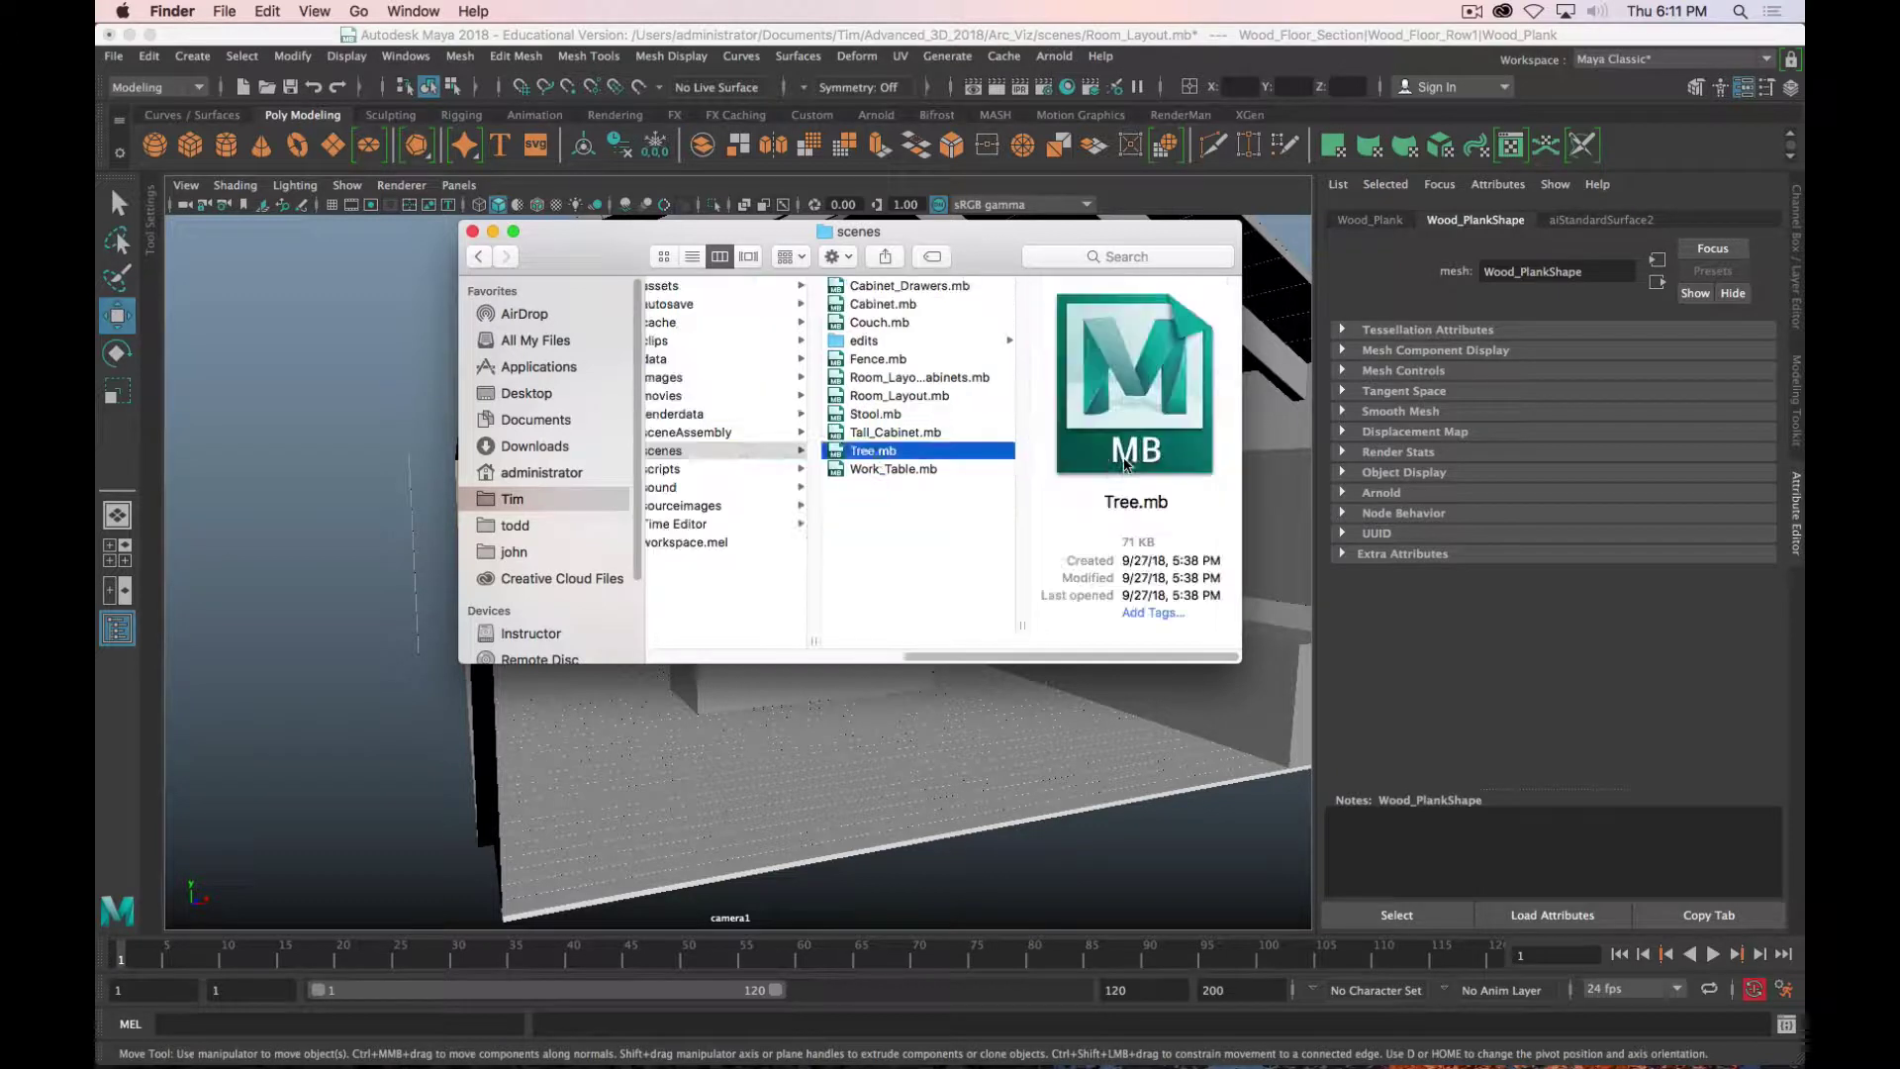
{"action": "left_click", "coordinate": [897, 470]}
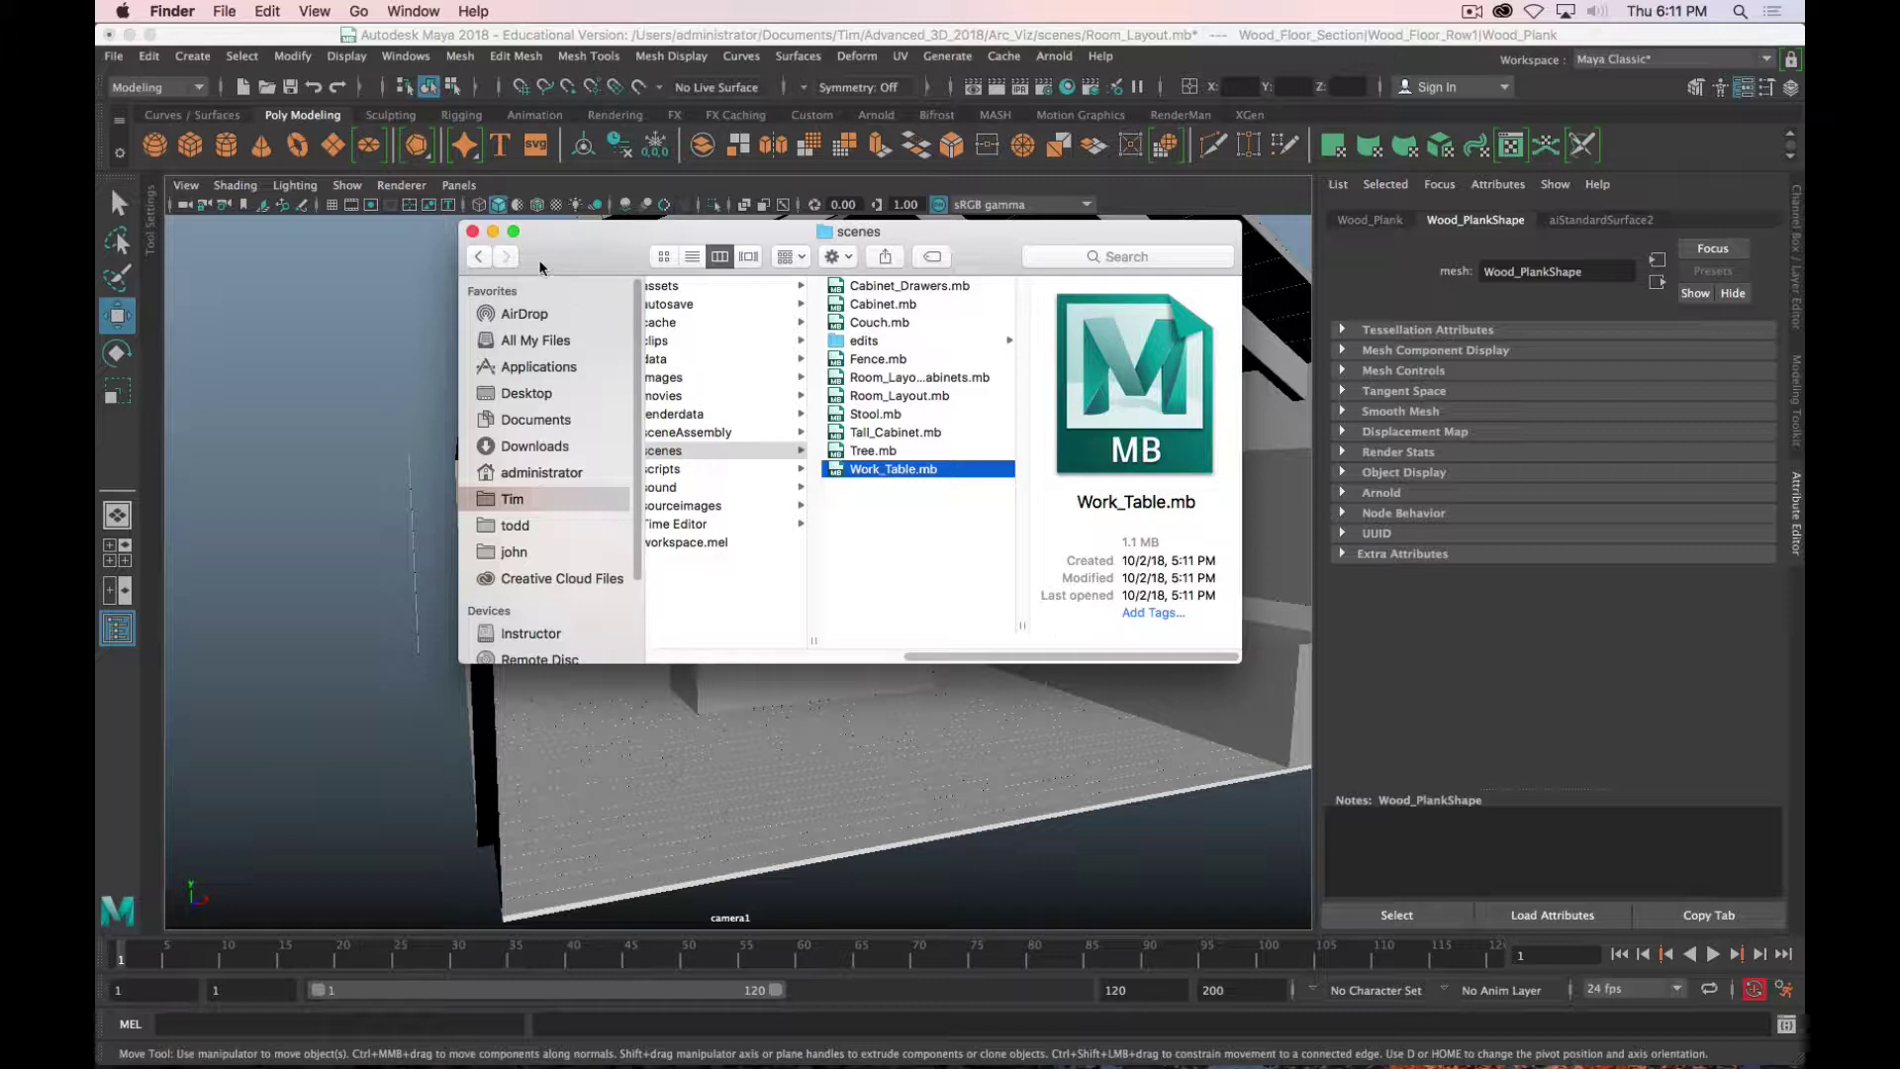
{"action": "double_click", "coordinate": [834, 471]}
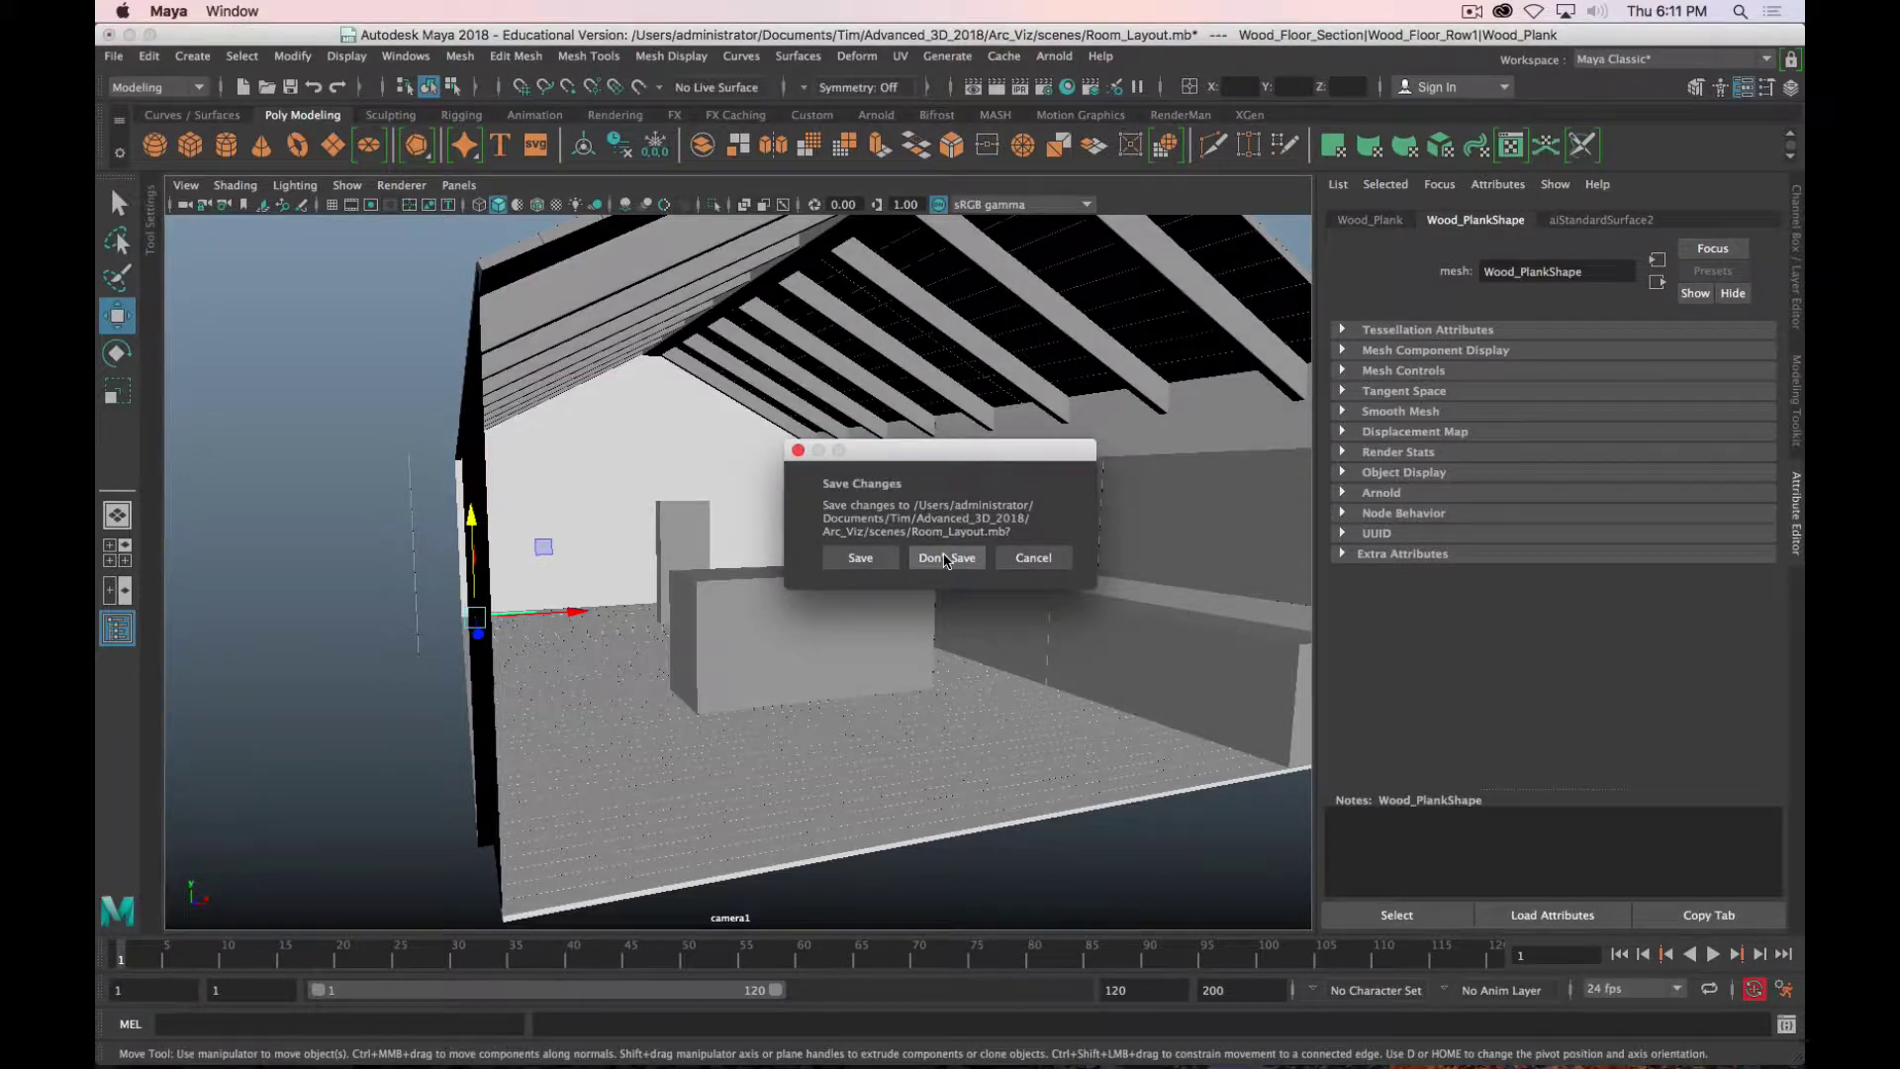
{"action": "left_click", "coordinate": [944, 557]}
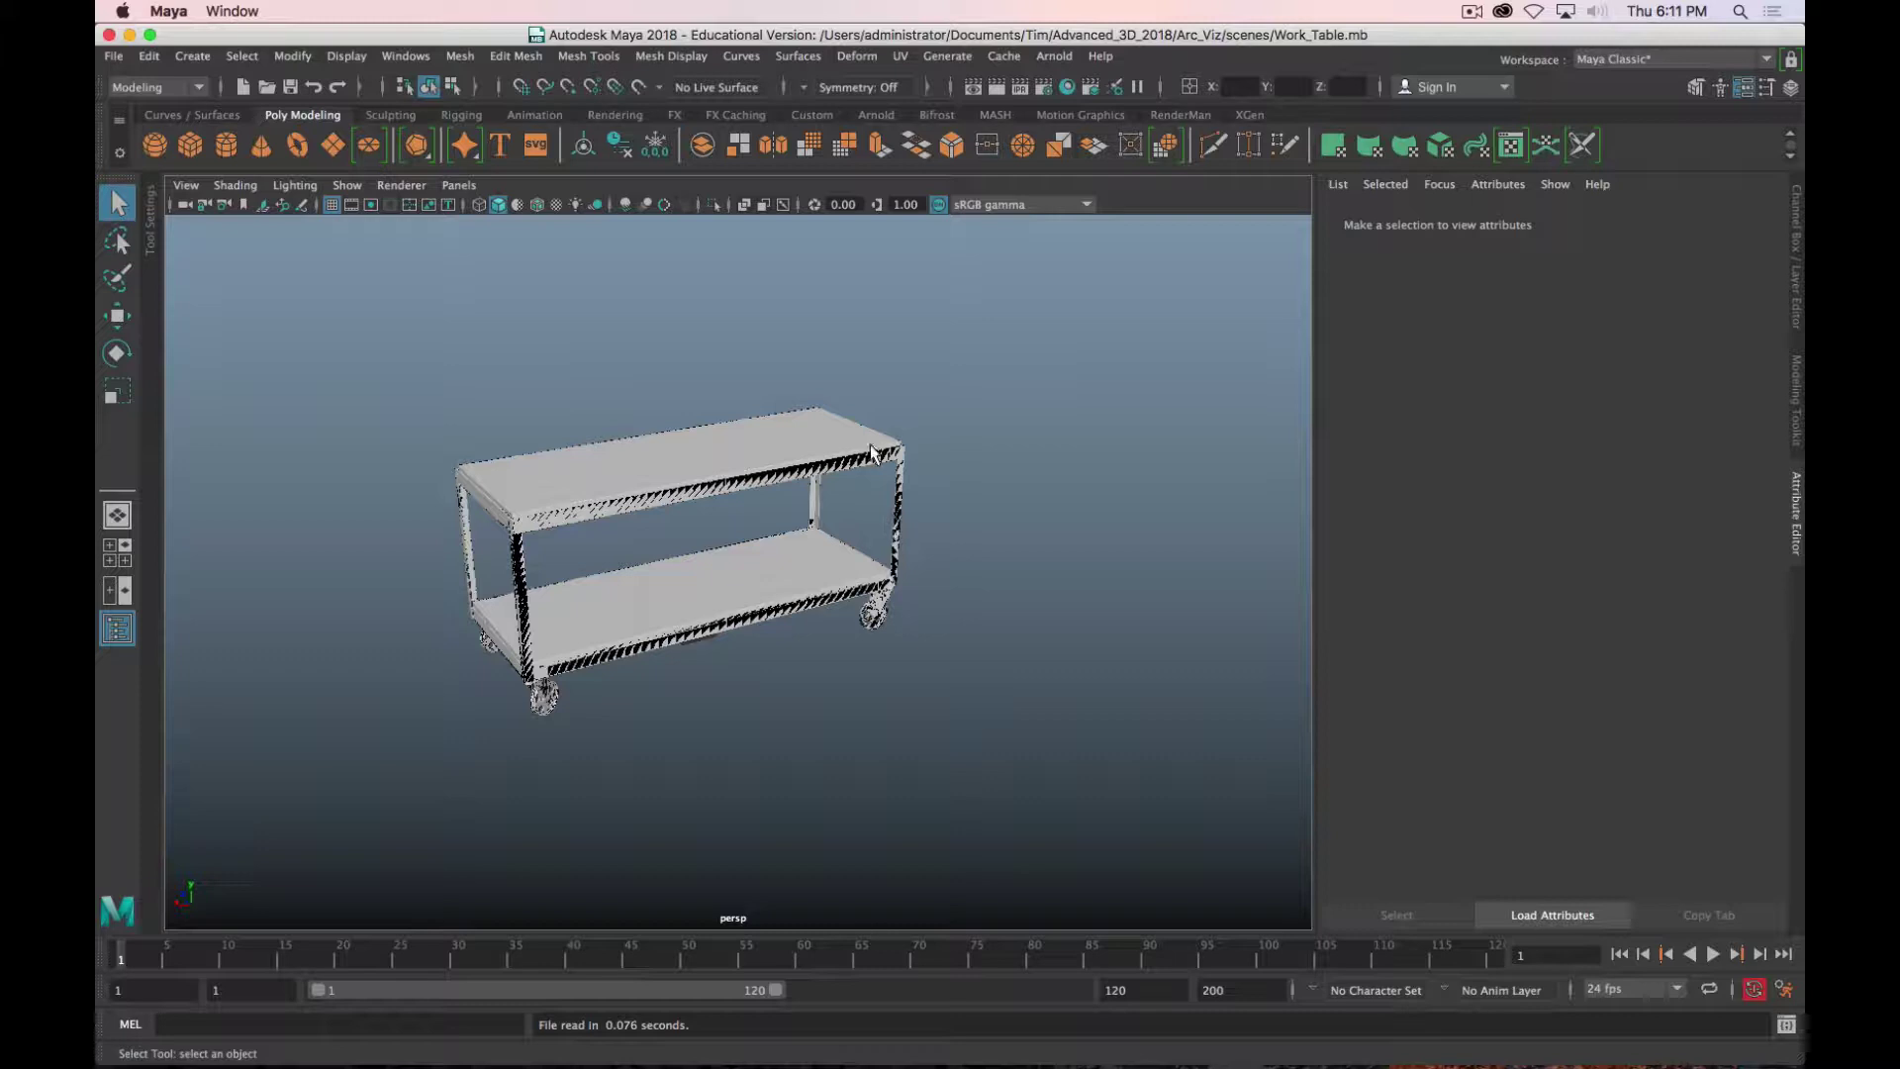
Step: Select the table top and examine the work table's frame, lower shelf and wheels up close and from afar
{"action": "left_click", "coordinate": [904, 468]}
{"action": "left_click_drag", "start_coordinate": [907, 469], "coordinate": [929, 508], "text": "alt"}
{"action": "scroll", "coordinate": [924, 524], "scroll_direction": "down", "scroll_amount": 3}
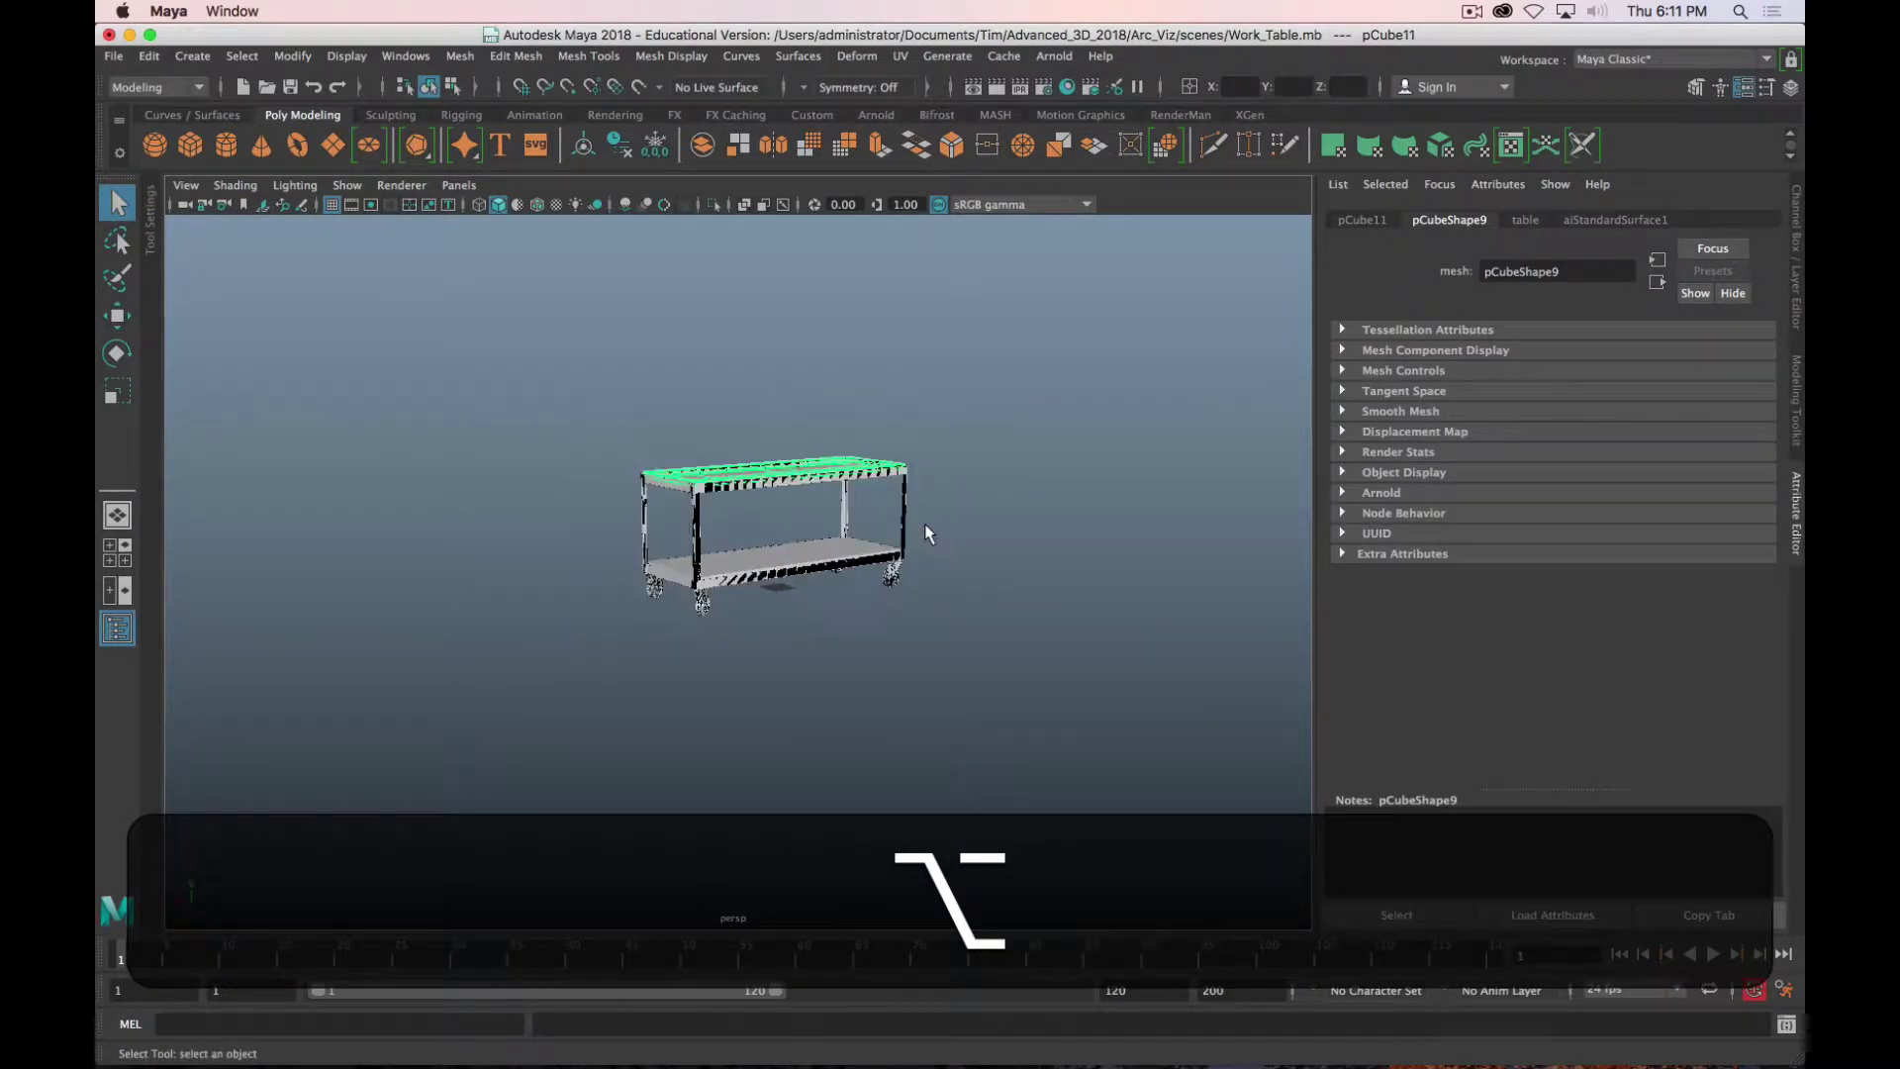
{"action": "scroll", "coordinate": [925, 525], "scroll_direction": "up", "scroll_amount": 3}
{"action": "scroll", "coordinate": [839, 566], "scroll_direction": "up", "scroll_amount": 10}
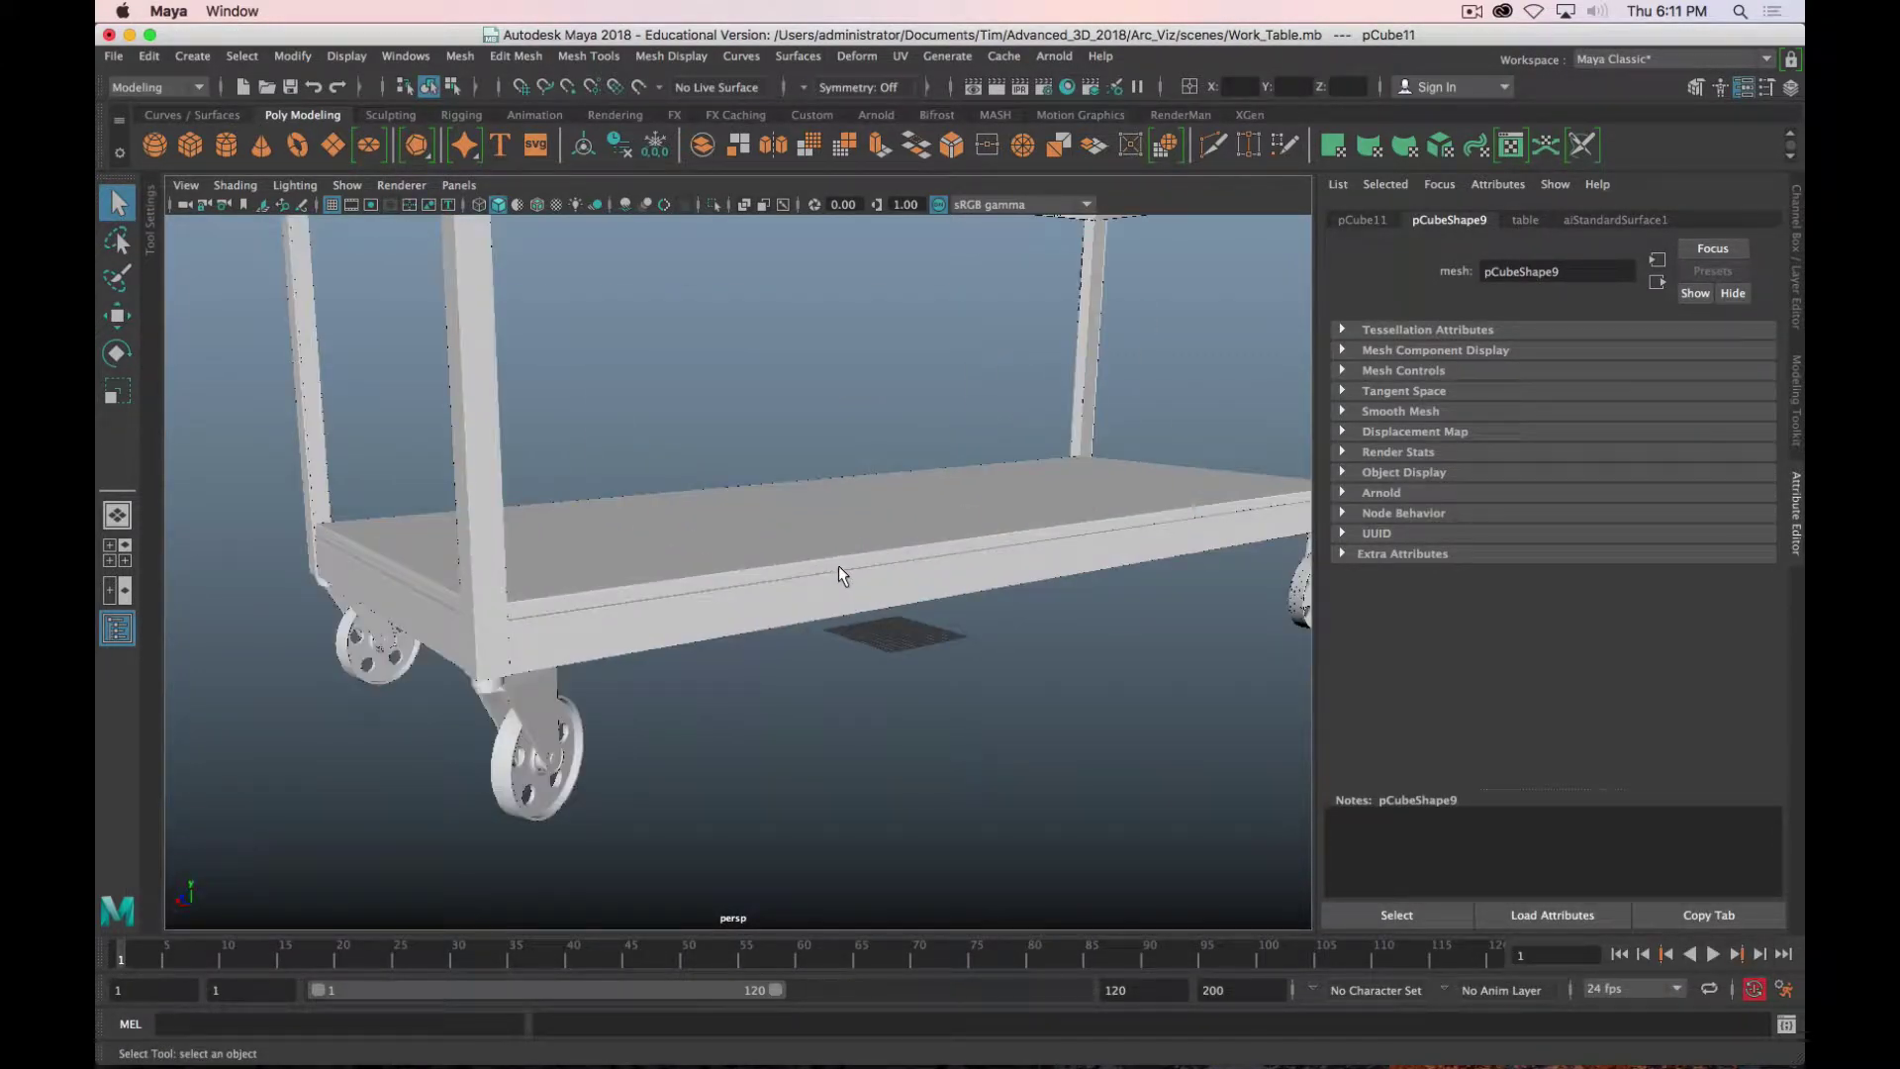
{"action": "scroll", "coordinate": [839, 567], "scroll_direction": "down", "scroll_amount": 10}
{"action": "scroll", "coordinate": [839, 564], "scroll_direction": "up", "scroll_amount": 1}
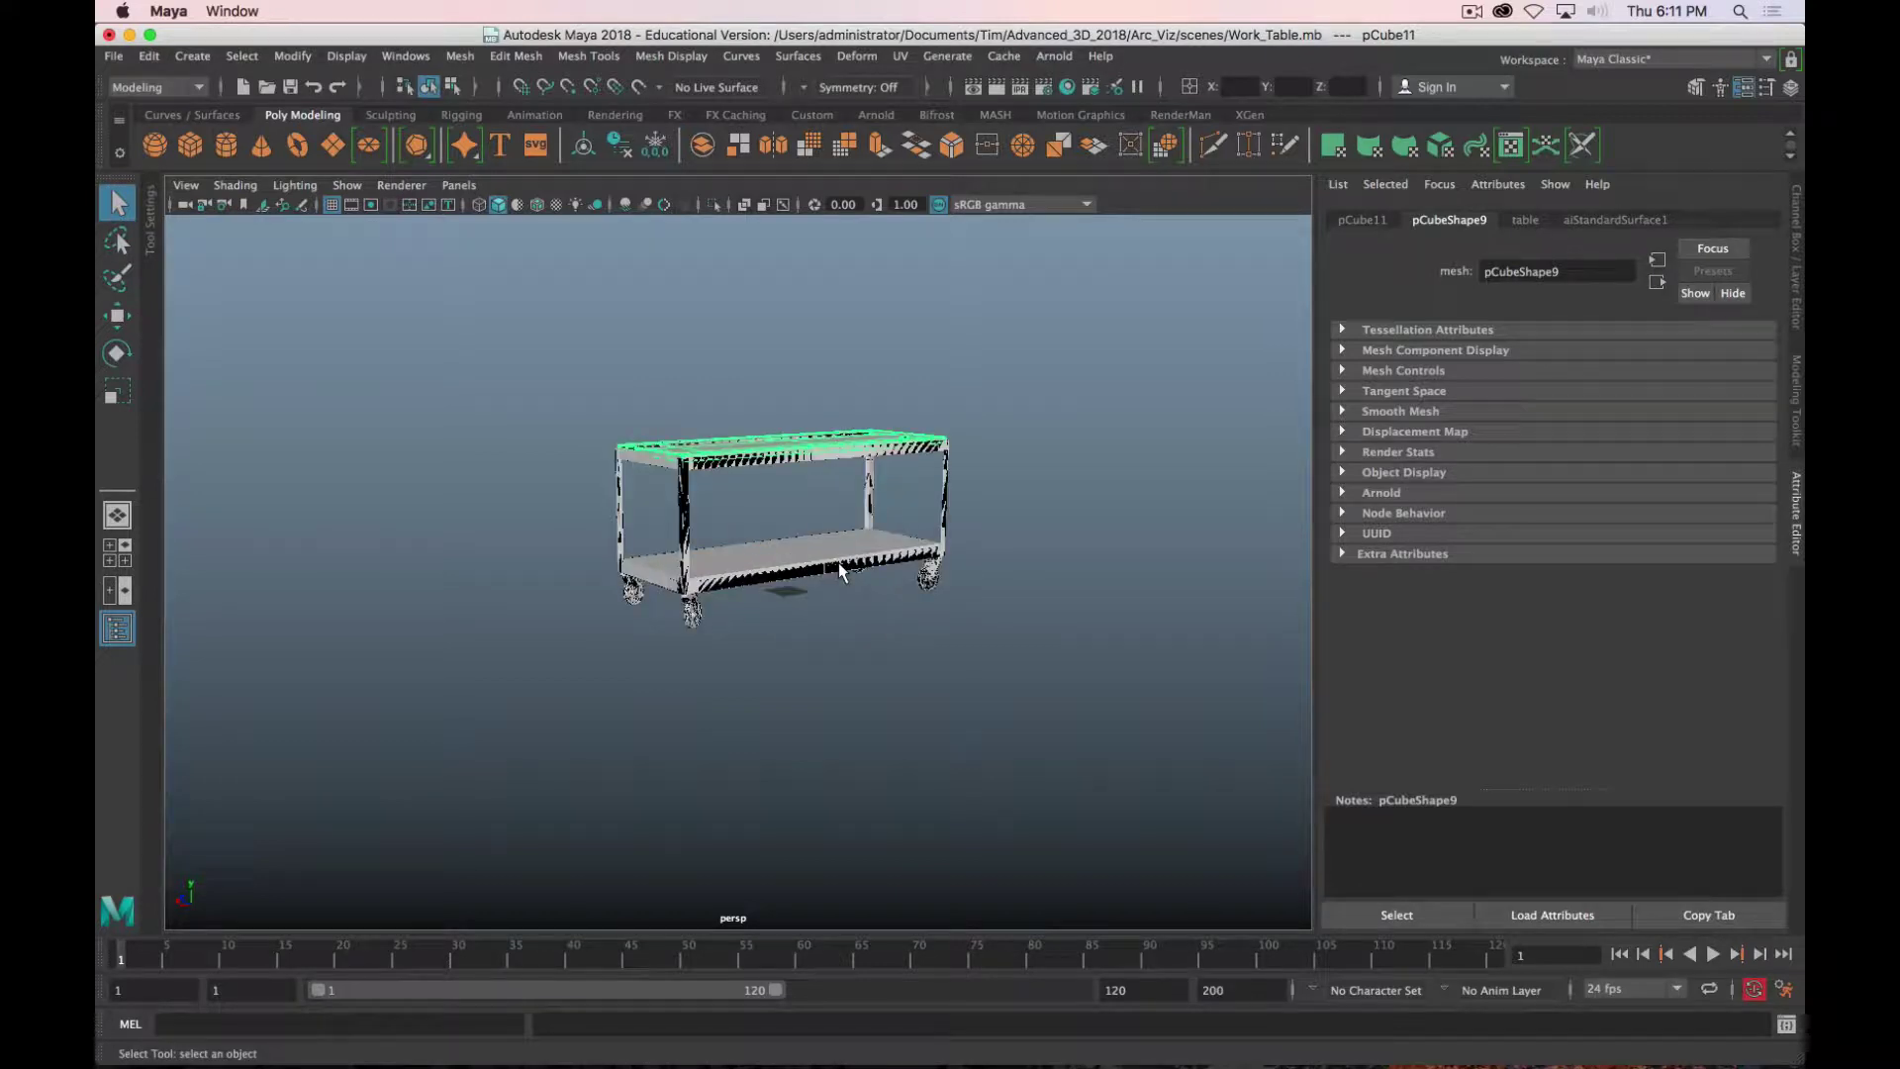
{"action": "scroll", "coordinate": [772, 514], "scroll_direction": "down", "scroll_amount": 3}
{"action": "scroll", "coordinate": [772, 515], "scroll_direction": "up", "scroll_amount": 10}
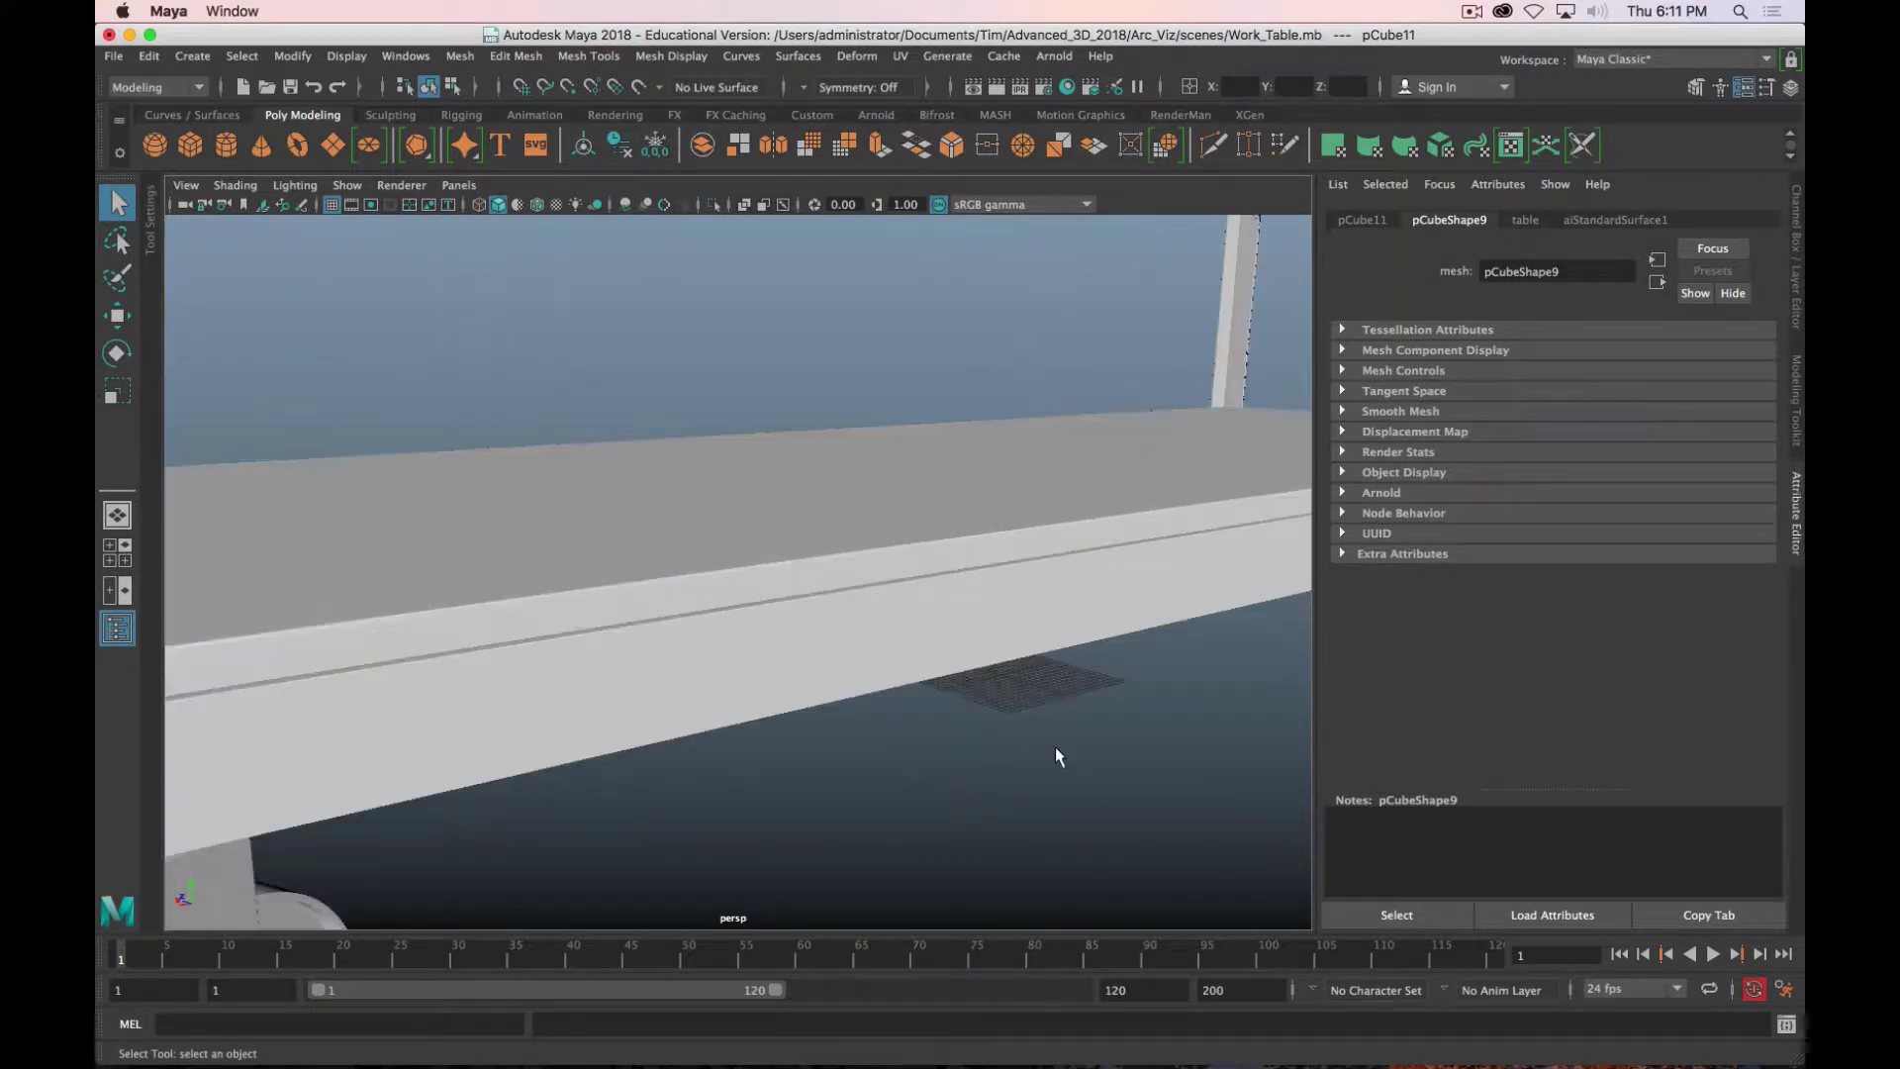
{"action": "mouse_move", "coordinate": [949, 745]}
{"action": "left_mouse_down", "text": "alt"}
{"action": "mouse_move", "coordinate": [976, 696]}
{"action": "mouse_move", "coordinate": [962, 731]}
{"action": "left_mouse_up", "text": "alt"}
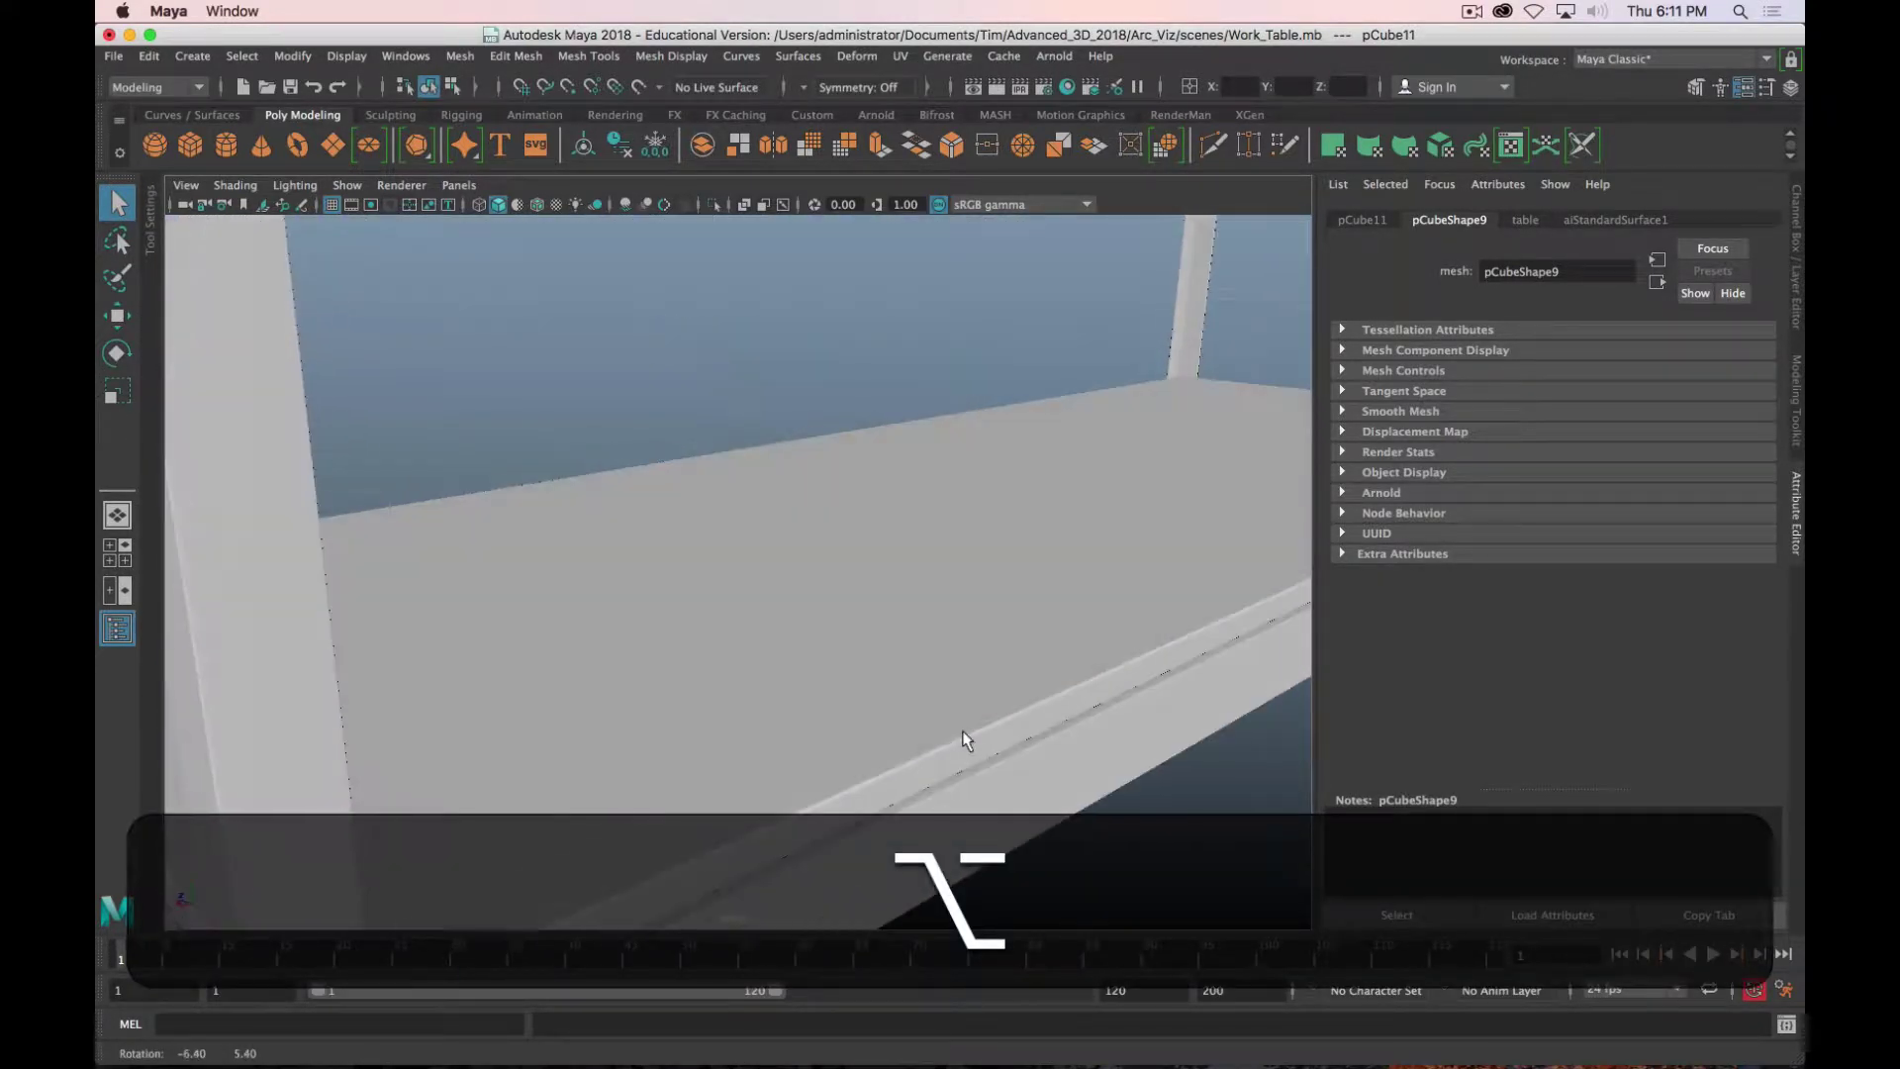
{"action": "scroll", "coordinate": [967, 648], "scroll_direction": "down", "scroll_amount": 10}
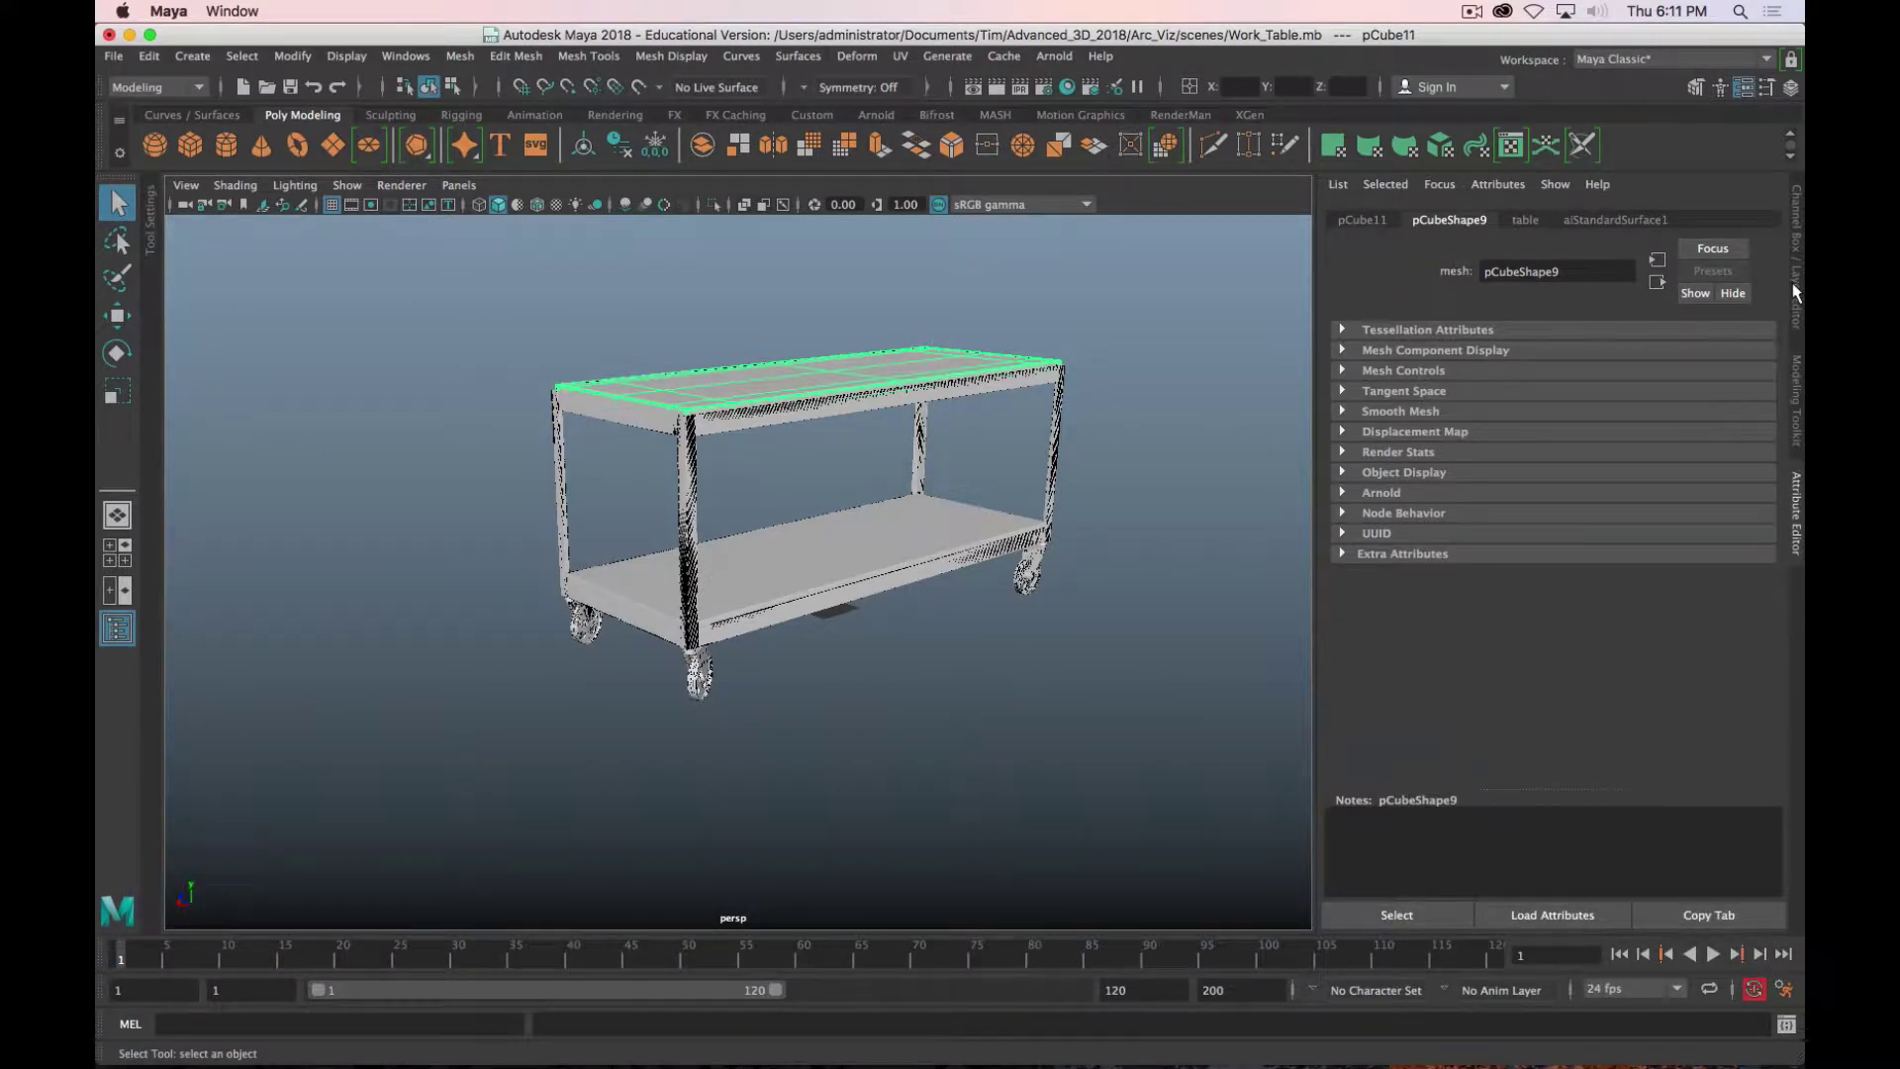
Step: Rename the selected table top object as Table_Top
{"action": "left_click", "coordinate": [1796, 292]}
{"action": "key", "text": "alt"}
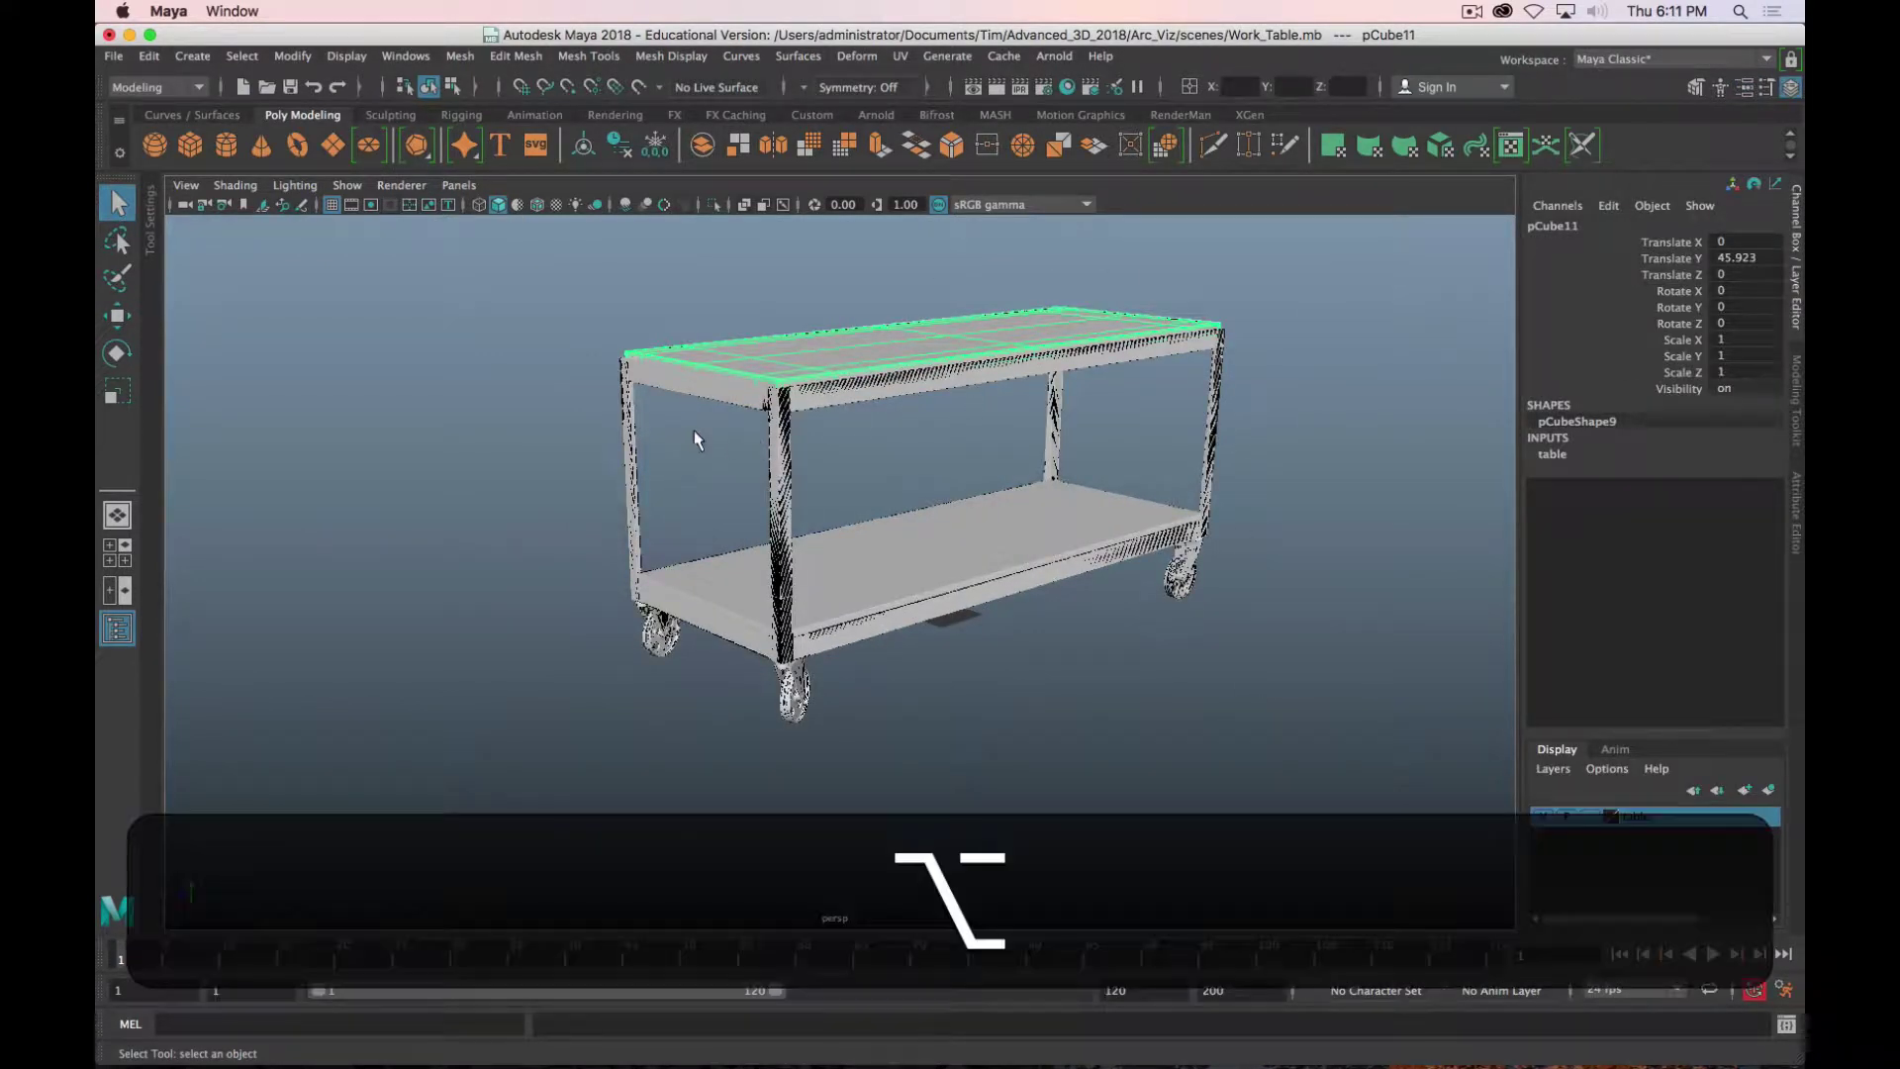
{"action": "double_click", "coordinate": [1555, 228]}
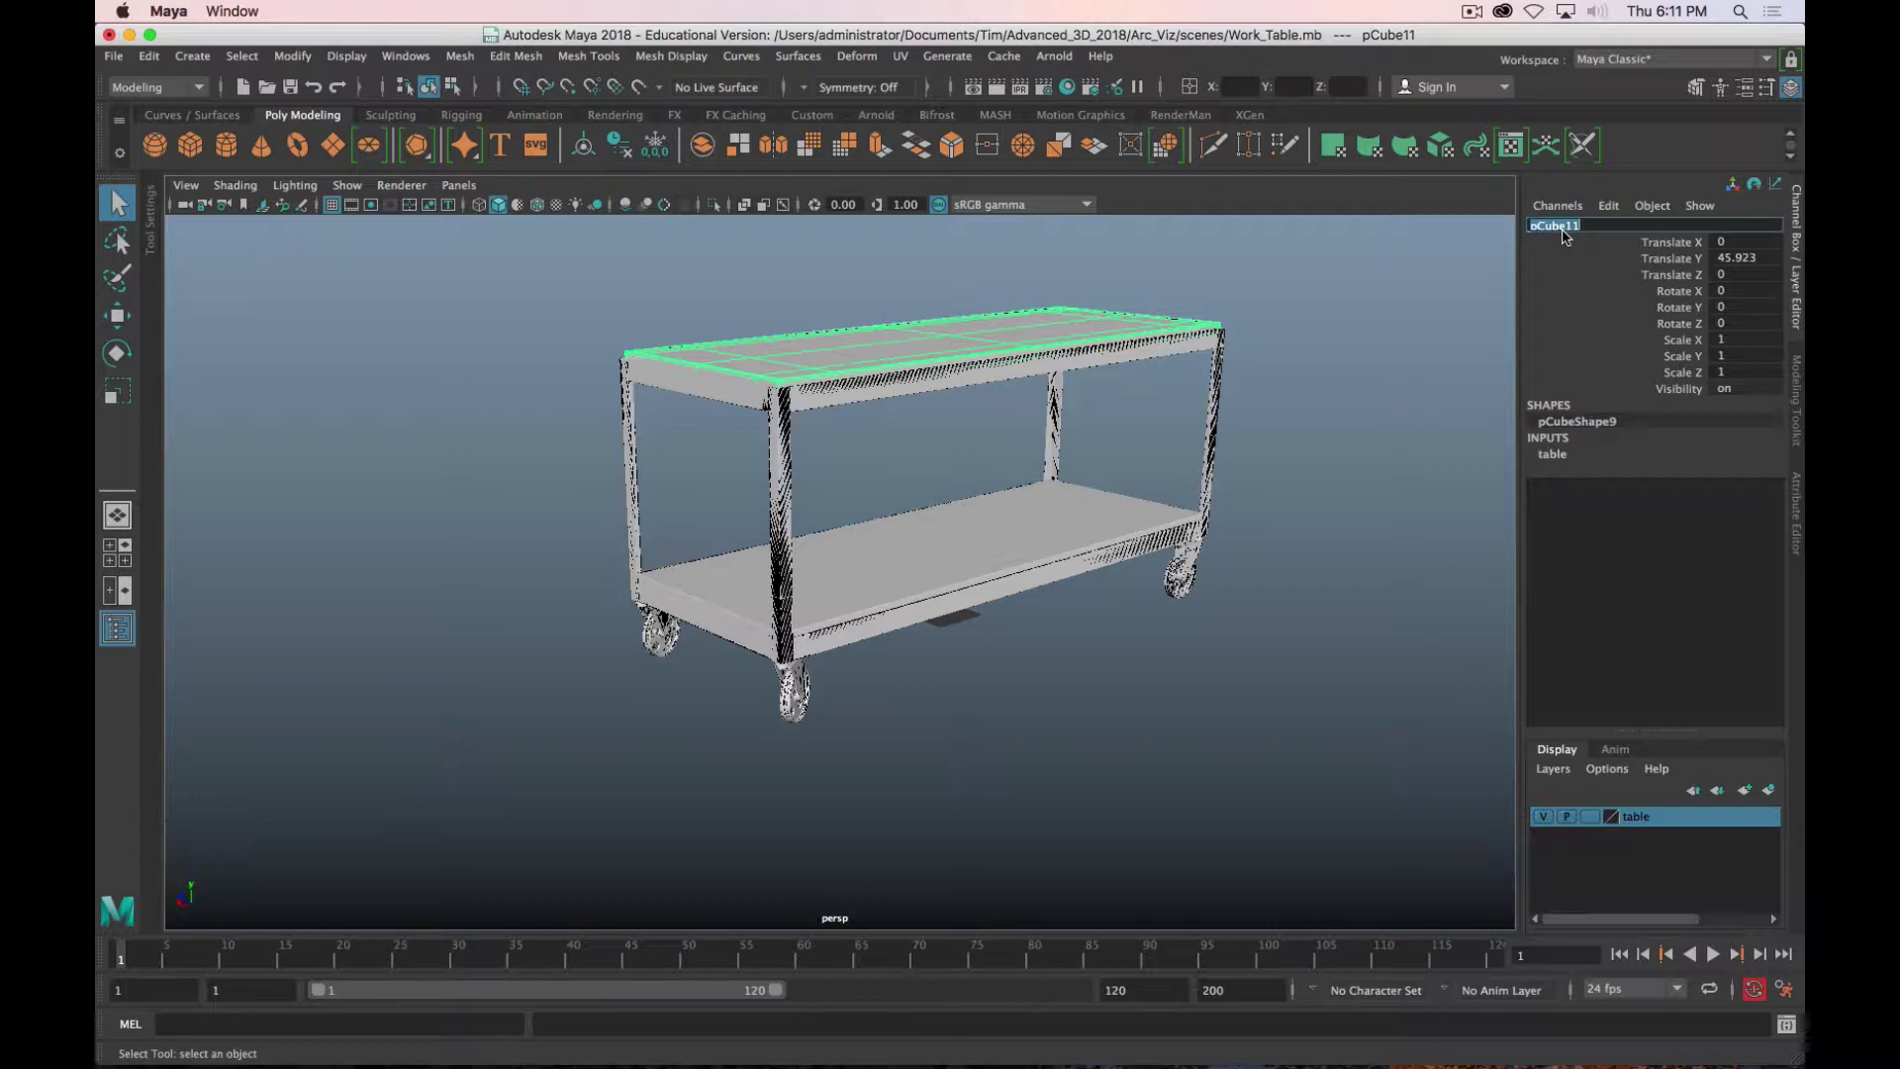
{"action": "type", "text": "Table_Top"}
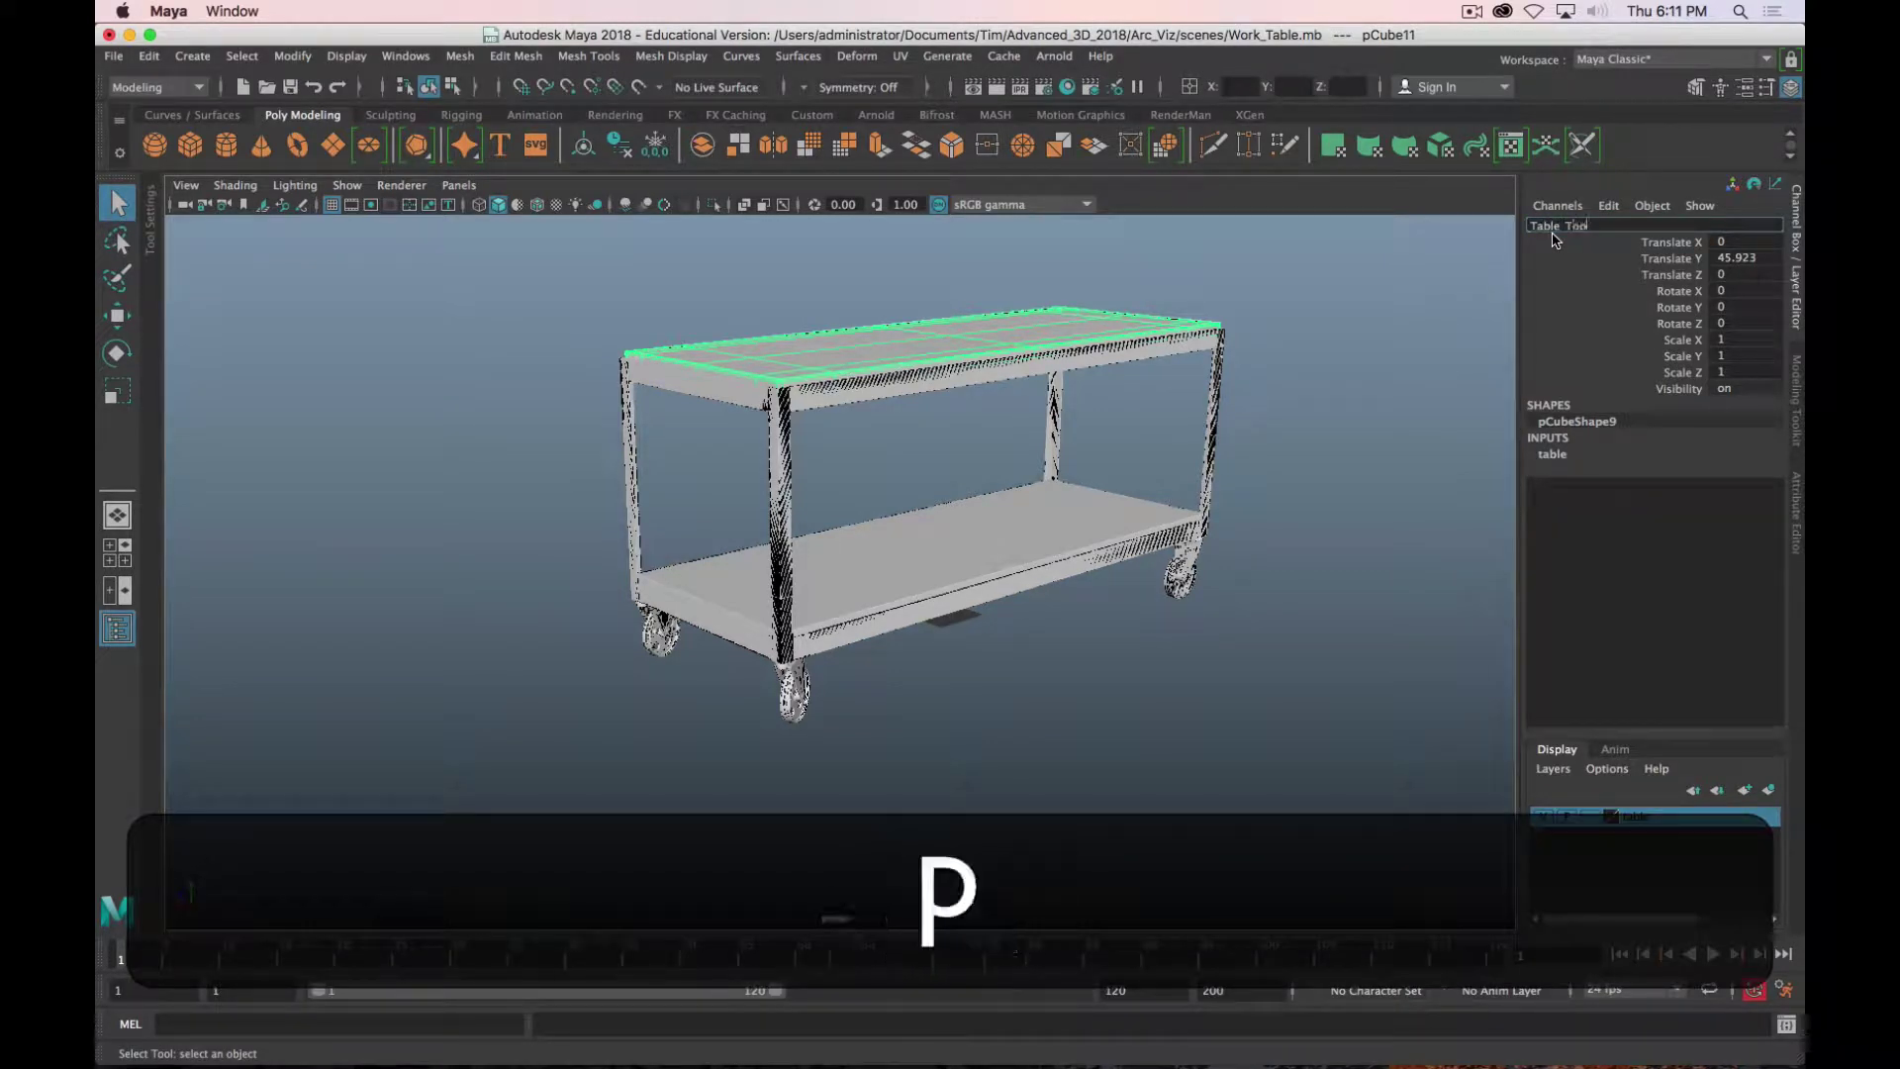
{"action": "key", "text": "Return"}
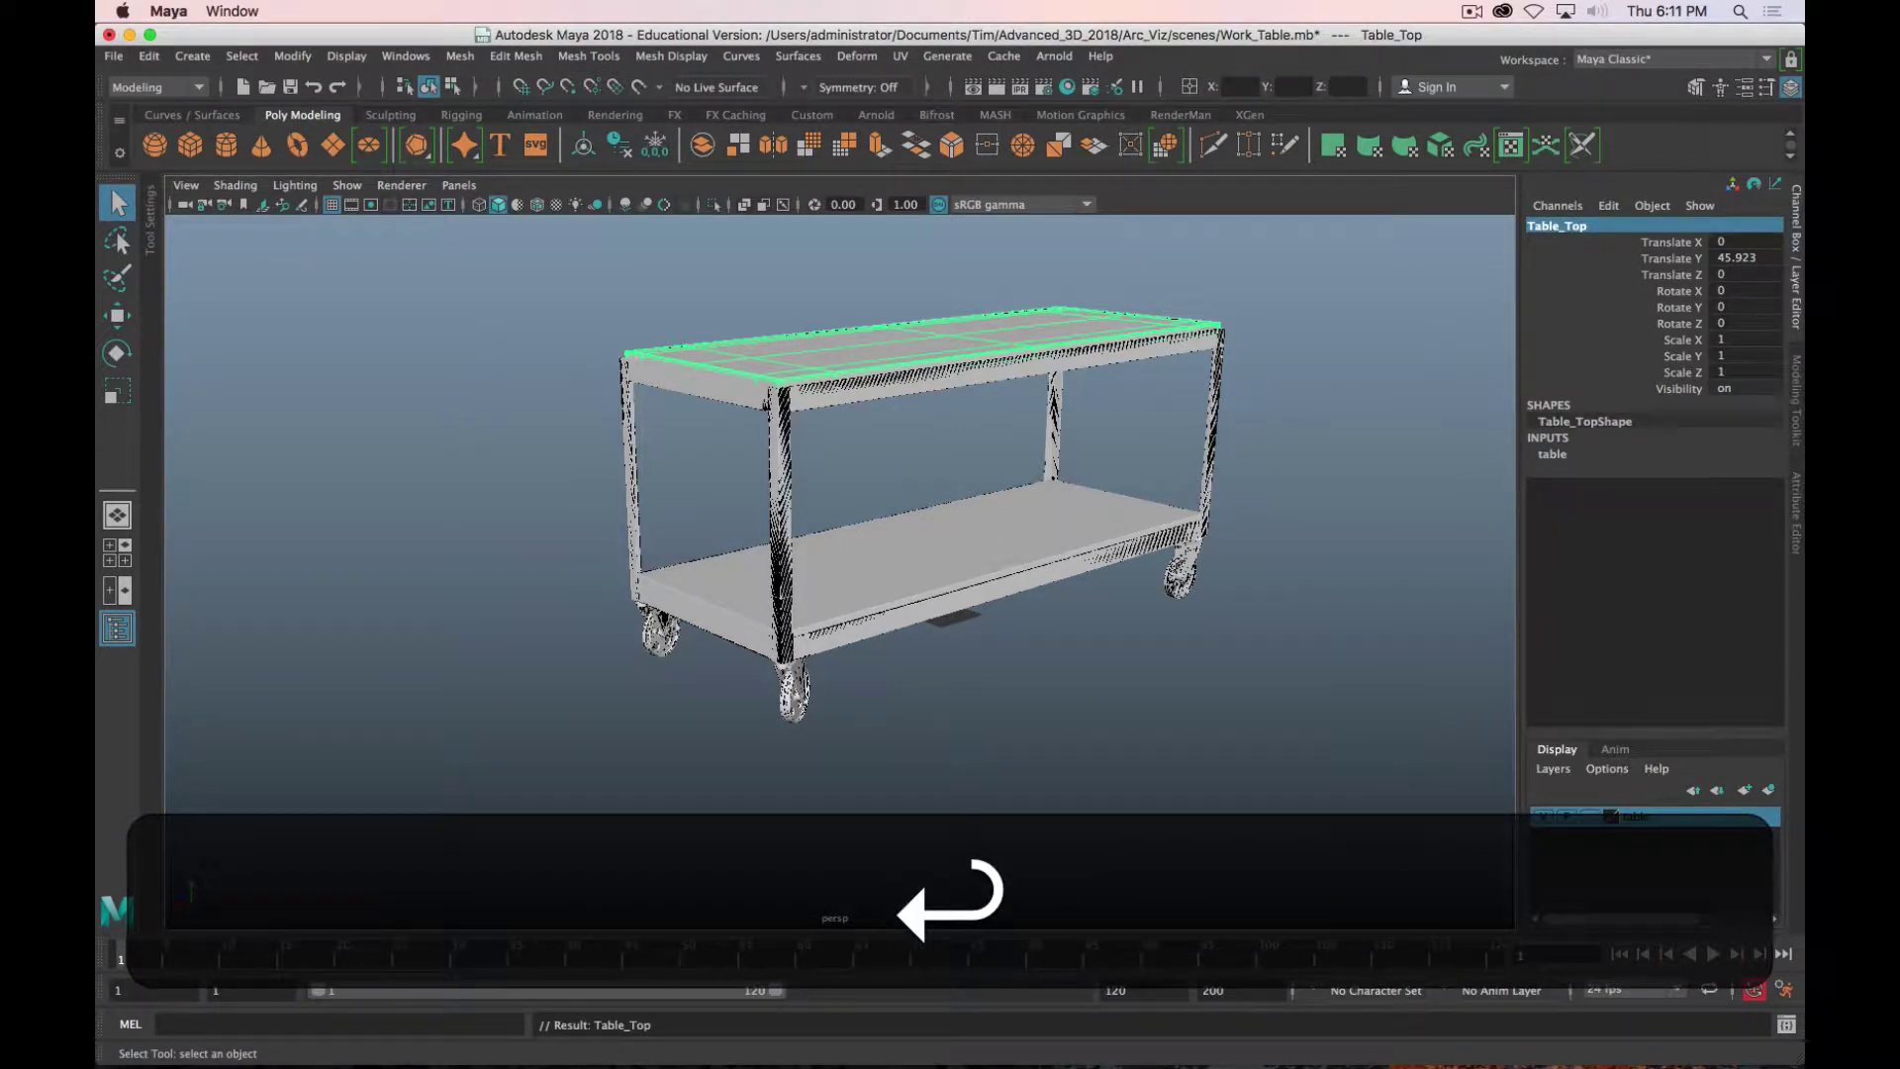
Step: Open the Outliner, expand the Work_Table group and select it to check which parts it contains
{"action": "left_click_drag", "start_coordinate": [896, 141], "coordinate": [391, 207]}
{"action": "left_click", "coordinate": [278, 440]}
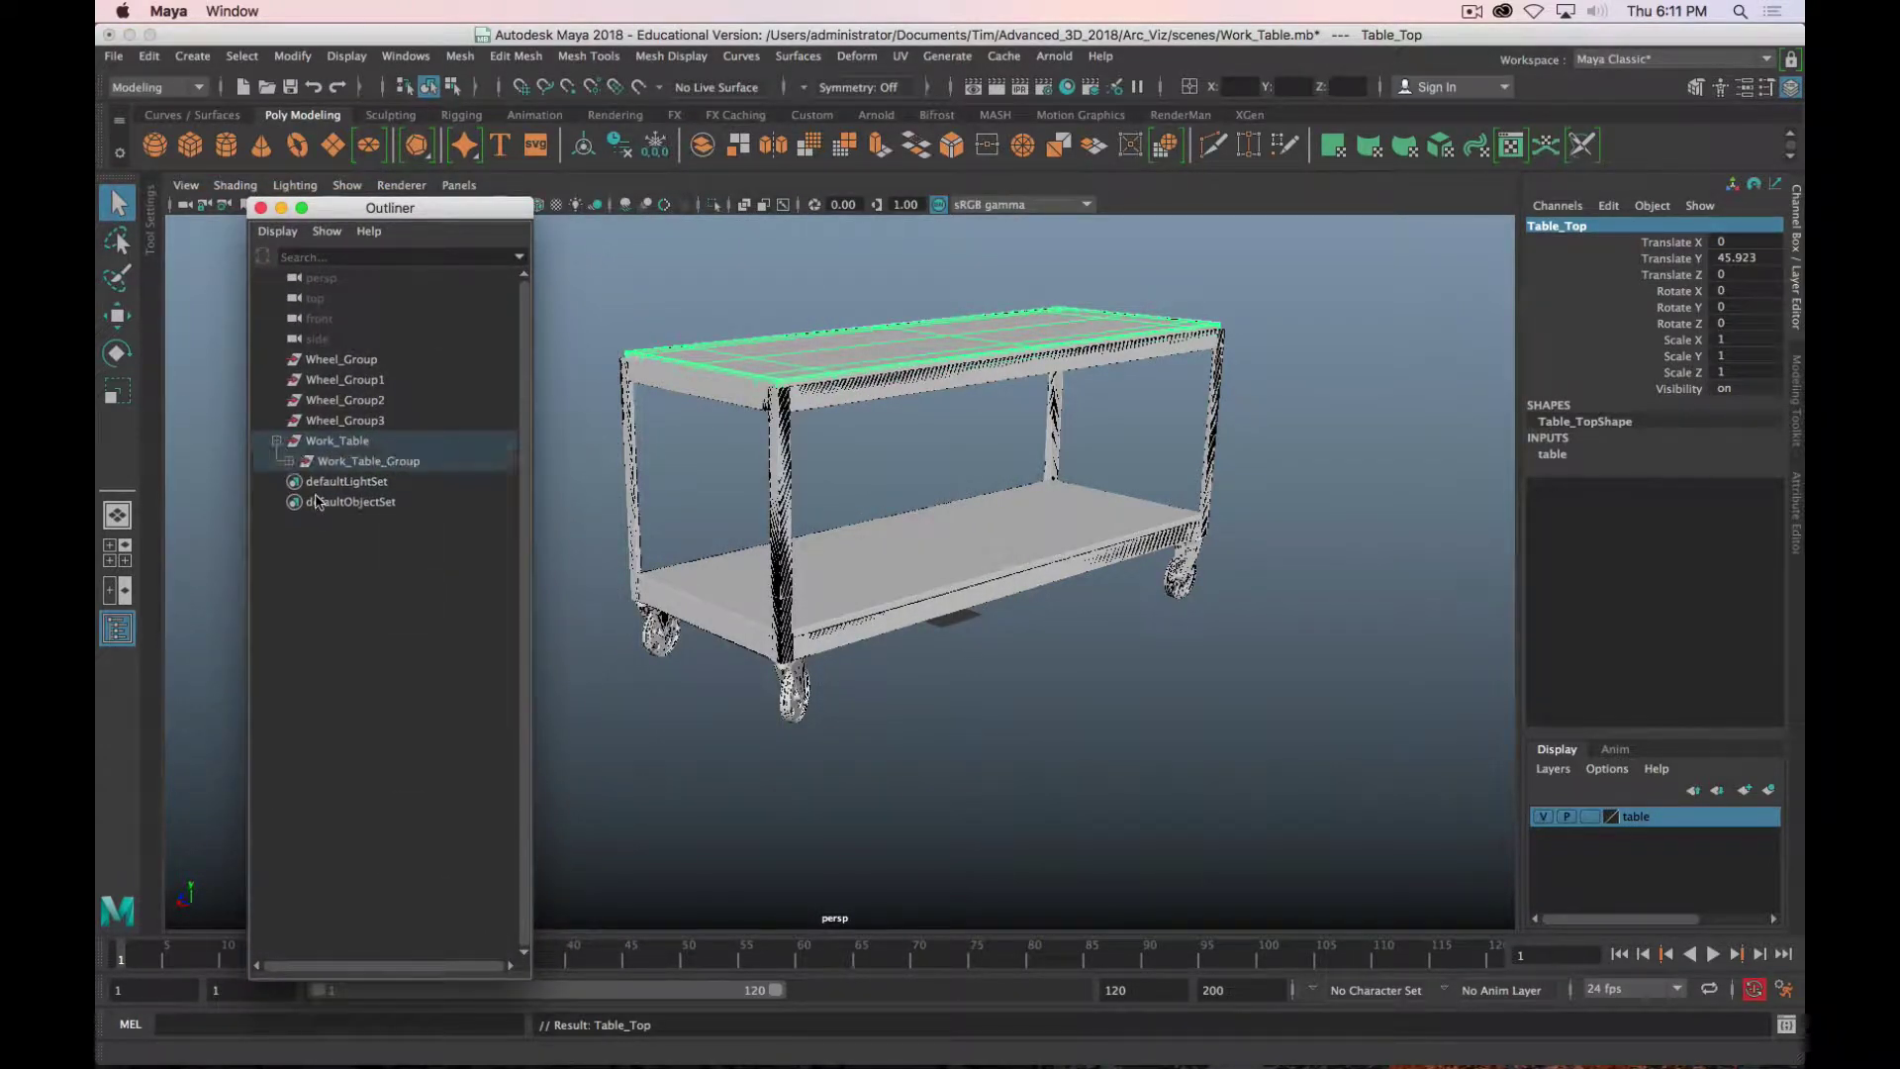
{"action": "left_click", "coordinate": [360, 443]}
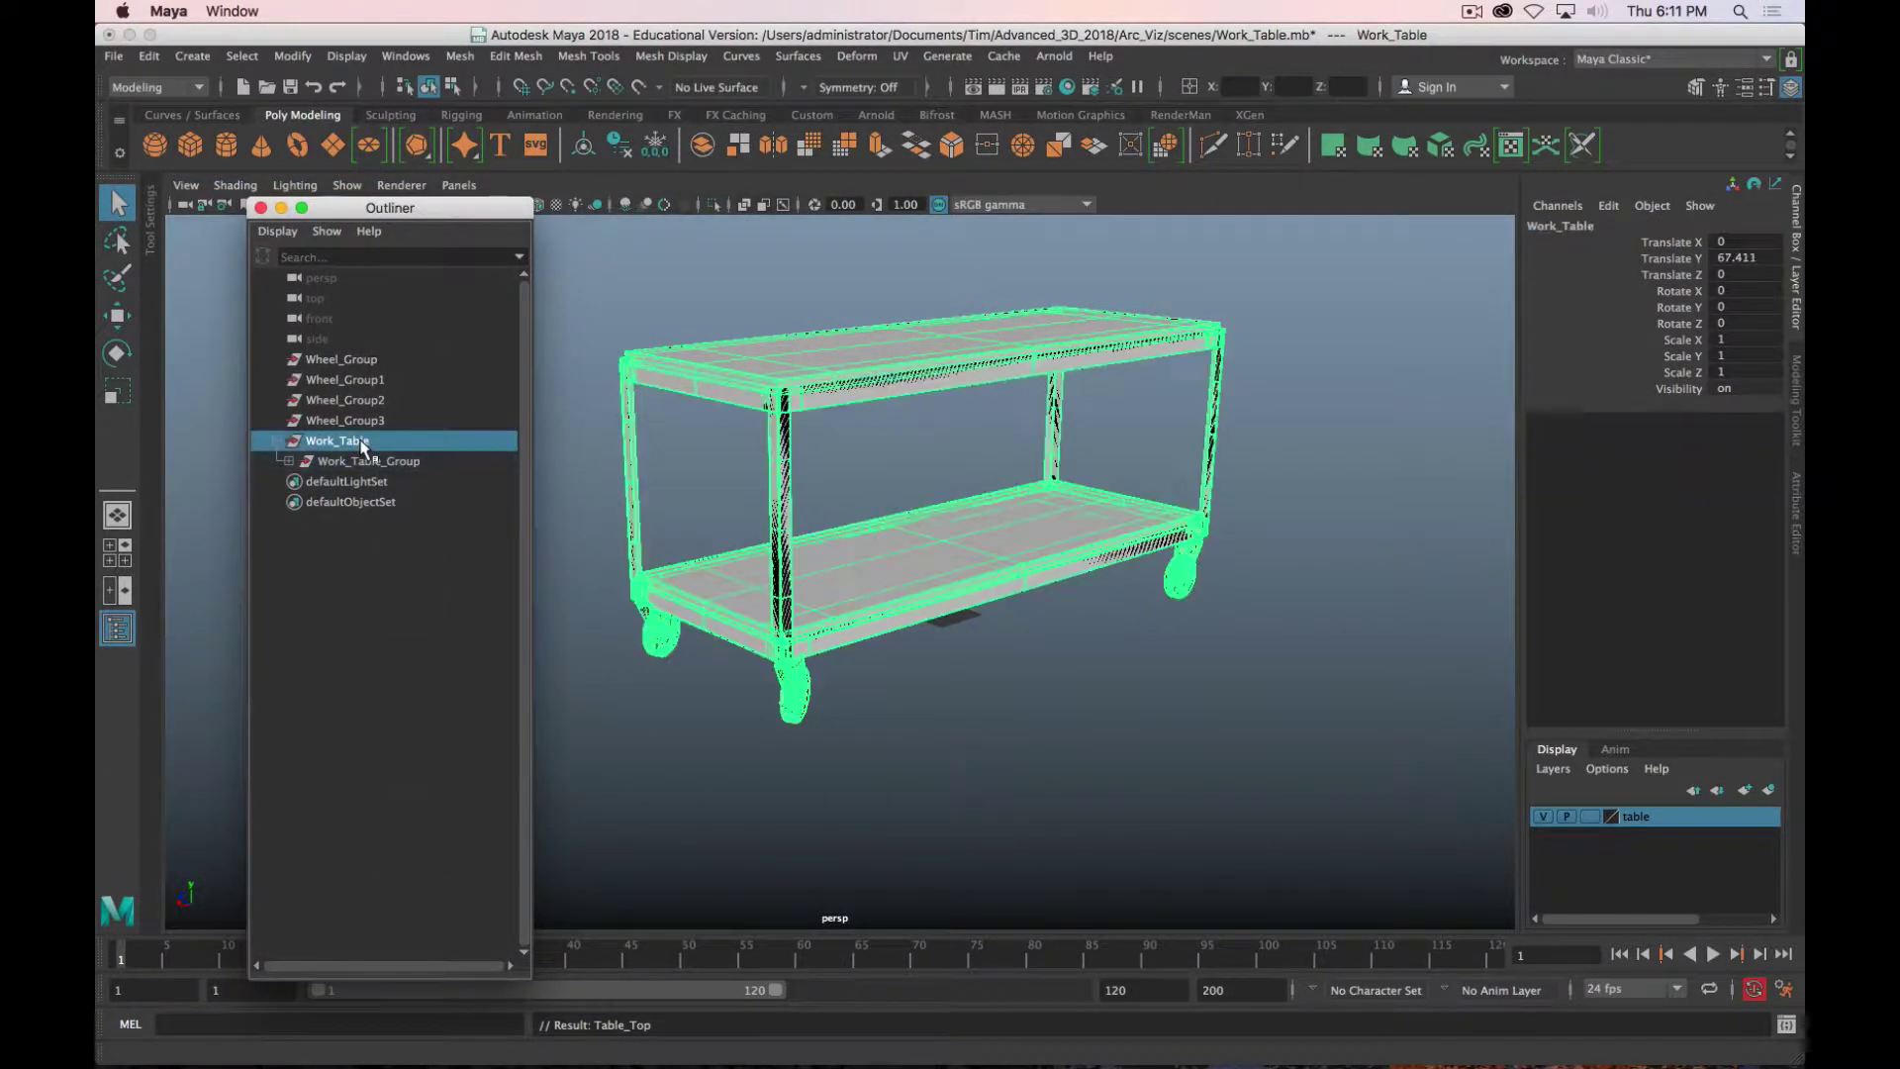
Step: Check the Wheel_Group, Wheel_Group1, Wheel_Group2 and Wheel_Group3 entries against the wheels on the table
{"action": "left_click", "coordinate": [349, 420]}
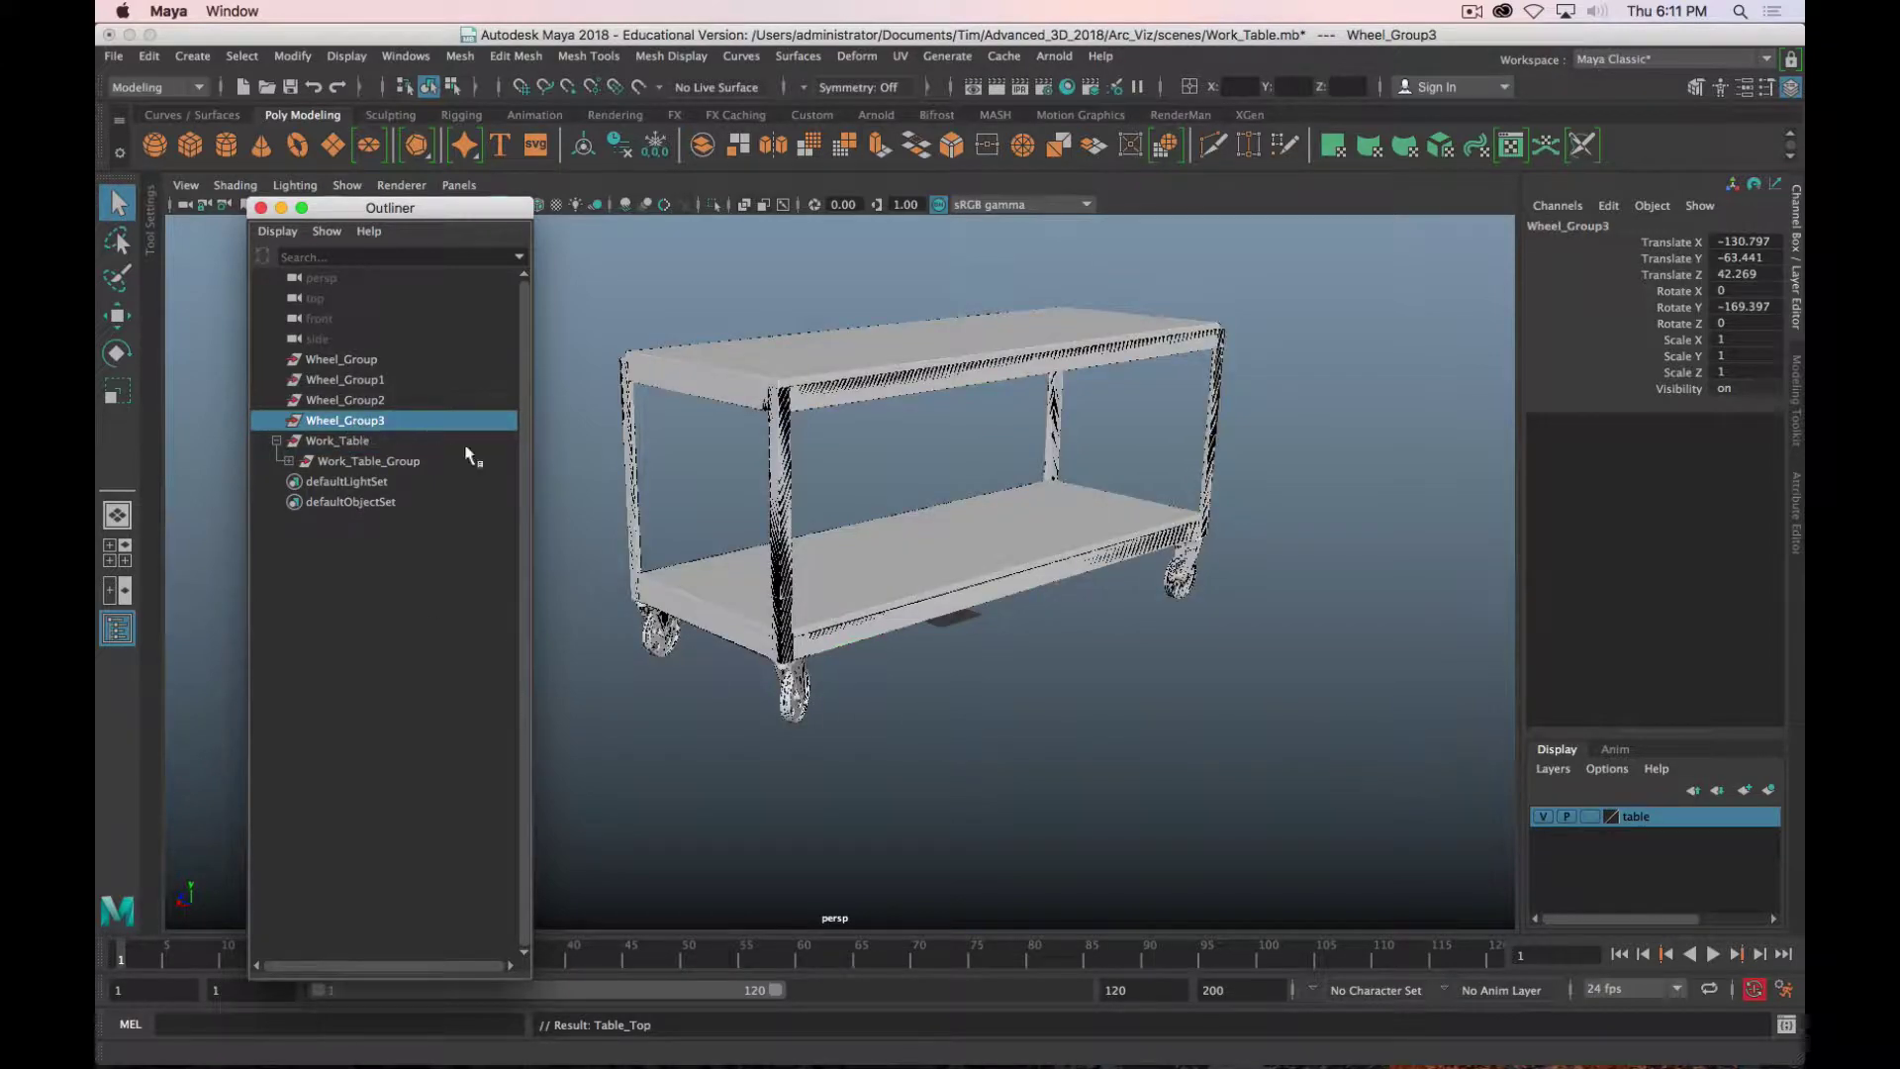
{"action": "left_click_drag", "start_coordinate": [940, 728], "coordinate": [980, 609], "text": "alt"}
{"action": "left_click", "coordinate": [339, 382]}
{"action": "left_click", "coordinate": [347, 416]}
{"action": "left_click", "coordinate": [351, 401]}
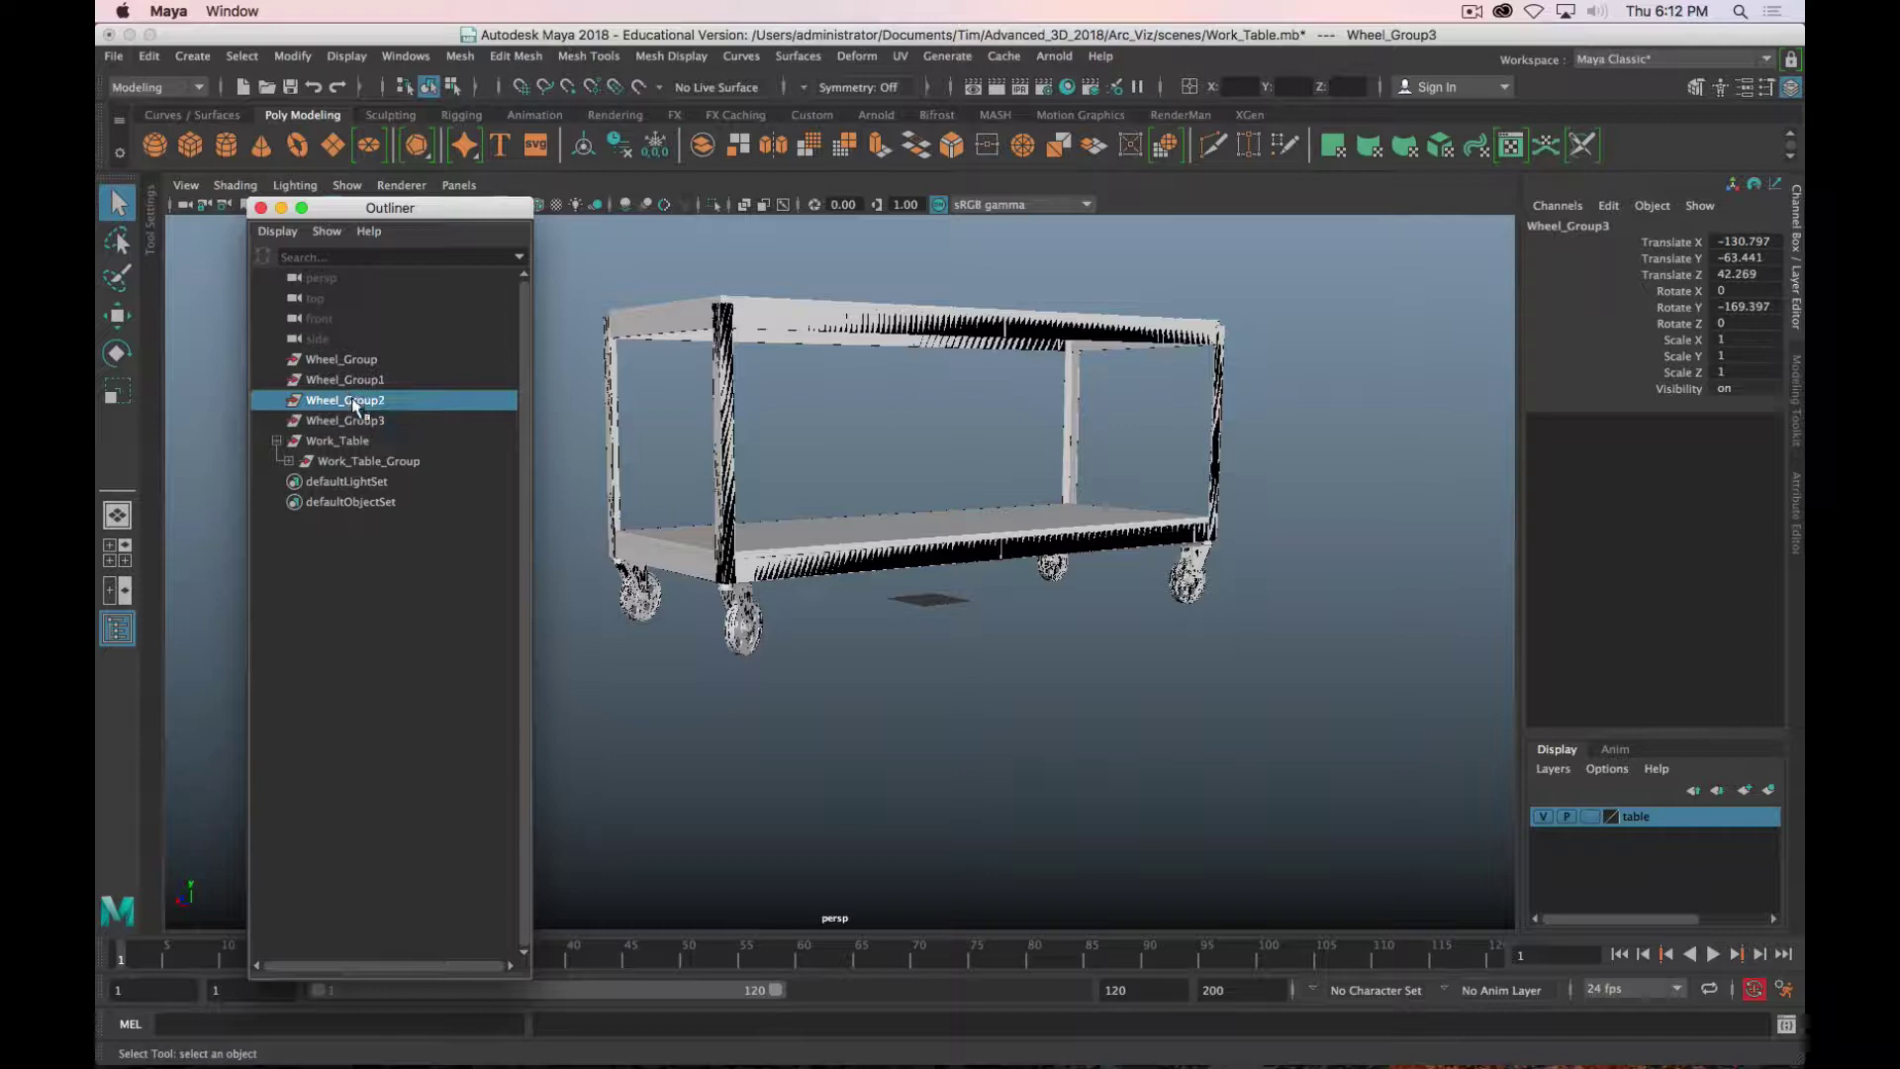
{"action": "left_click", "coordinate": [355, 362]}
{"action": "left_click", "coordinate": [351, 380]}
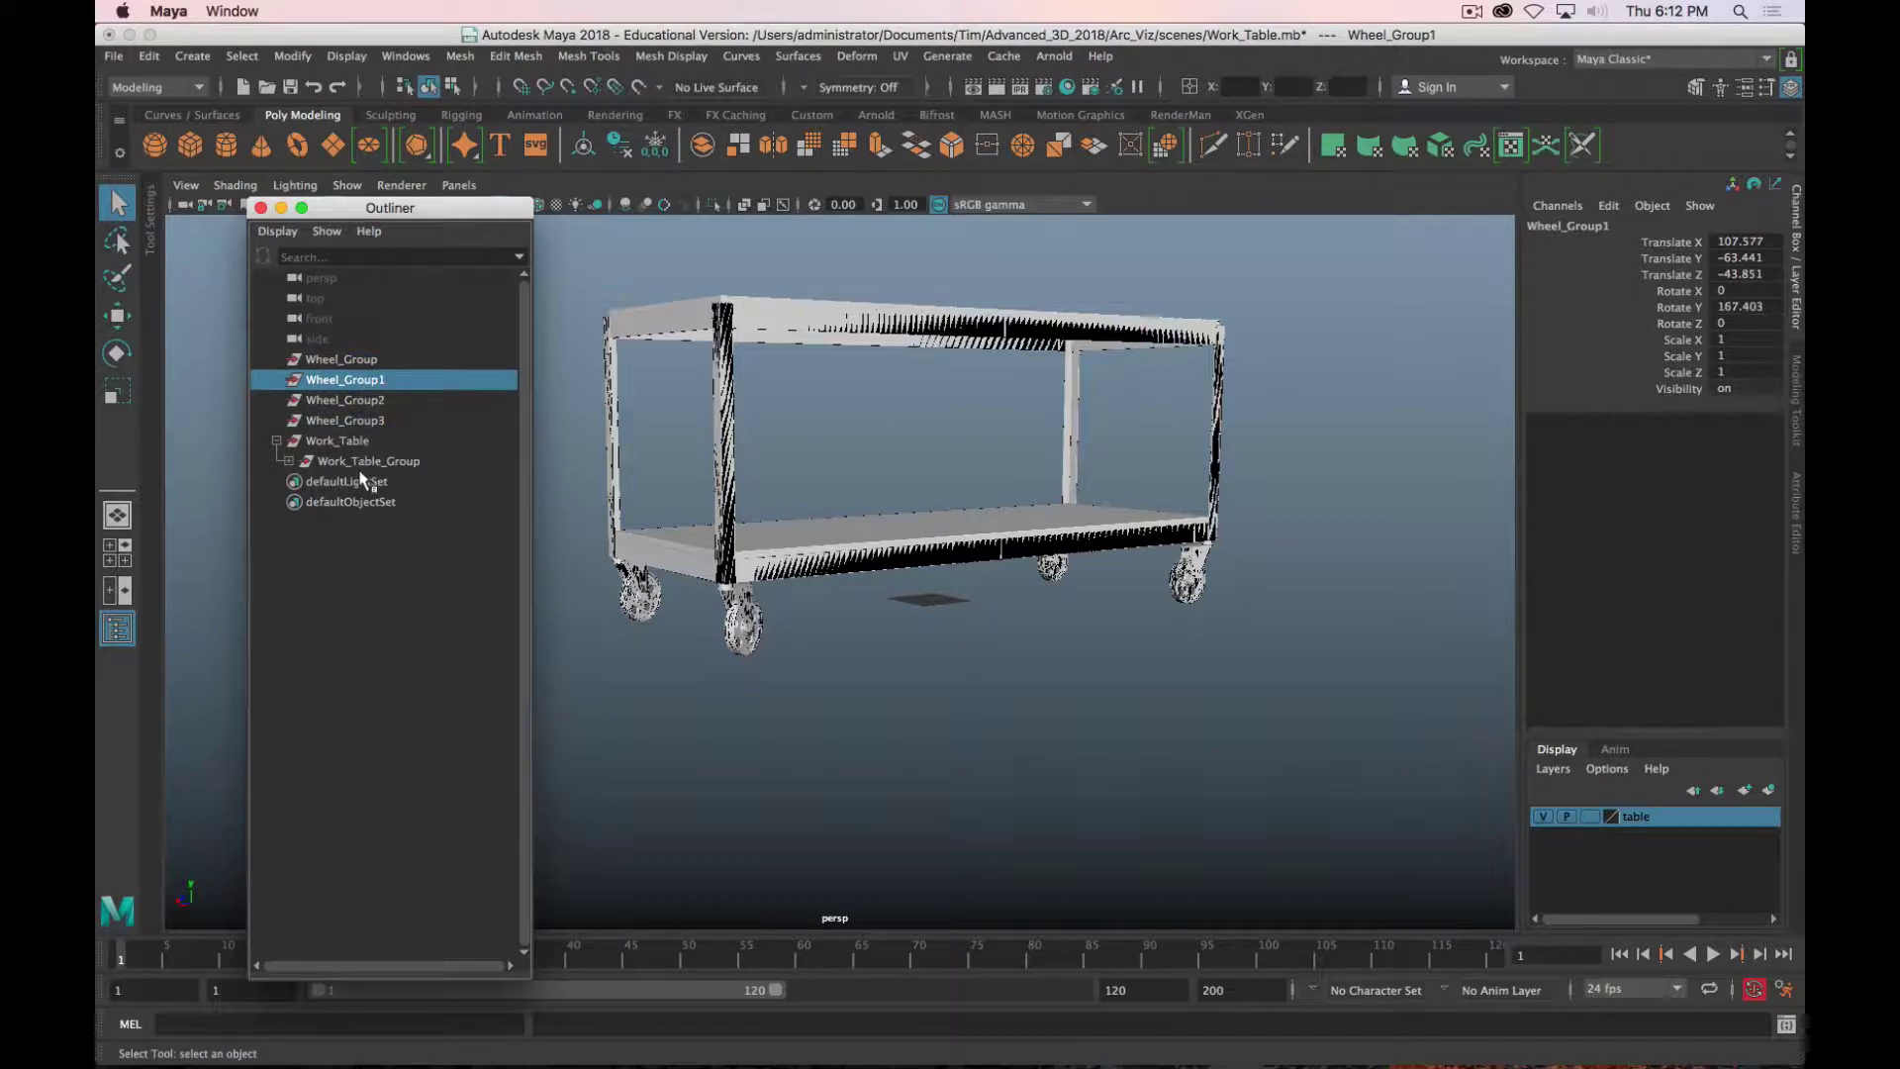
{"action": "left_click_drag", "start_coordinate": [827, 417], "coordinate": [907, 505], "text": "alt"}
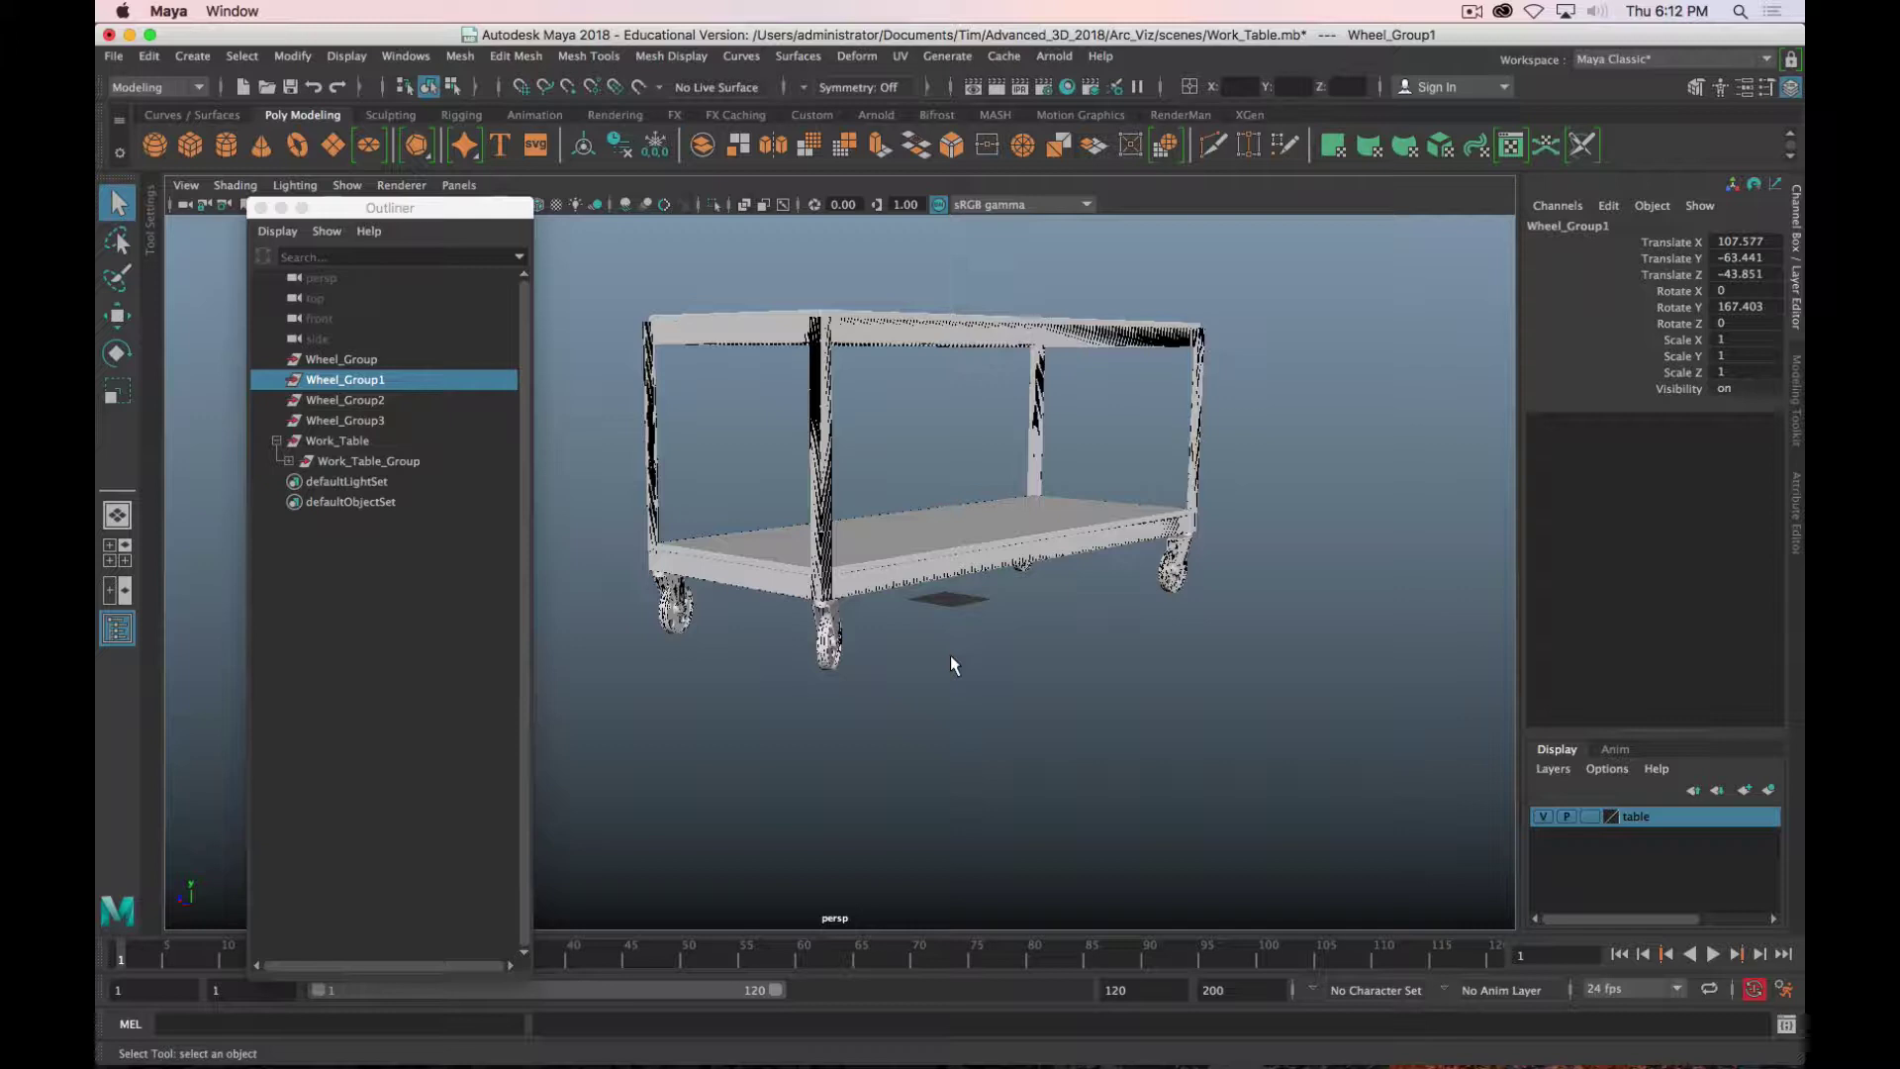
{"action": "left_click_drag", "start_coordinate": [439, 212], "coordinate": [436, 287]}
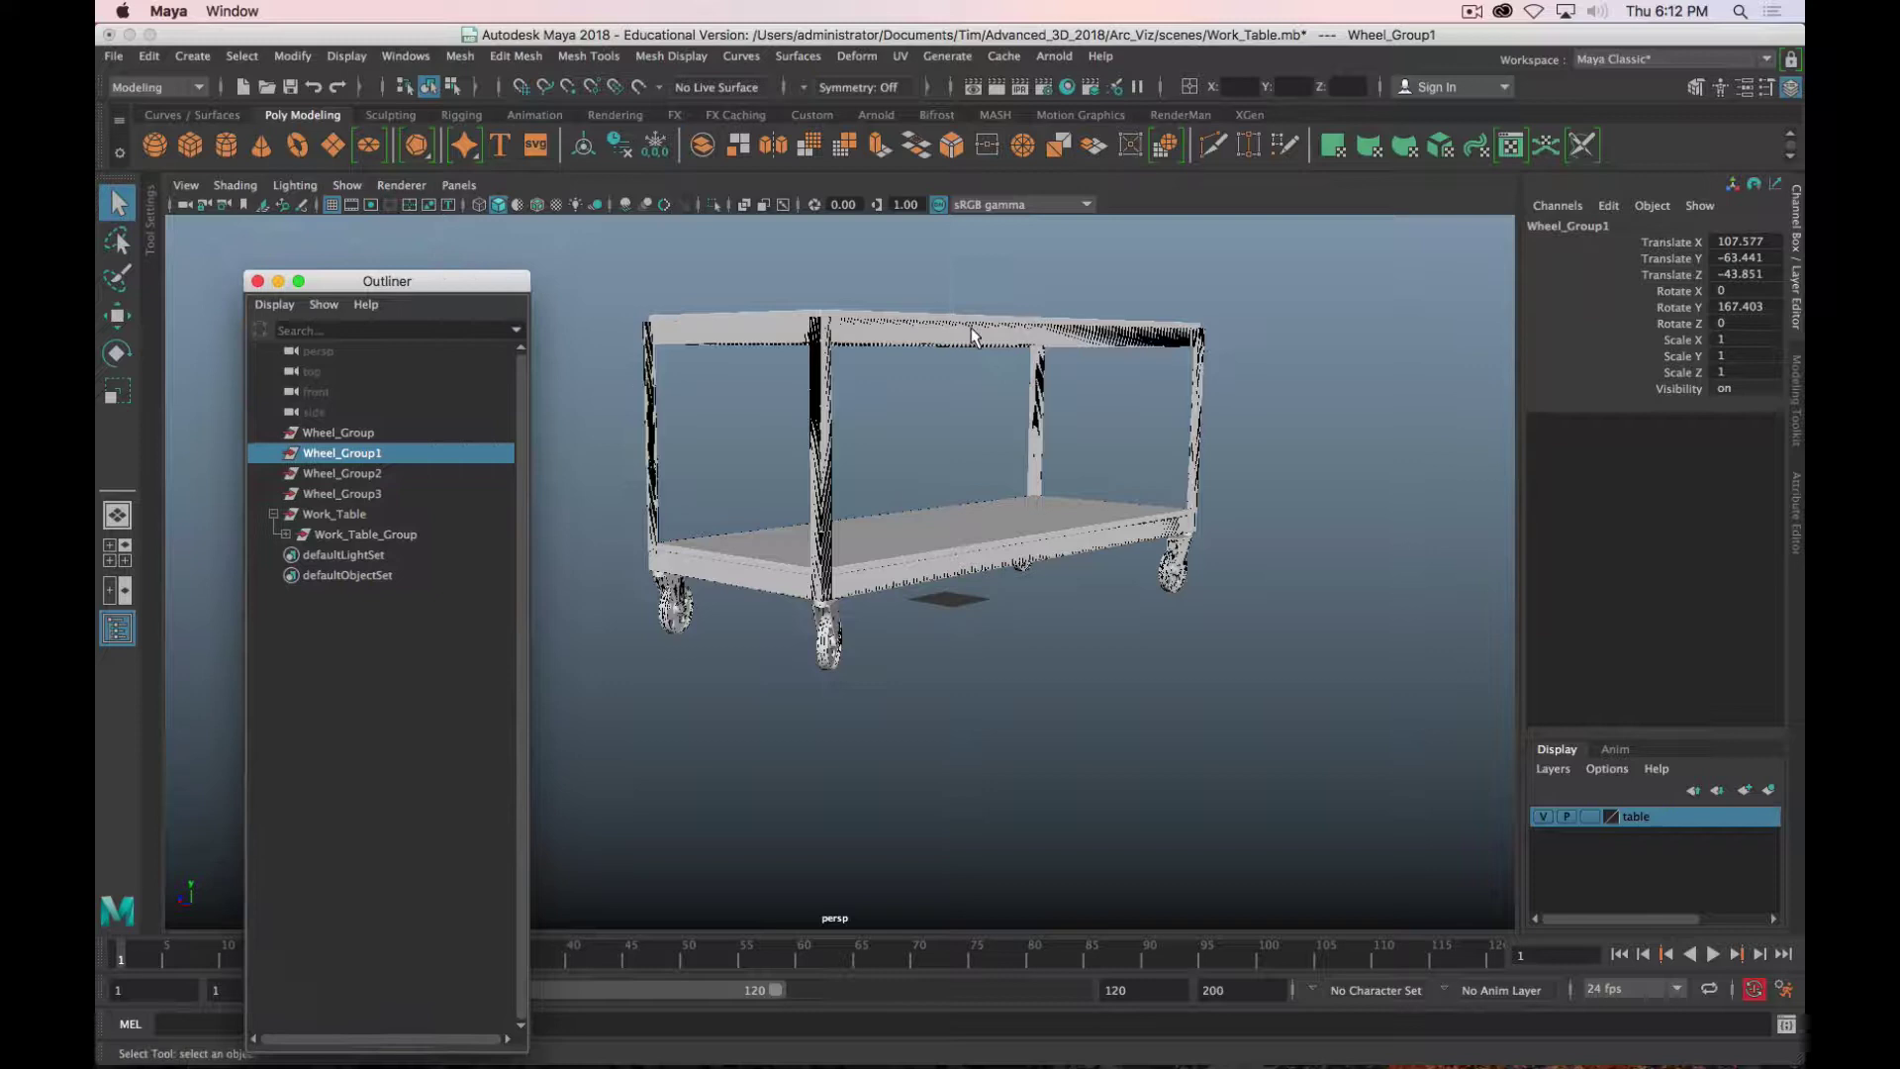
Step: Delete the construction history of all objects in the scene and select a table wheel to check its inputs
{"action": "scroll", "coordinate": [1273, 382], "scroll_direction": "down", "scroll_amount": 4}
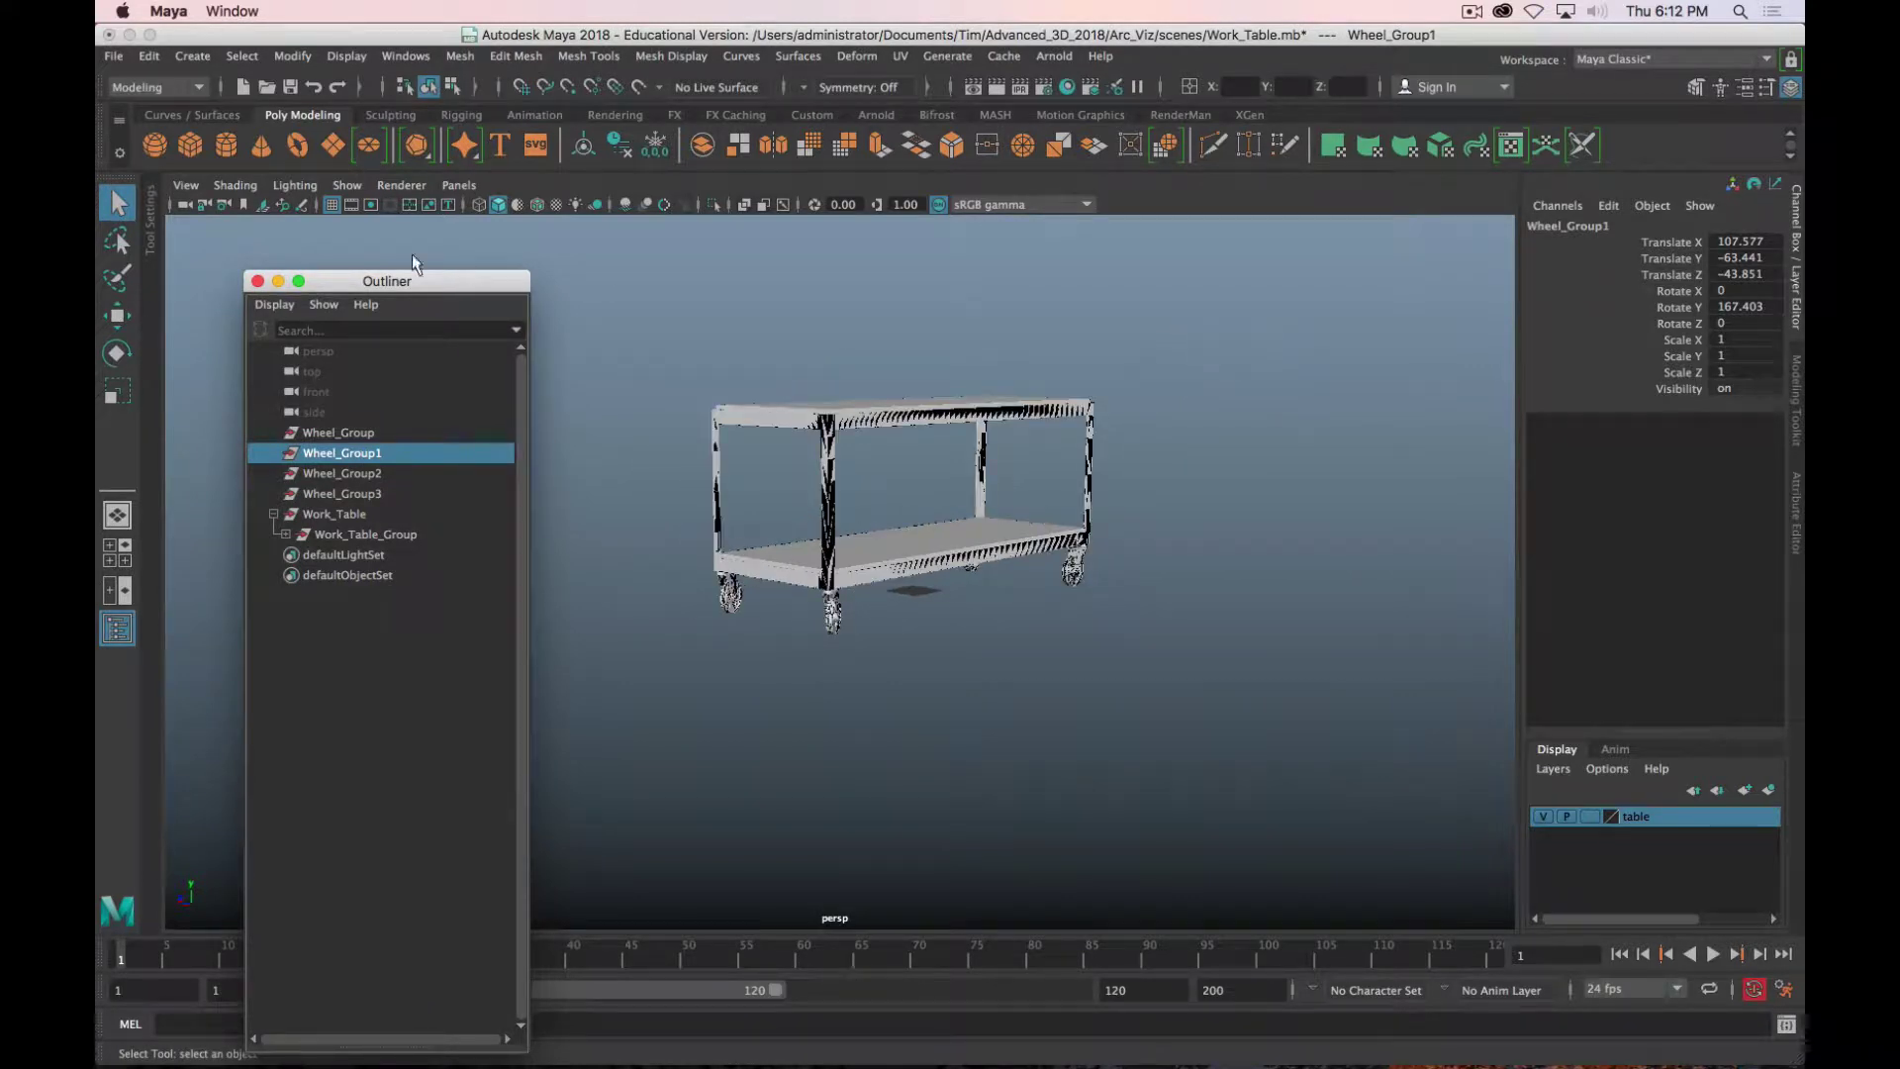
{"action": "left_click", "coordinate": [147, 56]}
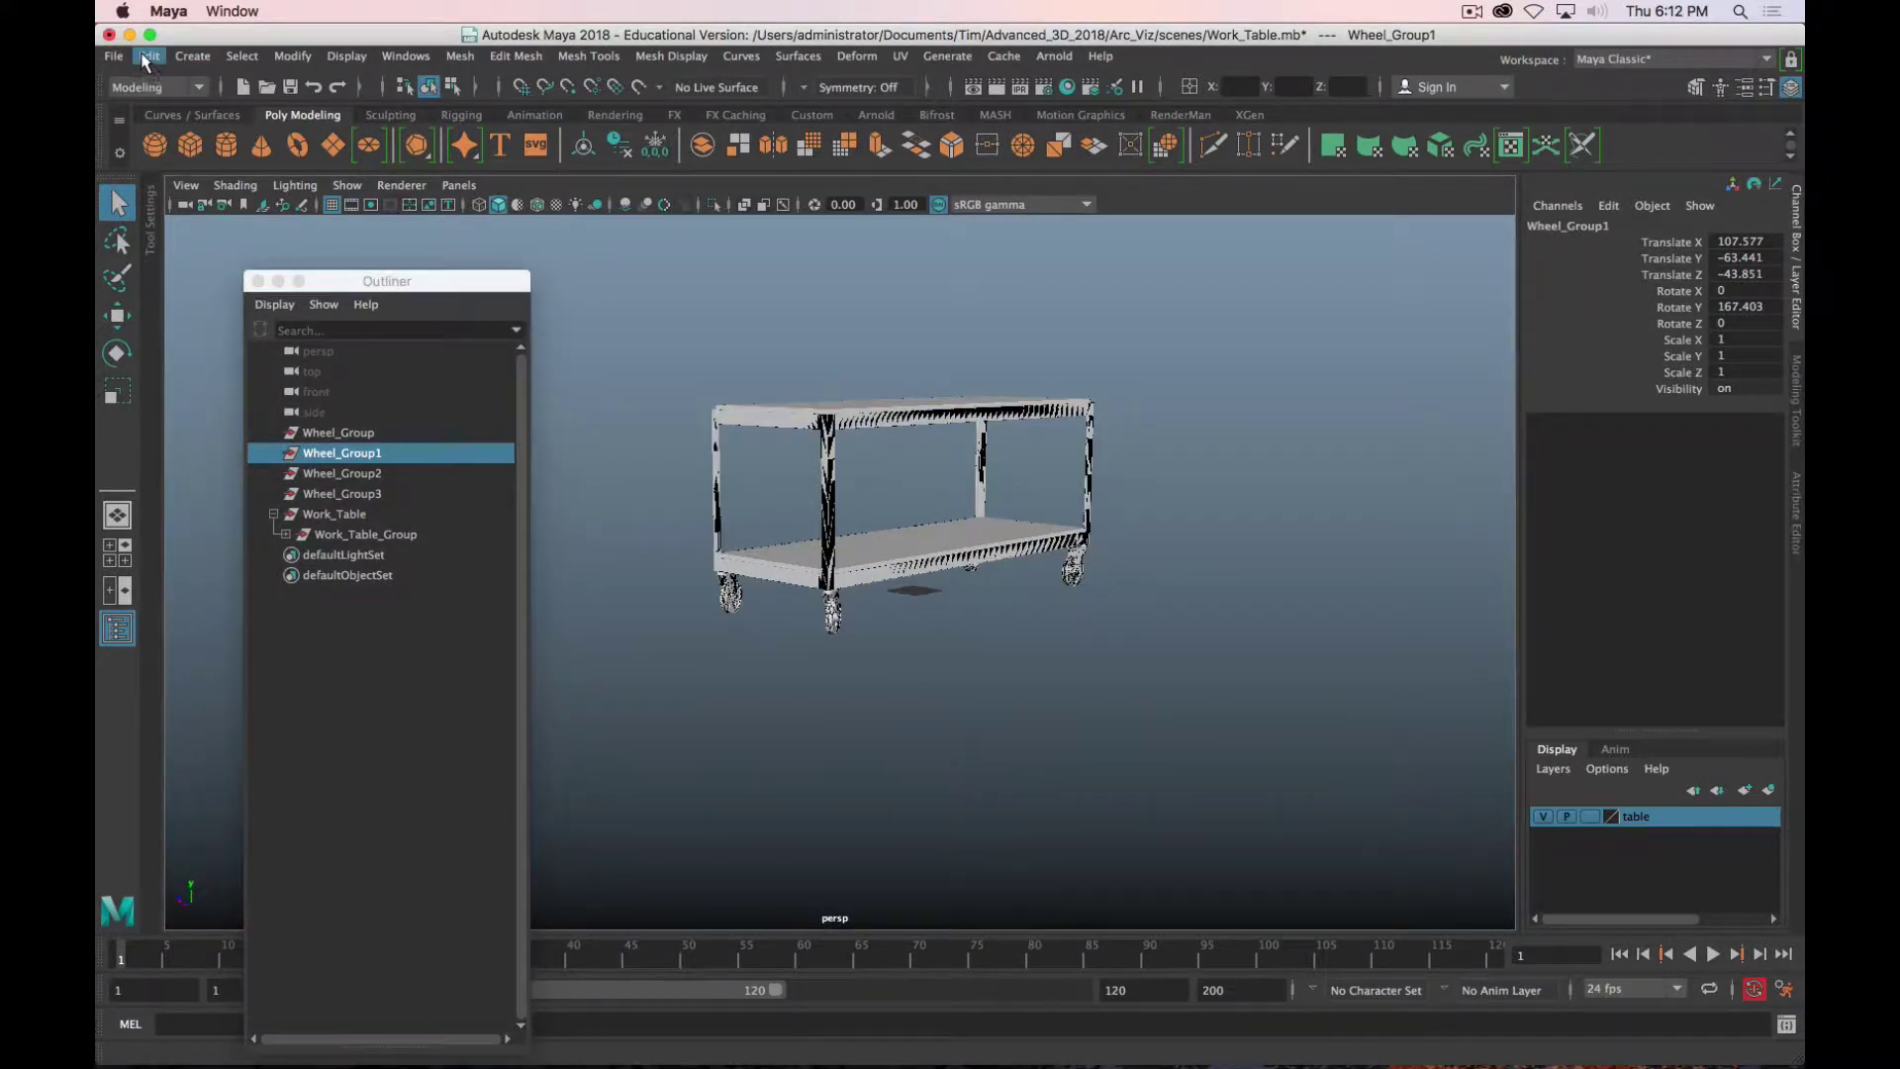
{"action": "left_click", "coordinate": [147, 56]}
{"action": "mouse_move", "coordinate": [267, 316]}
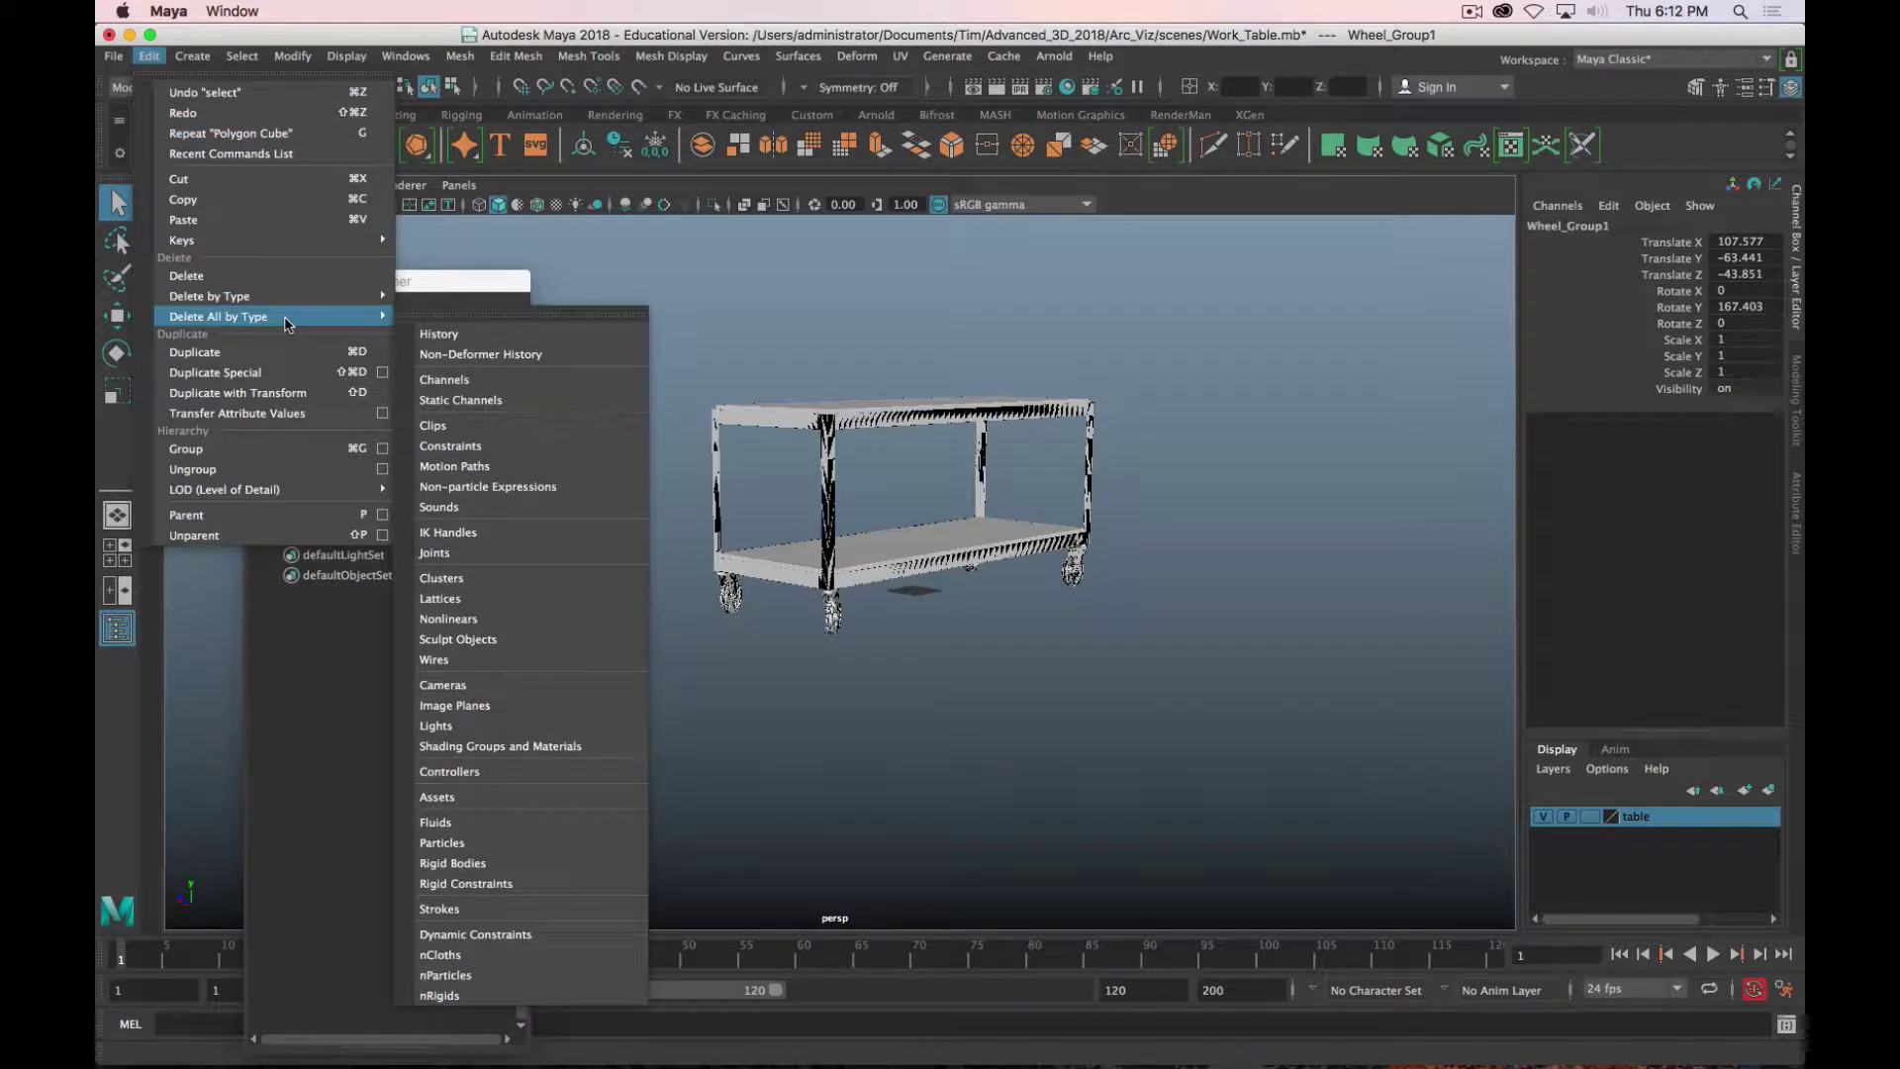
{"action": "left_click", "coordinate": [582, 335]}
{"action": "left_click", "coordinate": [1077, 572]}
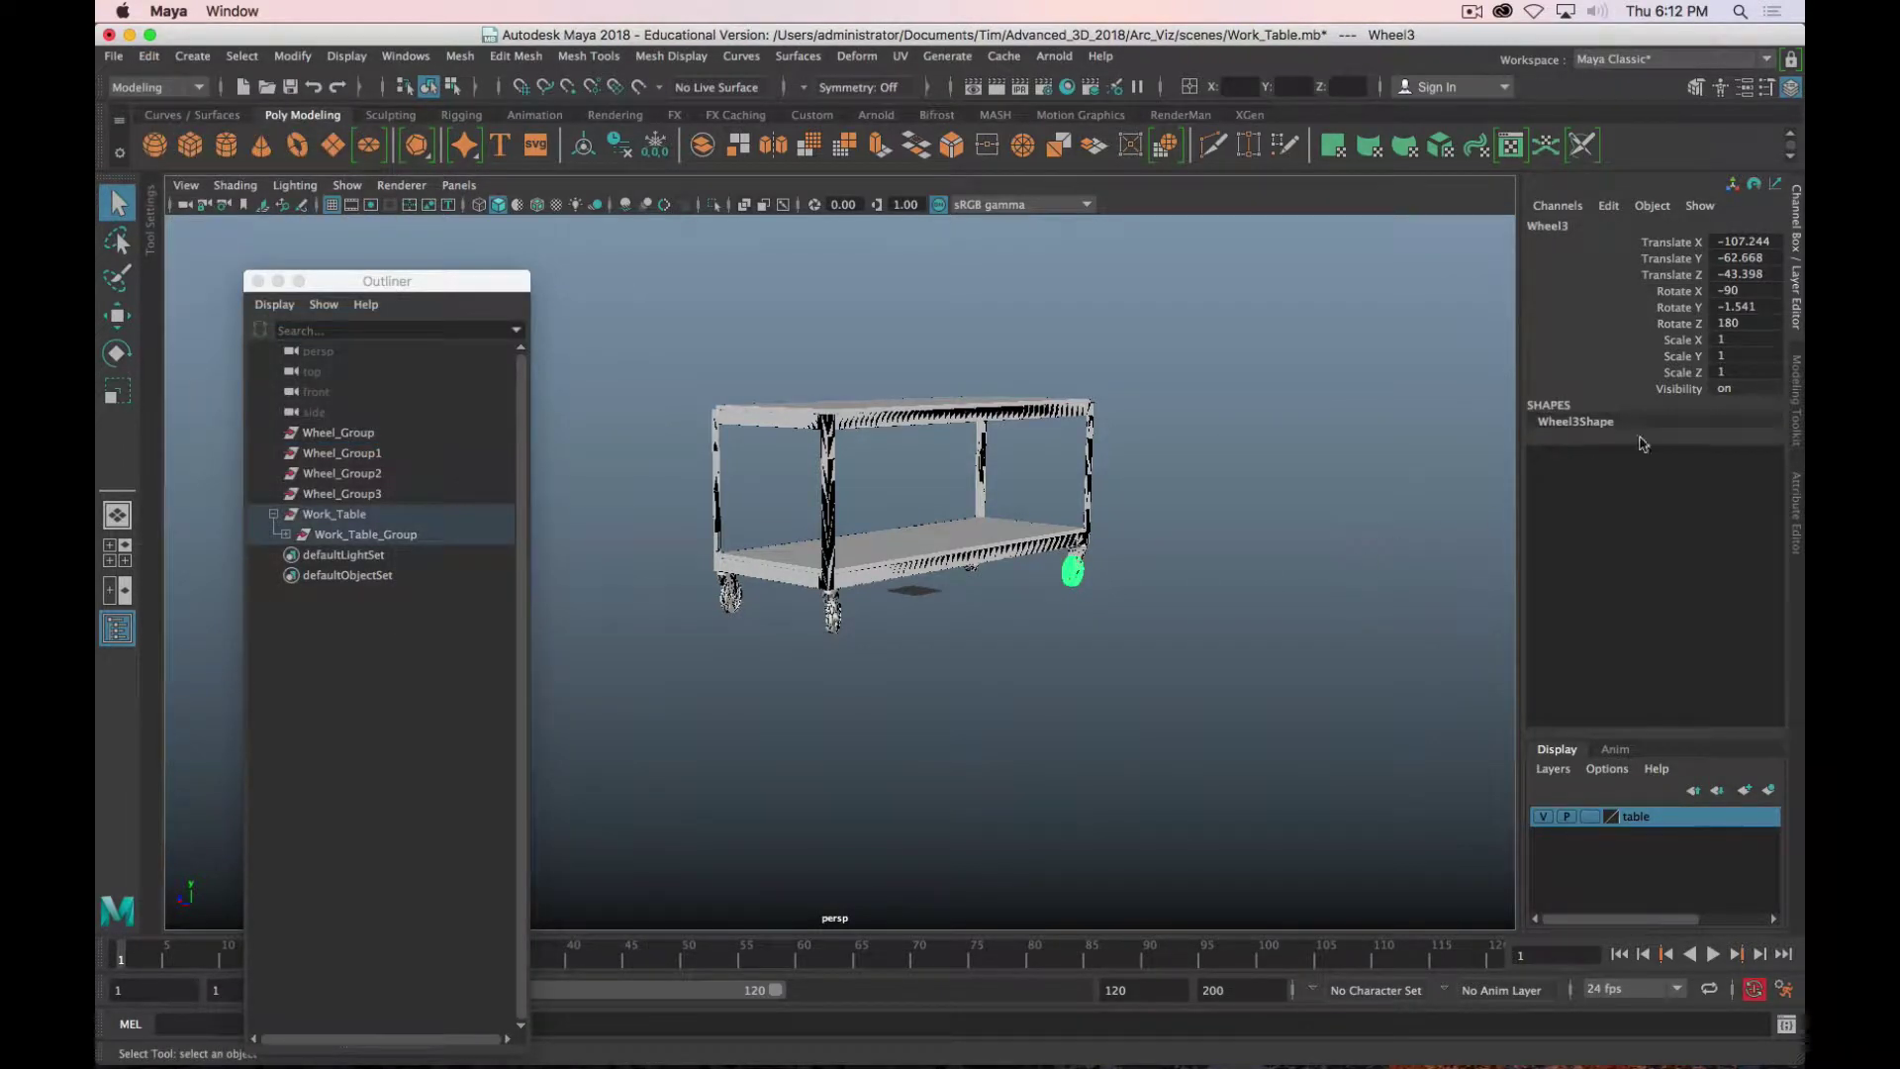
{"action": "left_click", "coordinate": [871, 372]}
Step: Create a polygon cube at the origin below the work table and frame it in the view
{"action": "left_click", "coordinate": [190, 145]}
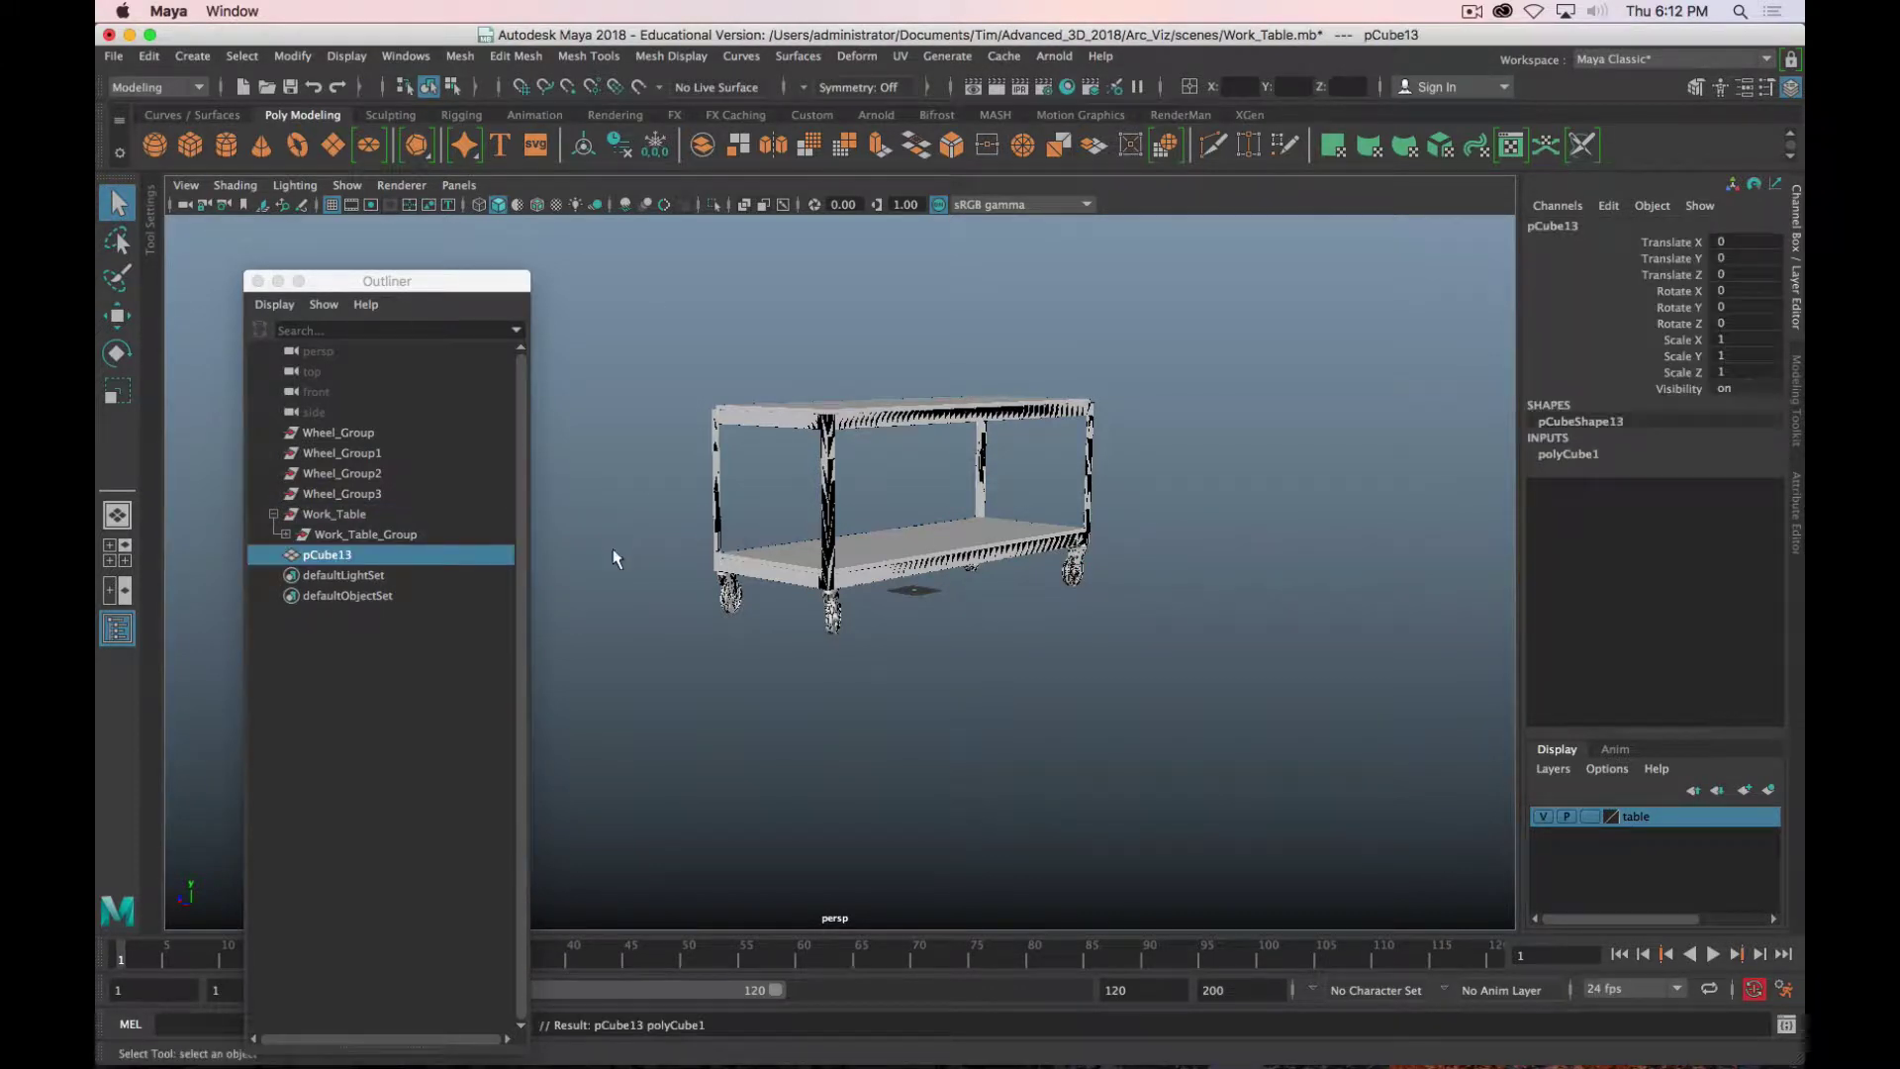
{"action": "scroll", "coordinate": [903, 581], "scroll_direction": "up", "scroll_amount": 3}
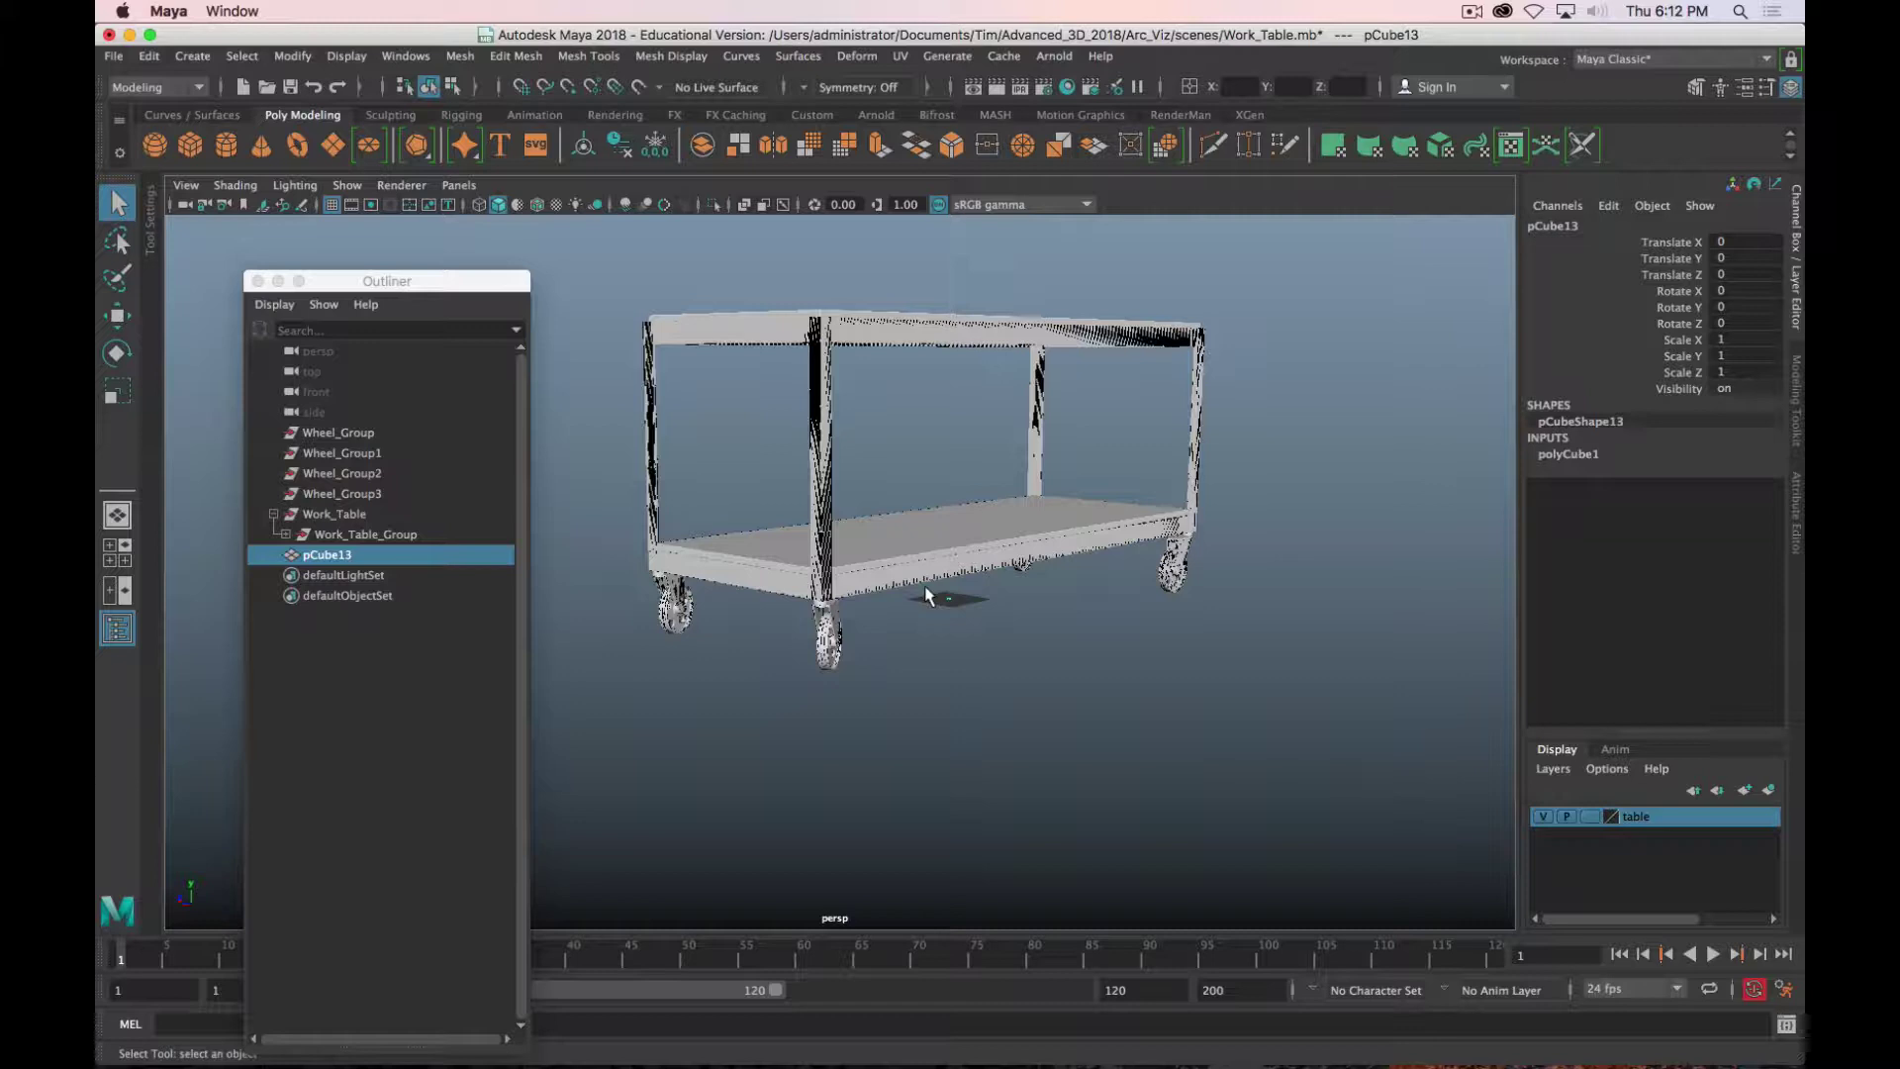
{"action": "key", "text": "f"}
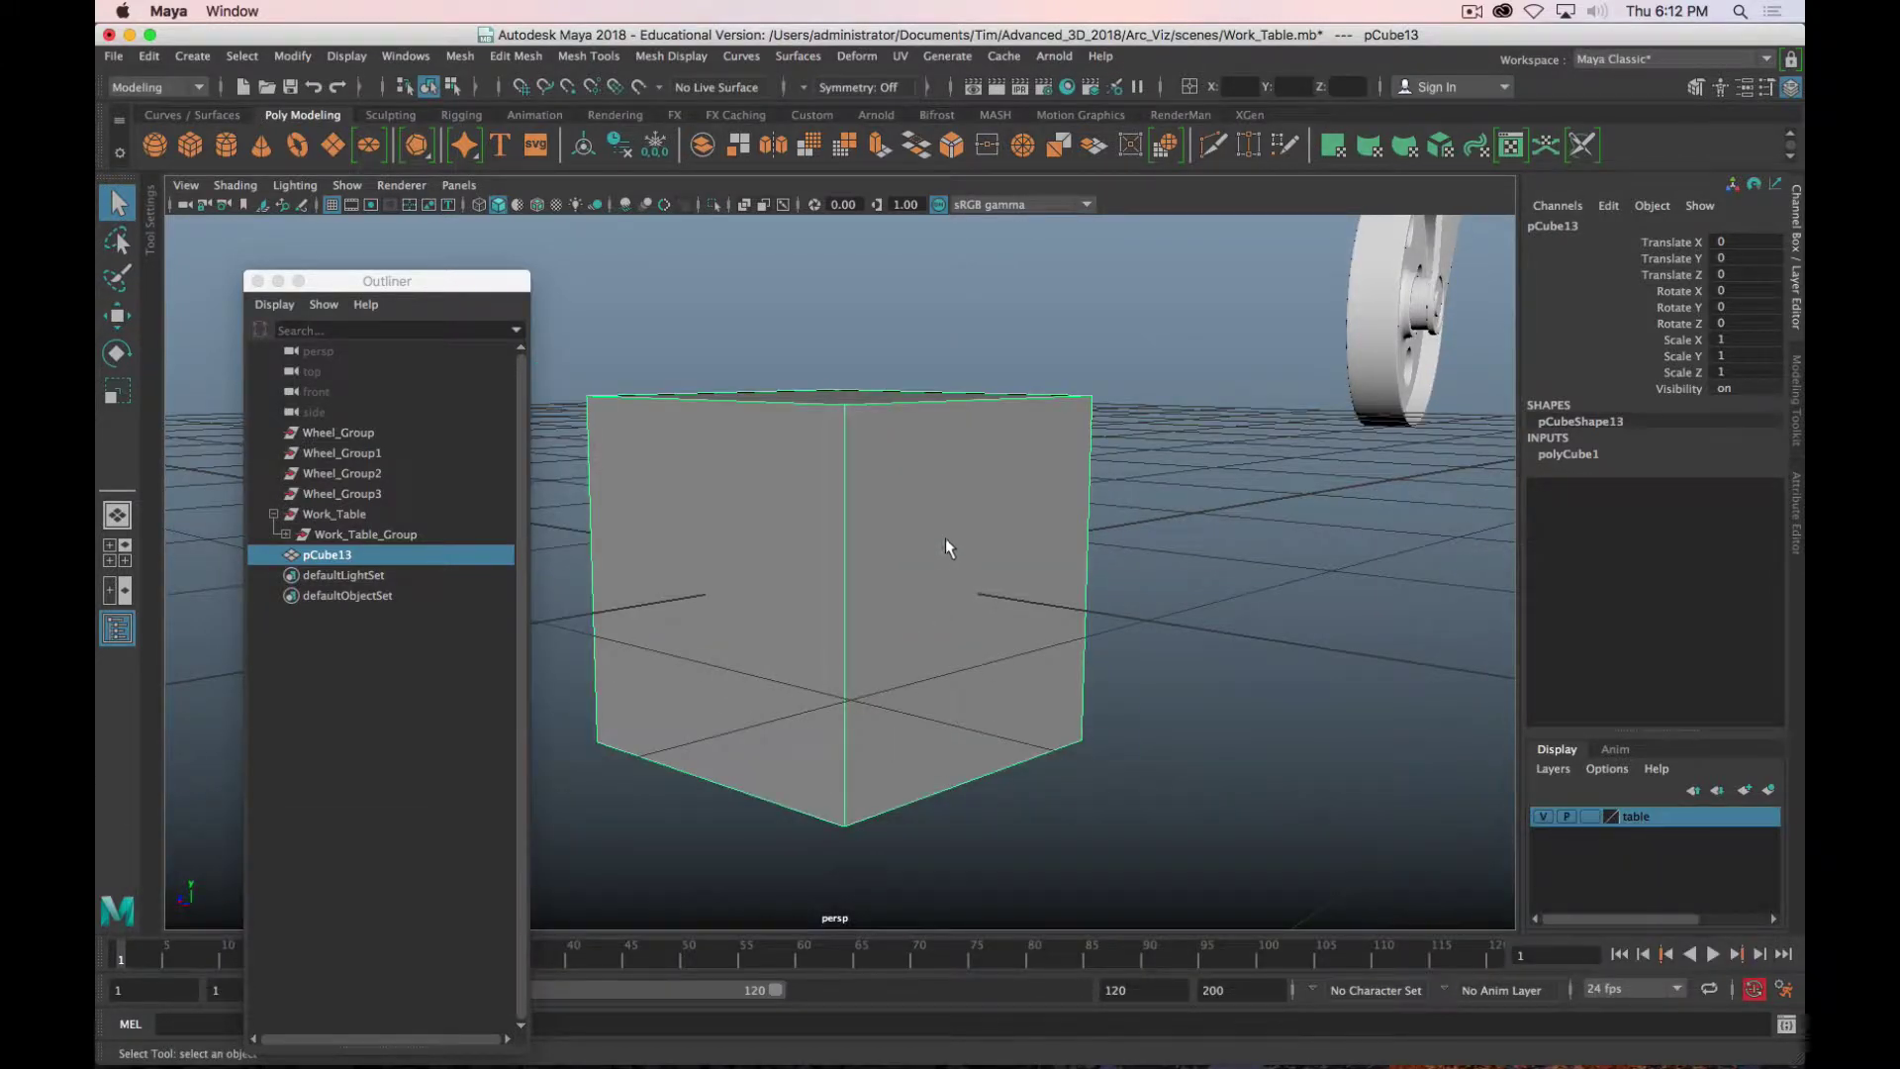
Step: Extrude a side face of the cube outward and extrude an adjoining side face of the new section
{"action": "right_click_drag", "start_coordinate": [946, 539], "coordinate": [956, 578]}
{"action": "key", "text": "shift+w"}
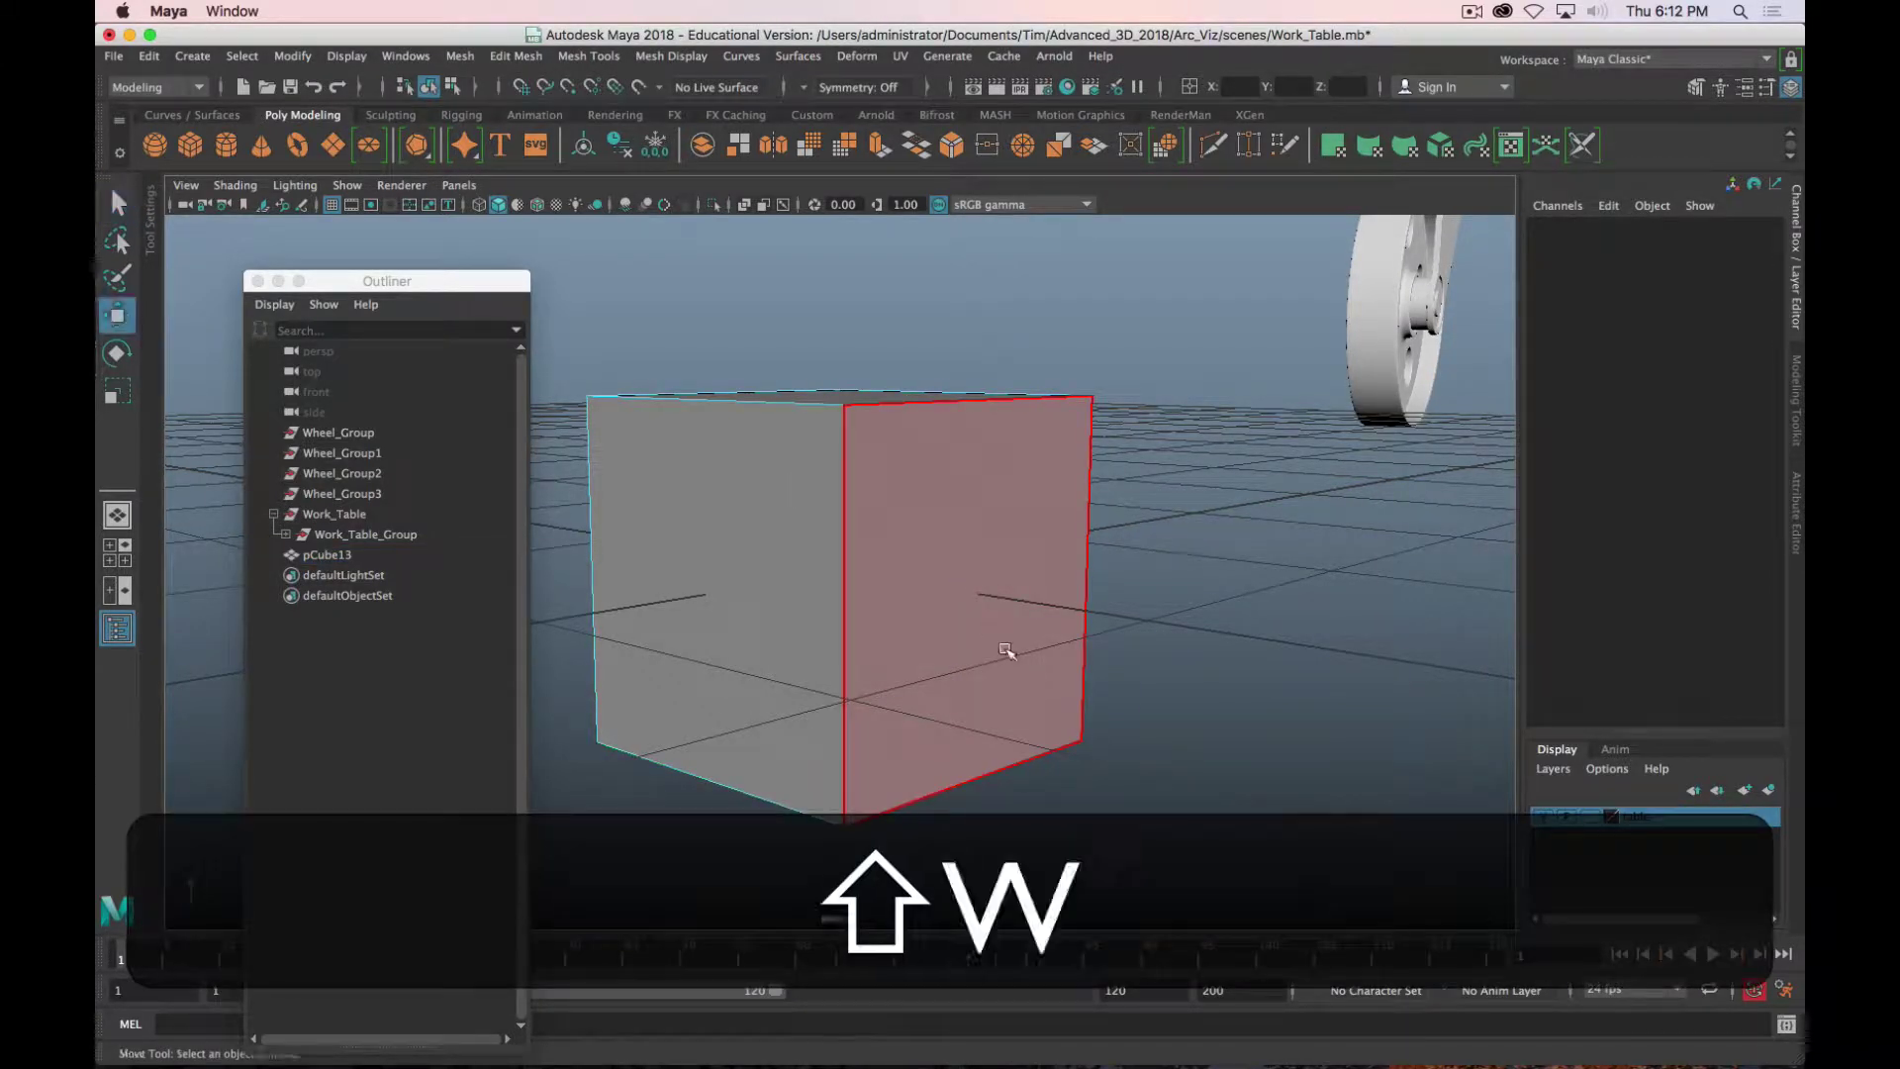
{"action": "scroll", "coordinate": [954, 585], "scroll_direction": "down", "scroll_amount": 5}
{"action": "left_click", "coordinate": [905, 597]}
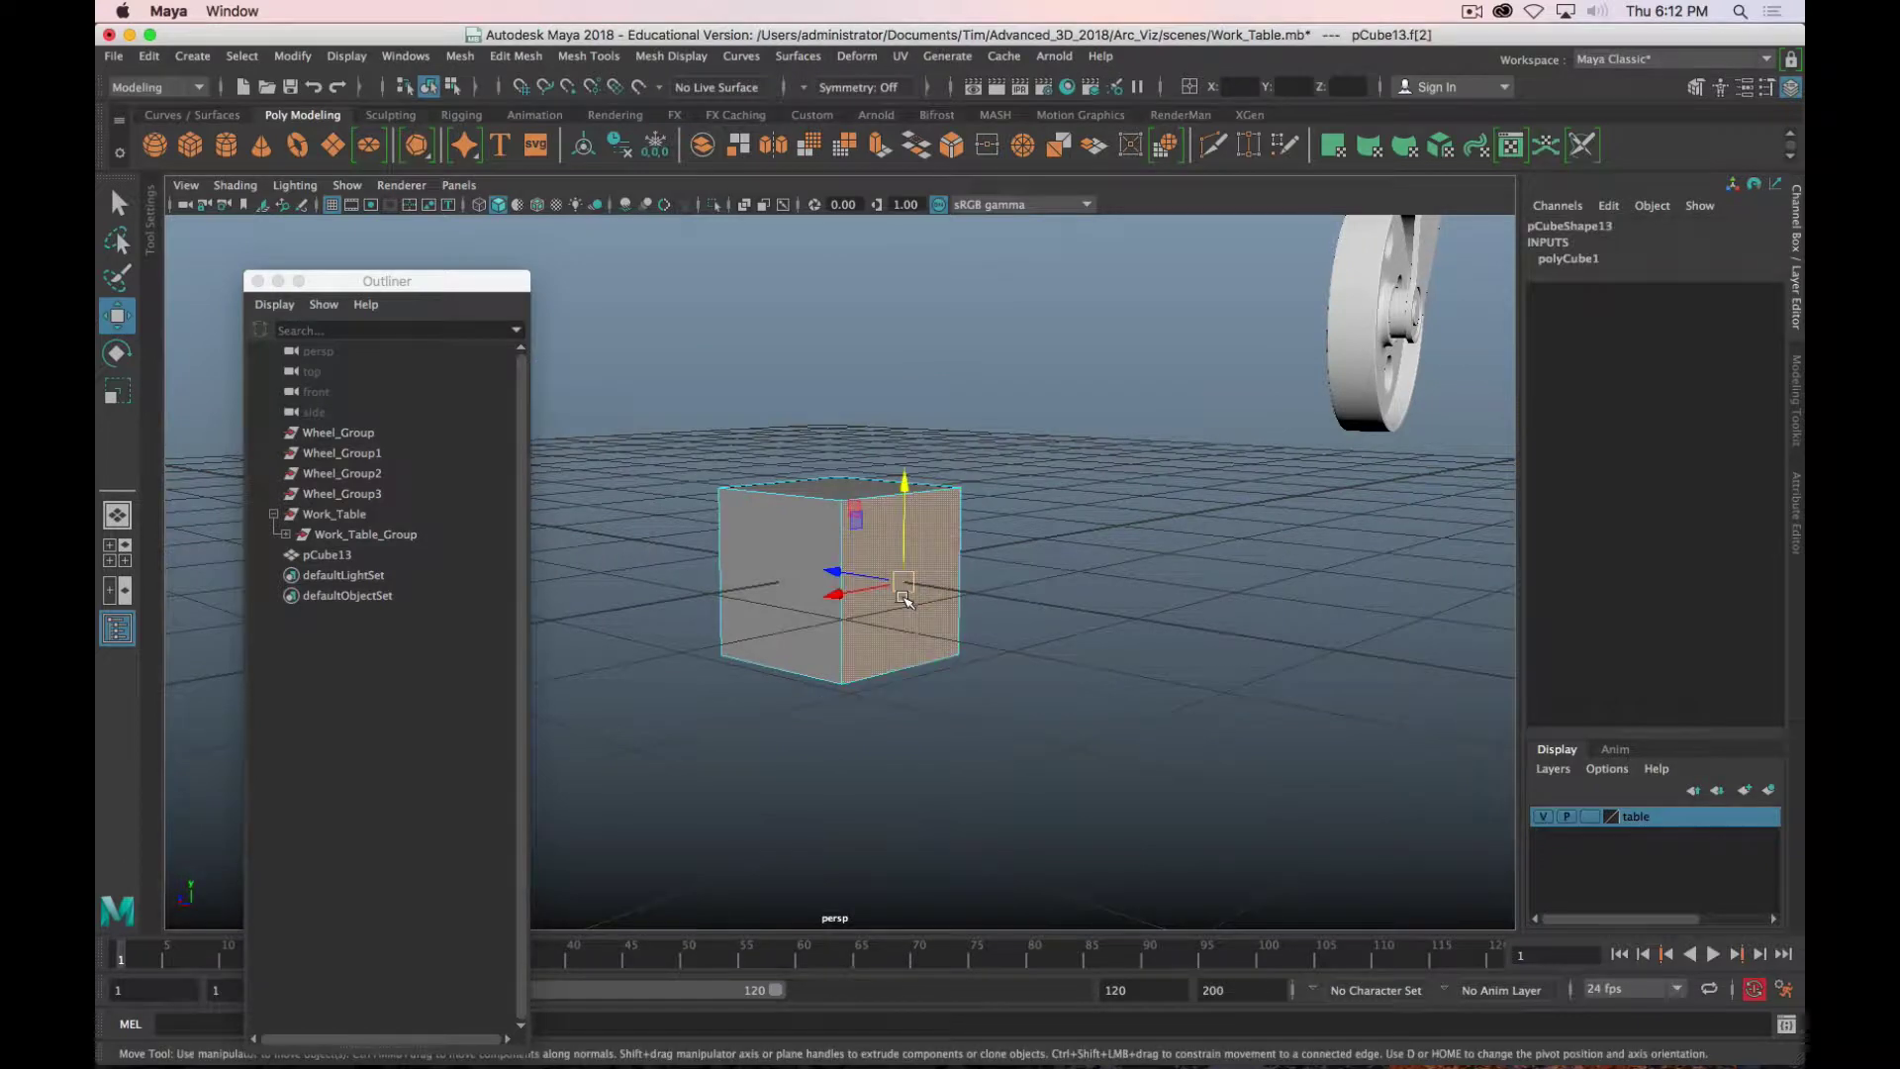
{"action": "left_click_drag", "start_coordinate": [905, 597], "coordinate": [760, 645], "text": "shift"}
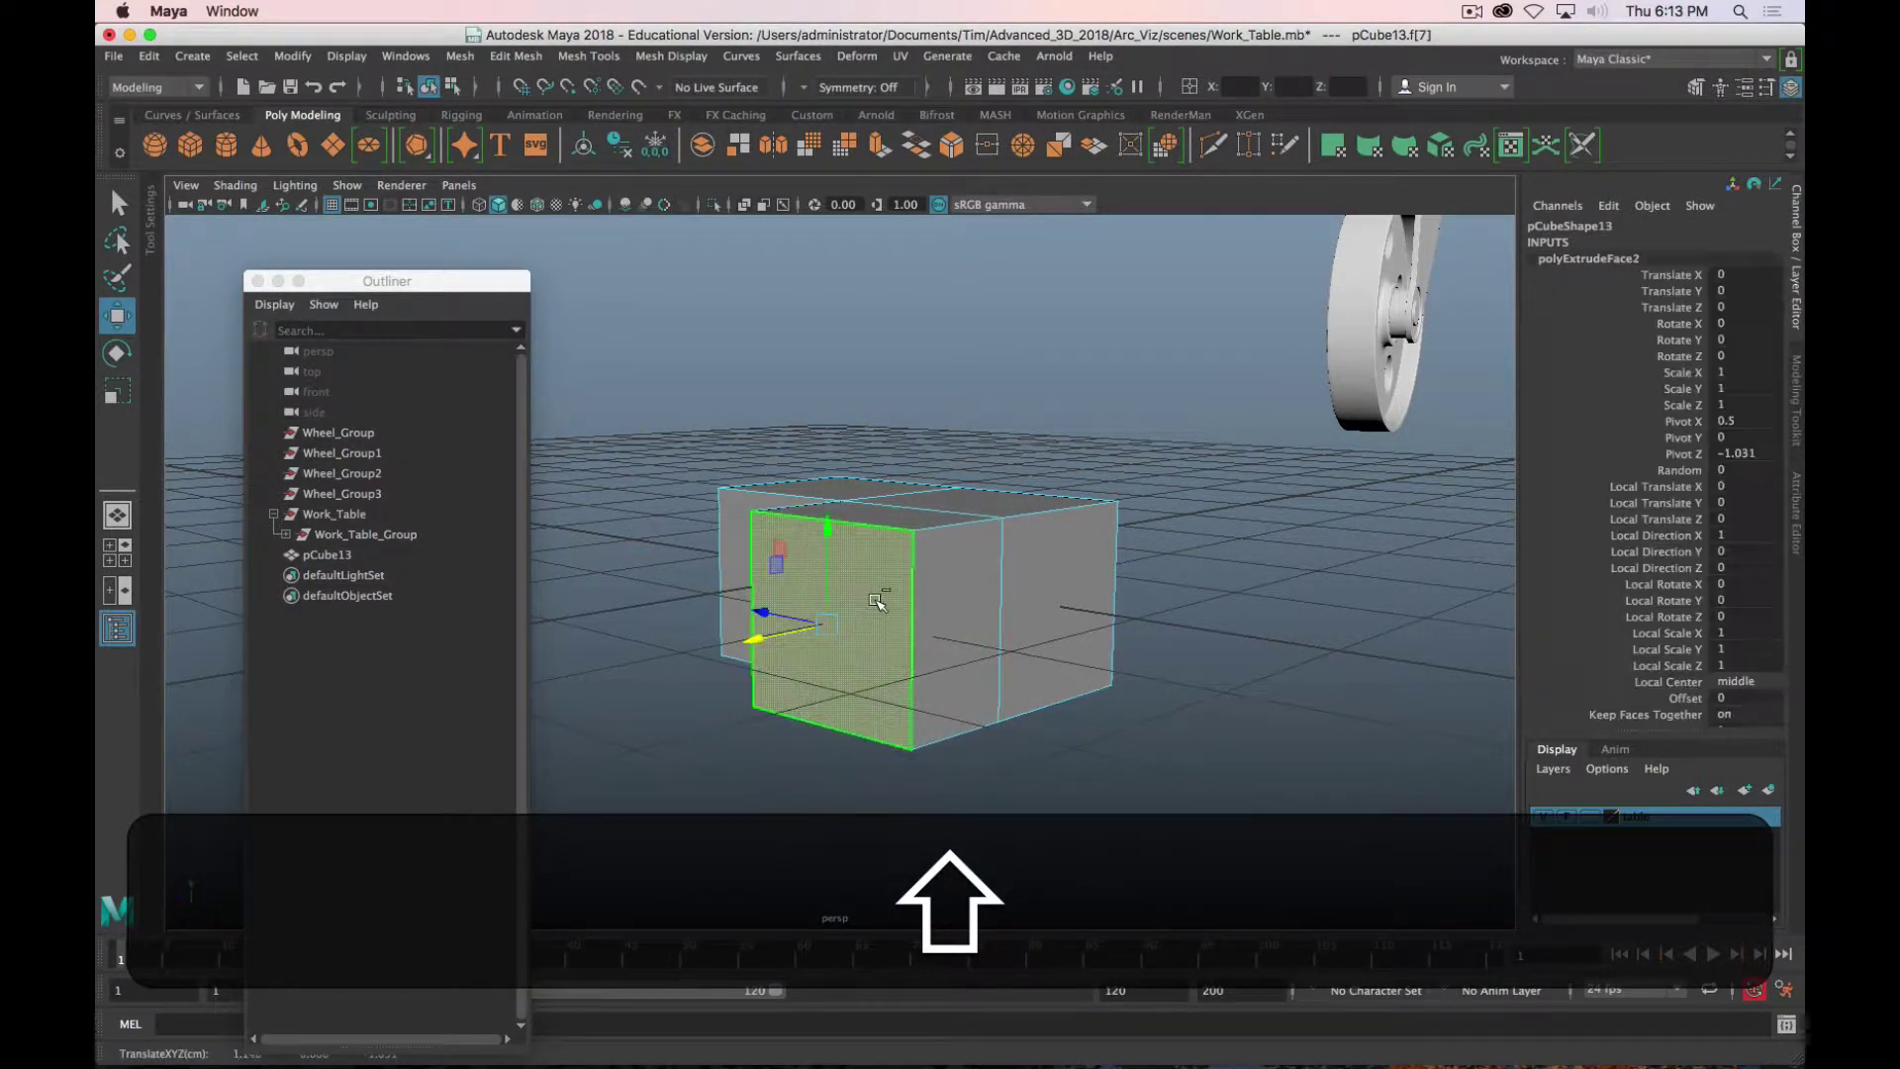
{"action": "scroll", "coordinate": [928, 594], "scroll_direction": "down", "scroll_amount": 4}
Step: Return to object selection and scale the extruded cube uniformly to about 2.879
{"action": "right_click_drag", "start_coordinate": [955, 572], "coordinate": [965, 595]}
{"action": "key", "text": "r"}
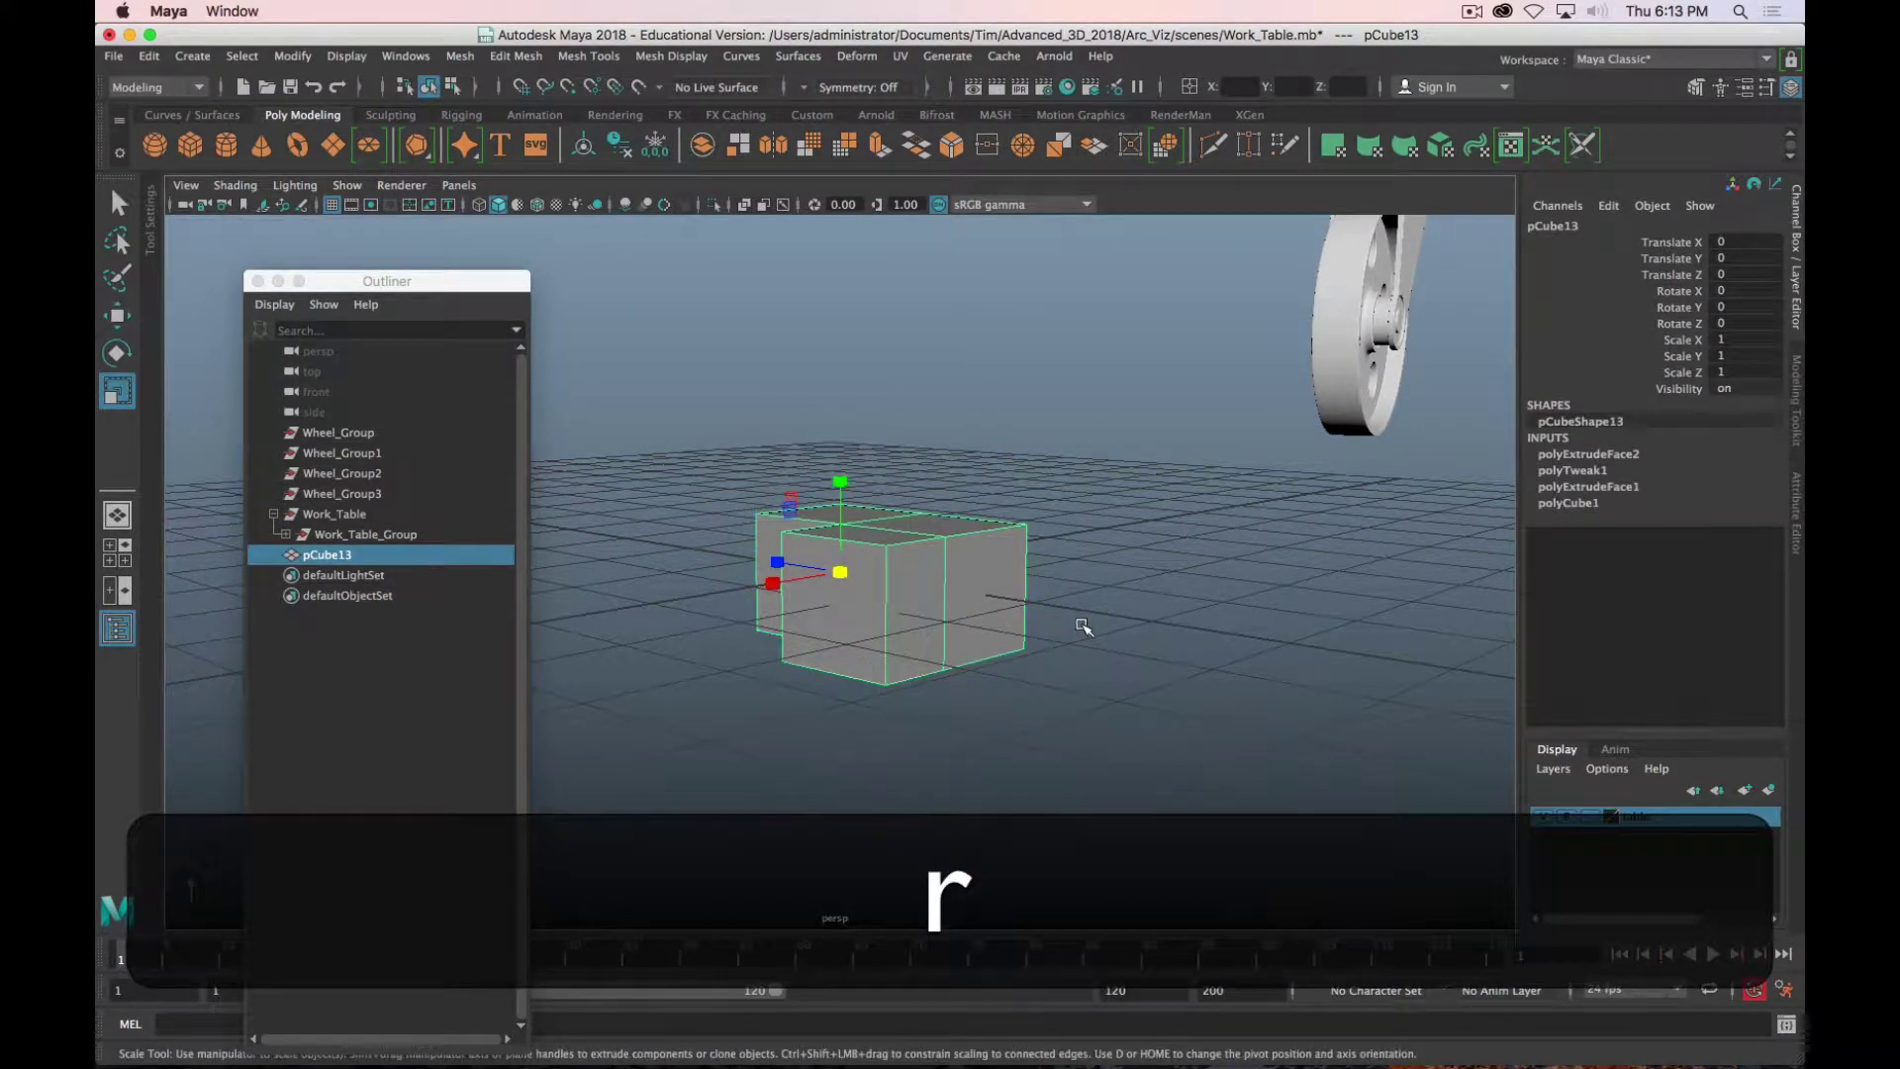
{"action": "middle_click_drag", "start_coordinate": [1086, 632], "coordinate": [1484, 693]}
{"action": "scroll", "coordinate": [1071, 669], "scroll_direction": "down", "scroll_amount": 5}
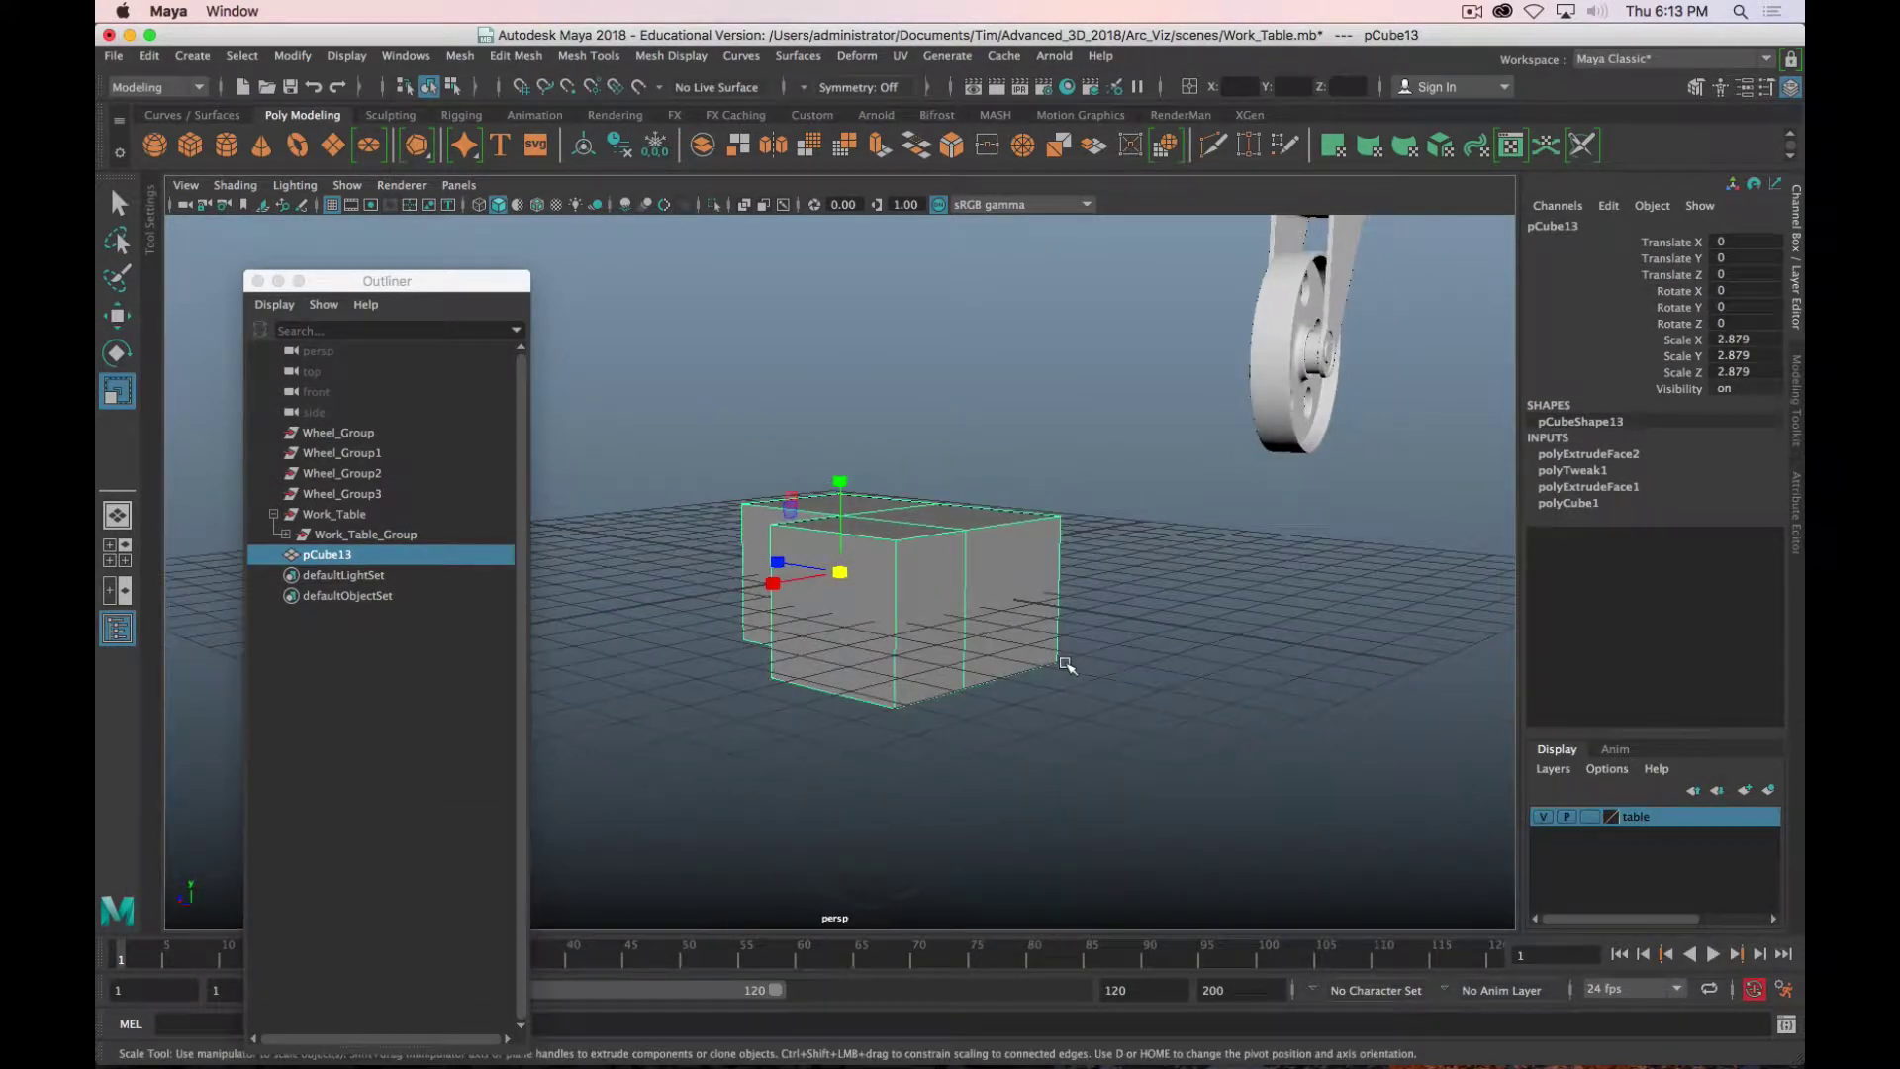
Step: Bevel the two adjoining top edges along one side of the extruded cube and return to object selection
{"action": "right_click_drag", "start_coordinate": [964, 535], "coordinate": [966, 406]}
{"action": "left_click", "coordinate": [933, 533]}
{"action": "left_click", "coordinate": [996, 523], "text": "shift"}
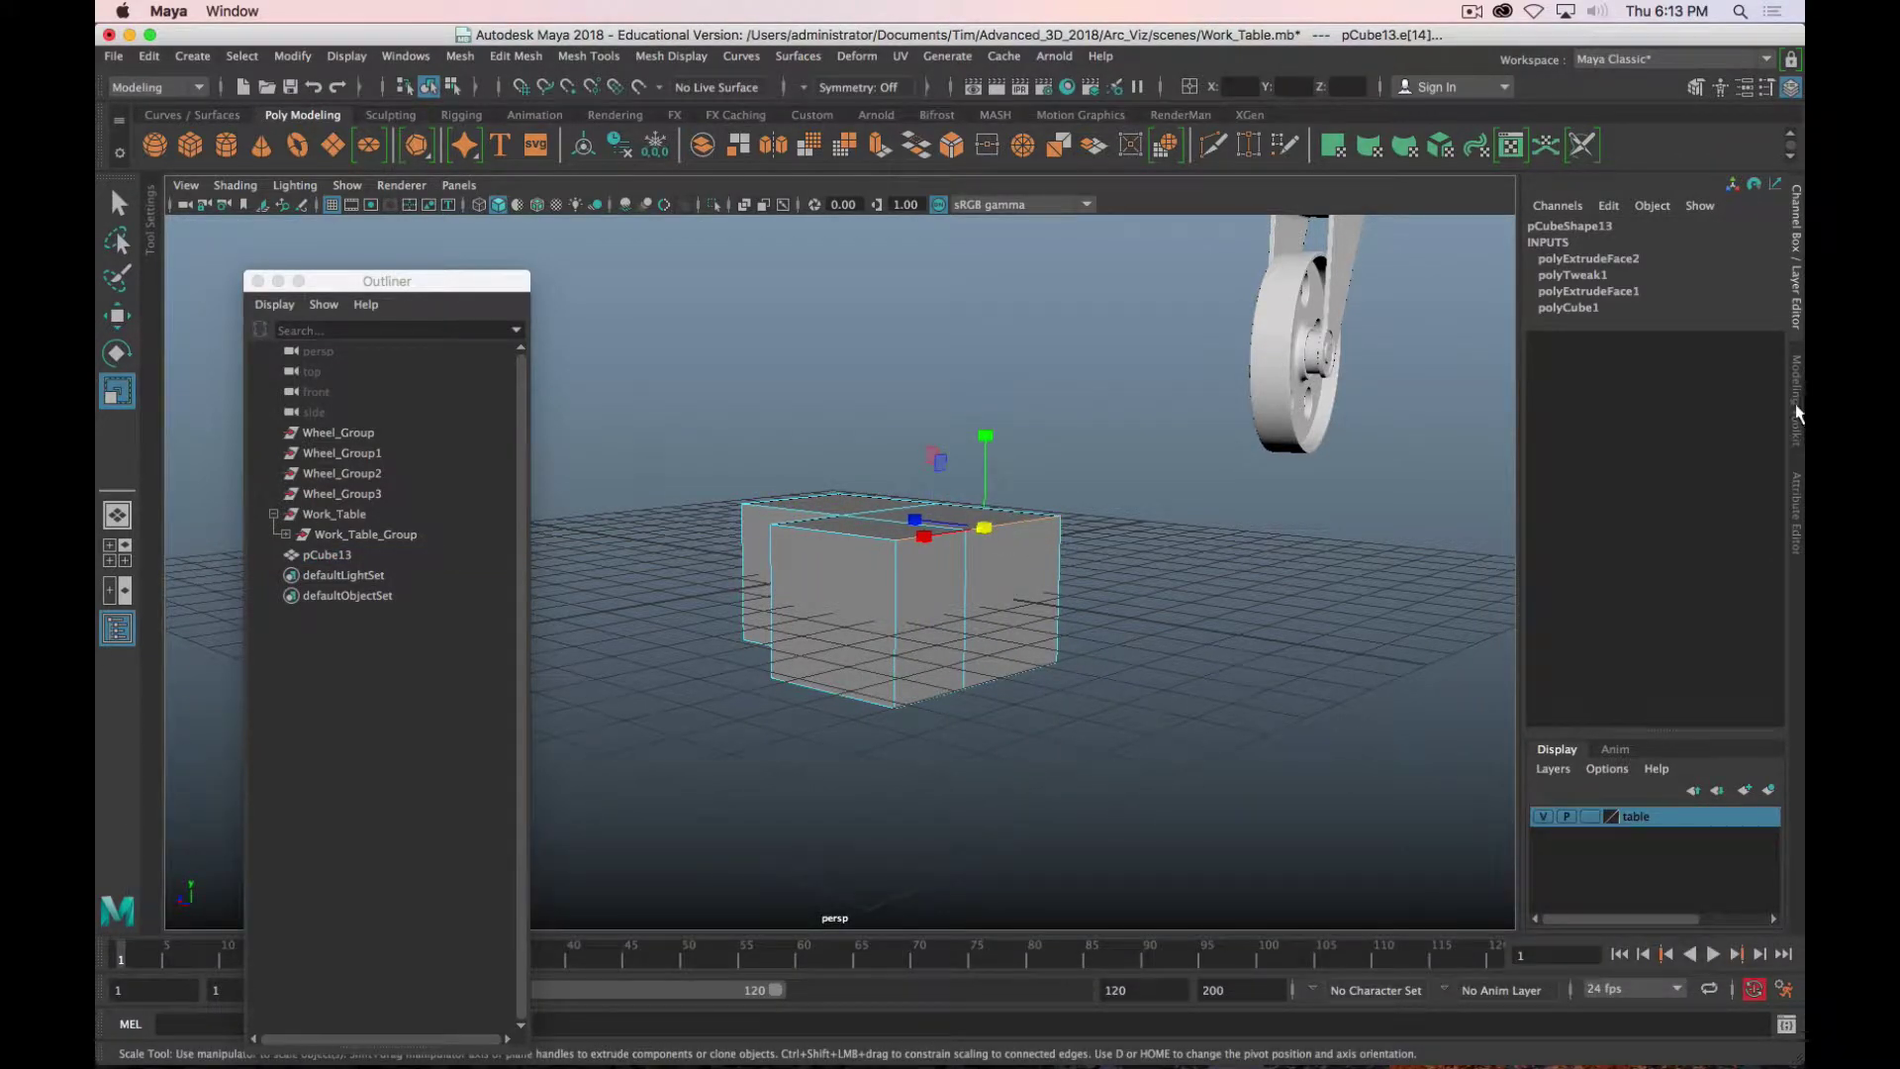
{"action": "left_click", "coordinate": [1797, 401]}
{"action": "left_click", "coordinate": [1700, 688]}
{"action": "left_click_drag", "start_coordinate": [1336, 658], "coordinate": [1224, 655]}
{"action": "key", "text": "q"}
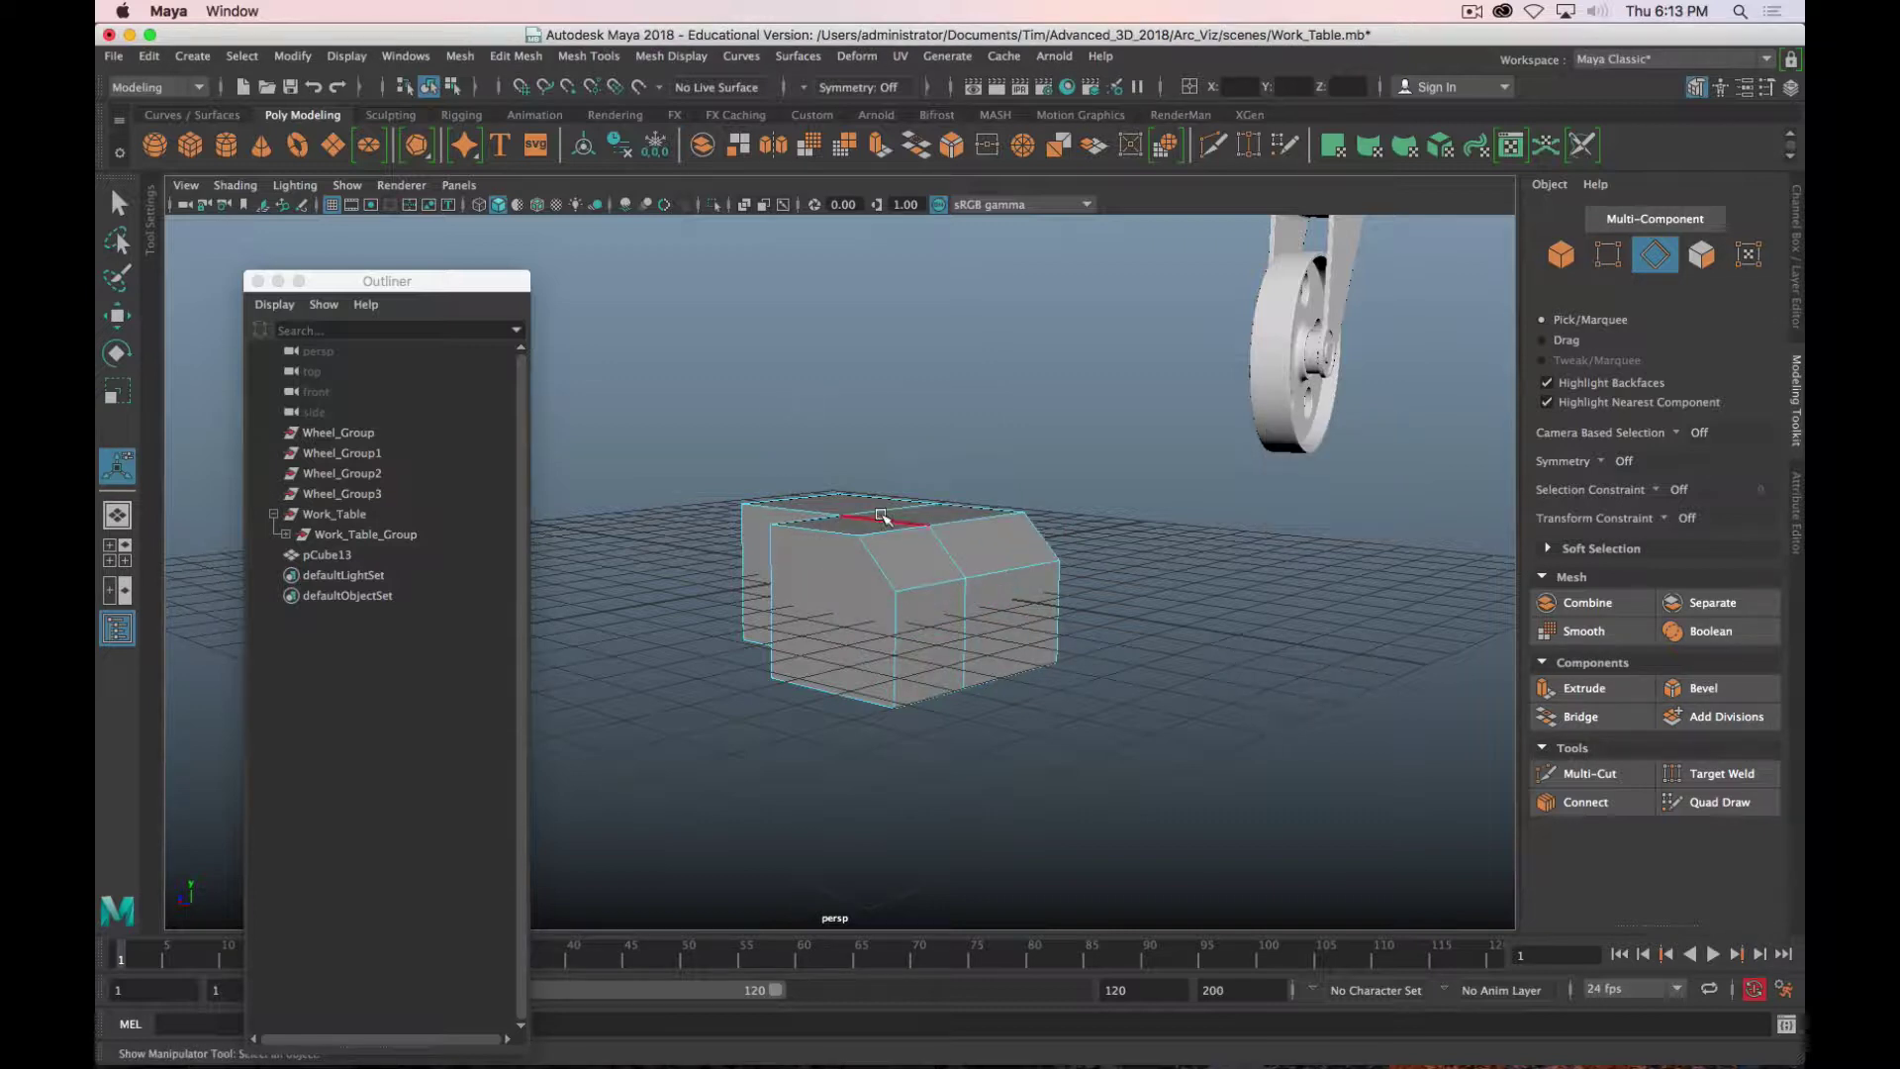
{"action": "right_click_drag", "start_coordinate": [878, 510], "coordinate": [986, 433]}
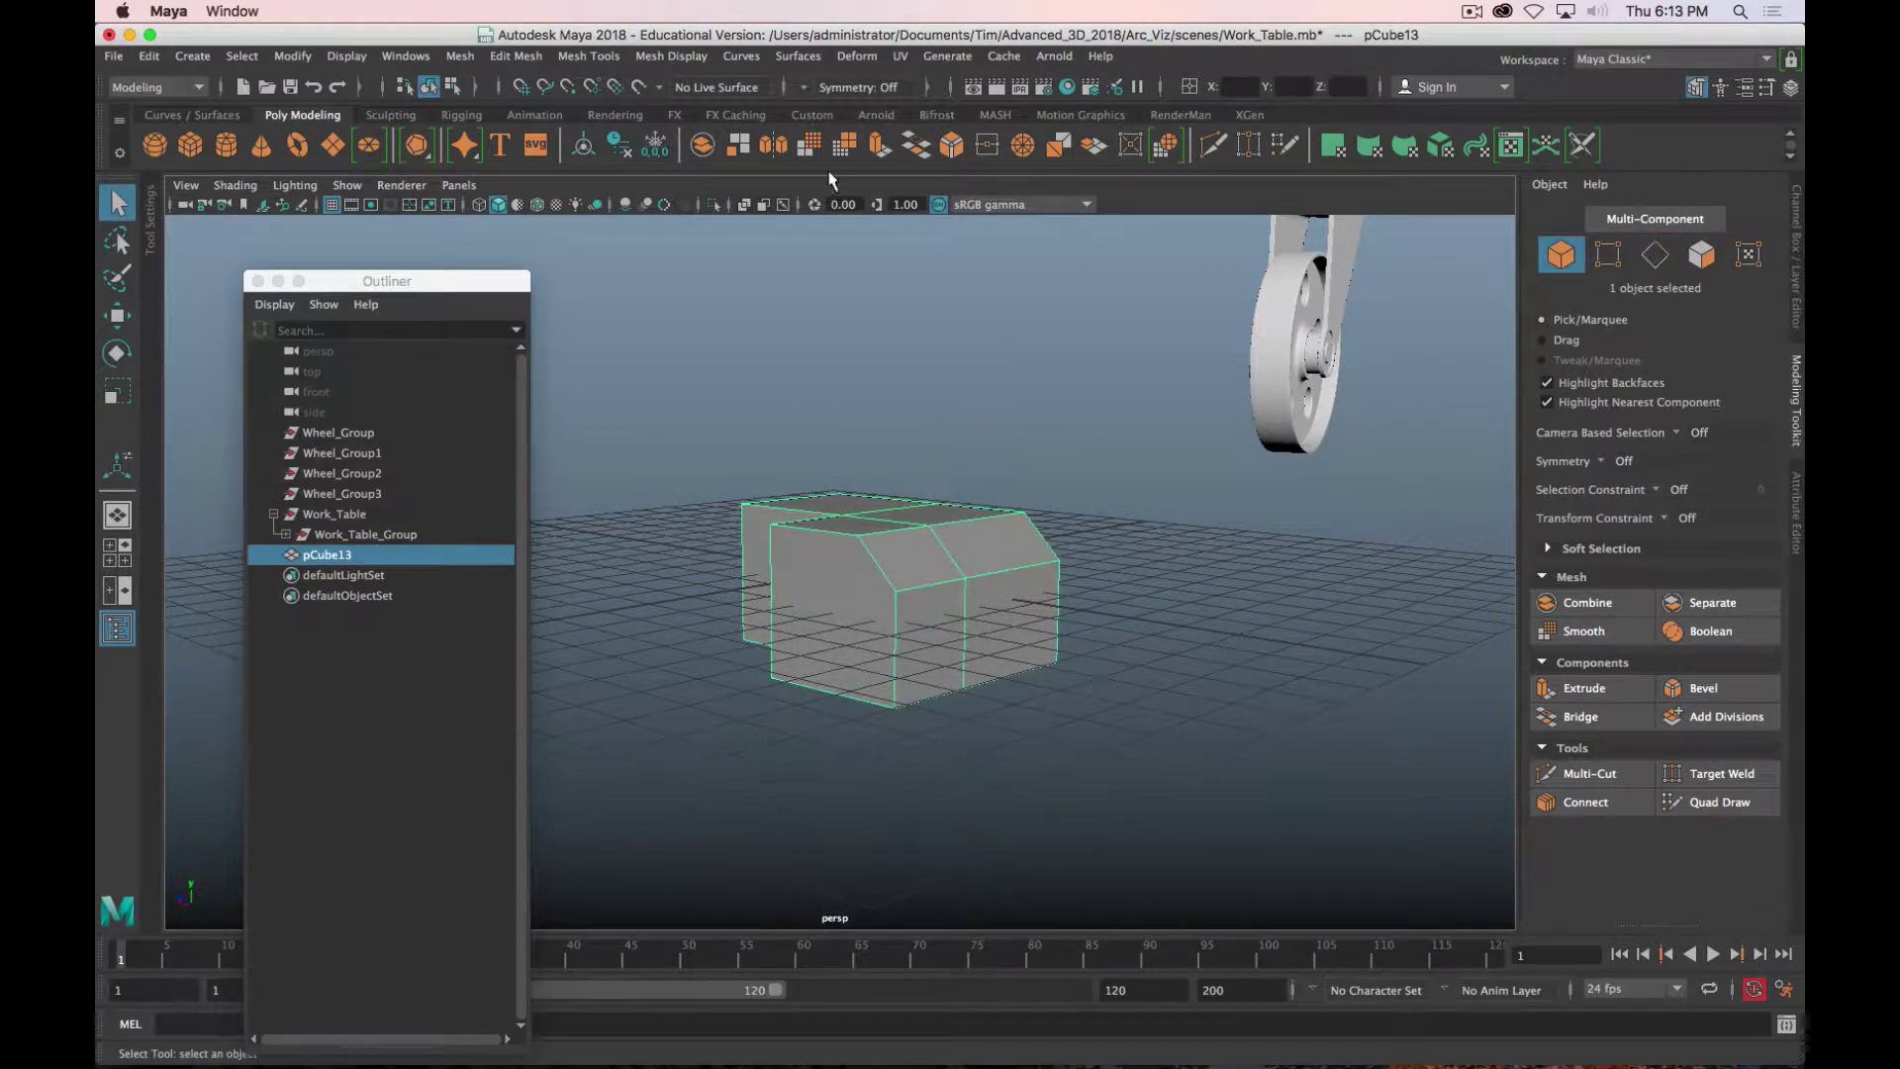
Step: Examine the cube's construction history and the attributes of its polyExtrudeFace1 entry, from translation and pivot to divisions and smoothing angle
{"action": "left_click", "coordinate": [1798, 259]}
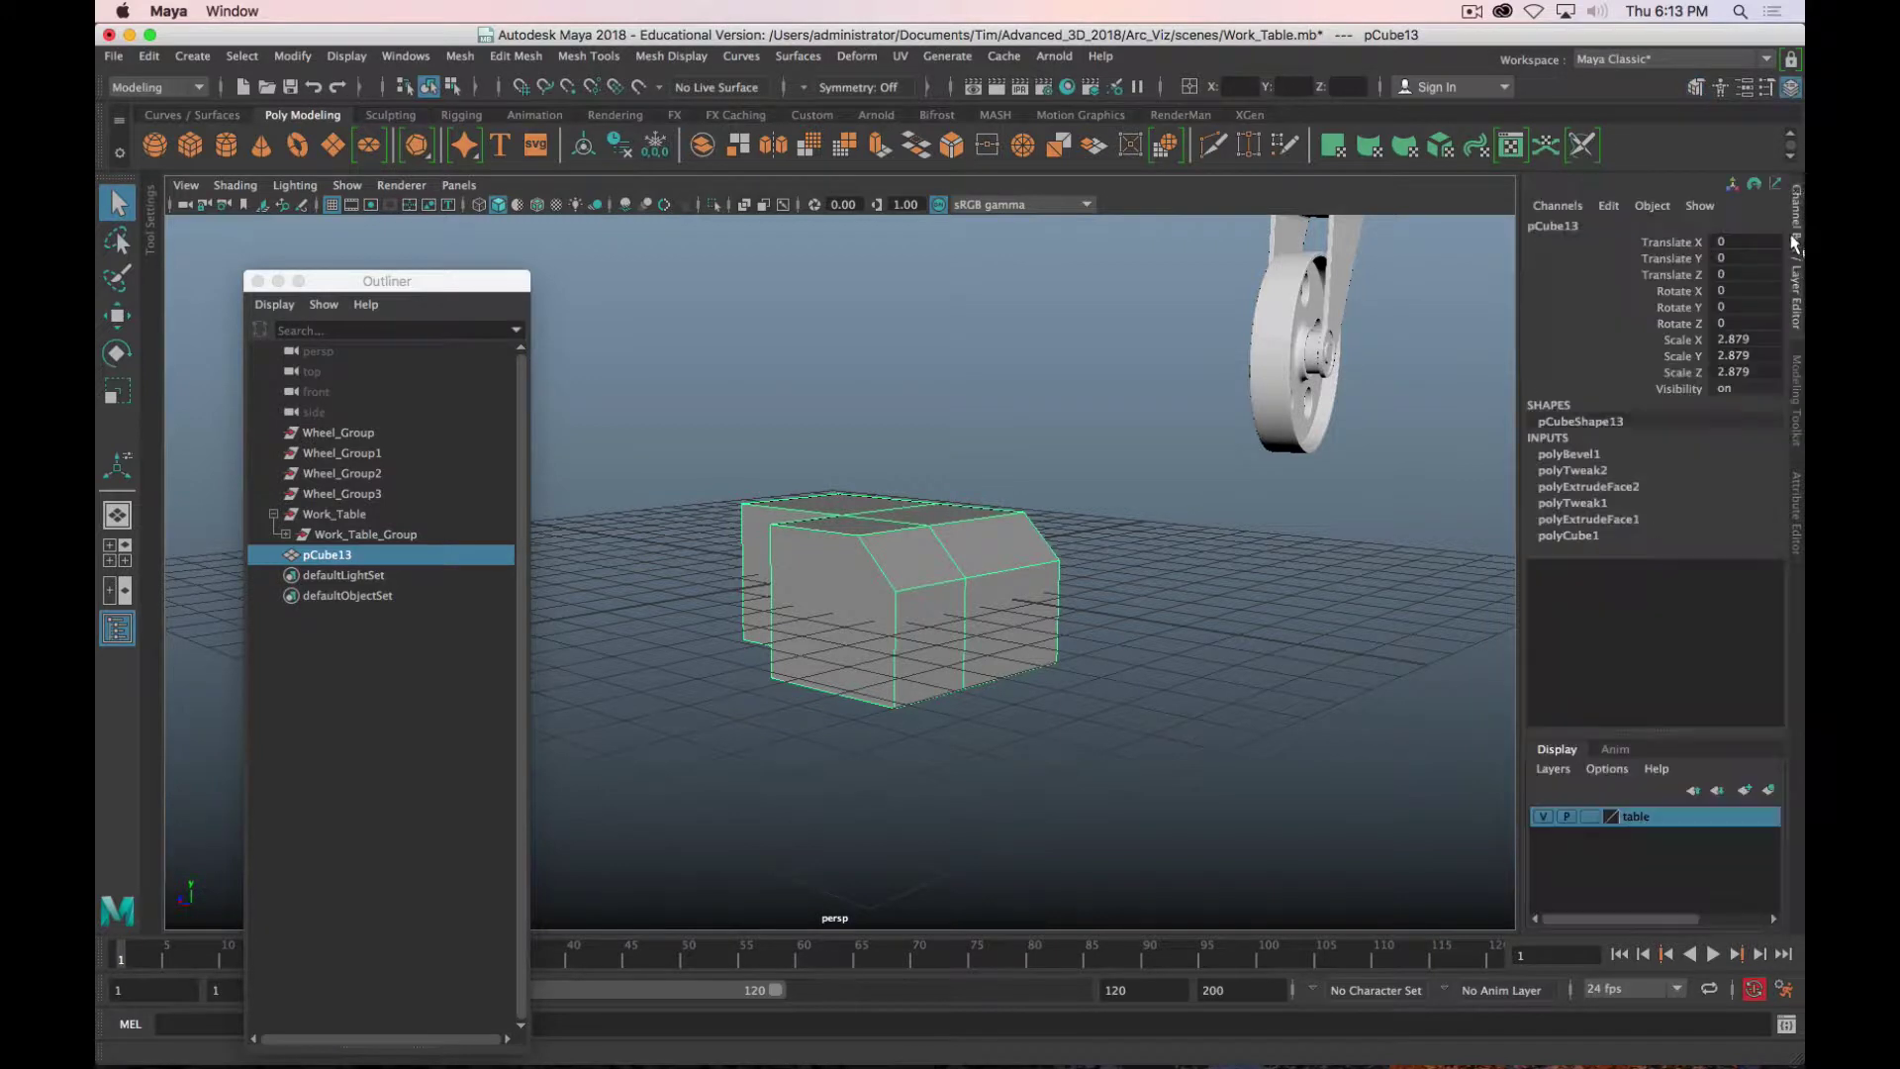
{"action": "left_click", "coordinate": [1580, 520]}
{"action": "scroll", "coordinate": [1574, 534], "scroll_direction": "down", "scroll_amount": 5}
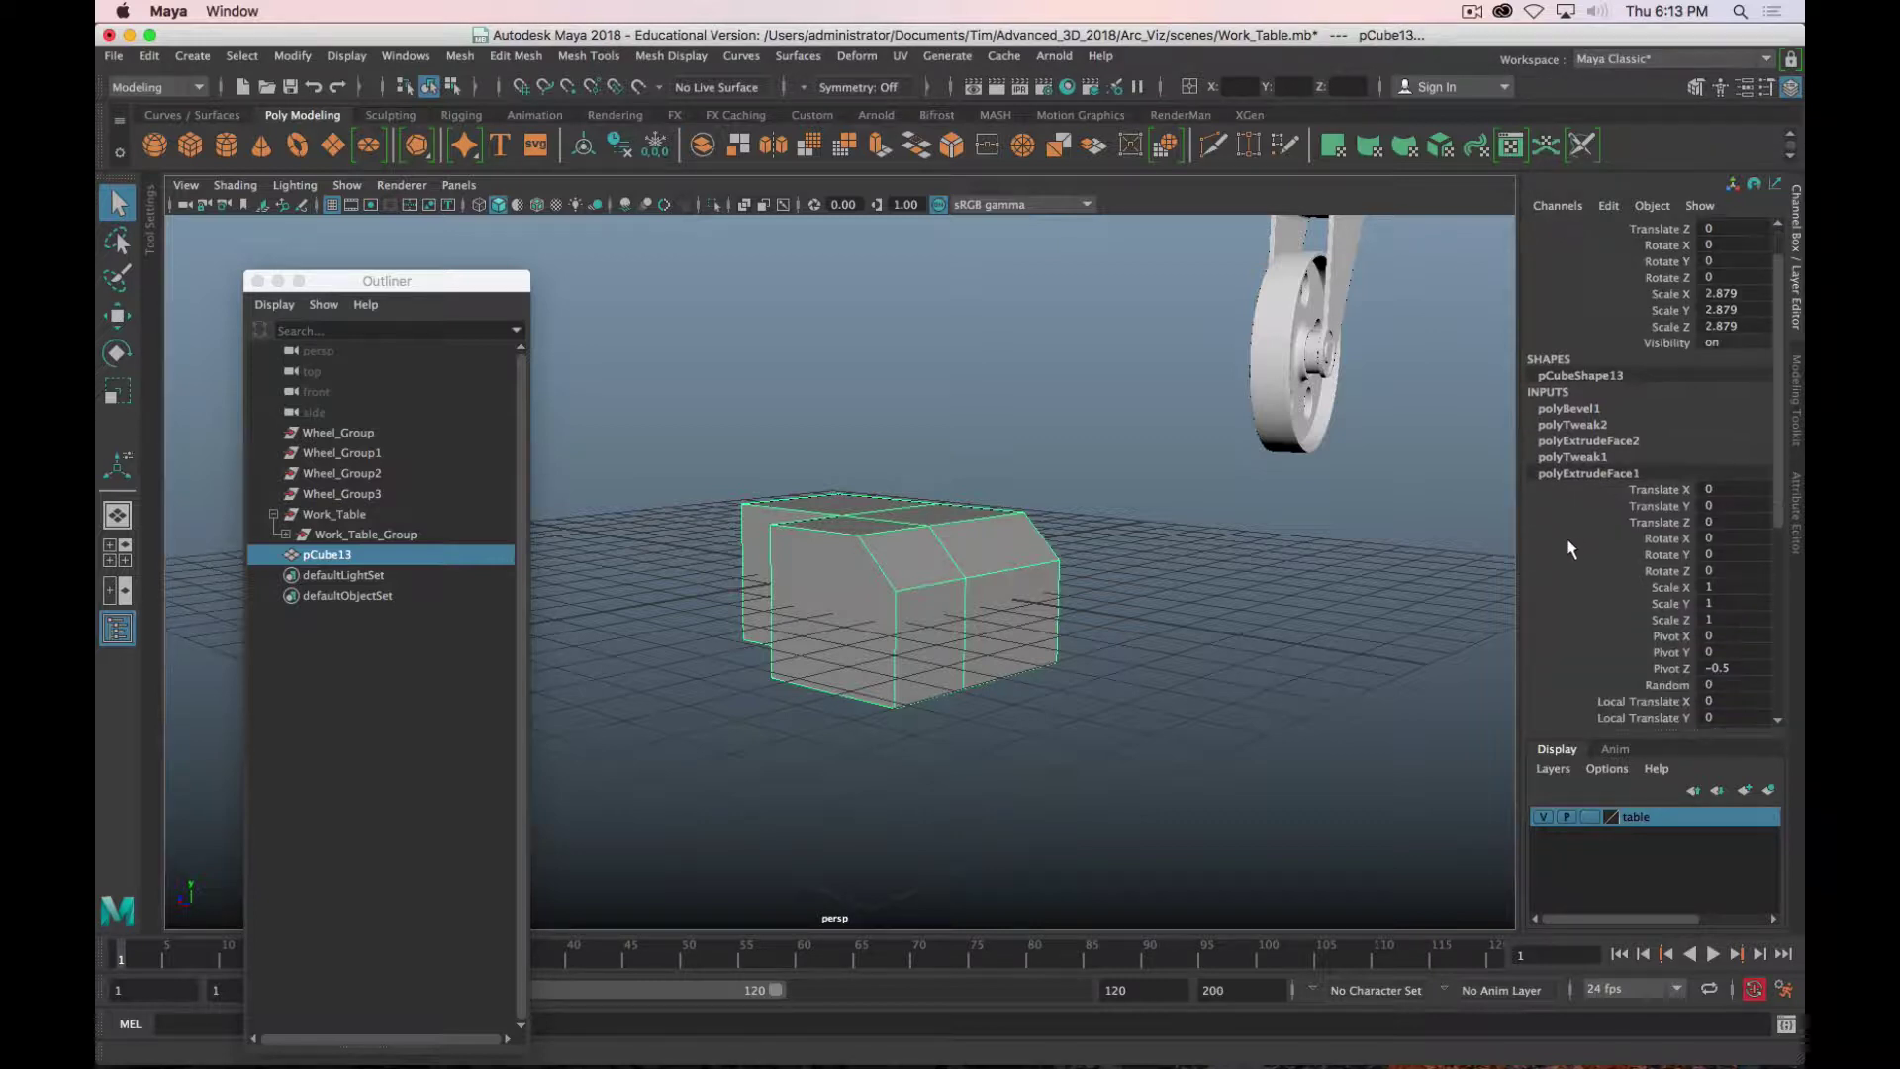
{"action": "scroll", "coordinate": [1583, 530], "scroll_direction": "down", "scroll_amount": 3}
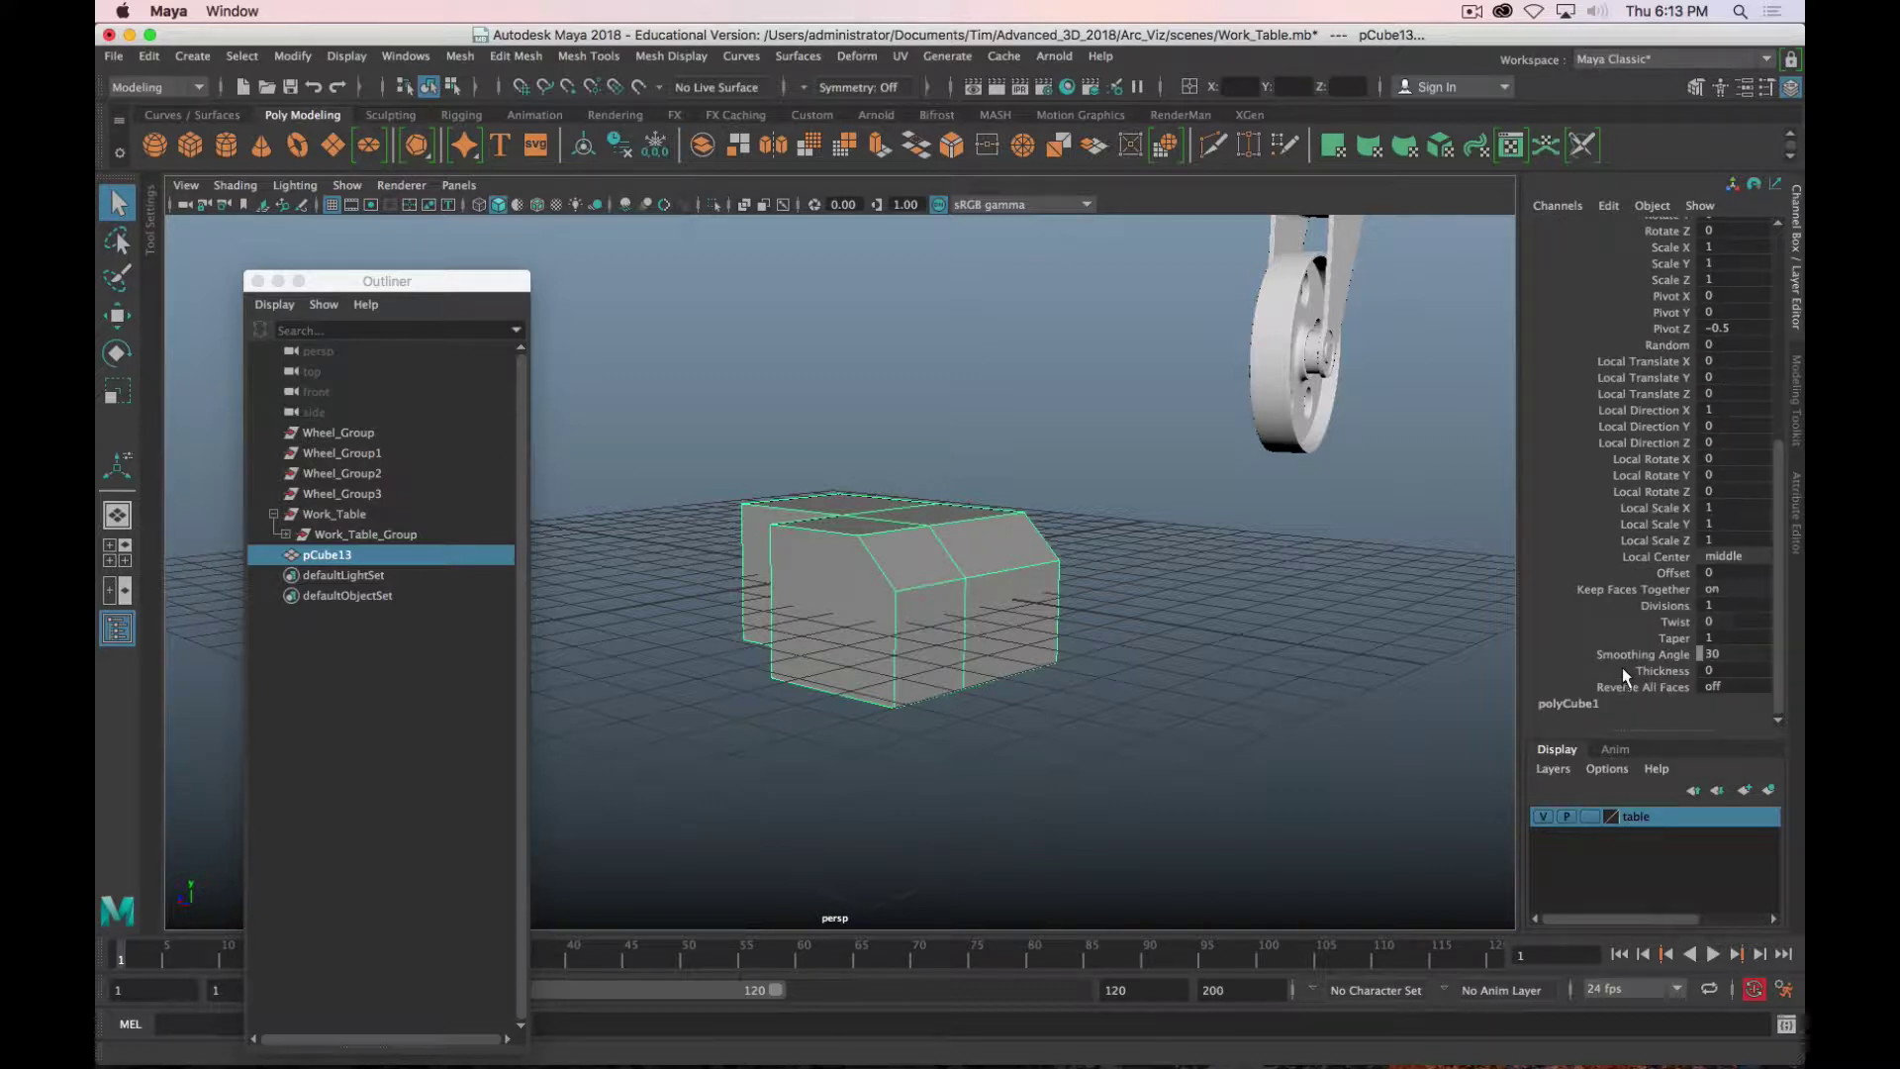
{"action": "scroll", "coordinate": [1627, 647], "scroll_direction": "up", "scroll_amount": 5}
{"action": "scroll", "coordinate": [1607, 497], "scroll_direction": "down", "scroll_amount": 2}
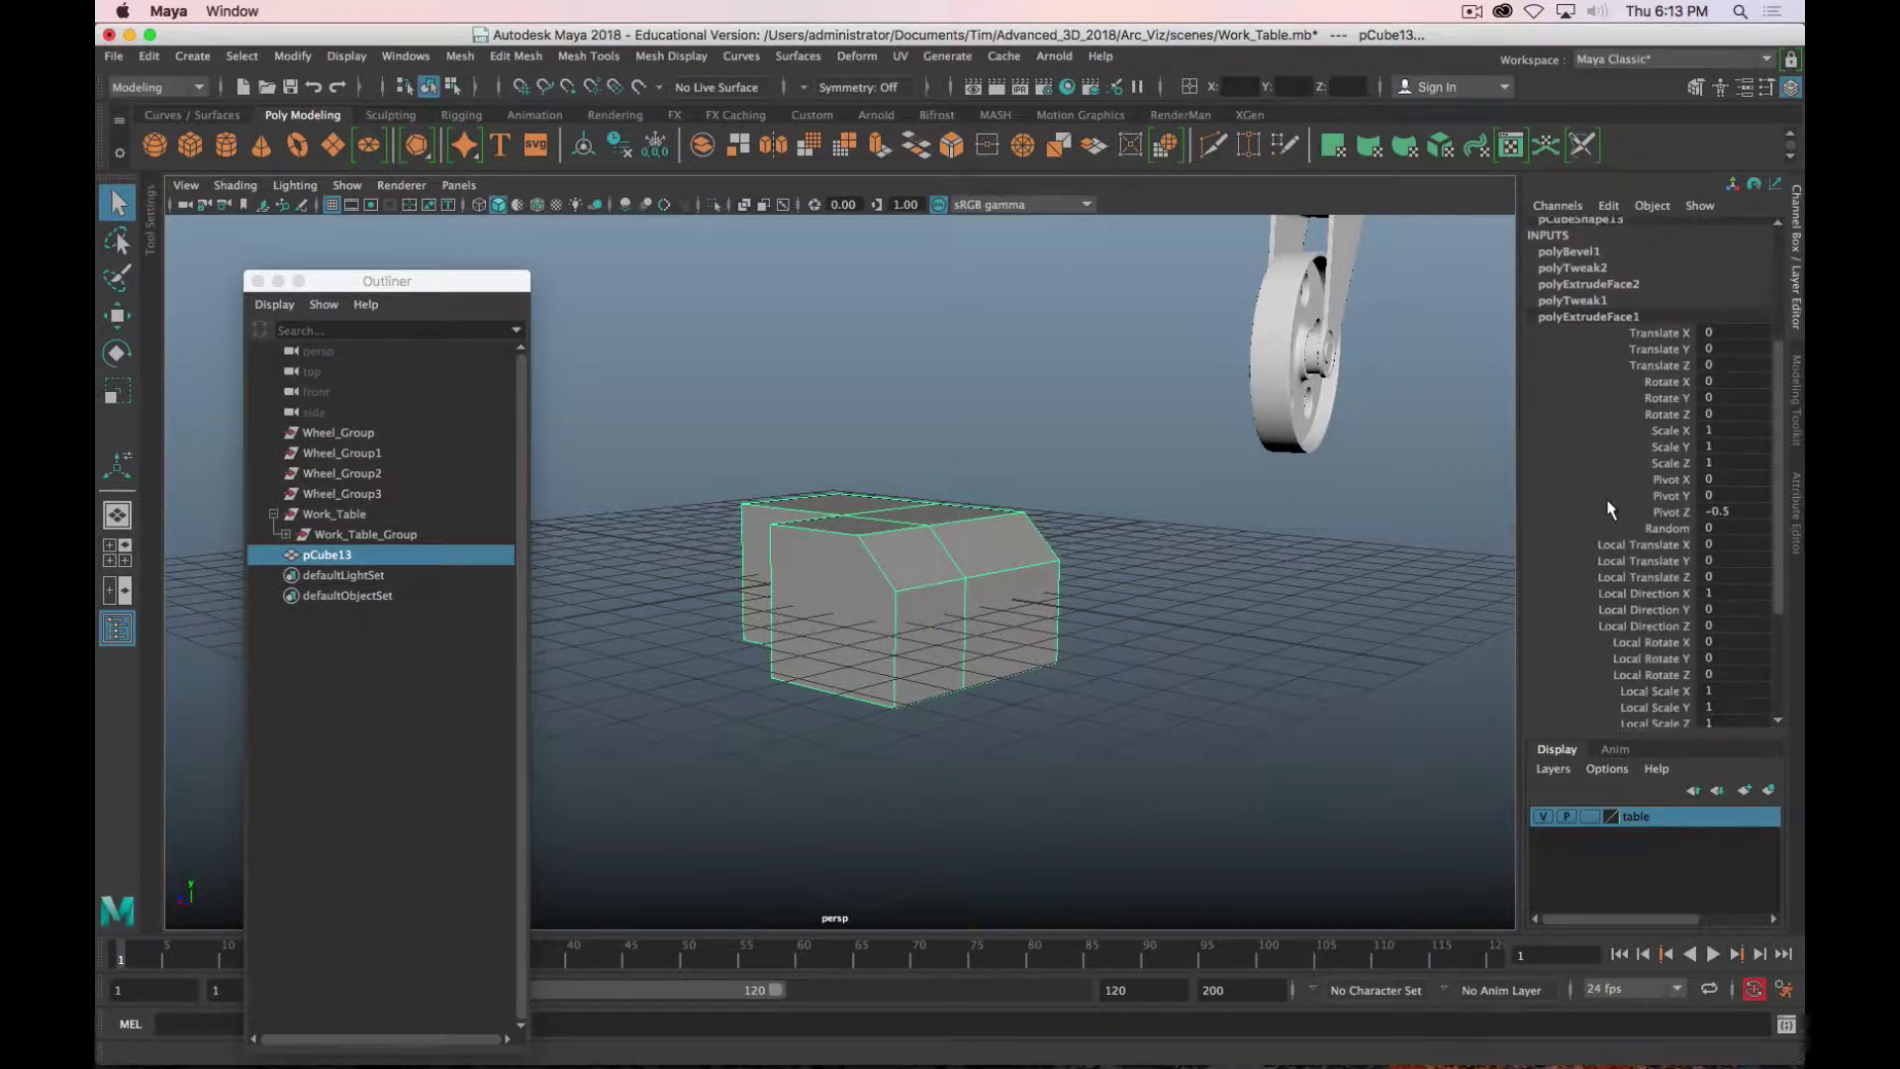
{"action": "scroll", "coordinate": [1607, 497], "scroll_direction": "down", "scroll_amount": 4}
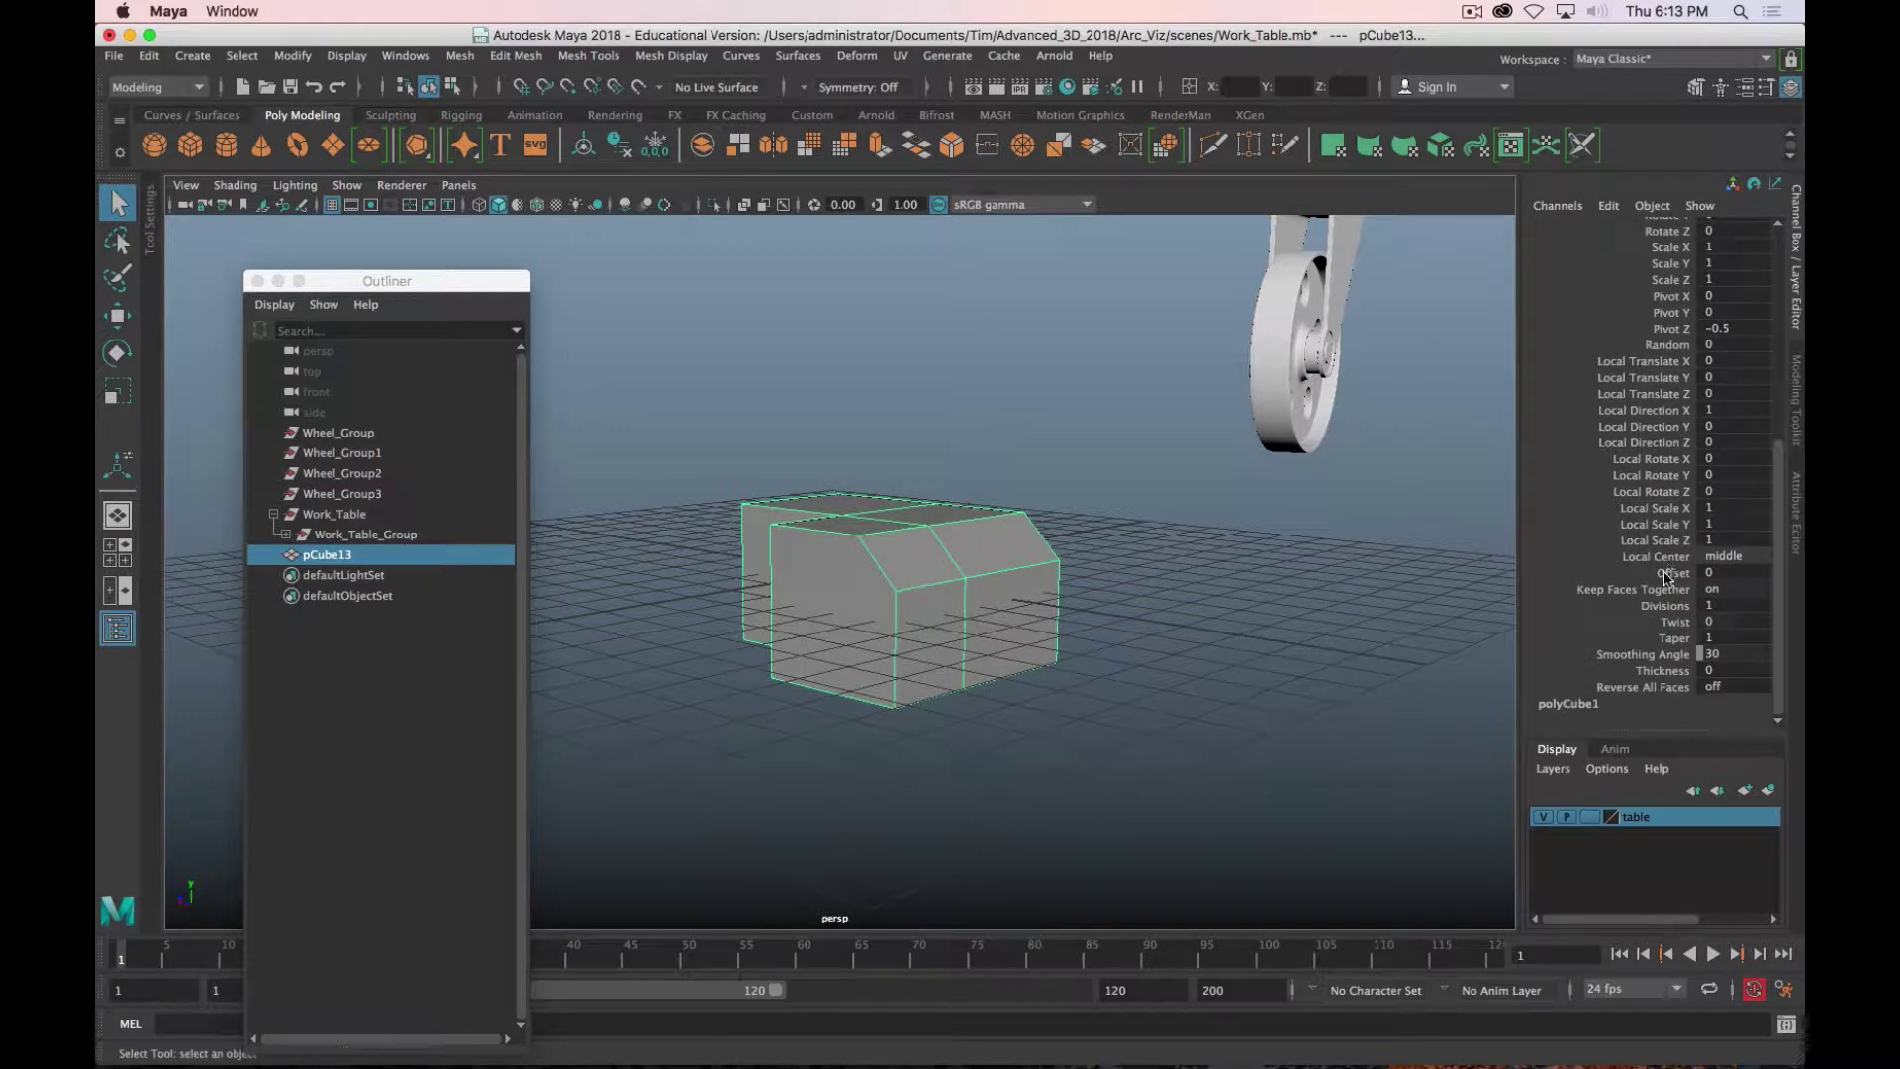
{"action": "scroll", "coordinate": [1665, 584], "scroll_direction": "up", "scroll_amount": 8}
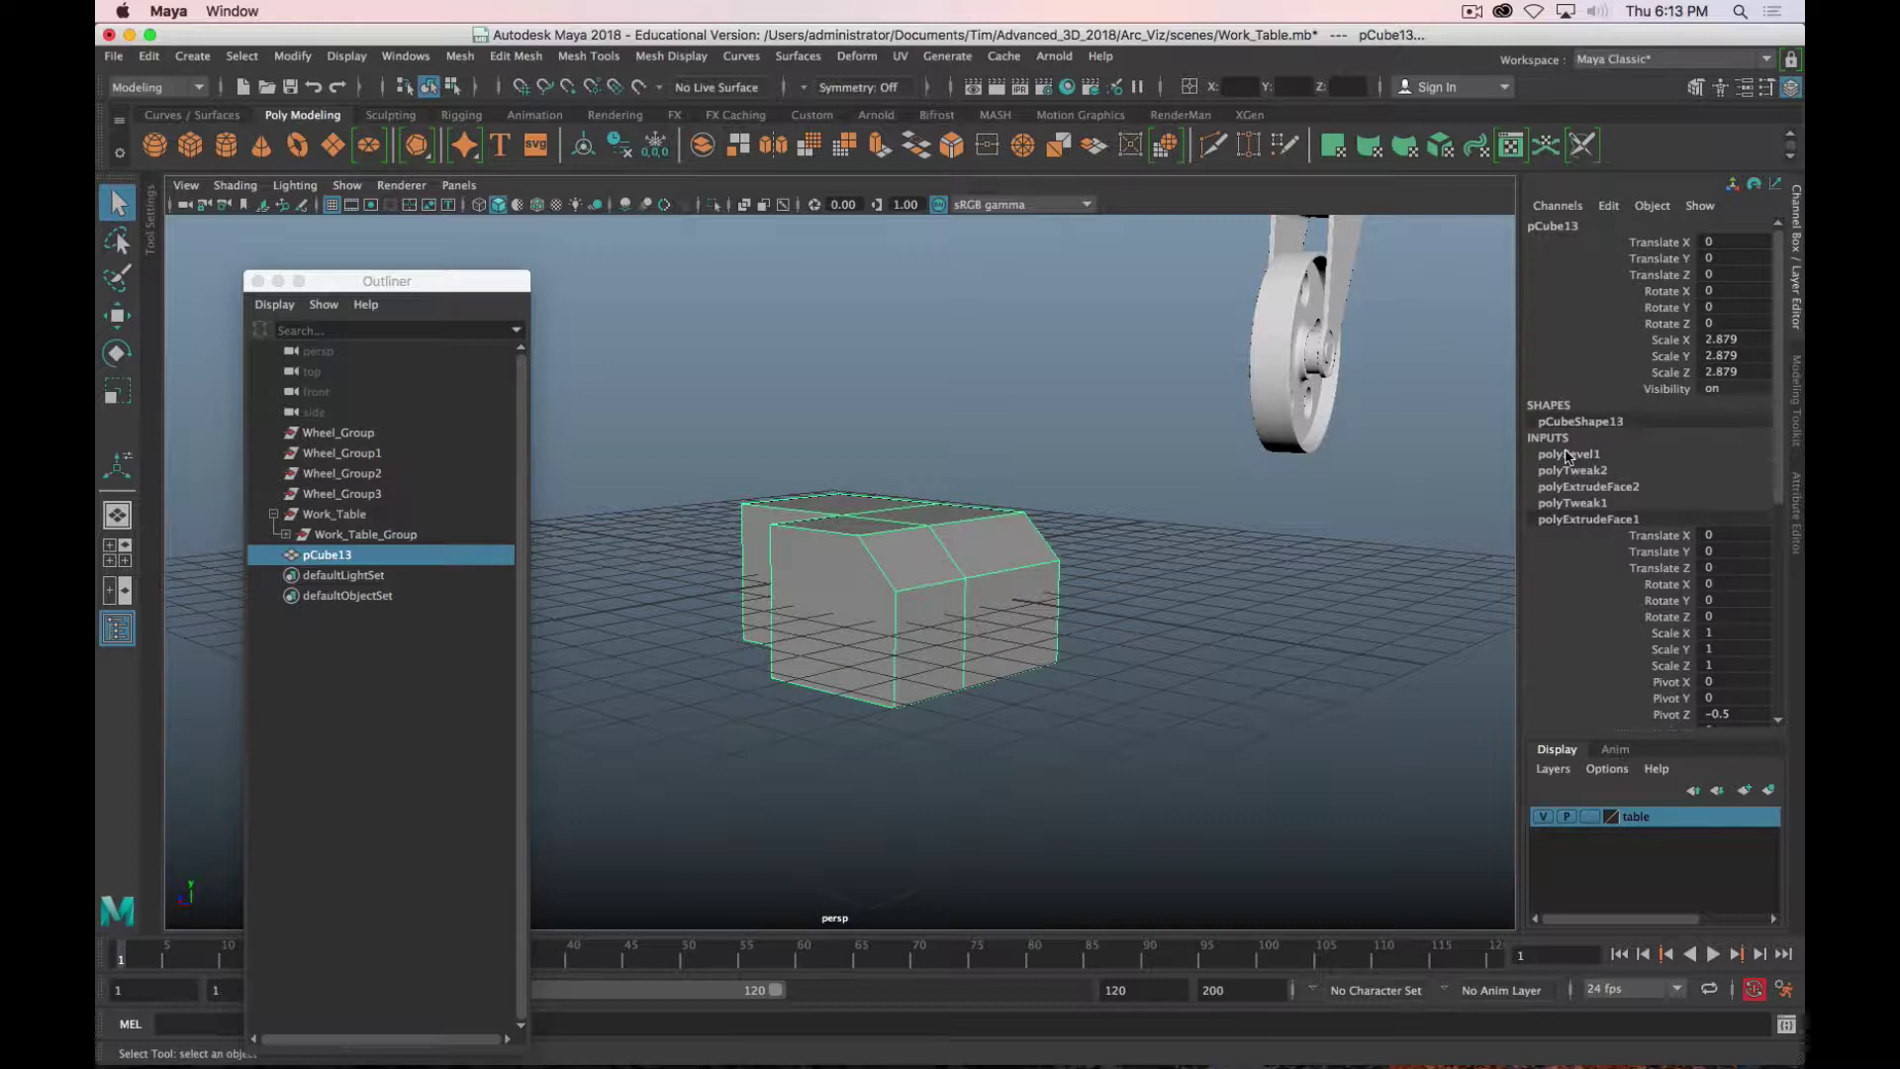
{"action": "scroll", "coordinate": [1629, 555], "scroll_direction": "down", "scroll_amount": 8}
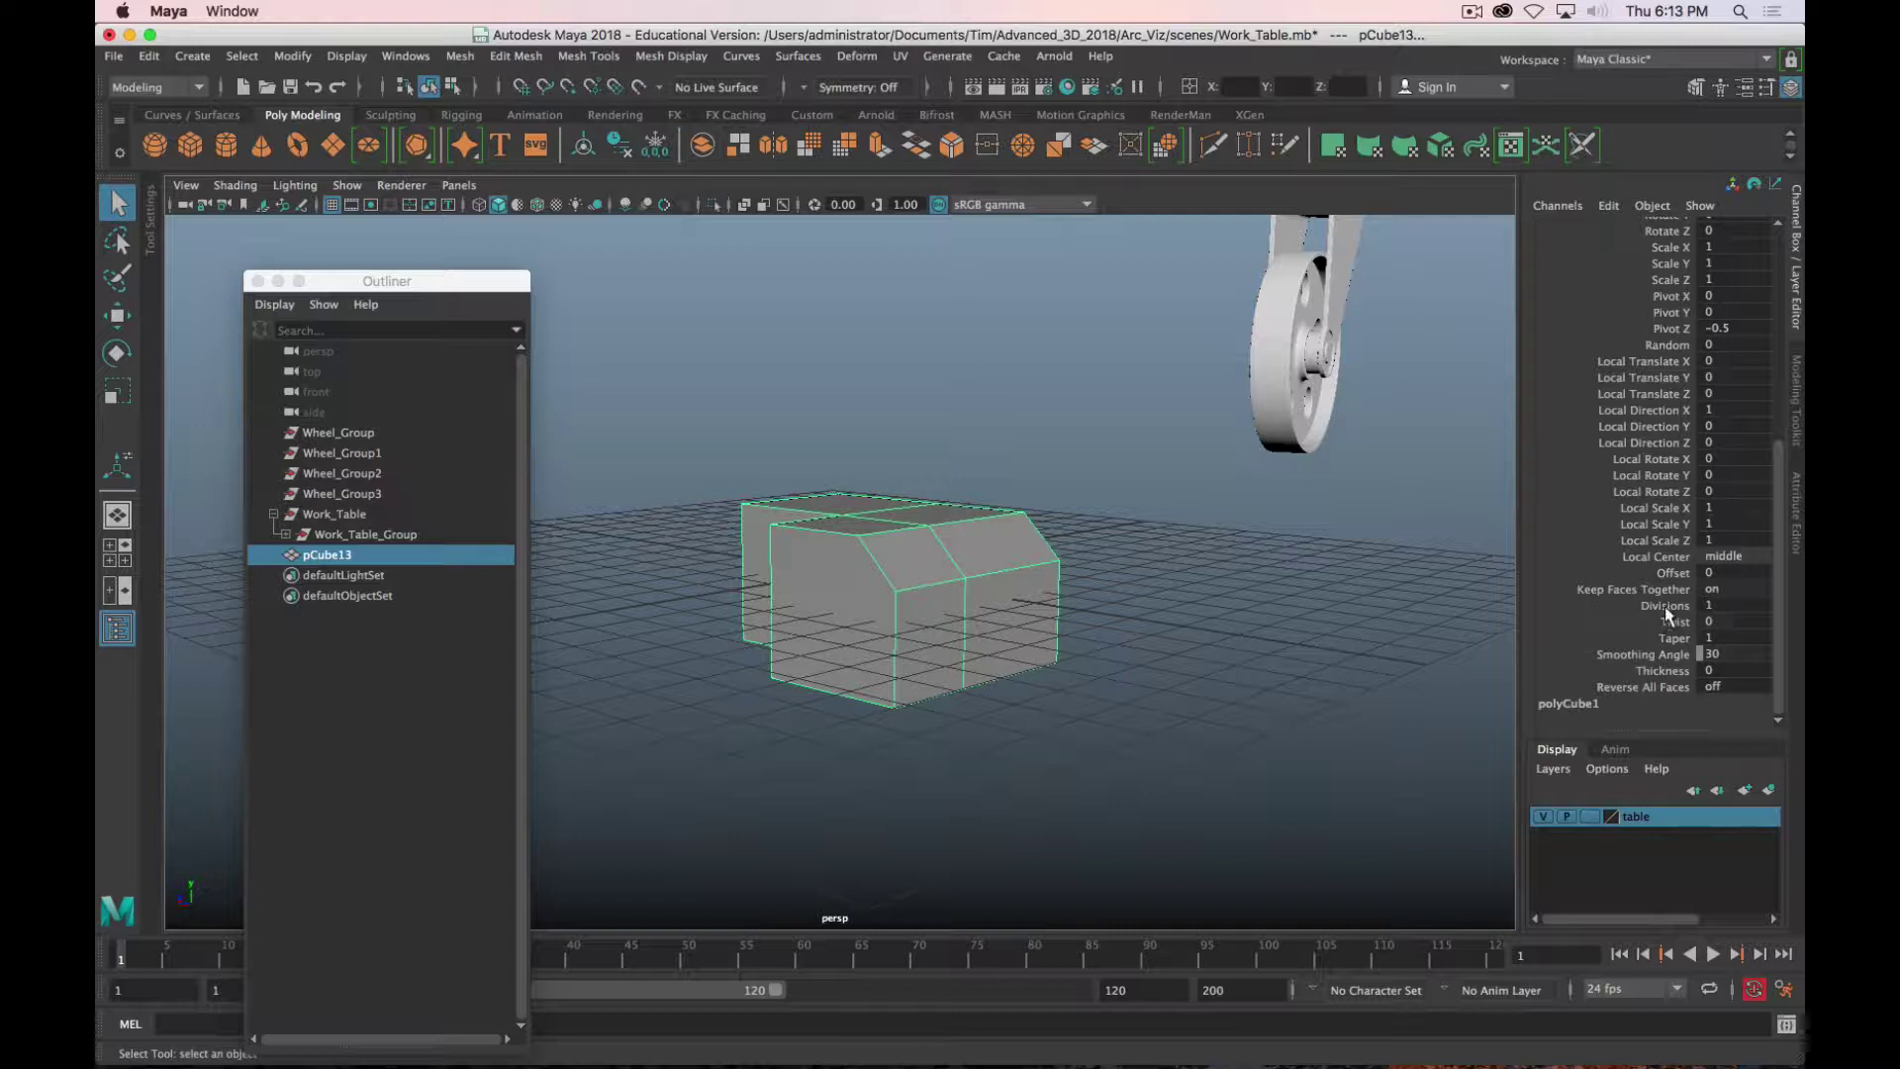
Step: Change the first extrusion's Pivot Z to -2.2, try 2 divisions and set Divisions back to 1
{"action": "left_click", "coordinate": [1676, 330]}
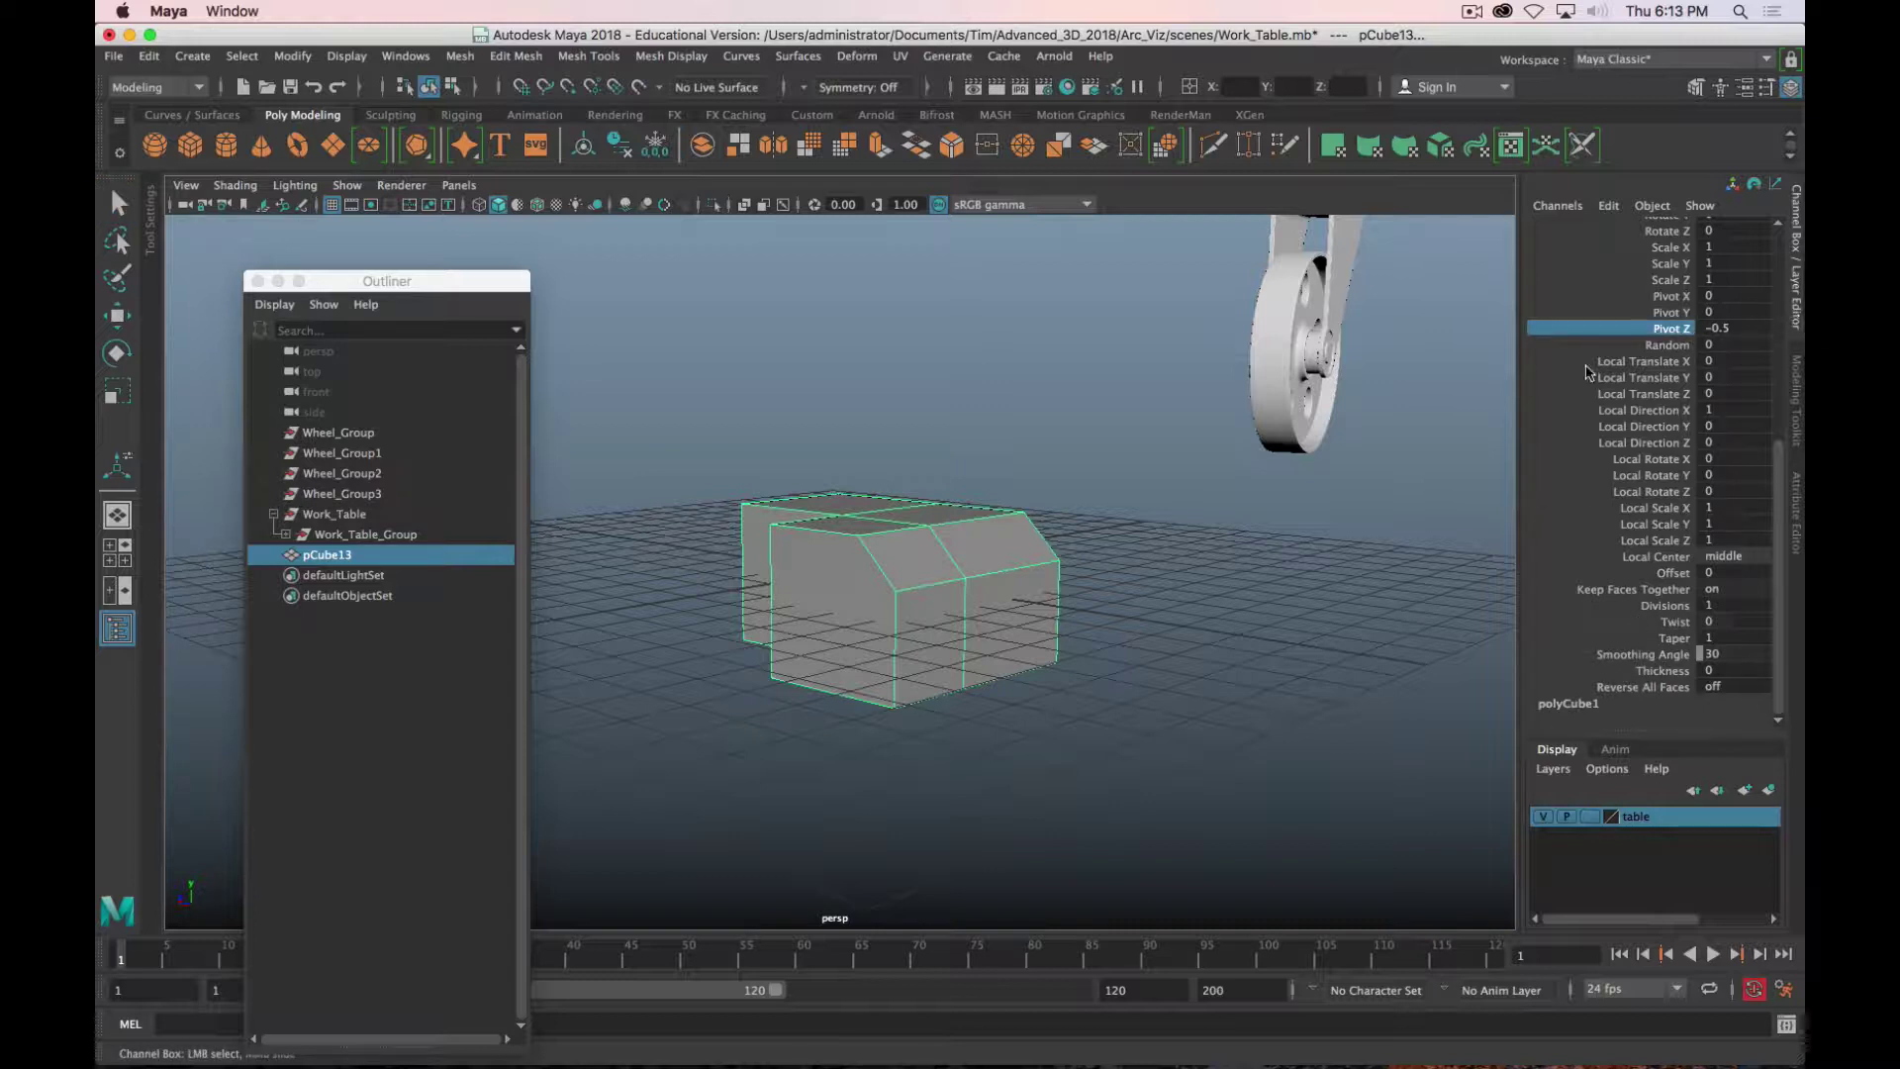
{"action": "middle_click_drag", "start_coordinate": [1236, 584], "coordinate": [1252, 582]}
{"action": "middle_click_drag", "start_coordinate": [1416, 572], "coordinate": [1278, 609]}
{"action": "left_click", "coordinate": [1665, 606]}
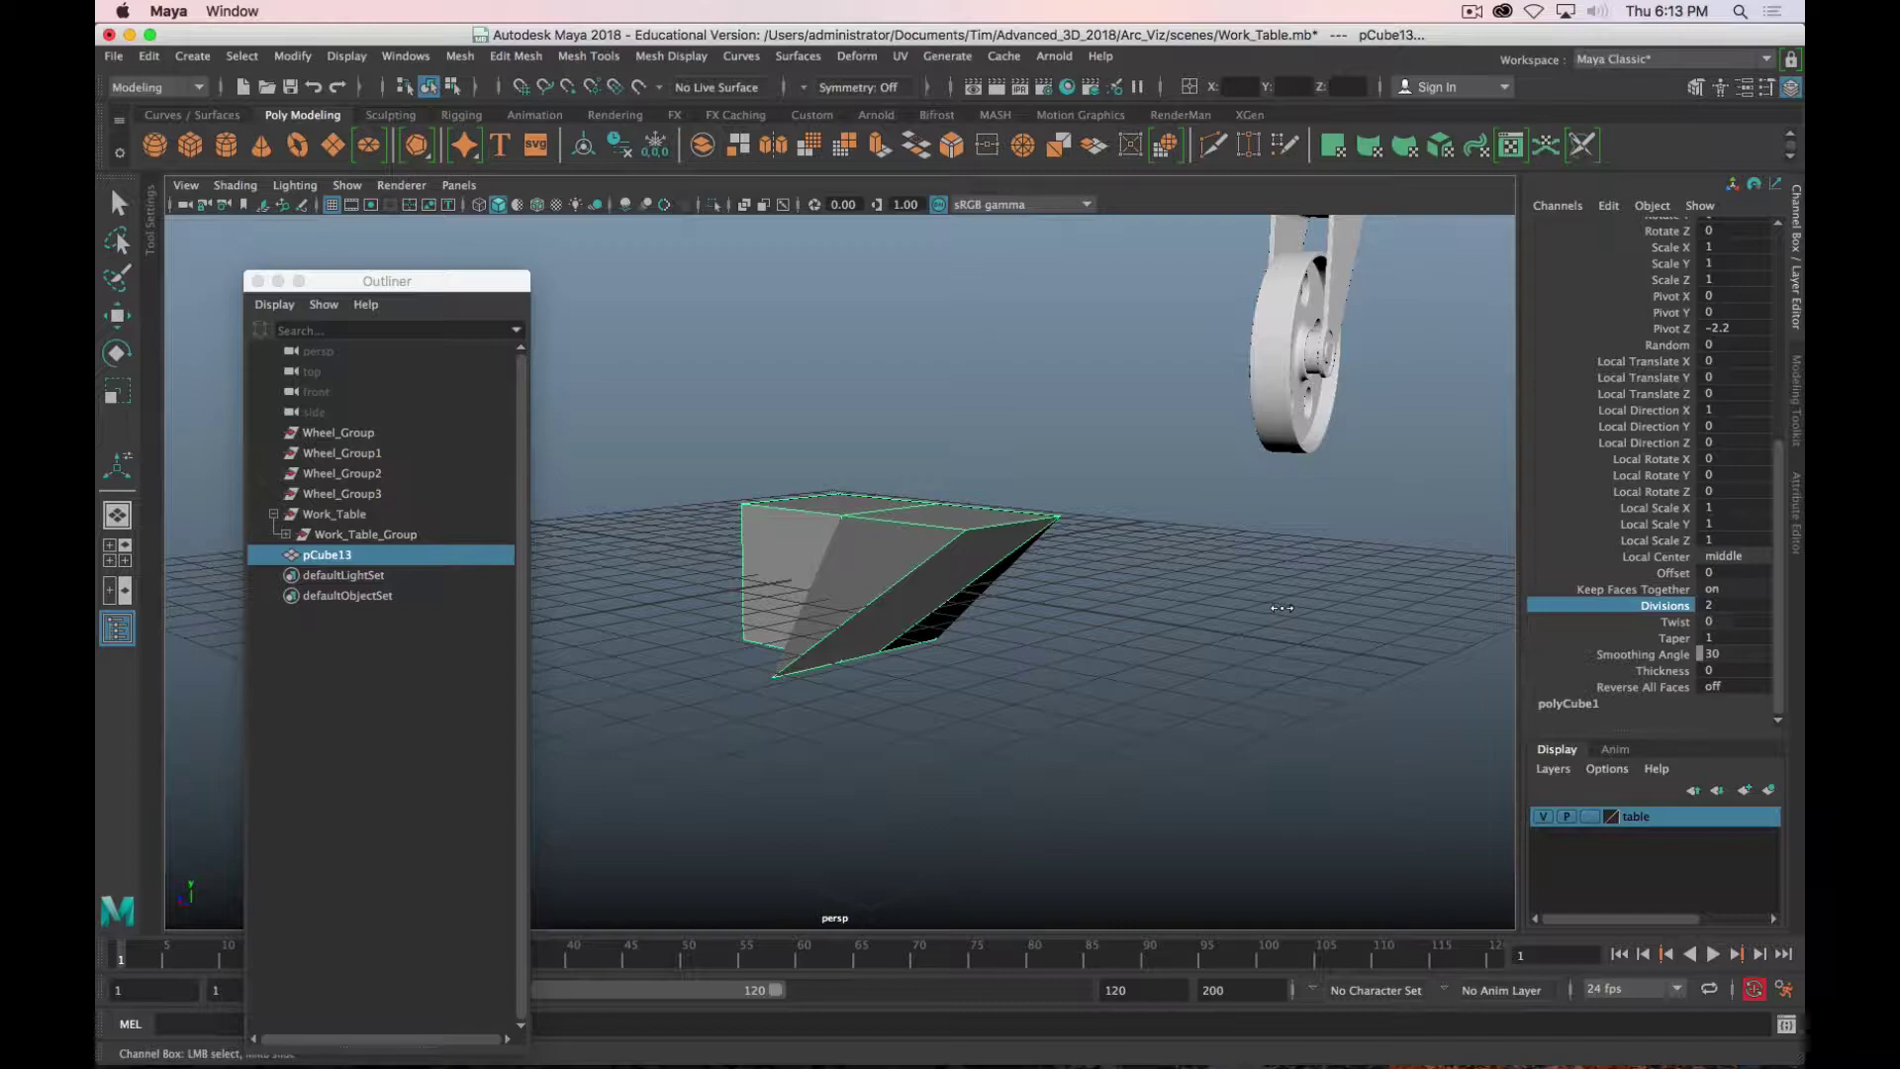
{"action": "mouse_move", "coordinate": [1073, 677]}
{"action": "left_mouse_down", "text": "alt"}
{"action": "mouse_move", "coordinate": [1129, 670]}
{"action": "mouse_move", "coordinate": [955, 475]}
{"action": "mouse_move", "coordinate": [832, 556]}
{"action": "mouse_move", "coordinate": [776, 709]}
{"action": "mouse_move", "coordinate": [1050, 646]}
{"action": "mouse_move", "coordinate": [1097, 673]}
{"action": "left_mouse_up", "text": "alt"}
{"action": "middle_click_drag", "start_coordinate": [1096, 672], "coordinate": [749, 677]}
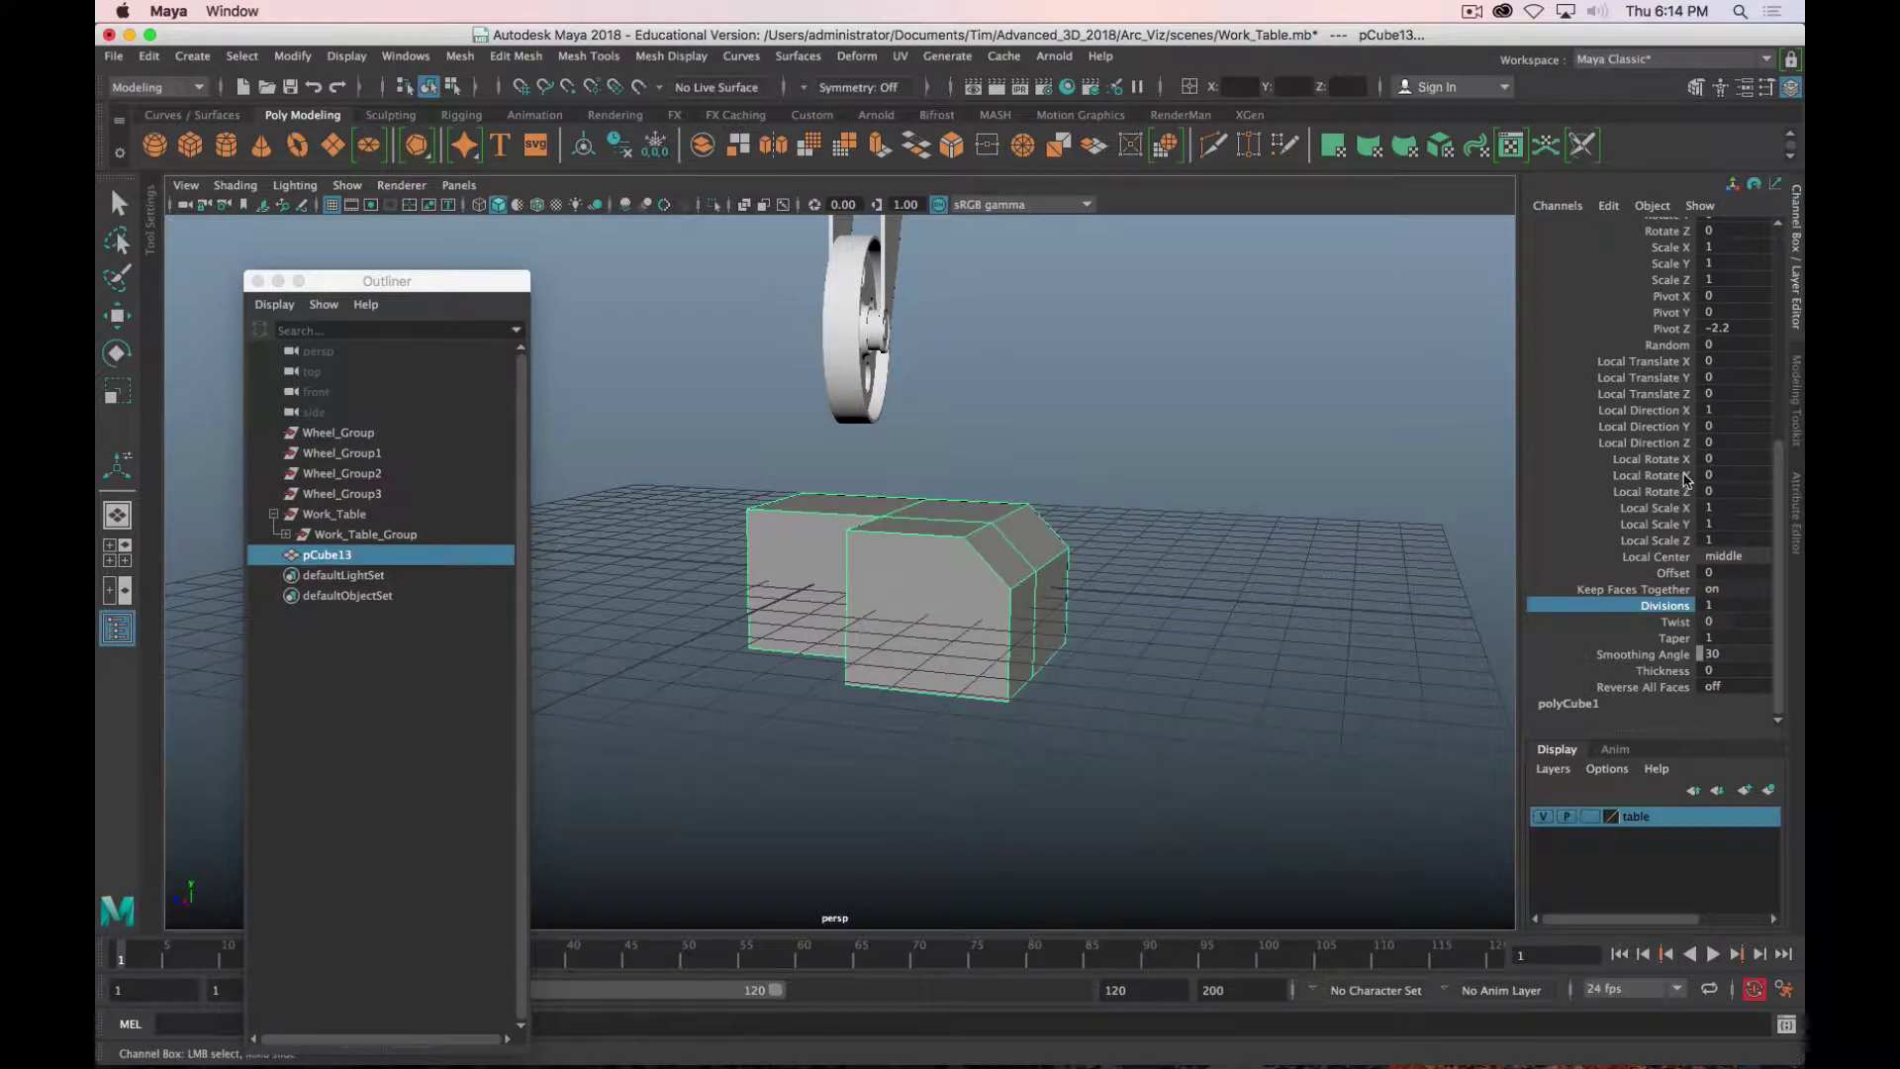
{"action": "scroll", "coordinate": [1687, 480], "scroll_direction": "up", "scroll_amount": 5}
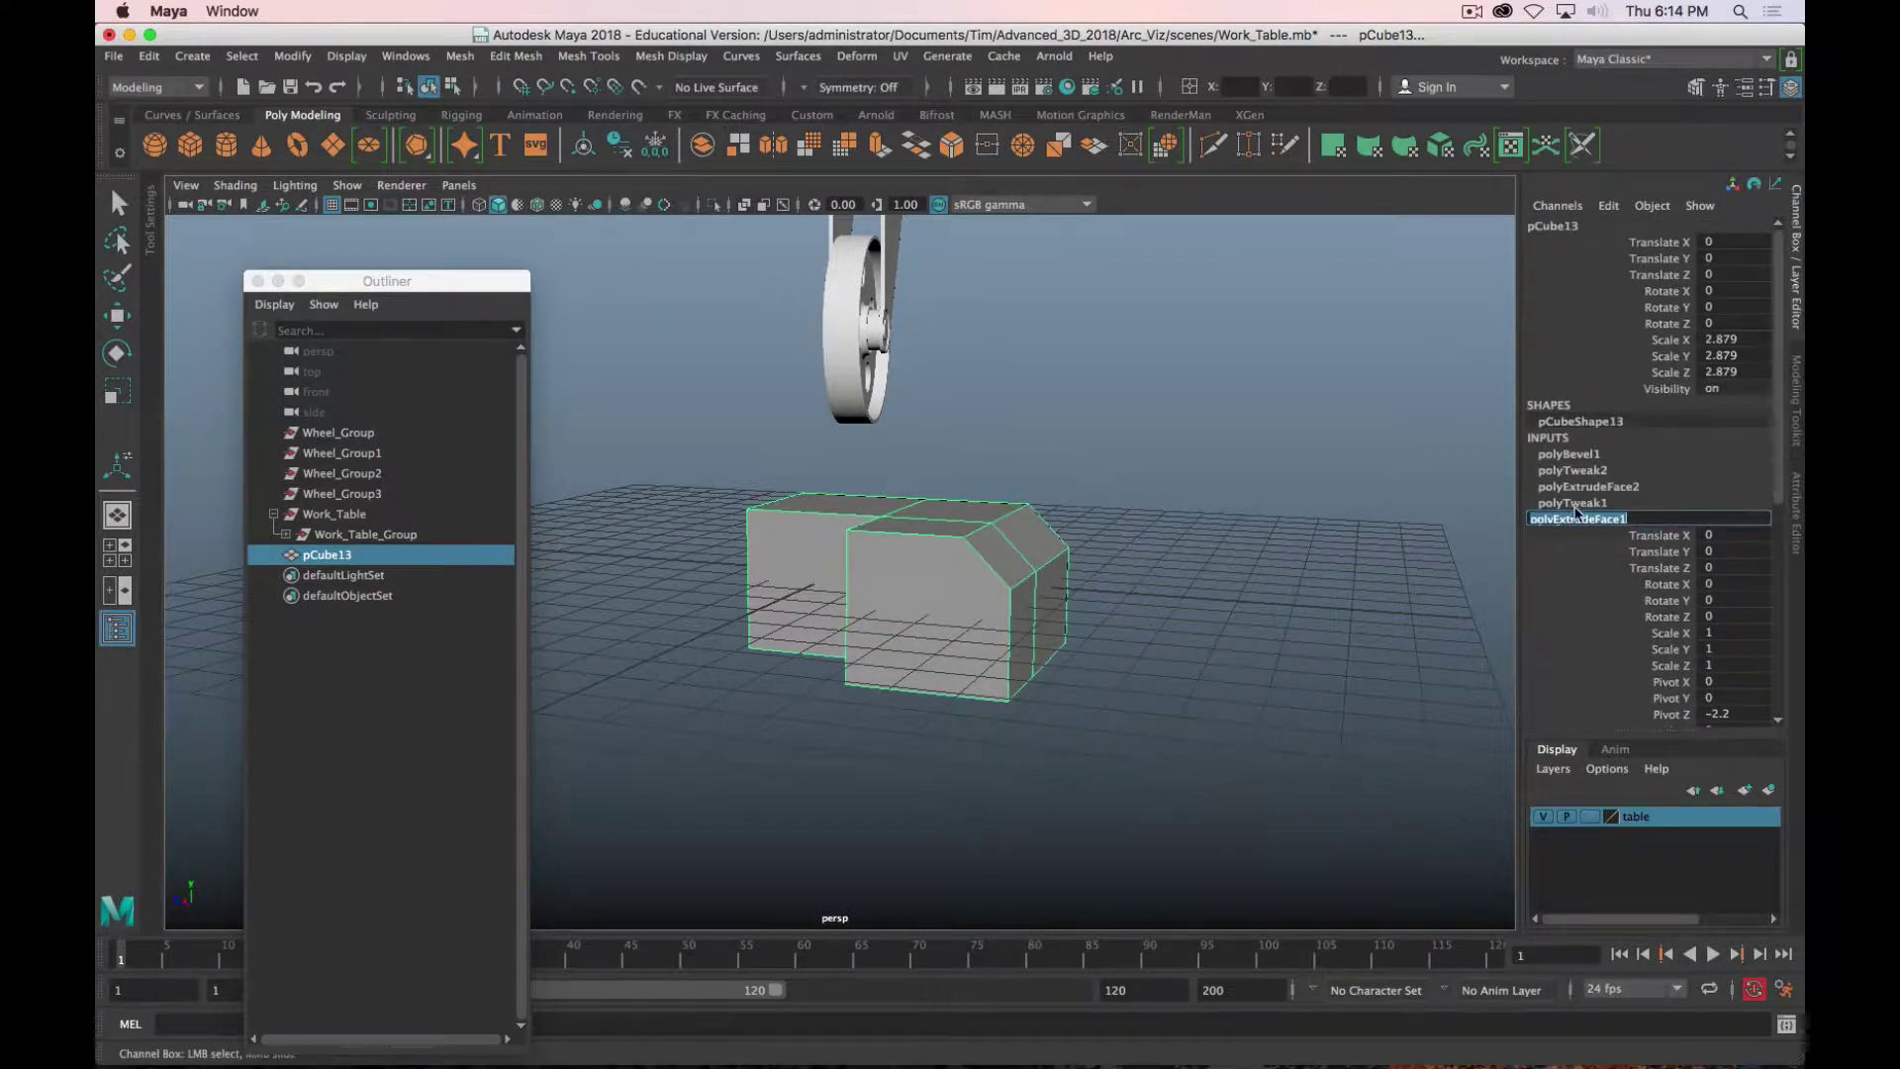
{"action": "double_click", "coordinate": [1575, 519]}
{"action": "left_click", "coordinate": [1548, 442]}
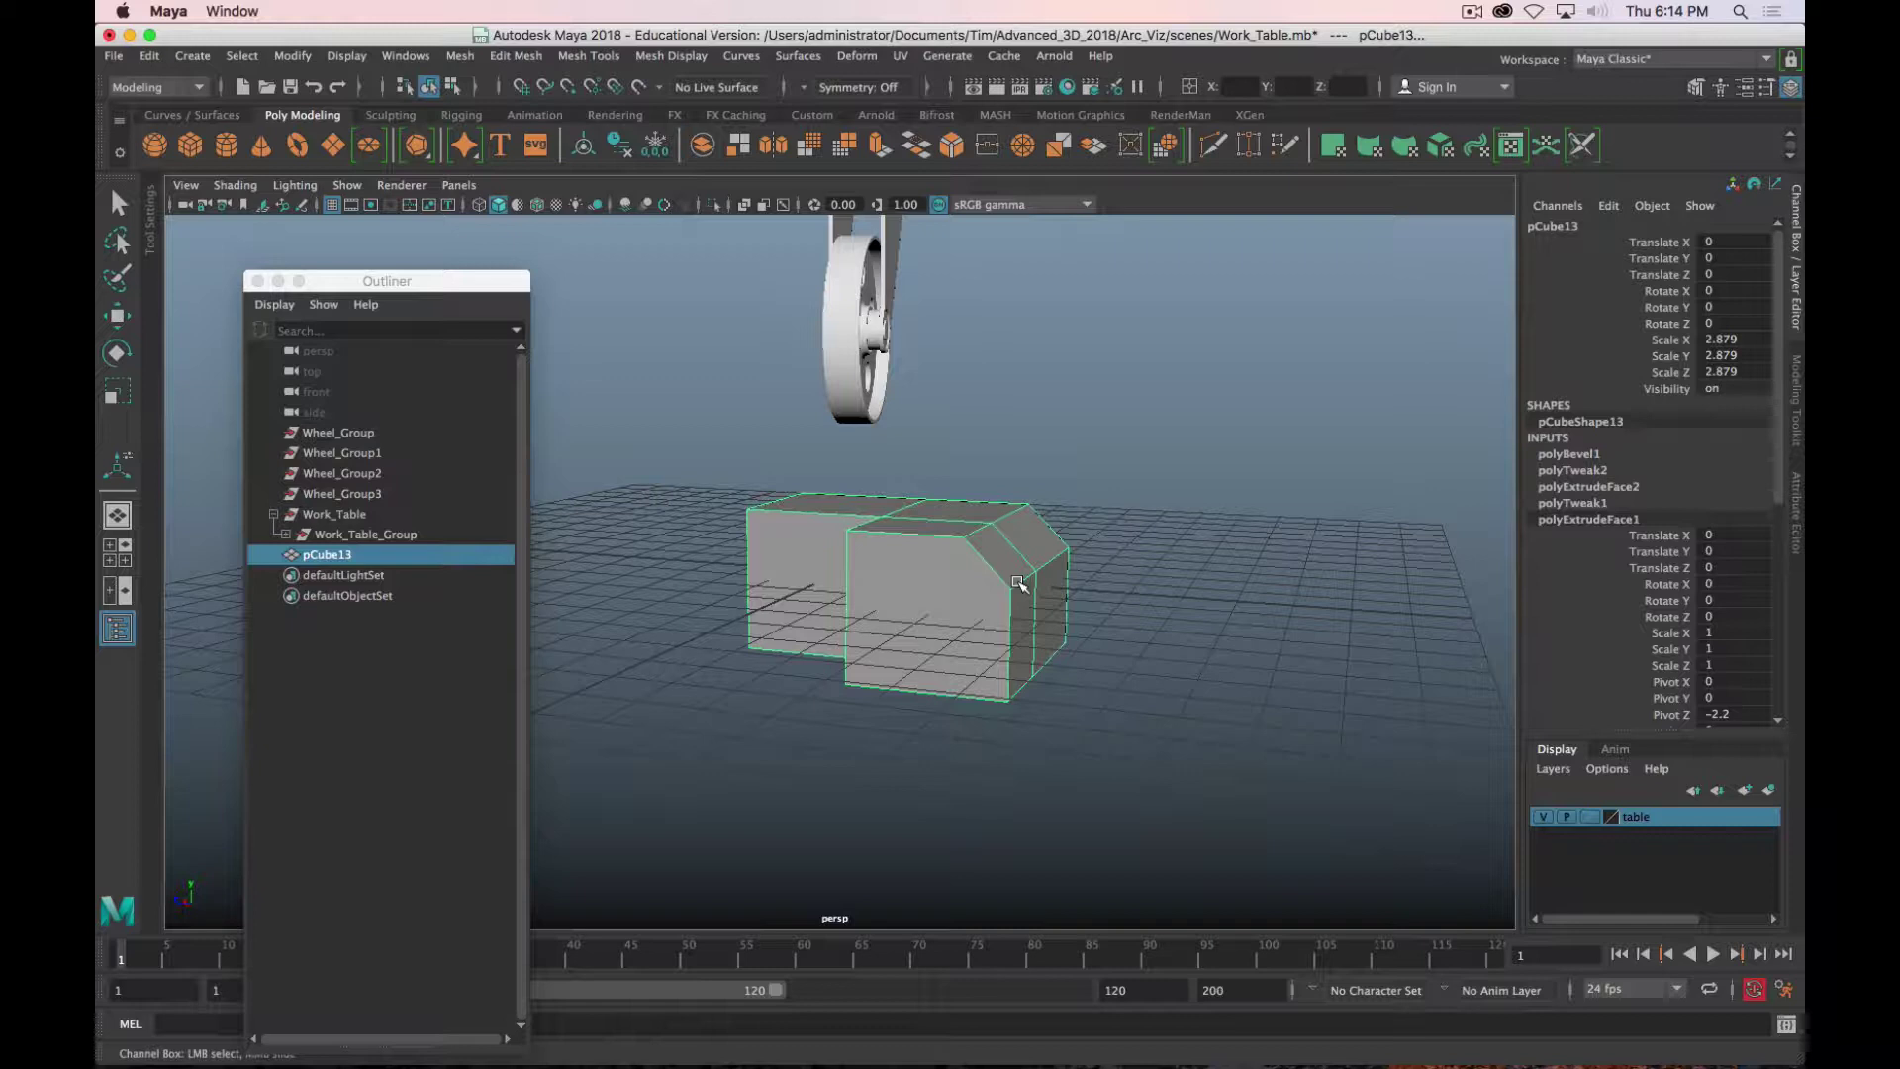
Step: Delete all construction history in the scene, including the test cube's bevel, tweak and extrusion entries
{"action": "scroll", "coordinate": [1020, 584], "scroll_direction": "down", "scroll_amount": 5}
{"action": "scroll", "coordinate": [951, 574], "scroll_direction": "up", "scroll_amount": 3}
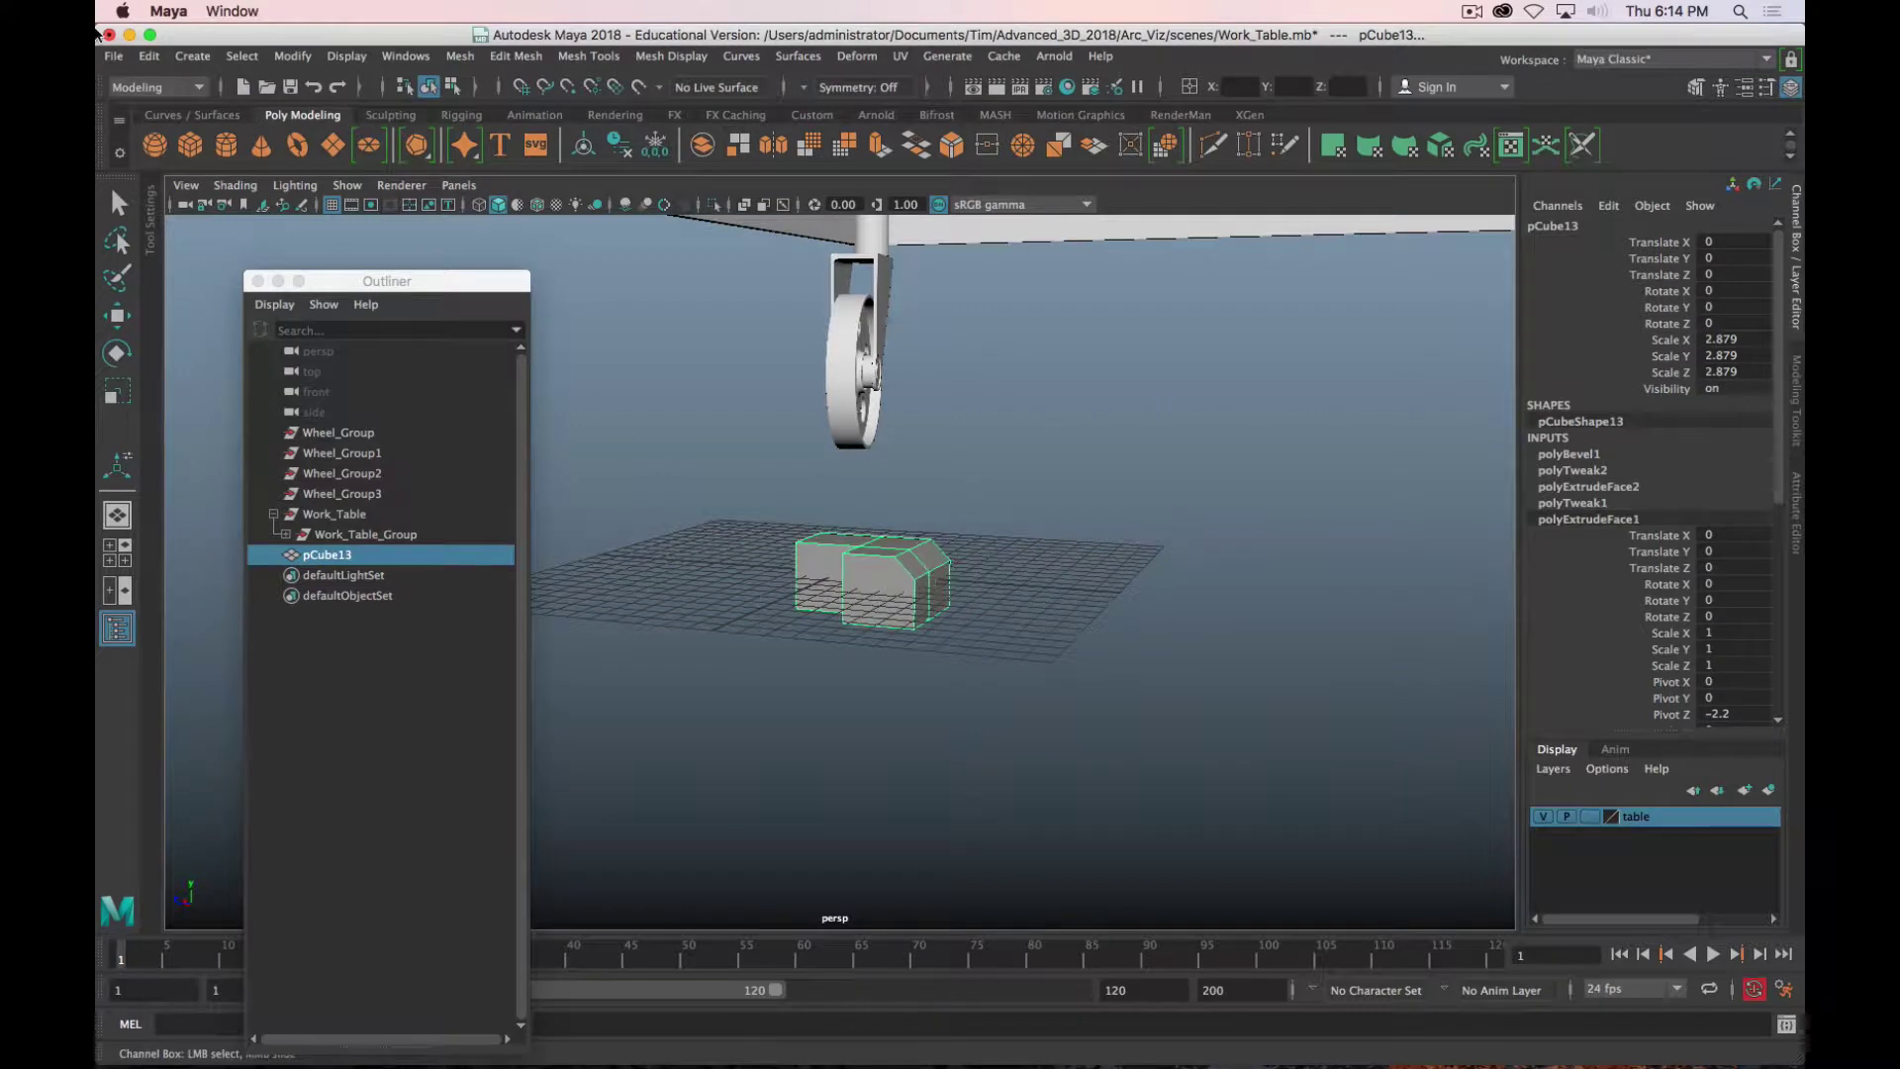
{"action": "left_click", "coordinate": [148, 57]}
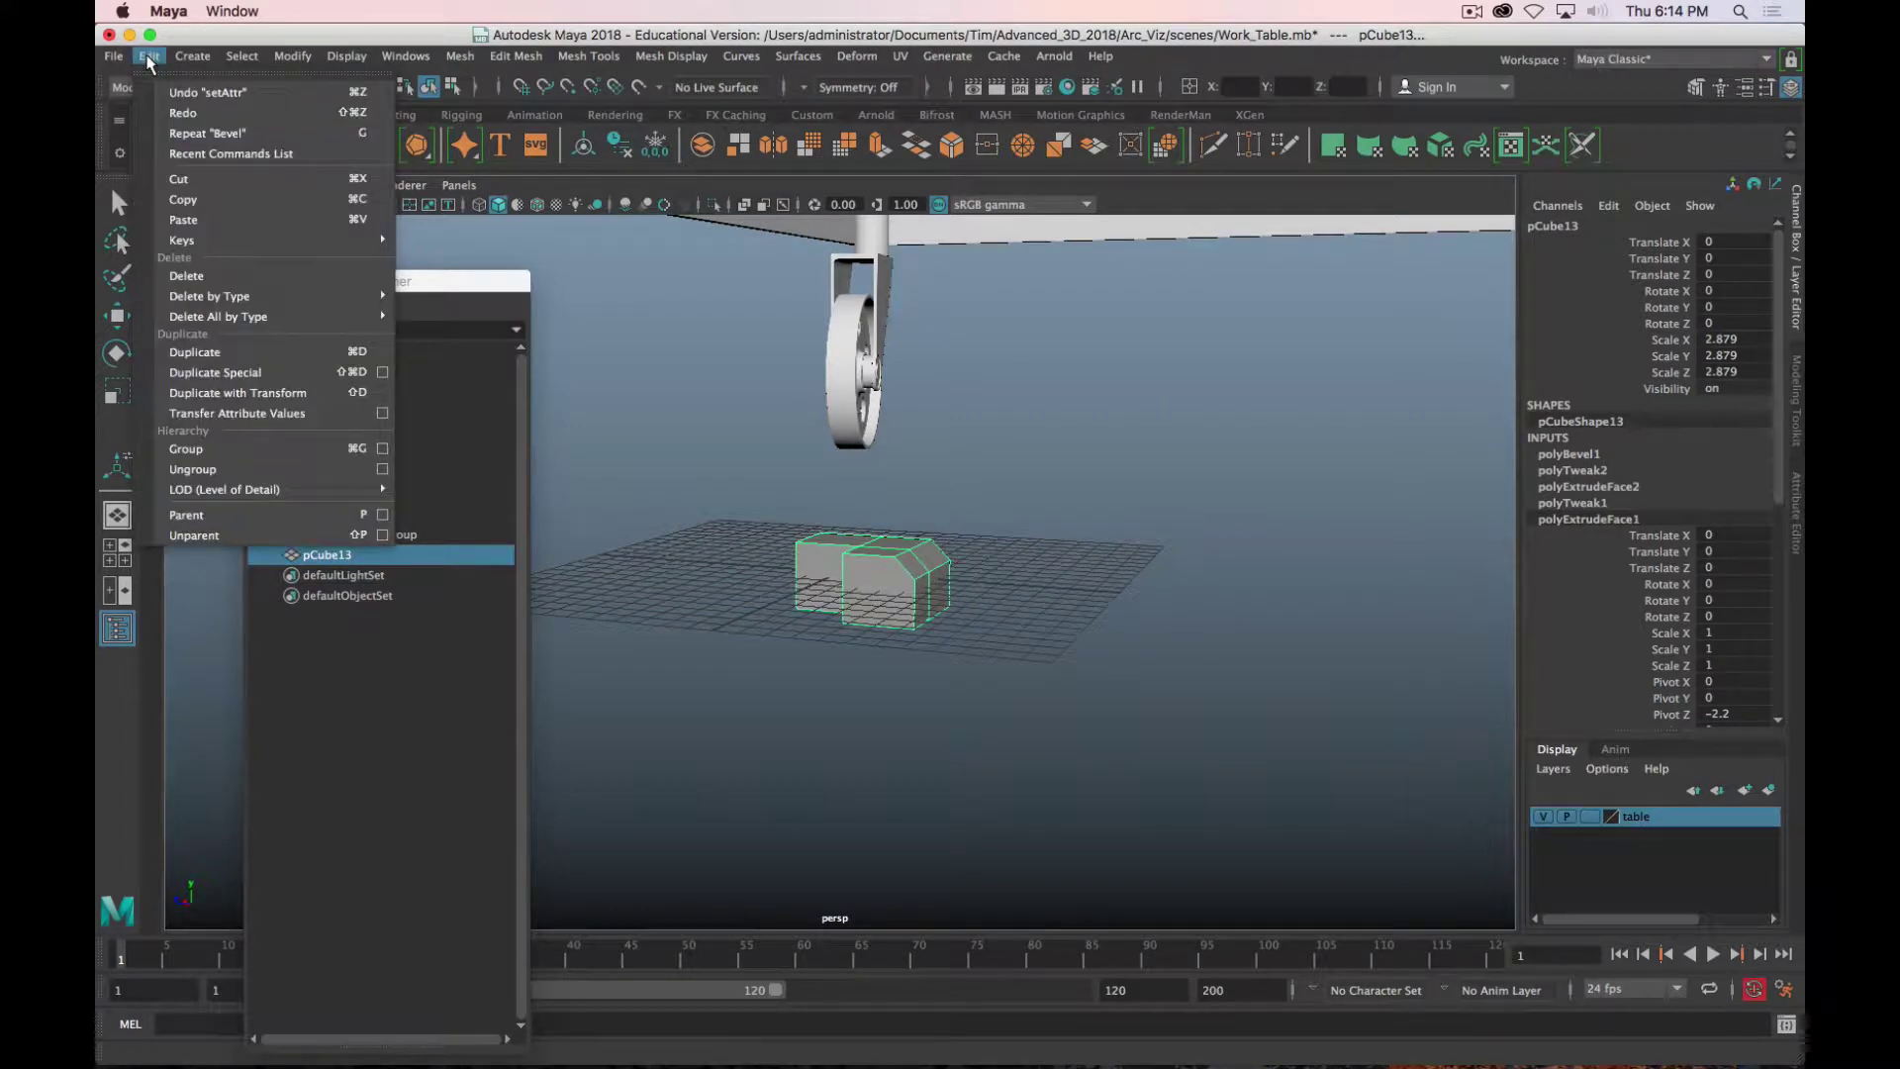
{"action": "mouse_move", "coordinate": [240, 325]}
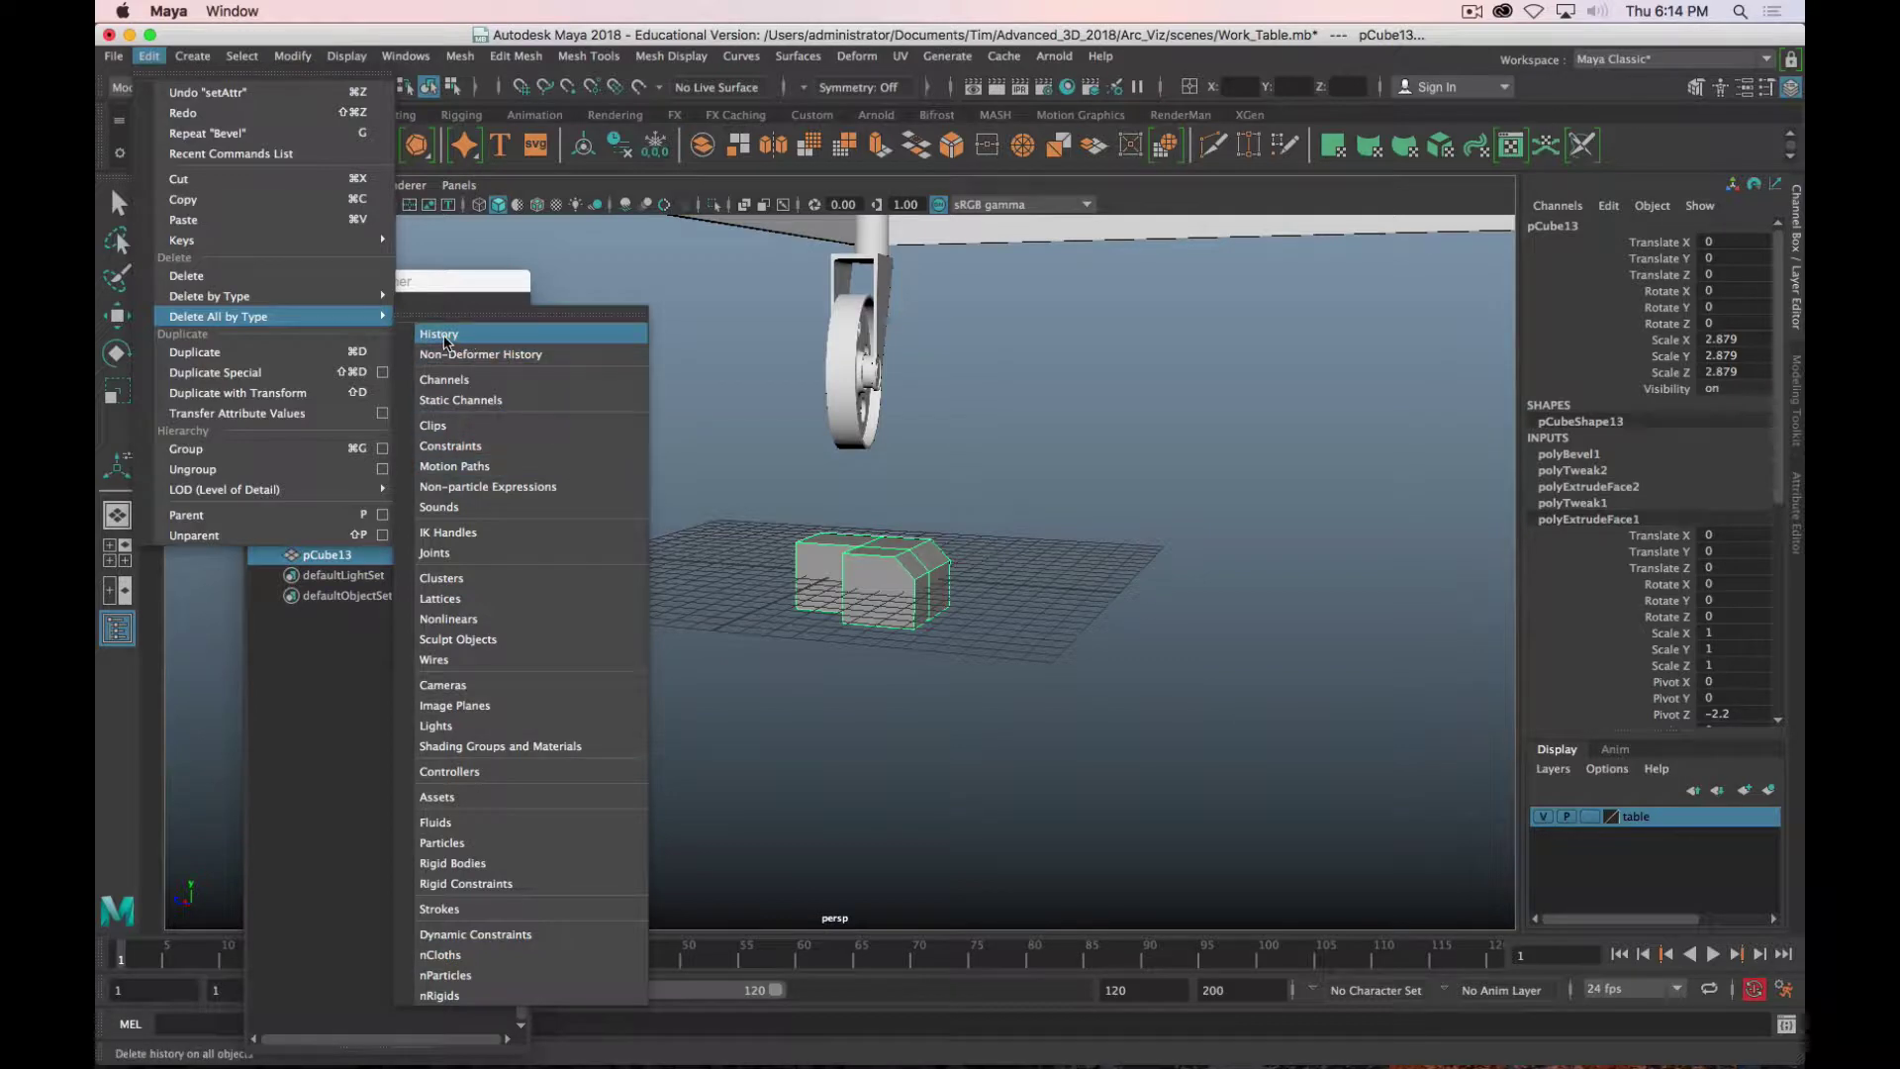
{"action": "left_click", "coordinate": [441, 335]}
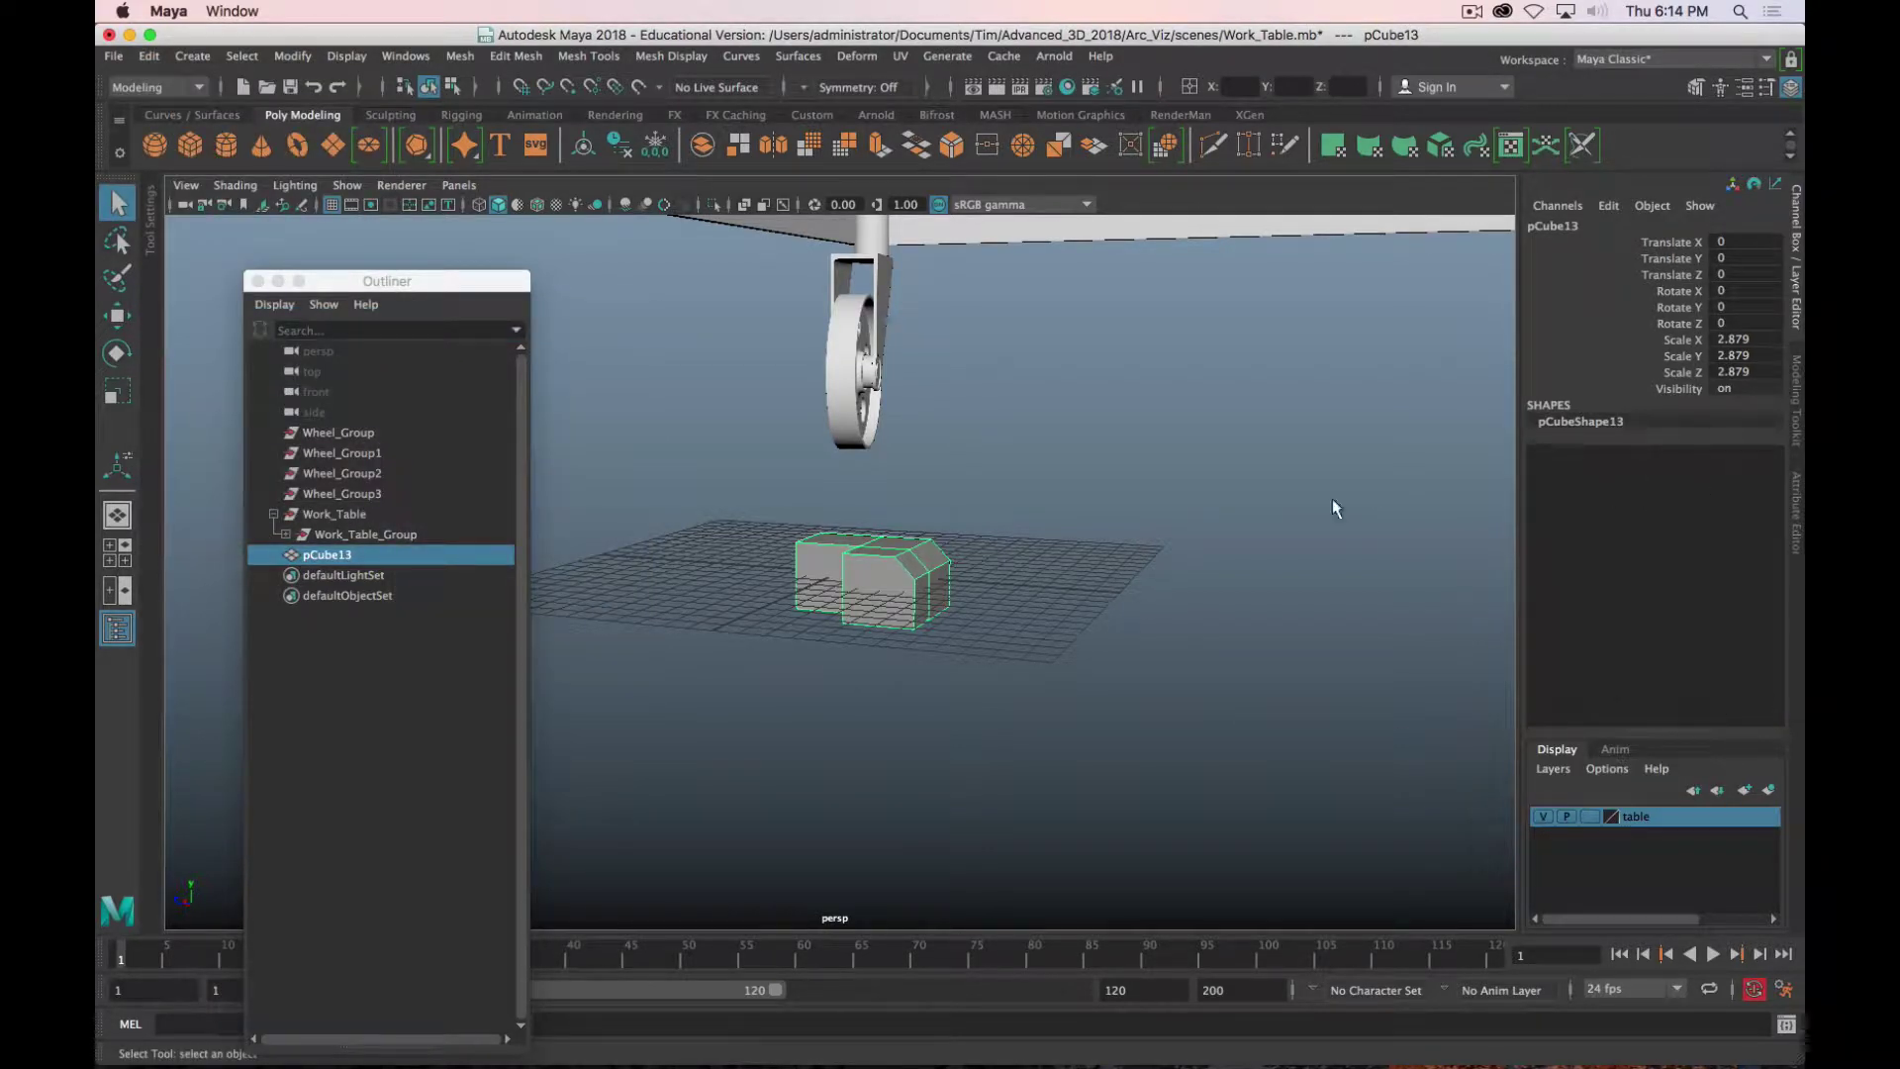
Step: Select the entire table with all its wheels, delete all construction history in the scene and clear the selection
{"action": "scroll", "coordinate": [887, 643], "scroll_direction": "up", "scroll_amount": 10}
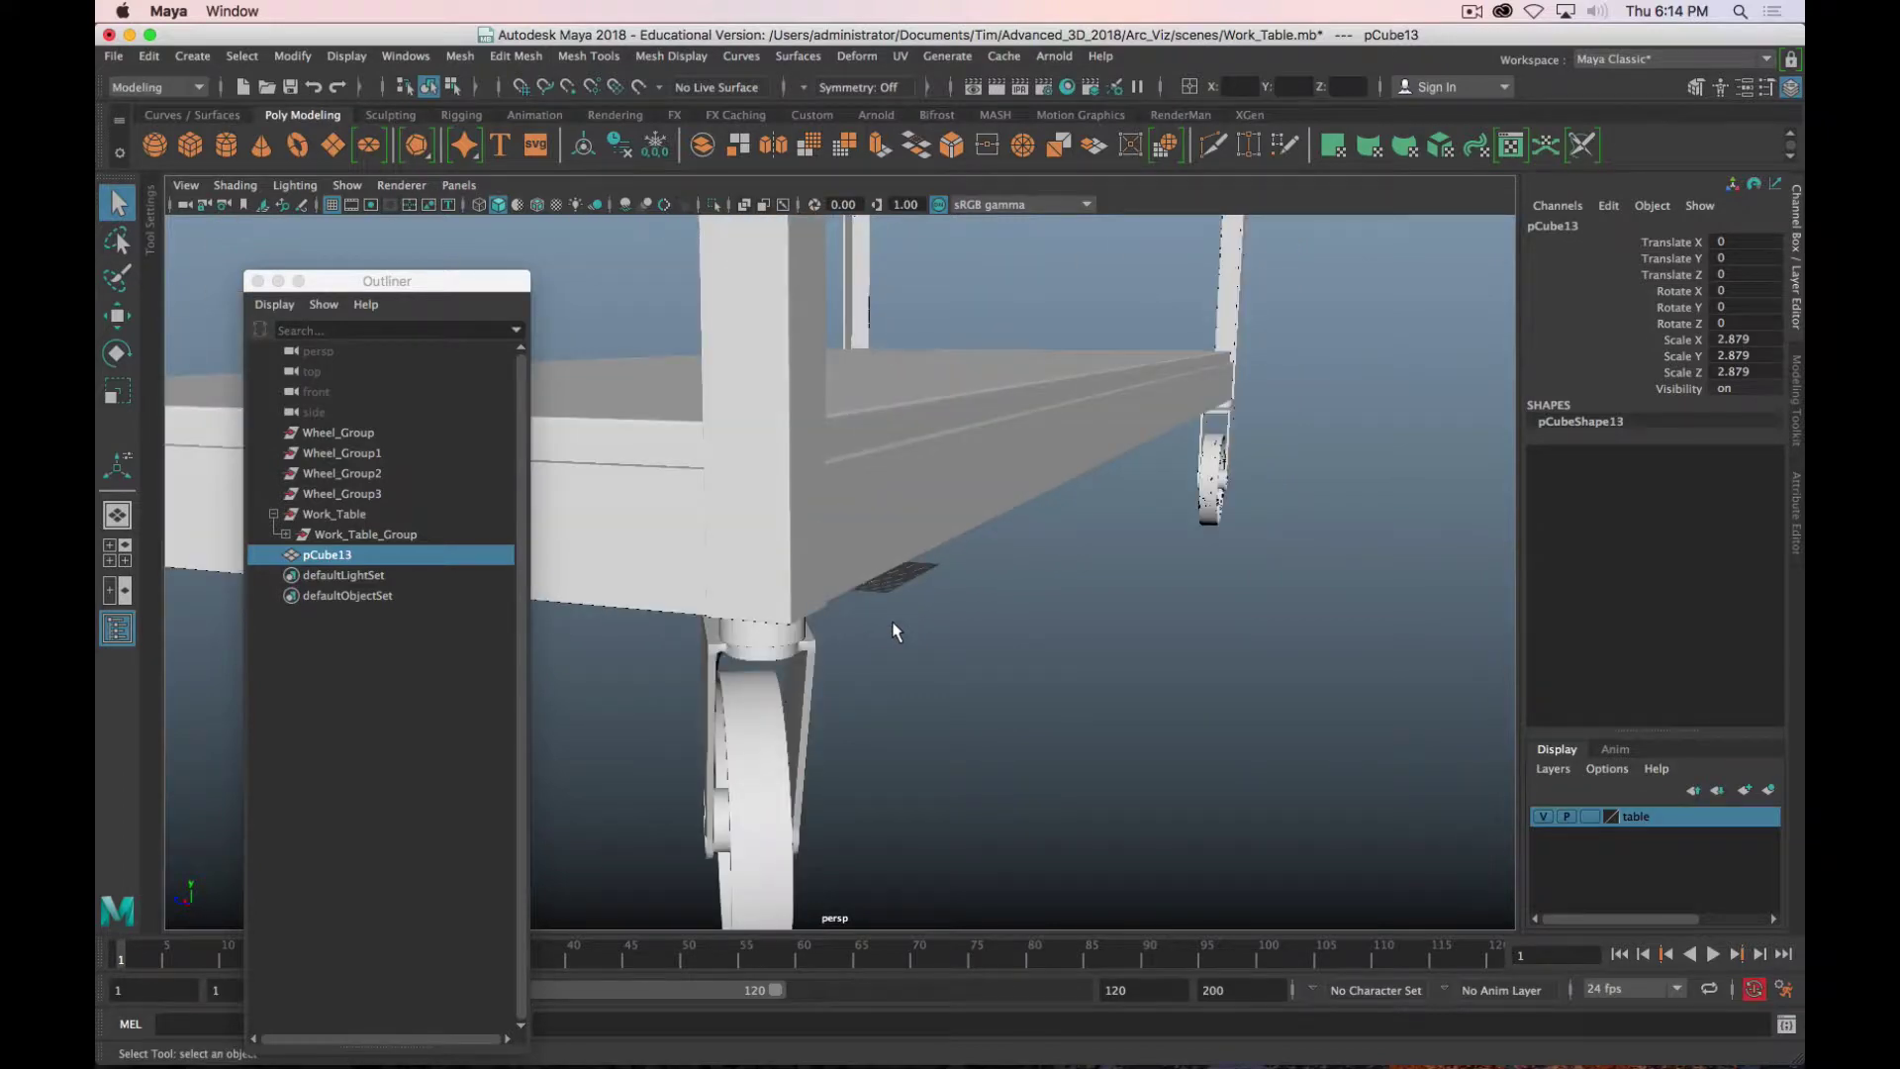
{"action": "scroll", "coordinate": [894, 632], "scroll_direction": "down", "scroll_amount": 10}
{"action": "left_click_drag", "start_coordinate": [890, 627], "coordinate": [829, 627], "text": "alt"}
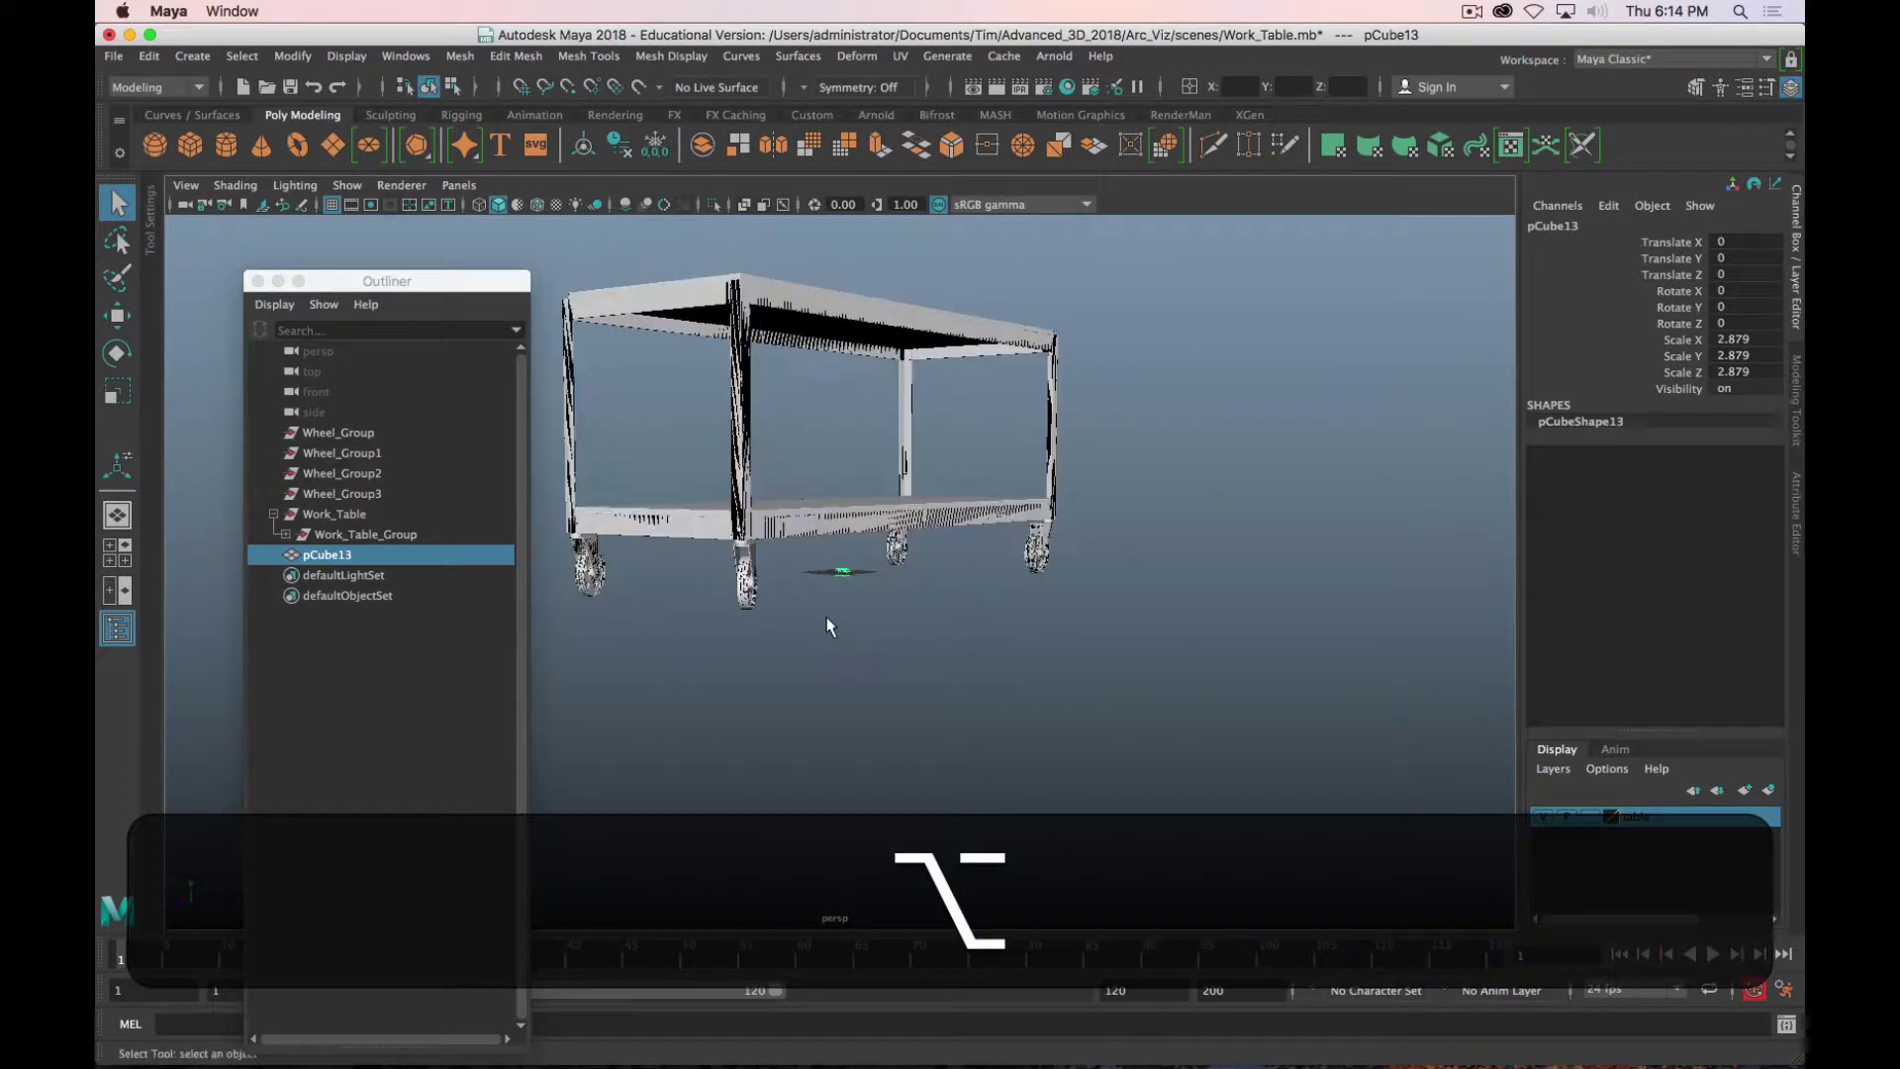
{"action": "scroll", "coordinate": [828, 618], "scroll_direction": "down", "scroll_amount": 3}
{"action": "middle_click_drag", "start_coordinate": [897, 603], "coordinate": [1139, 654], "text": "alt"}
{"action": "left_click_drag", "start_coordinate": [1331, 318], "coordinate": [664, 924]}
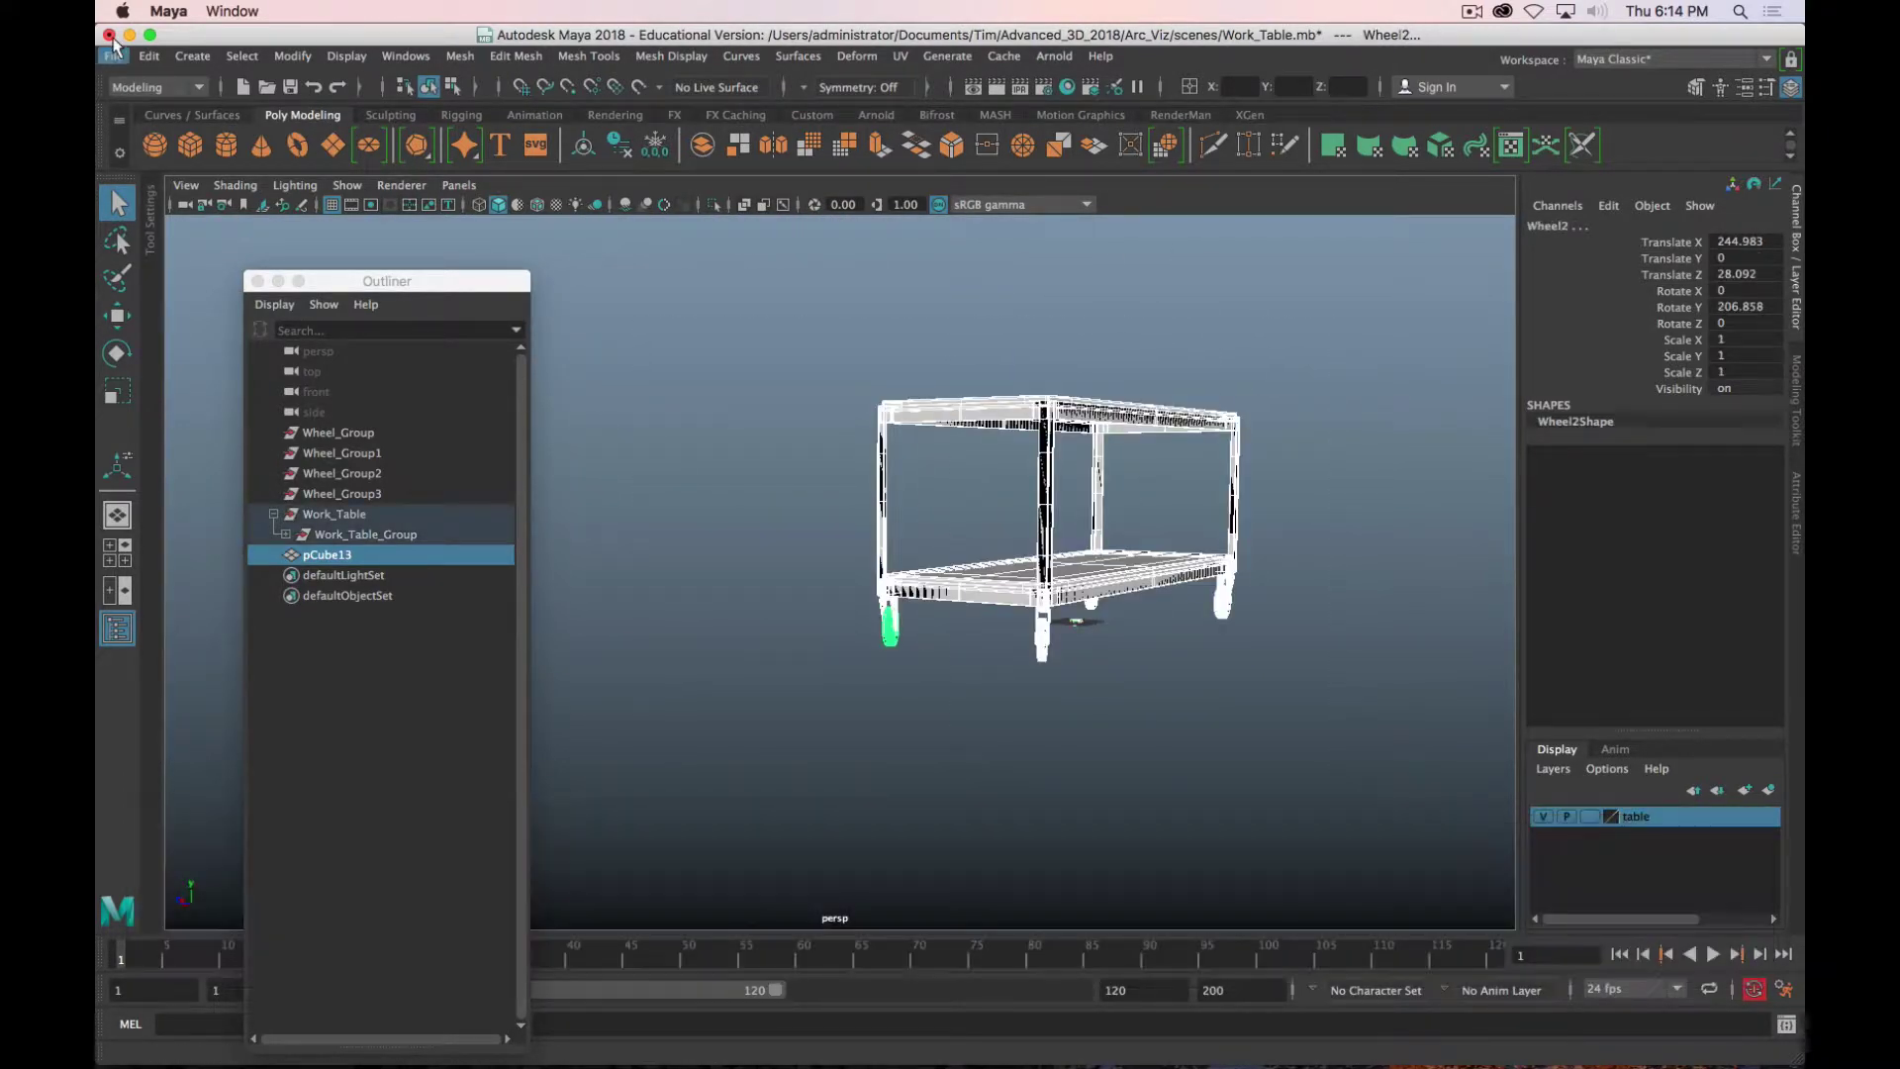
{"action": "left_click", "coordinate": [148, 56]}
{"action": "mouse_move", "coordinate": [327, 316]}
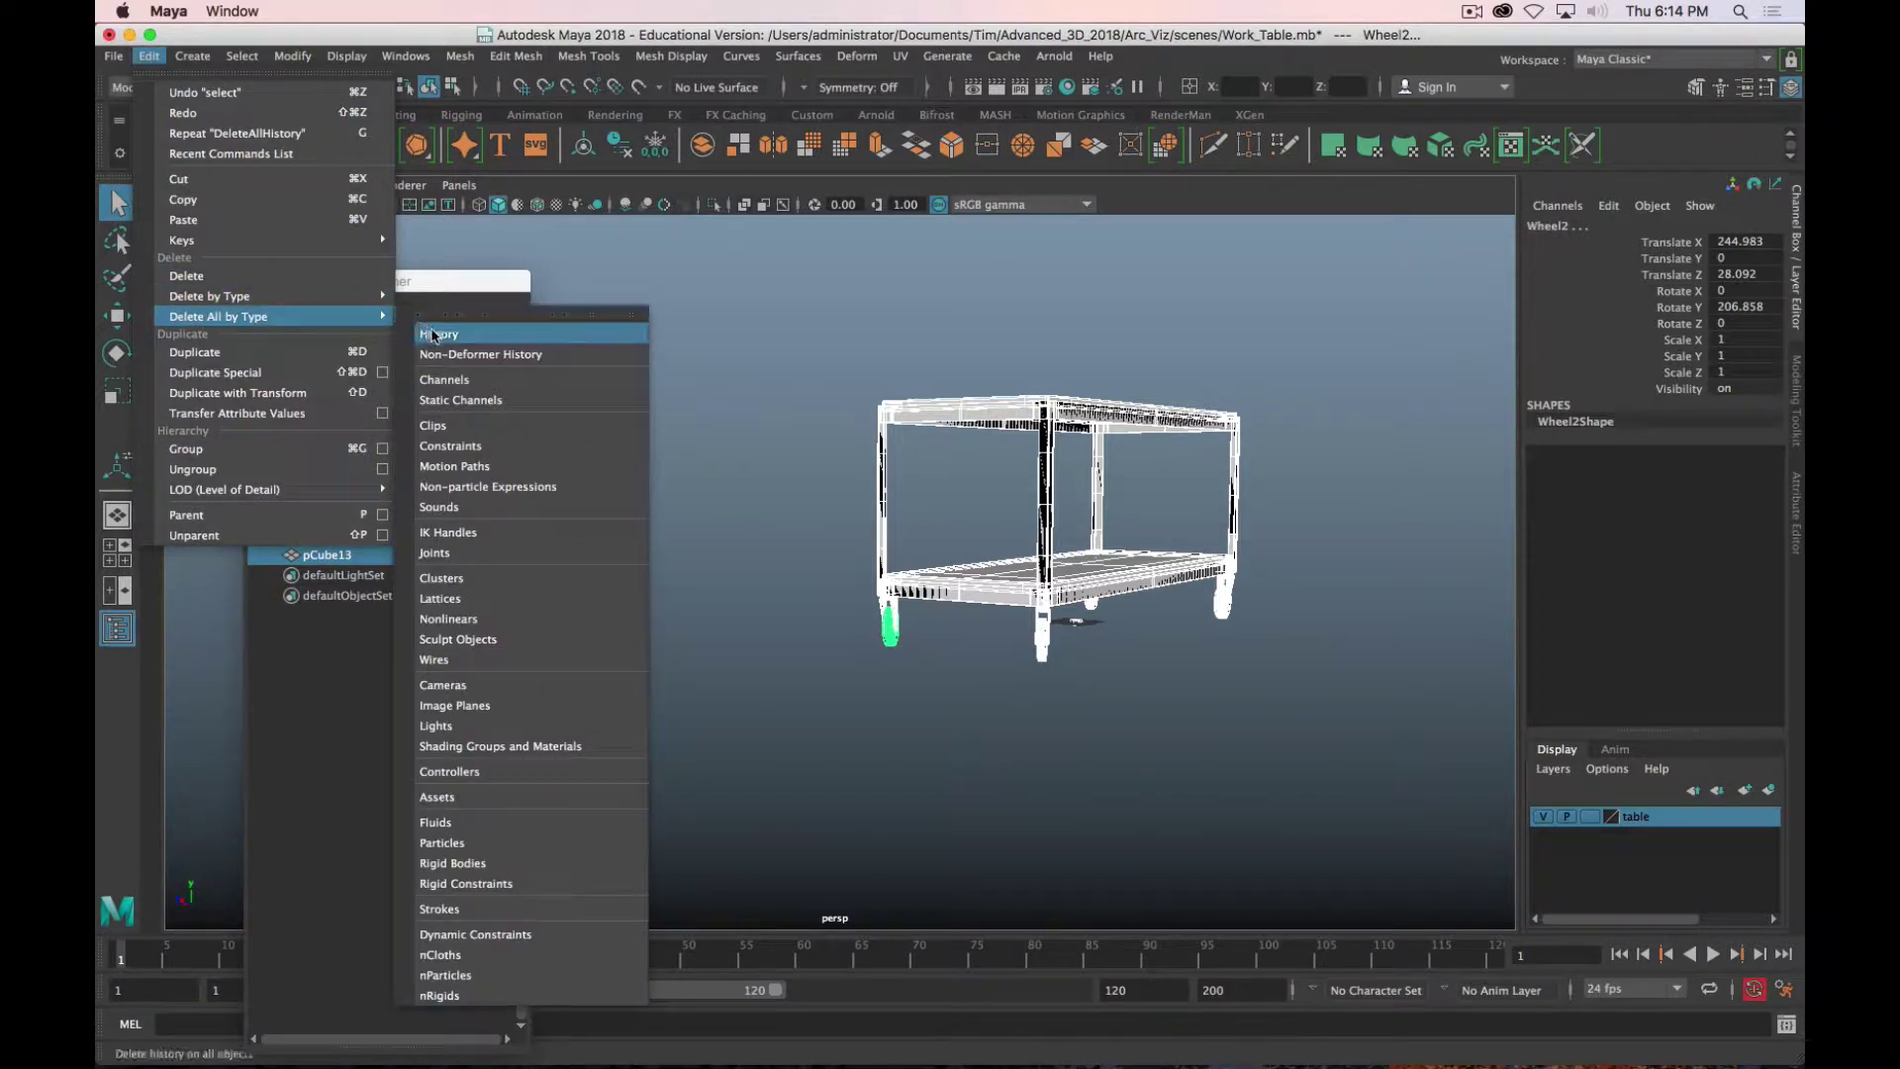
{"action": "left_click", "coordinate": [433, 336]}
{"action": "left_click", "coordinate": [148, 55]}
{"action": "left_click", "coordinate": [478, 337]}
{"action": "left_click", "coordinate": [1168, 630]}
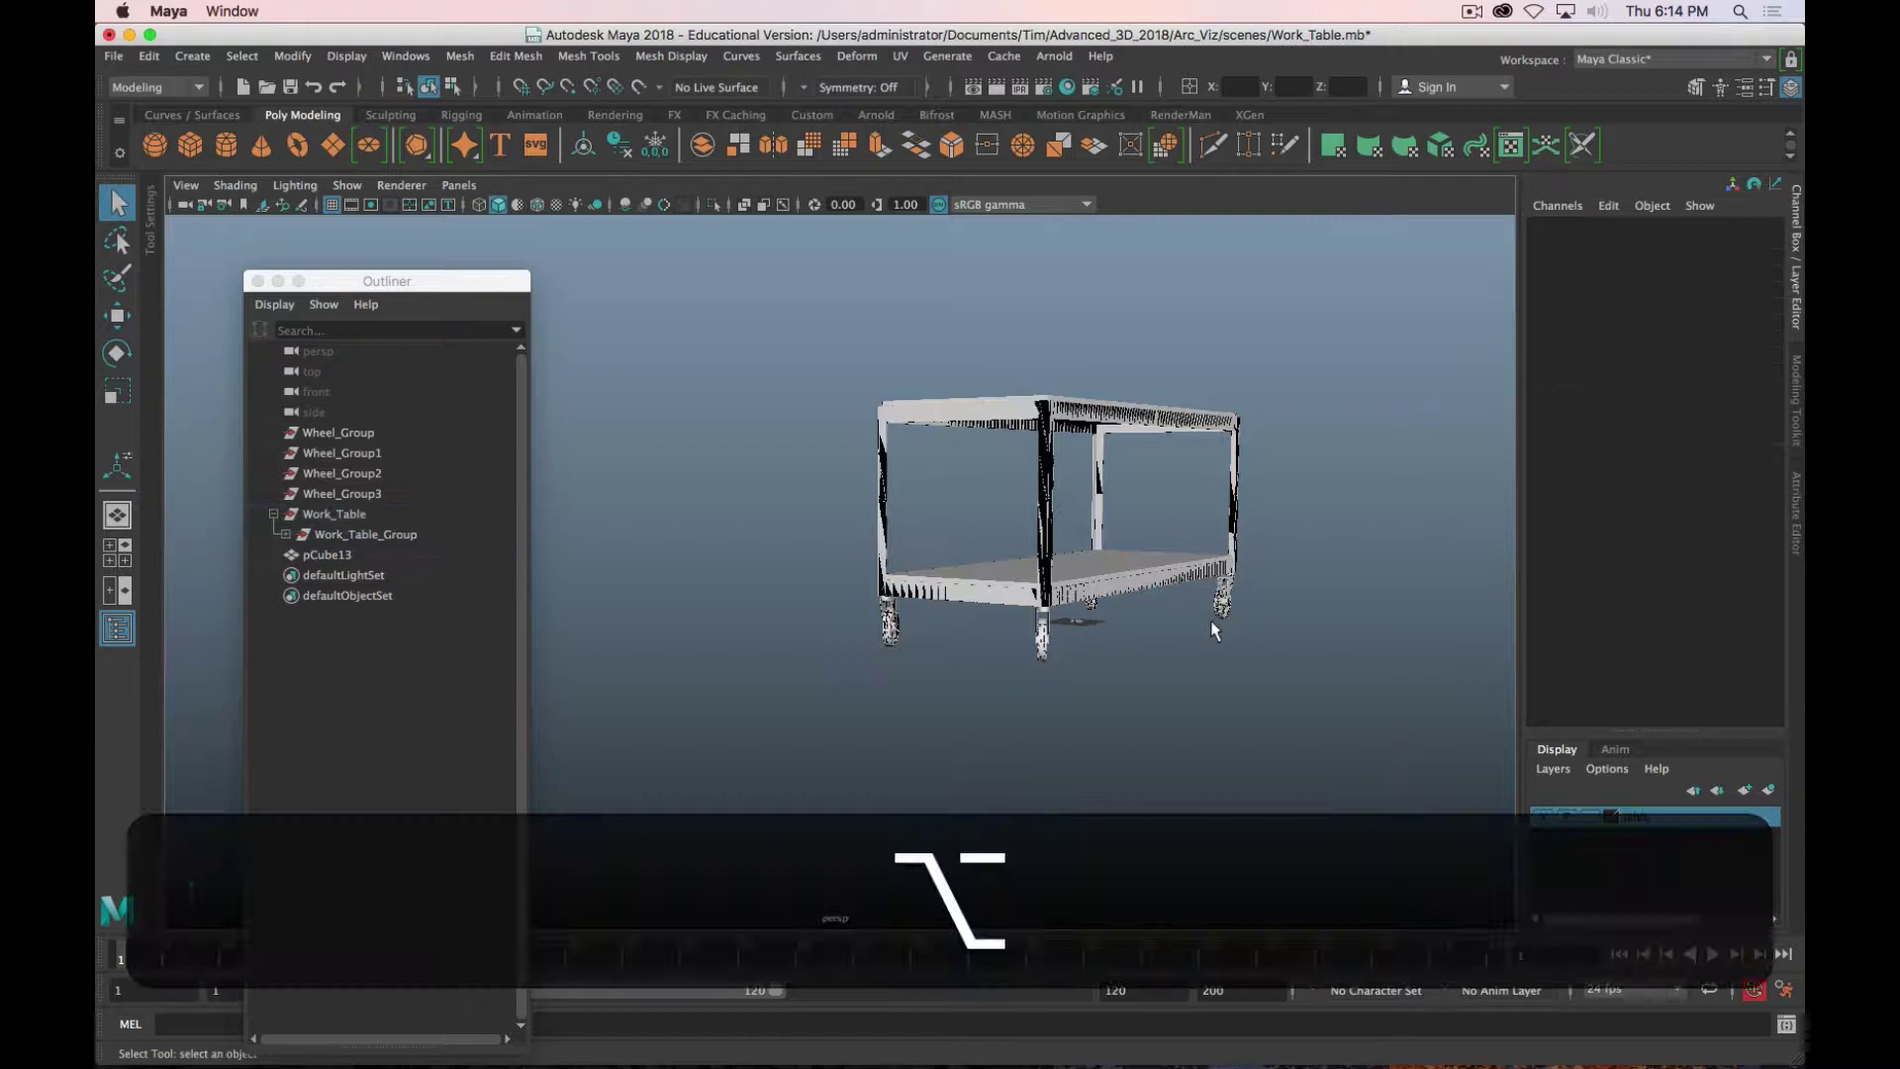
Step: Check the shelf frames, corner posts and casters of the table one by one for remaining construction history inputs
{"action": "left_click_drag", "start_coordinate": [1128, 670], "coordinate": [1051, 566], "text": "alt"}
{"action": "left_click", "coordinate": [1049, 566]}
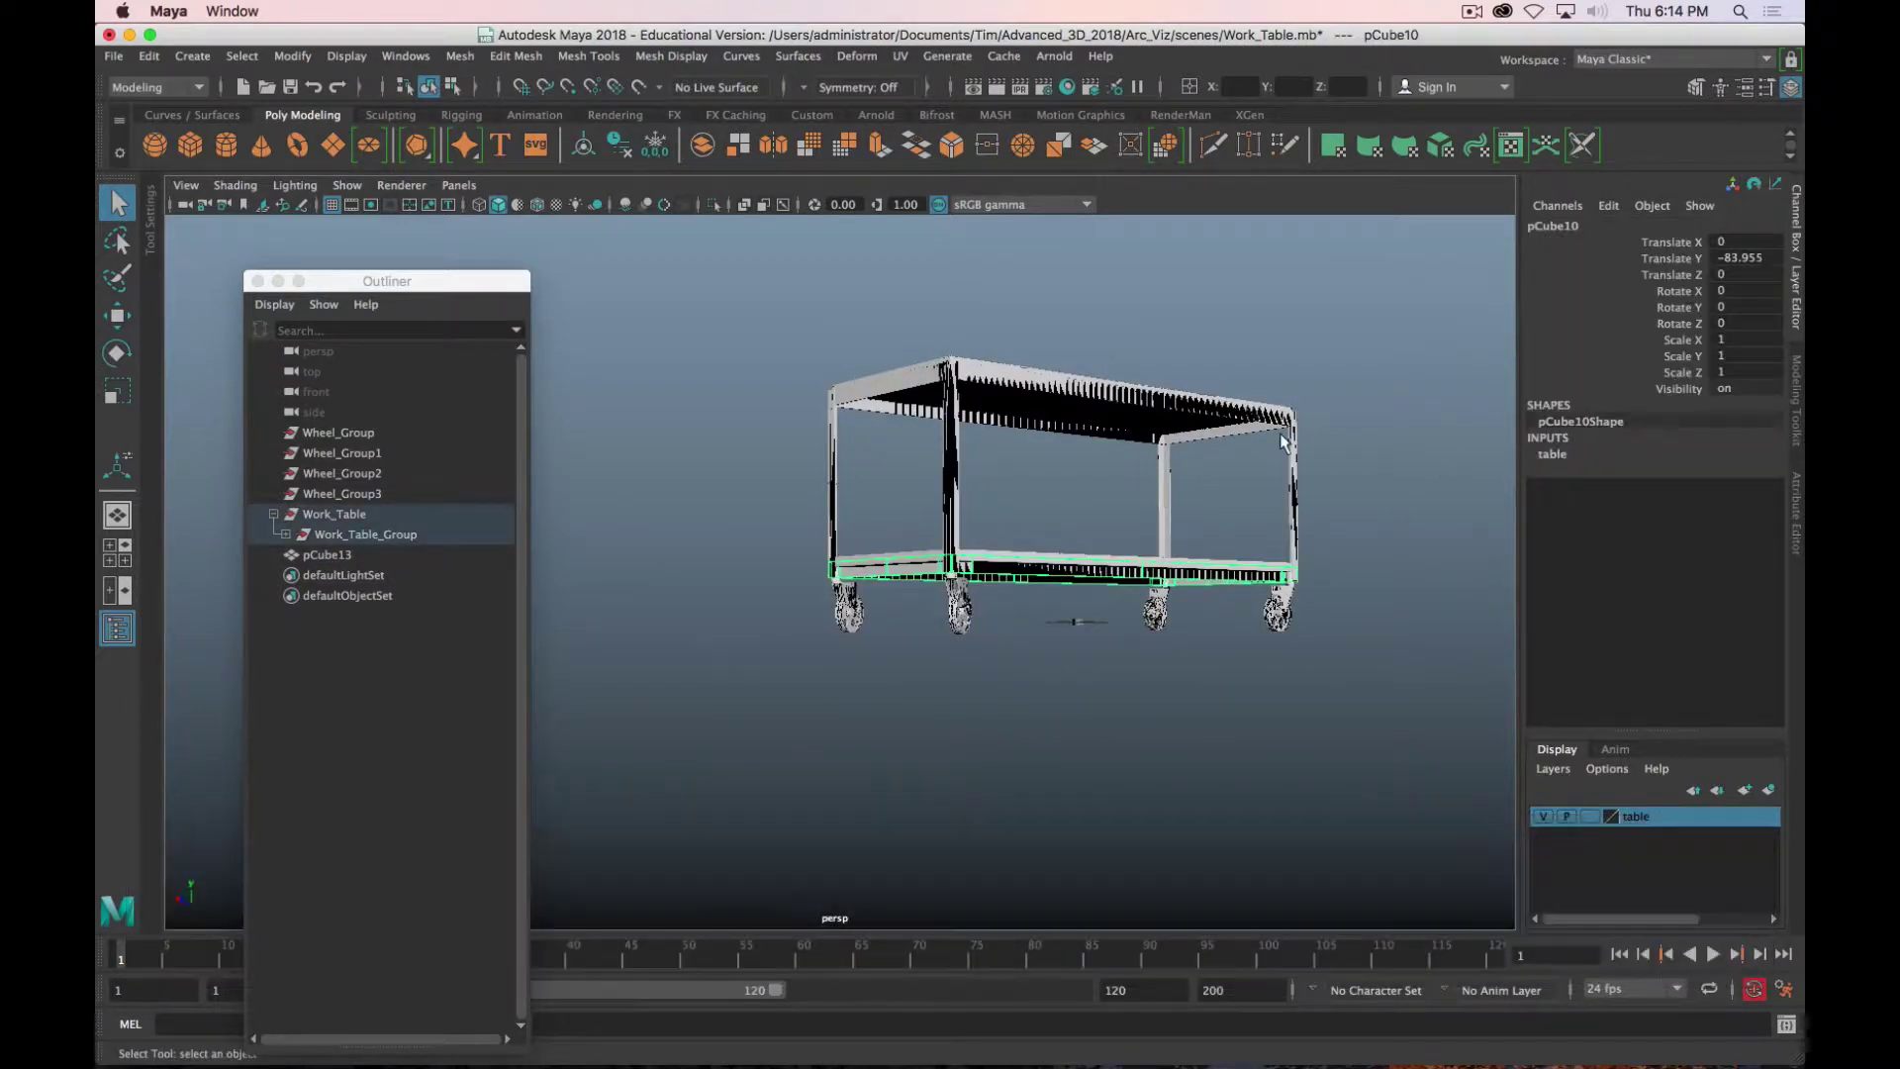
{"action": "left_click", "coordinate": [1394, 501]}
{"action": "left_click", "coordinate": [1252, 433]}
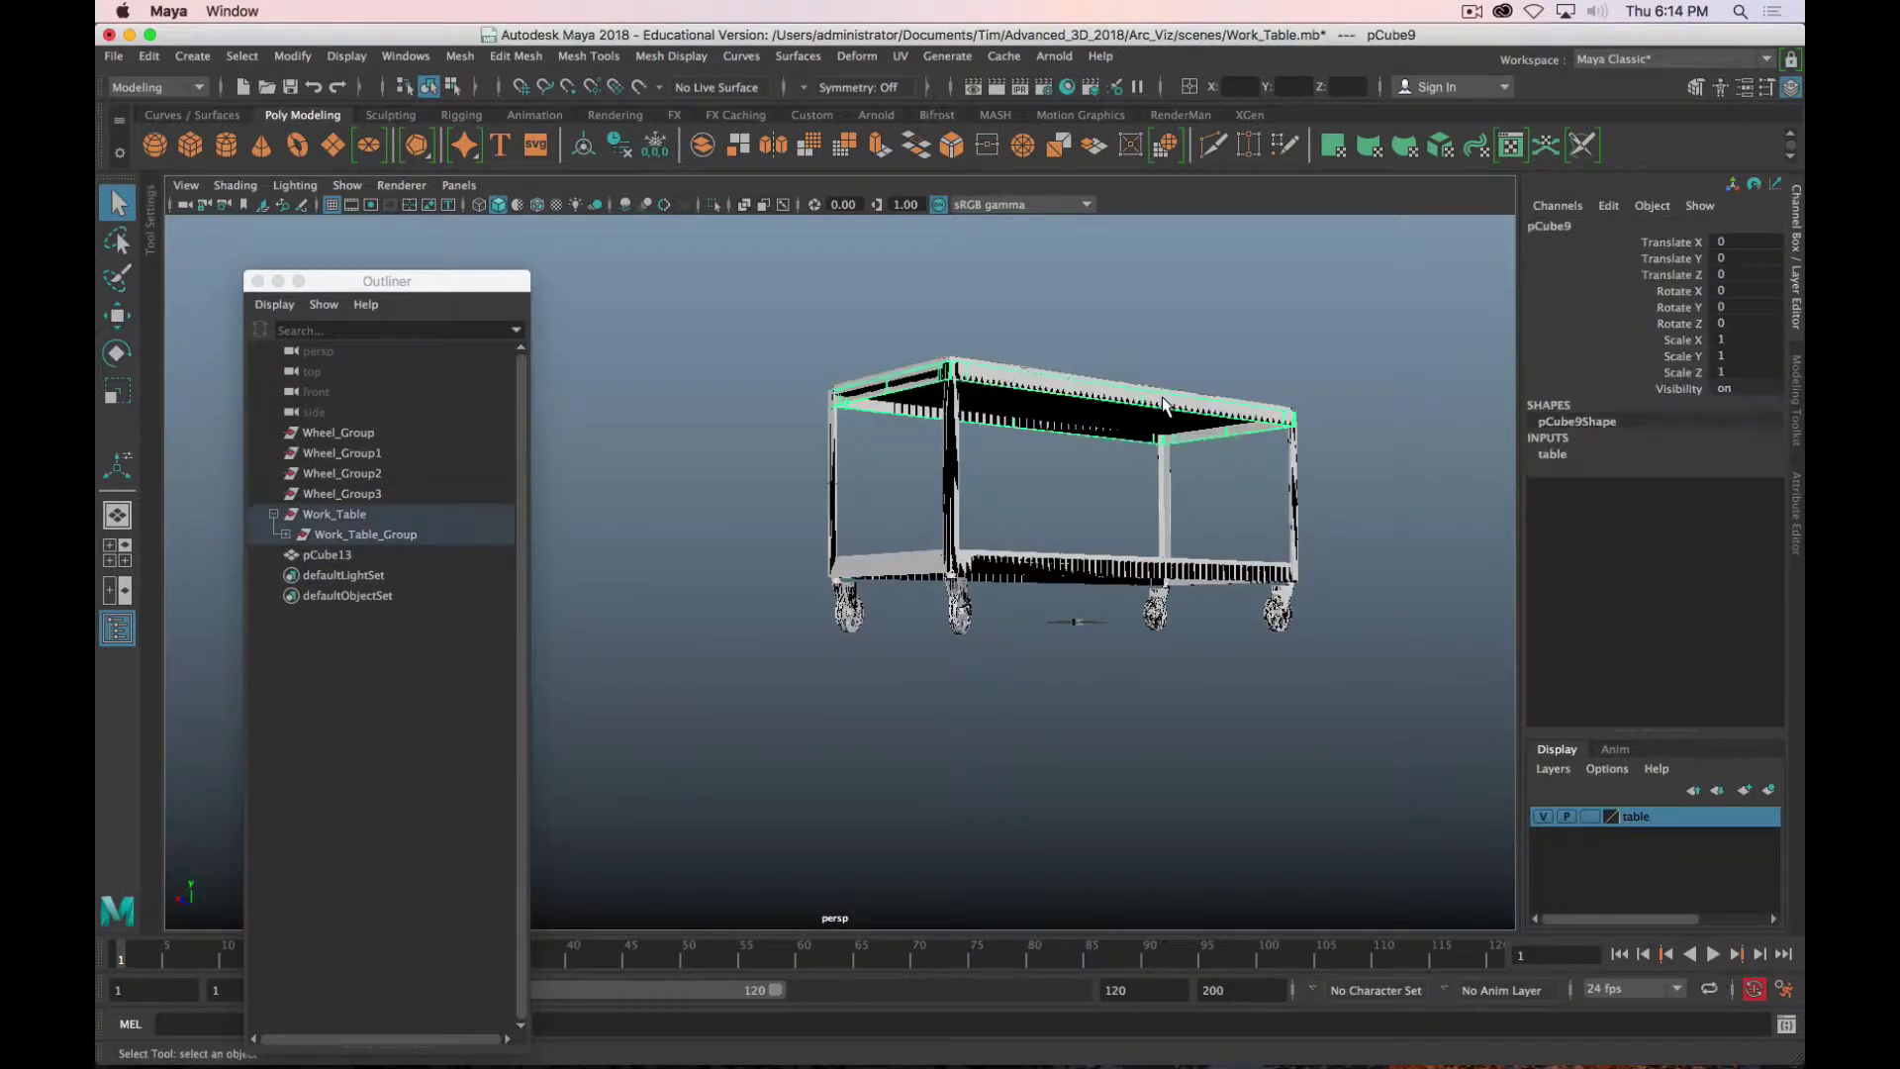
{"action": "left_click", "coordinate": [952, 473]}
{"action": "left_click", "coordinate": [836, 475]}
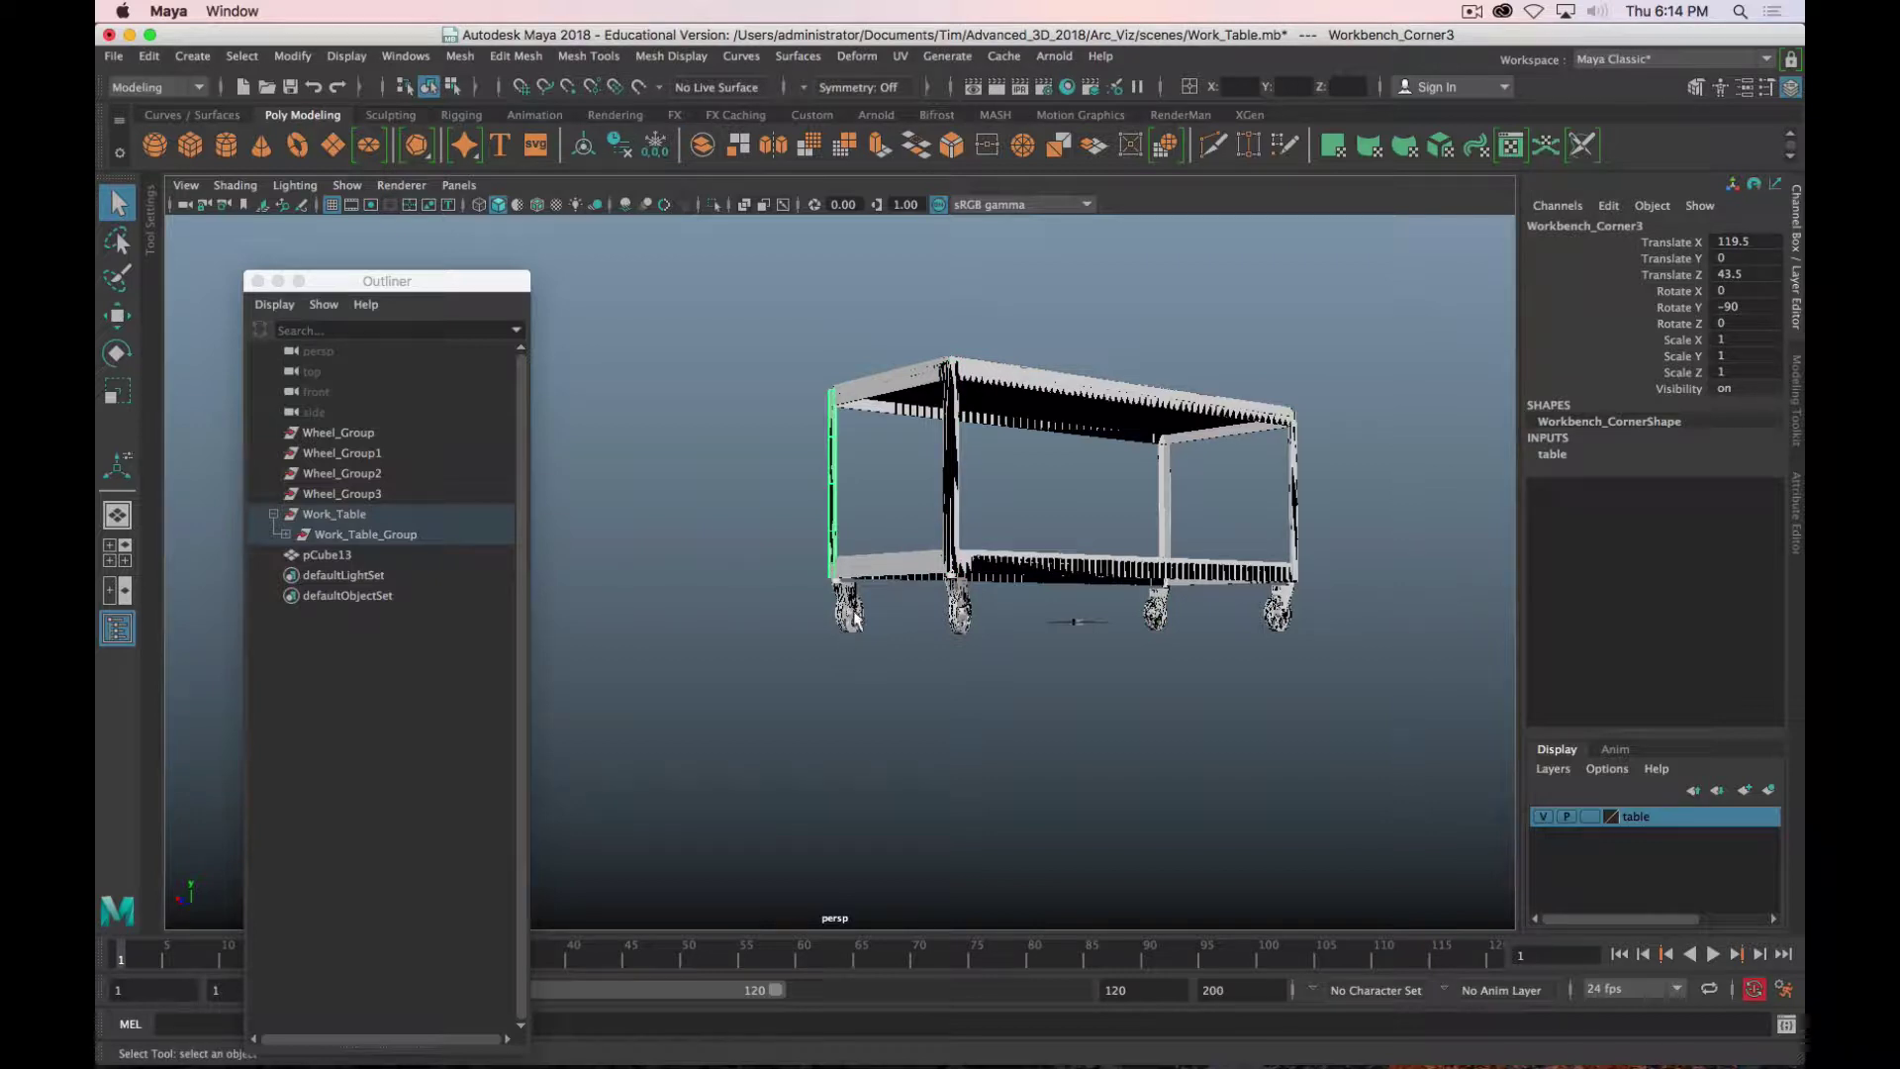
{"action": "left_click", "coordinate": [854, 612]}
{"action": "left_click", "coordinate": [960, 604]}
{"action": "left_click", "coordinate": [962, 619]}
Step: Delete the test cube pCube13 and the four leftover groups Wheel_Group to Wheel_Group3
{"action": "left_click", "coordinate": [1079, 623]}
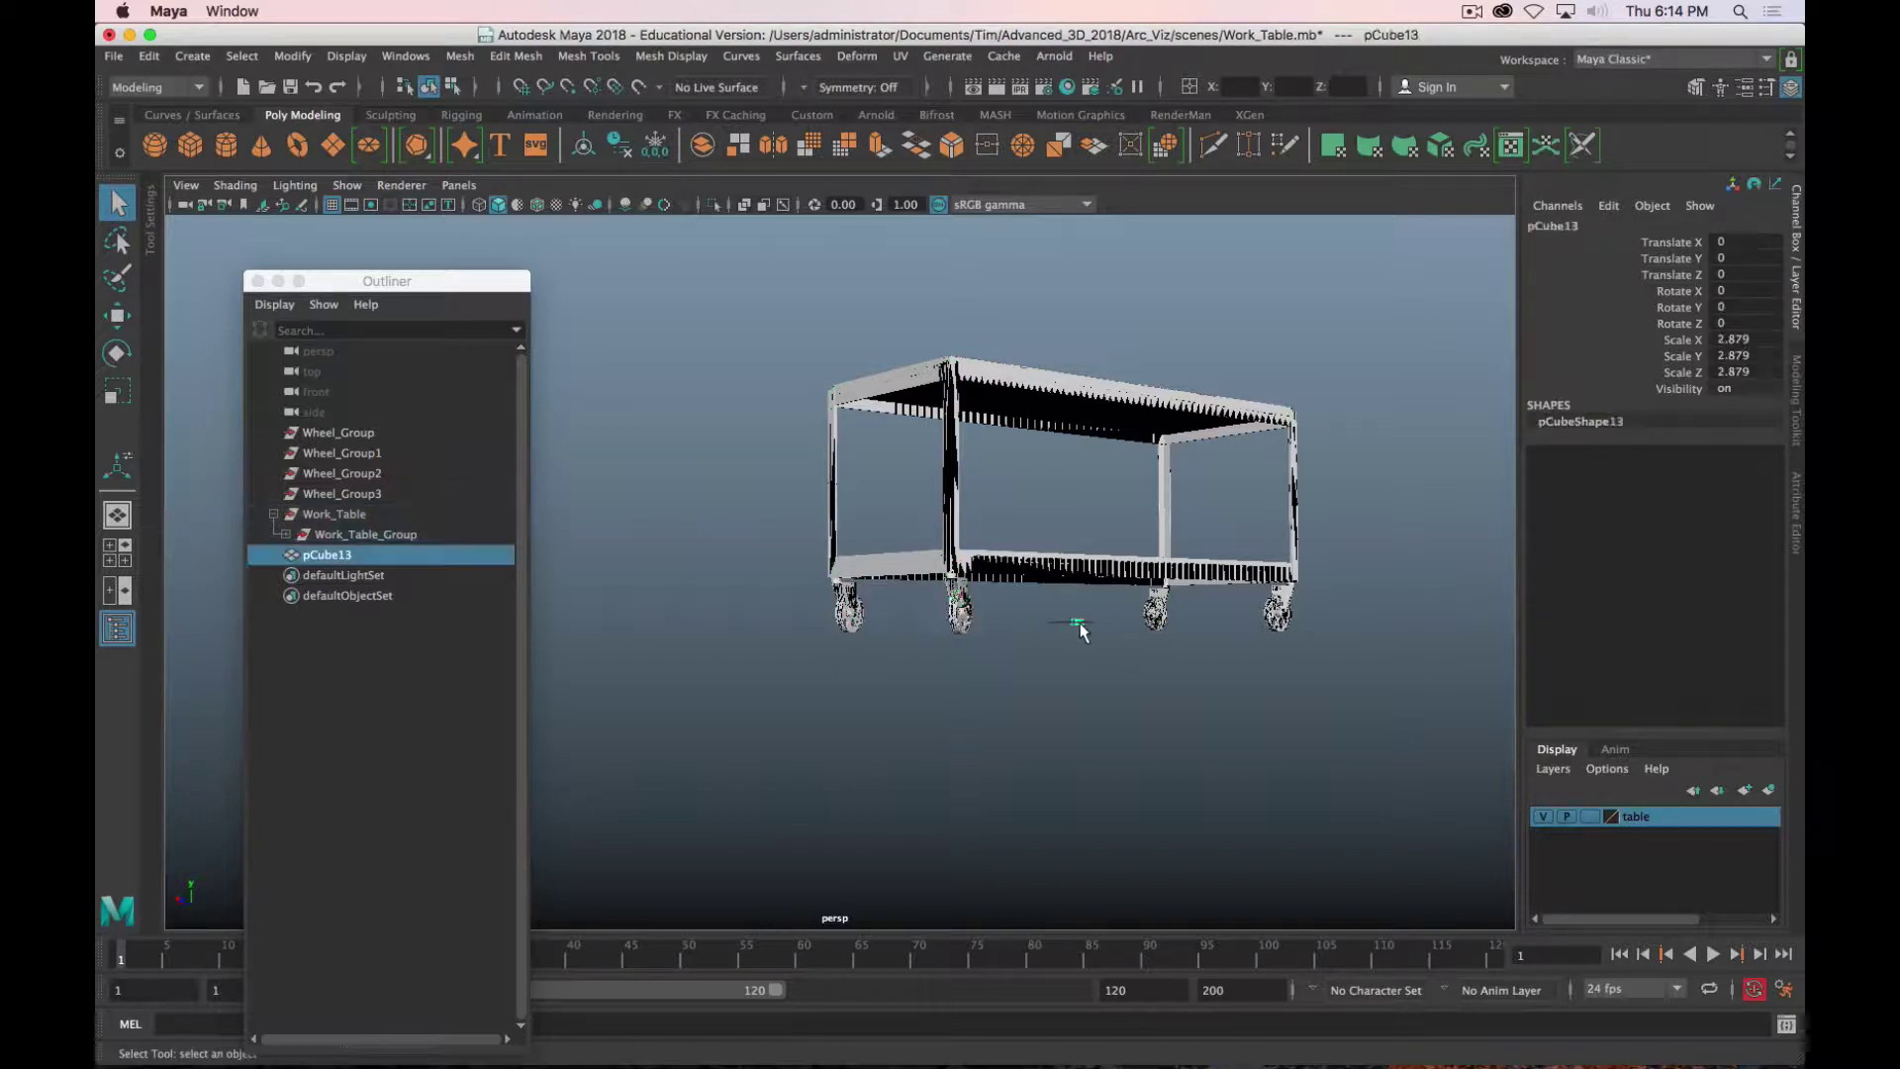
{"action": "key", "text": "Delete"}
{"action": "left_click_drag", "start_coordinate": [1081, 632], "coordinate": [455, 526], "text": "alt"}
{"action": "left_click", "coordinate": [379, 495]}
{"action": "left_click", "coordinate": [347, 433], "text": "shift"}
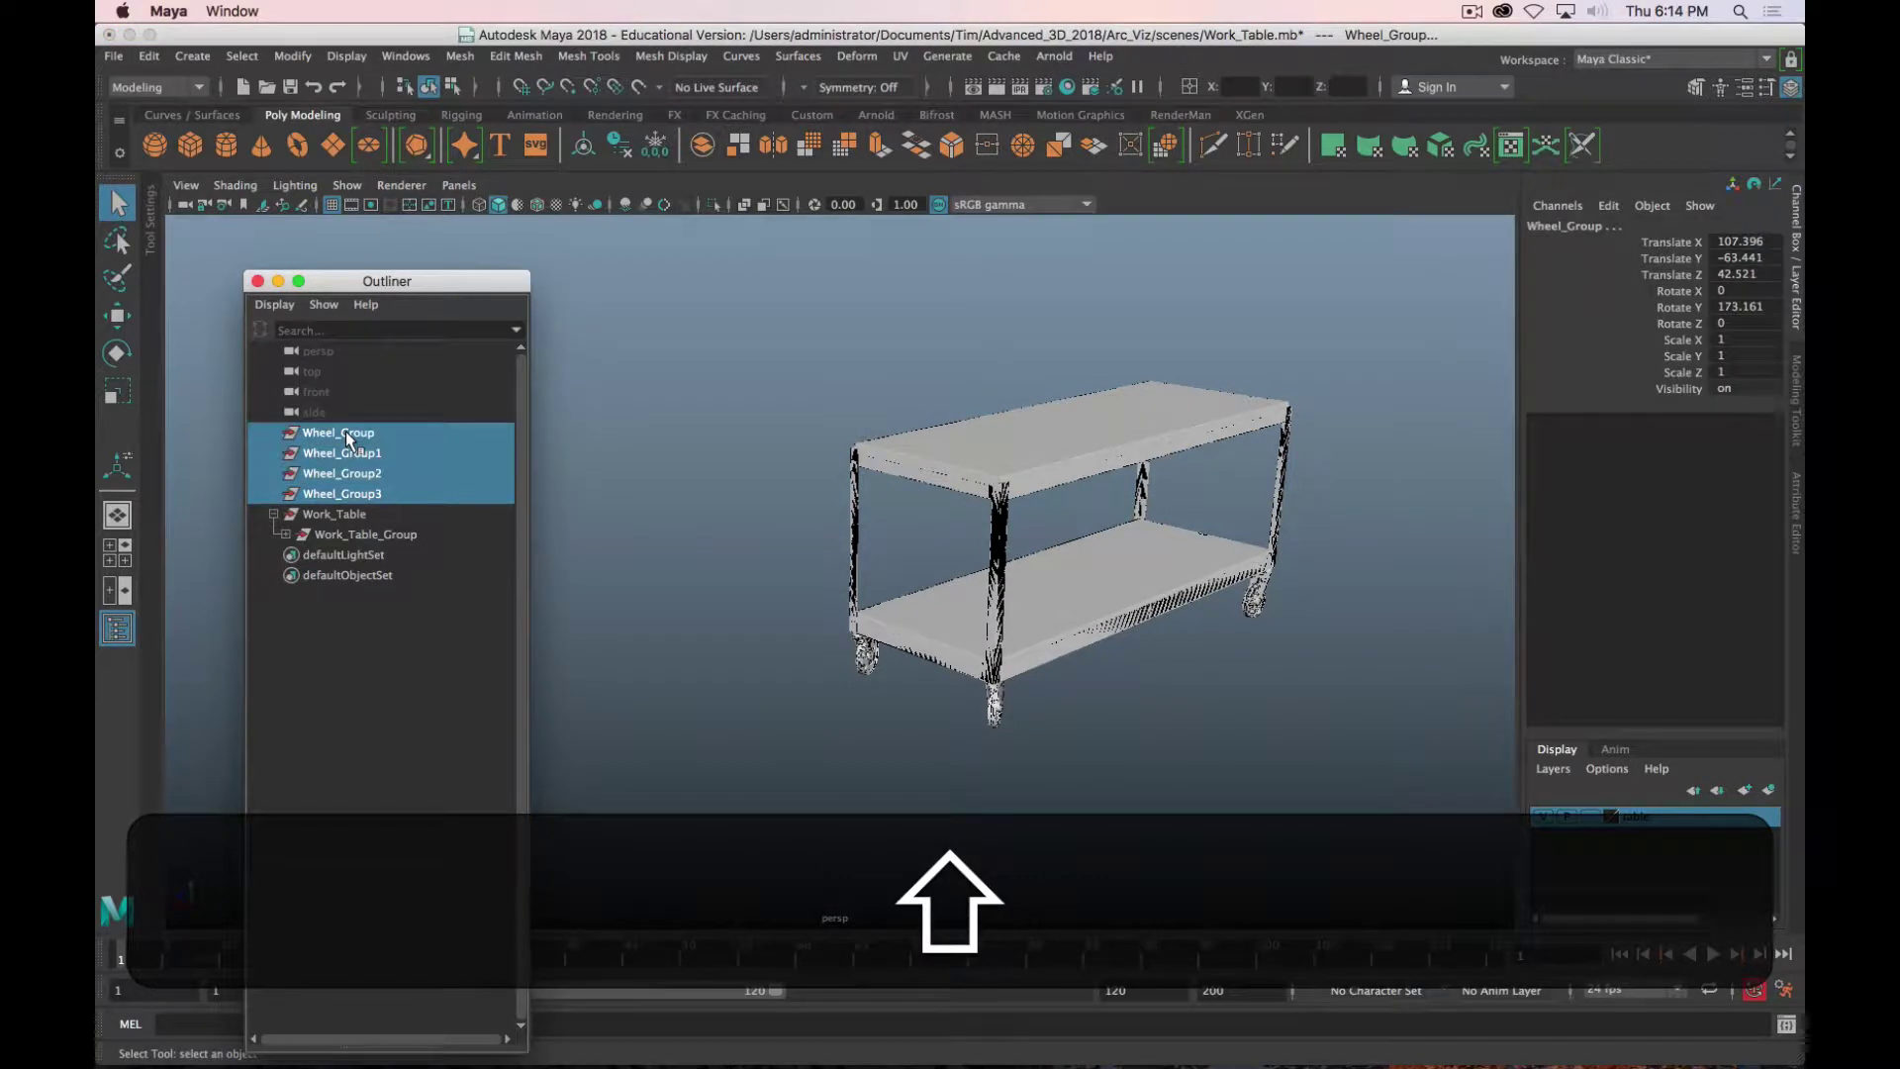
{"action": "key", "text": "BackSpace"}
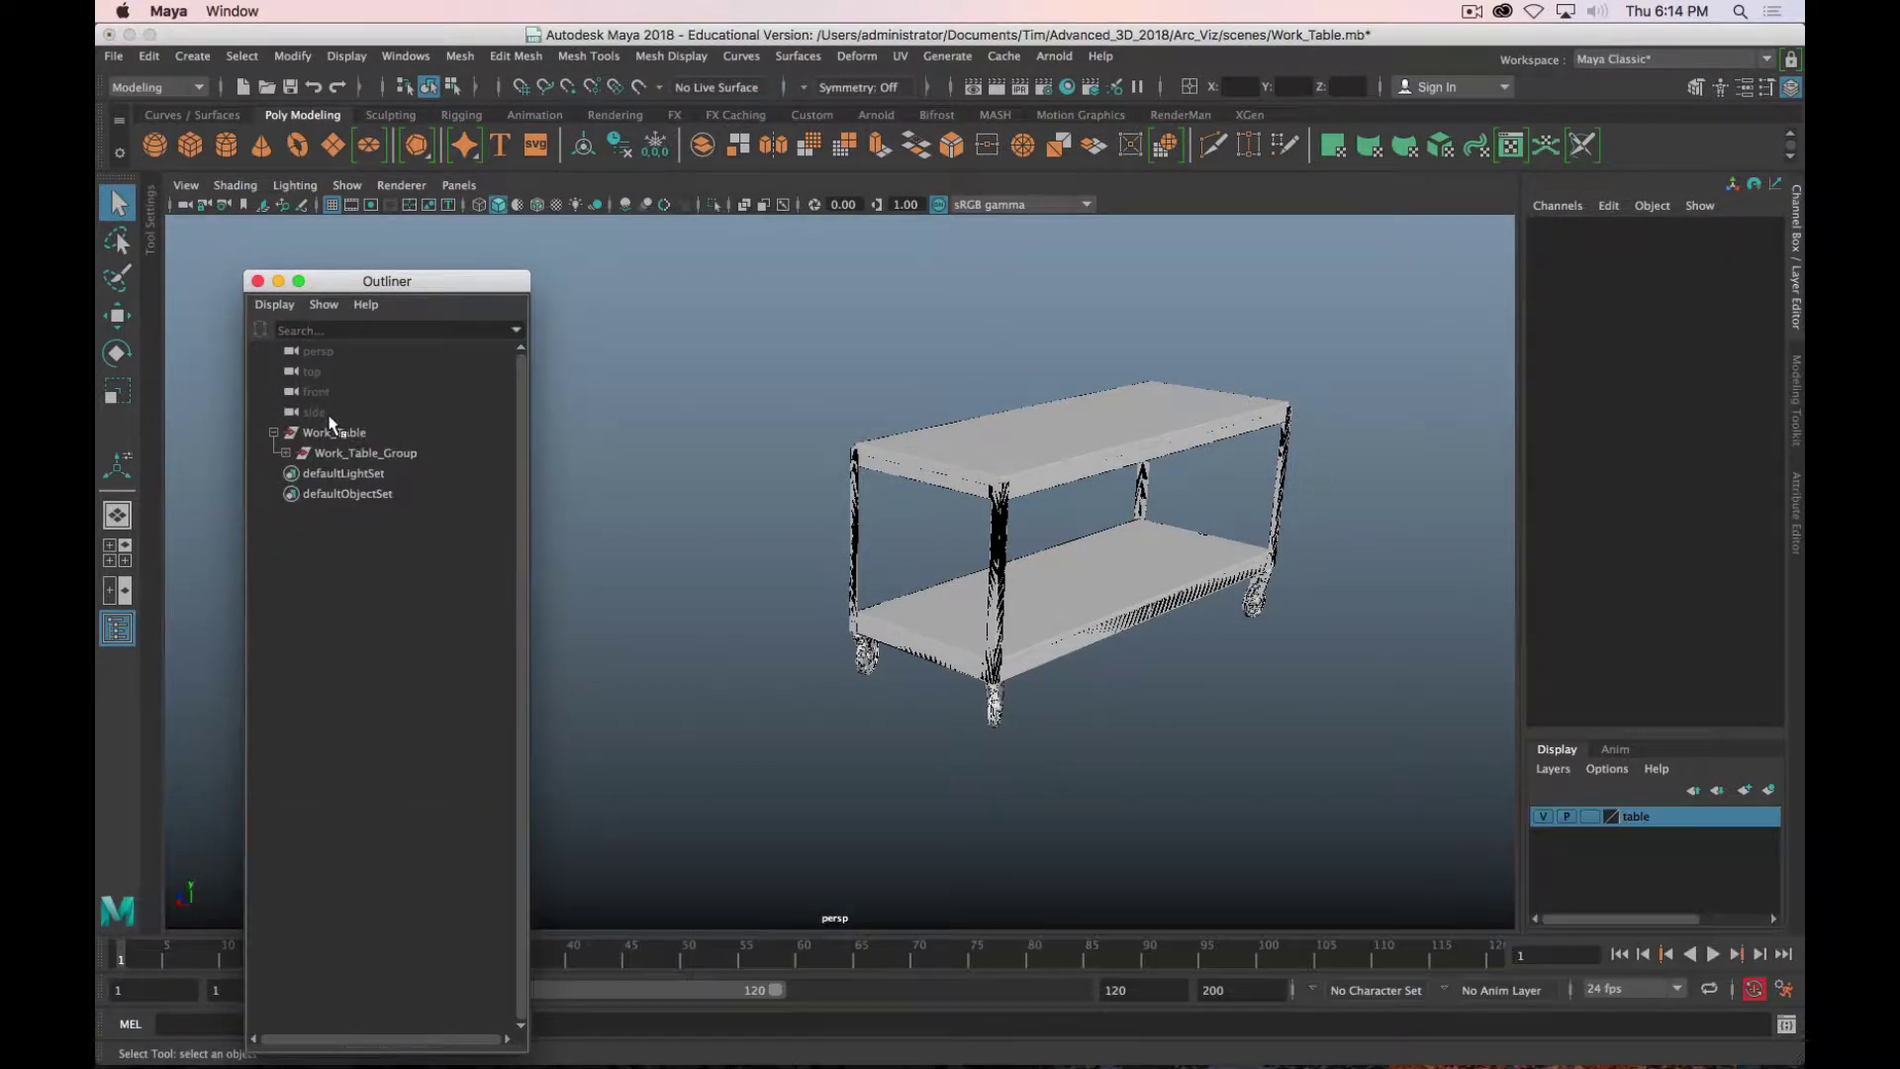
Step: Select the Work_Table group, examine the table from a low angle and expand Work_Table_Group in the Outliner
{"action": "left_click", "coordinate": [339, 432]}
{"action": "left_click_drag", "start_coordinate": [954, 742], "coordinate": [1010, 651], "text": "alt"}
{"action": "right_click_drag", "start_coordinate": [1009, 650], "coordinate": [1082, 642], "text": "alt"}
{"action": "left_click_drag", "start_coordinate": [1082, 642], "coordinate": [1038, 649], "text": "alt"}
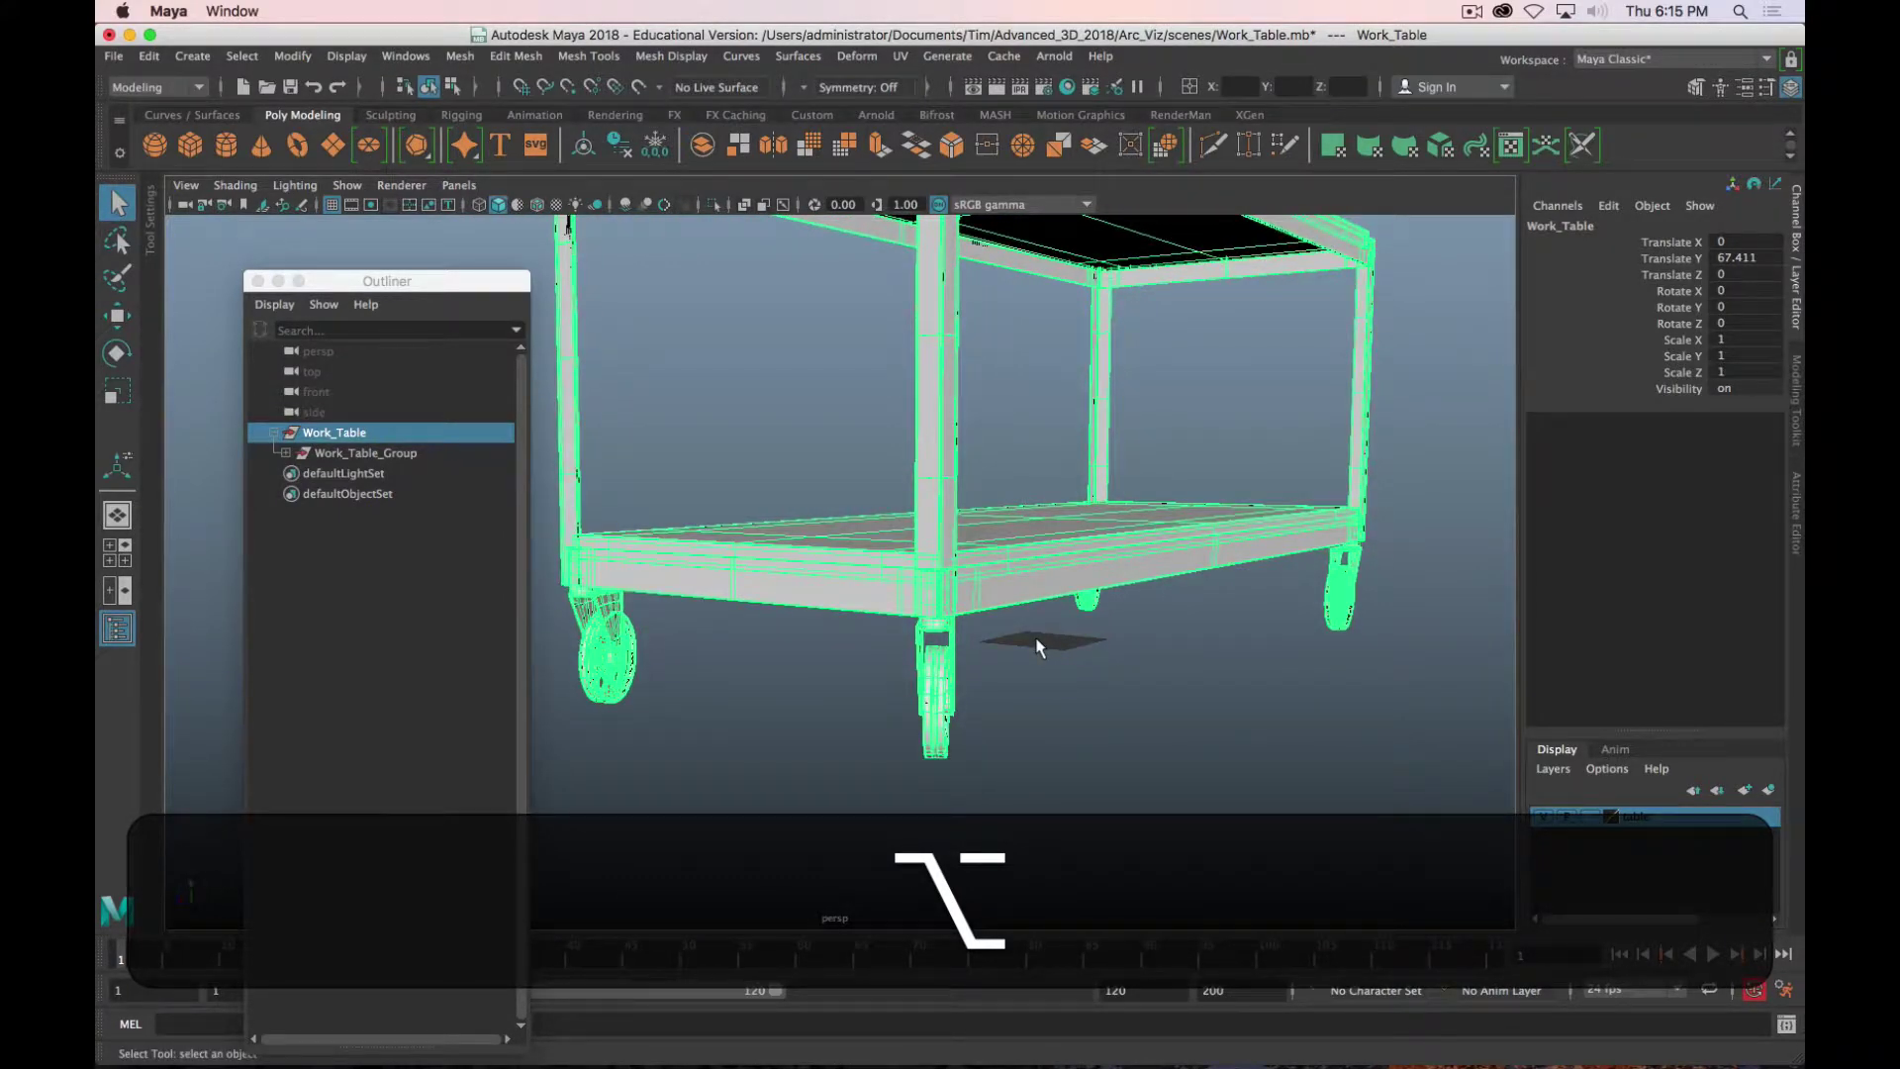
{"action": "left_click", "coordinate": [286, 453], "text": "shift"}
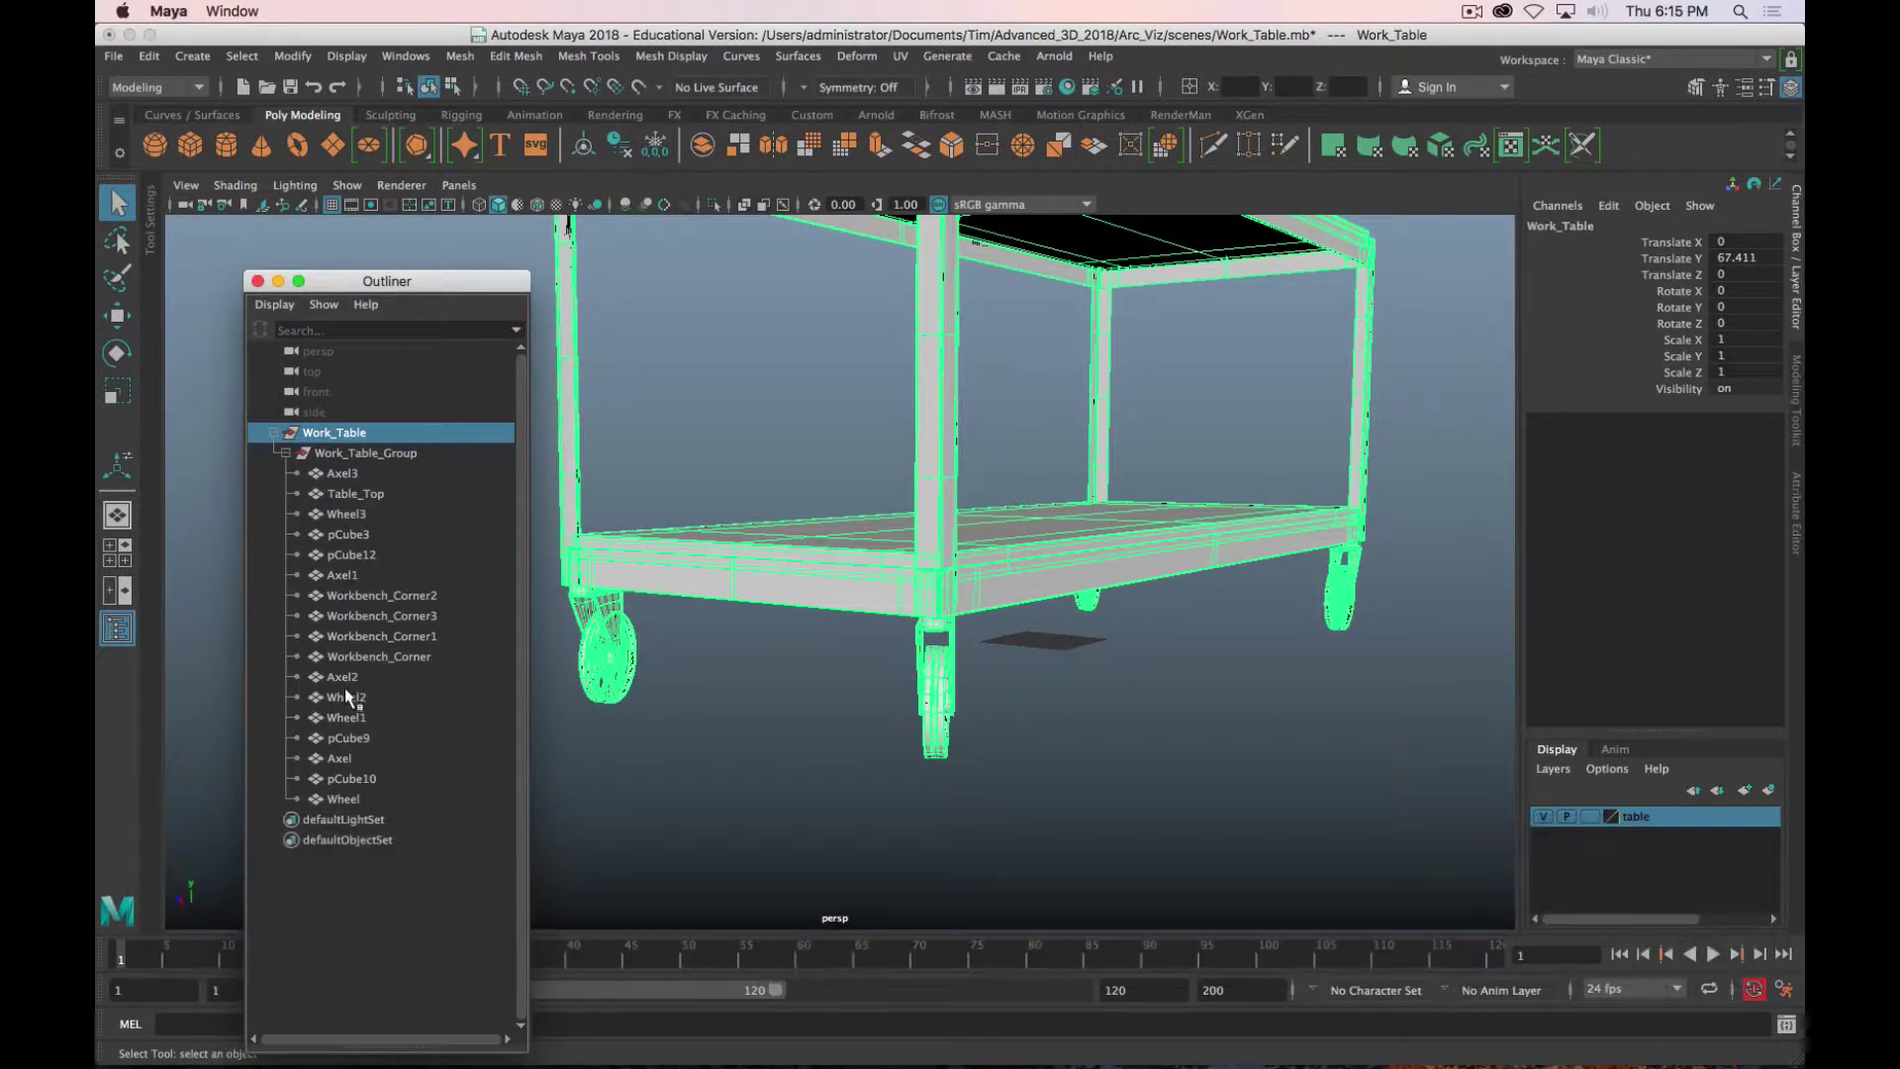
Step: Check which table part each entry inside Work_Table_Group stands for, from wheels and corners to Table_Top, and what both parent groups contain
{"action": "left_click", "coordinate": [346, 696]}
{"action": "left_click", "coordinate": [351, 740]}
{"action": "scroll", "coordinate": [924, 665], "scroll_direction": "down", "scroll_amount": 5}
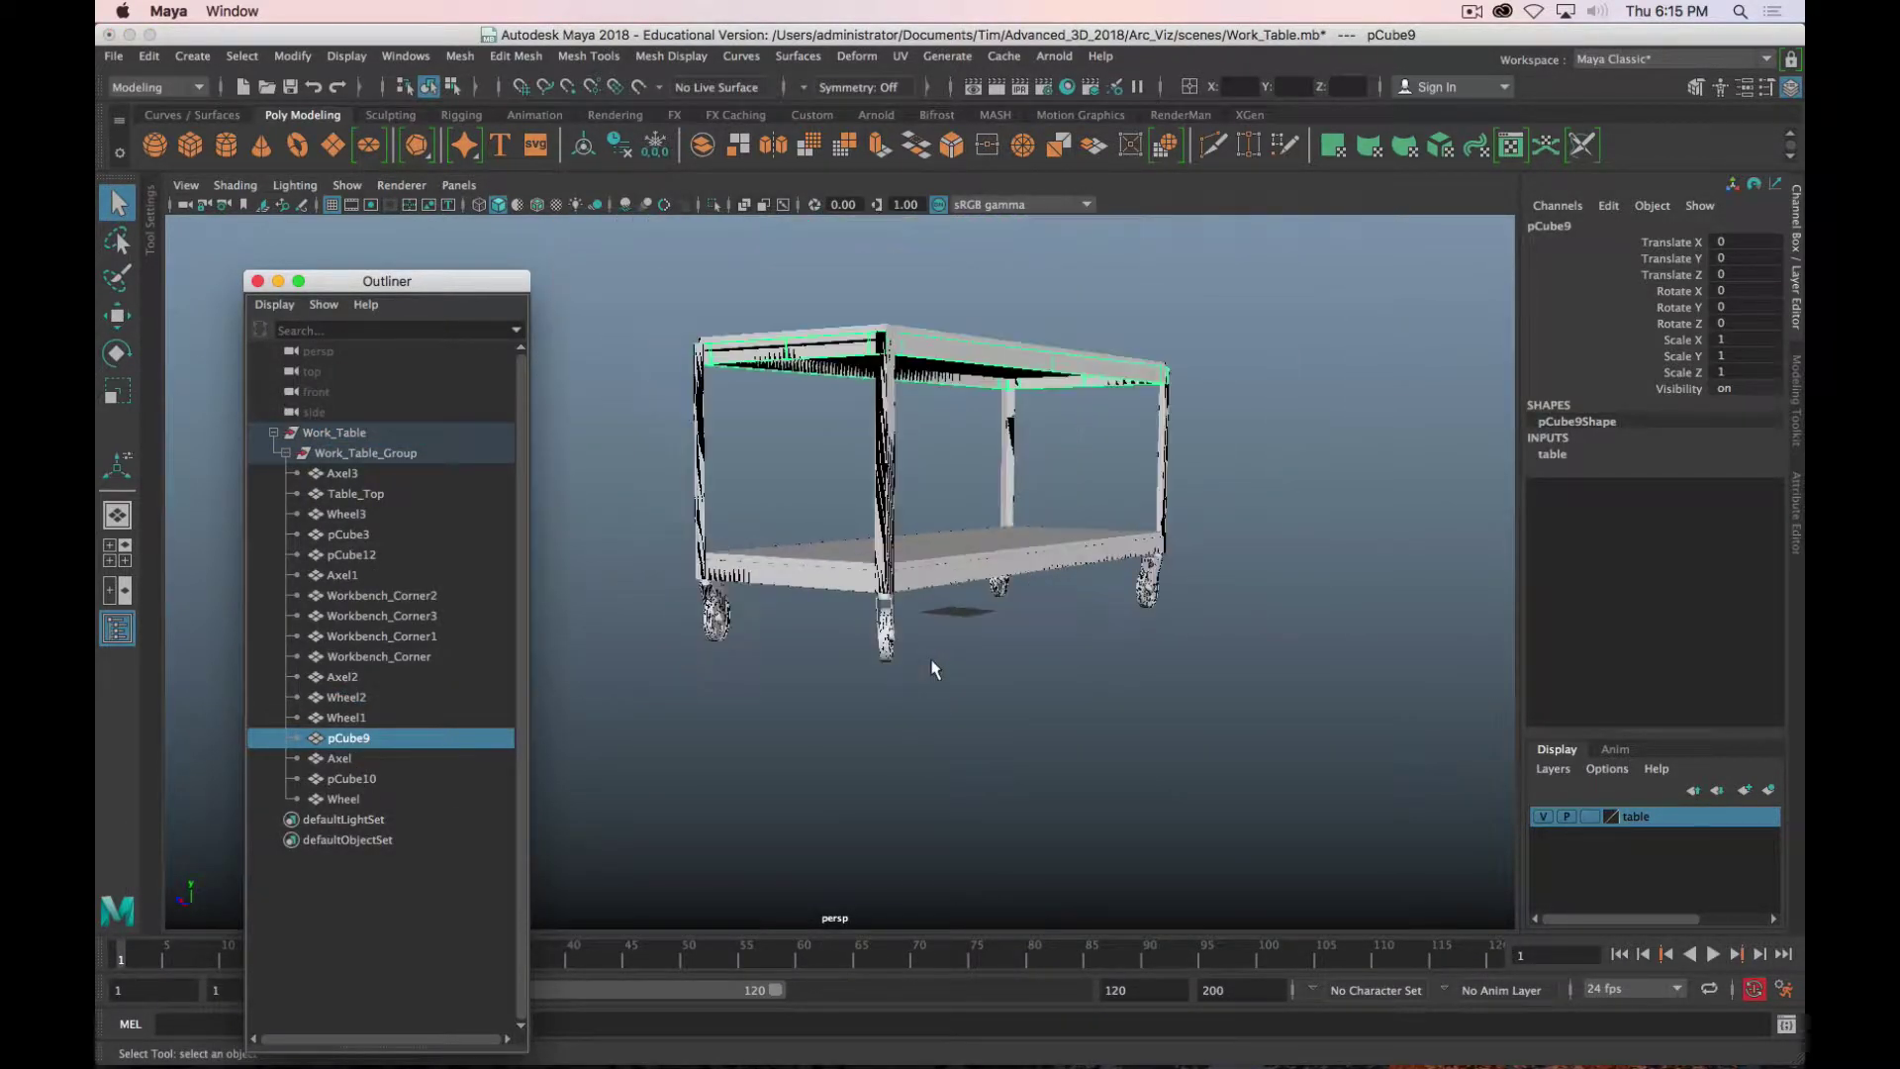
{"action": "left_click_drag", "start_coordinate": [934, 666], "coordinate": [557, 715], "text": "alt"}
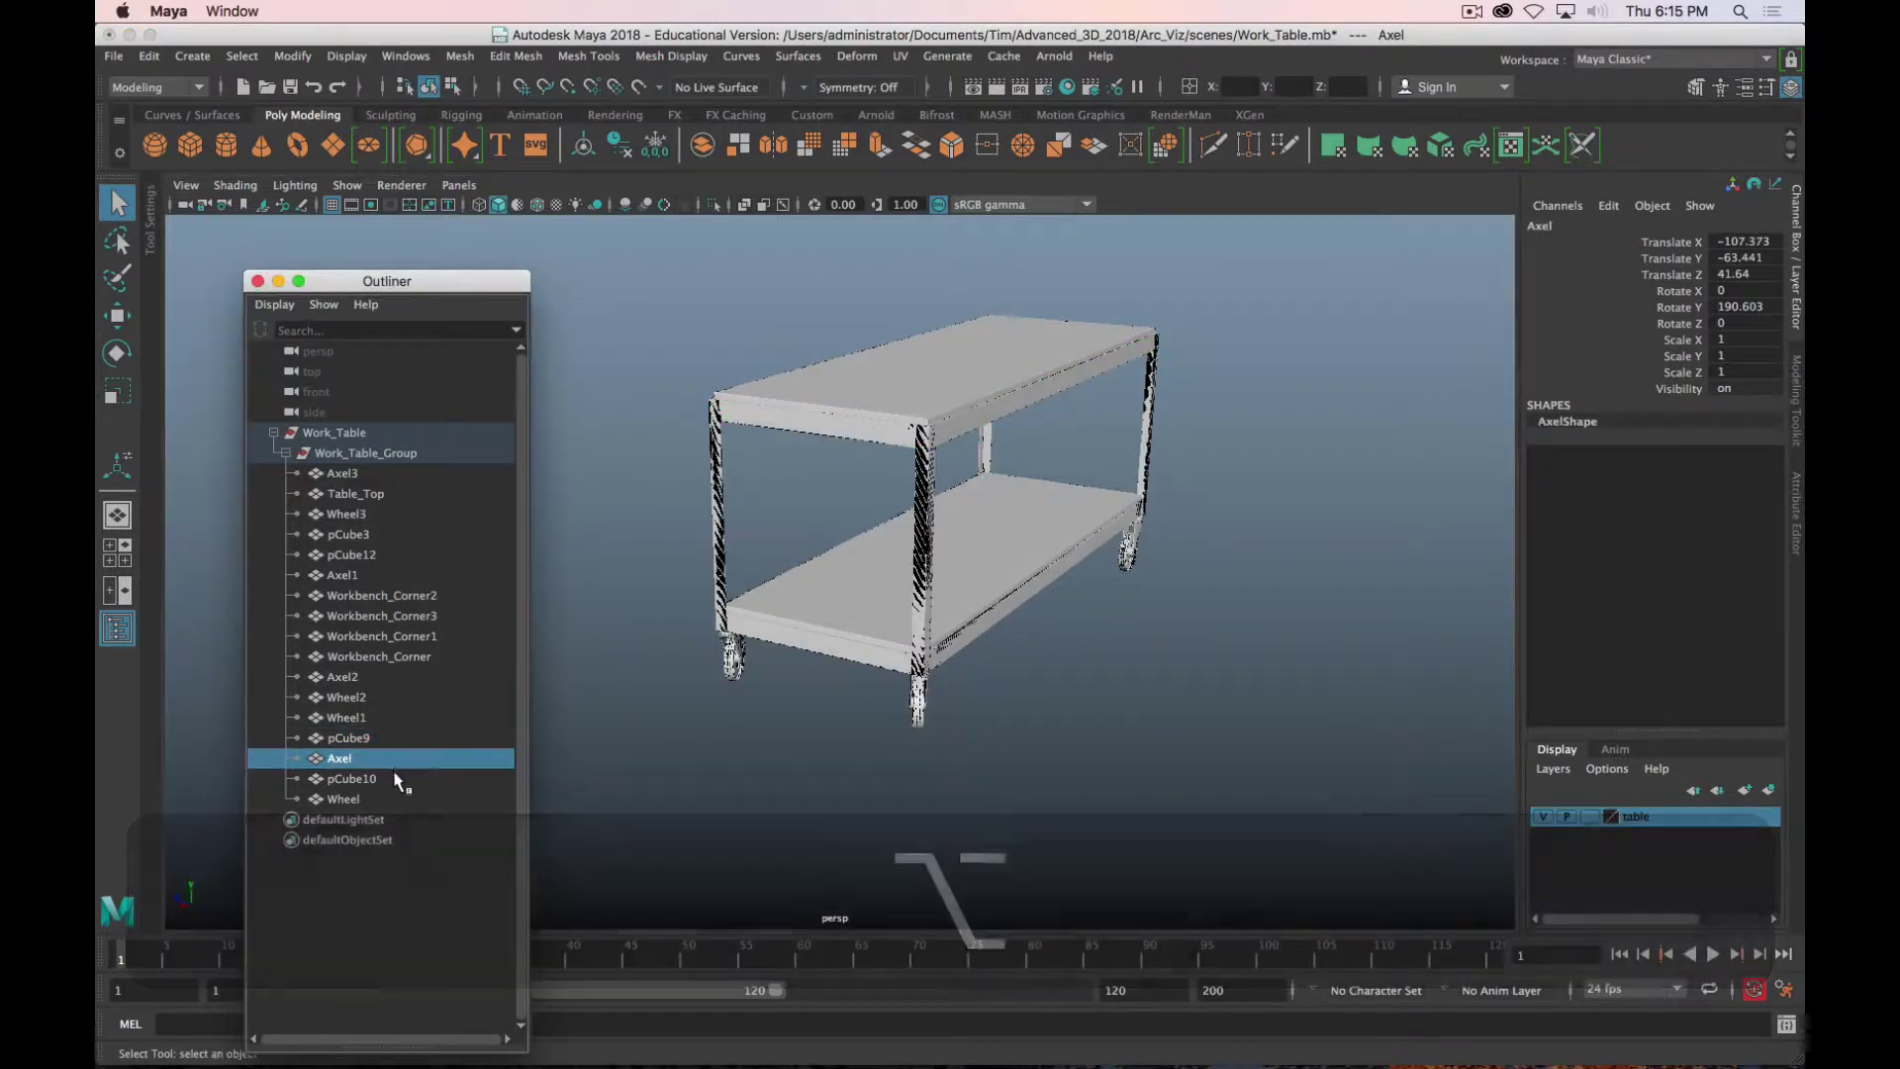
{"action": "left_click", "coordinate": [390, 779]}
{"action": "left_click", "coordinate": [384, 797]}
{"action": "left_click", "coordinate": [366, 656]}
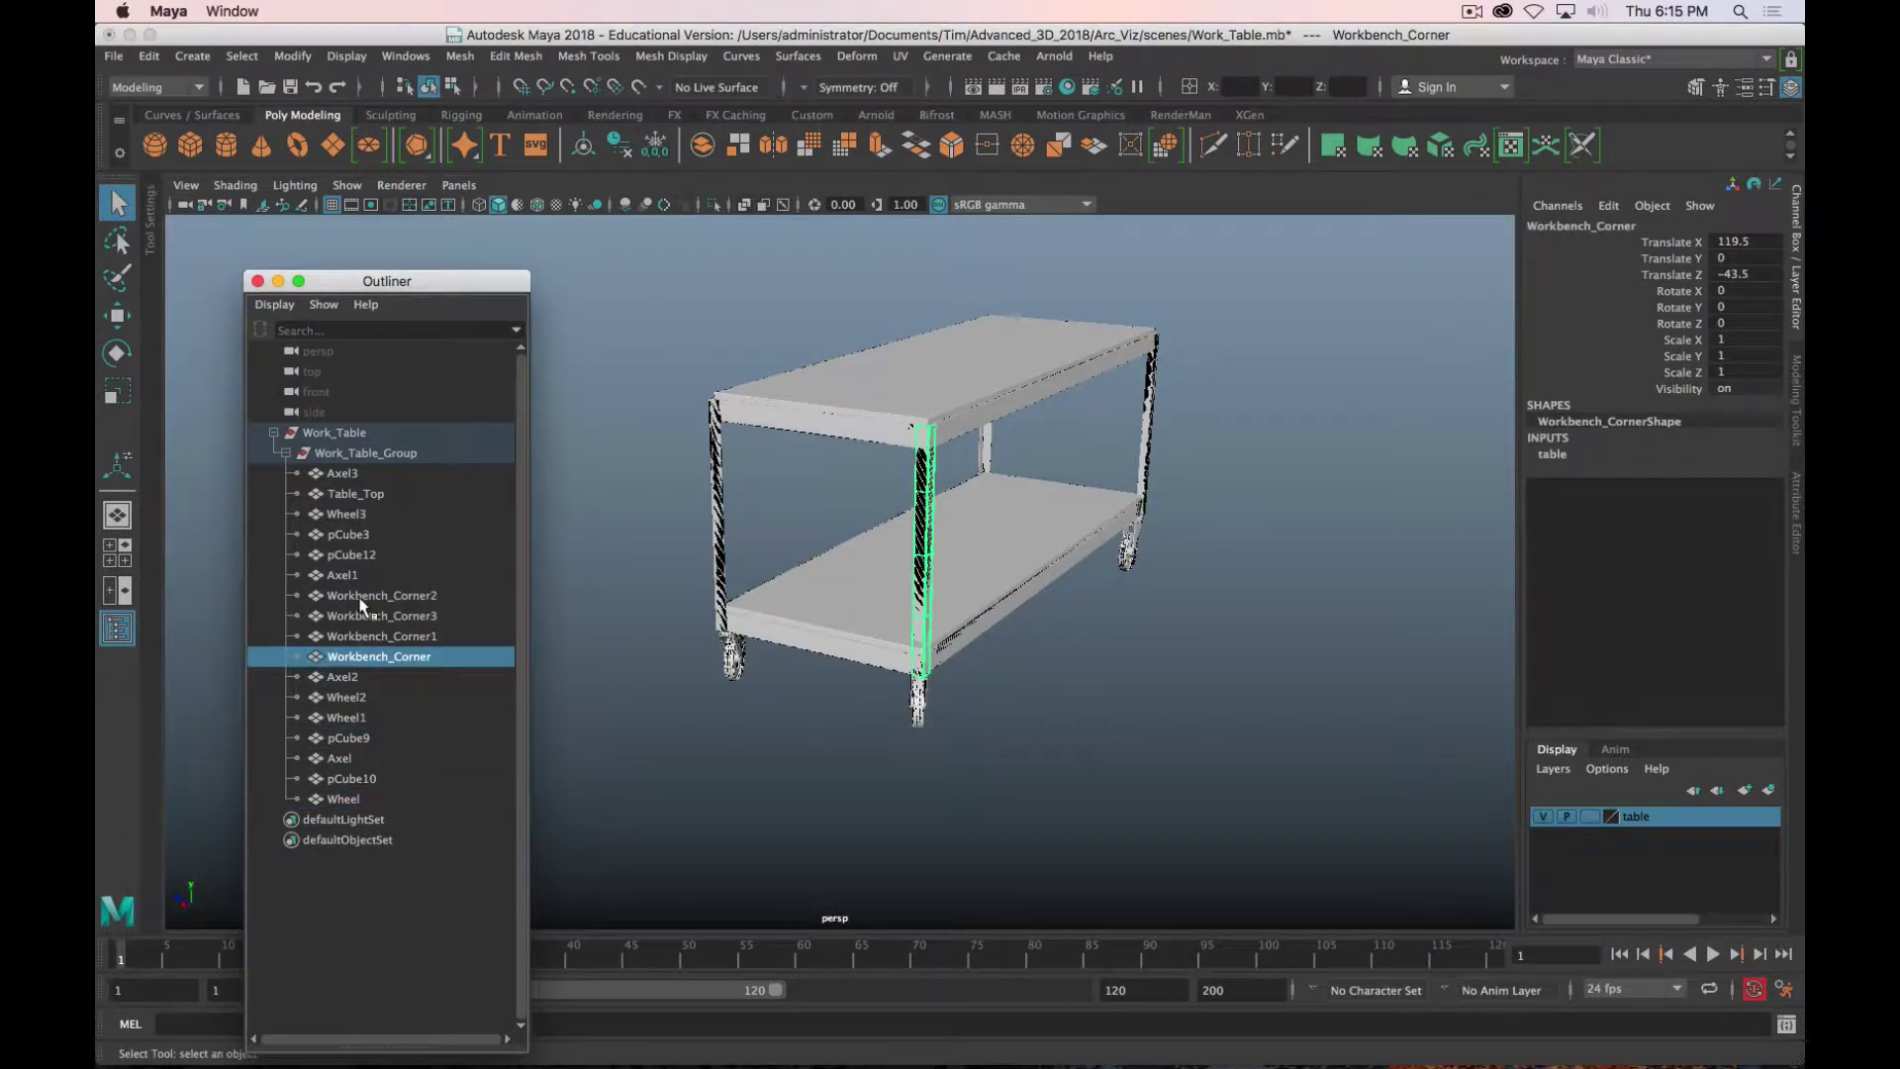
{"action": "left_click", "coordinate": [366, 595]}
{"action": "left_click", "coordinate": [361, 554]}
{"action": "left_click", "coordinate": [354, 534]}
{"action": "left_click", "coordinate": [351, 513]}
{"action": "left_click", "coordinate": [352, 493]}
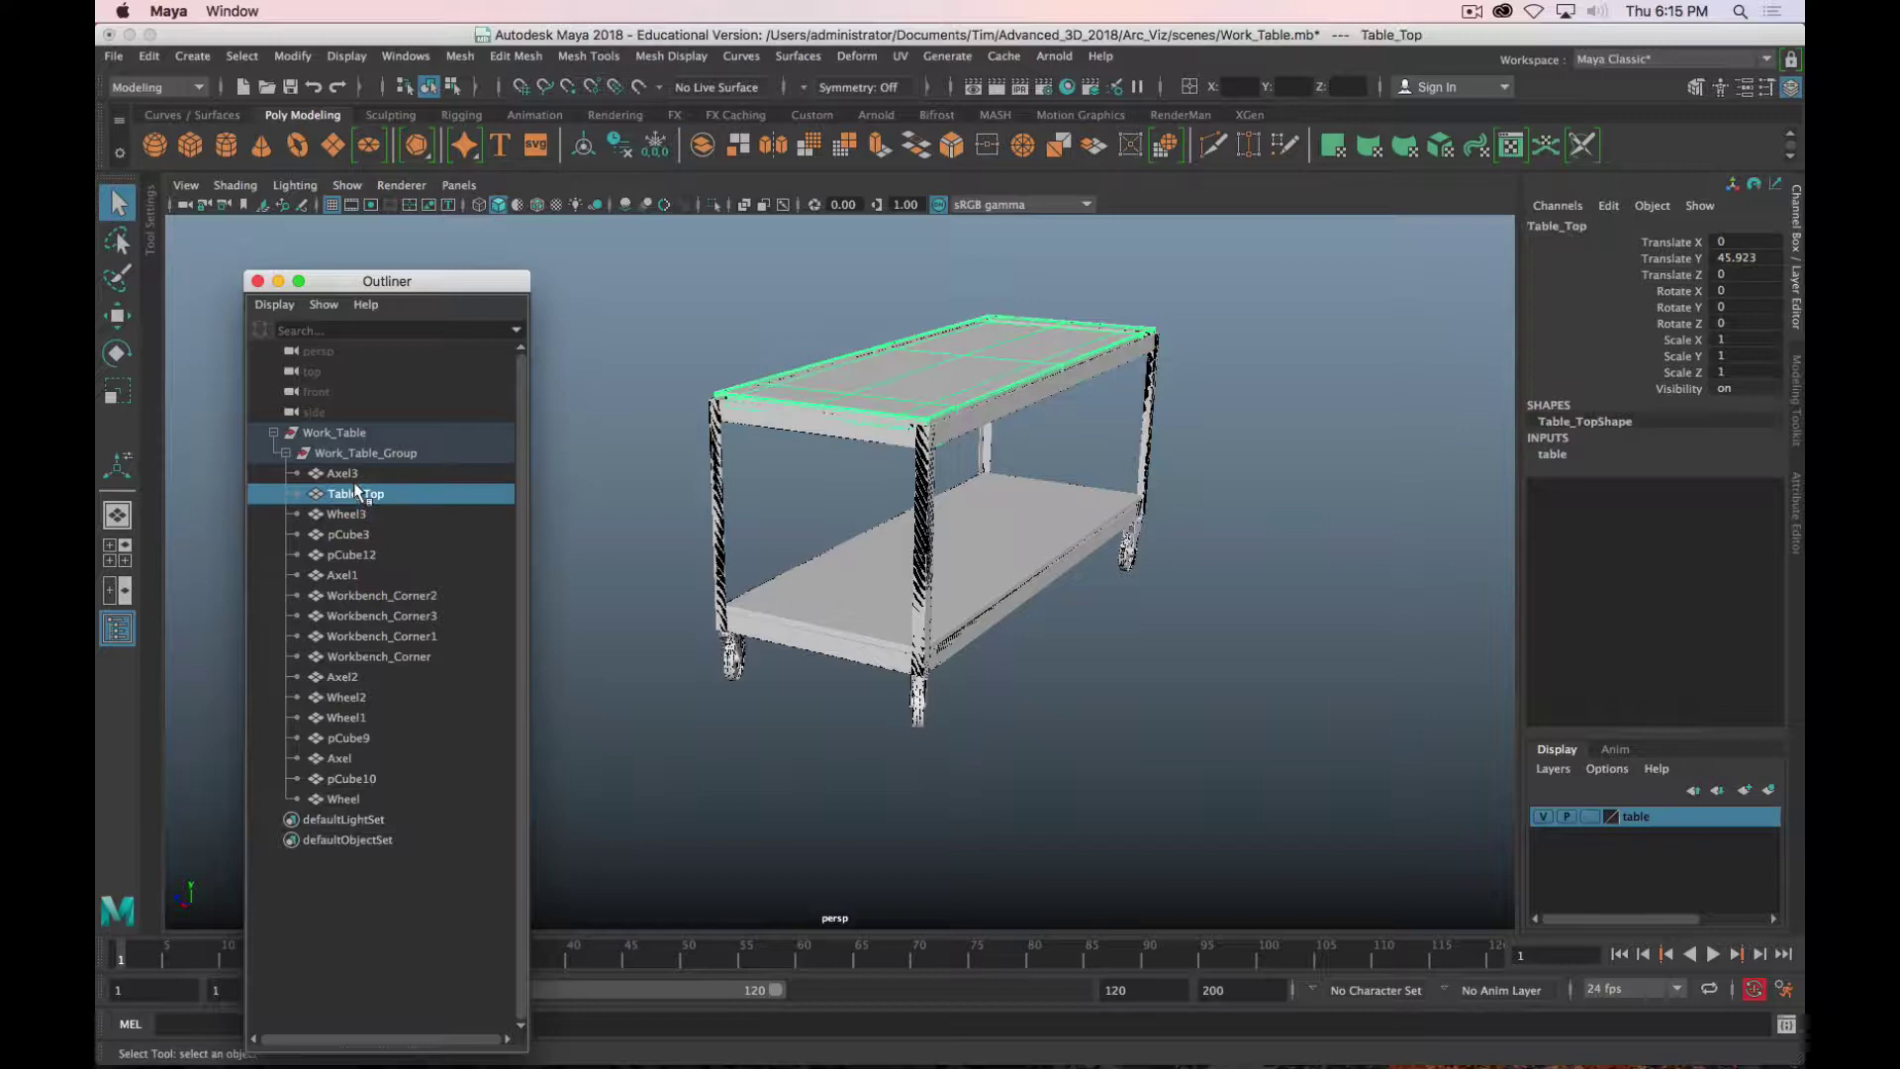
{"action": "left_click", "coordinate": [346, 473]}
{"action": "left_click_drag", "start_coordinate": [920, 594], "coordinate": [891, 545], "text": "alt"}
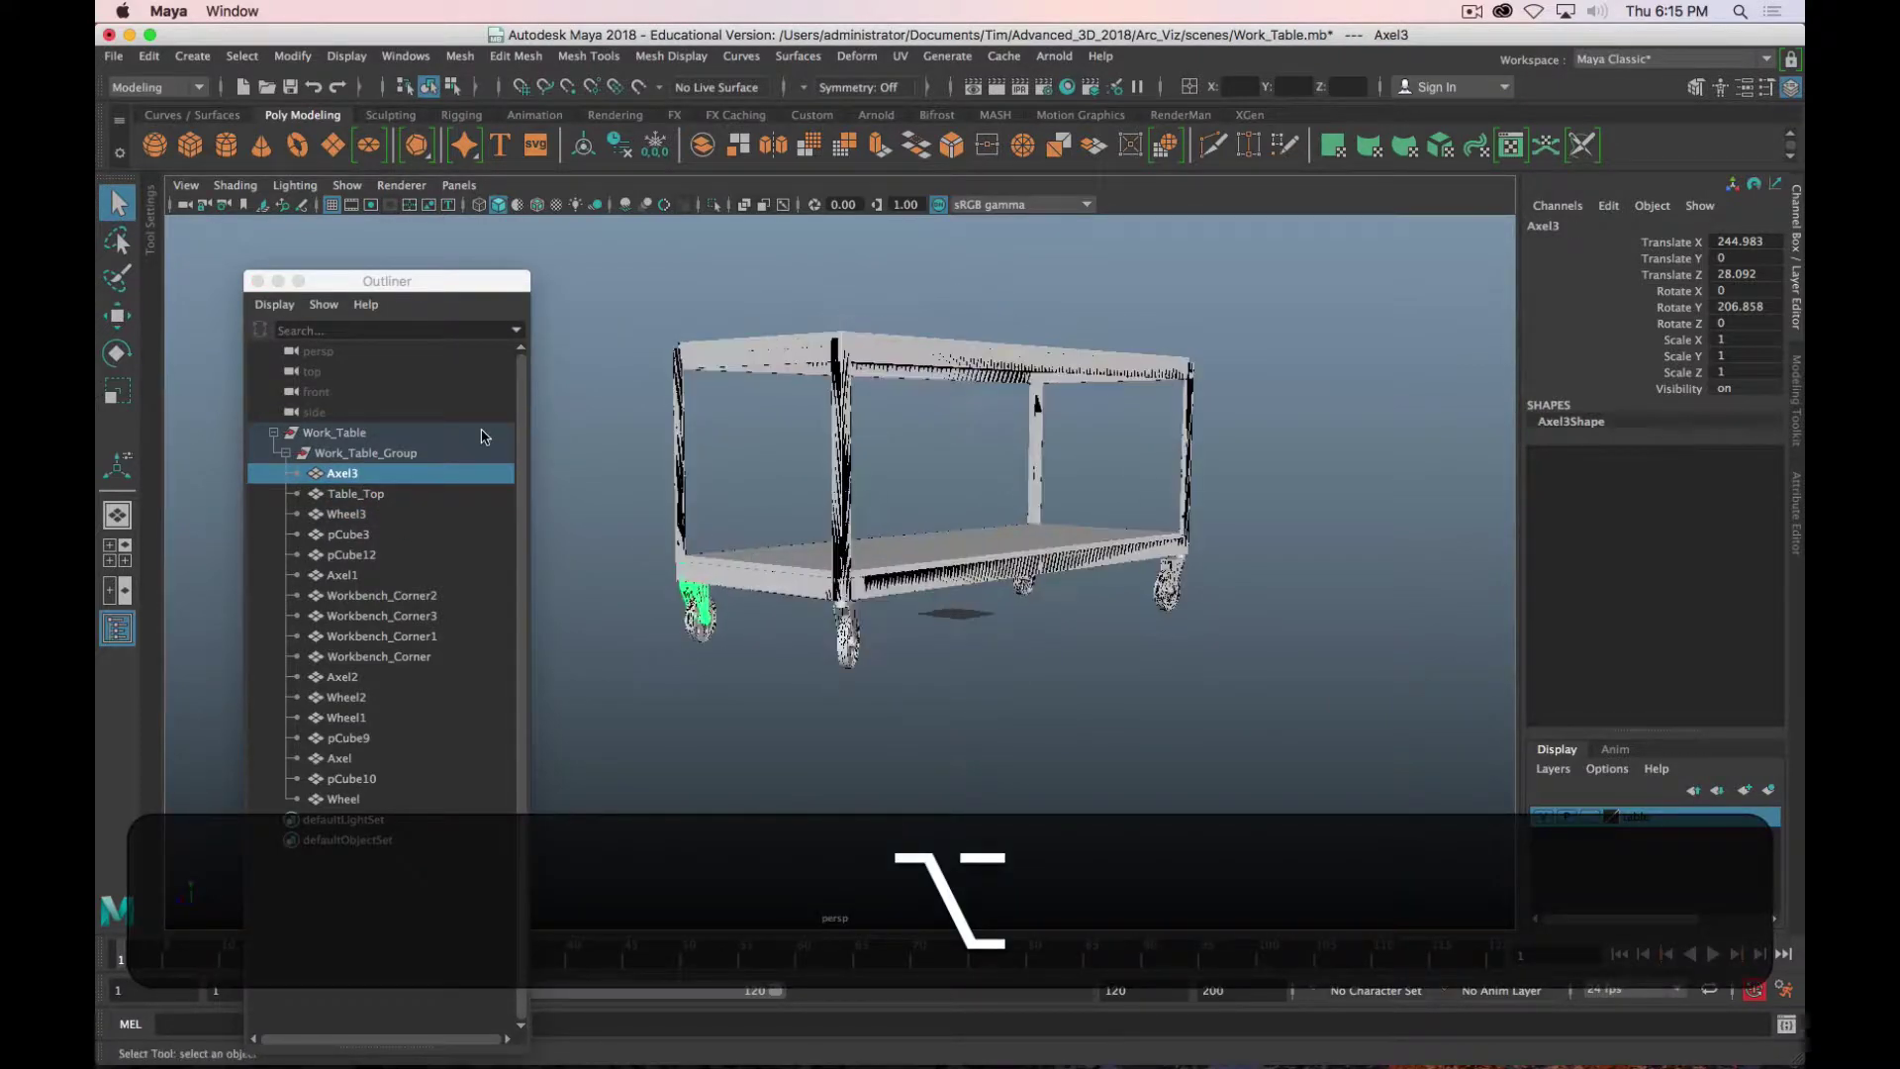
{"action": "left_click", "coordinate": [391, 456]}
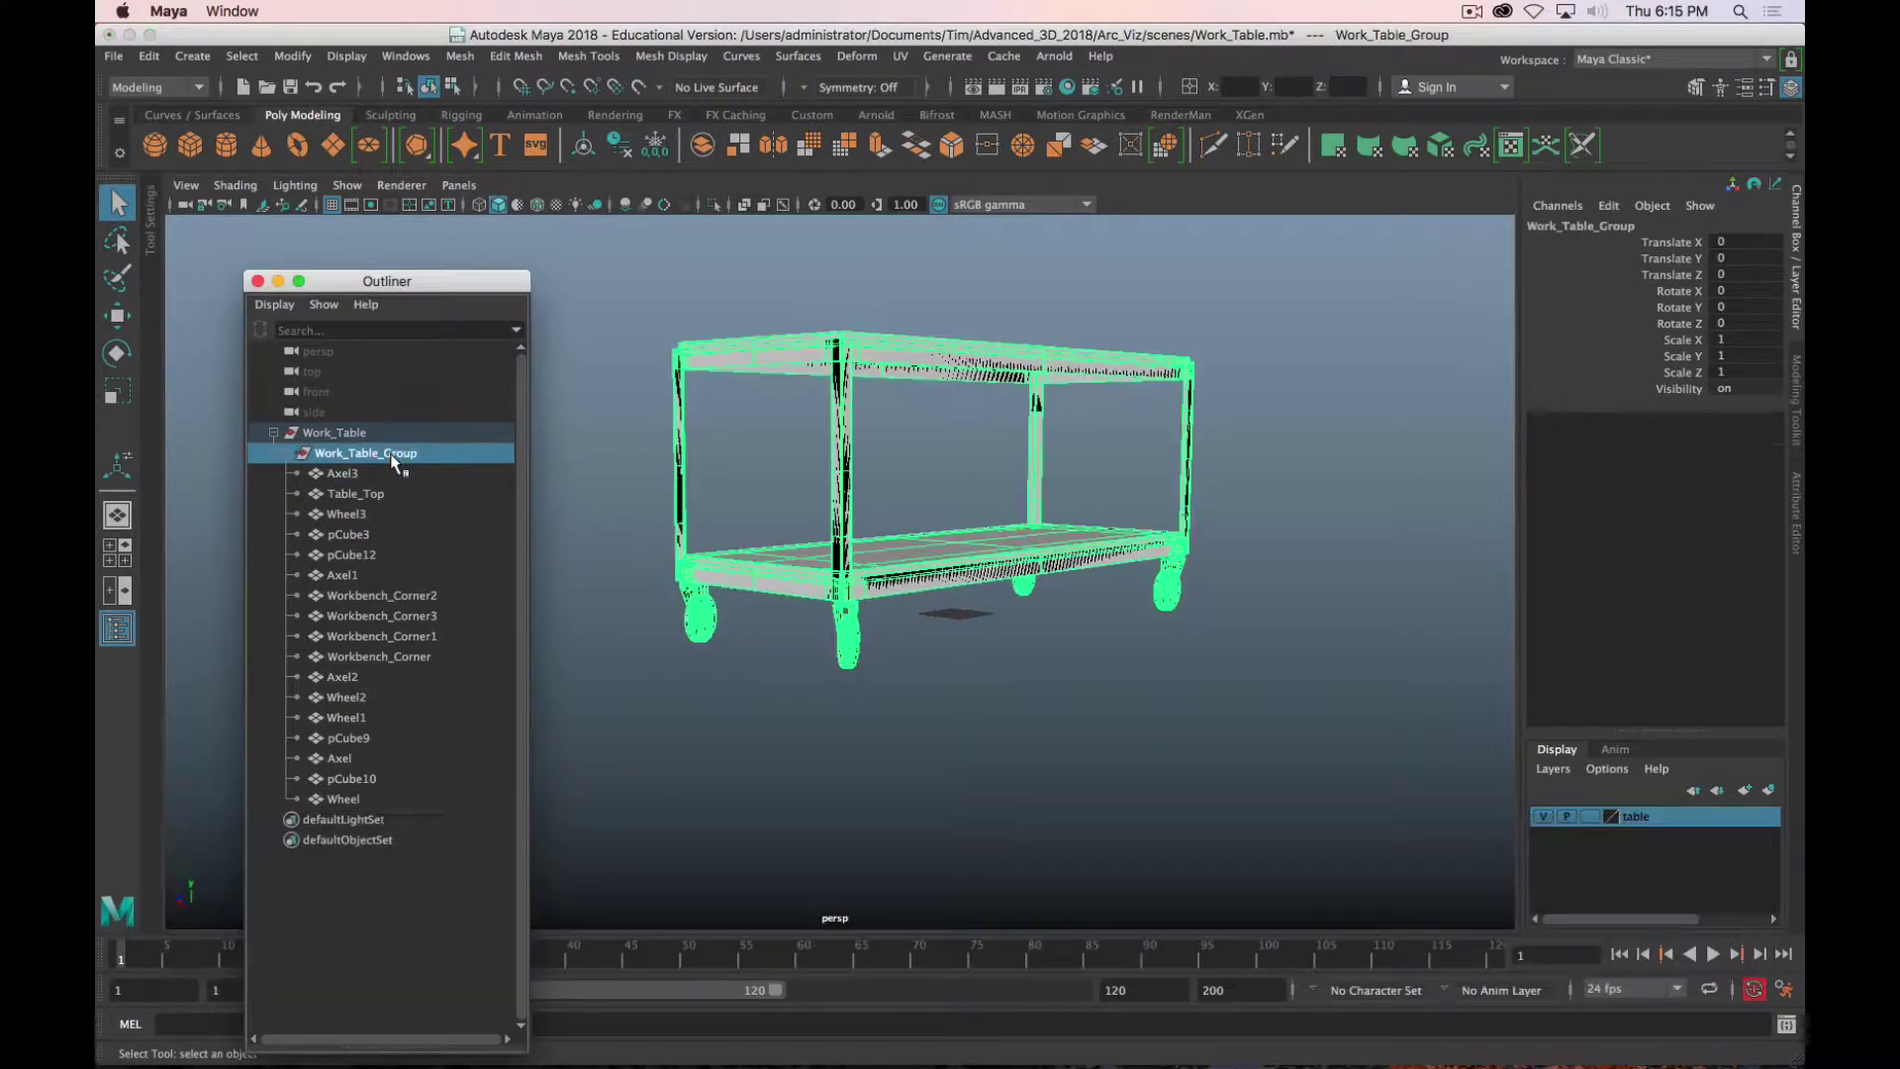
{"action": "left_click", "coordinate": [316, 434]}
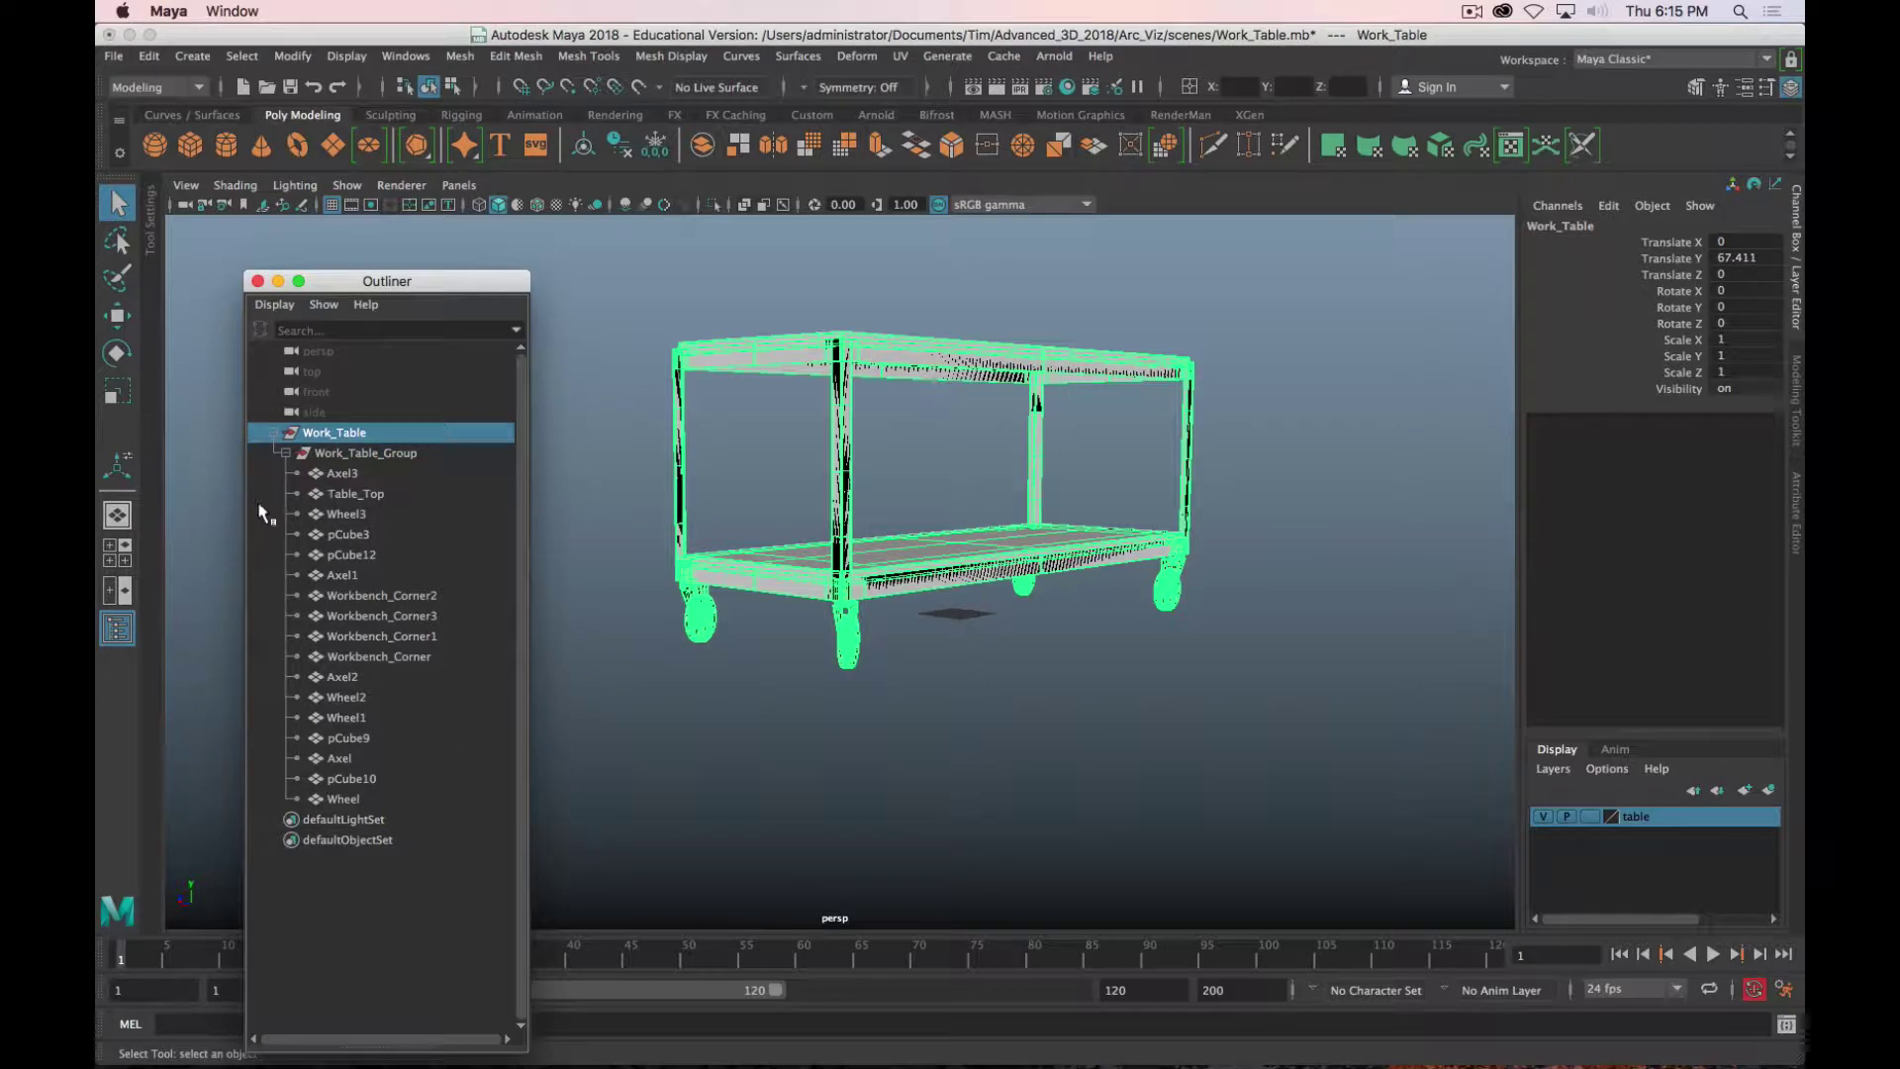
Step: Collapse the Work_Table group, close the Outliner and save the work table scene, accepting the student version notice
{"action": "left_click", "coordinate": [272, 433]}
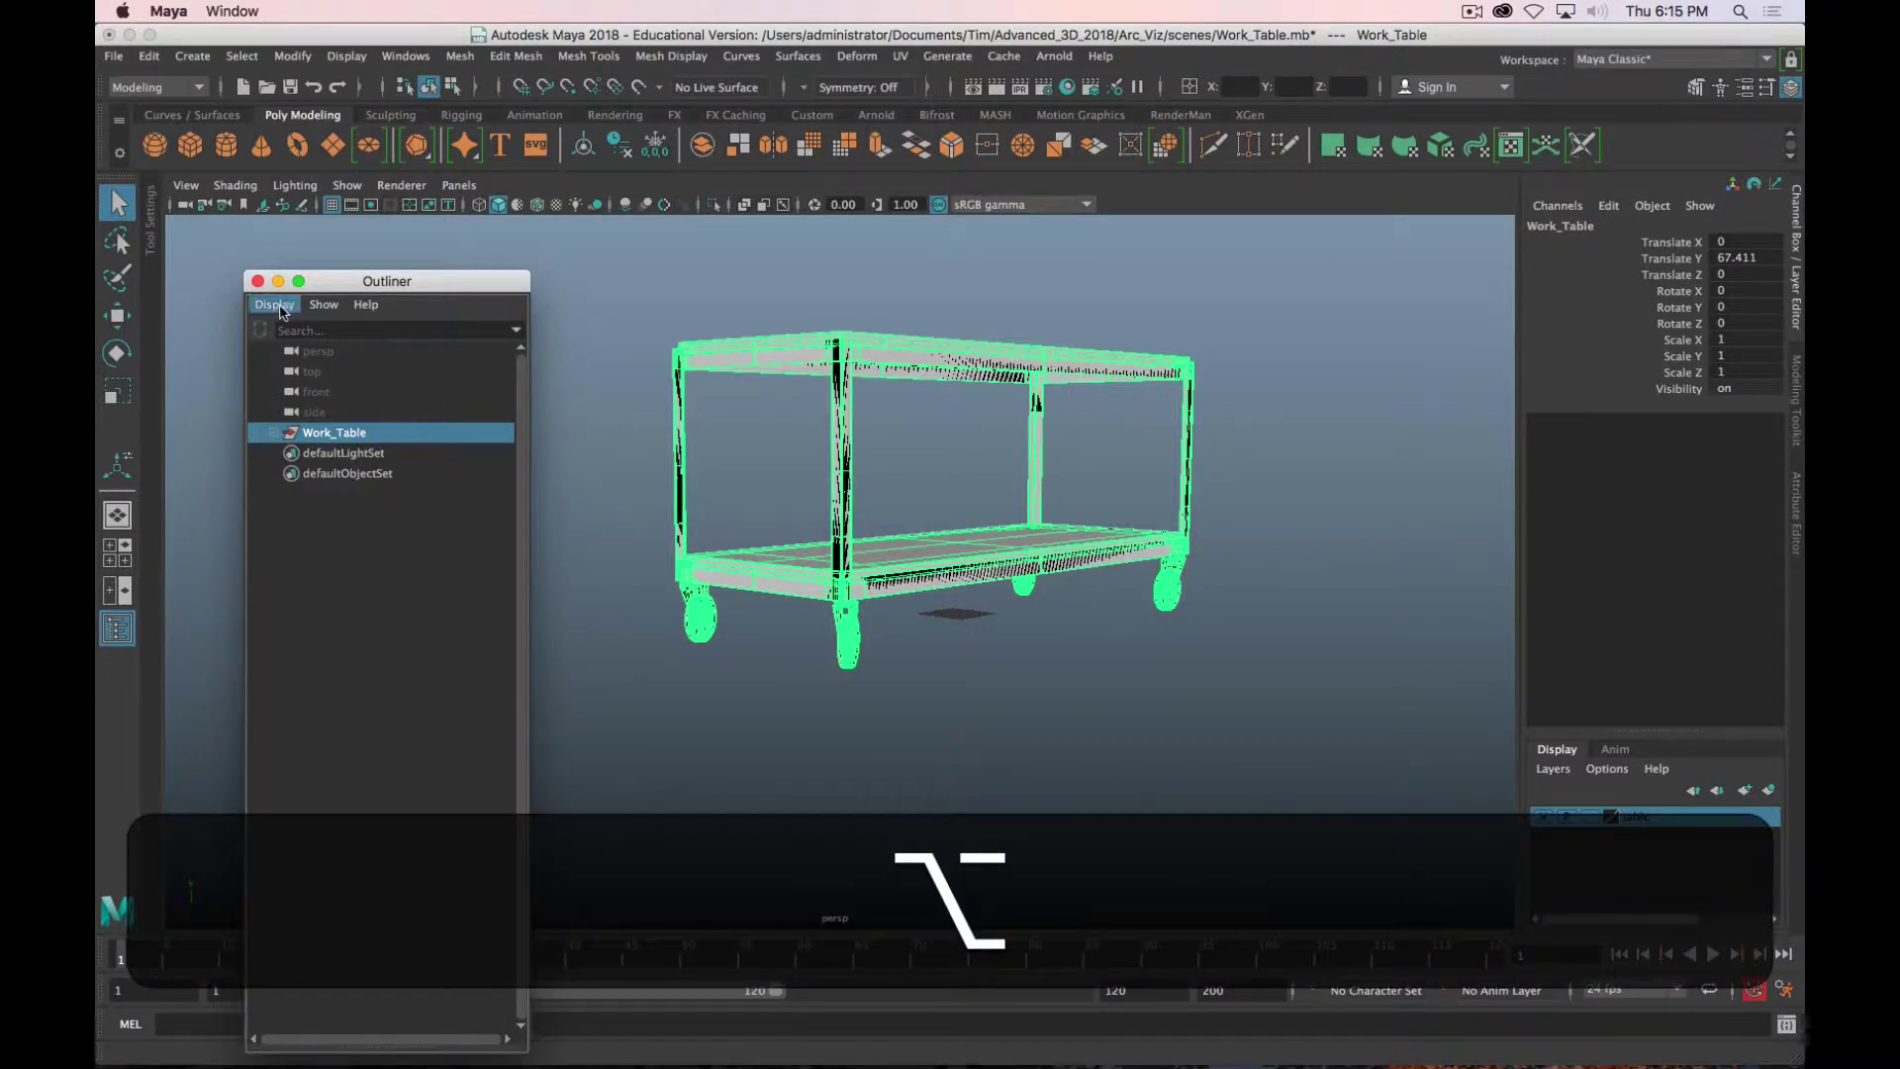
{"action": "left_click", "coordinate": [257, 281]}
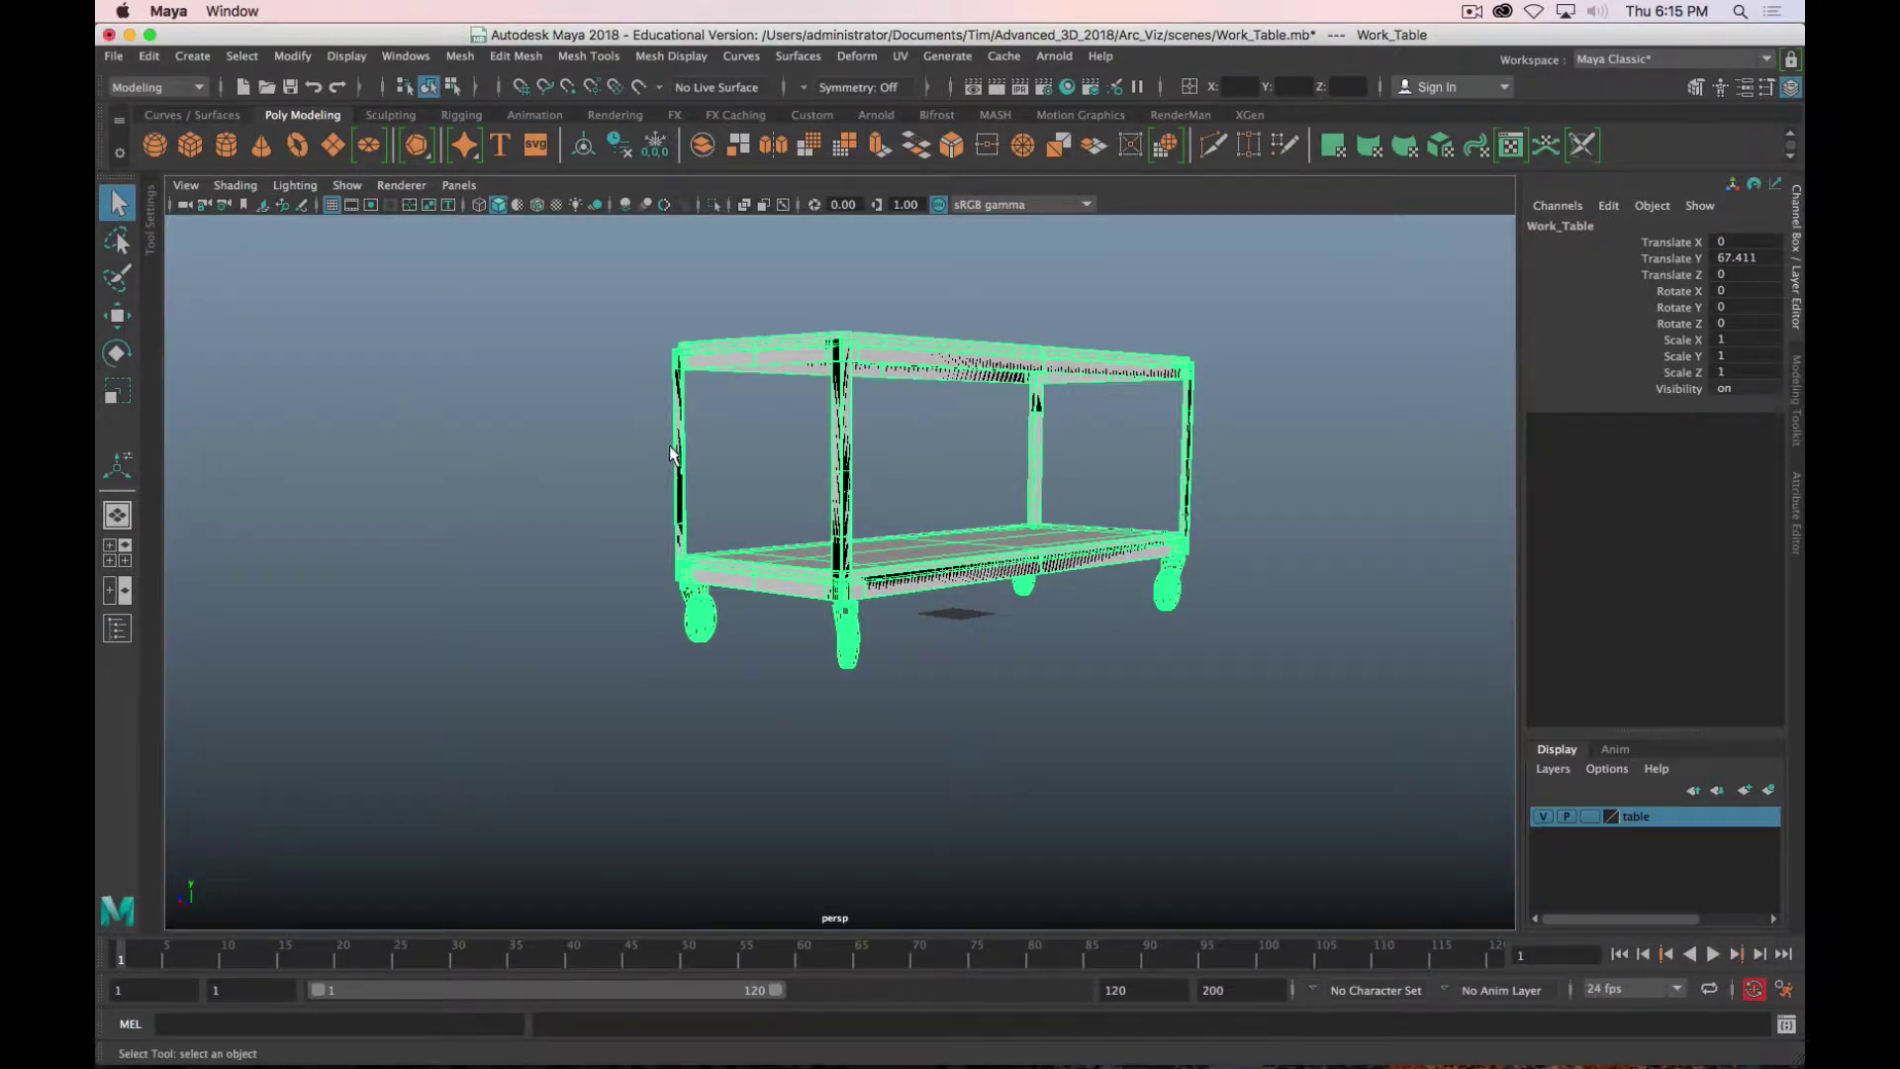
{"action": "key", "text": "super+s"}
{"action": "left_click", "coordinate": [896, 587]}
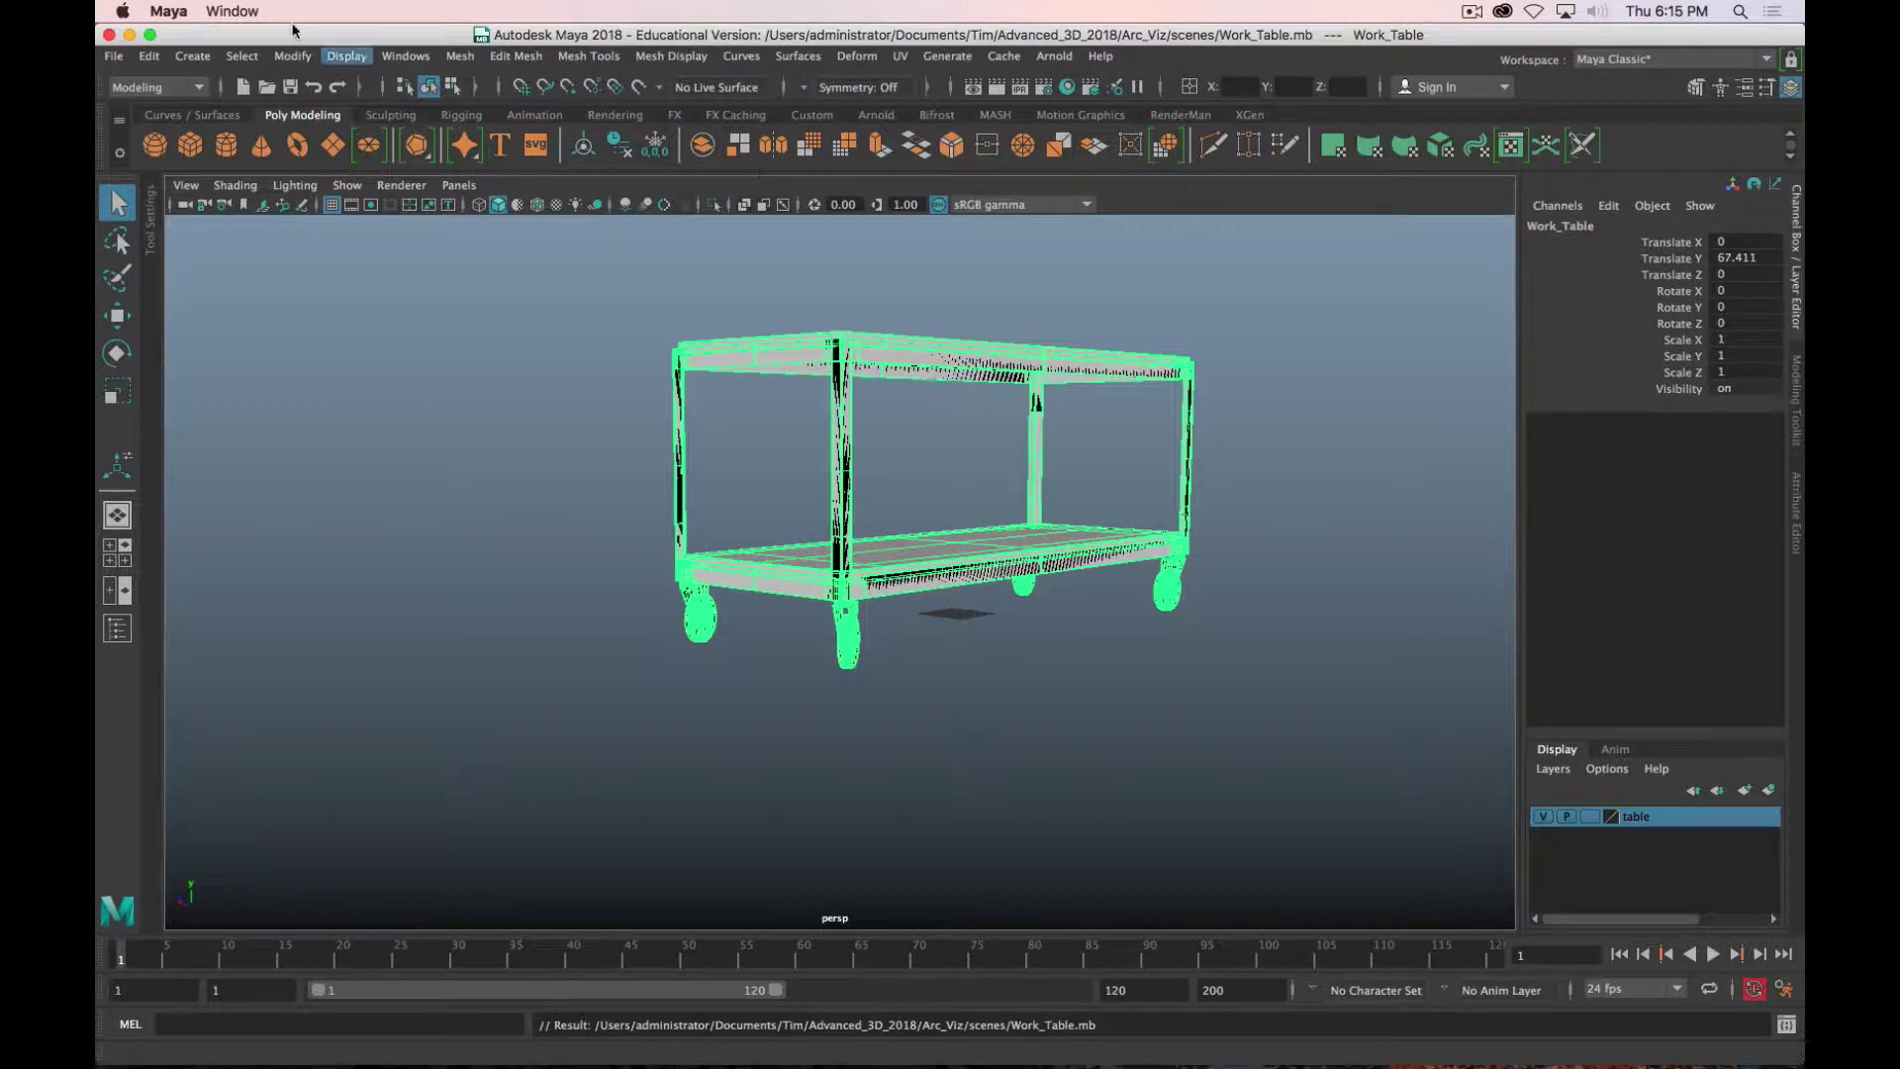
Step: Open the recent scene Room_Layout.mb from the Arc_Viz project
{"action": "left_click", "coordinate": [113, 57]}
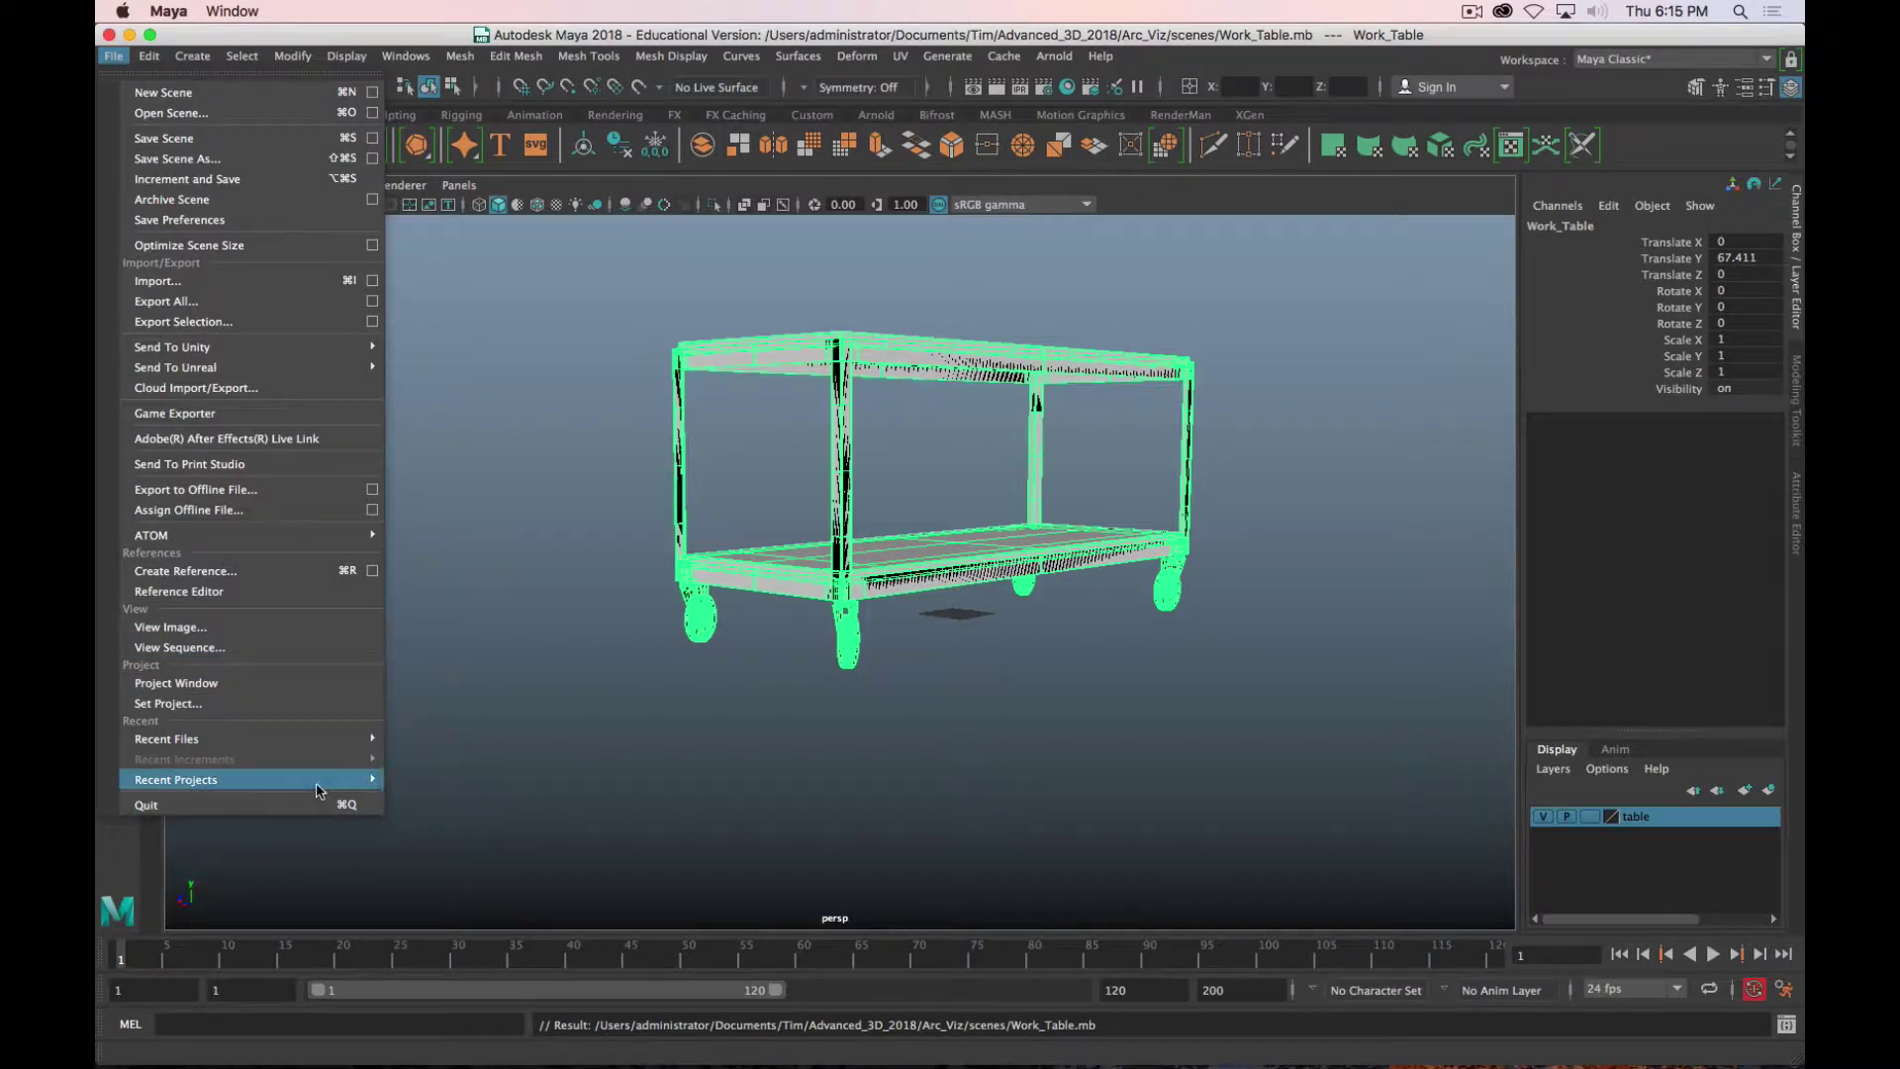
{"action": "mouse_move", "coordinate": [247, 780]}
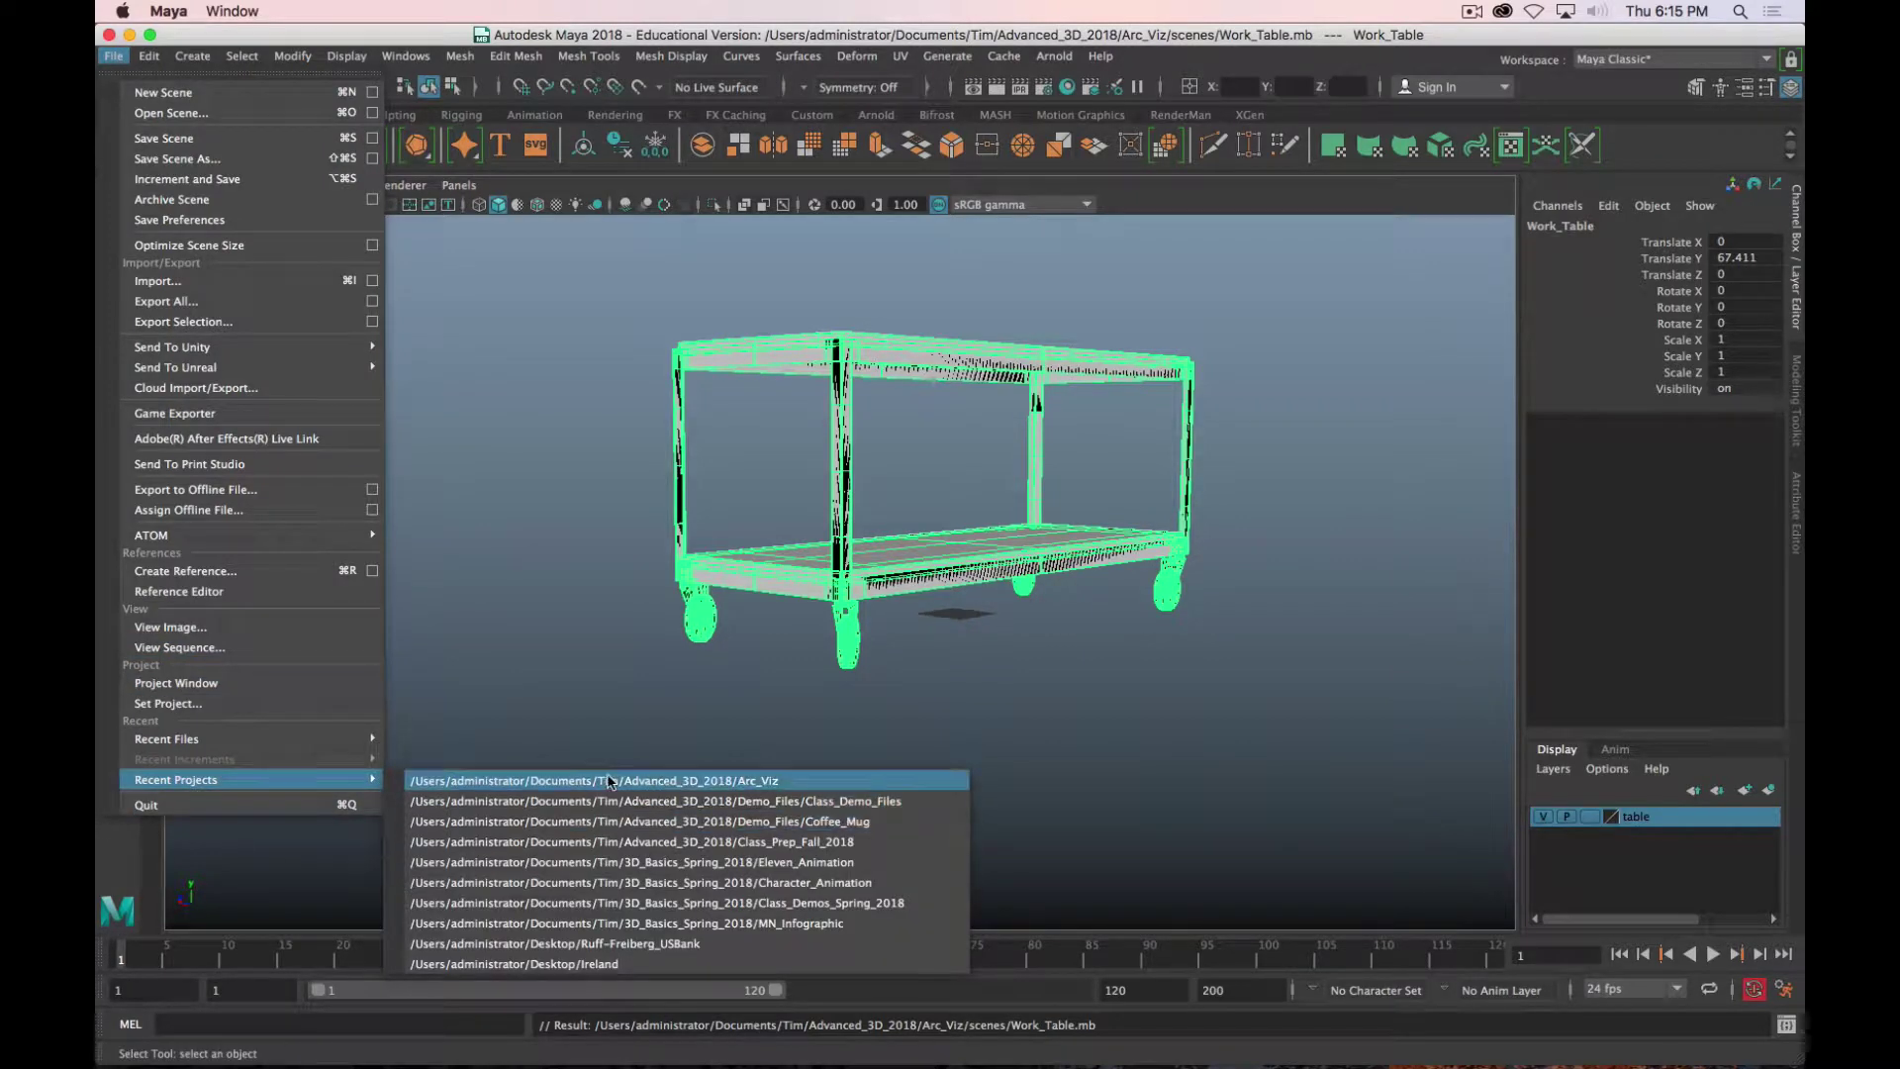
{"action": "mouse_move", "coordinate": [297, 743]}
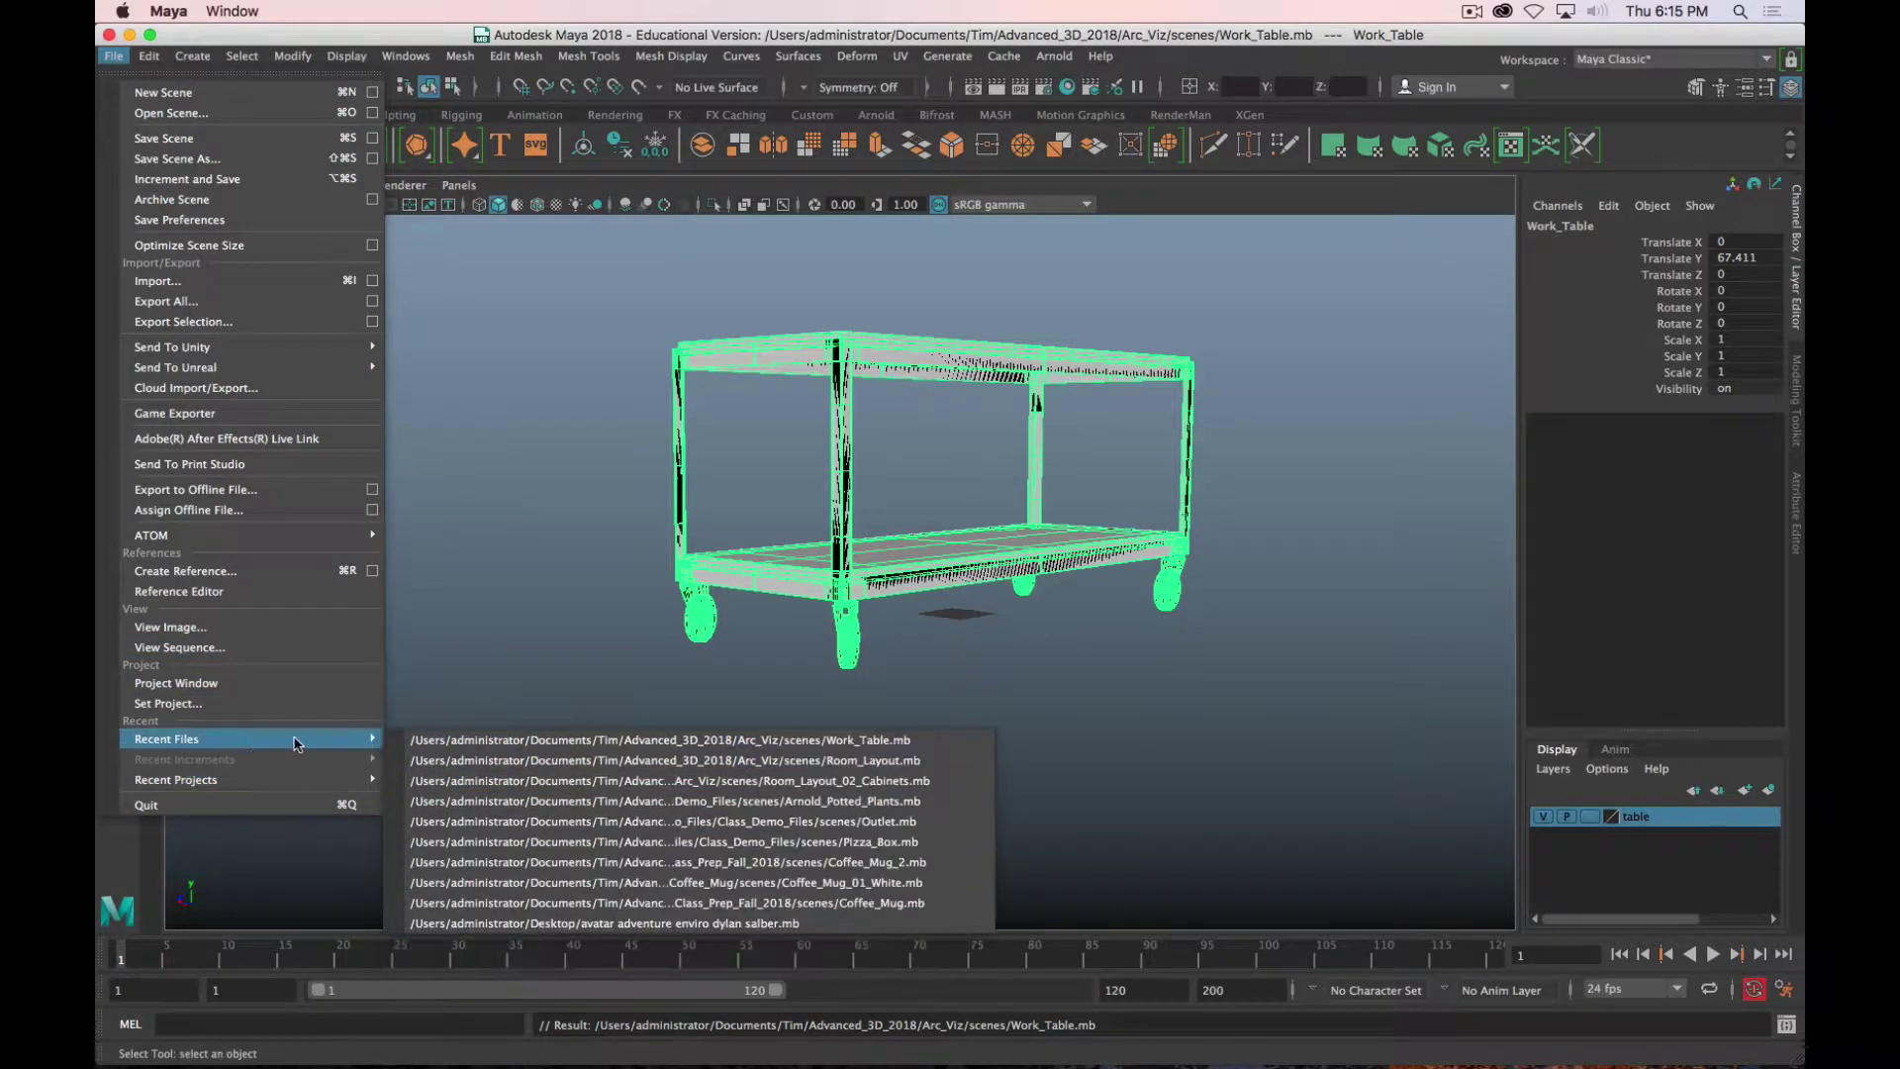
{"action": "left_click", "coordinate": [626, 761]}
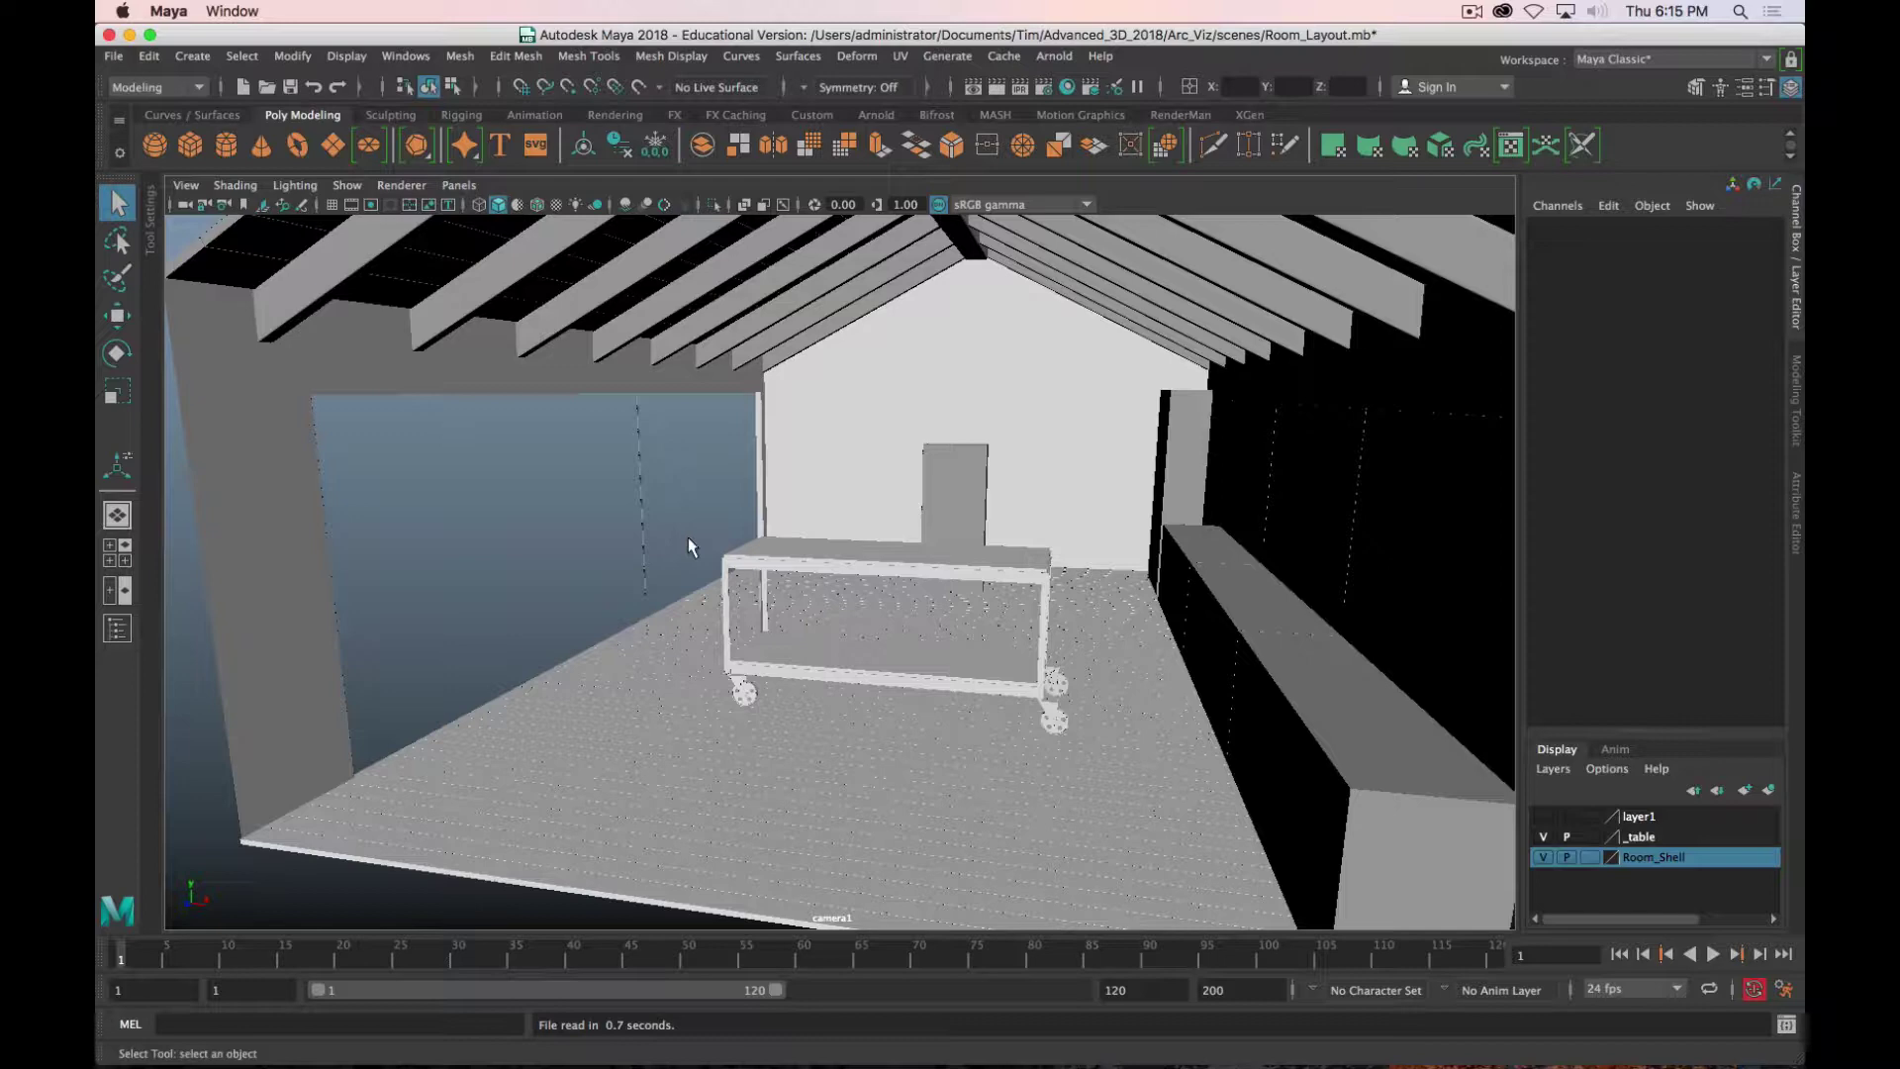
Step: Save the room scene as Room_03_Furniture.mb in the project's scenes folder, accepting the student version notice
{"action": "key", "text": "shift+super+s"}
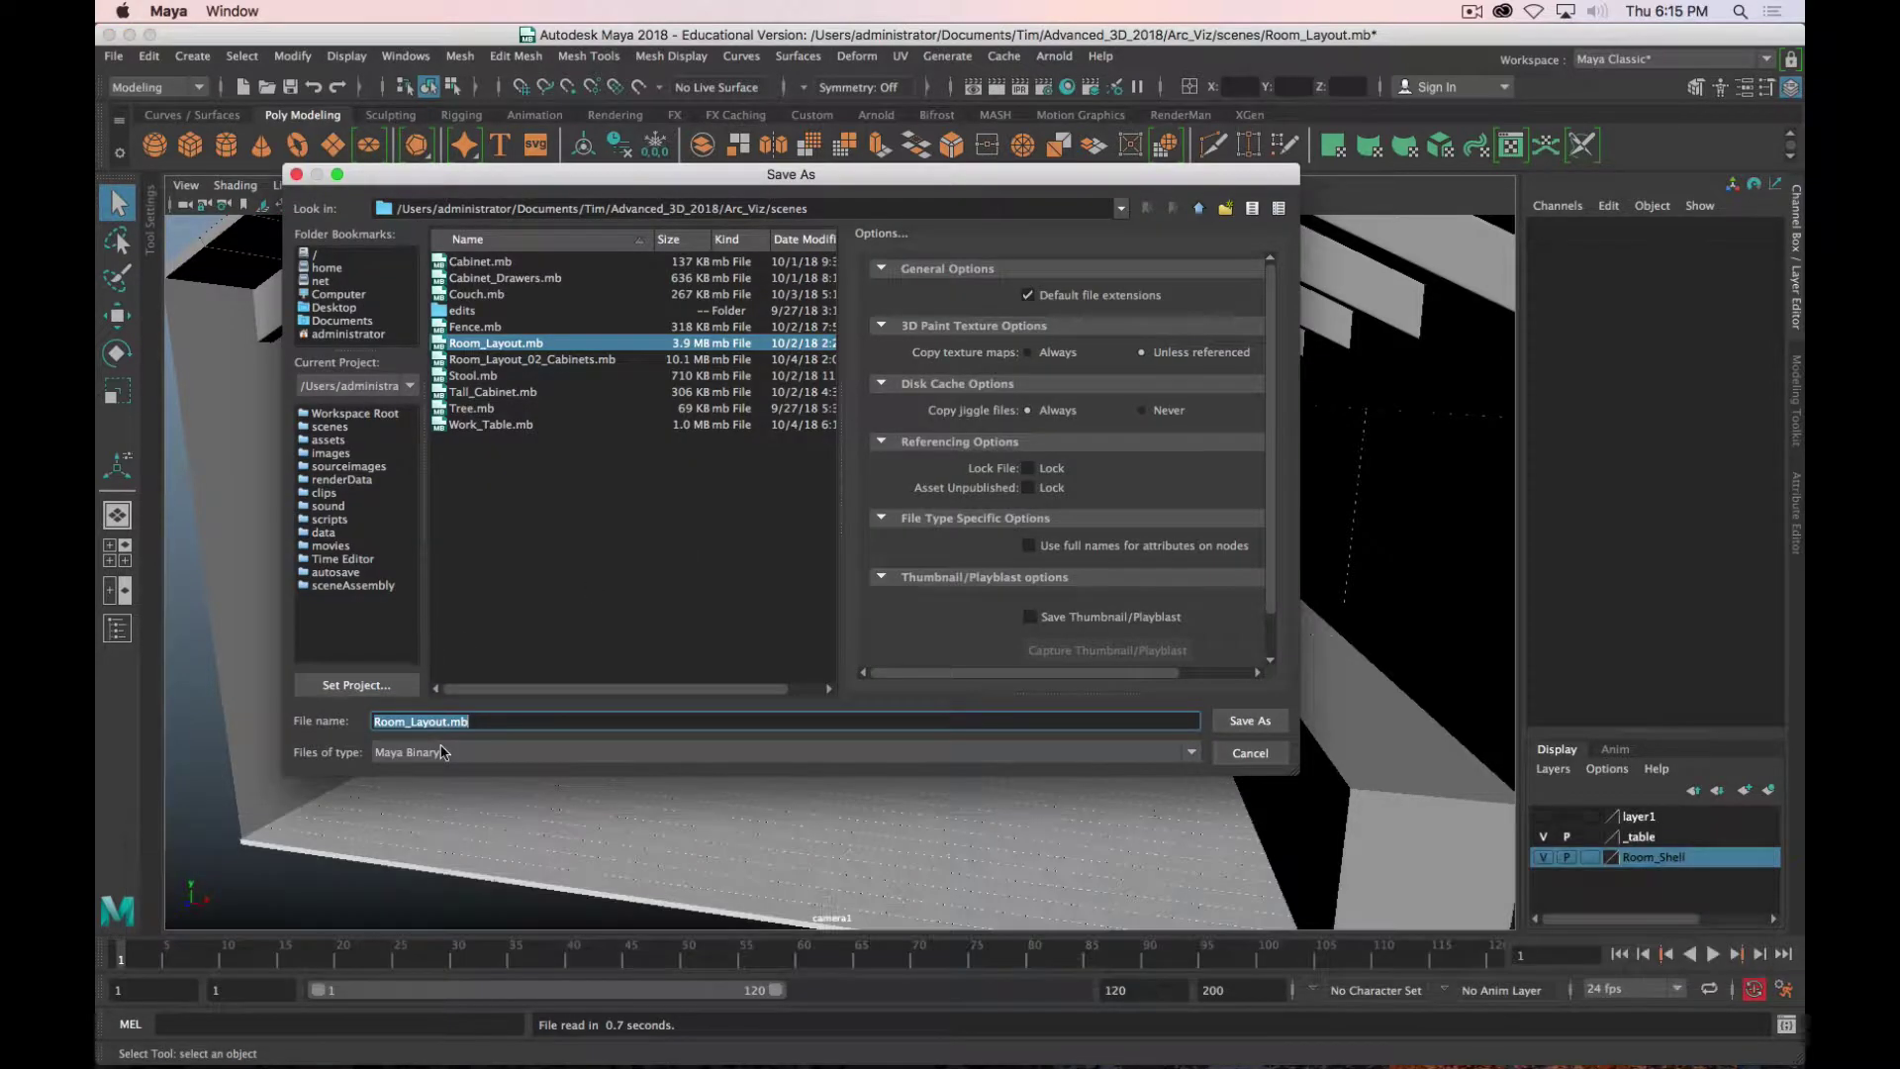
{"action": "left_click", "coordinate": [445, 721]}
{"action": "left_click_drag", "start_coordinate": [447, 721], "coordinate": [292, 727]}
{"action": "key", "text": "BackSpace"}
{"action": "key", "text": "shift"}
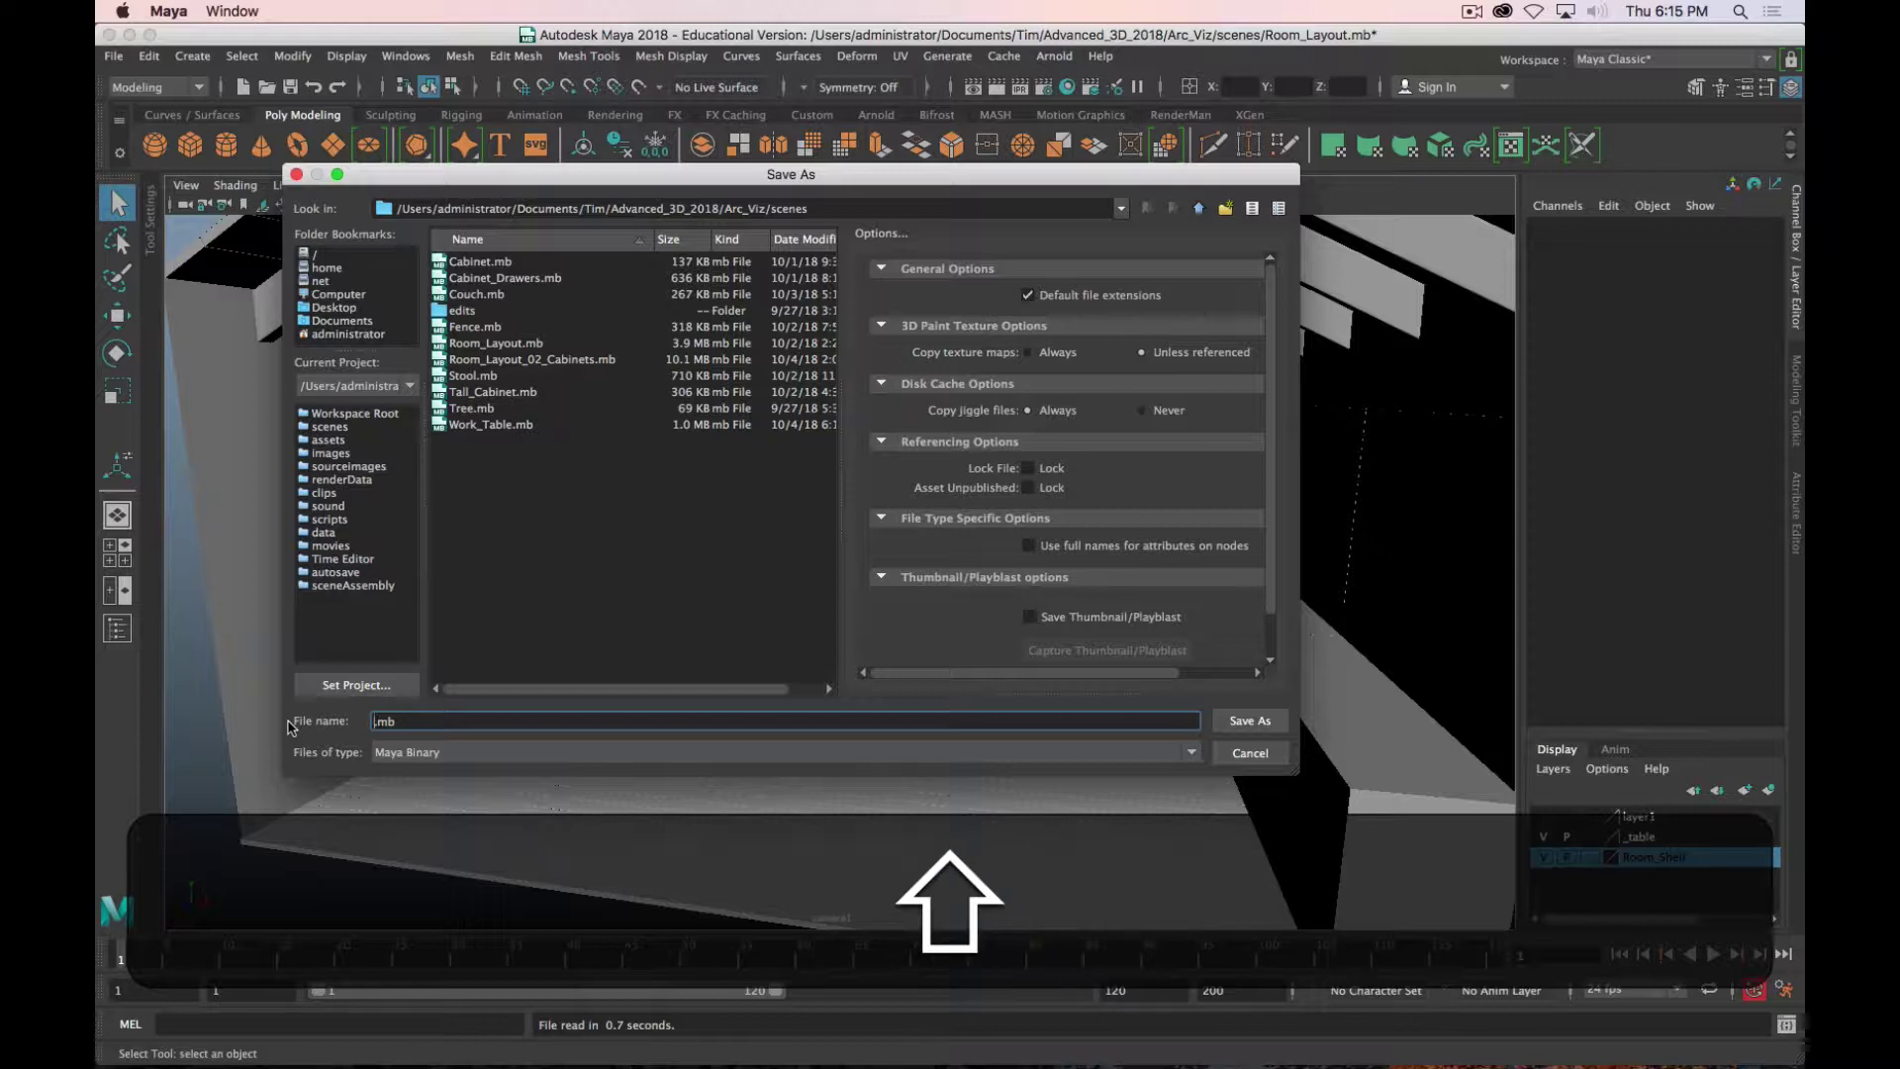
{"action": "type", "text": "R"}
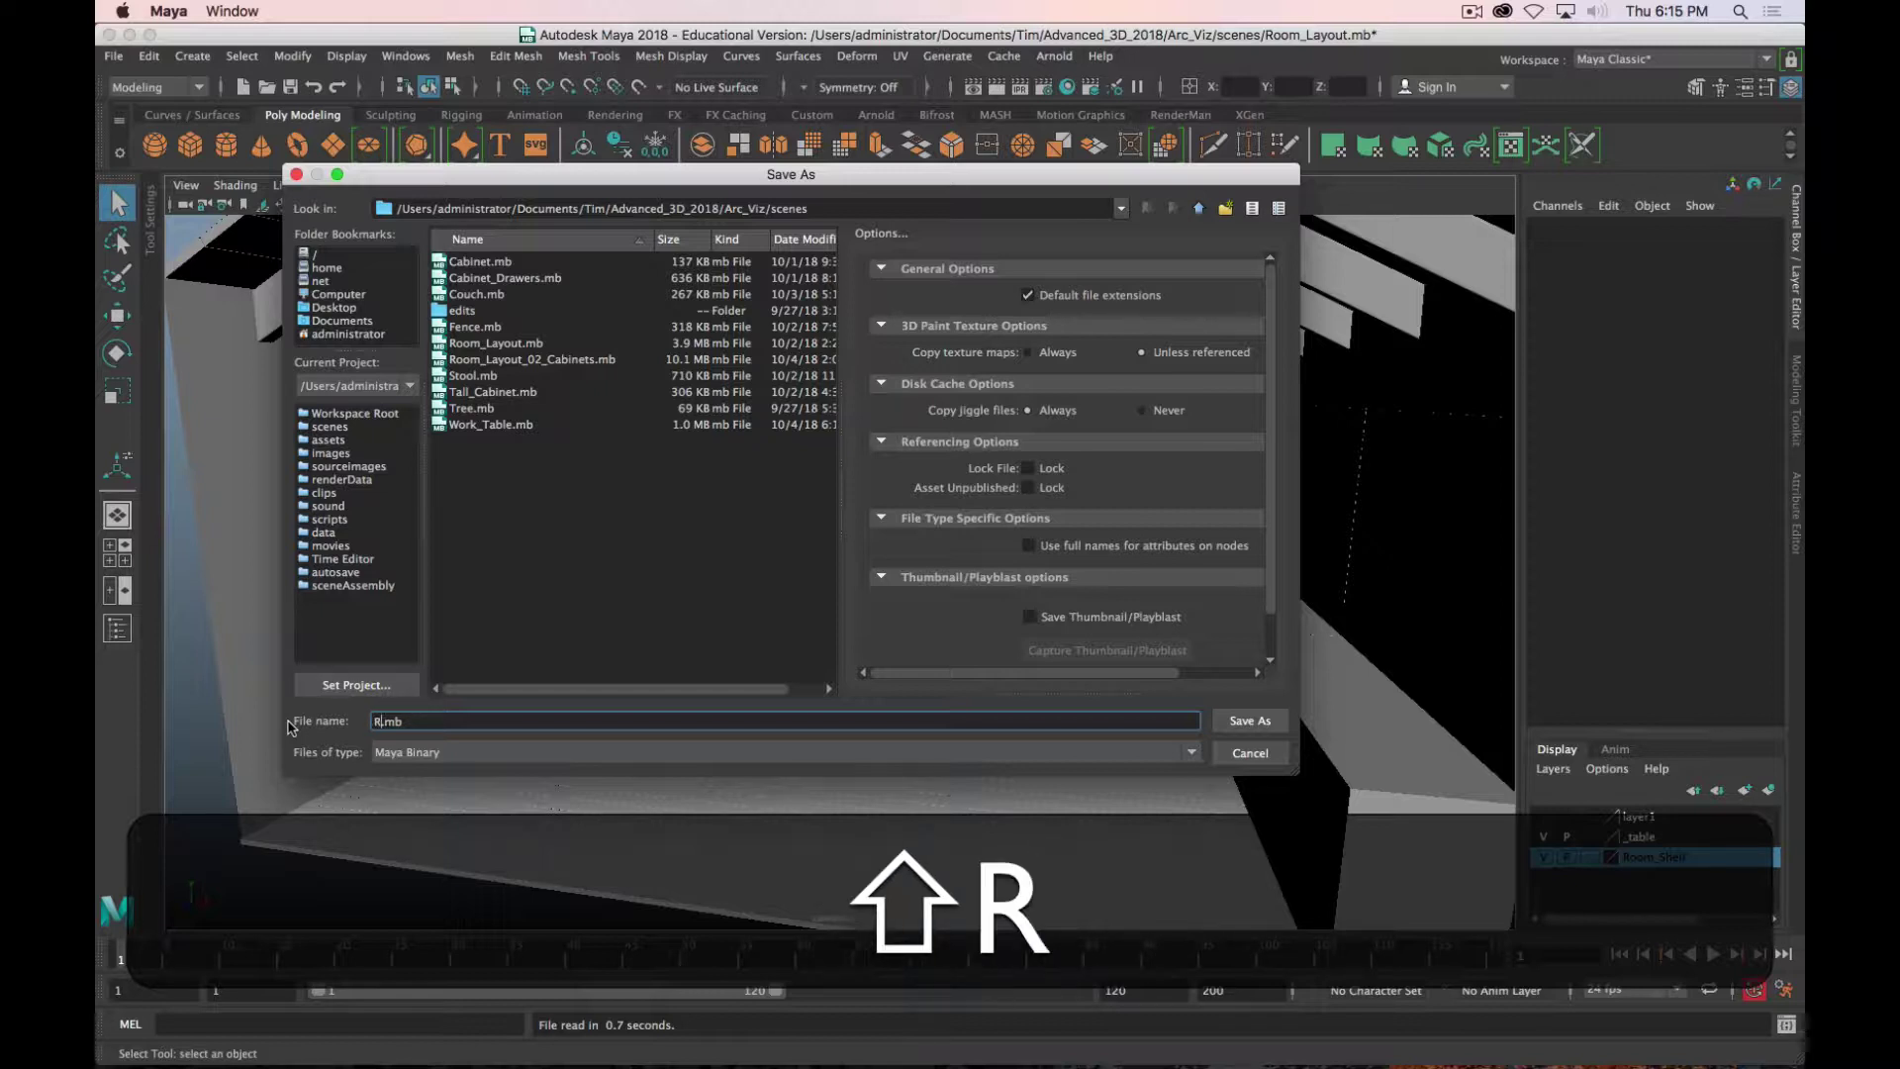
{"action": "type", "text": "oom_"}
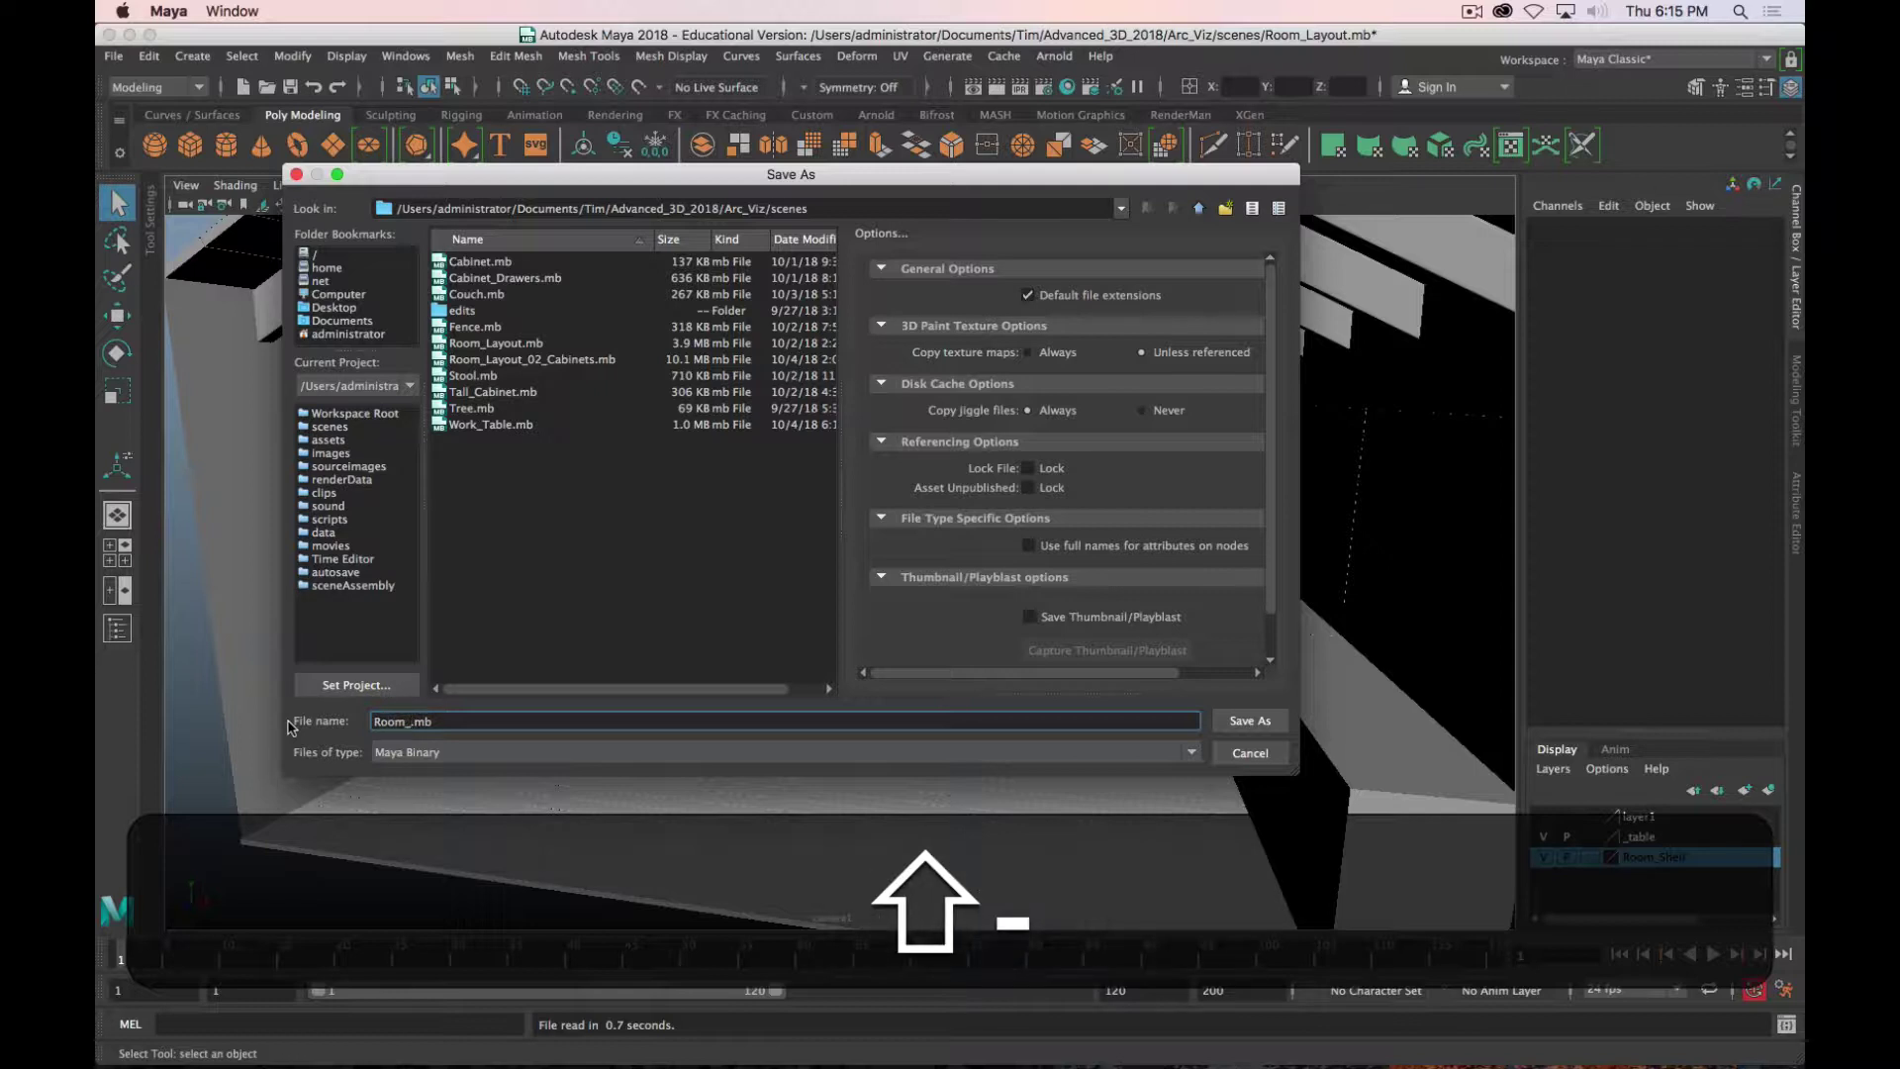
{"action": "type", "text": "03_Furniture"}
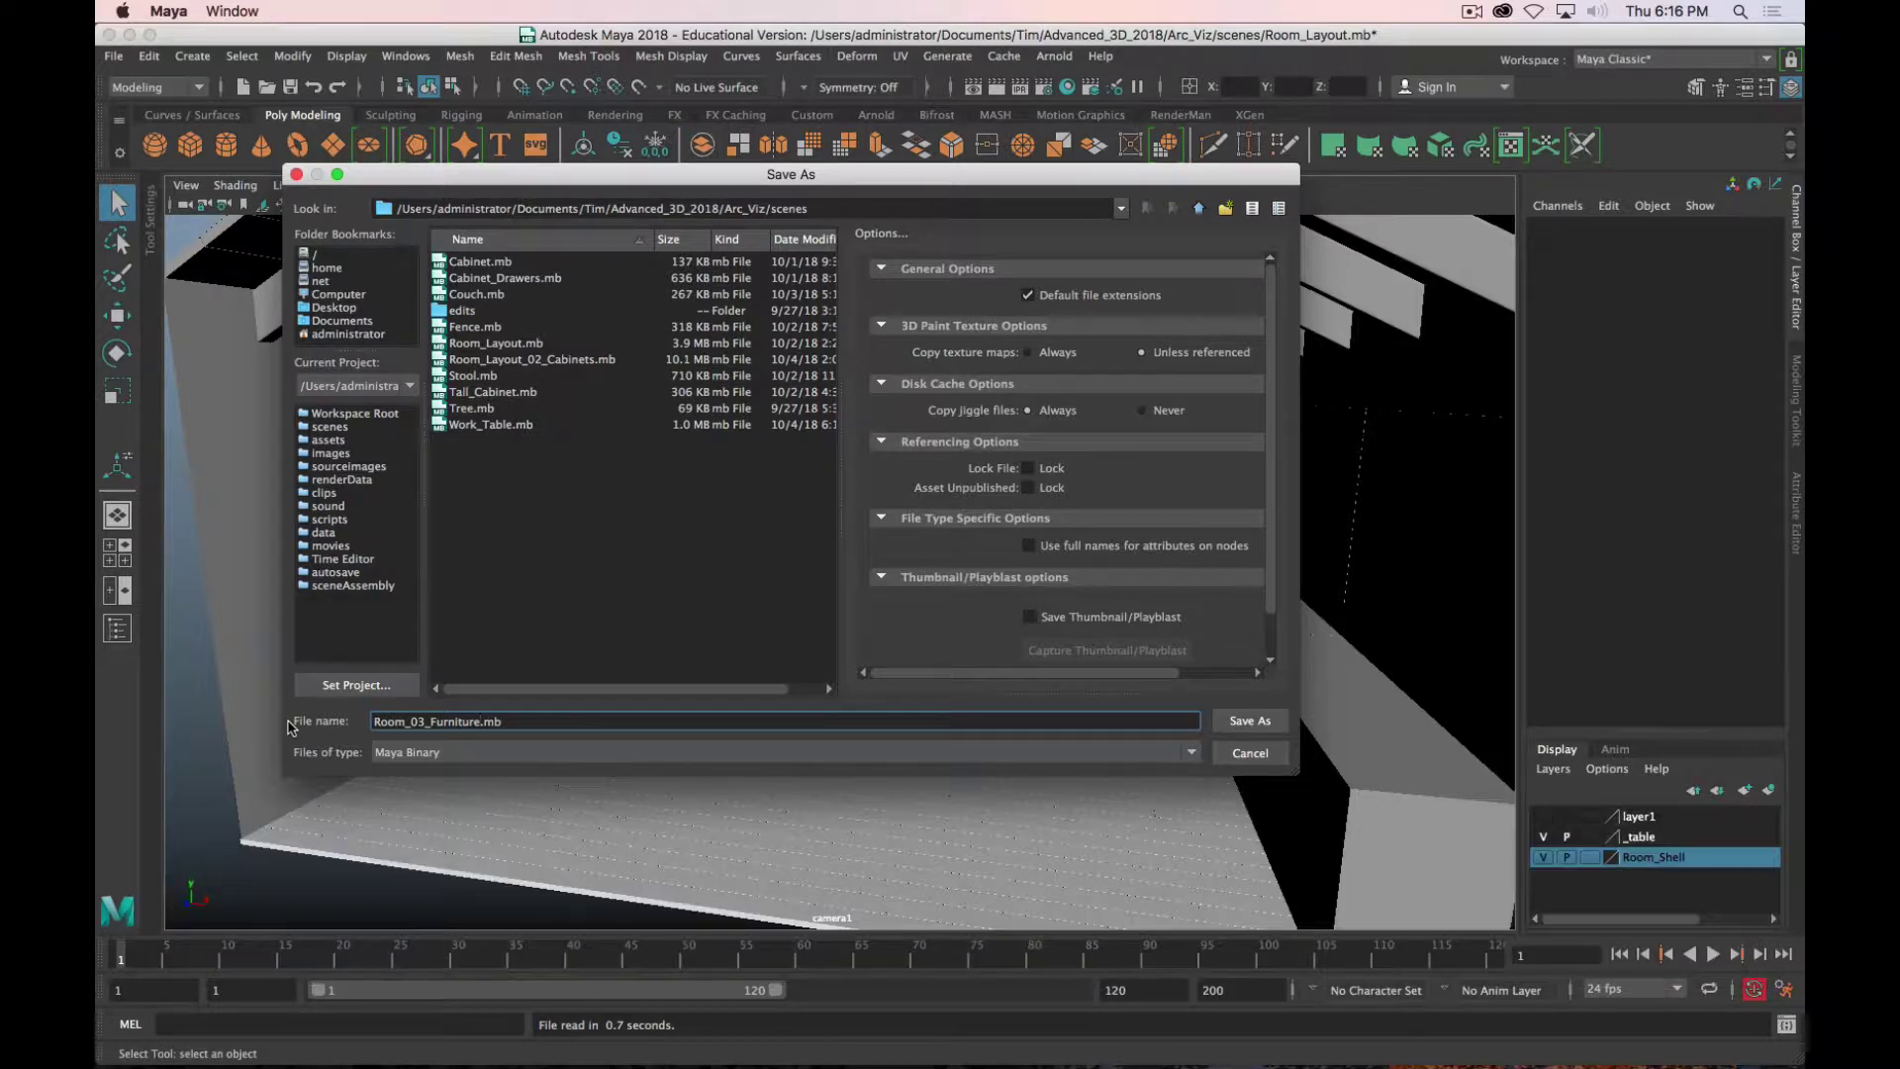
{"action": "left_click", "coordinate": [1252, 725]}
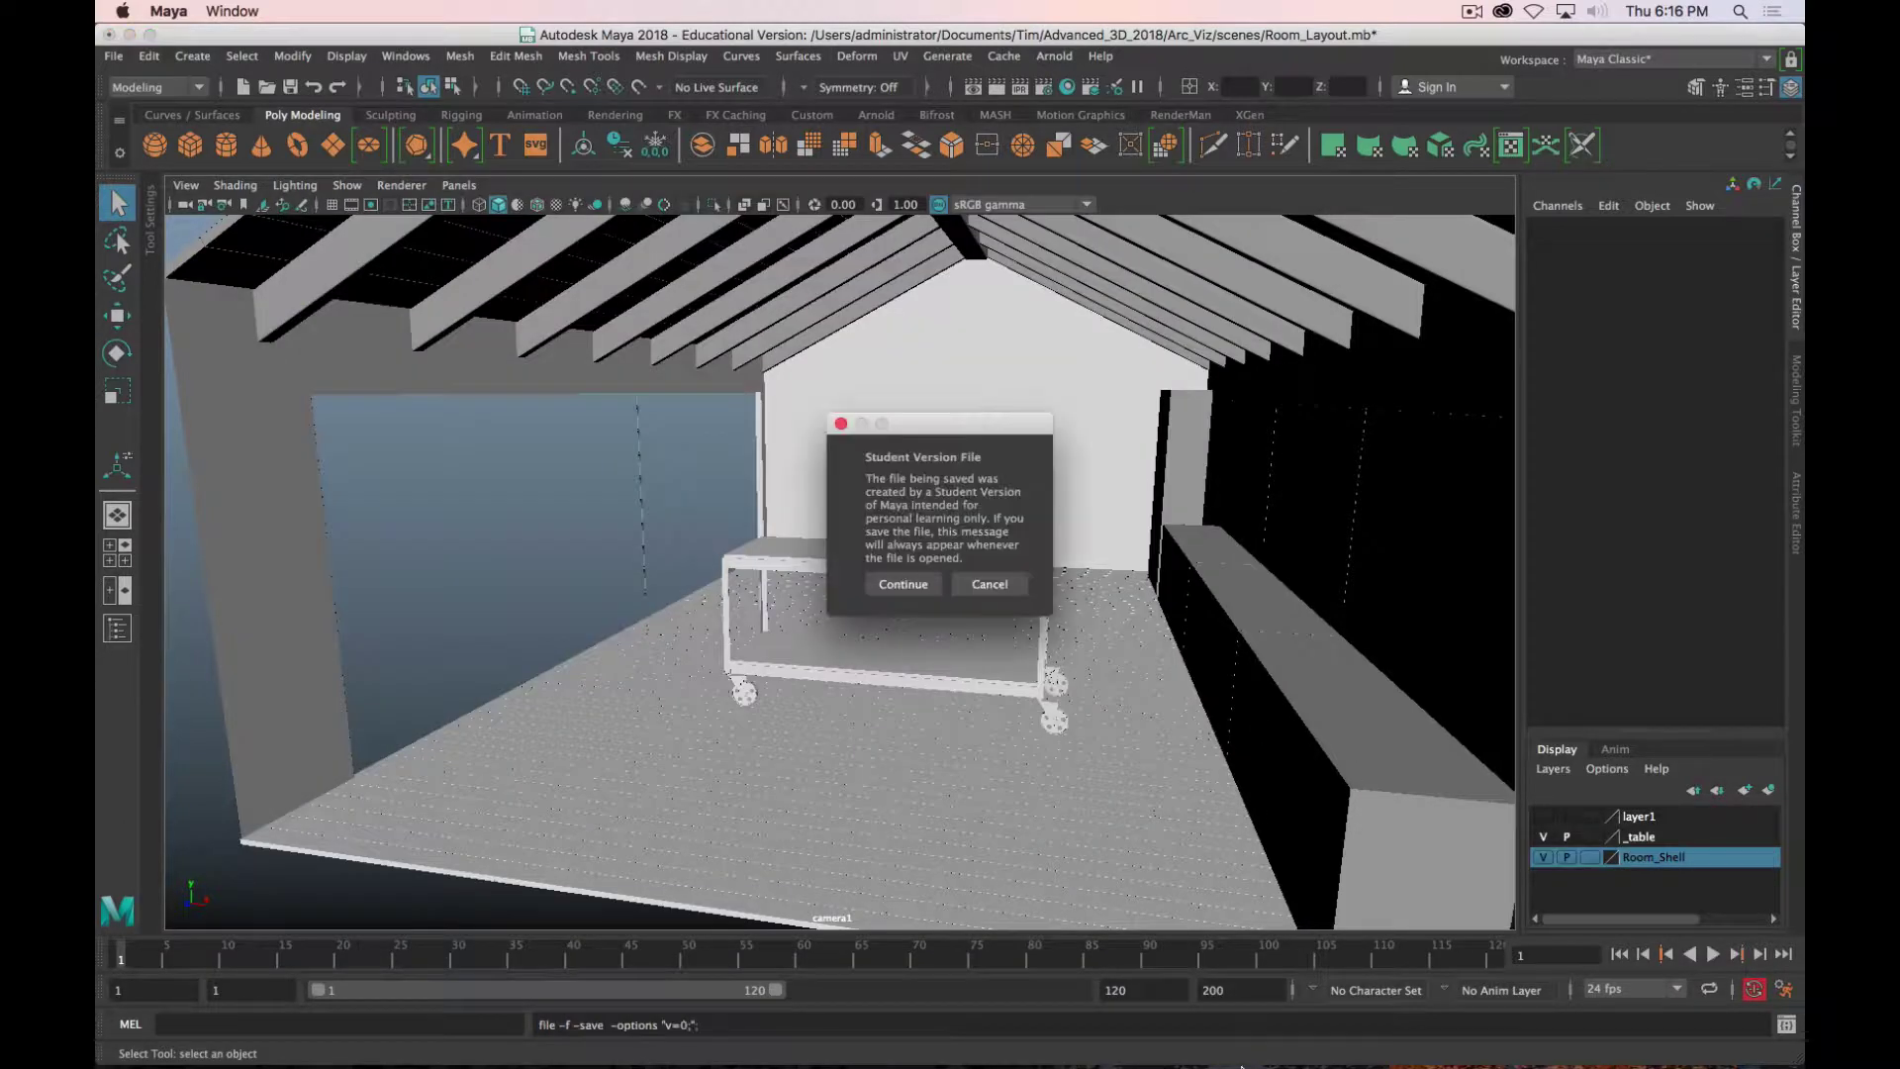
{"action": "left_click", "coordinate": [902, 584]}
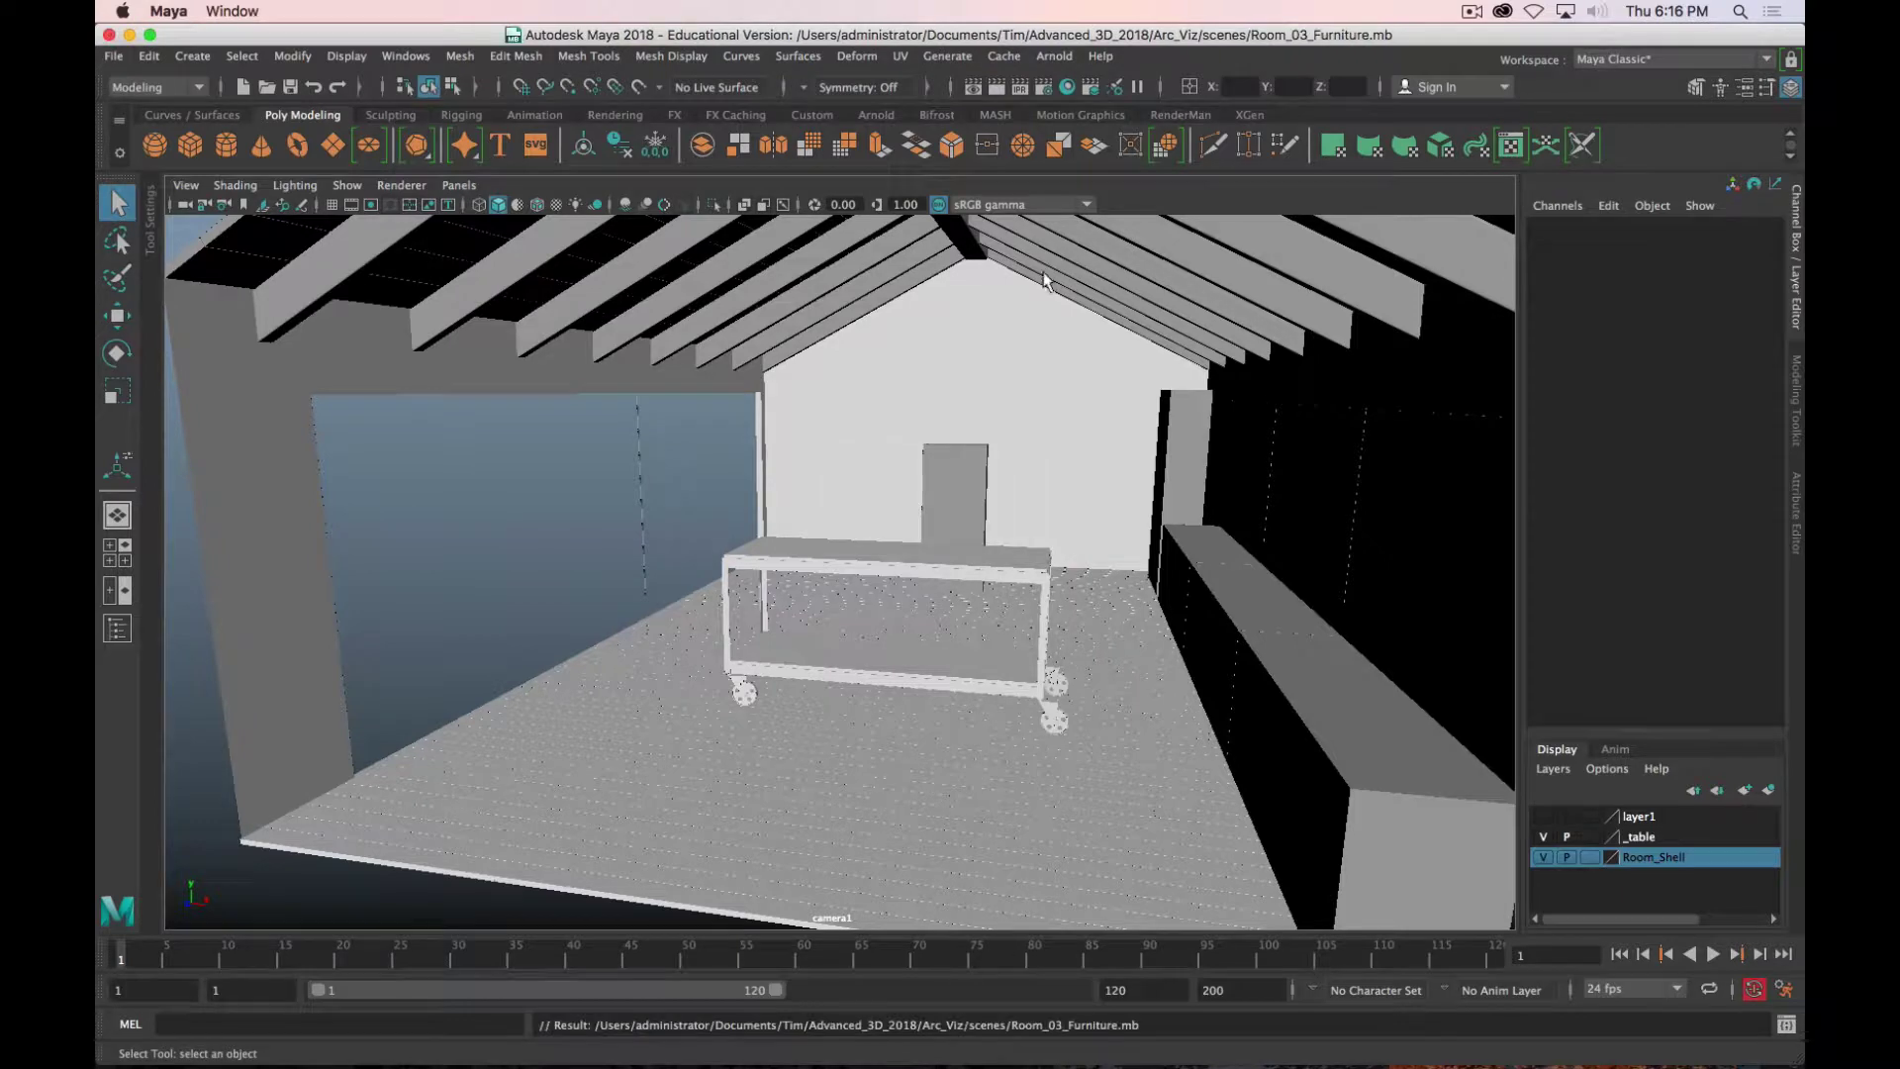
{"action": "scroll", "coordinate": [1086, 411], "scroll_direction": "down", "scroll_amount": 3}
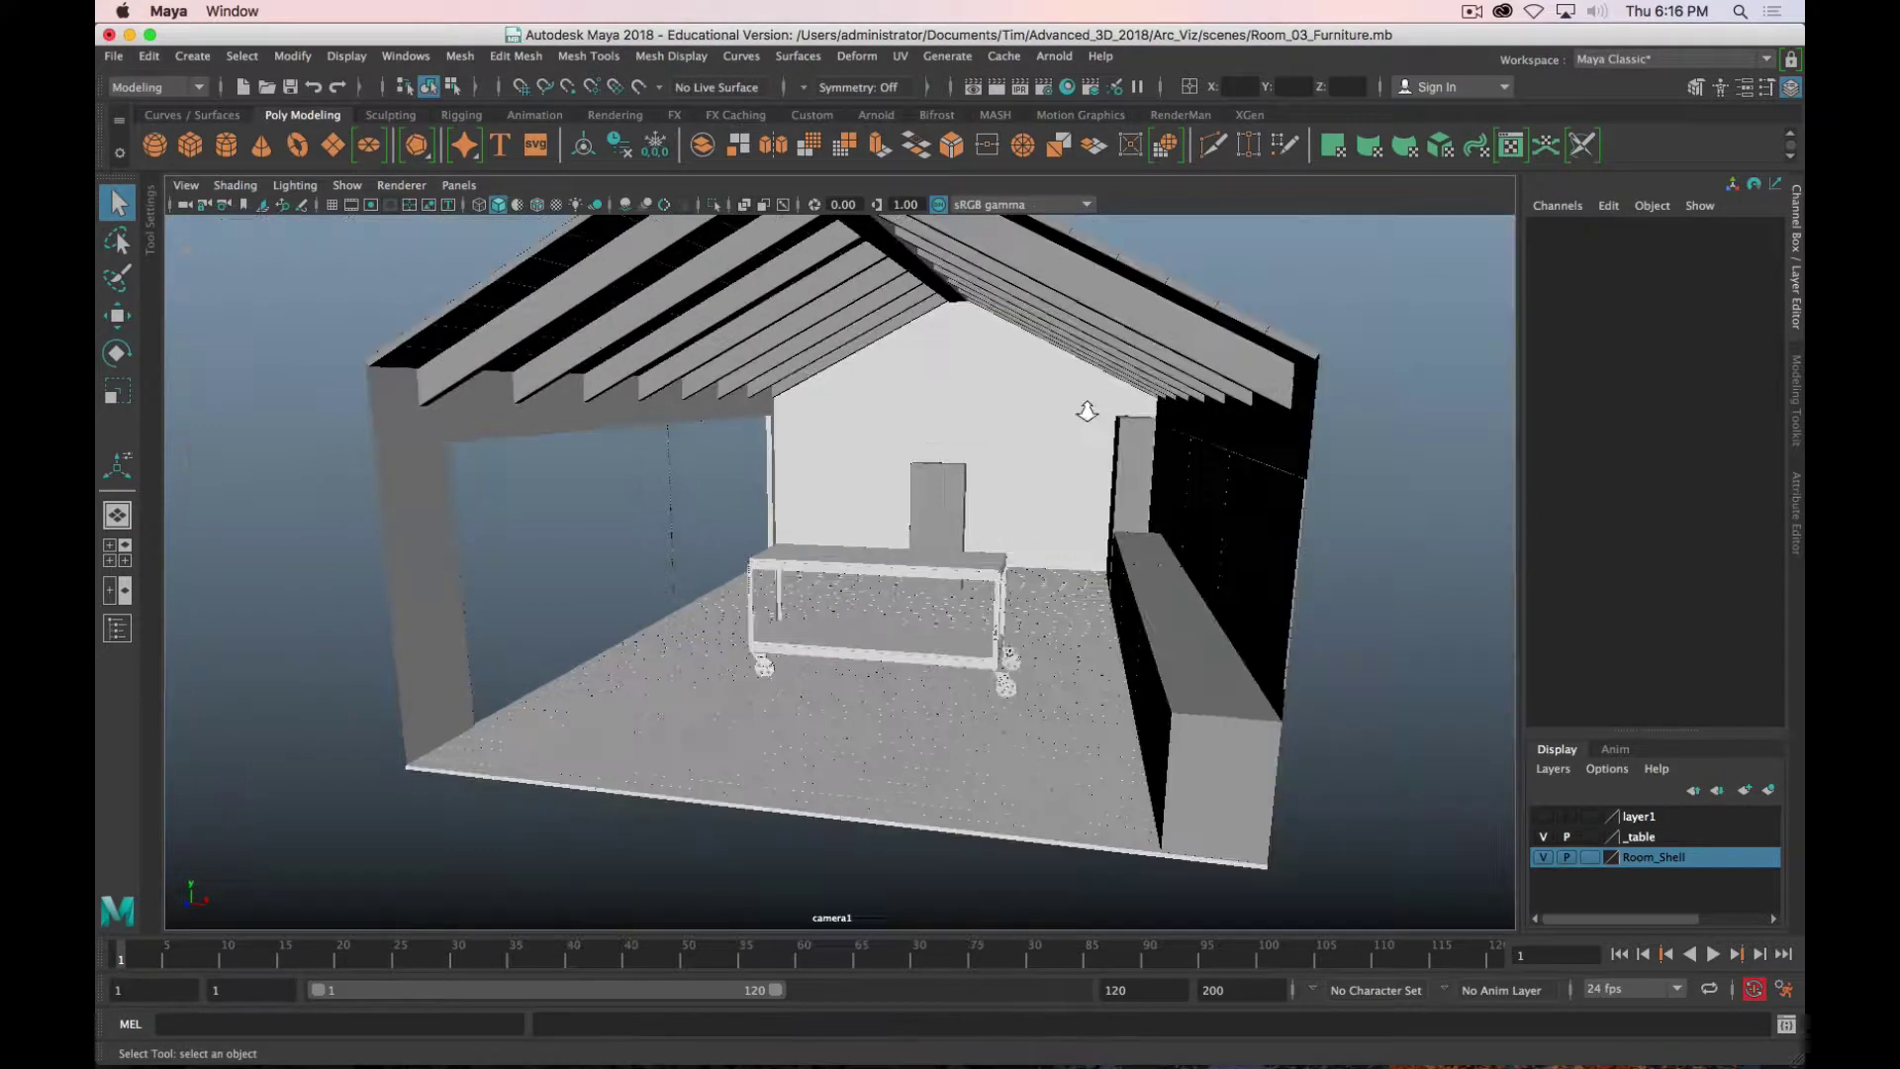
Step: Delete the entire old work table group standing in the middle of the room
{"action": "scroll", "coordinate": [1047, 441], "scroll_direction": "up", "scroll_amount": 3}
{"action": "middle_click_drag", "start_coordinate": [1047, 441], "coordinate": [789, 496], "text": "alt"}
{"action": "left_click_drag", "start_coordinate": [789, 496], "coordinate": [905, 574], "text": "alt"}
{"action": "left_click", "coordinate": [904, 574]}
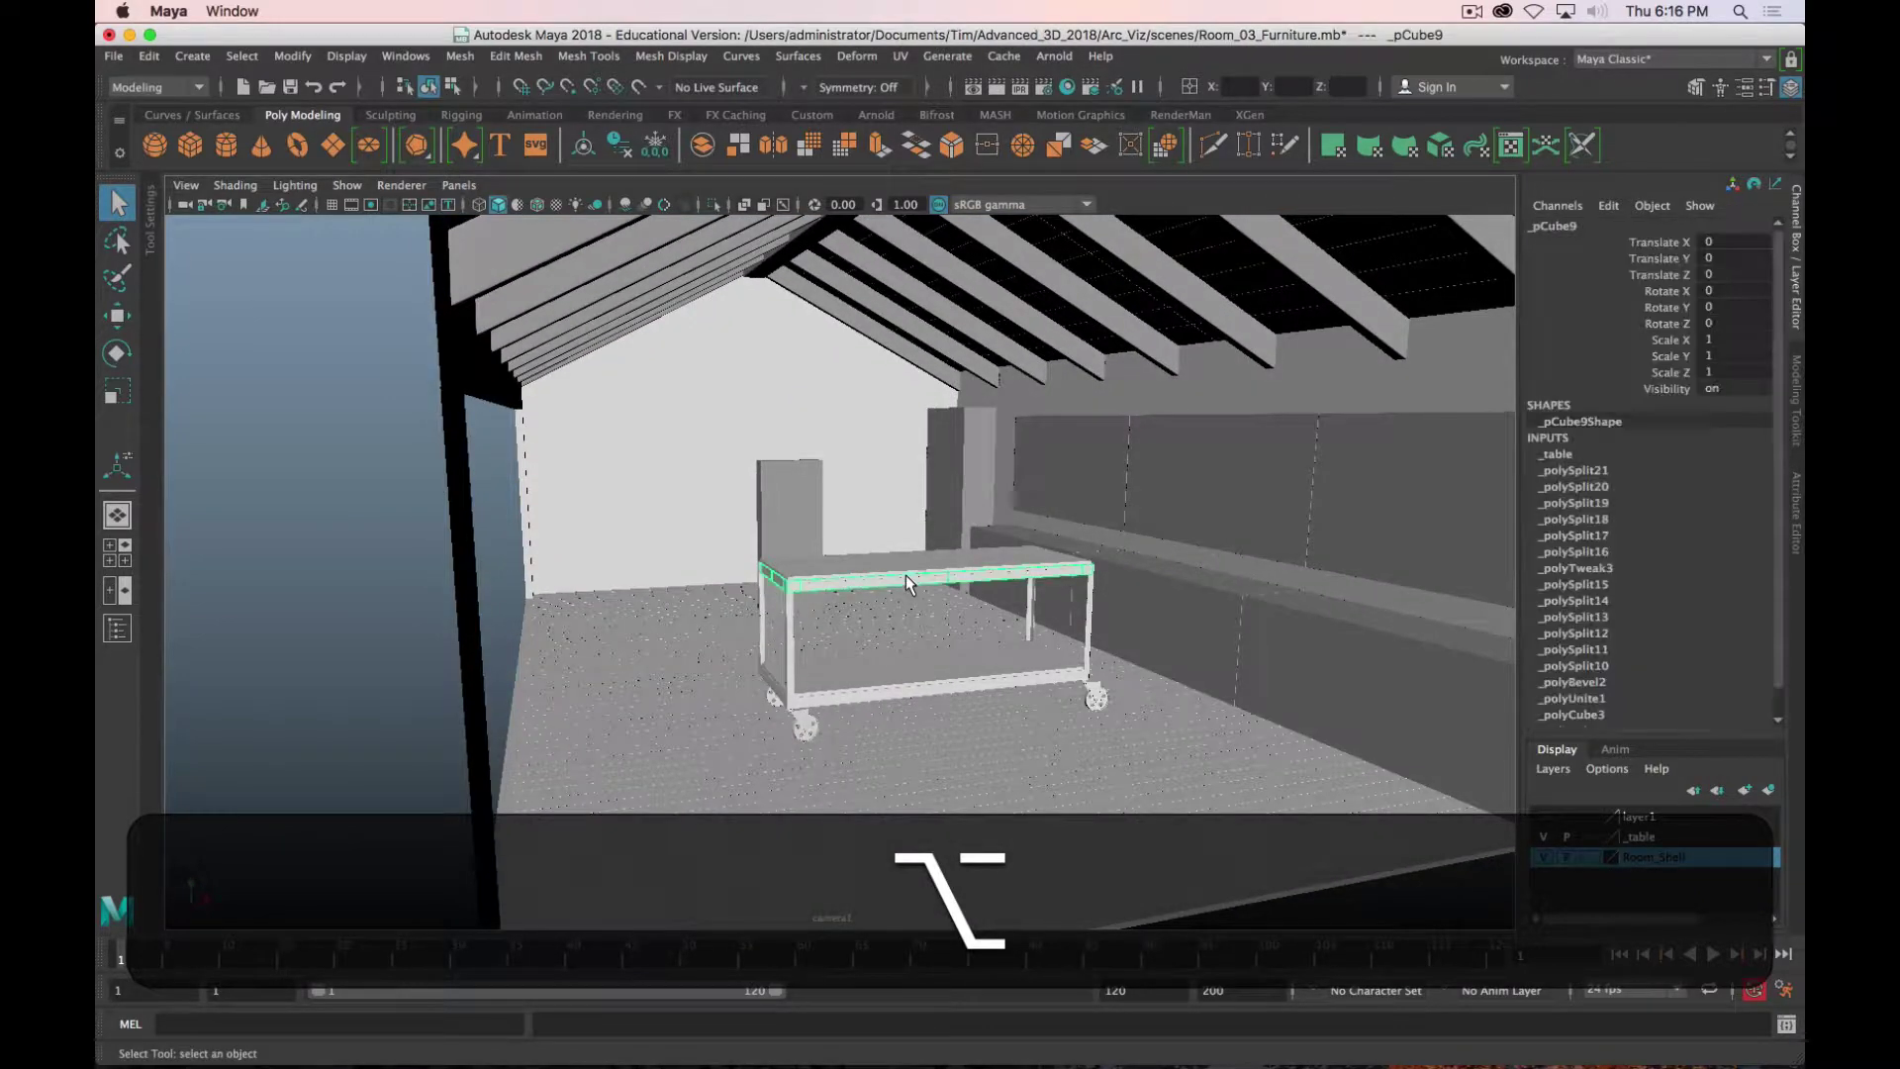
{"action": "key", "text": "Up"}
{"action": "key", "text": "Delete"}
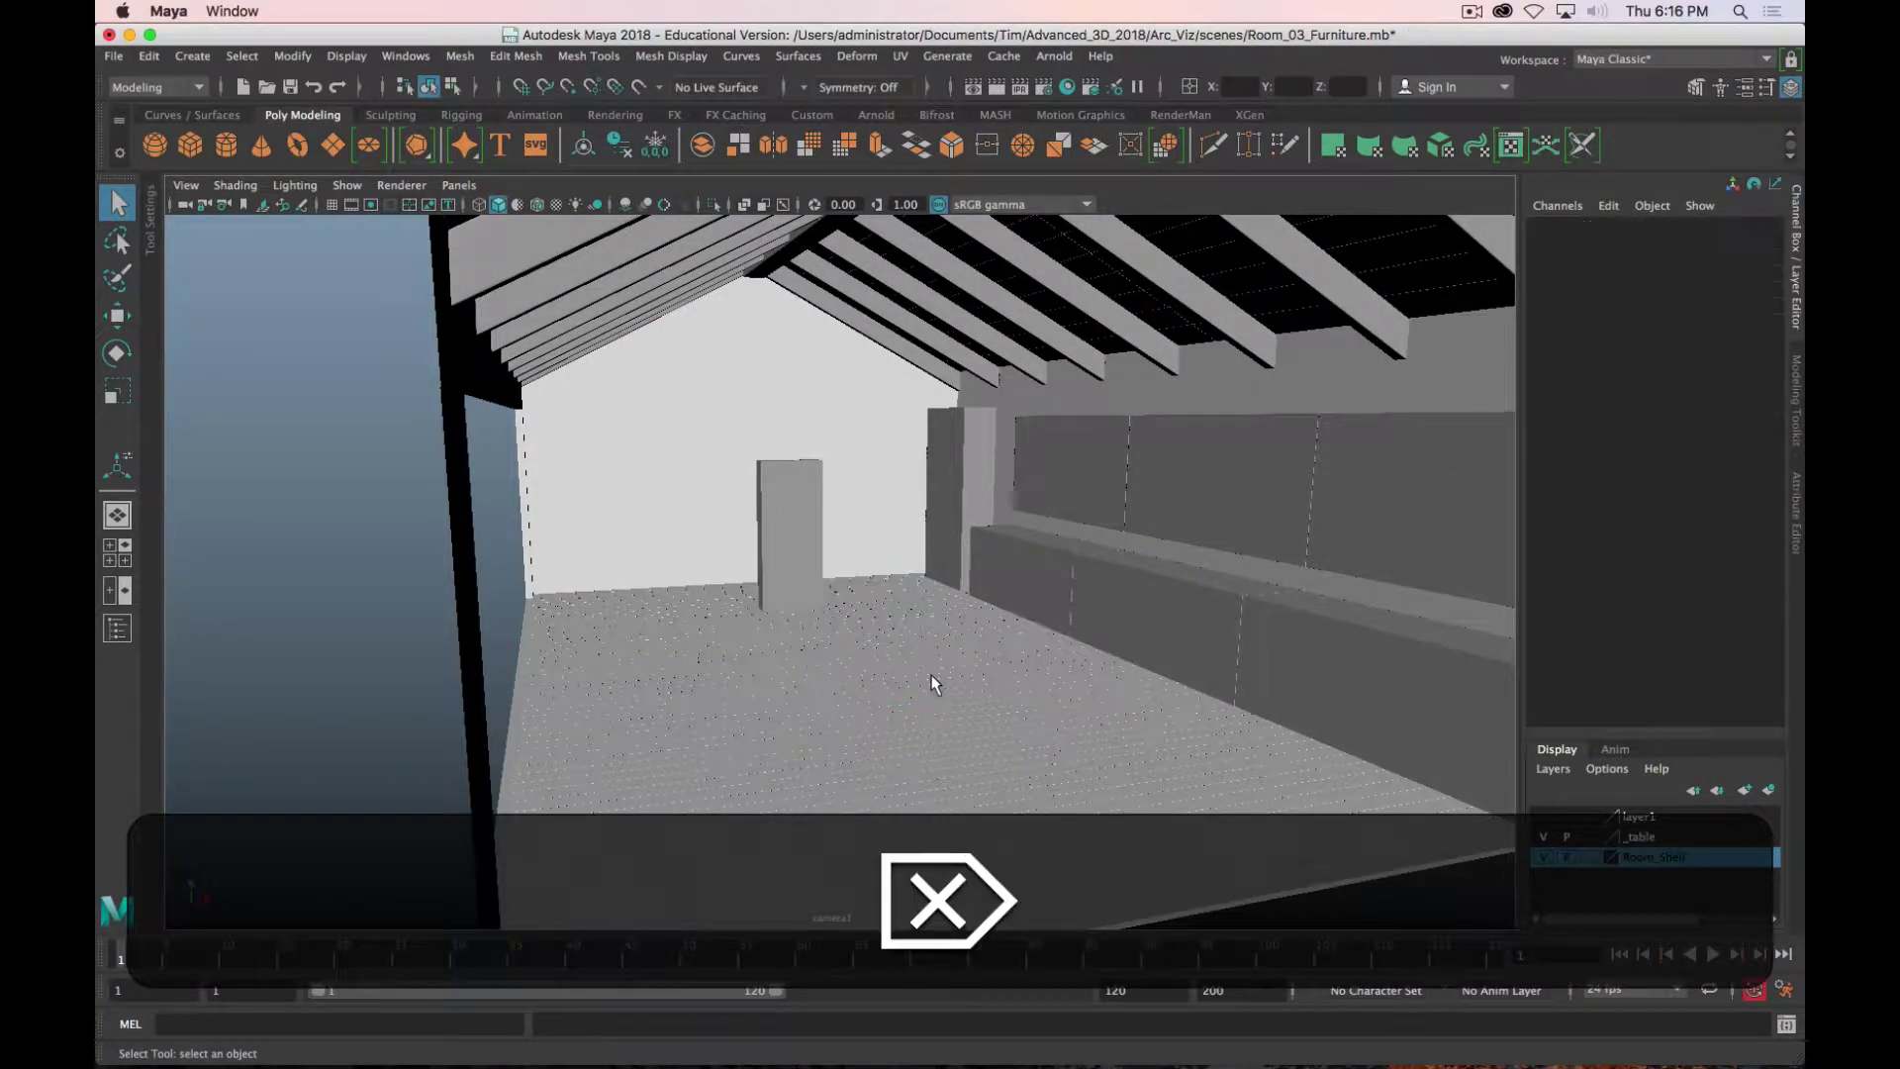
{"action": "left_click_drag", "start_coordinate": [853, 602], "coordinate": [792, 556], "text": "alt"}
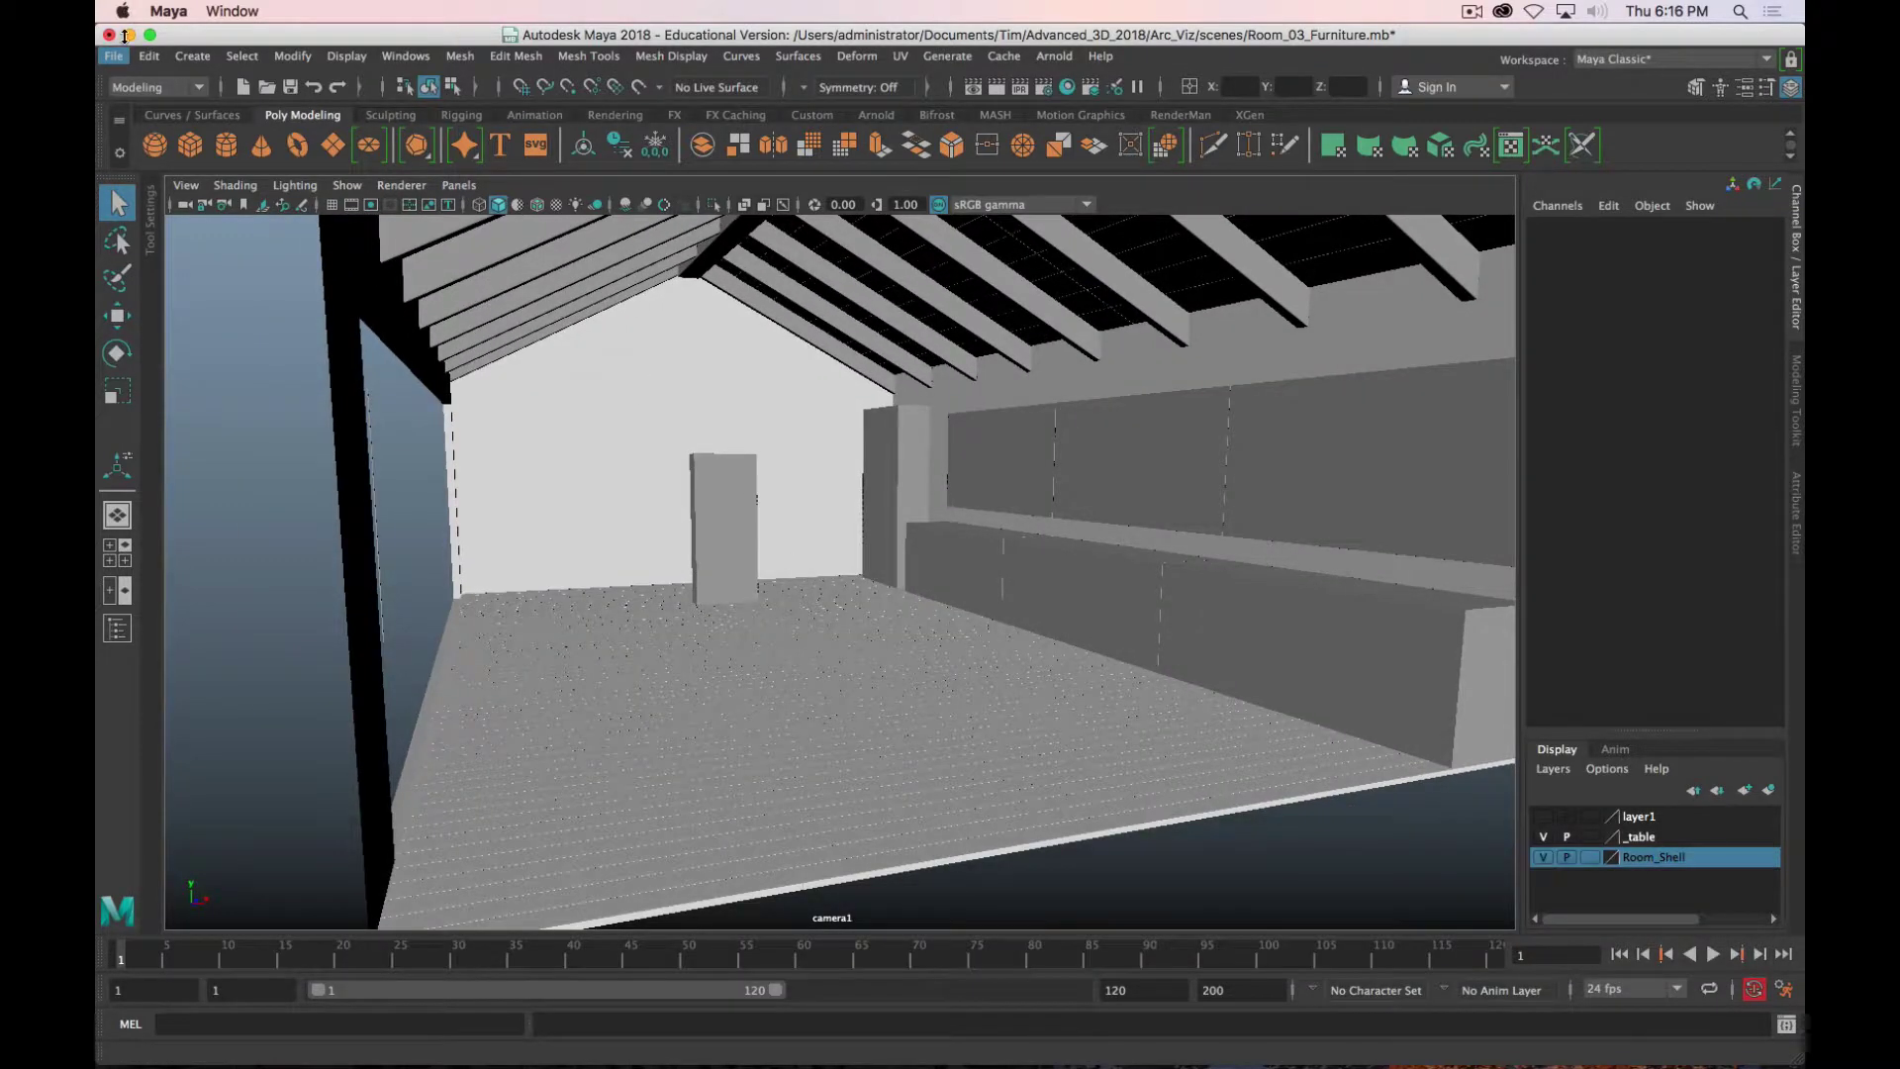
Step: Import Work_Table.mb from the project's scenes folder, keeping the saved reference load state and leaving namespaces off
{"action": "left_click", "coordinate": [115, 58]}
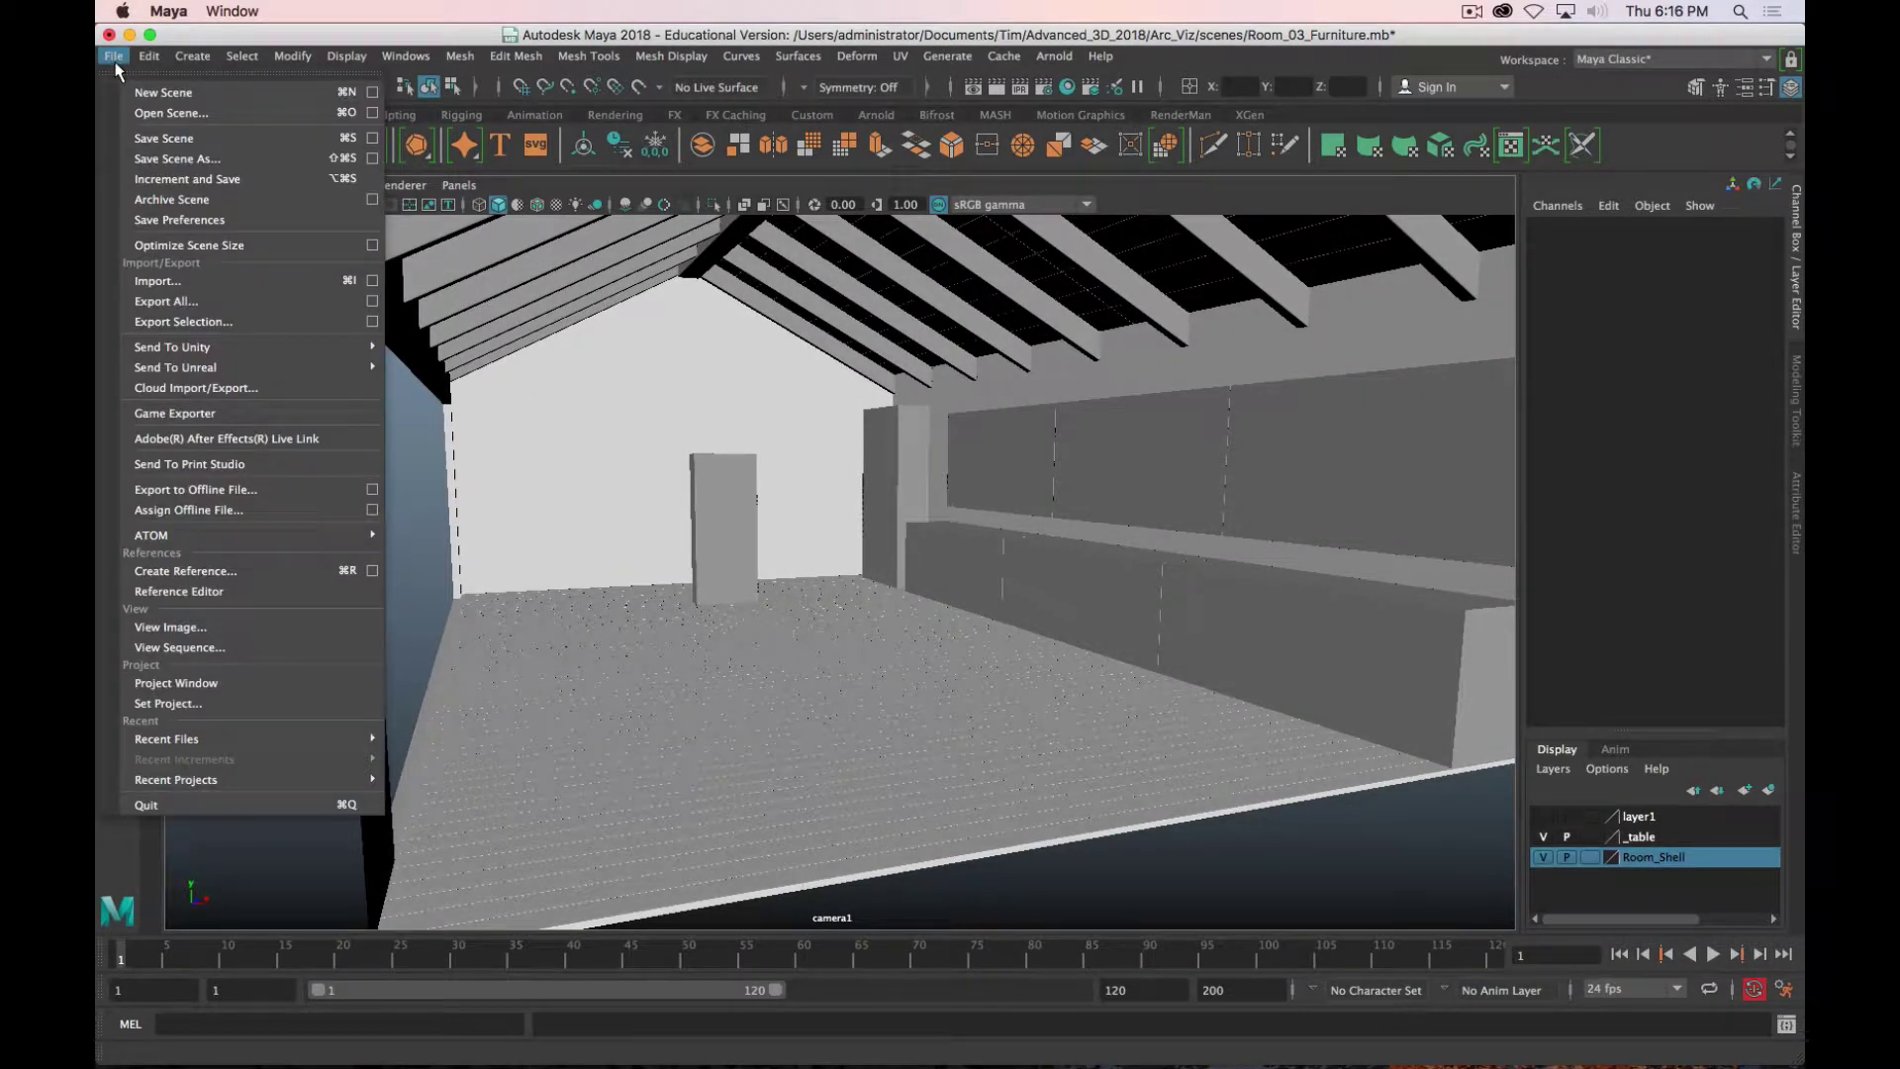
{"action": "left_click", "coordinate": [313, 287]}
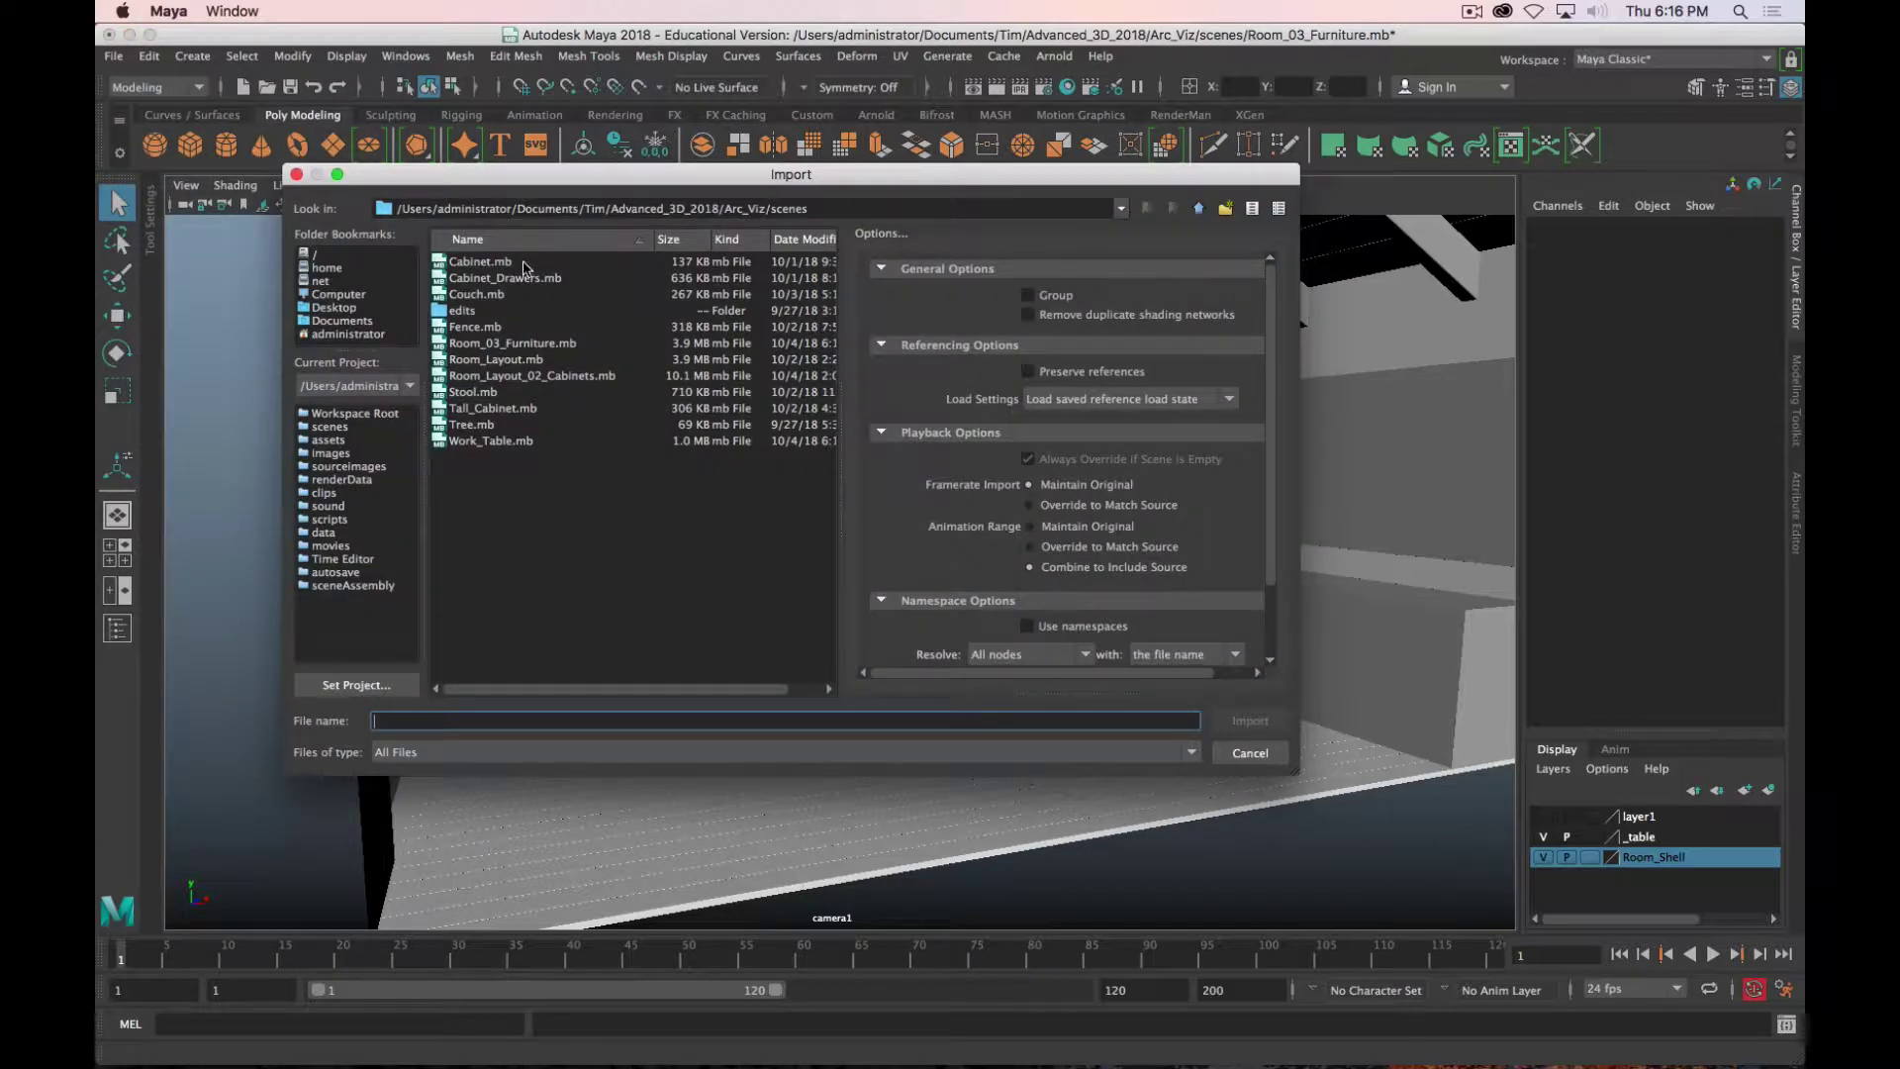
{"action": "left_click", "coordinate": [503, 443]}
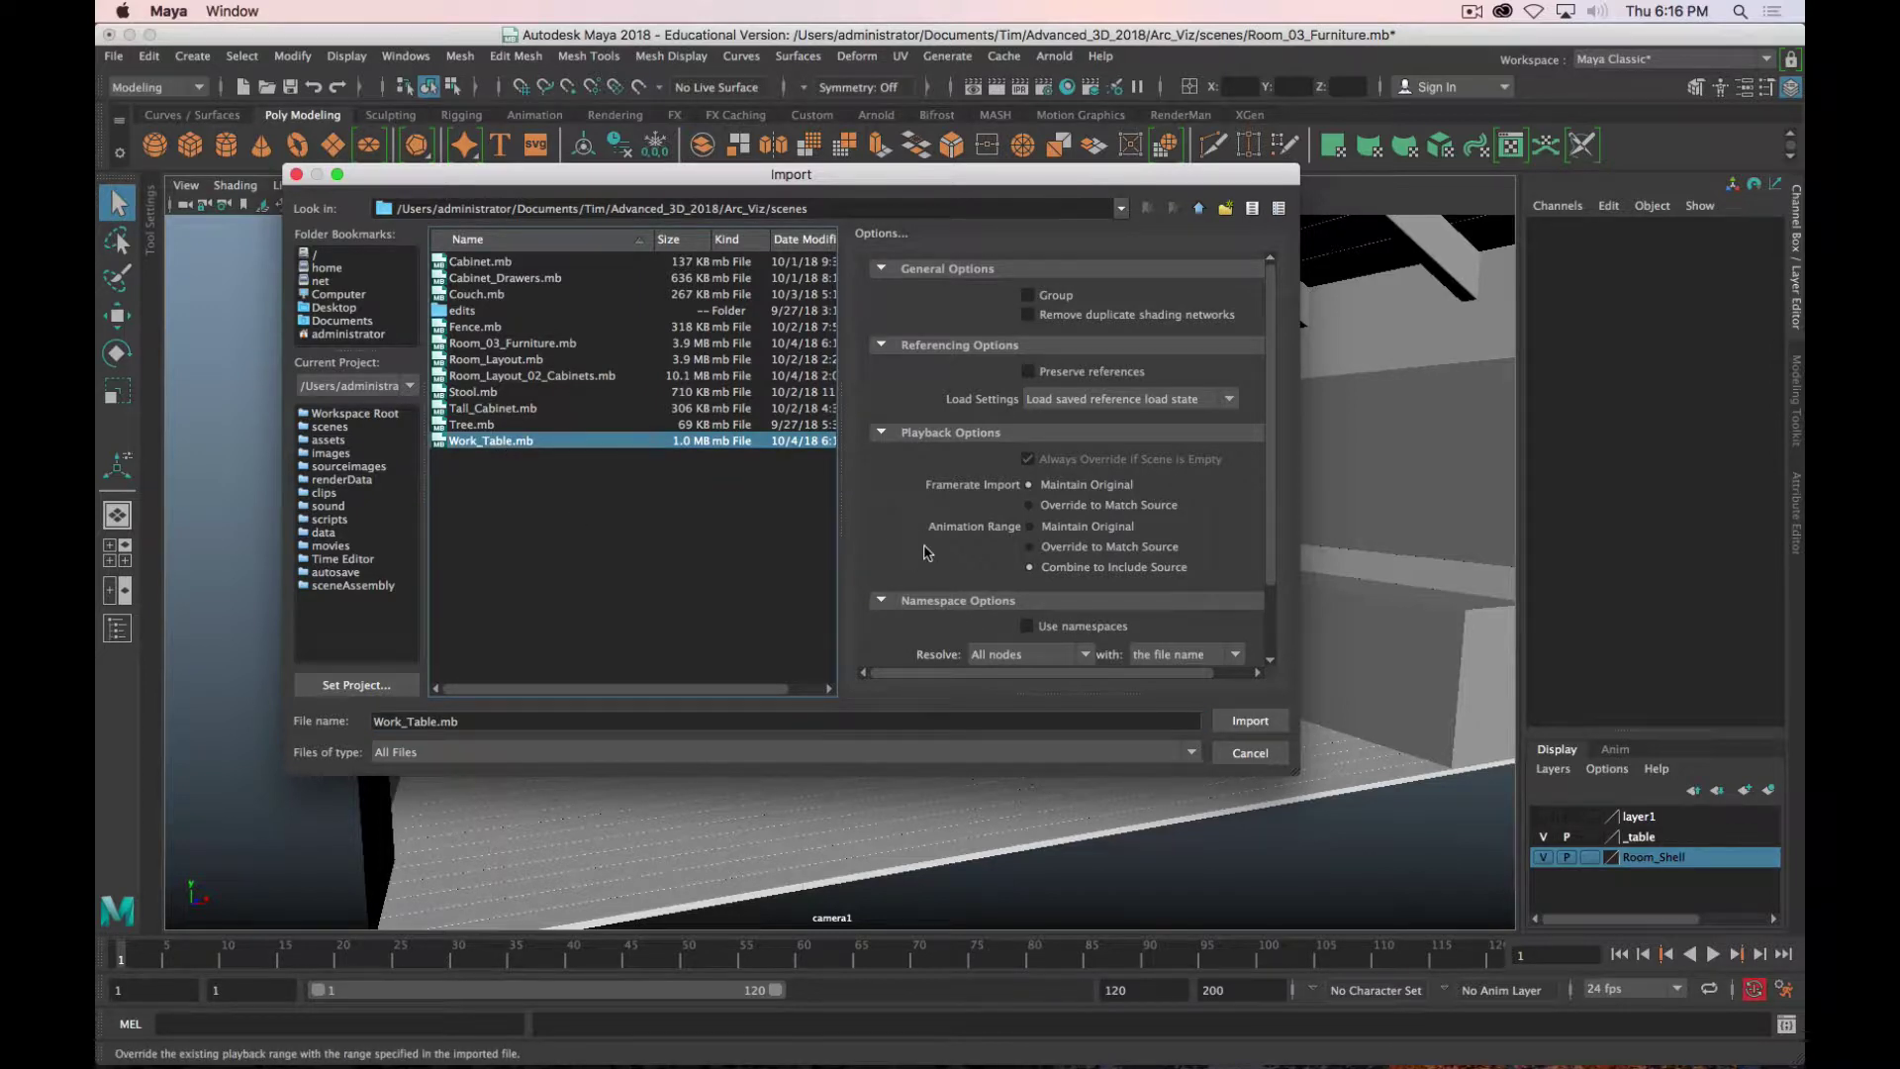
{"action": "left_click", "coordinate": [1227, 396]}
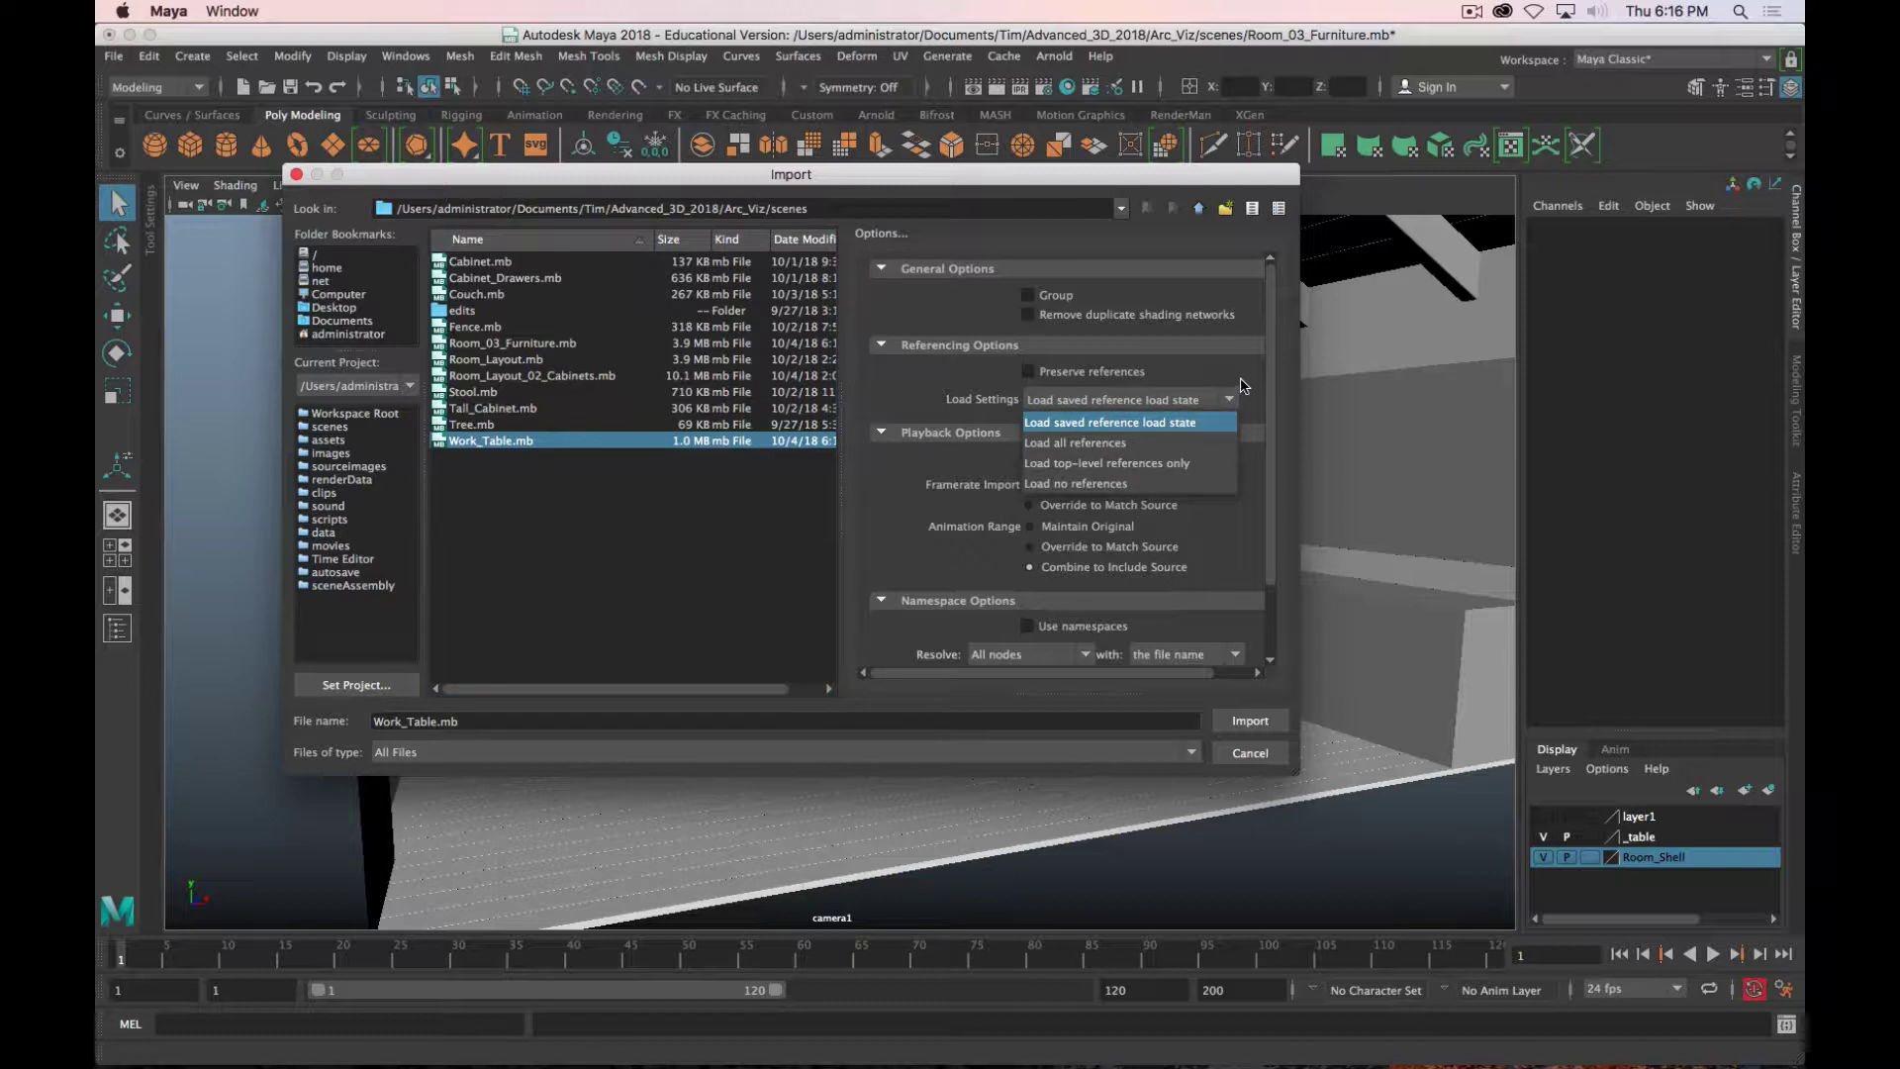
{"action": "left_click", "coordinate": [1244, 386]}
{"action": "scroll", "coordinate": [958, 537], "scroll_direction": "down", "scroll_amount": 3}
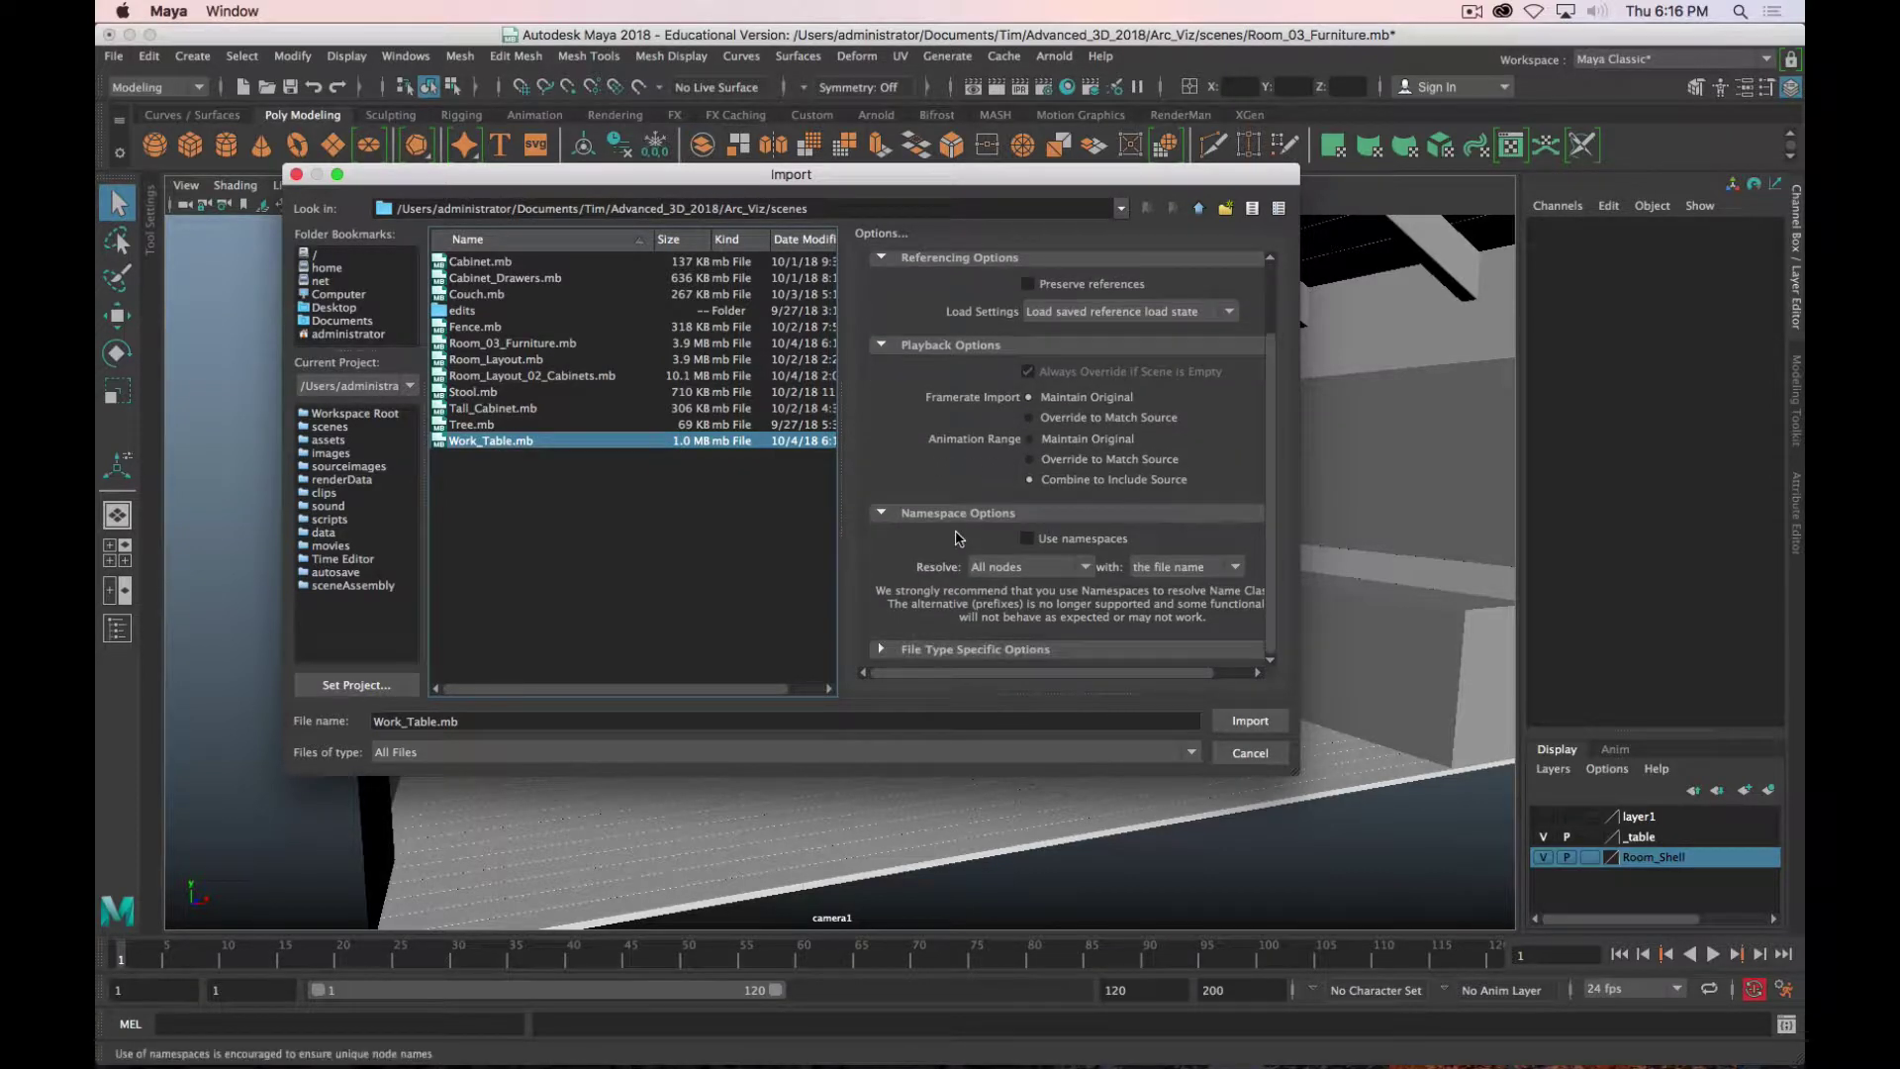
{"action": "left_click", "coordinate": [1027, 539]}
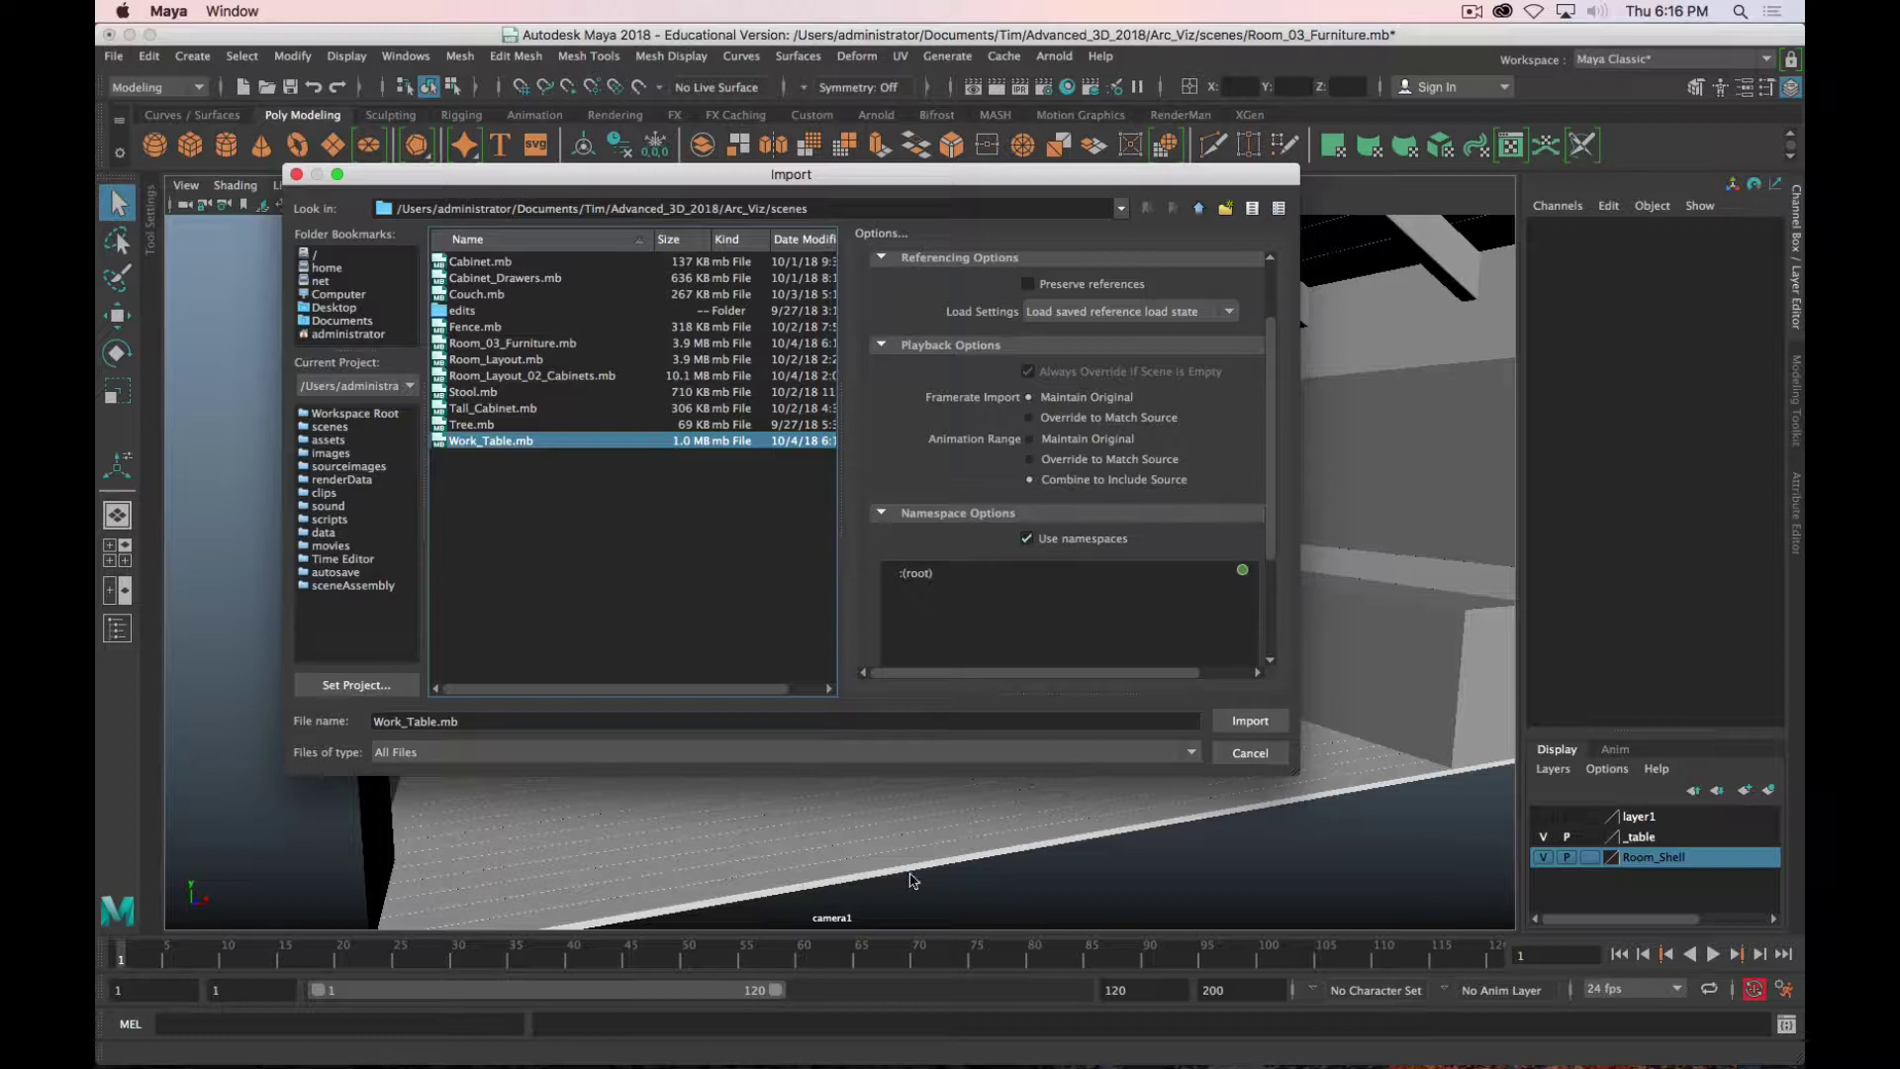
{"action": "left_click", "coordinate": [1027, 538]}
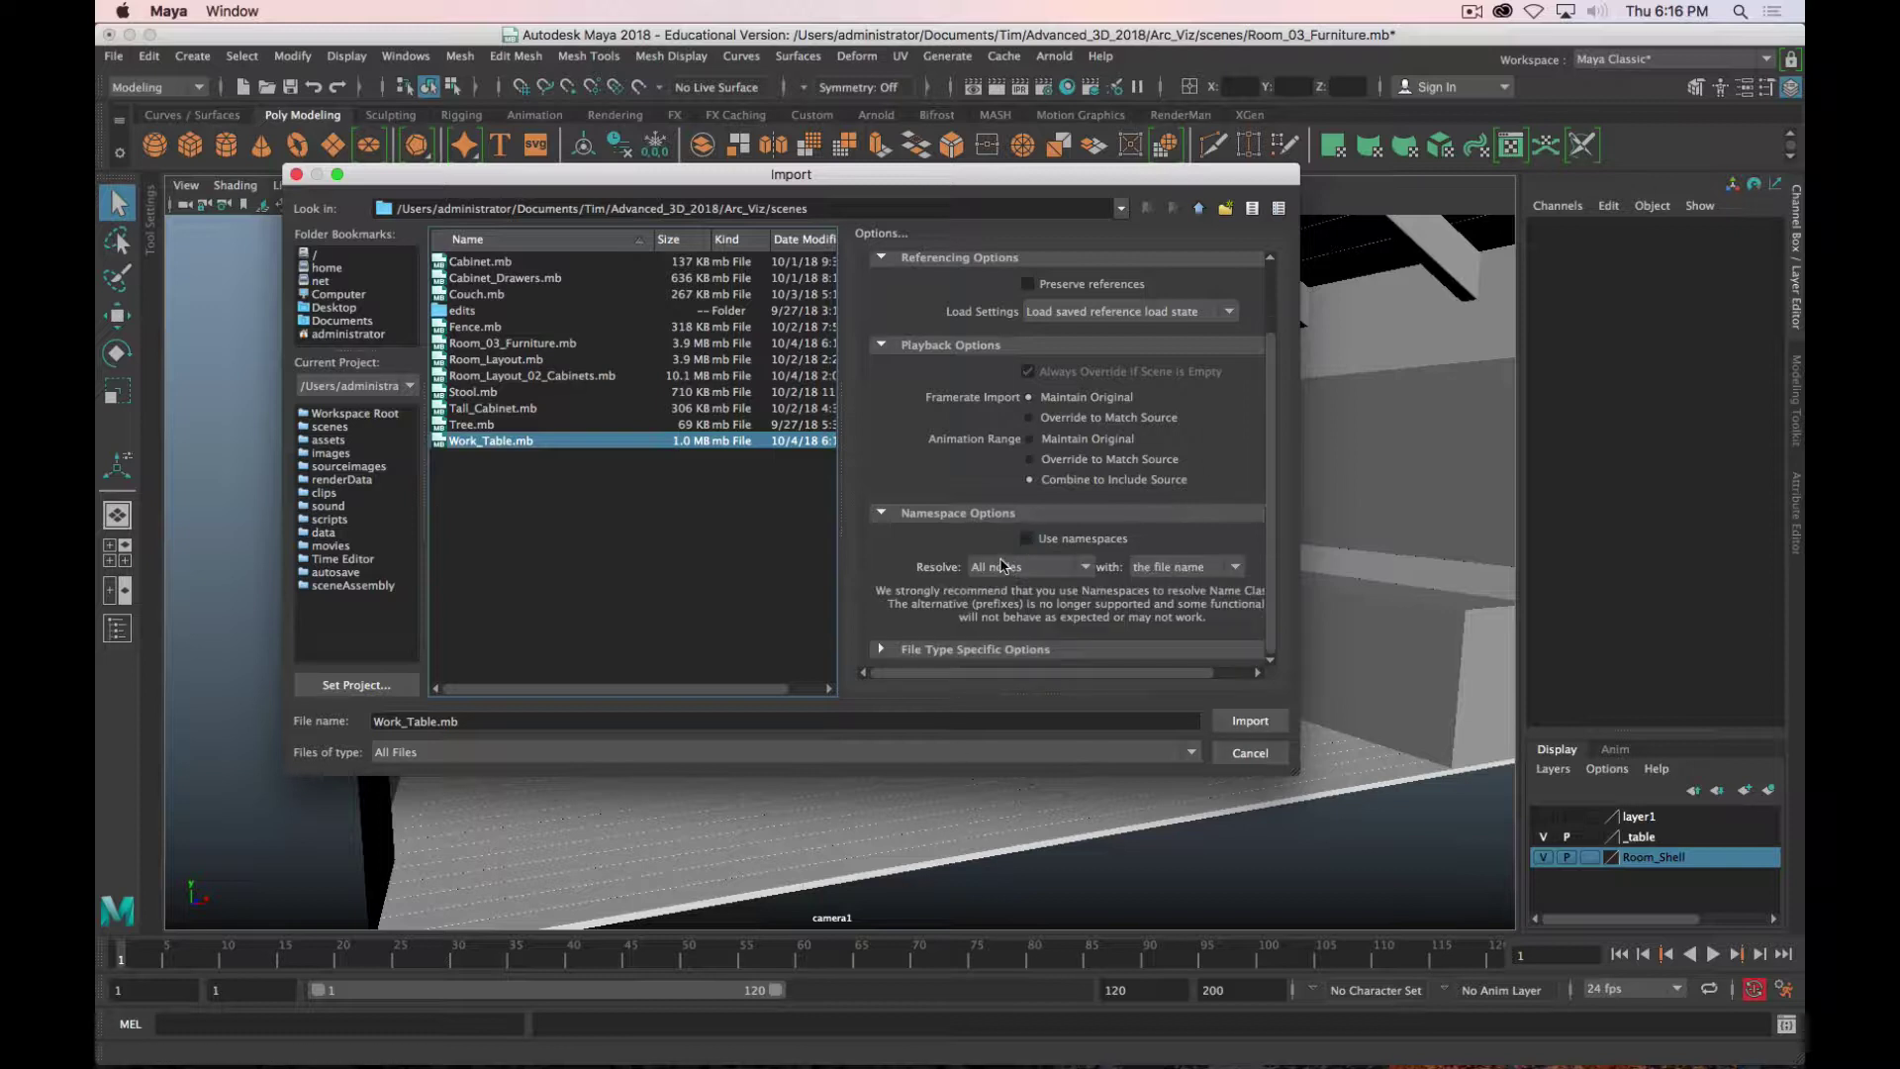
{"action": "scroll", "coordinate": [921, 566], "scroll_direction": "up", "scroll_amount": 3}
{"action": "scroll", "coordinate": [920, 567], "scroll_direction": "down", "scroll_amount": 3}
{"action": "left_click", "coordinate": [882, 650]}
{"action": "scroll", "coordinate": [891, 633], "scroll_direction": "up", "scroll_amount": 3}
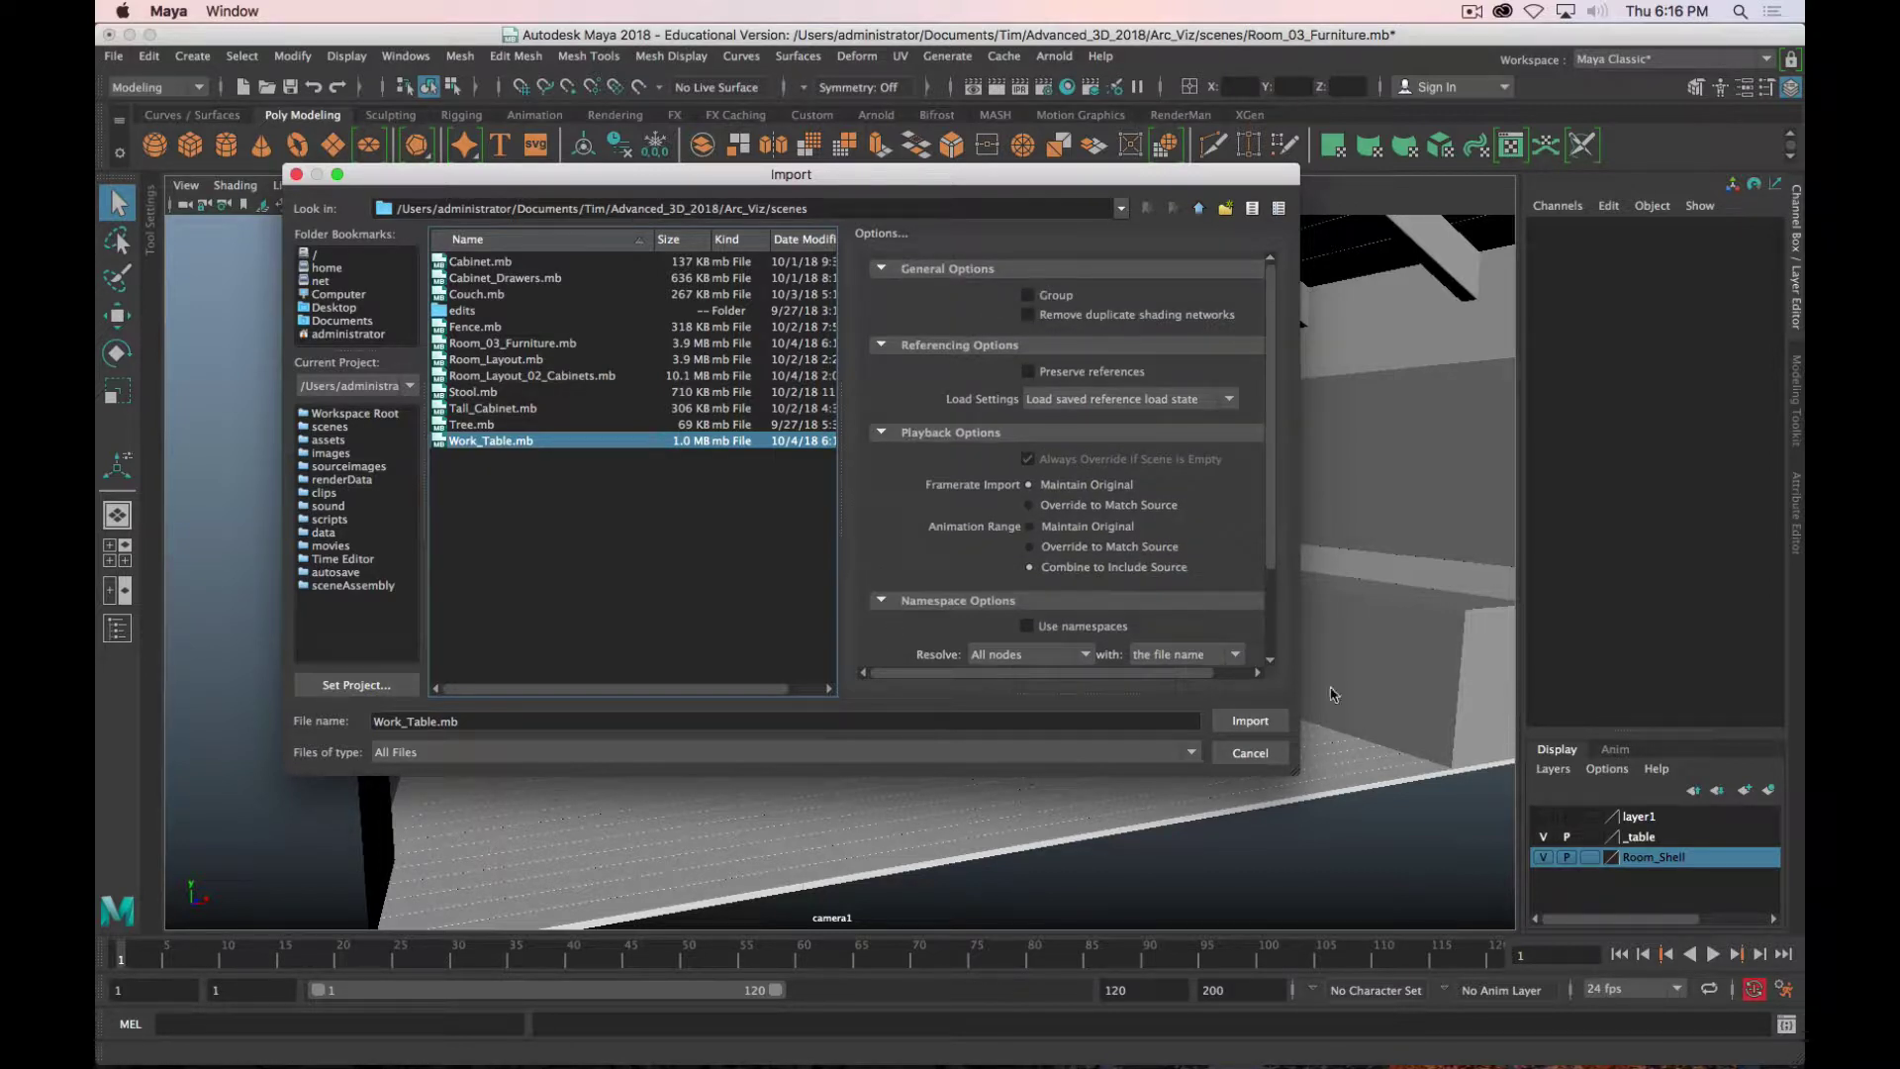
{"action": "left_click", "coordinate": [1249, 723]}
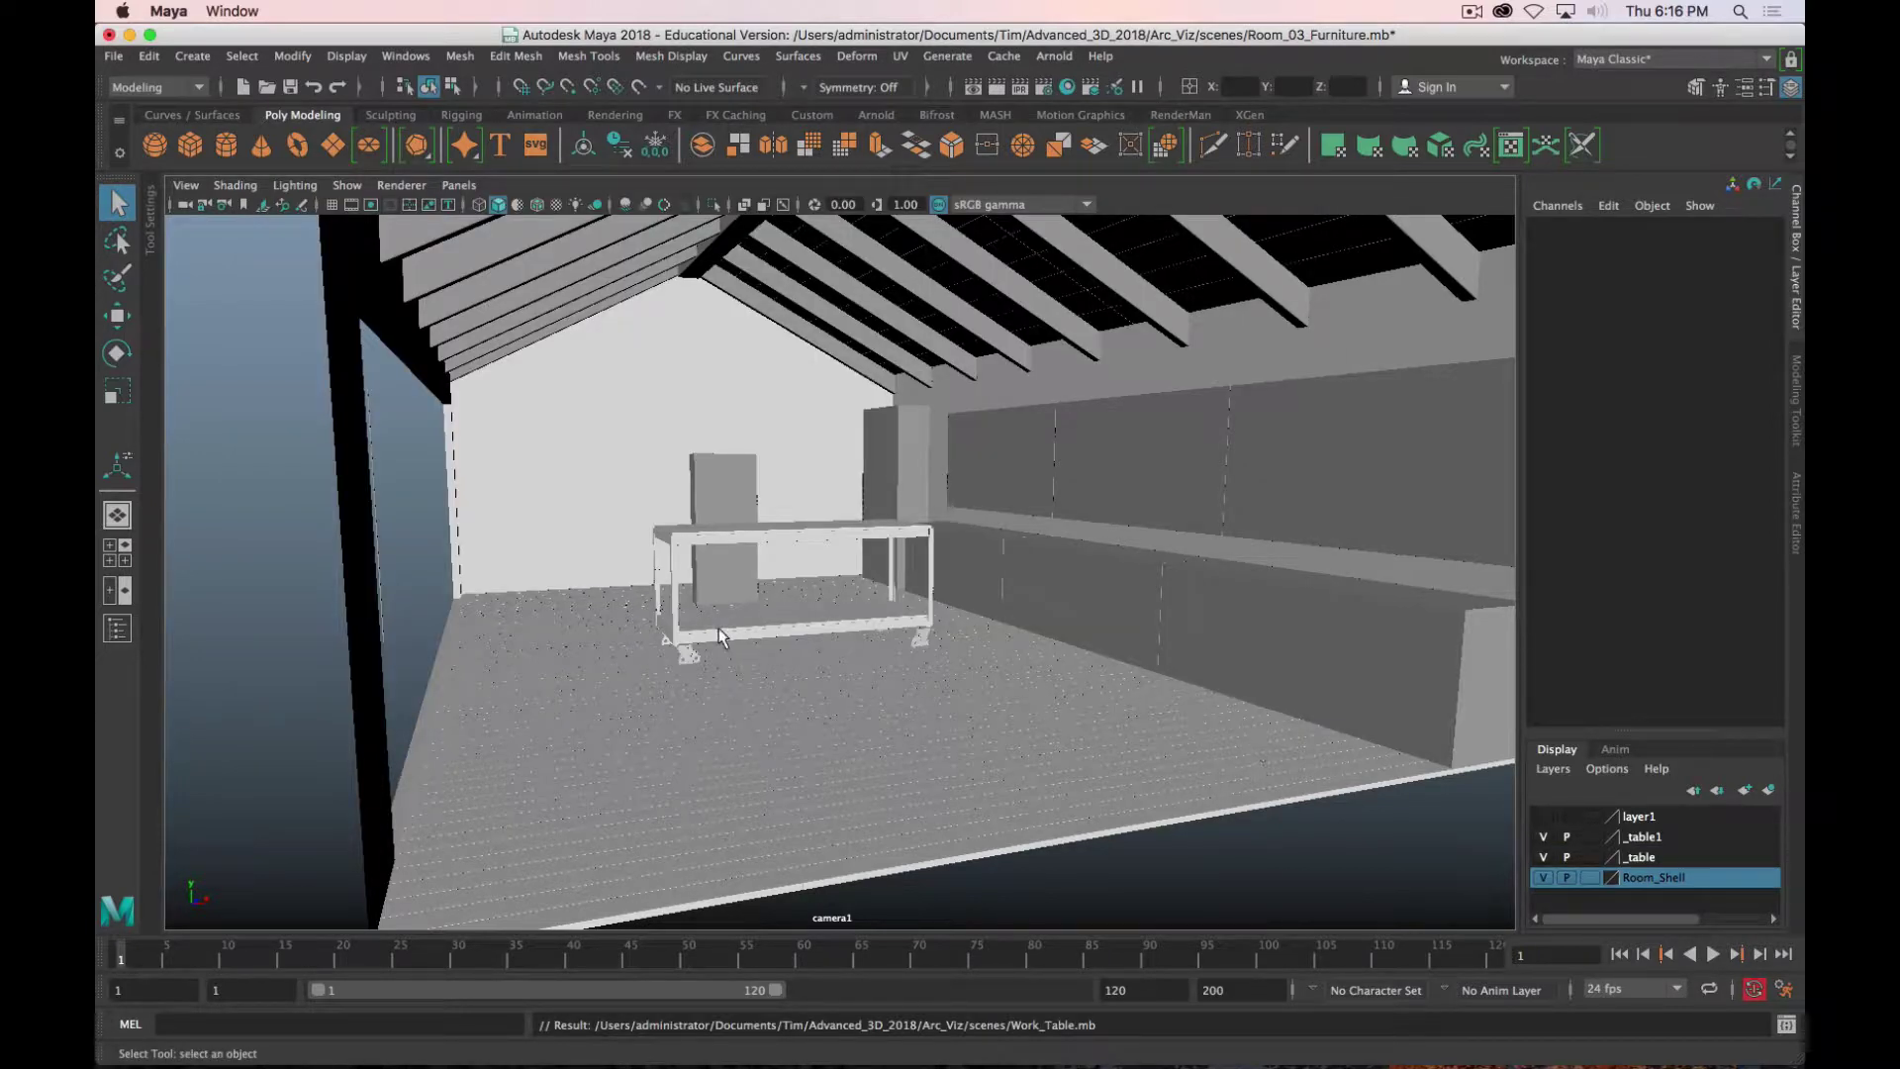
Step: Check how individual parts of the imported table select, and select its whole parent group _Work_Table_Group
{"action": "left_click", "coordinate": [735, 622]}
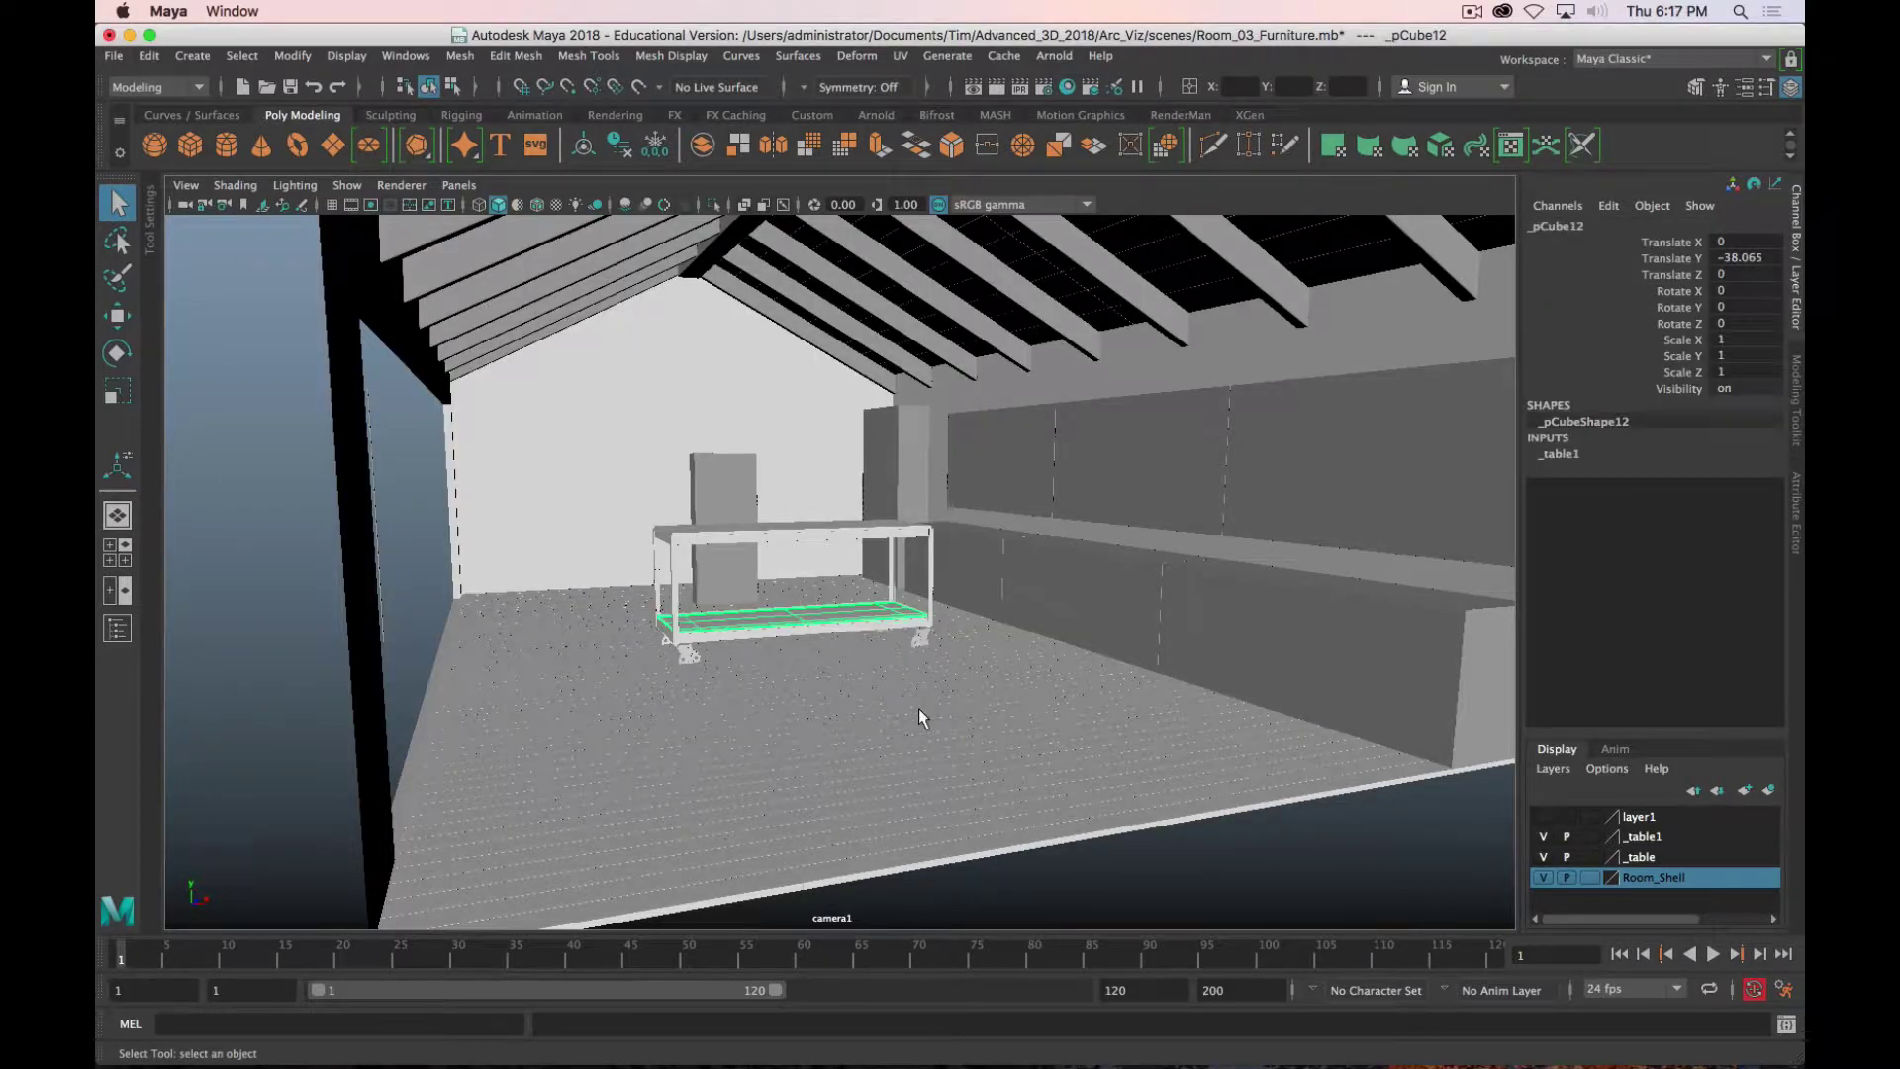
{"action": "left_click", "coordinate": [820, 552]}
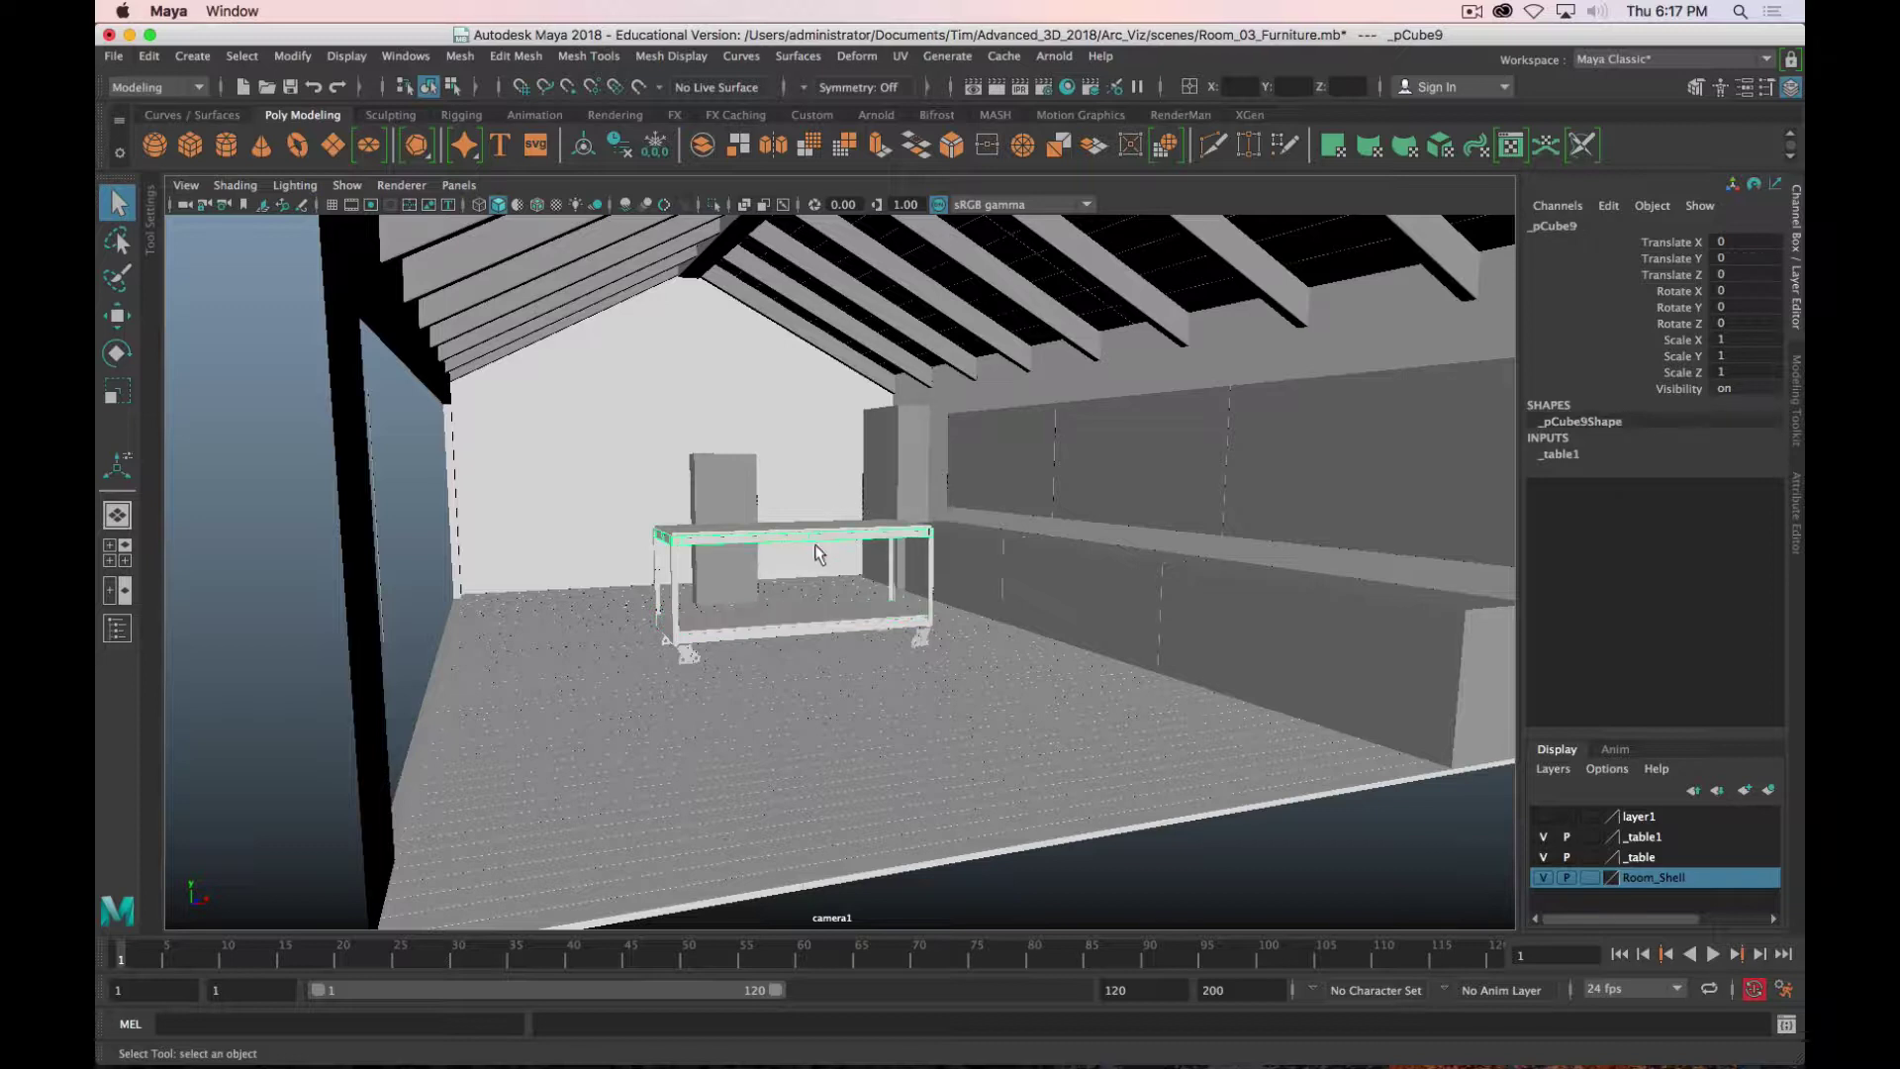
{"action": "left_click", "coordinate": [660, 584]}
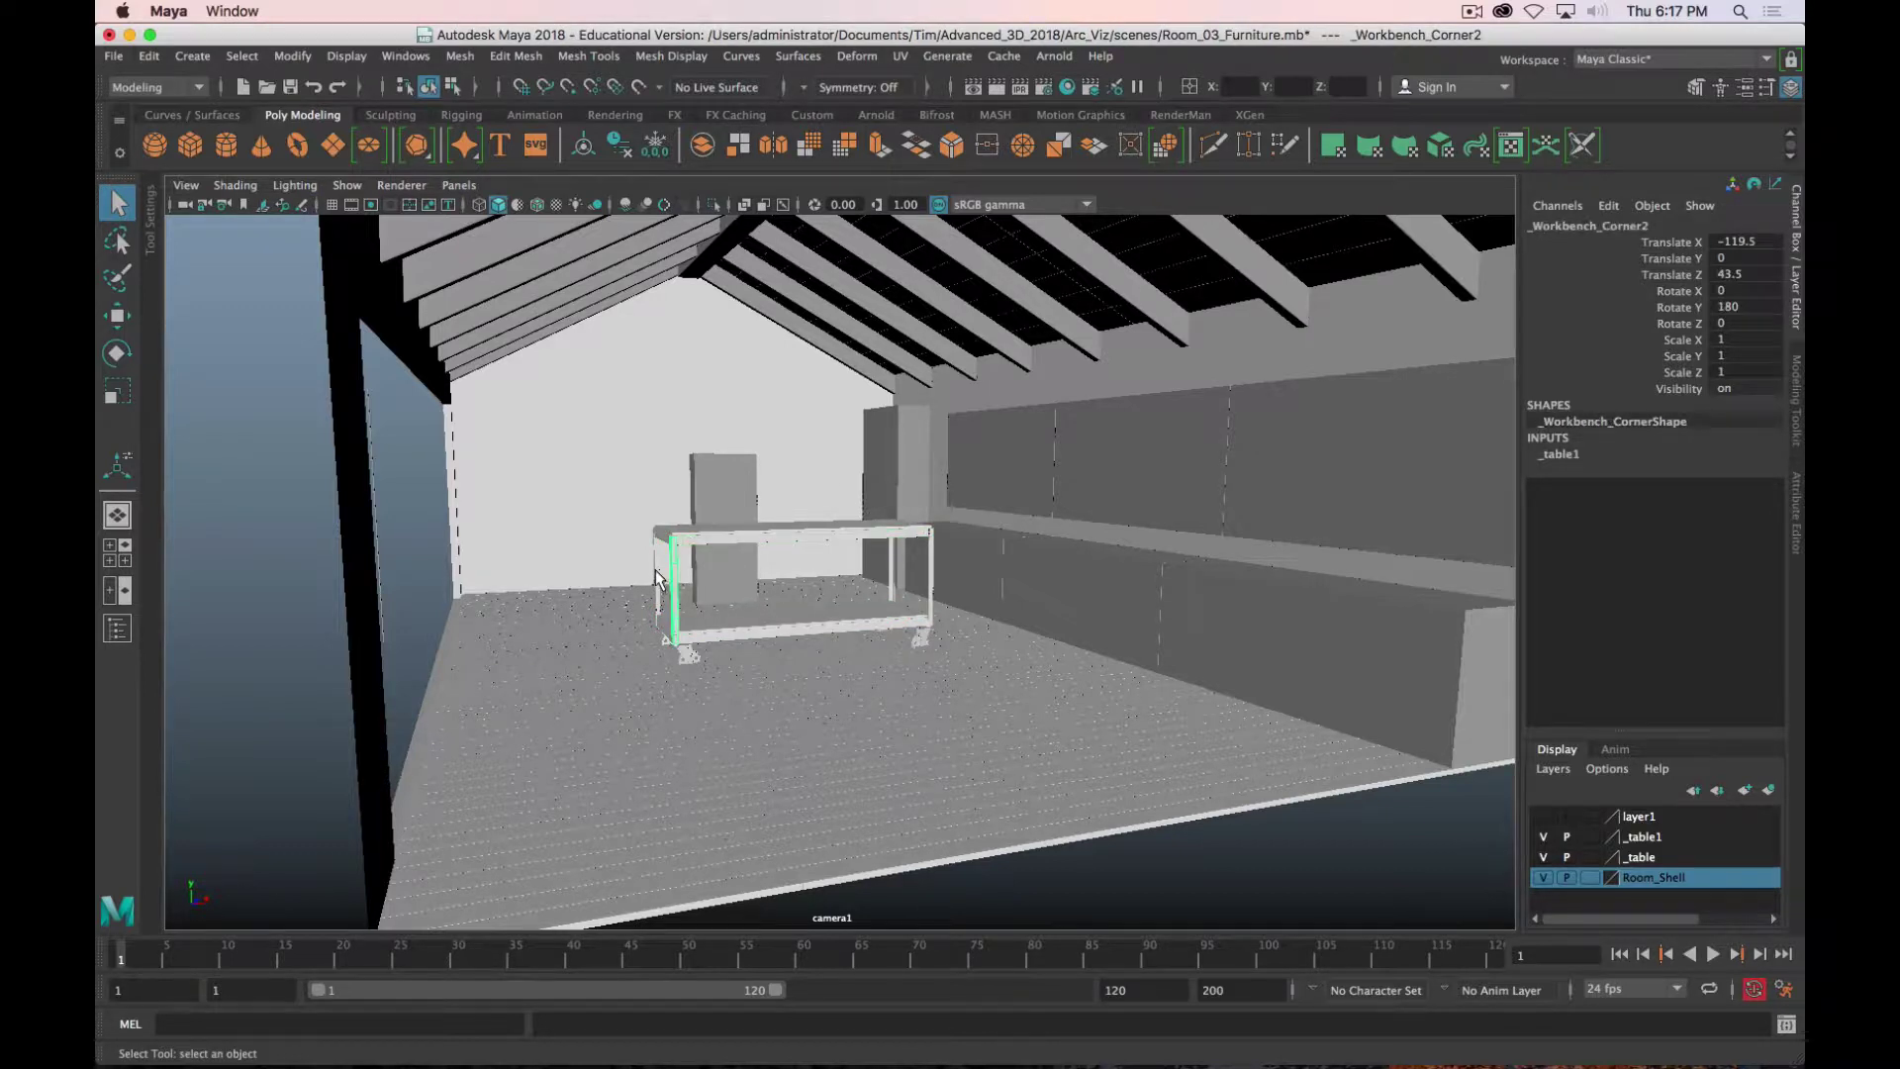
{"action": "left_click", "coordinate": [890, 564]}
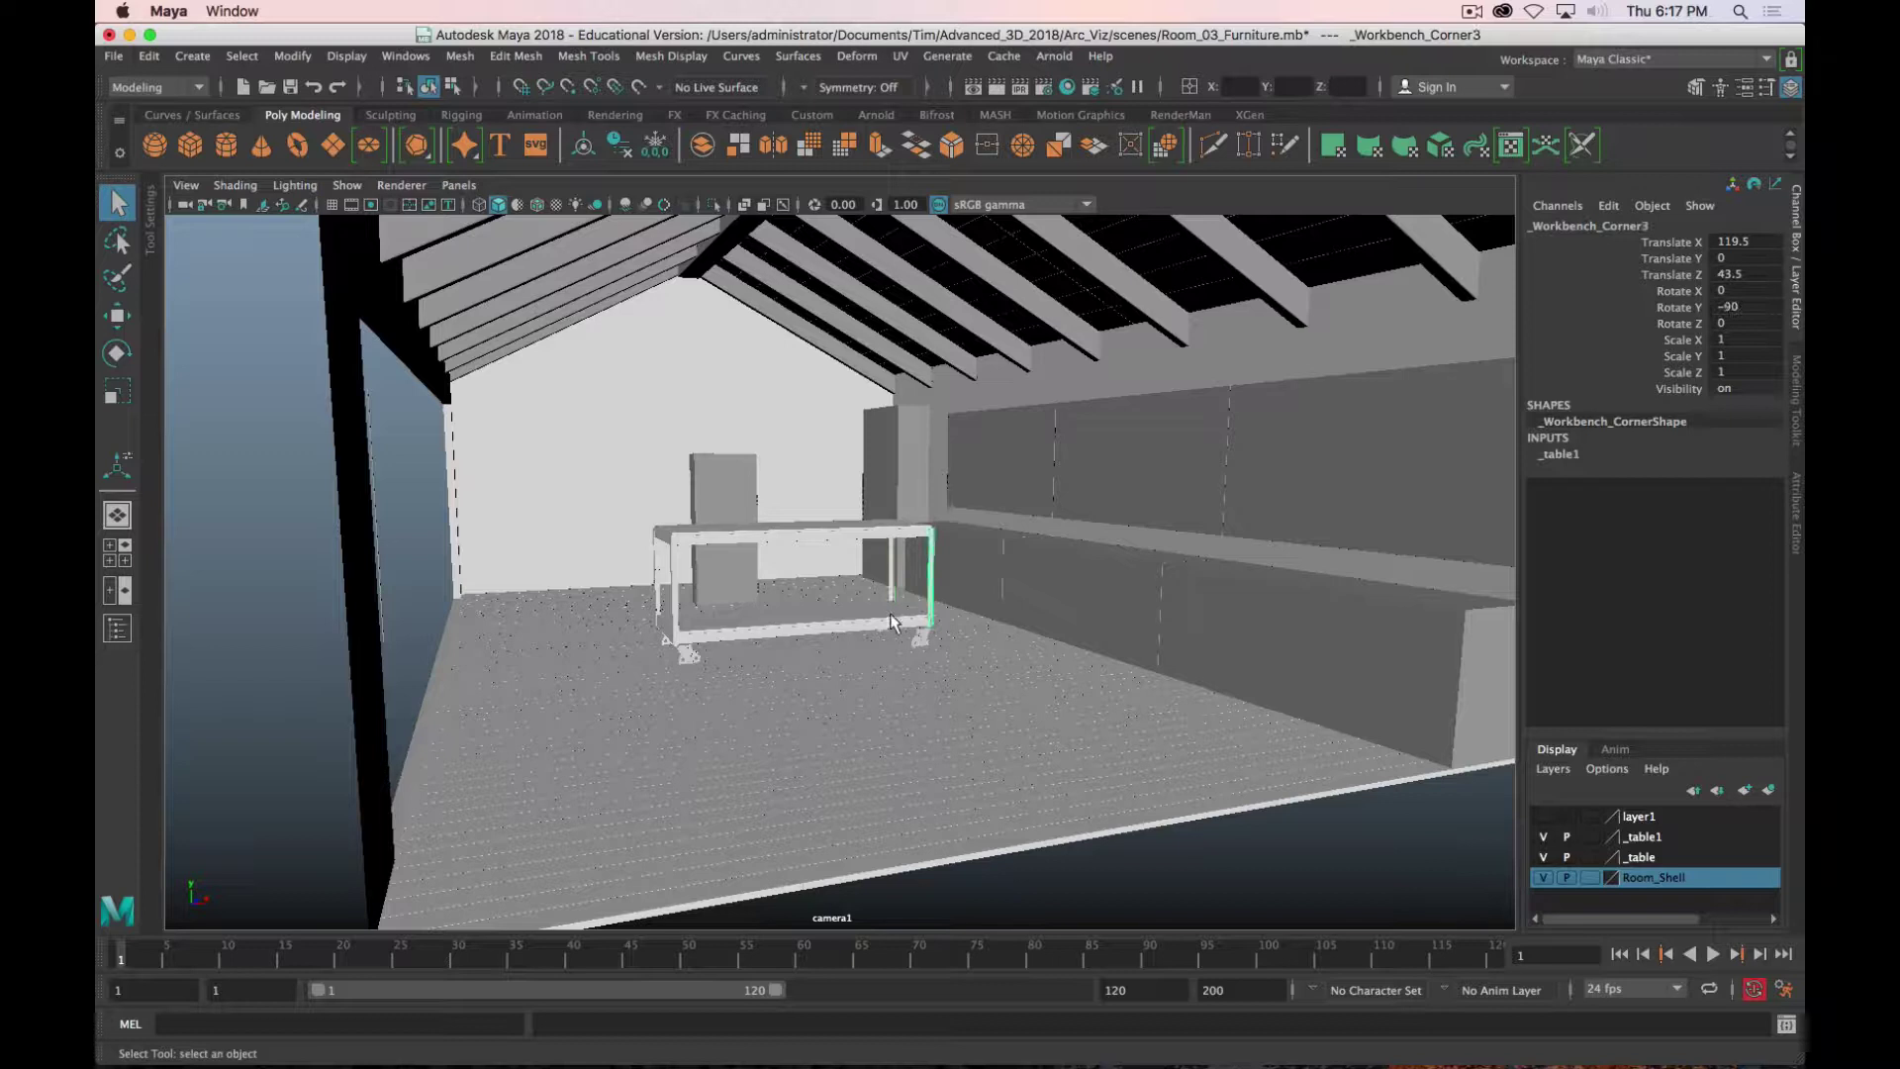
{"action": "left_click", "coordinate": [885, 626]}
{"action": "key", "text": "Up"}
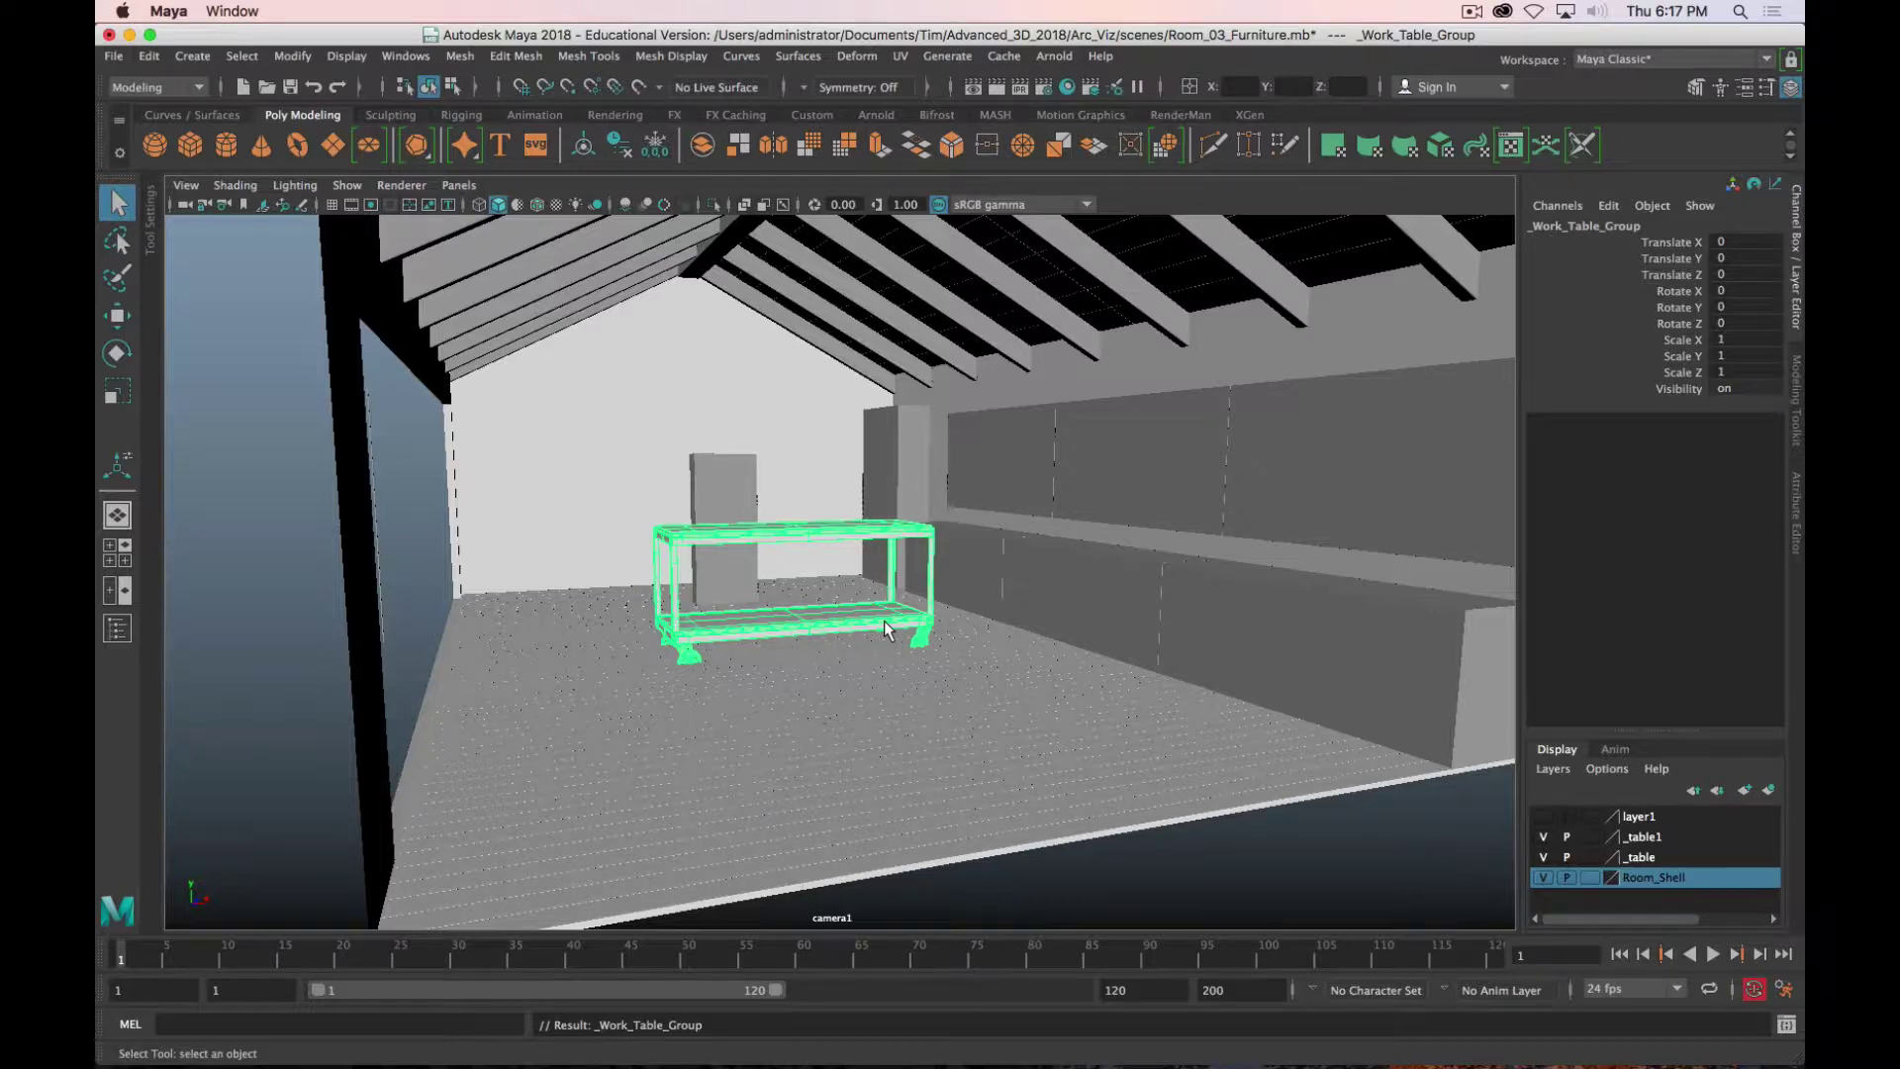
Step: Snap the table group's pivot vertically down to the bottom vertex of a wheel, undoing the accidental sideways move
{"action": "key", "text": "w"}
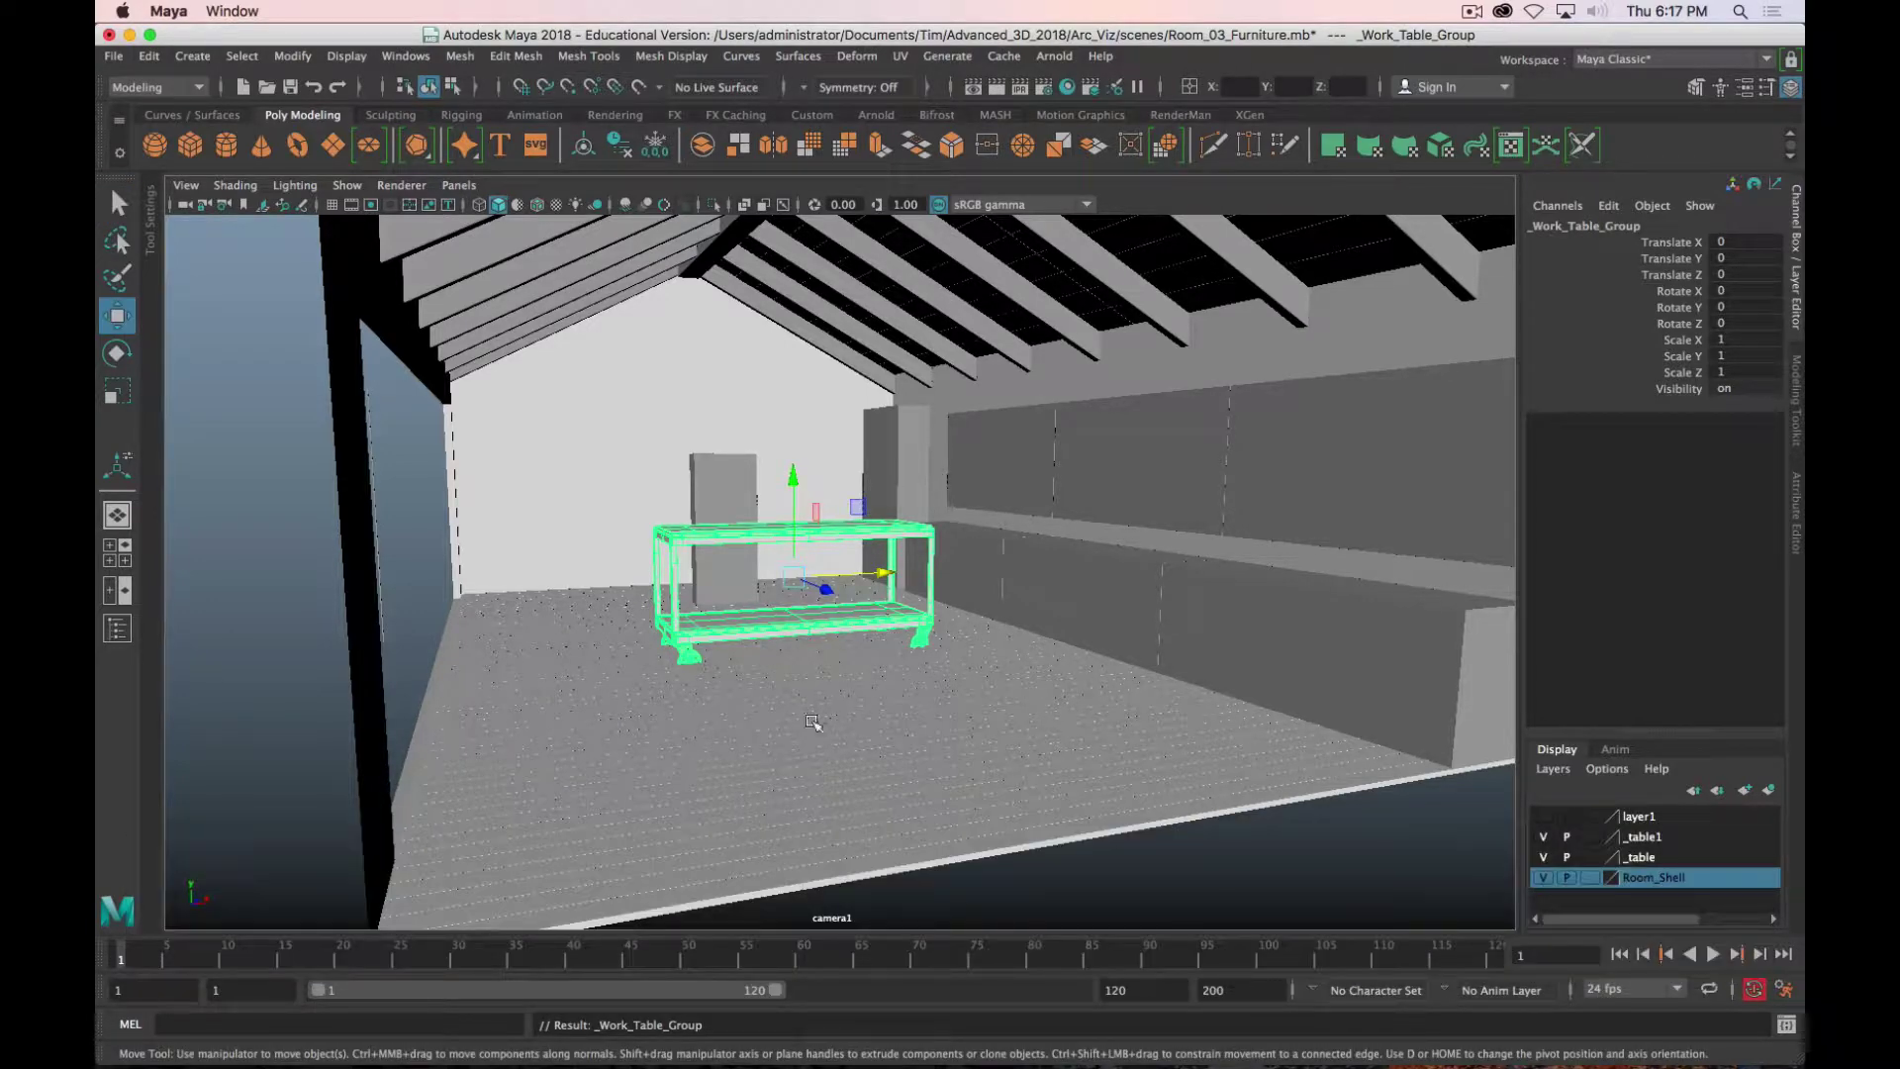
{"action": "left_click_drag", "start_coordinate": [789, 667], "coordinate": [904, 567], "text": "alt"}
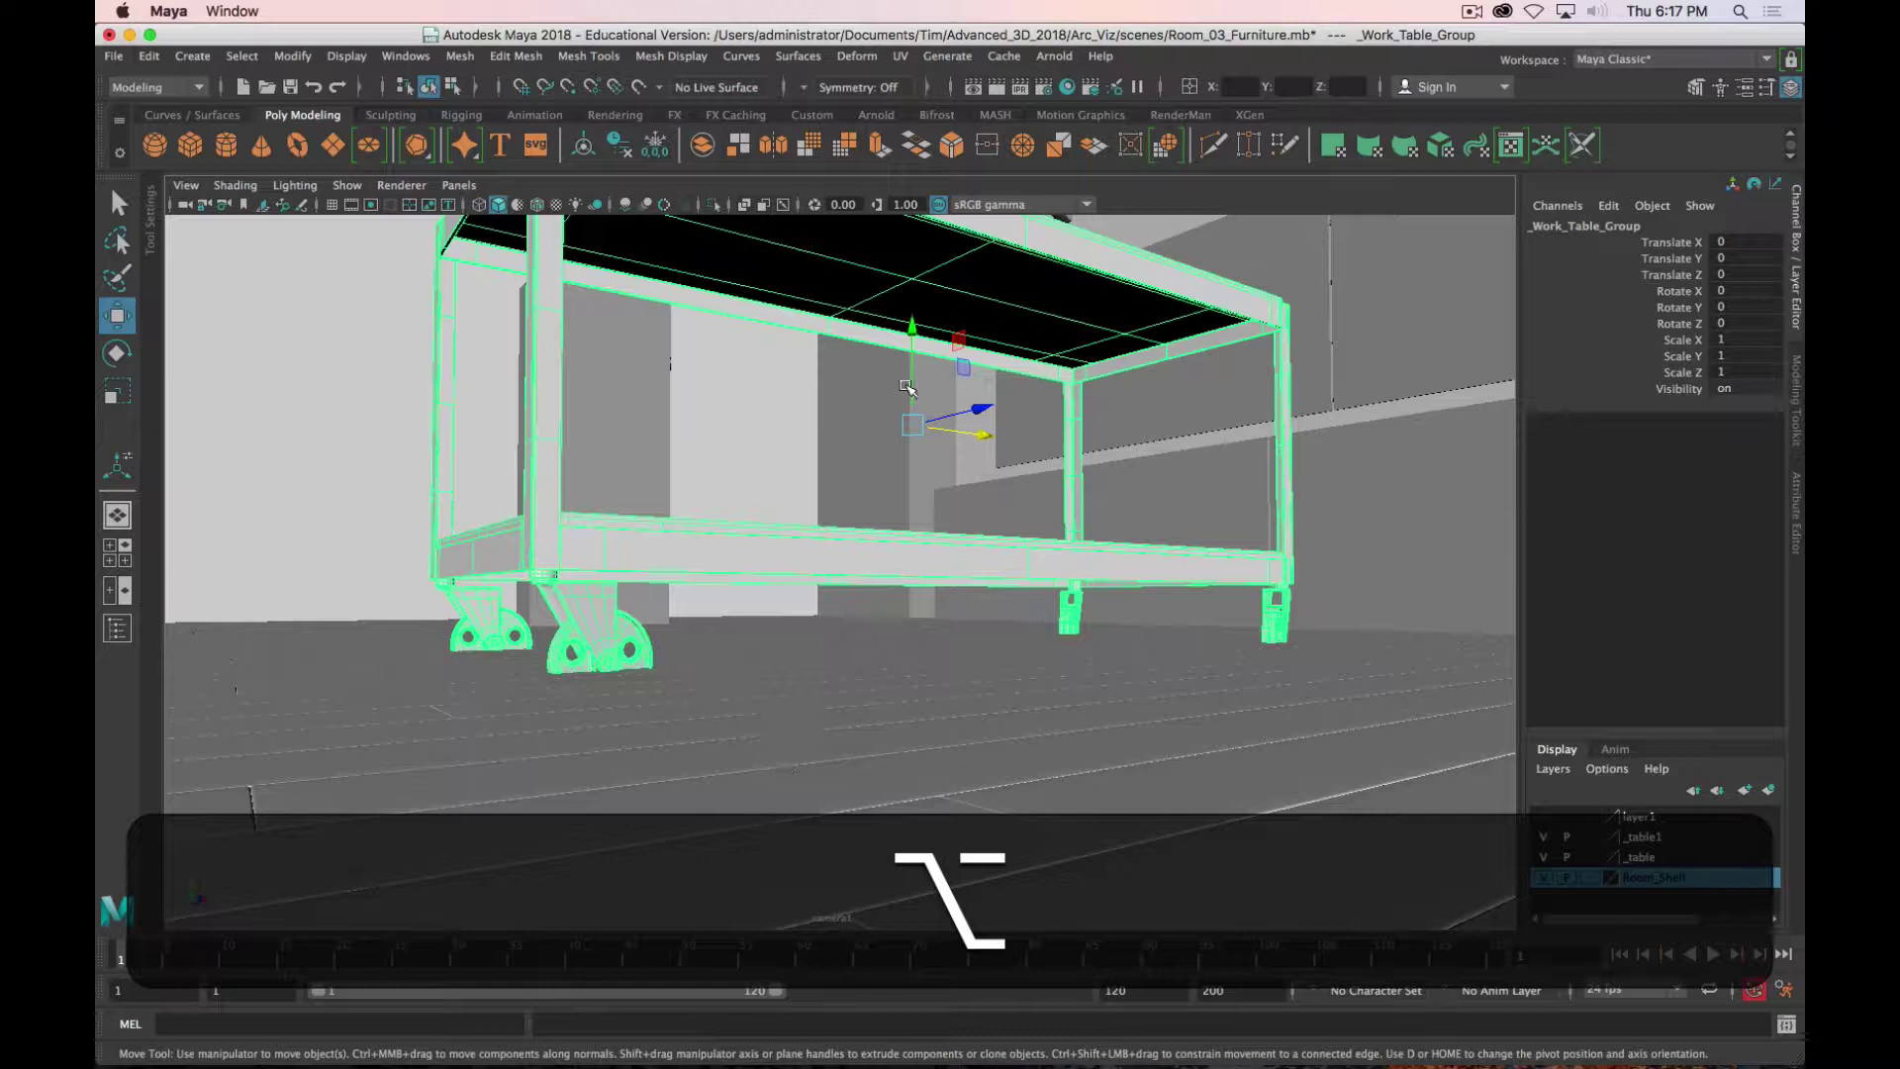
{"action": "left_click_drag", "start_coordinate": [906, 386], "coordinate": [865, 776], "text": "alt"}
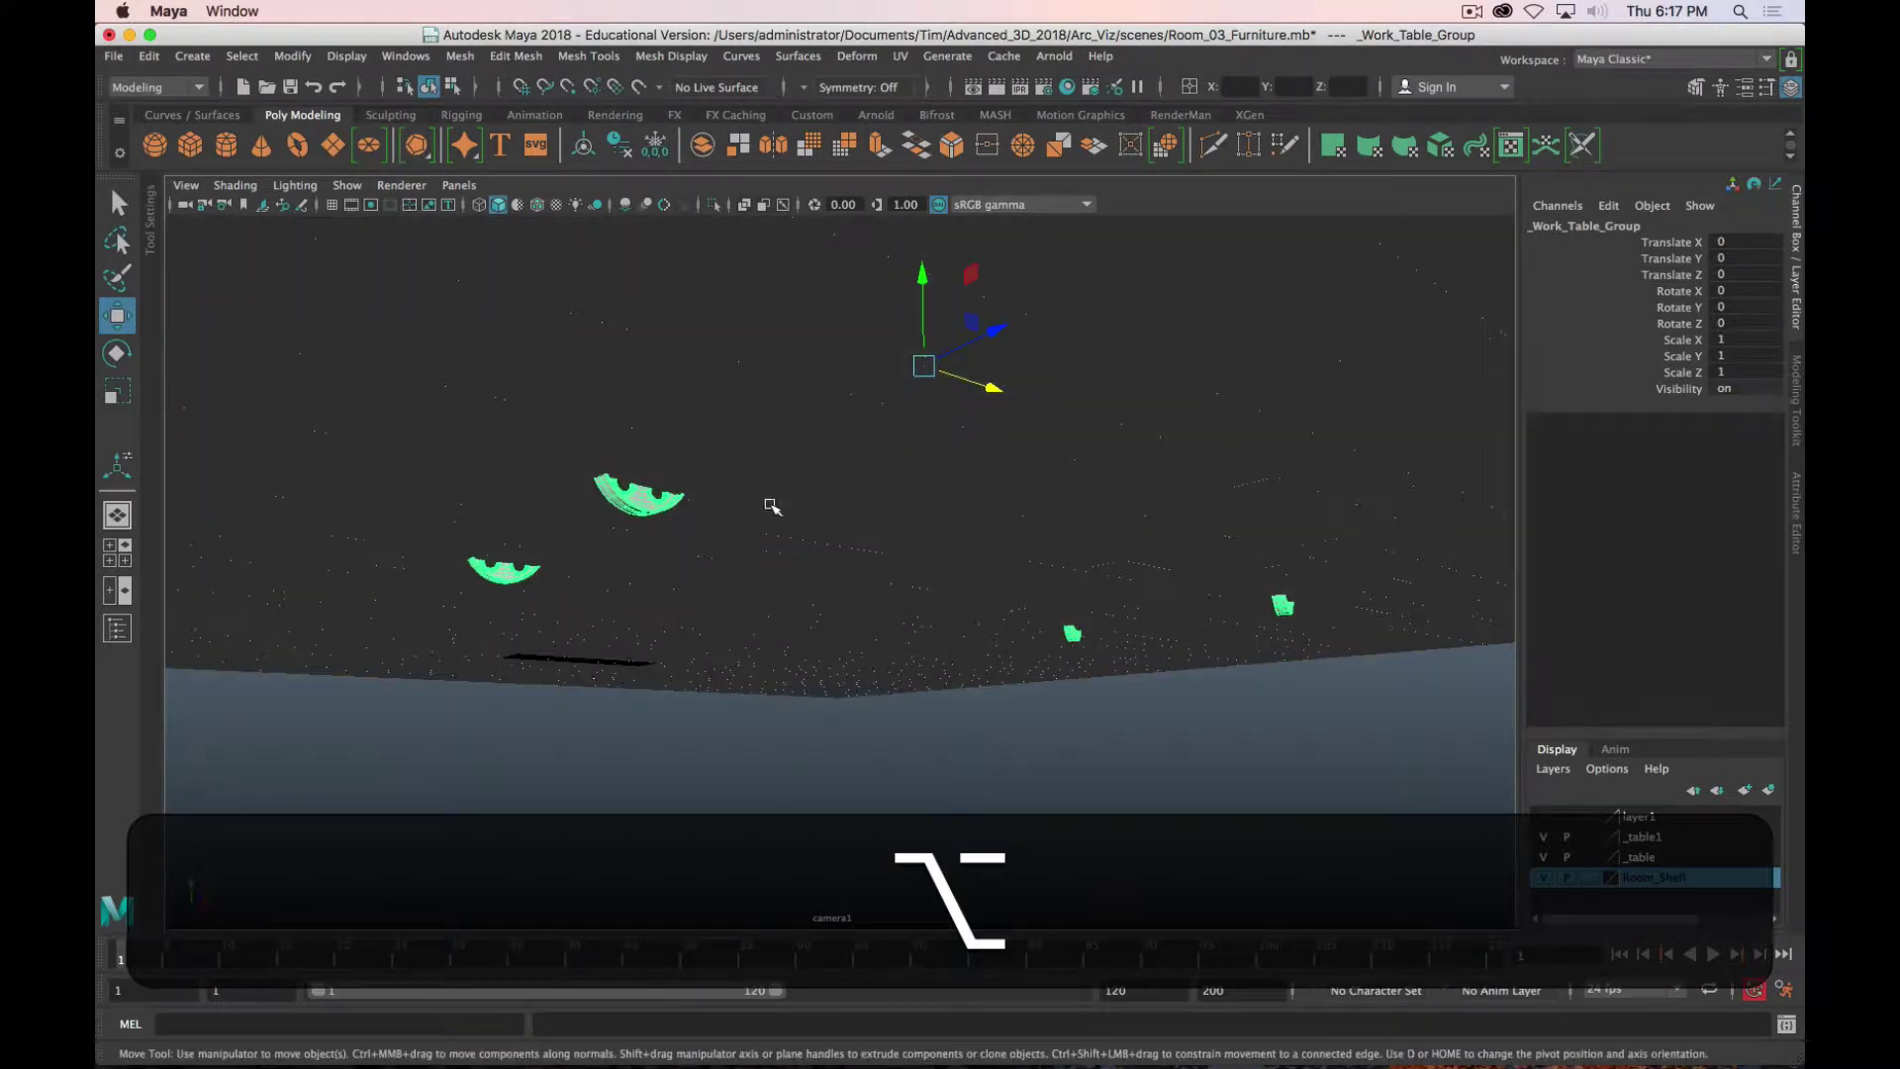
{"action": "middle_click_drag", "start_coordinate": [773, 507], "coordinate": [855, 538]}
{"action": "key", "text": "z"}
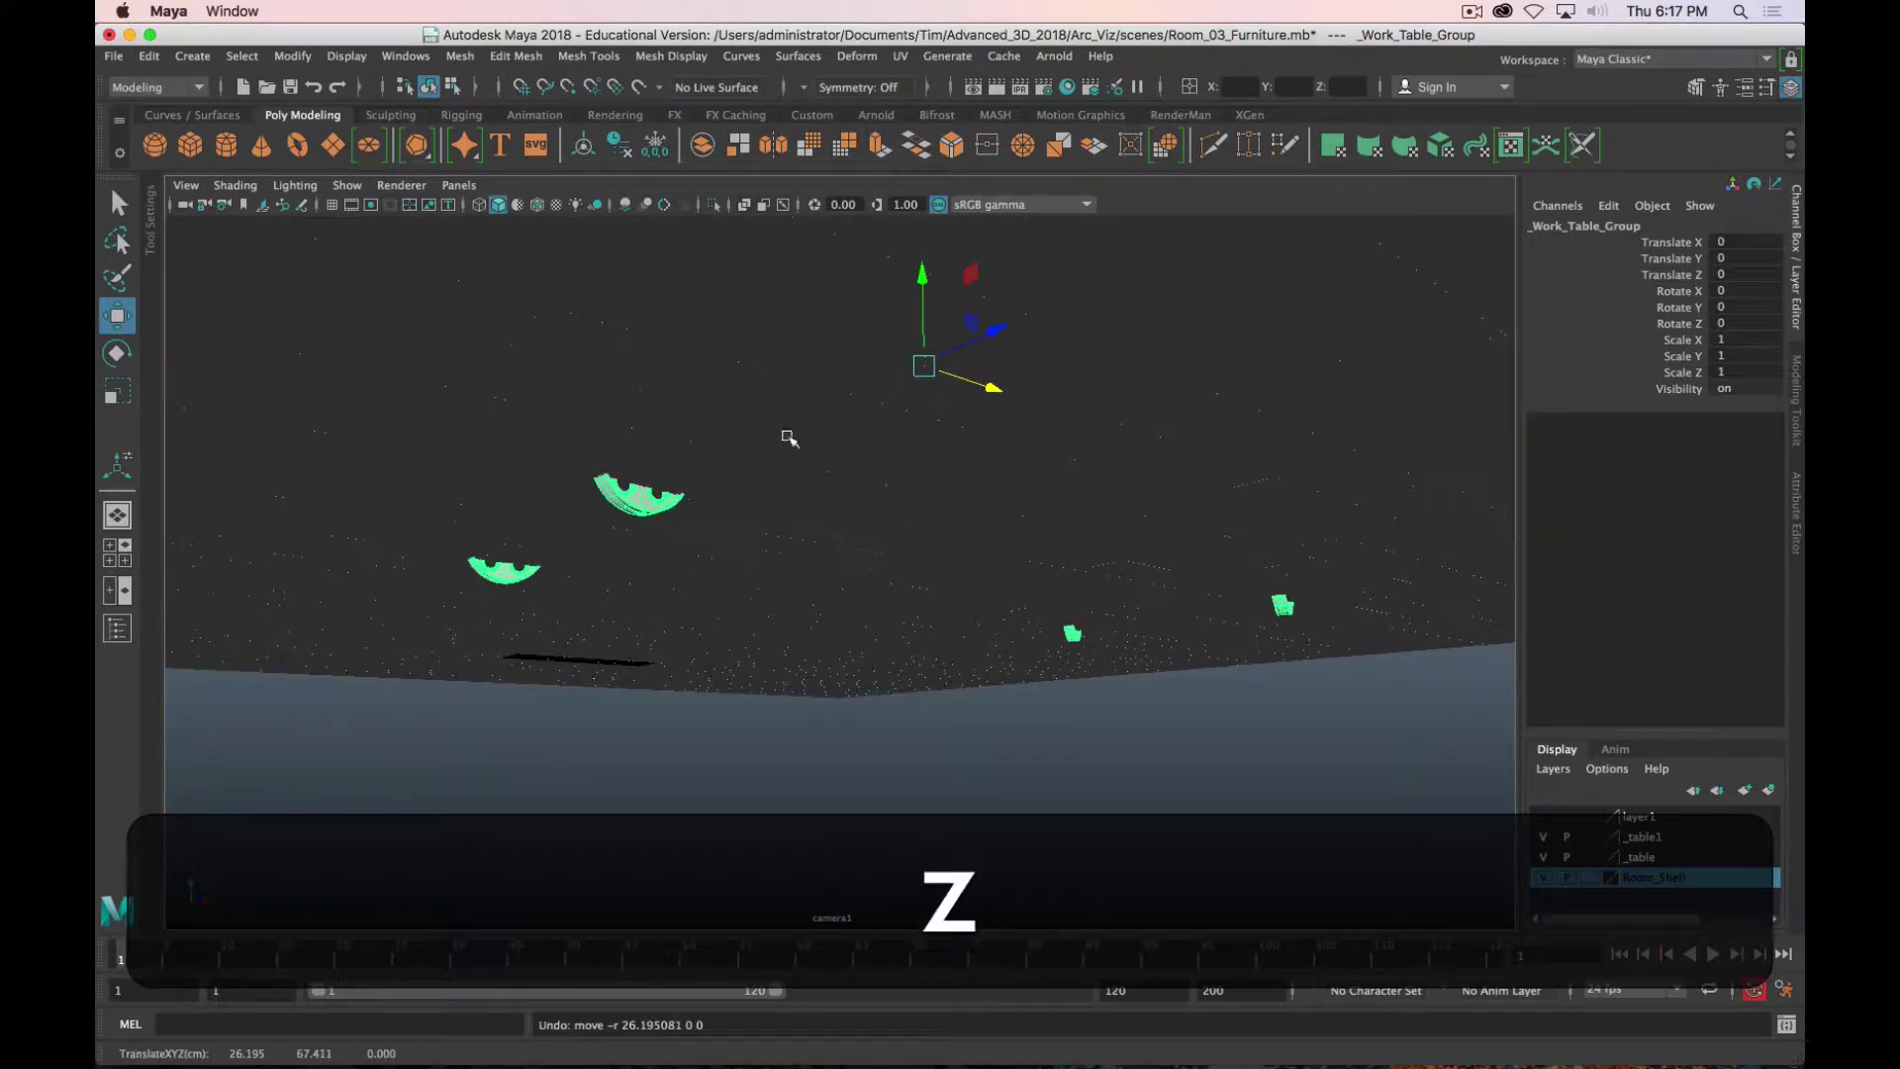
{"action": "key", "text": "d"}
{"action": "key", "text": "v"}
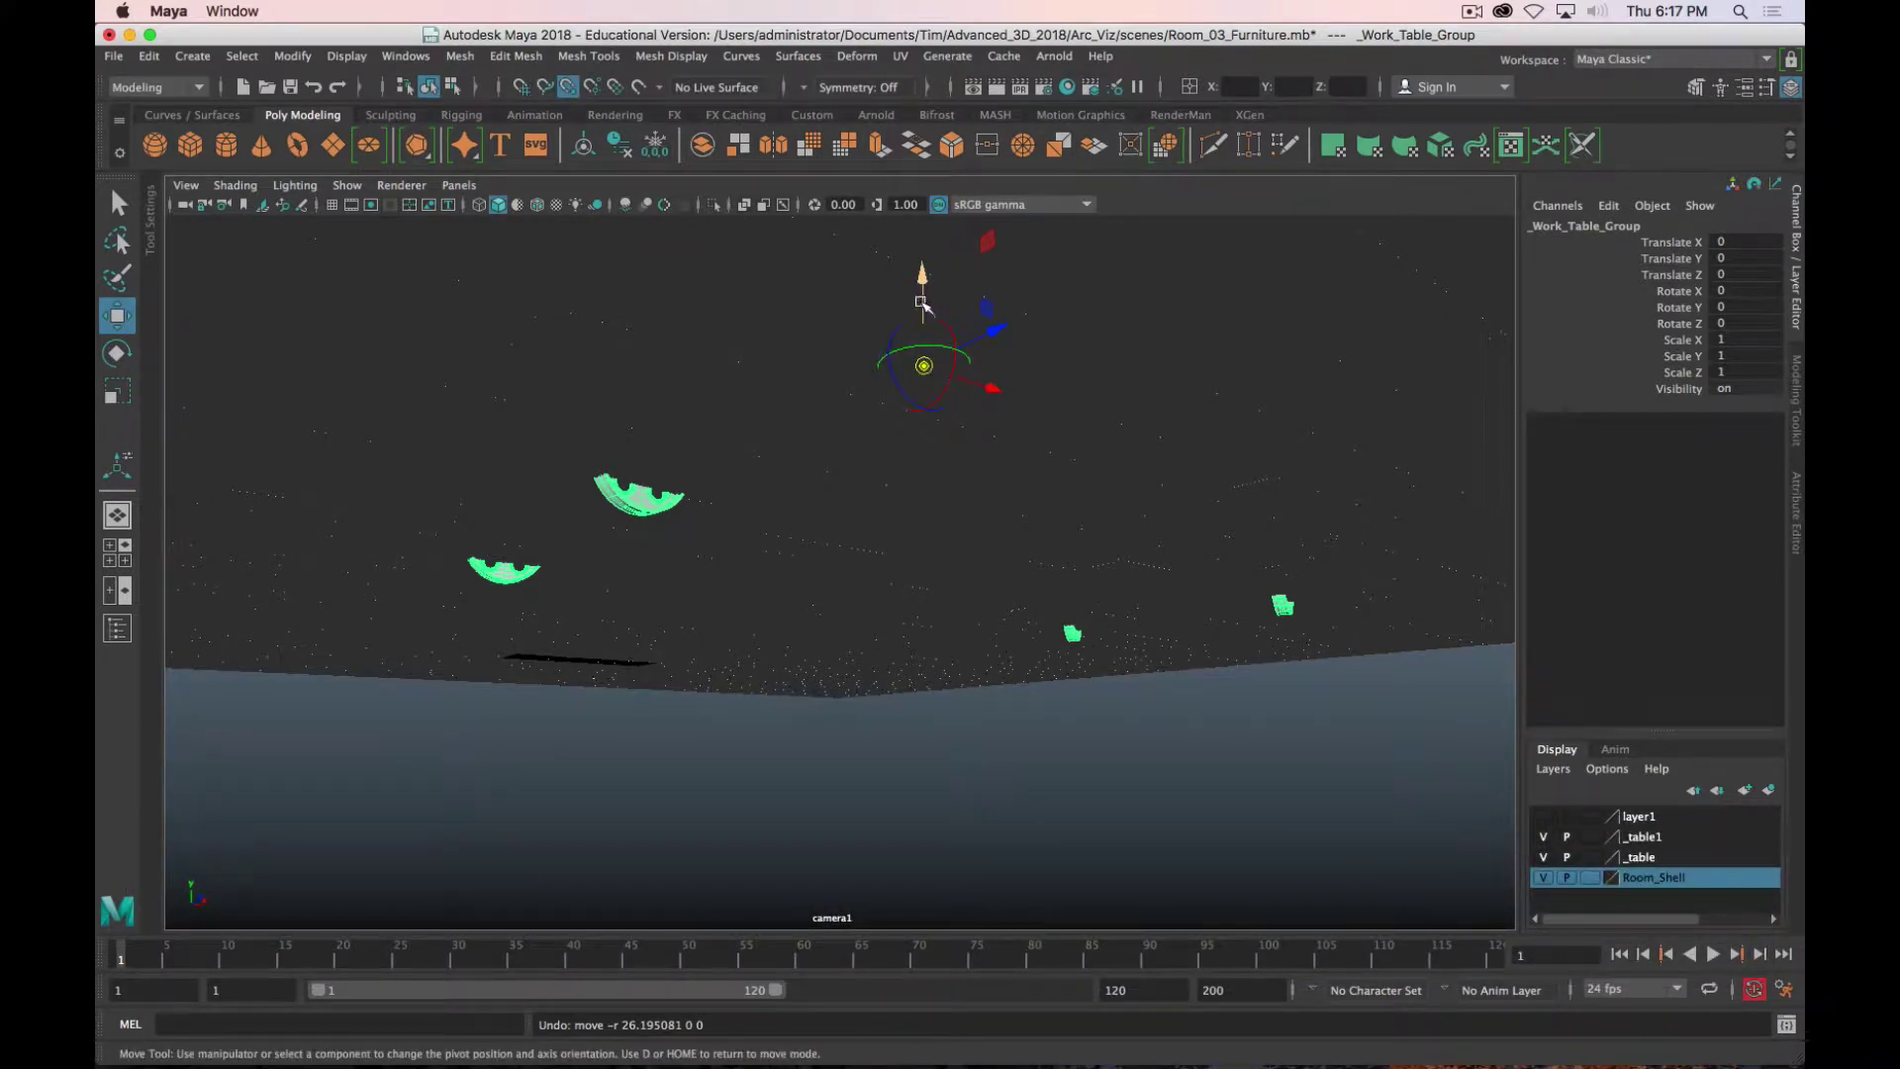
{"action": "left_click_drag", "start_coordinate": [920, 302], "coordinate": [645, 515]}
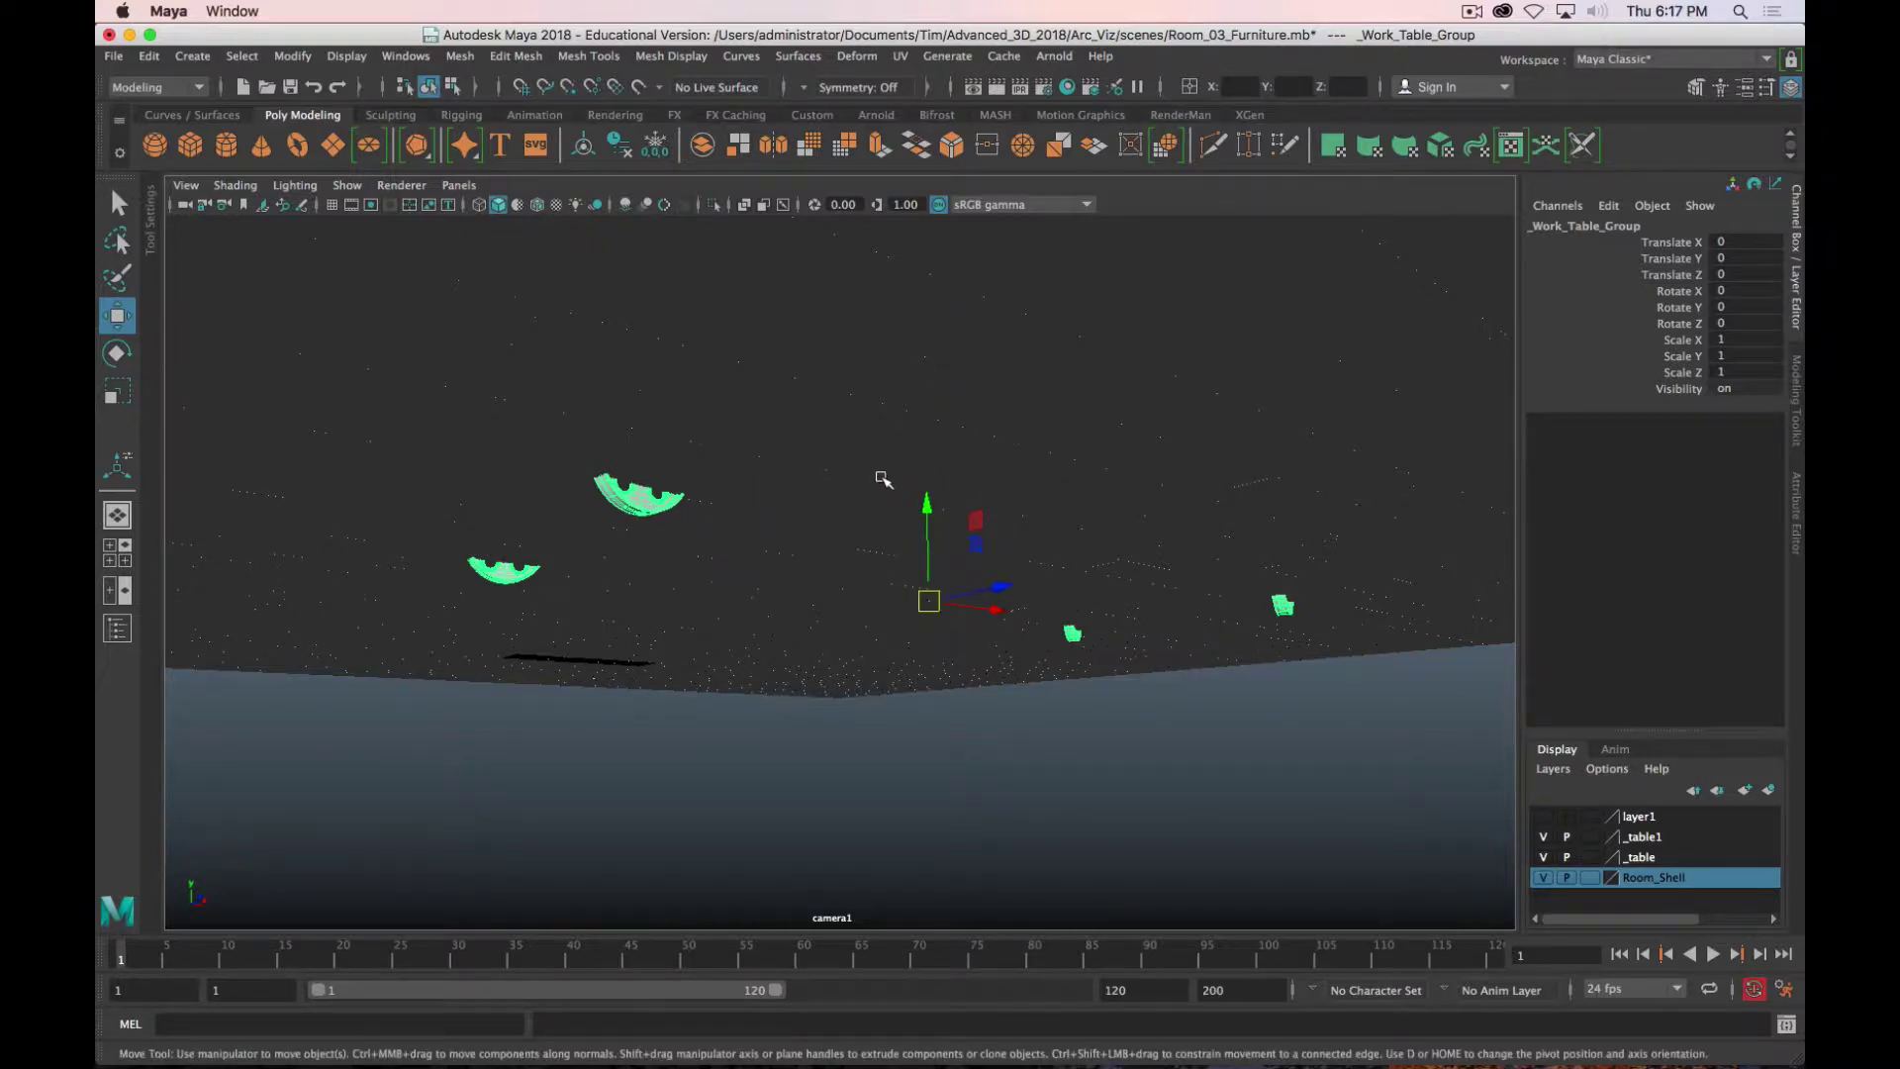
Step: Examine how the table's wheels sit against the floor, up close in the camera view and in the side view
{"action": "left_click_drag", "start_coordinate": [844, 437], "coordinate": [882, 622], "text": "alt"}
{"action": "right_click_drag", "start_coordinate": [882, 621], "coordinate": [925, 686], "text": "alt"}
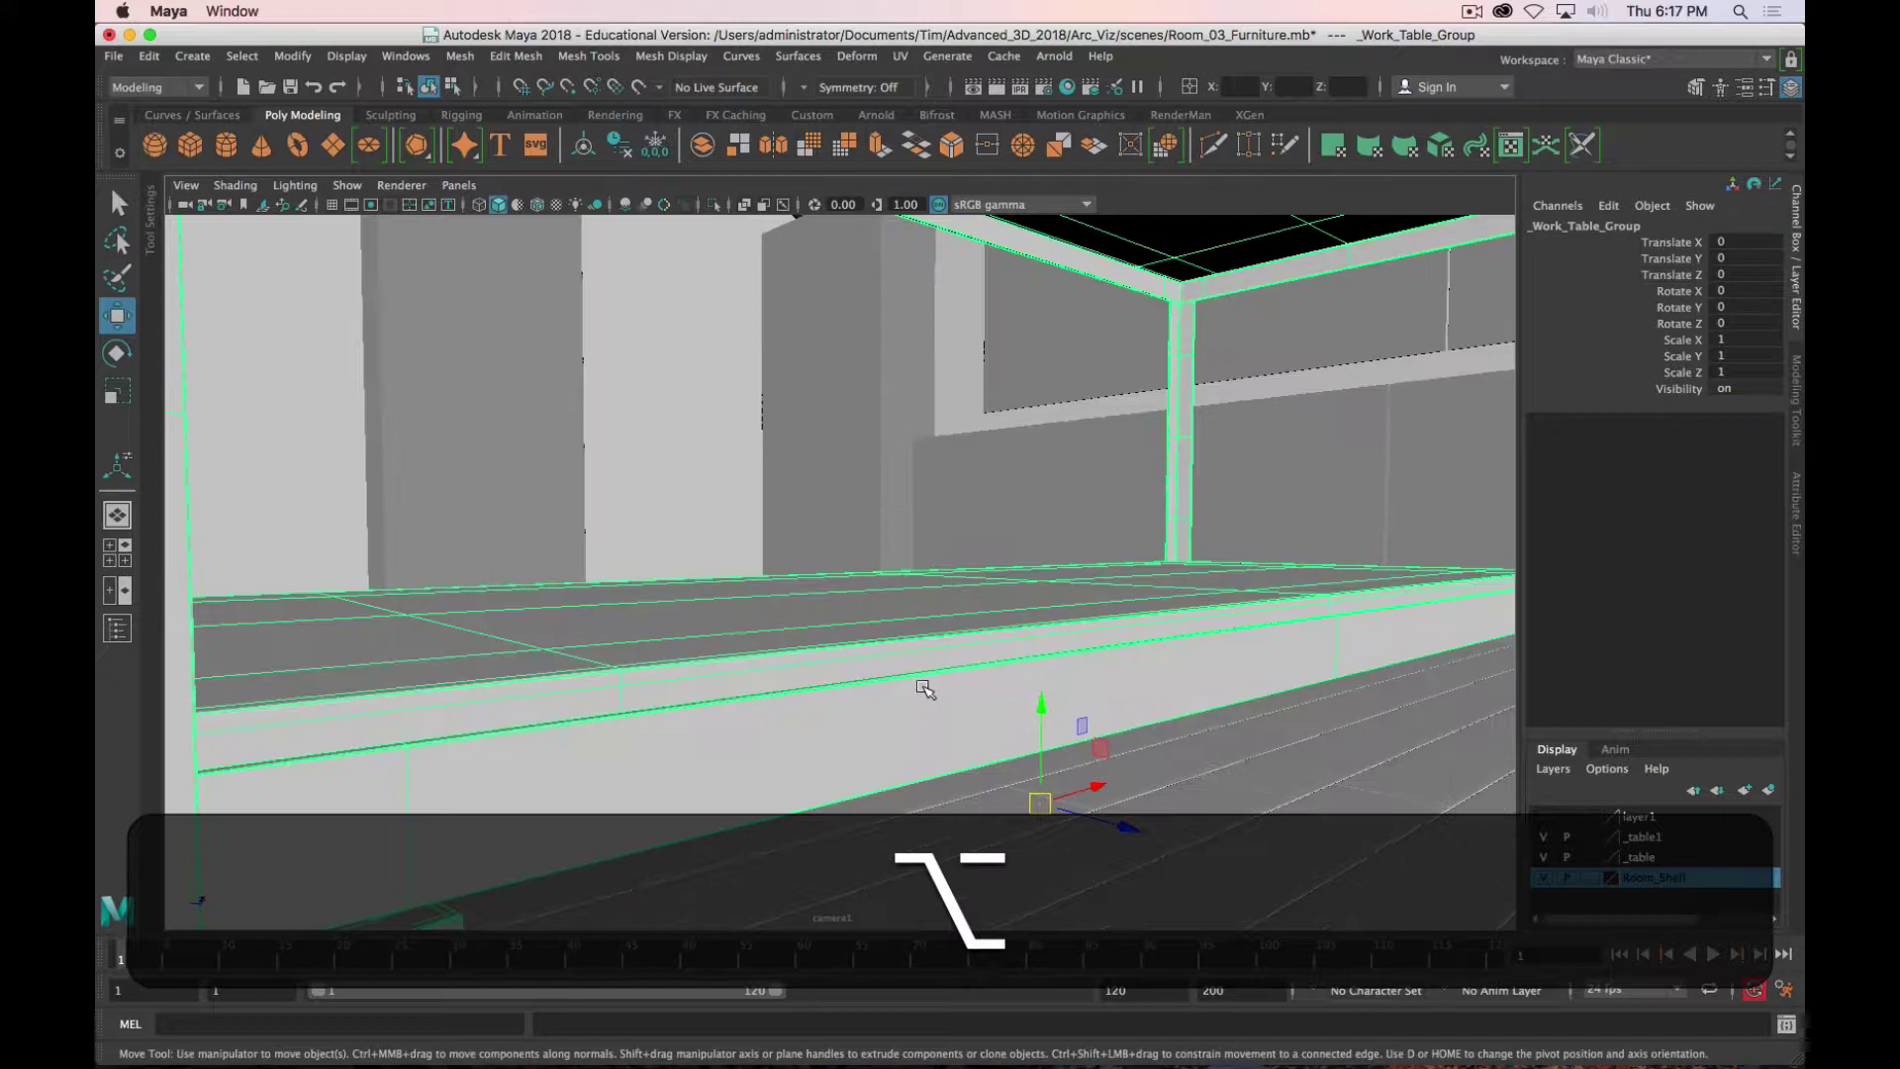
{"action": "middle_click_drag", "start_coordinate": [925, 687], "coordinate": [863, 576], "text": "alt"}
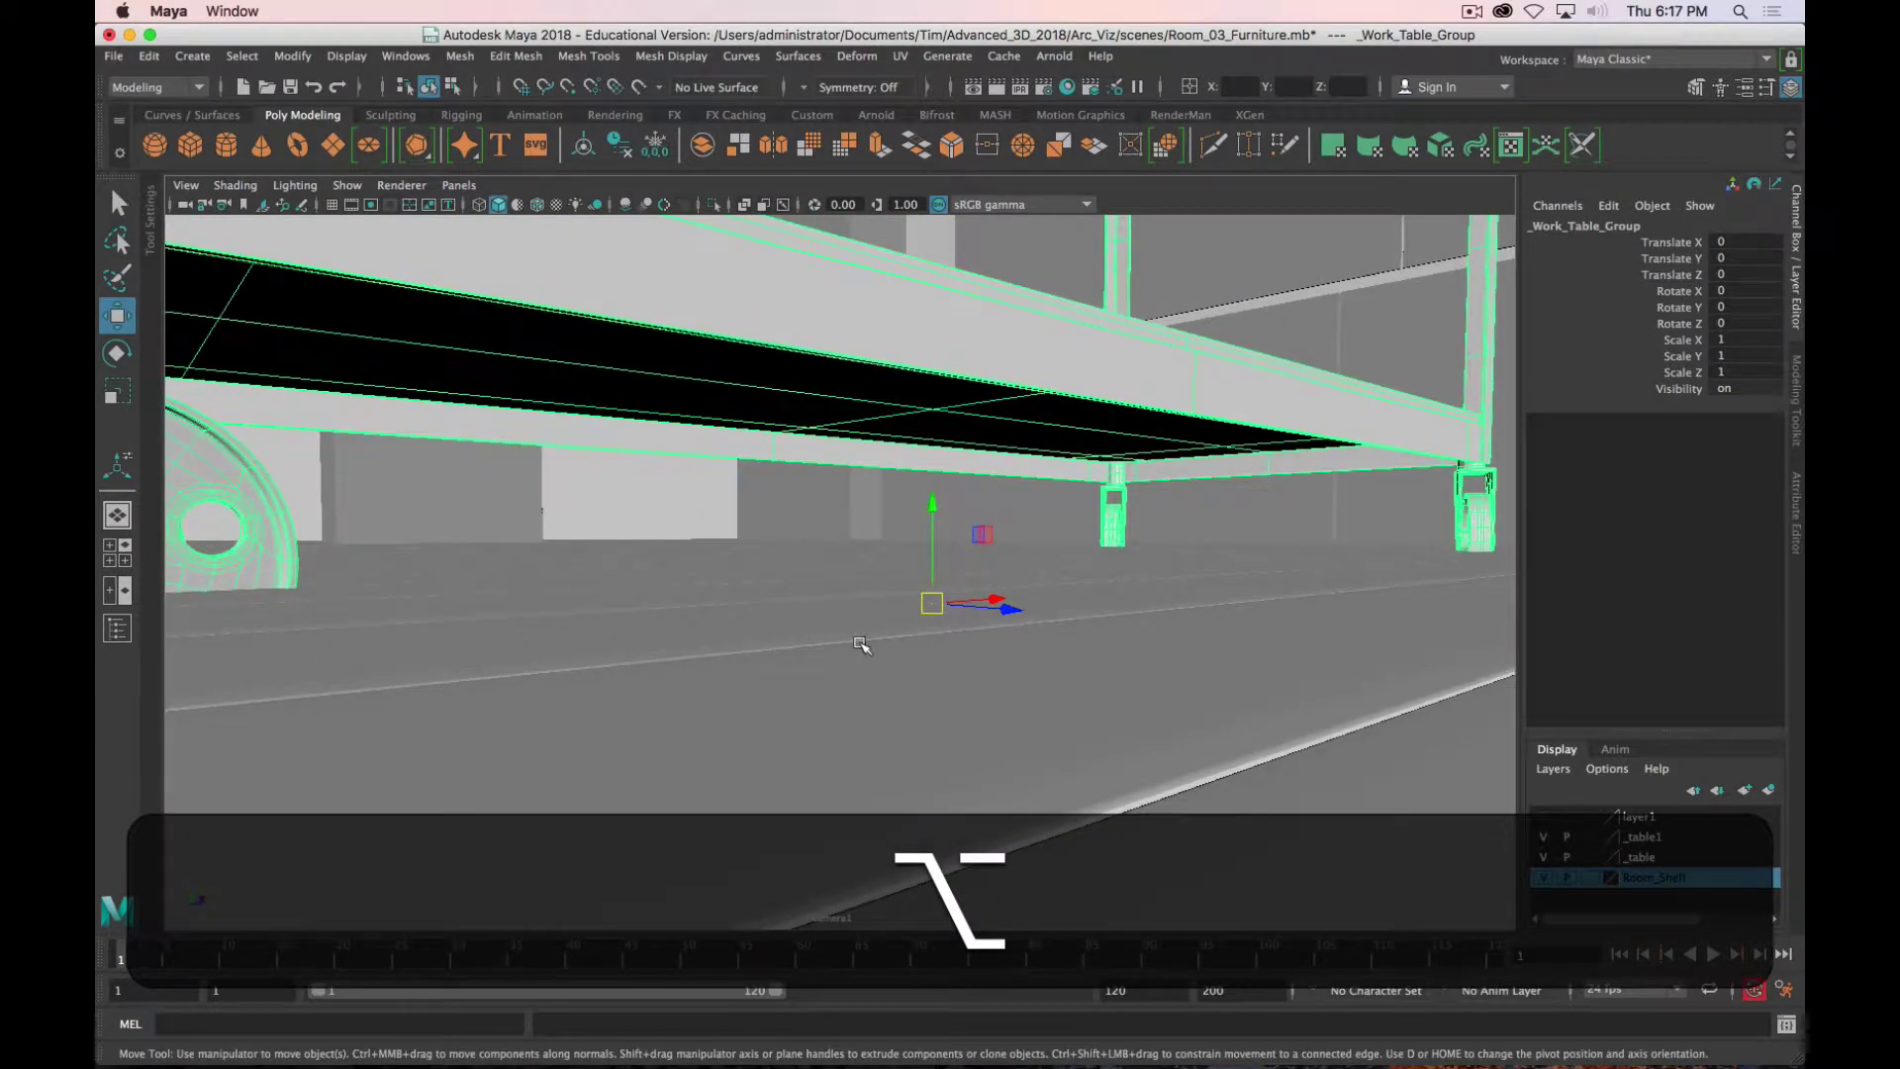
{"action": "left_click_drag", "start_coordinate": [1043, 662], "coordinate": [1138, 623], "text": "alt"}
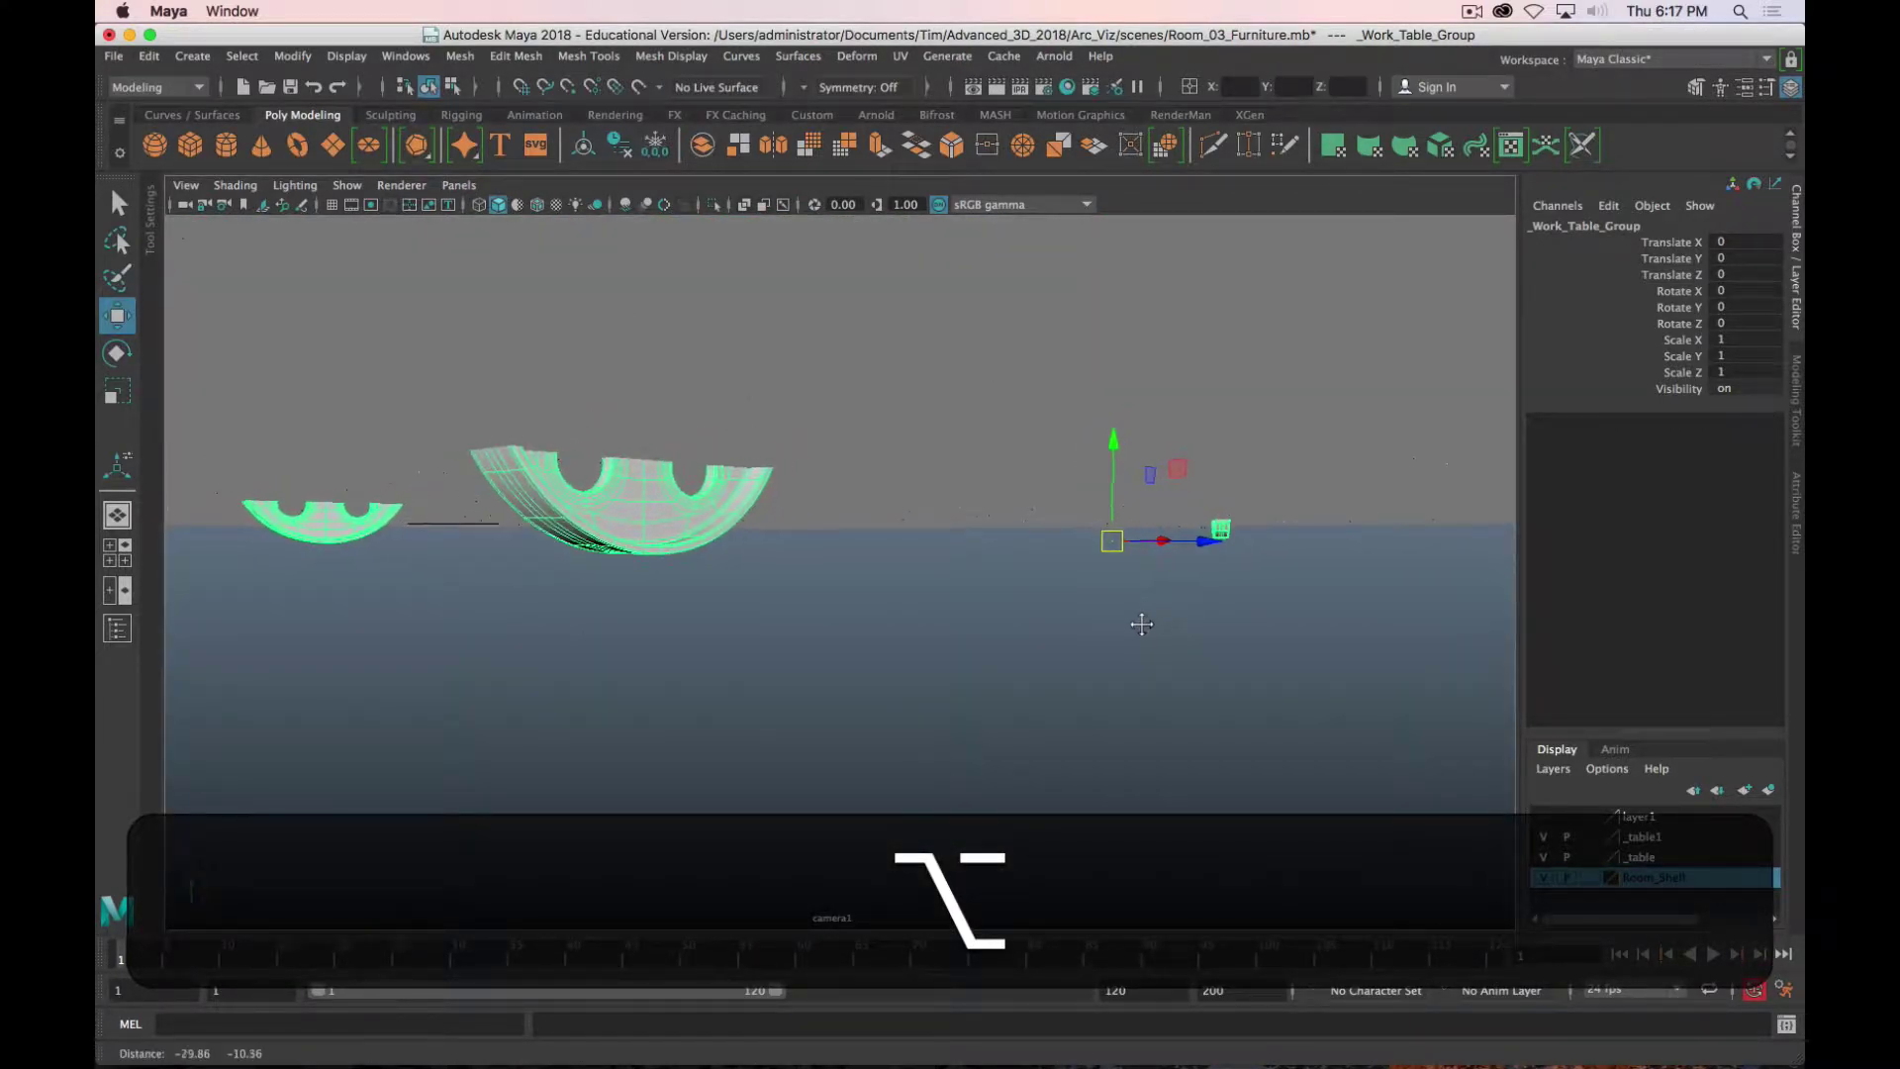
{"action": "key", "text": "space"}
{"action": "key", "text": "space"}
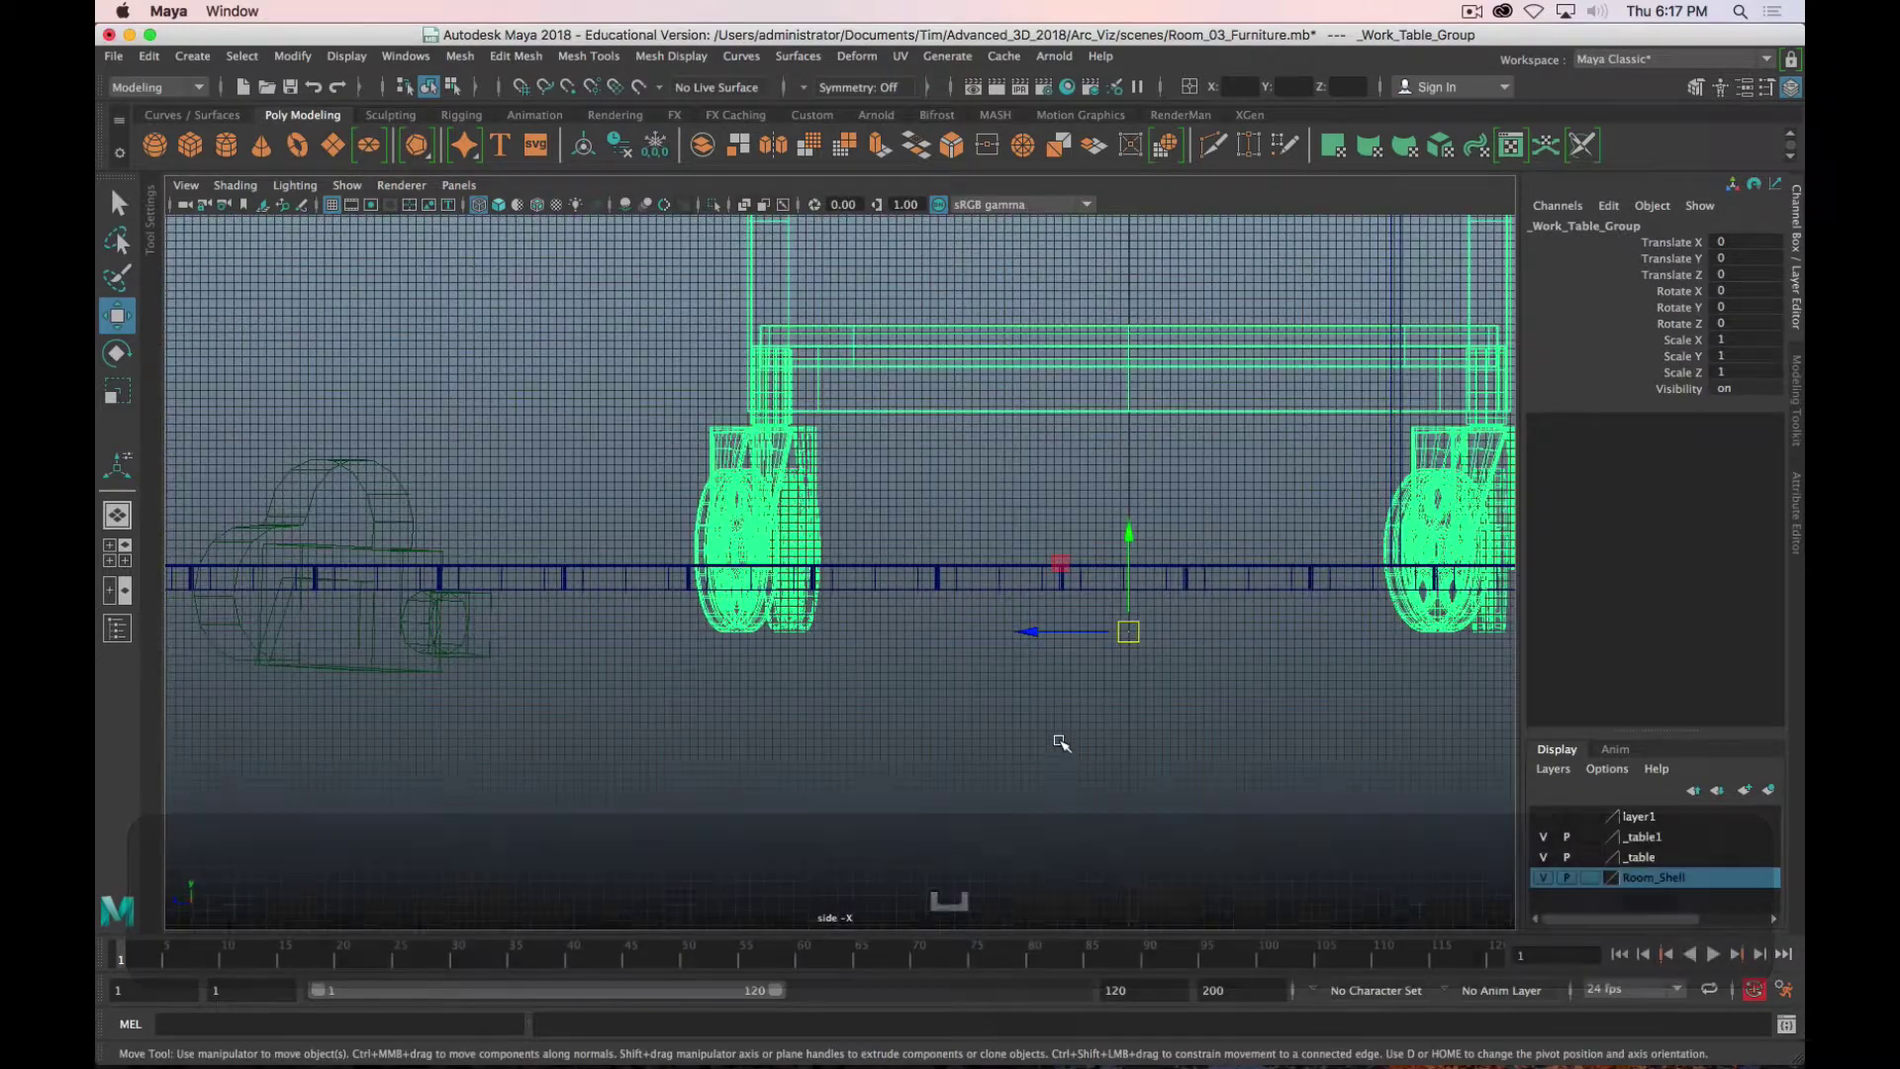
{"action": "scroll", "coordinate": [1059, 747], "scroll_direction": "up", "scroll_amount": 3}
{"action": "middle_click_drag", "start_coordinate": [1057, 751], "coordinate": [917, 692], "text": "alt"}
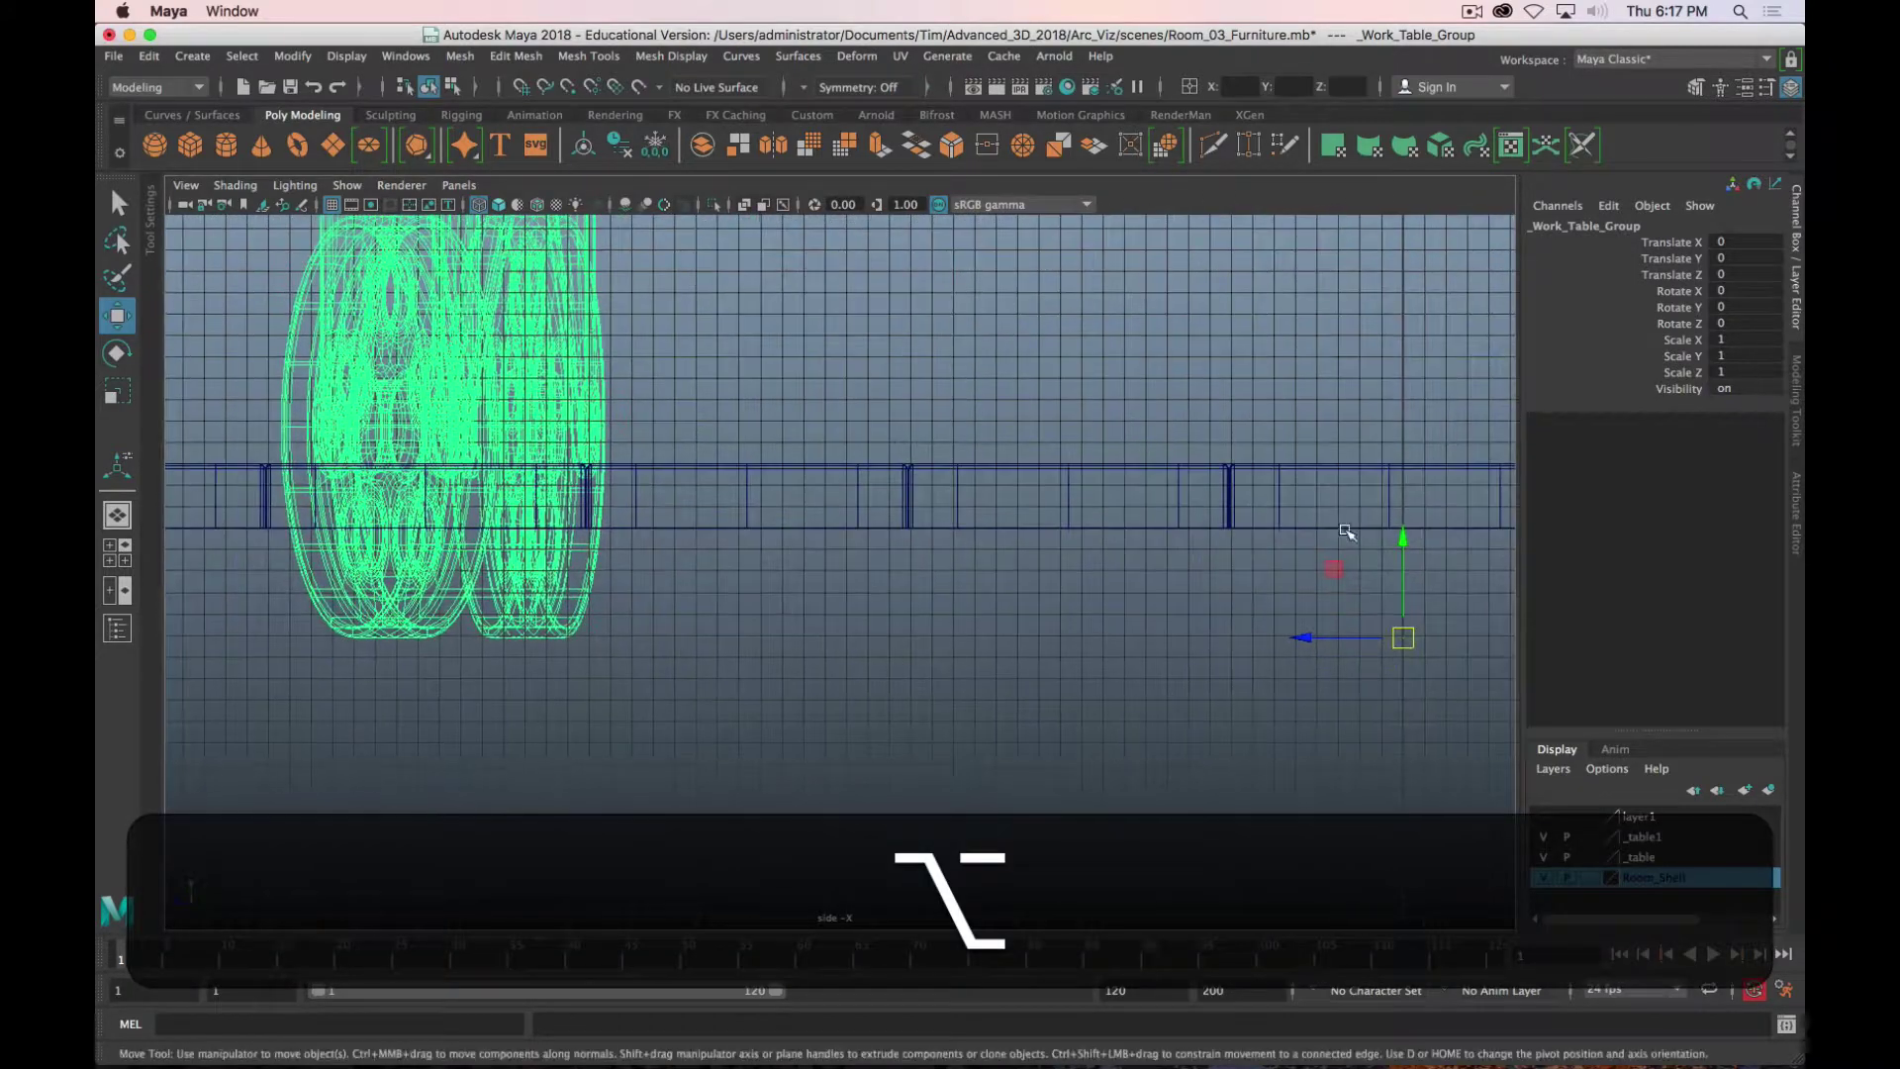
Step: Raise the table group about 8.1 units in Y, point-snapping its wheel-bottom pivot to the top surface of the floor
{"action": "key", "text": "d"}
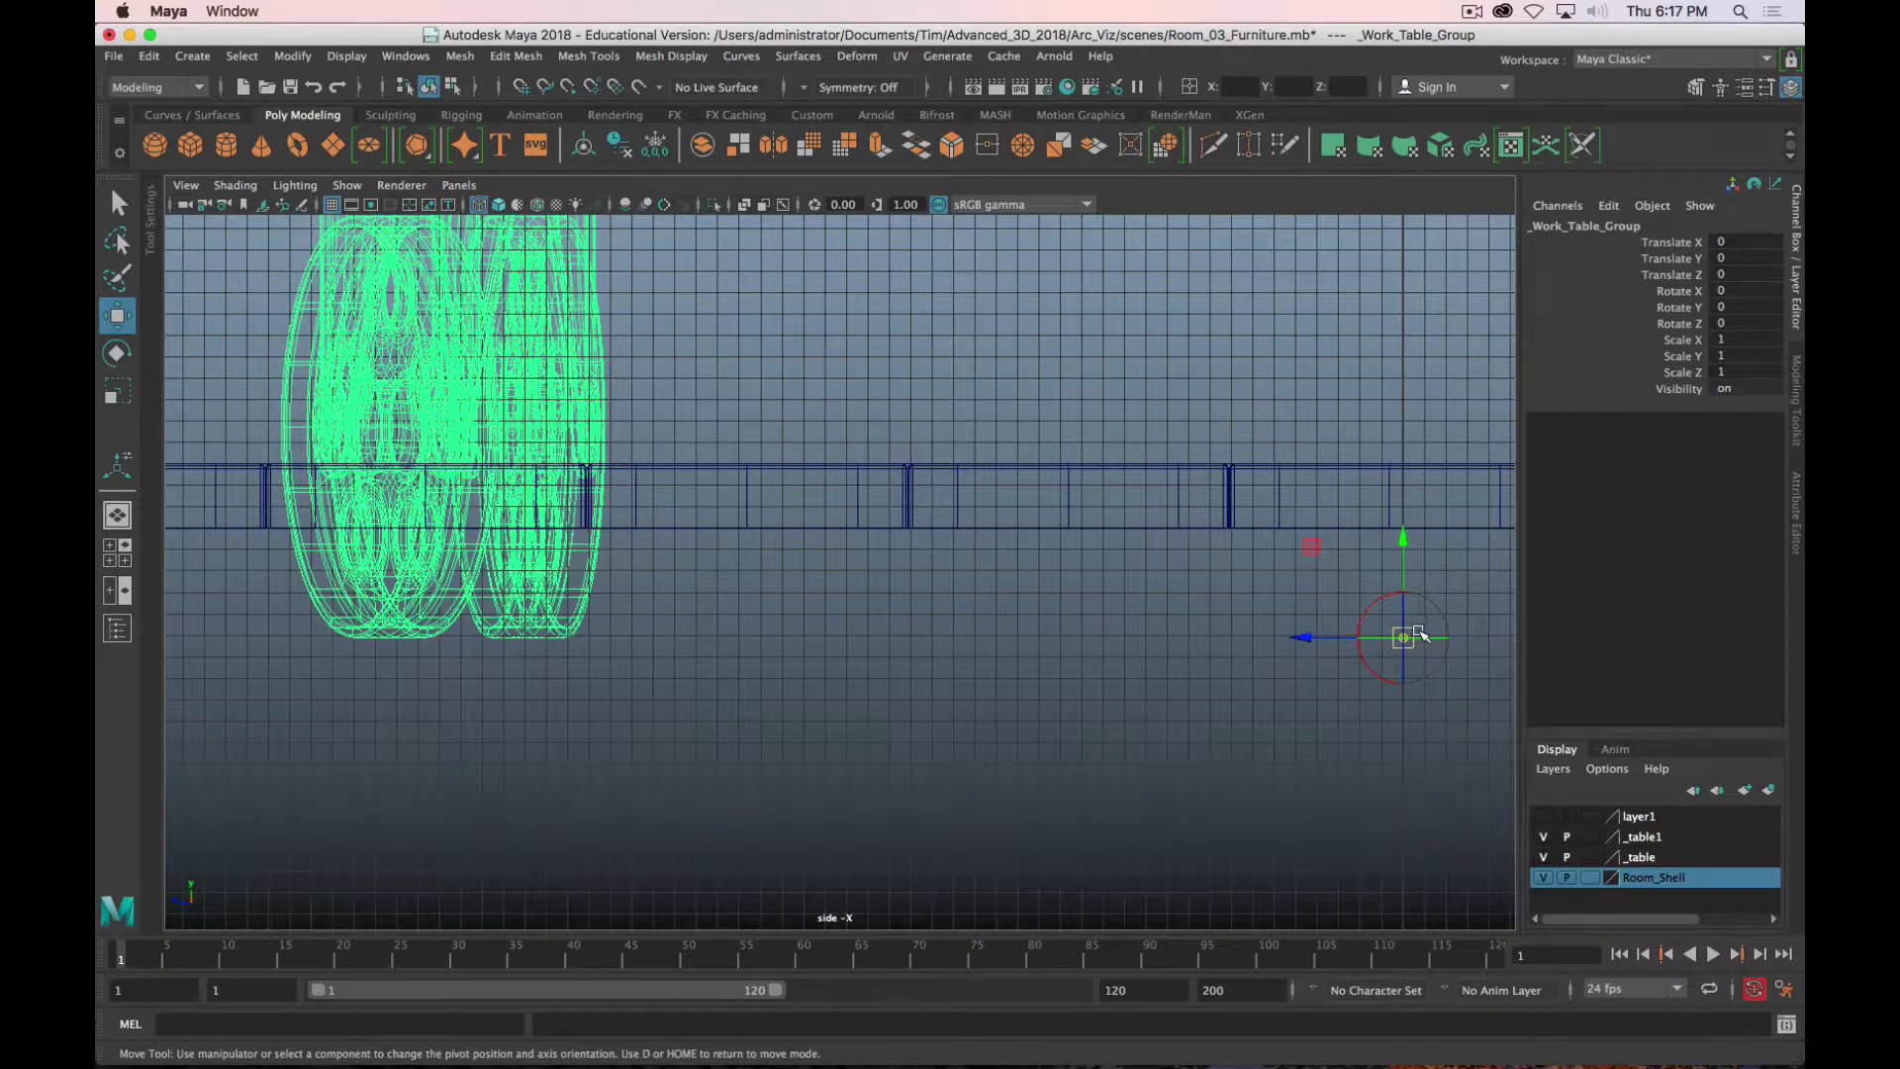
{"action": "key", "text": "v"}
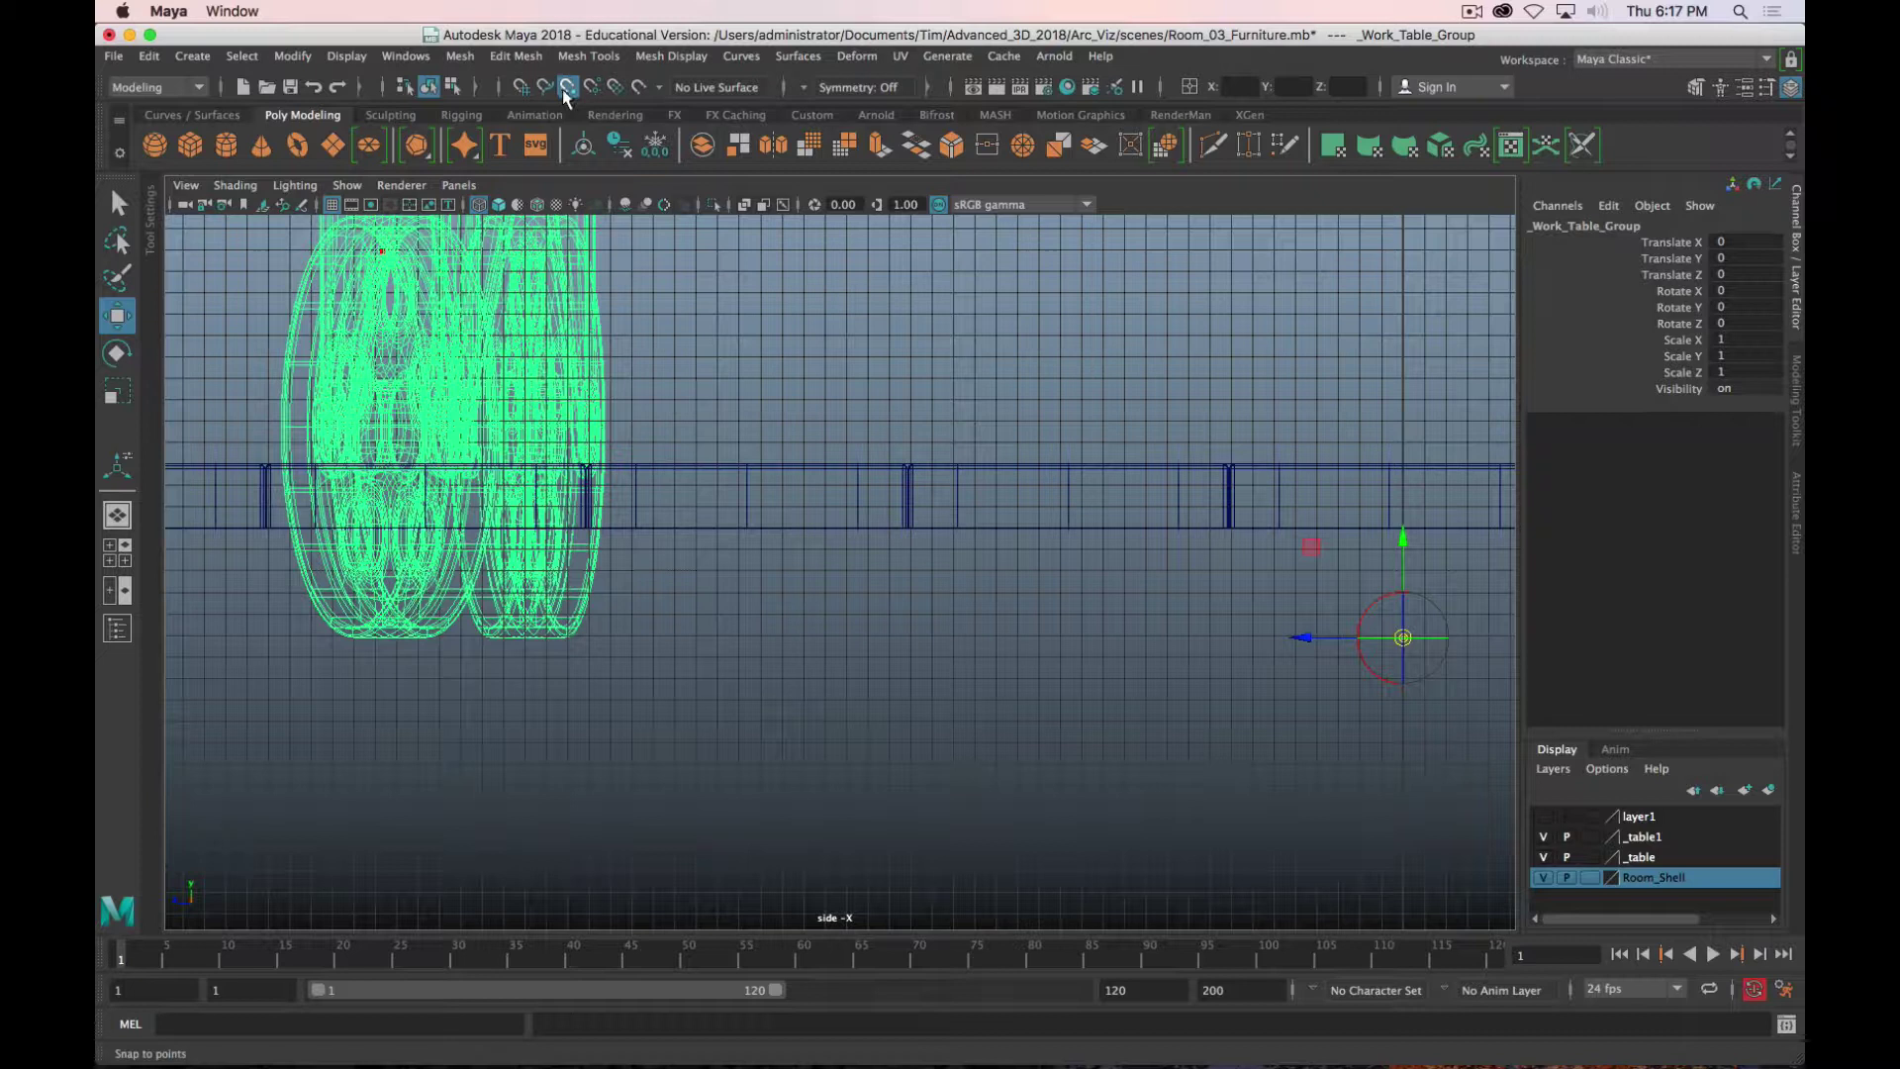
{"action": "left_click", "coordinate": [1401, 570]}
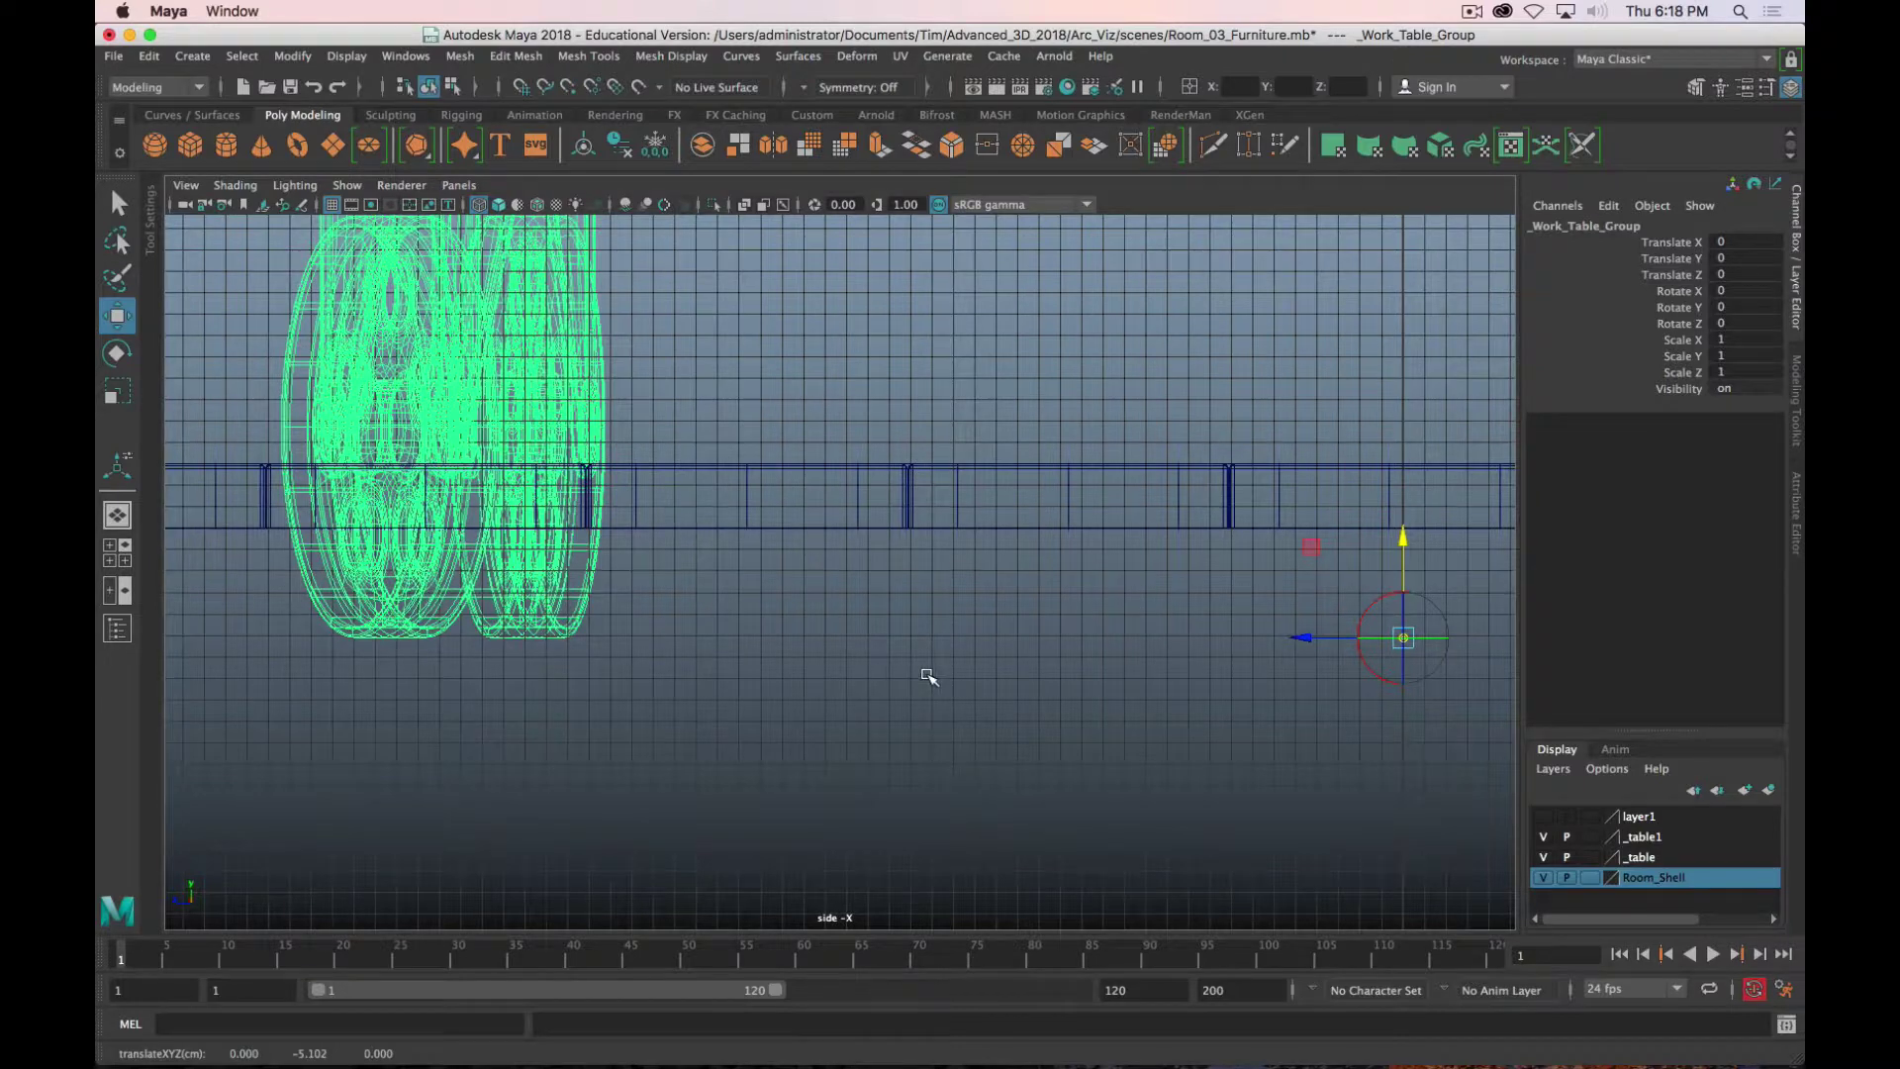
{"action": "middle_click_drag", "start_coordinate": [1072, 660], "coordinate": [582, 690], "text": "alt"}
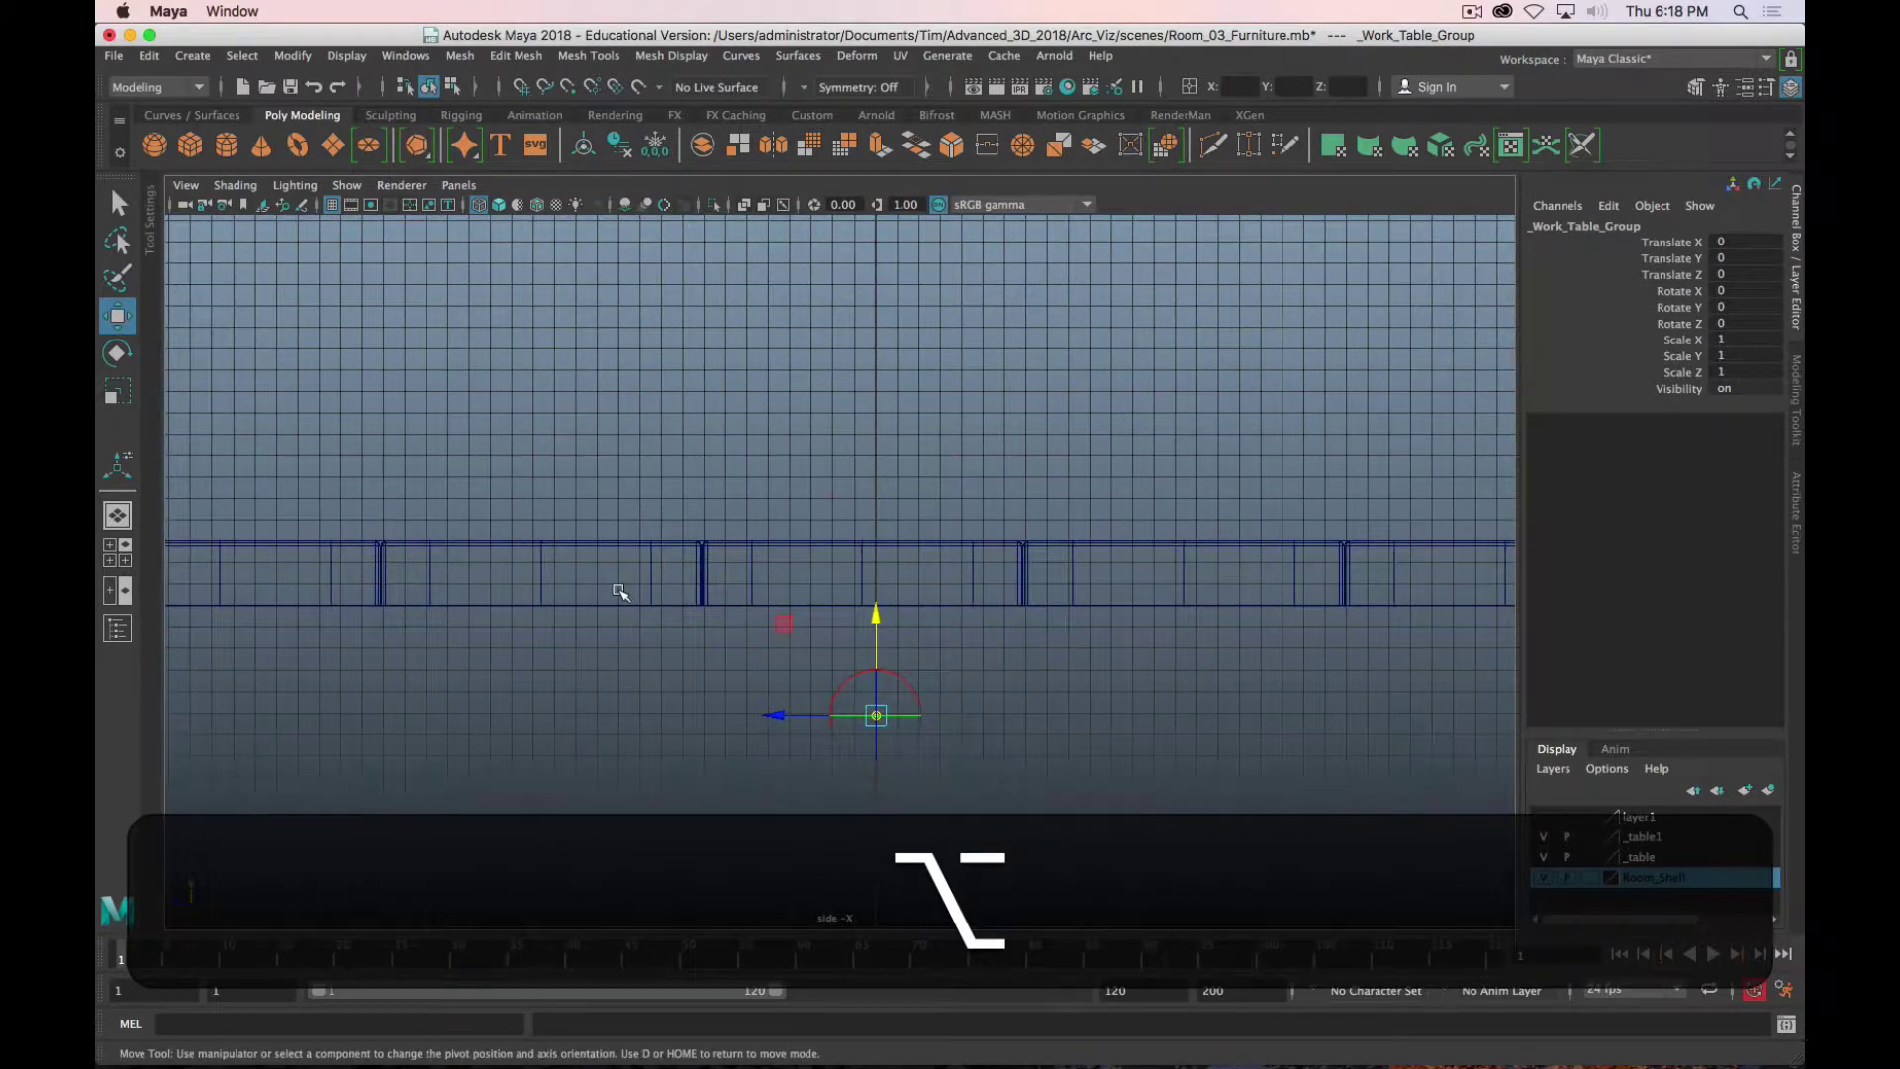
{"action": "key", "text": "d"}
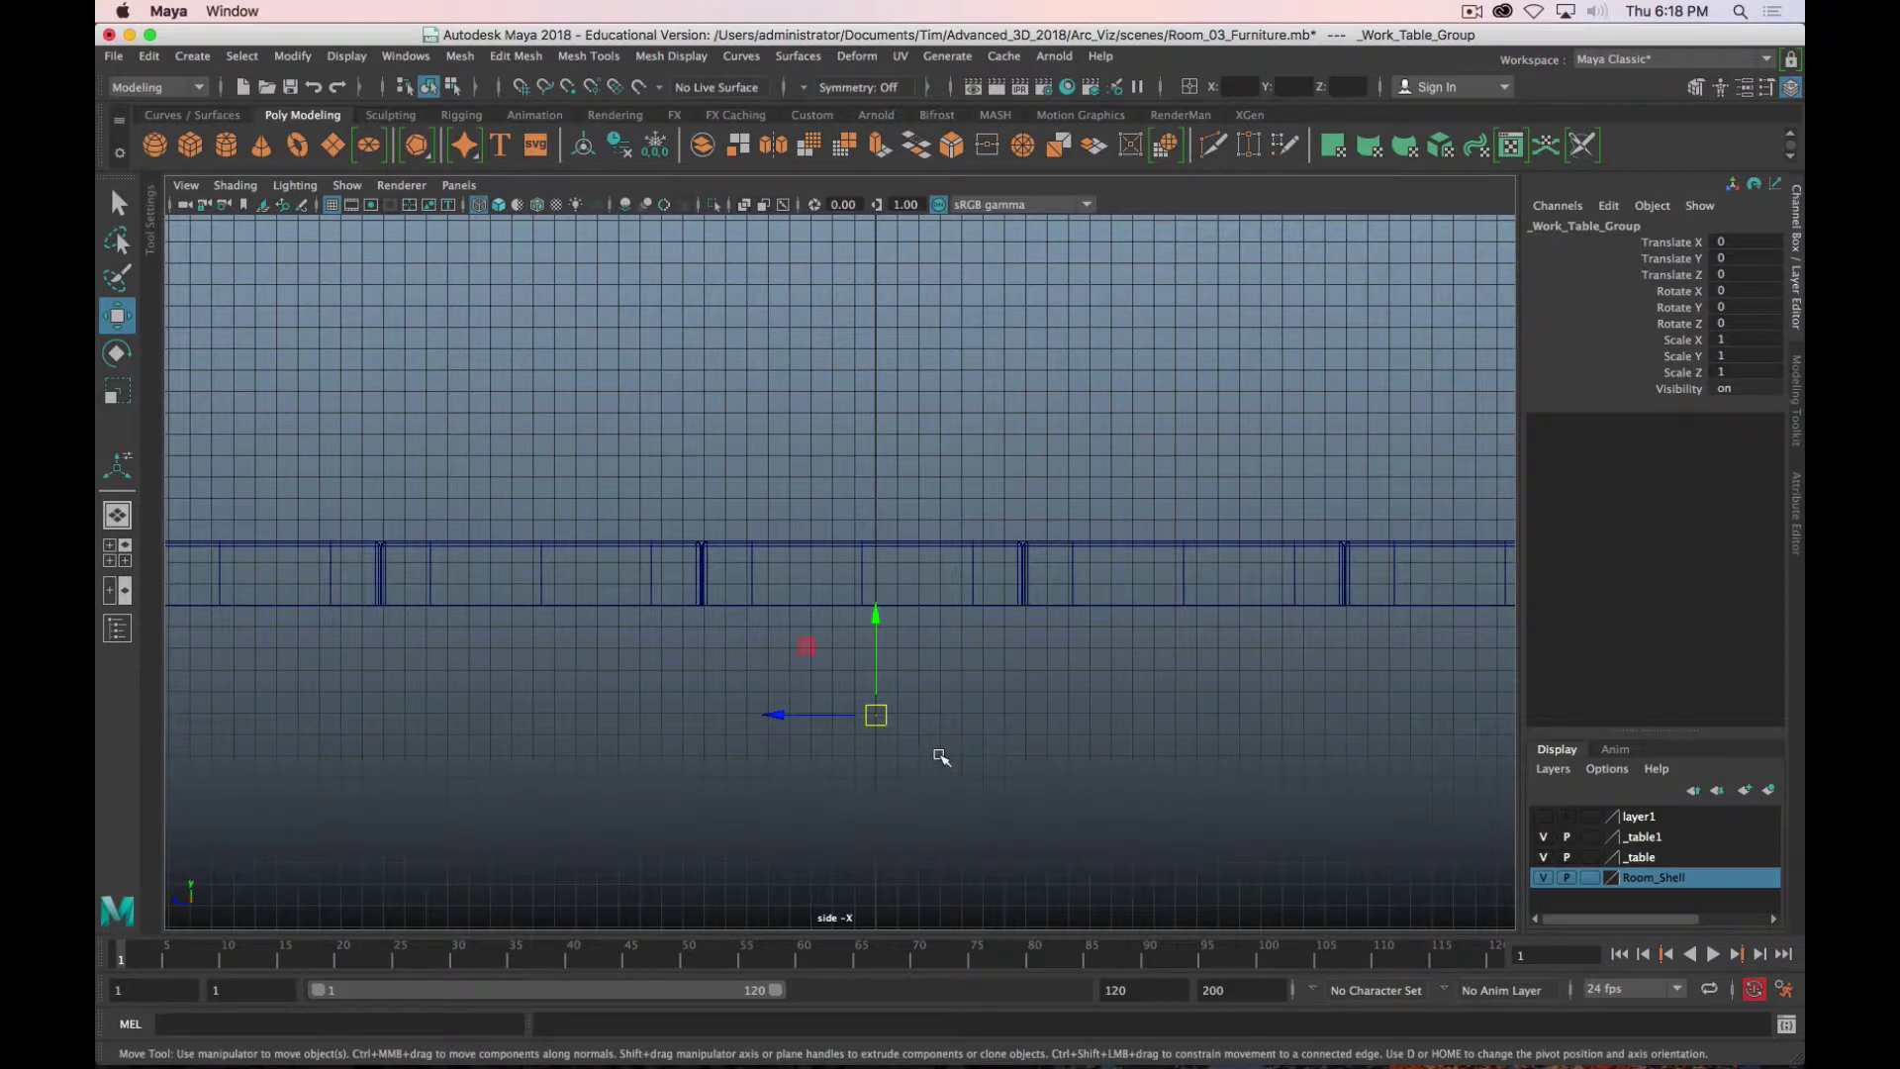
{"action": "key", "text": "v"}
{"action": "left_click_drag", "start_coordinate": [873, 689], "coordinate": [883, 541]}
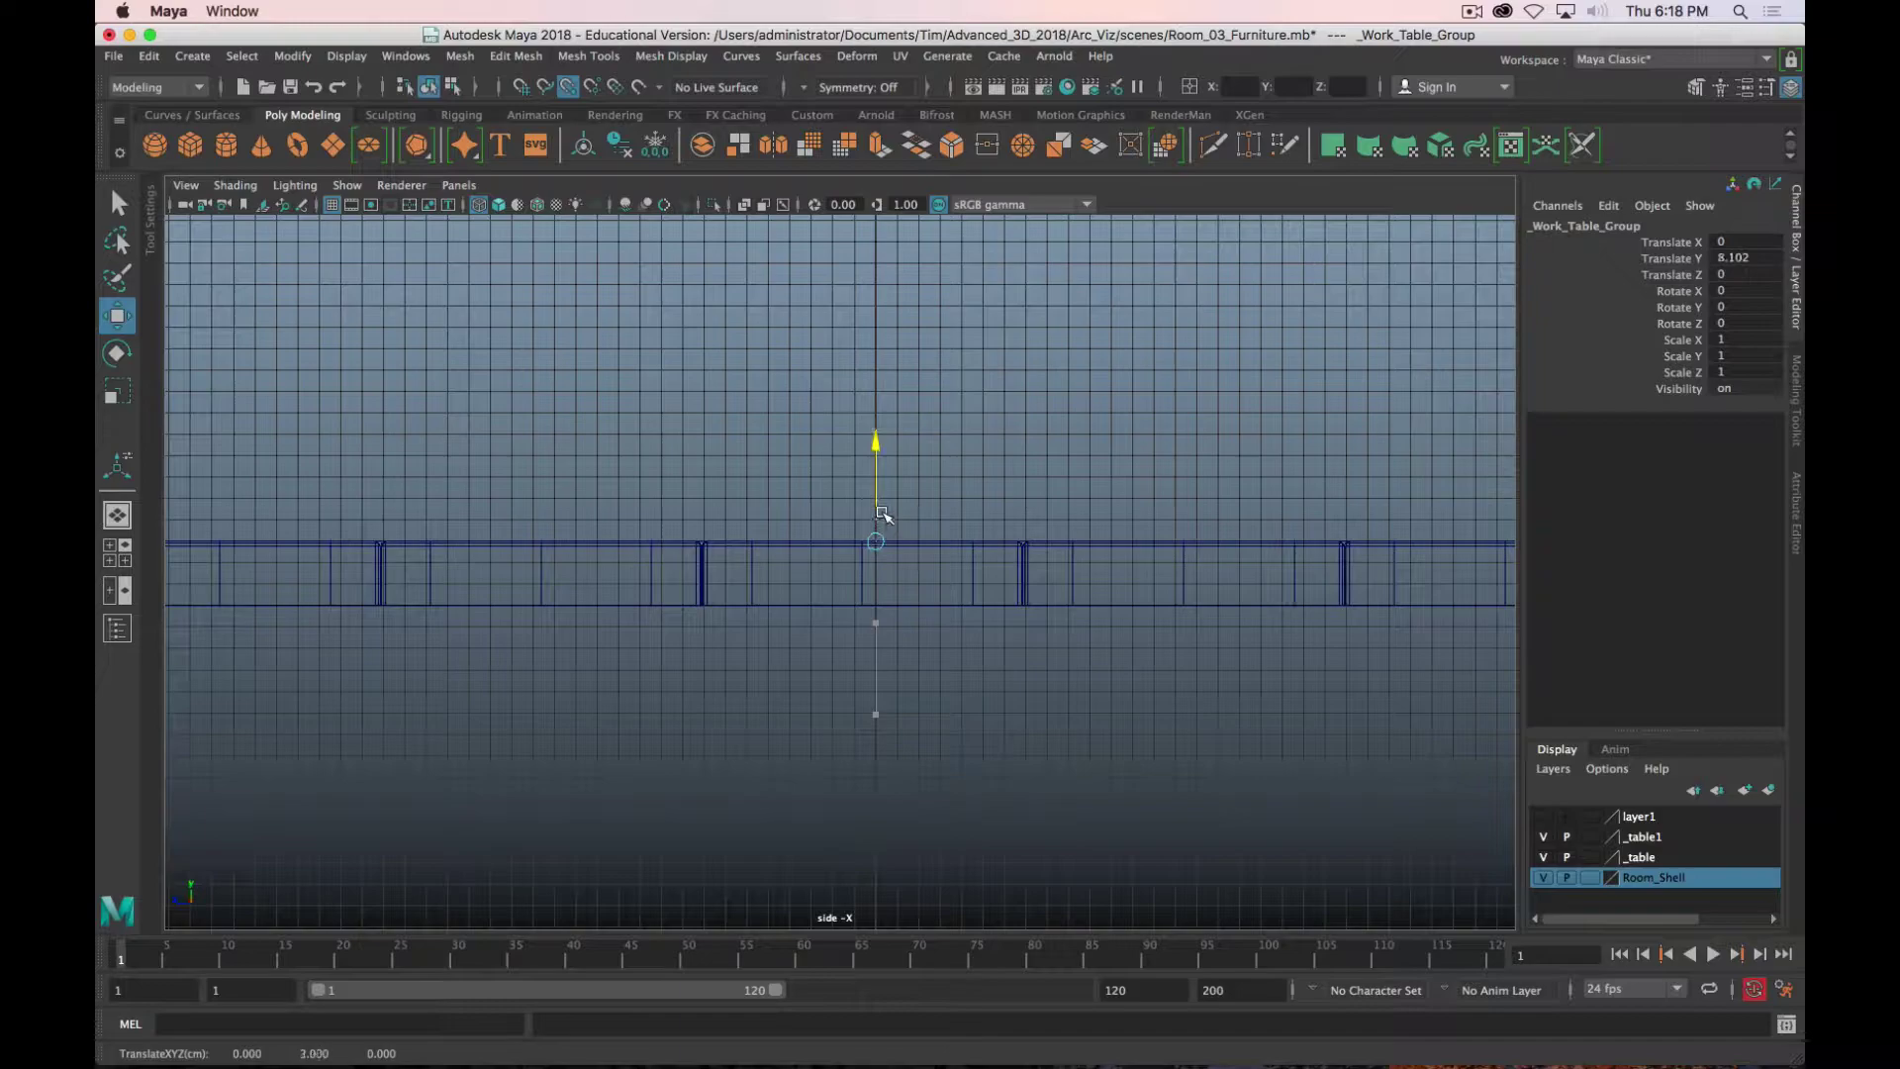
{"action": "scroll", "coordinate": [883, 514], "scroll_direction": "down", "scroll_amount": 6}
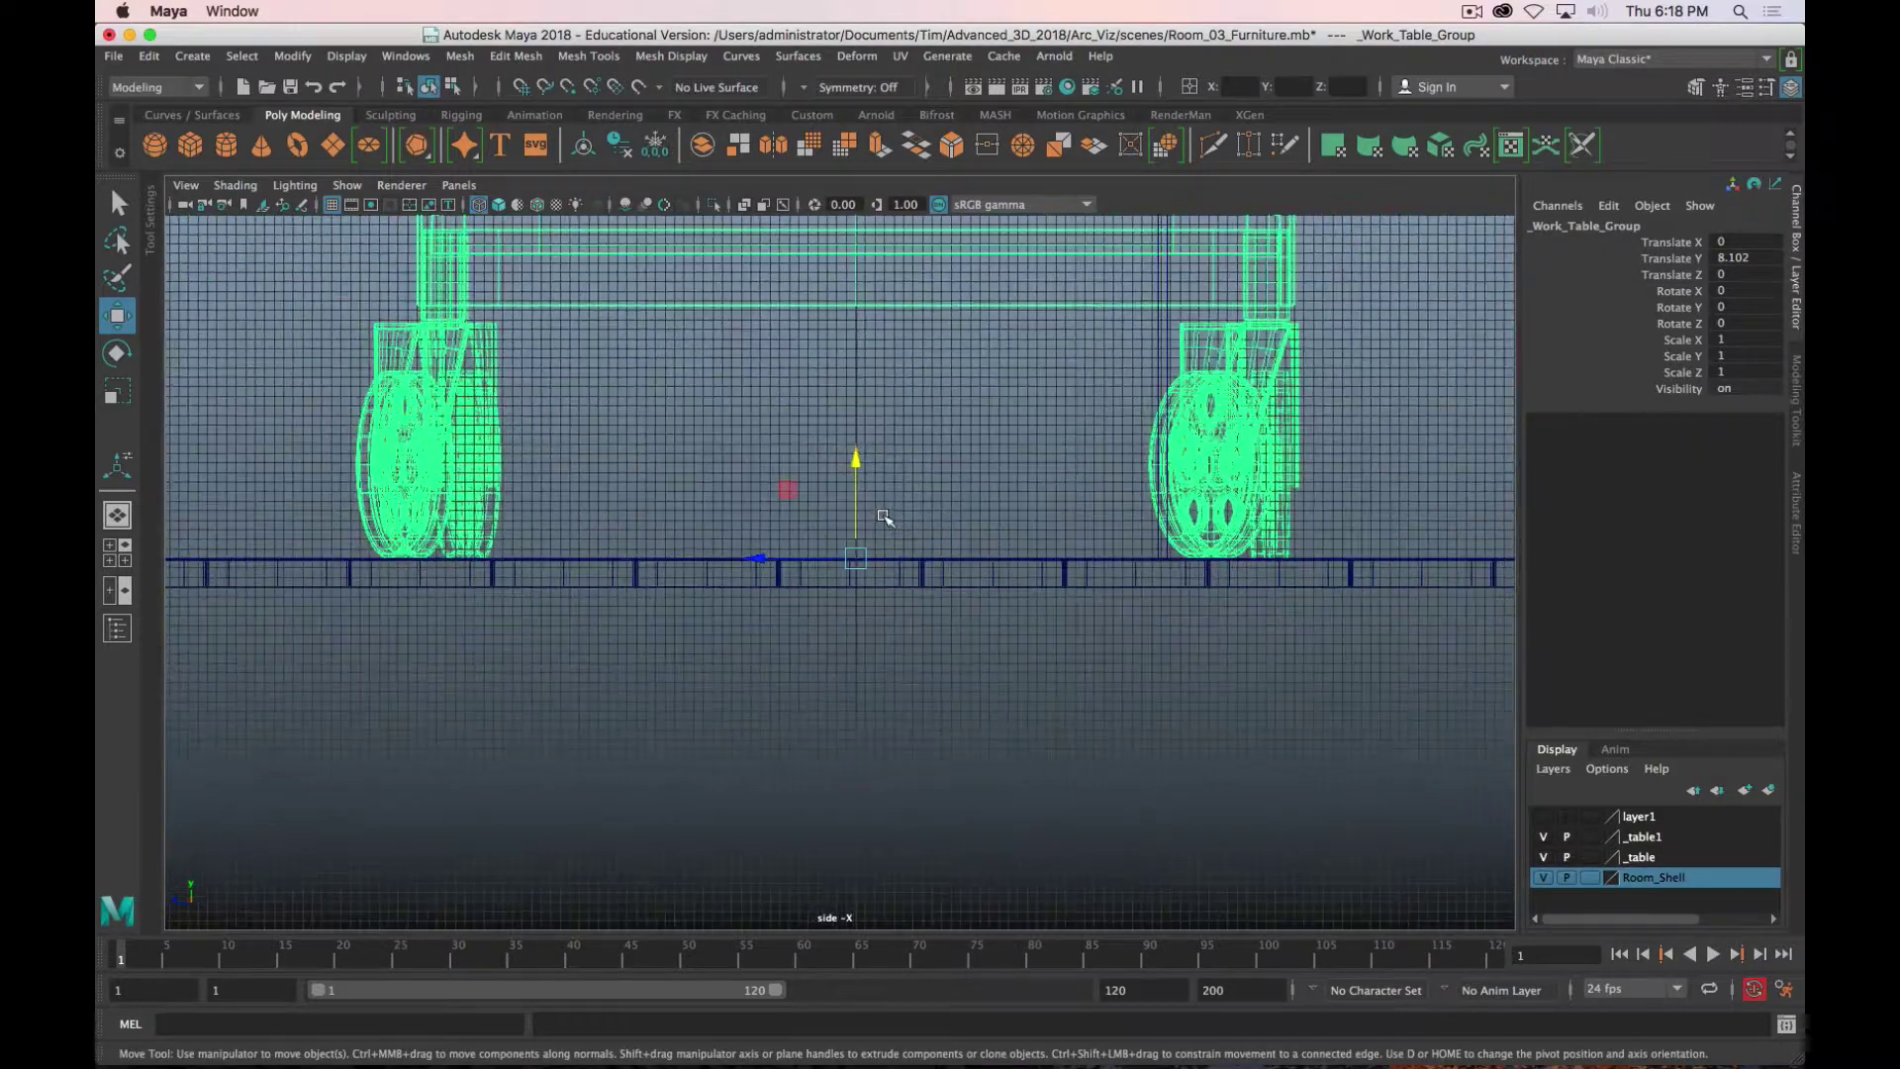
Step: Move the work table group across the floor to about X -65.5 and Z 261.8
{"action": "scroll", "coordinate": [883, 514], "scroll_direction": "up", "scroll_amount": 5}
{"action": "scroll", "coordinate": [883, 514], "scroll_direction": "down", "scroll_amount": 3}
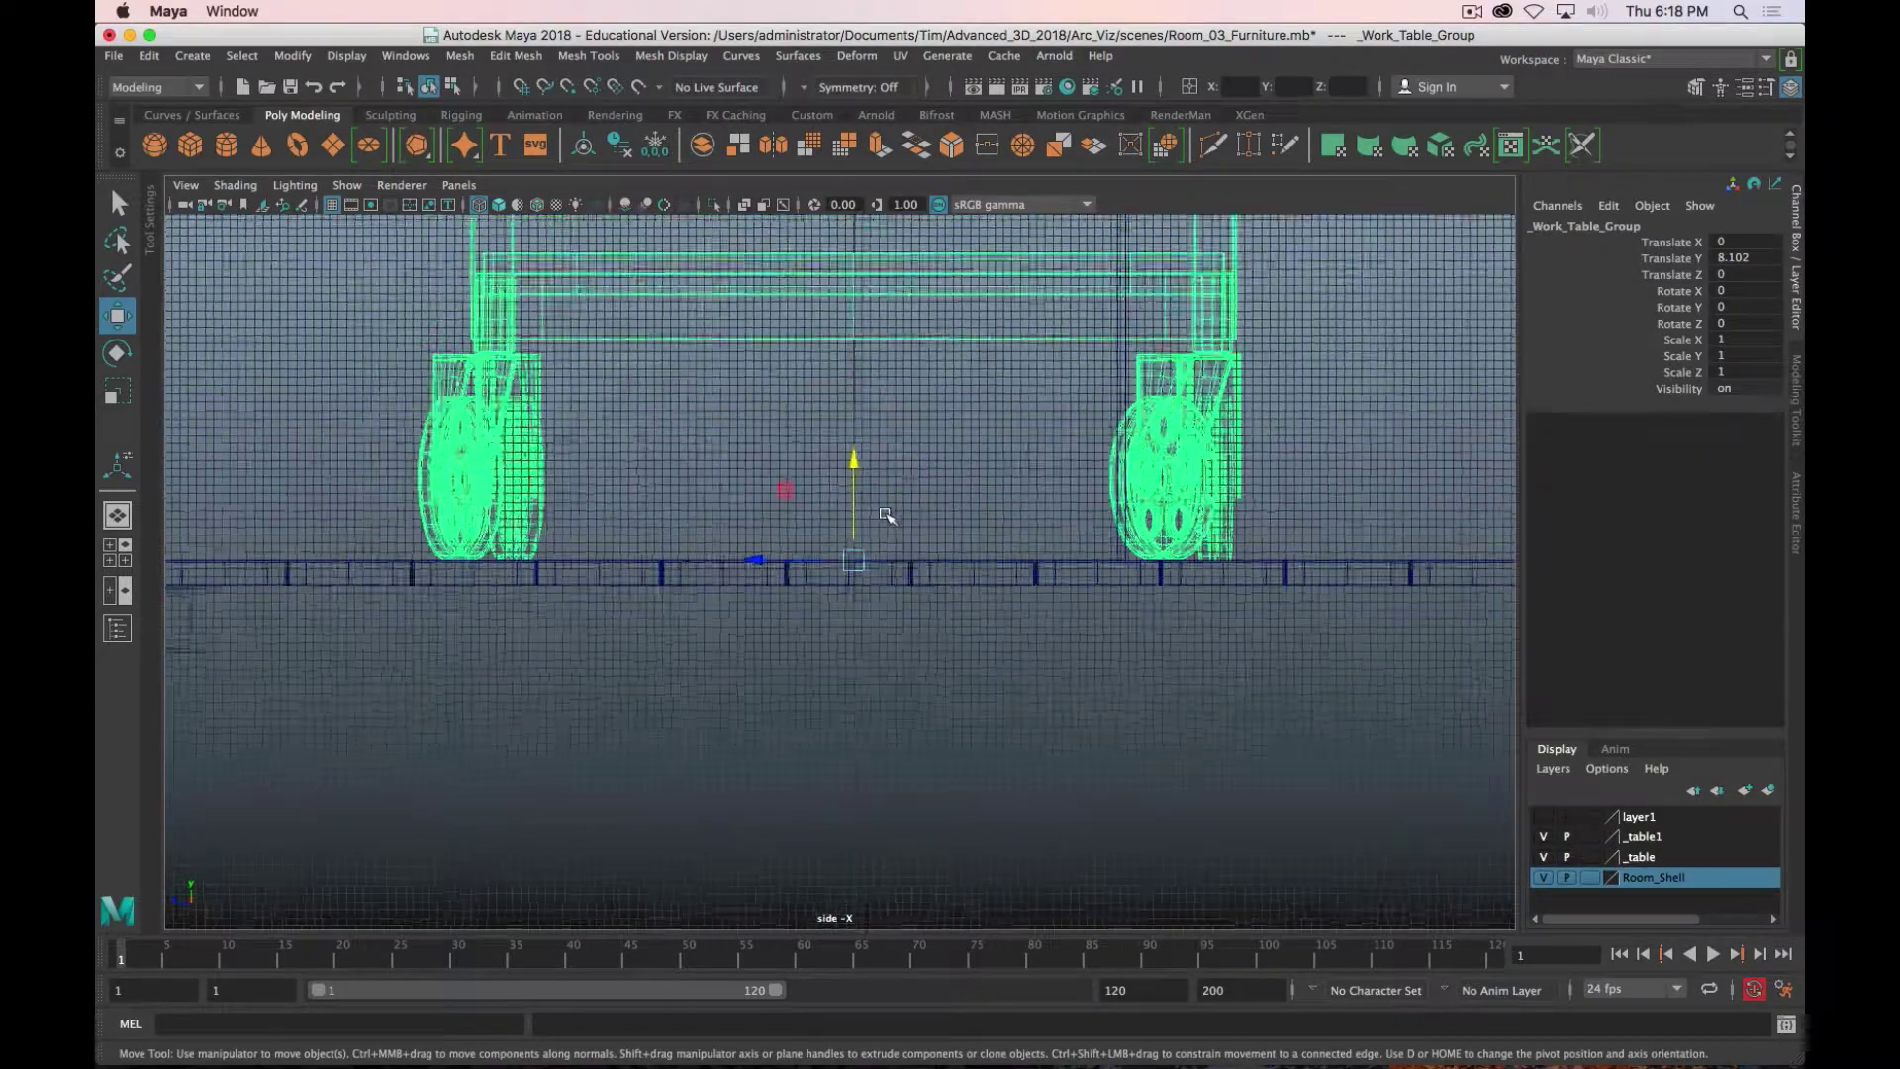
{"action": "scroll", "coordinate": [883, 514], "scroll_direction": "up", "scroll_amount": 3}
{"action": "key", "text": "space"}
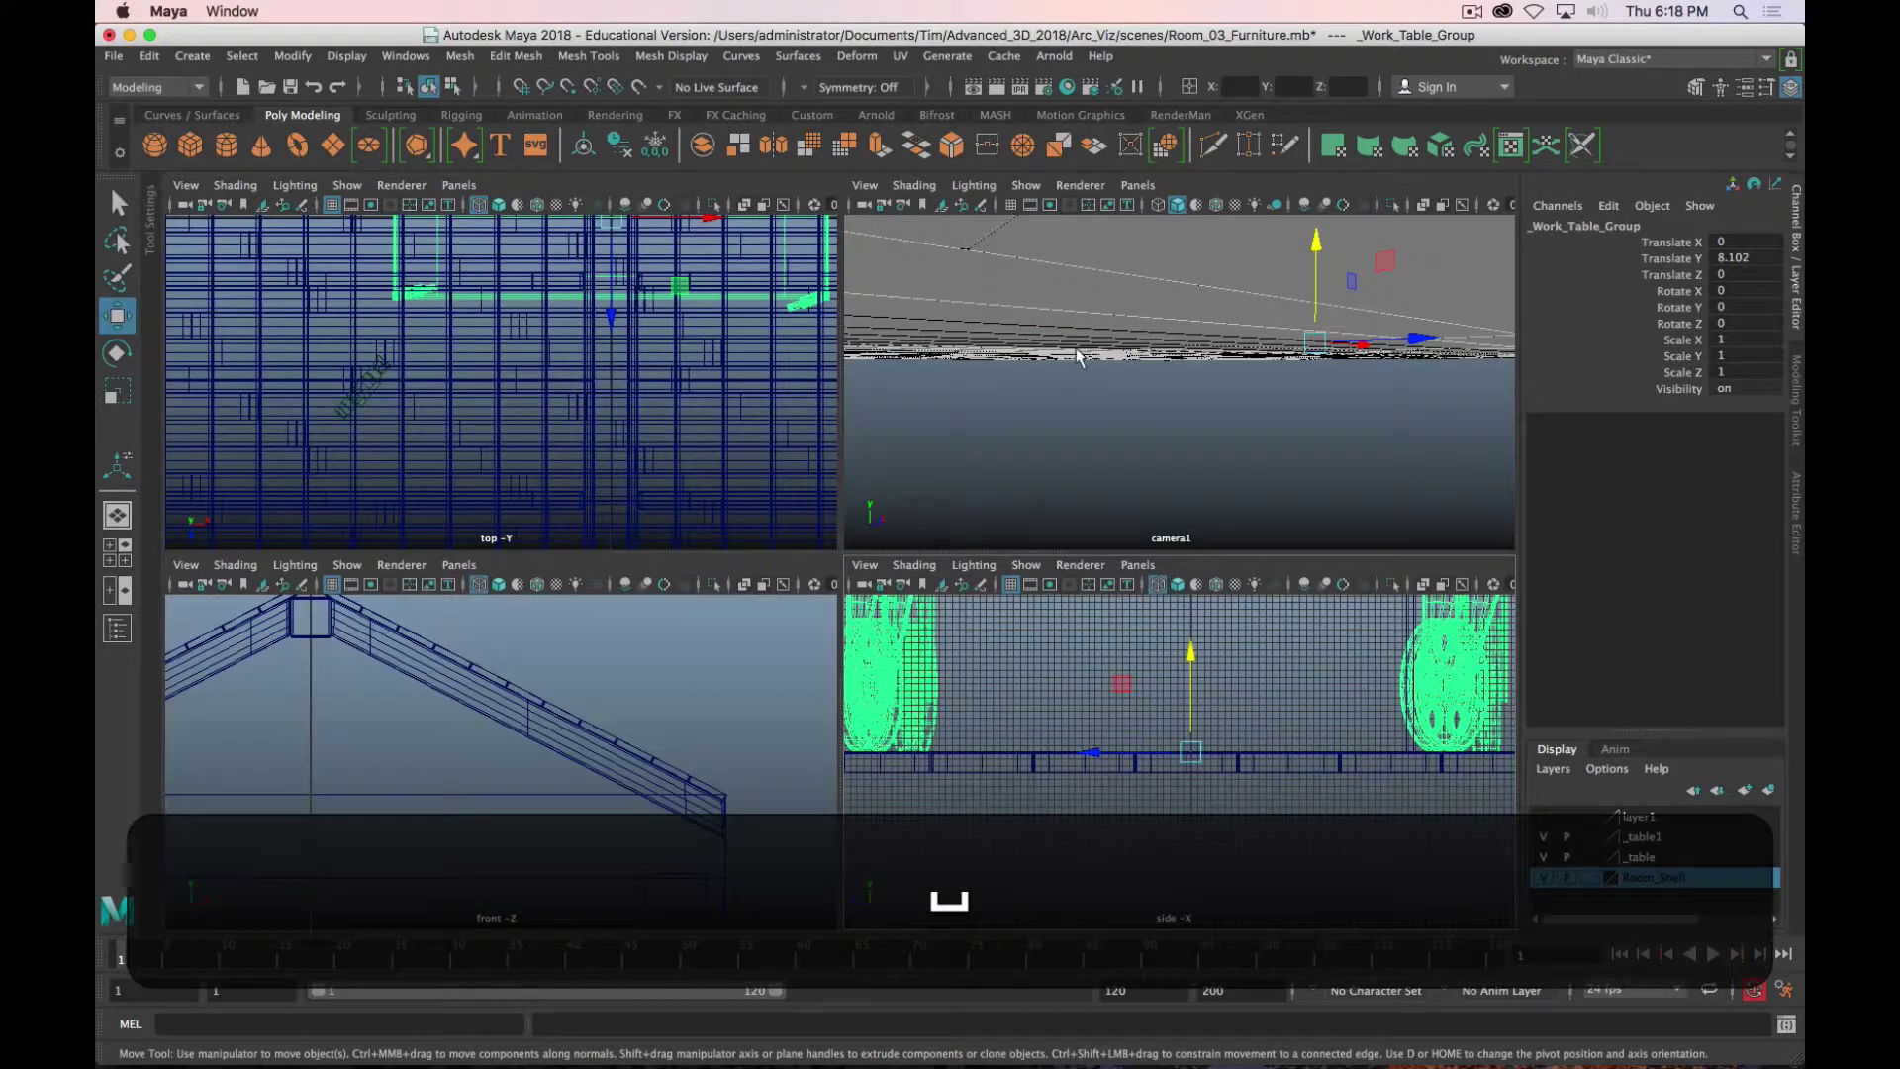
{"action": "key", "text": "space"}
{"action": "left_click_drag", "start_coordinate": [1028, 452], "coordinate": [1030, 505], "text": "alt"}
{"action": "scroll", "coordinate": [1026, 488], "scroll_direction": "down", "scroll_amount": 8, "text": "alt"}
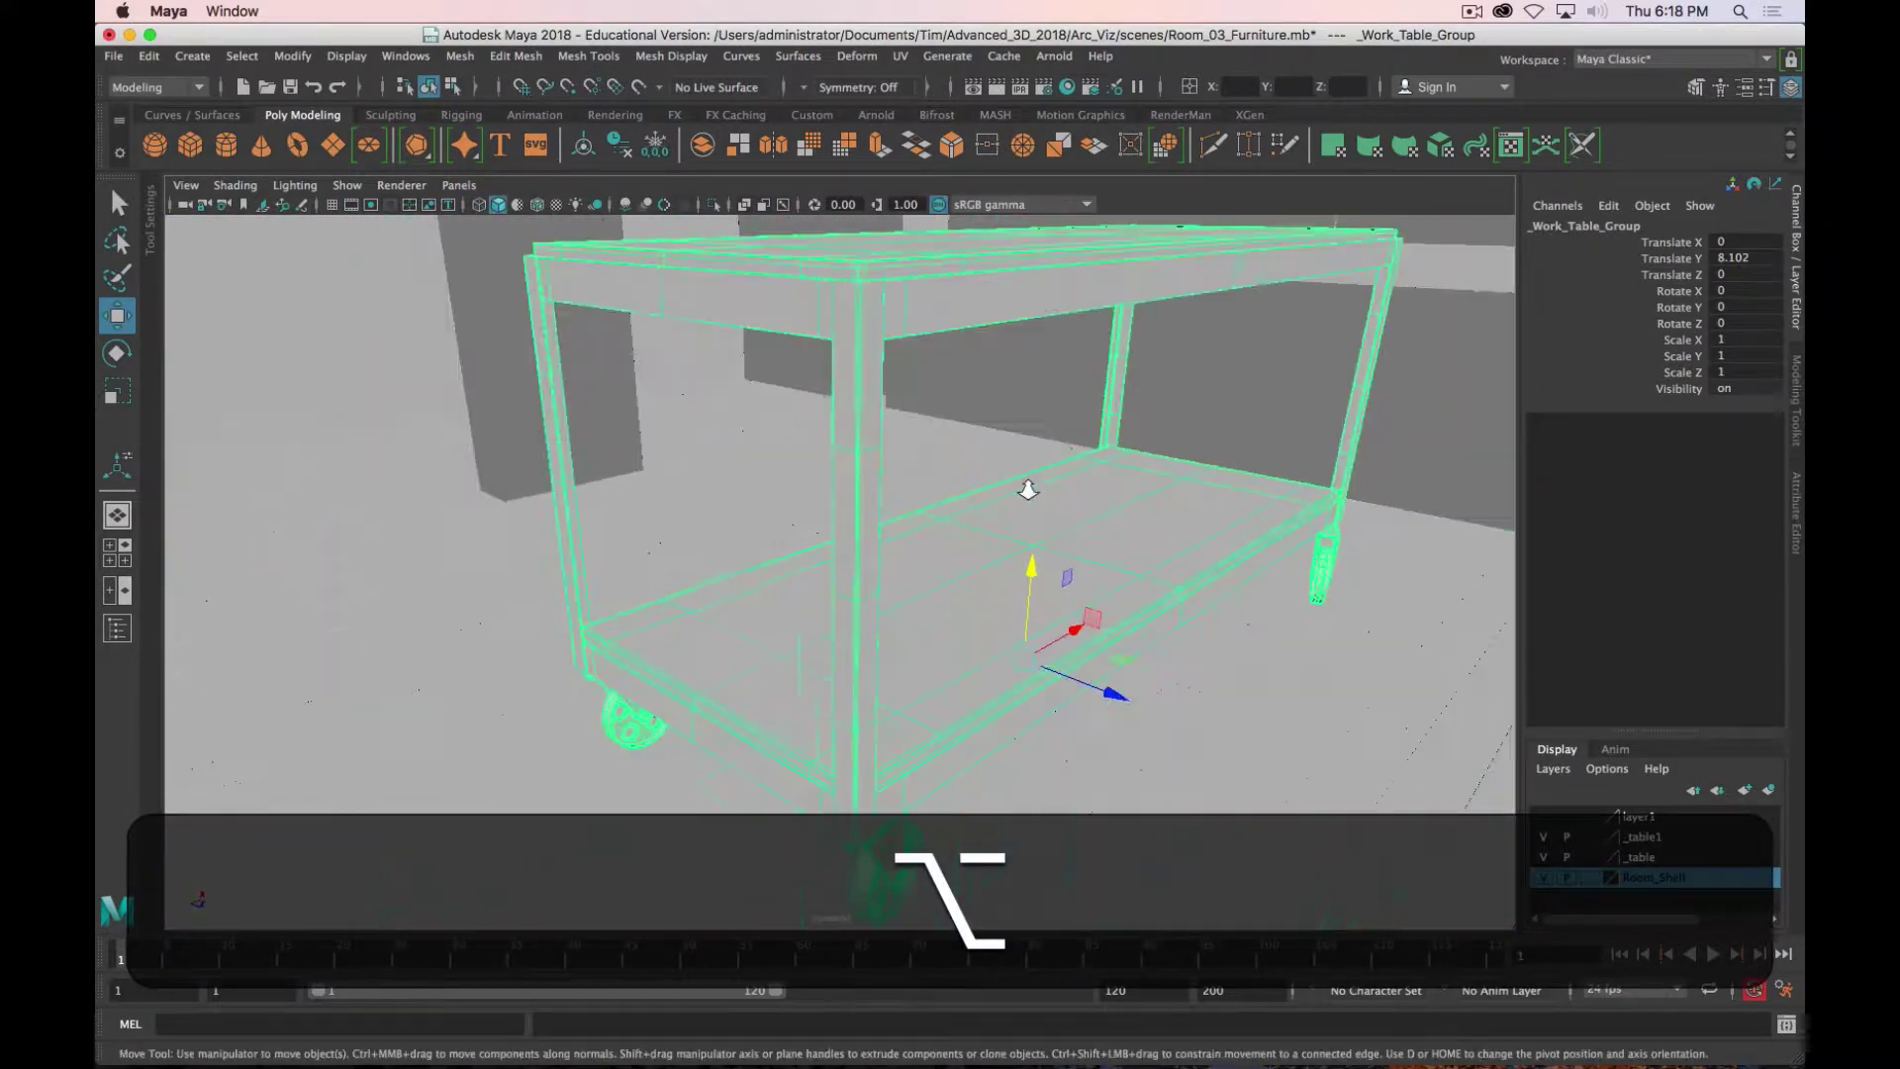
{"action": "scroll", "coordinate": [1031, 496], "scroll_direction": "up", "scroll_amount": 3, "text": "alt"}
{"action": "left_click_drag", "start_coordinate": [1111, 556], "coordinate": [947, 720], "text": "alt"}
{"action": "left_click_drag", "start_coordinate": [1007, 661], "coordinate": [960, 636]}
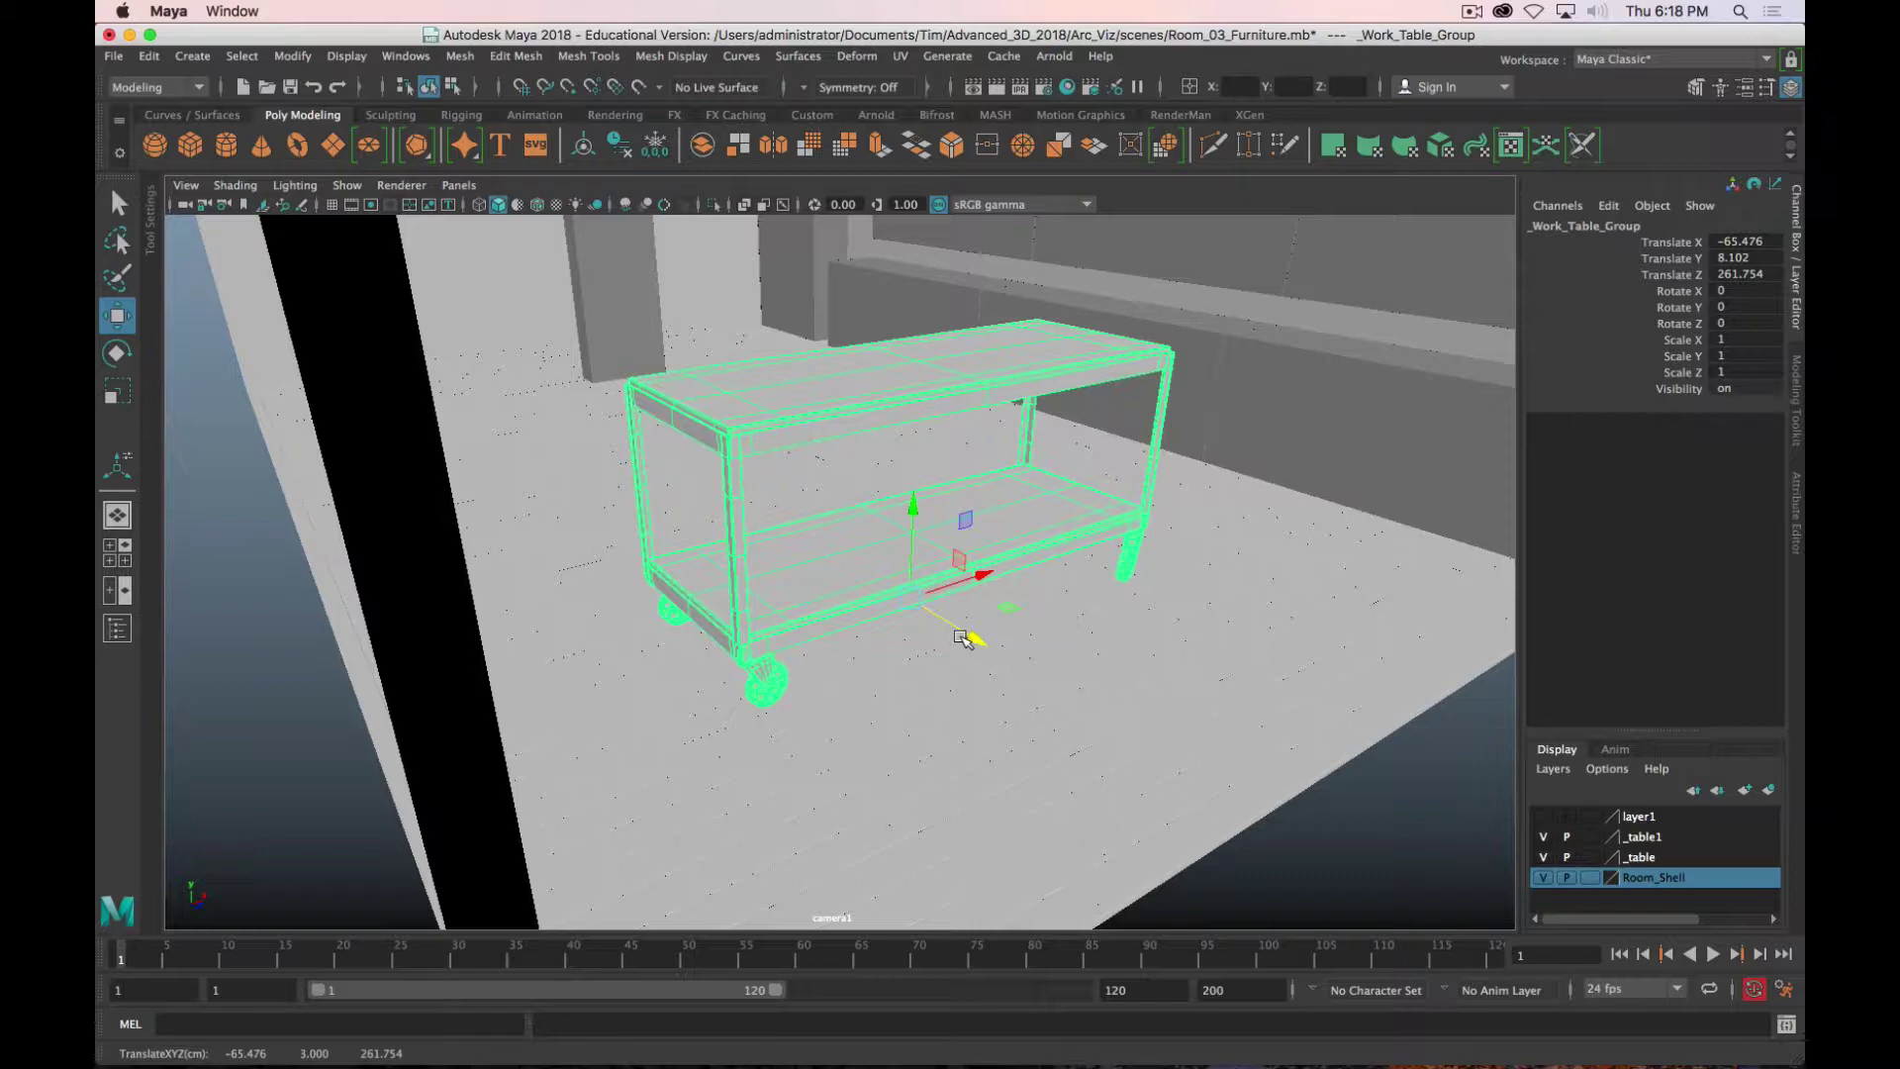
Step: Import Couch.mb from the project's scenes folder into the room scene
{"action": "scroll", "coordinate": [1195, 639], "scroll_direction": "down", "scroll_amount": 3}
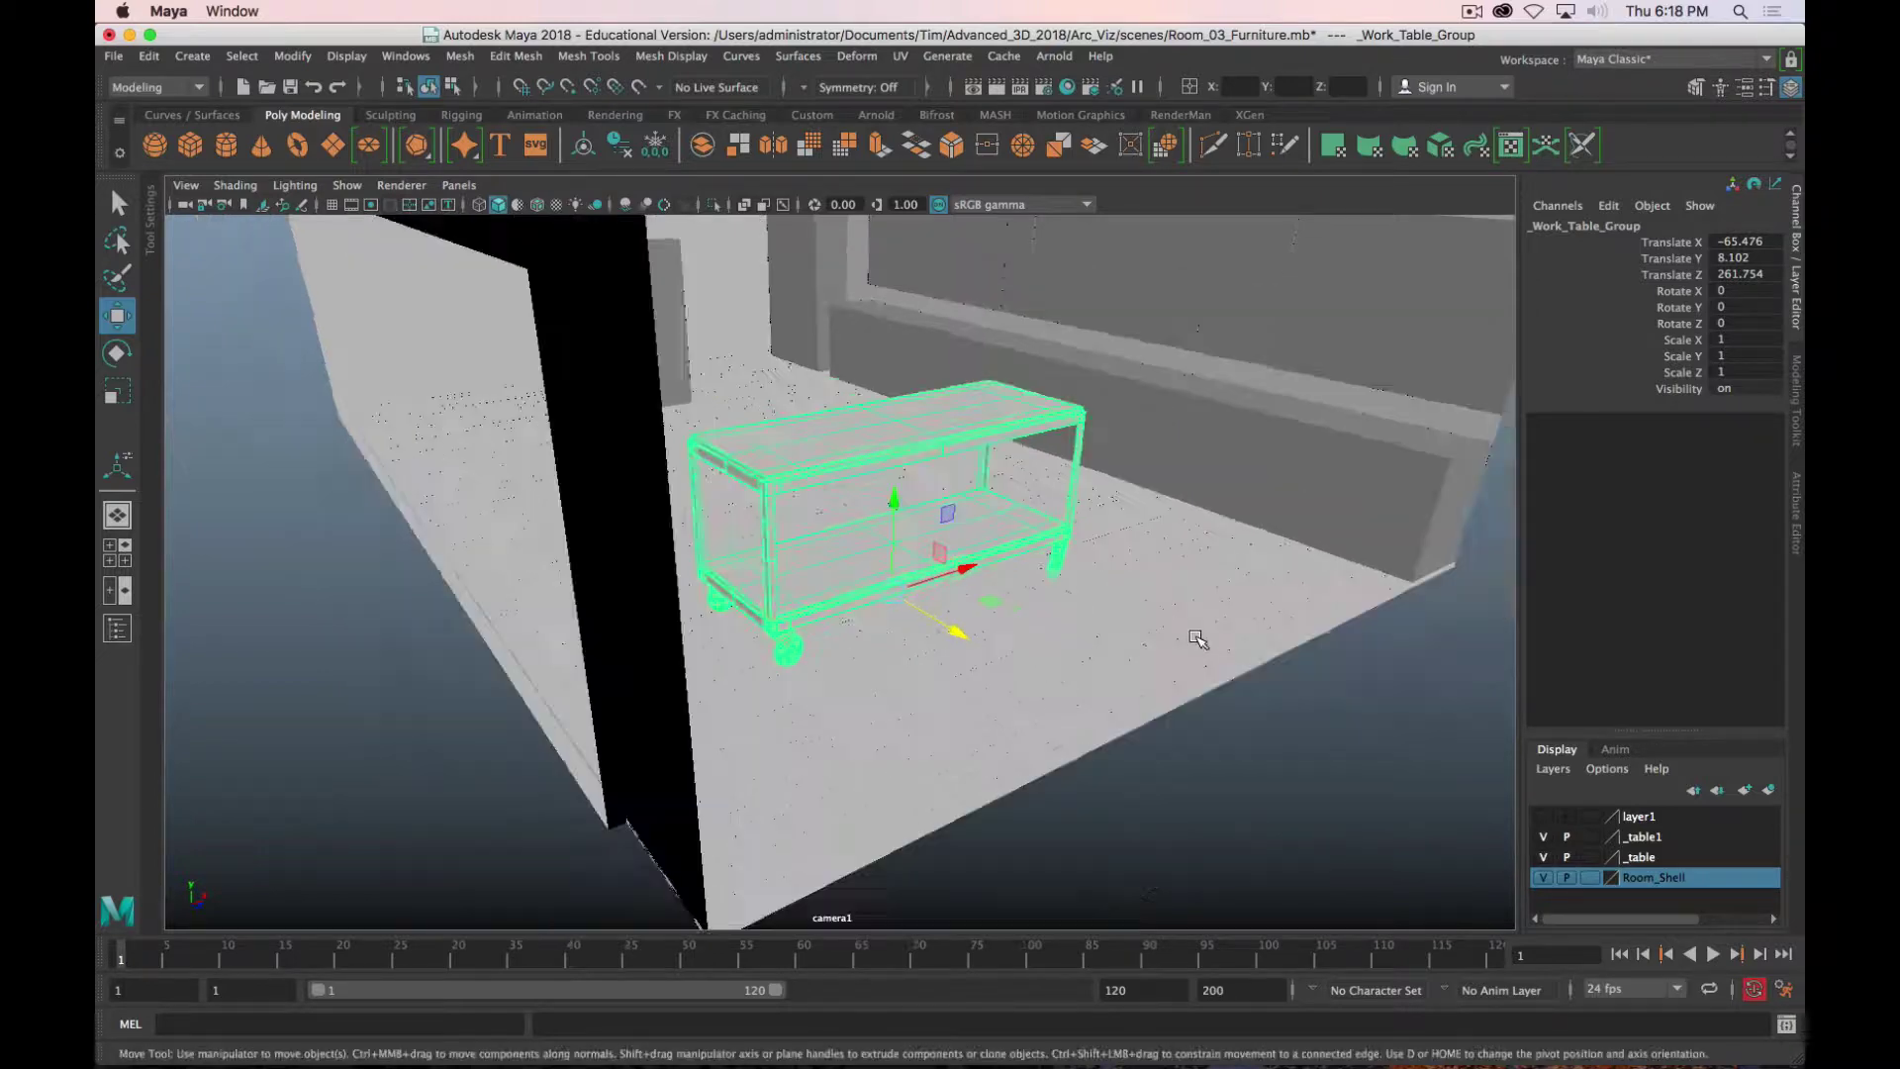
{"action": "scroll", "coordinate": [1193, 639], "scroll_direction": "up", "scroll_amount": 5}
{"action": "scroll", "coordinate": [1188, 640], "scroll_direction": "down", "scroll_amount": 7}
{"action": "left_click_drag", "start_coordinate": [1154, 653], "coordinate": [857, 588], "text": "alt"}
{"action": "left_click_drag", "start_coordinate": [973, 535], "coordinate": [1039, 536], "text": "alt"}
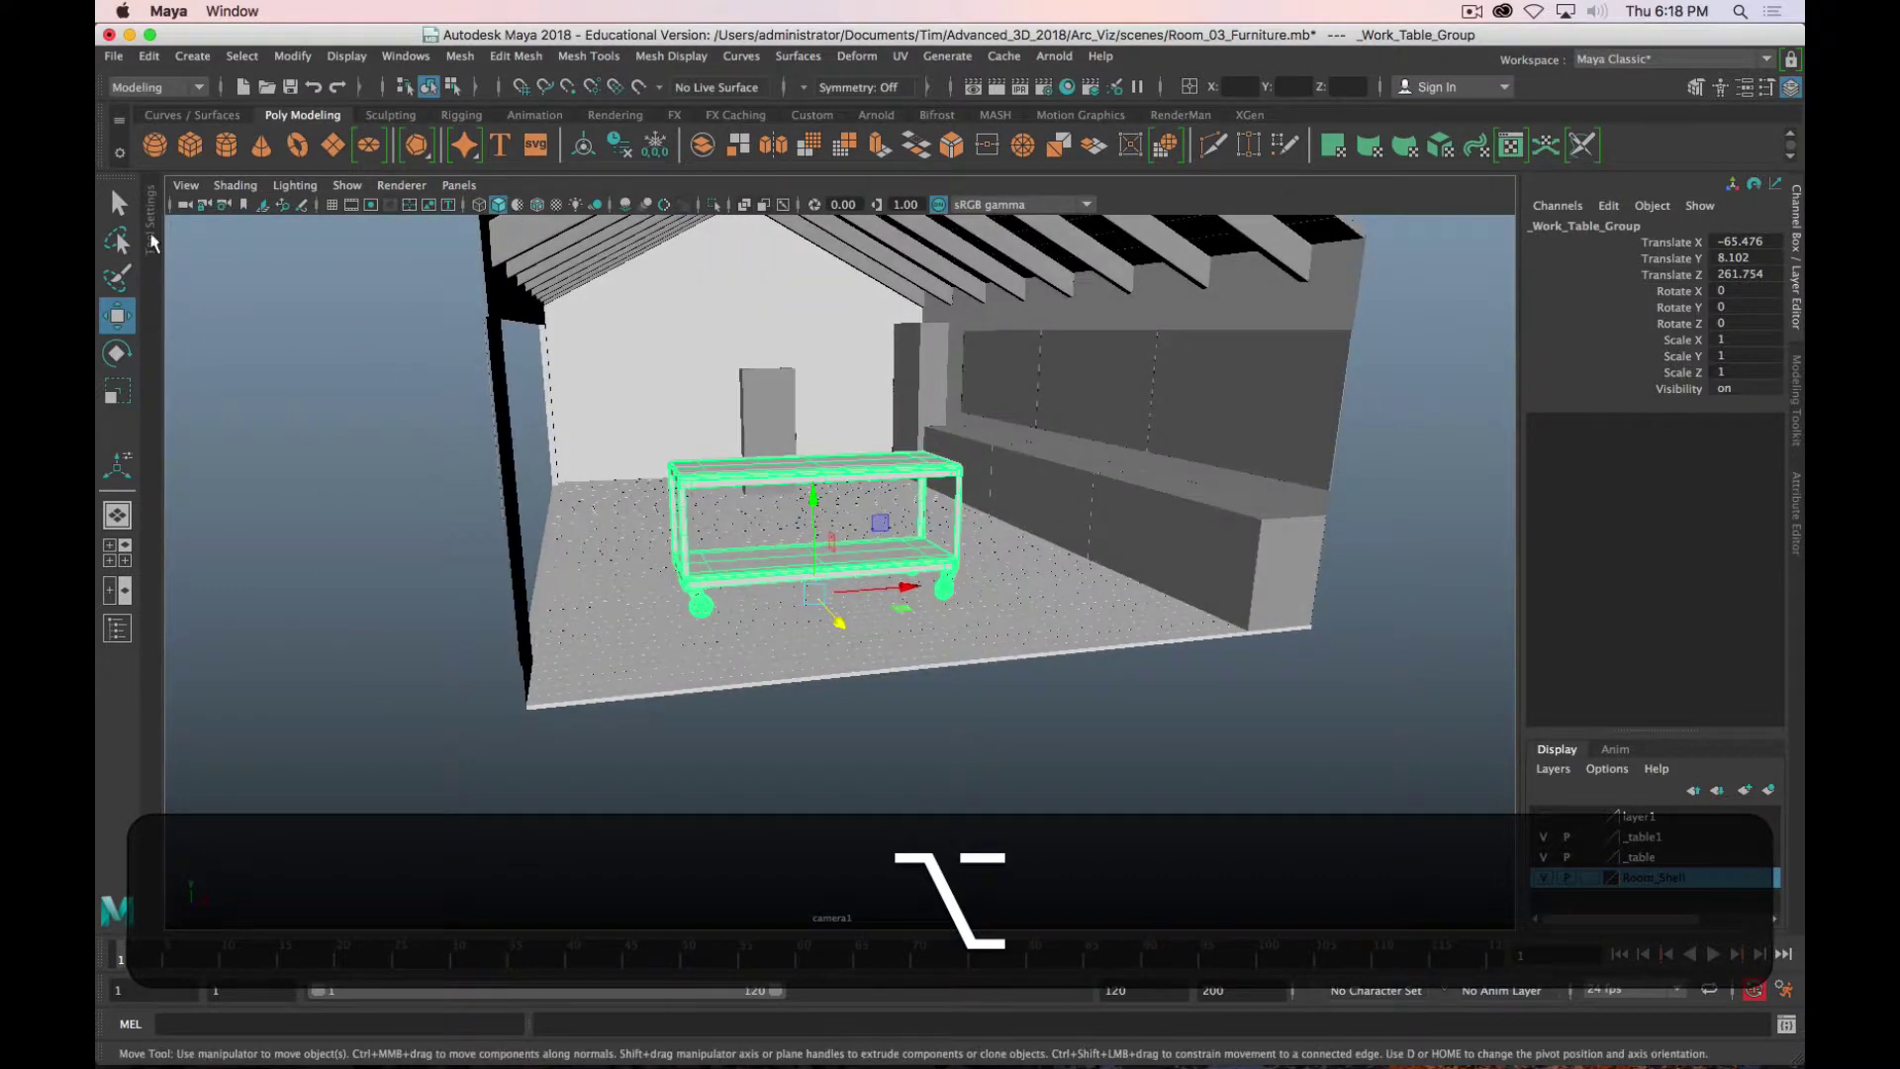
{"action": "left_click", "coordinate": [114, 57]}
{"action": "left_click", "coordinate": [210, 281]}
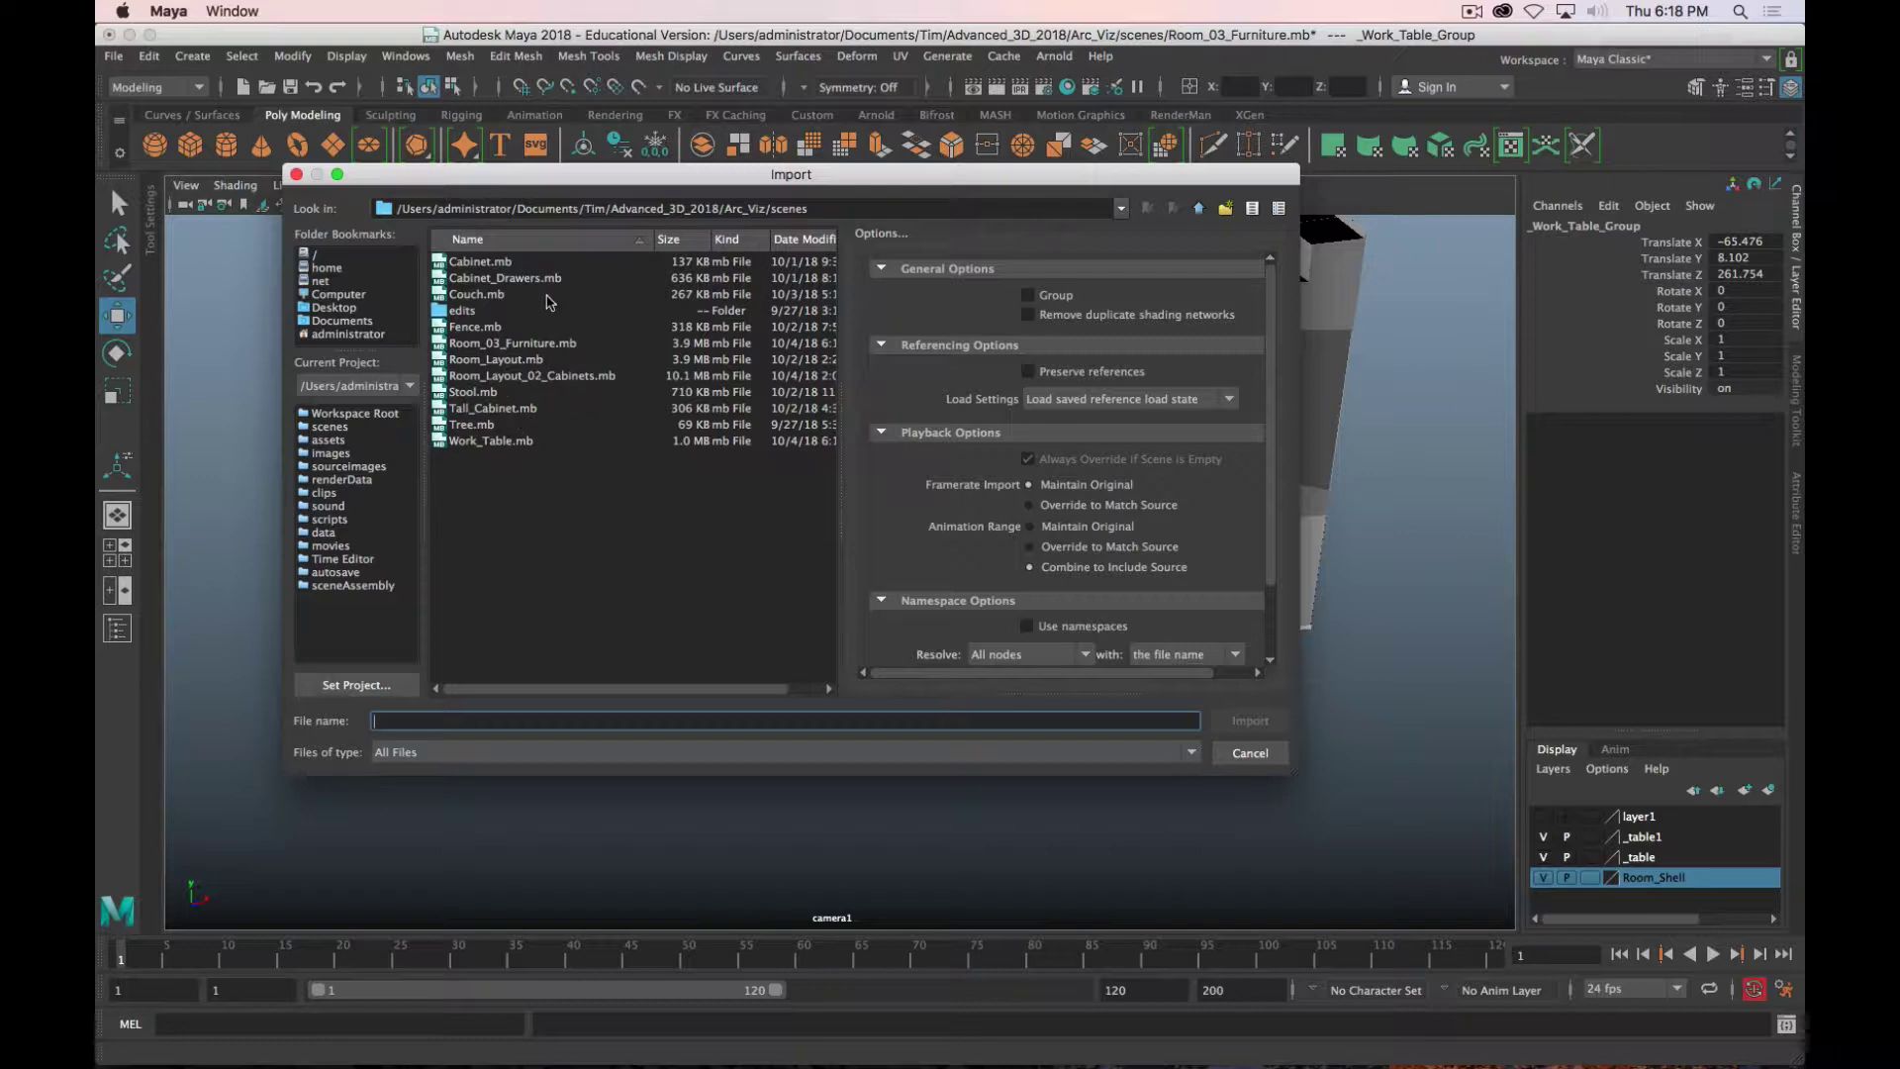
{"action": "left_click", "coordinate": [486, 296]}
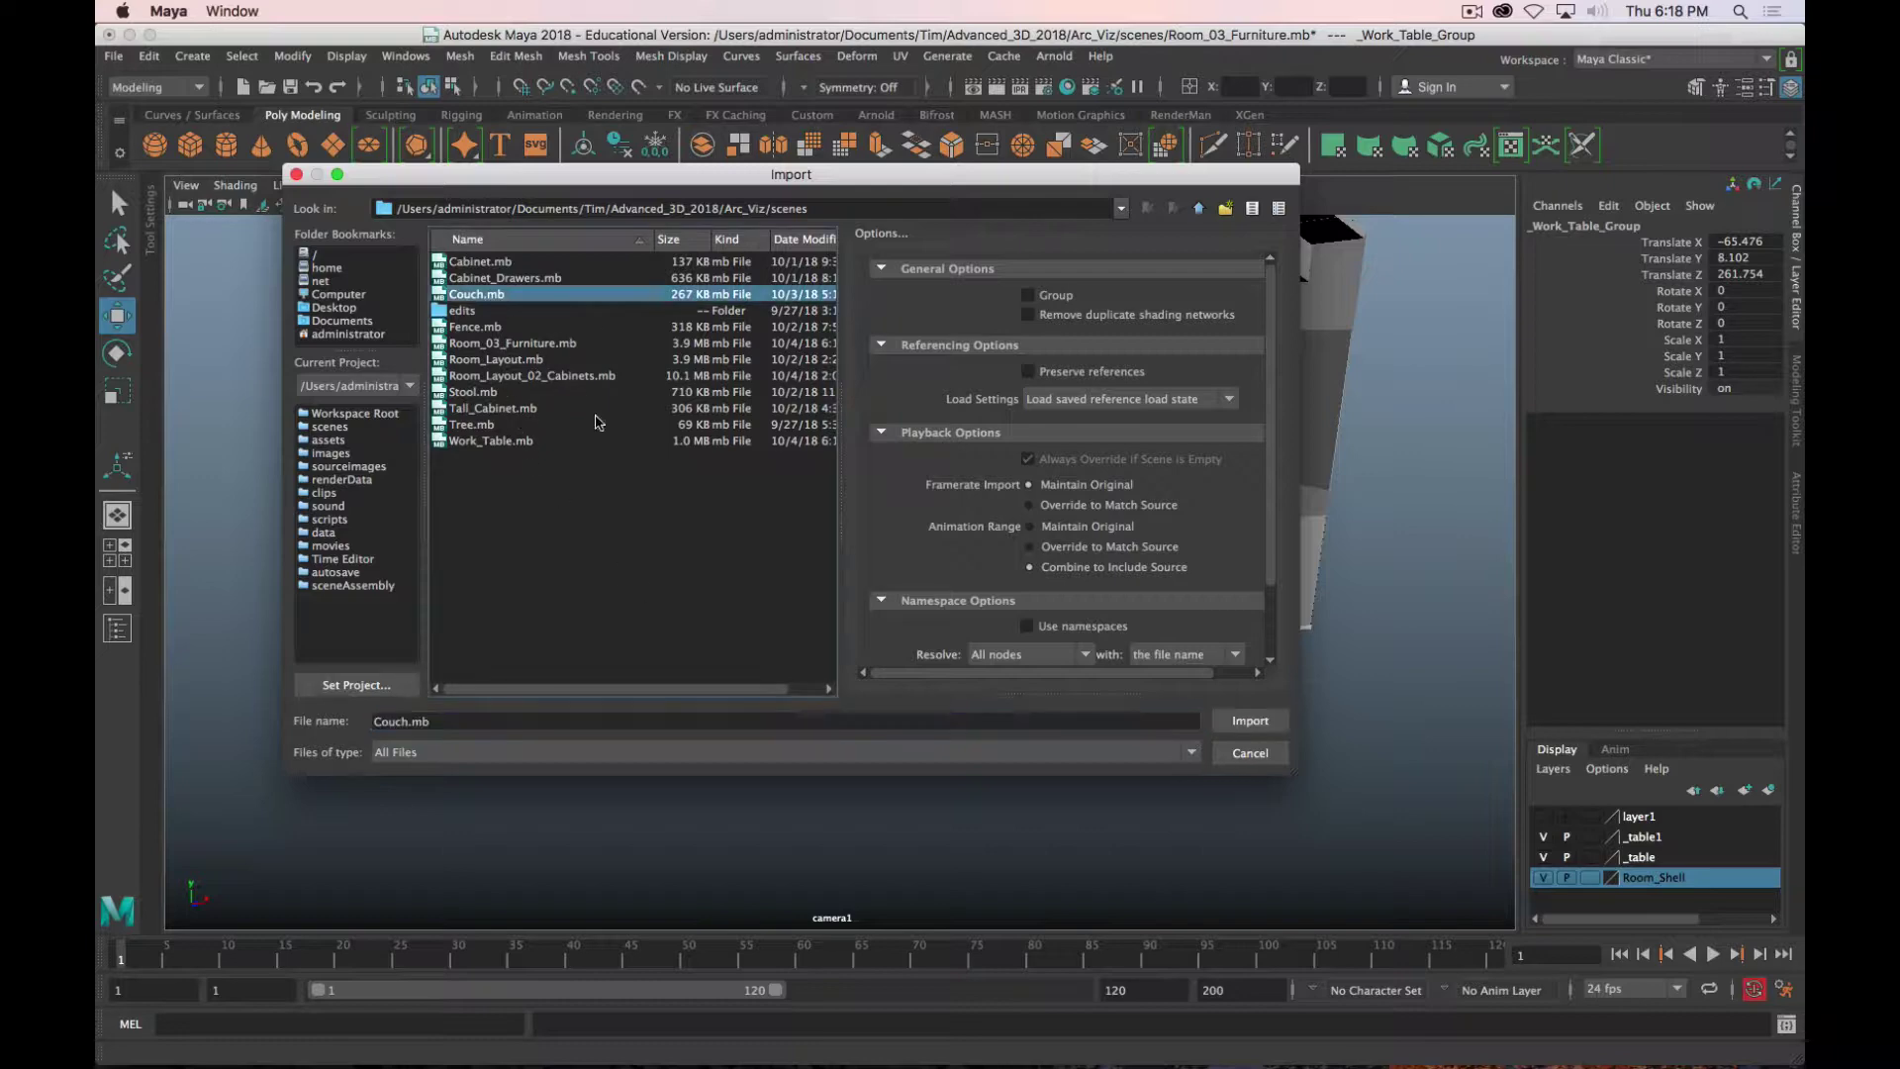
{"action": "left_click", "coordinate": [1250, 721]}
Step: Delete the Average_Man reference block standing in the room
{"action": "left_click_drag", "start_coordinate": [1067, 742], "coordinate": [715, 739], "text": "alt"}
{"action": "left_click_drag", "start_coordinate": [779, 618], "coordinate": [805, 620], "text": "alt"}
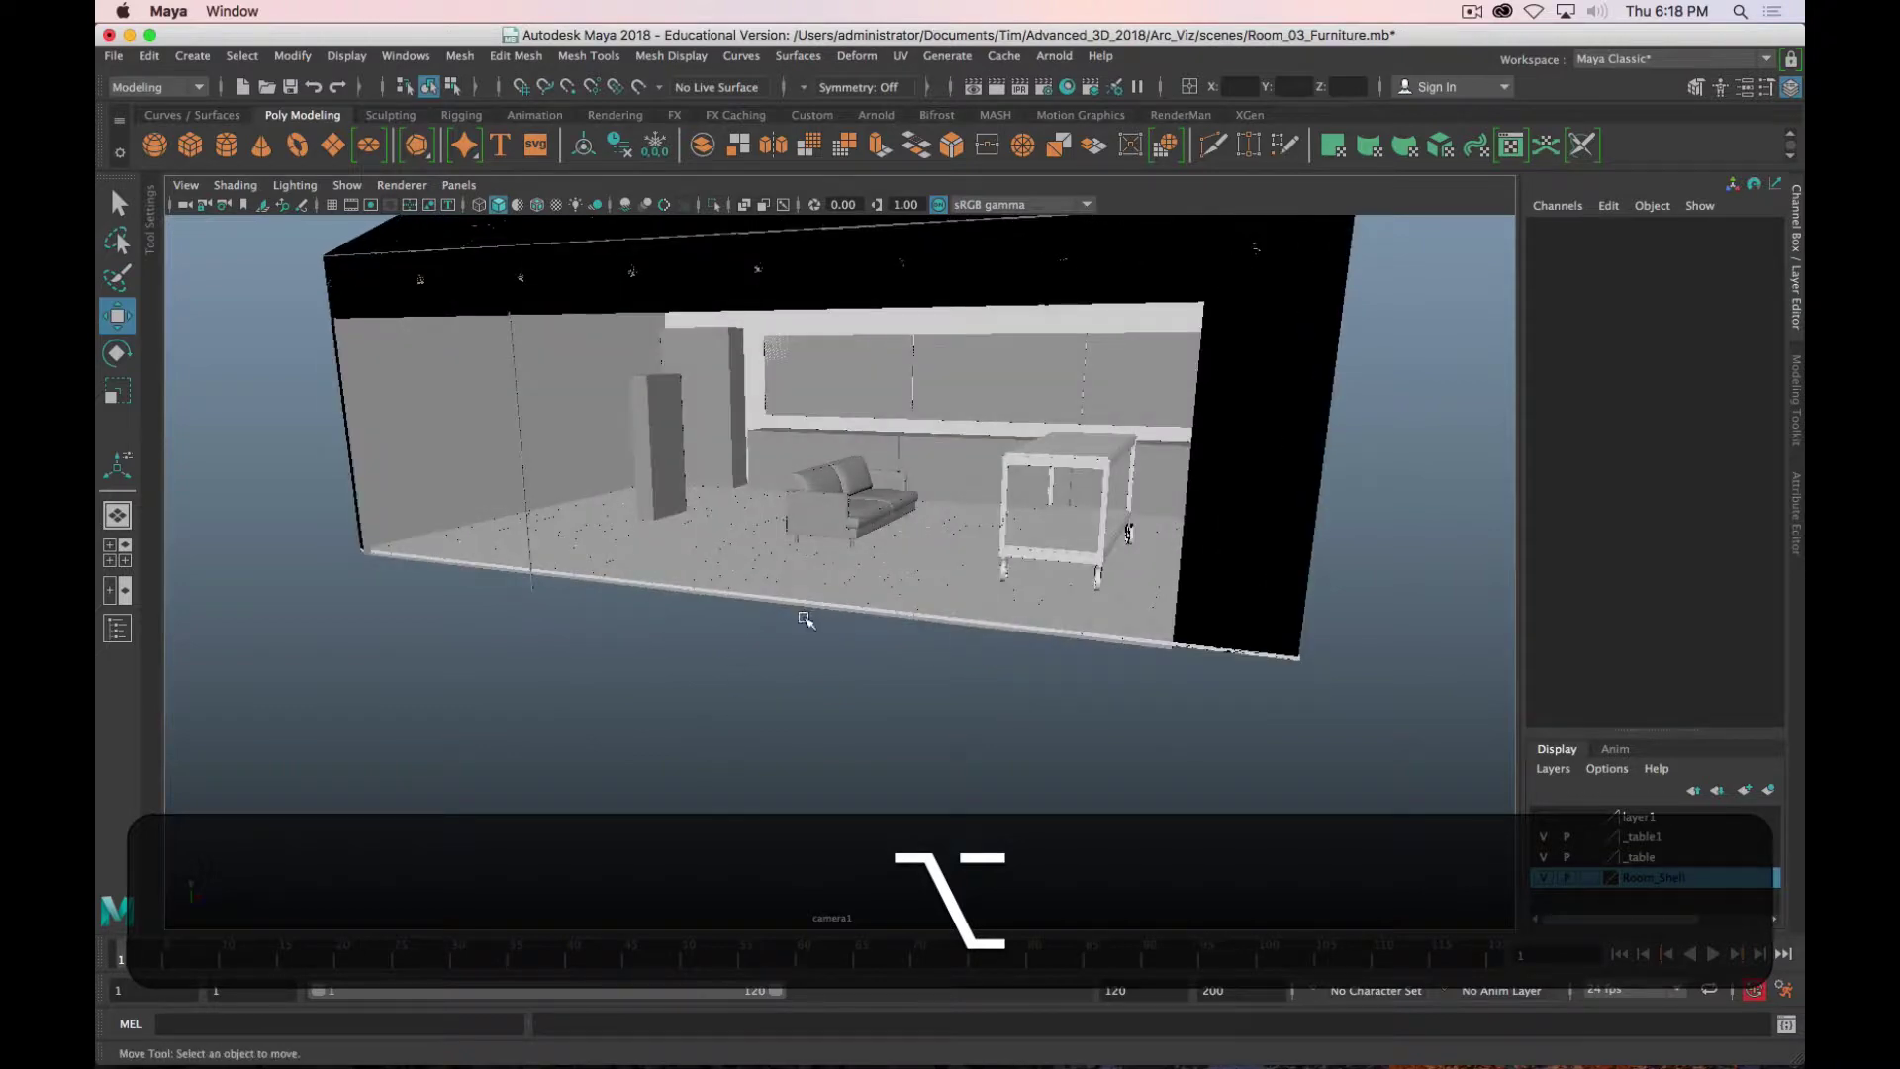
{"action": "scroll", "coordinate": [832, 639], "scroll_direction": "down", "scroll_amount": 6}
{"action": "scroll", "coordinate": [835, 636], "scroll_direction": "up", "scroll_amount": 8}
{"action": "middle_click_drag", "start_coordinate": [853, 594], "coordinate": [964, 615], "text": "alt"}
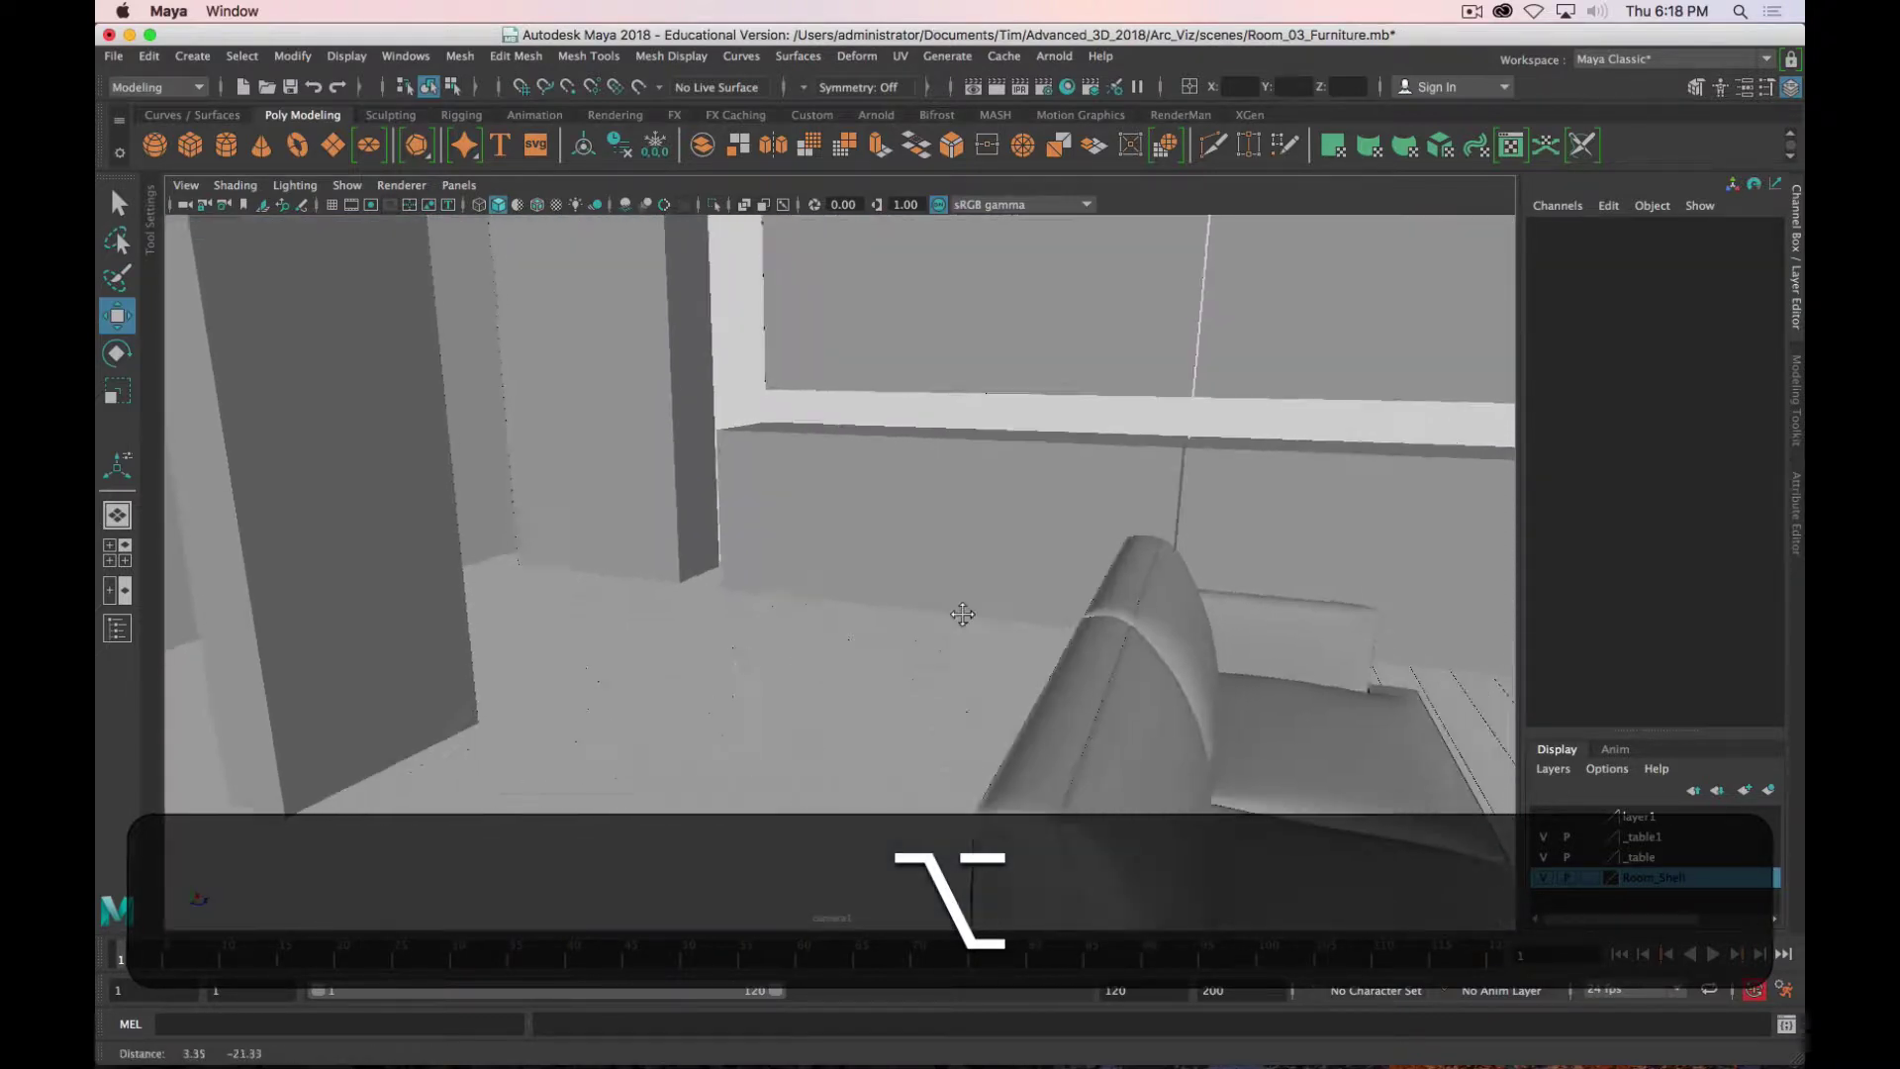
{"action": "right_click_drag", "start_coordinate": [963, 615], "coordinate": [911, 568], "text": "alt"}
{"action": "middle_click_drag", "start_coordinate": [923, 641], "coordinate": [941, 611], "text": "alt"}
{"action": "right_click_drag", "start_coordinate": [941, 611], "coordinate": [726, 554], "text": "alt"}
{"action": "left_click", "coordinate": [593, 483]}
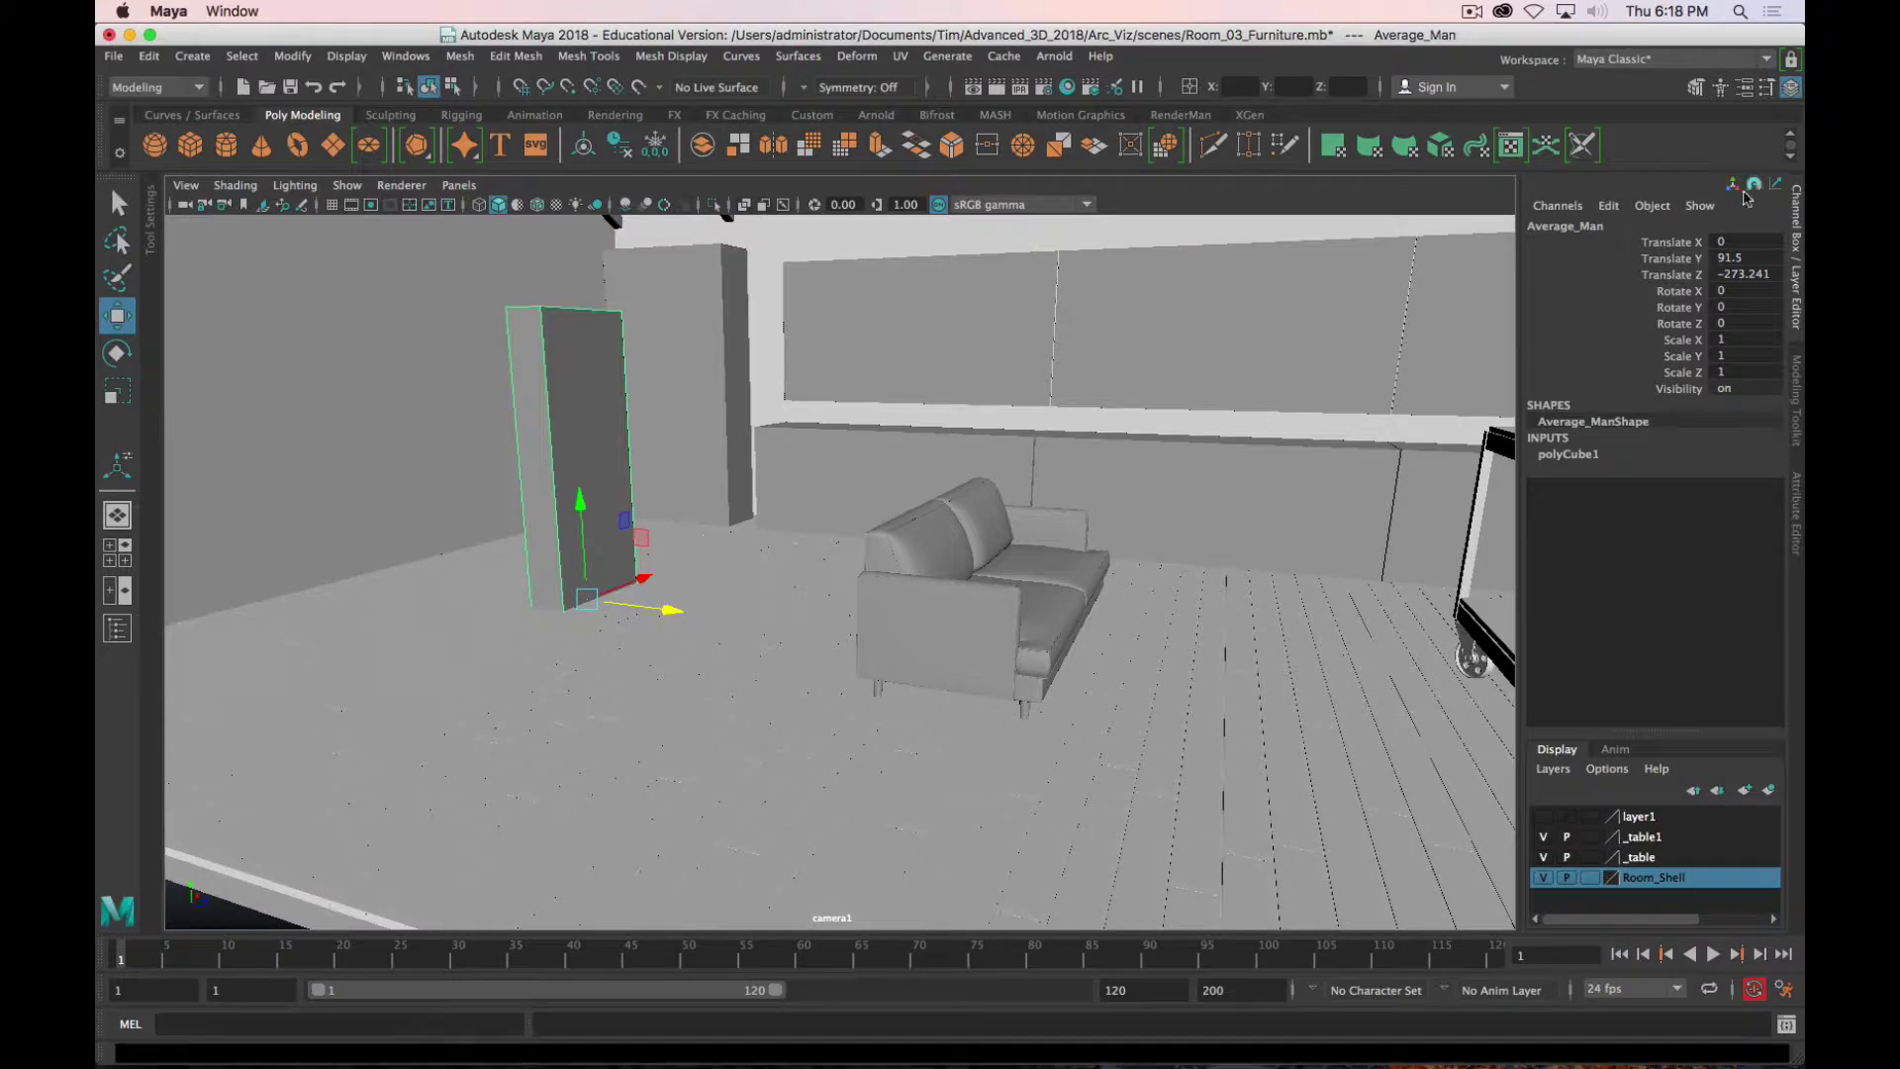
{"action": "key", "text": "Delete"}
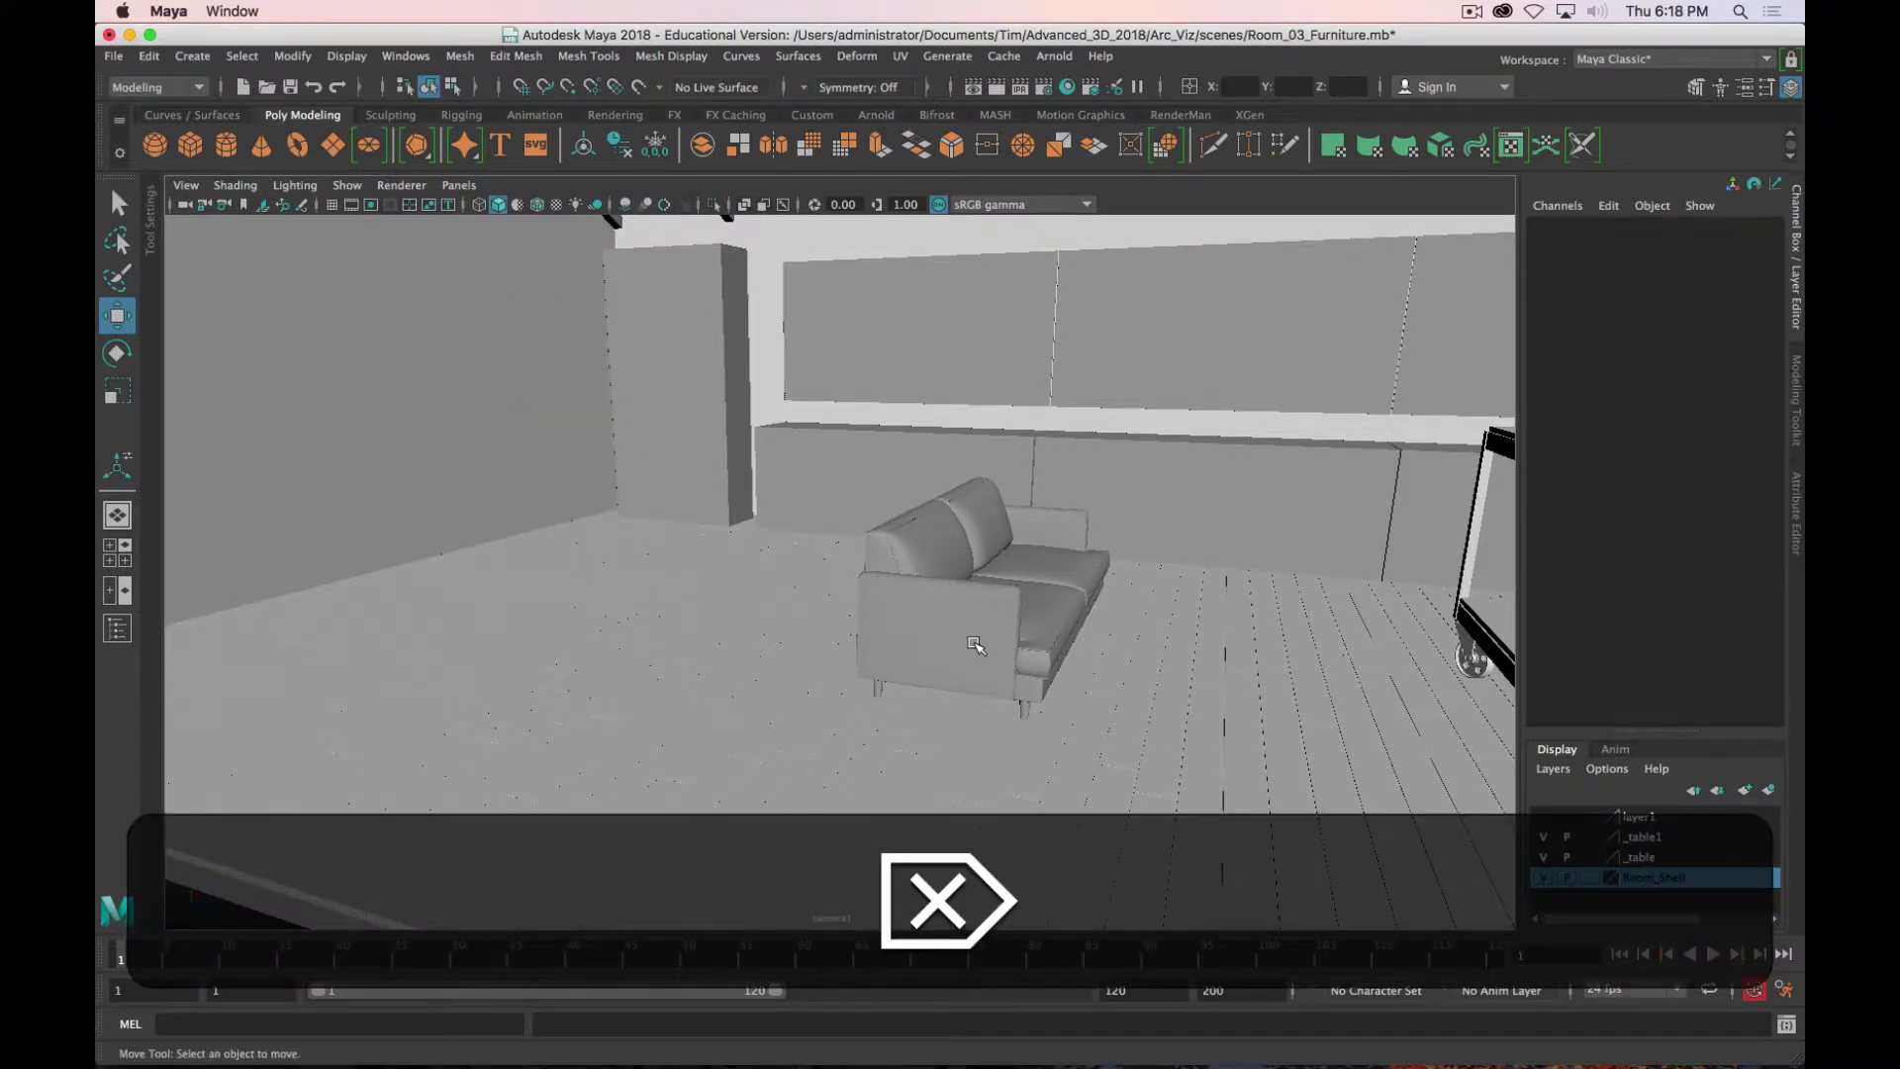
Step: Select the couch's whole parent group _Couch and move it to about Z -35
{"action": "left_click", "coordinate": [974, 646]}
{"action": "key", "text": "Up"}
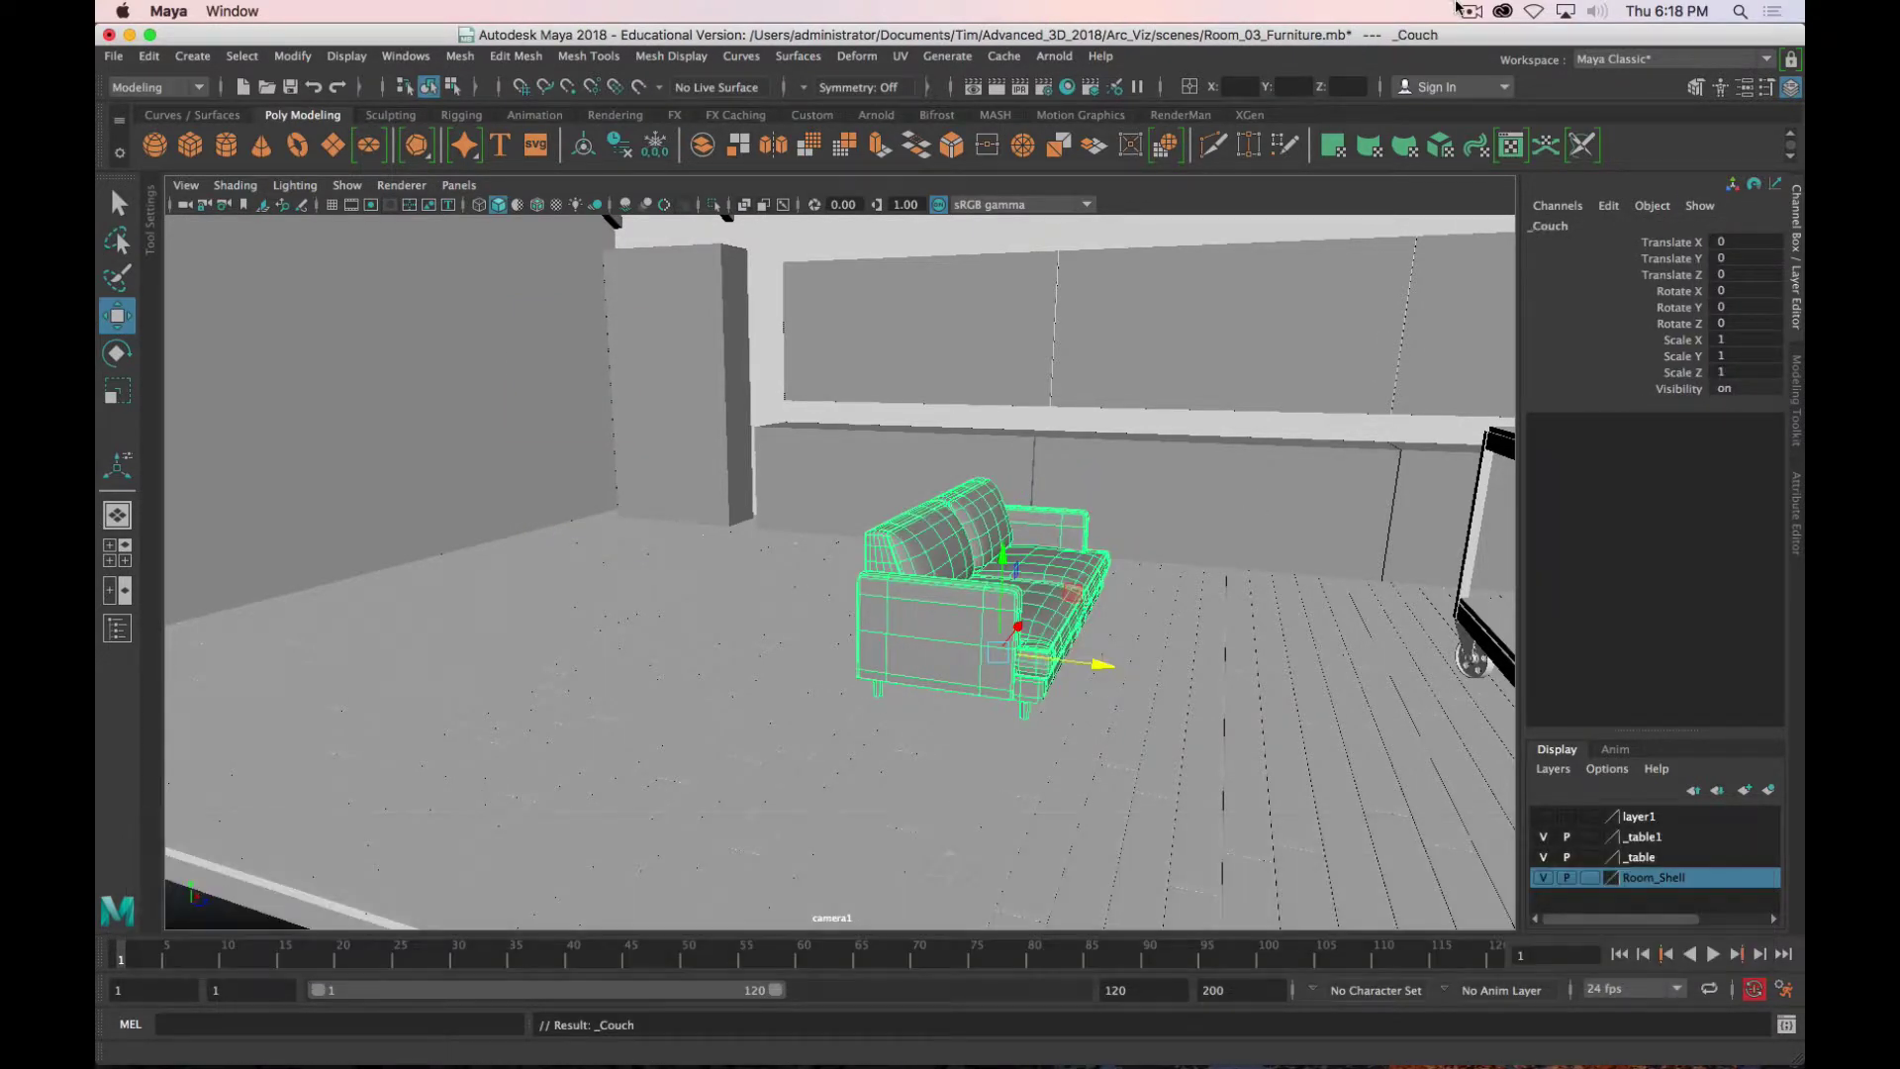
{"action": "left_click", "coordinate": [1469, 11]}
{"action": "left_click", "coordinate": [1490, 75]}
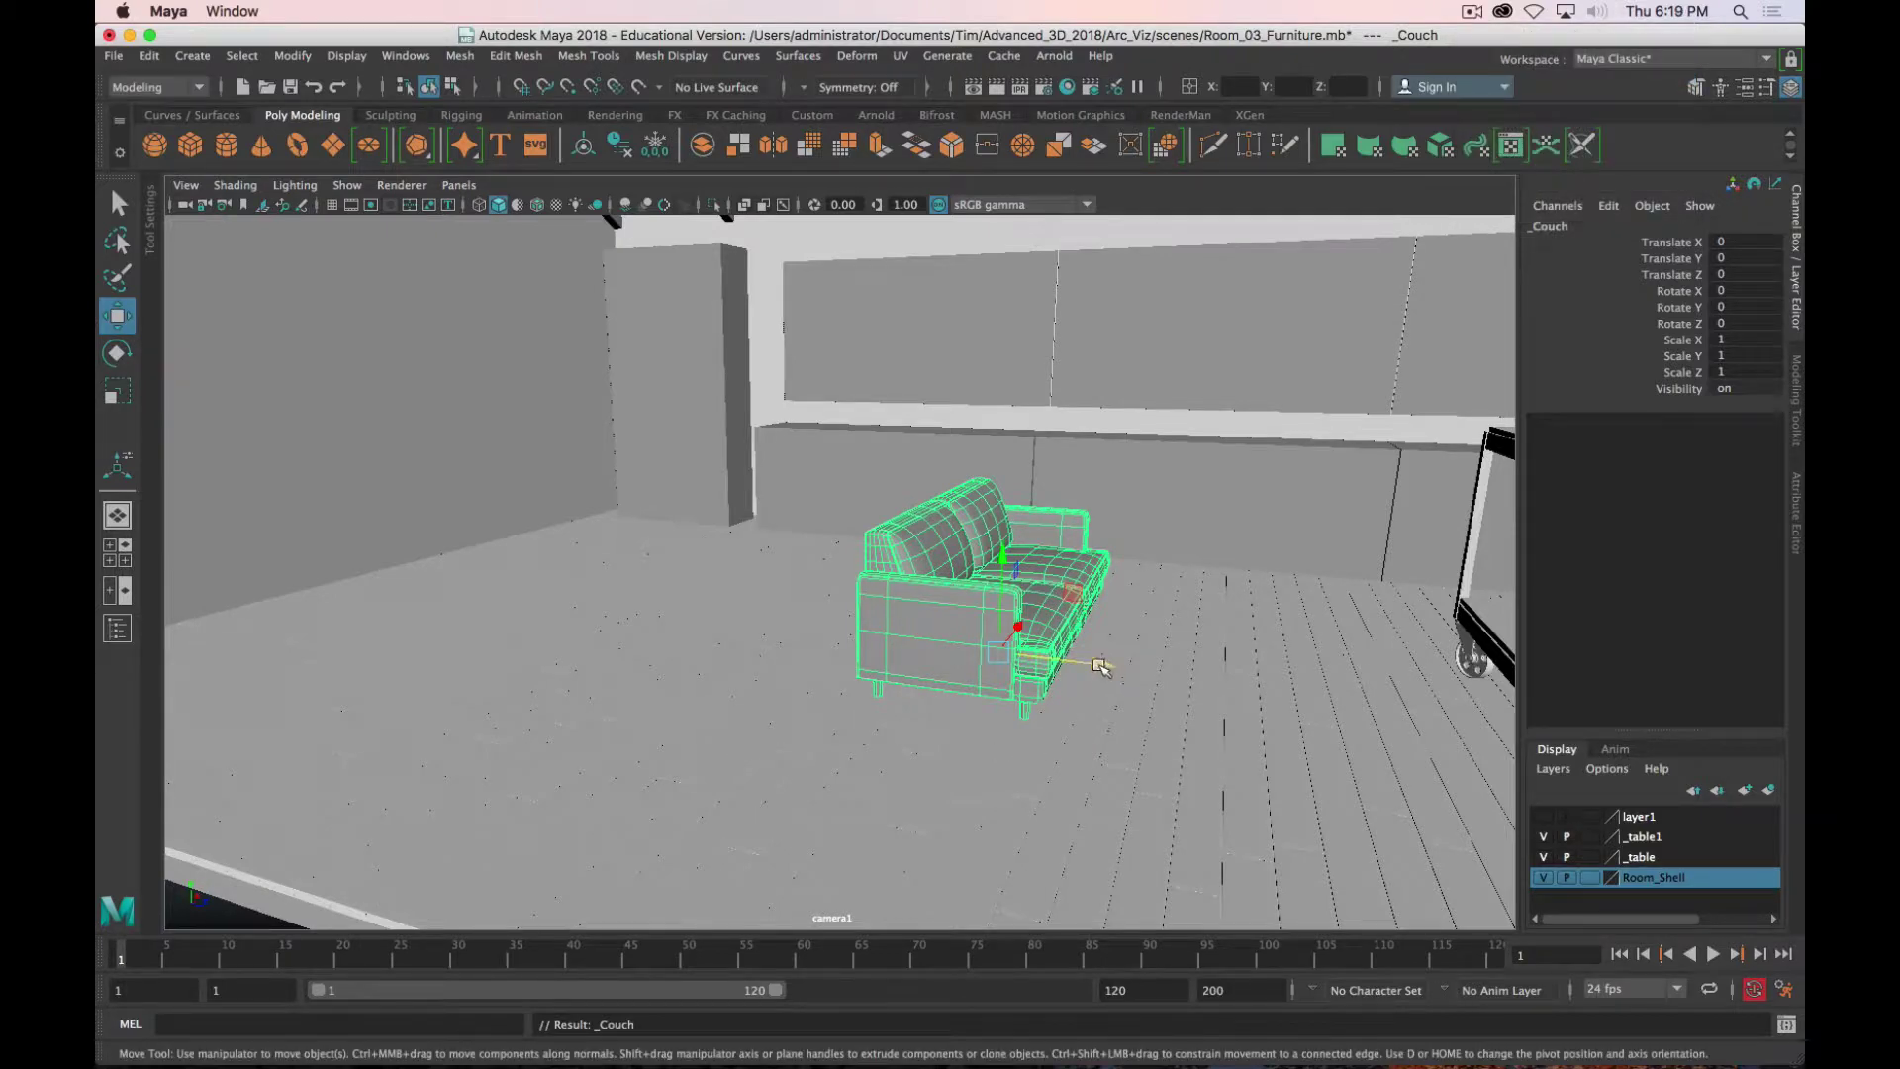
{"action": "left_click_drag", "start_coordinate": [1099, 665], "coordinate": [895, 585], "text": "alt"}
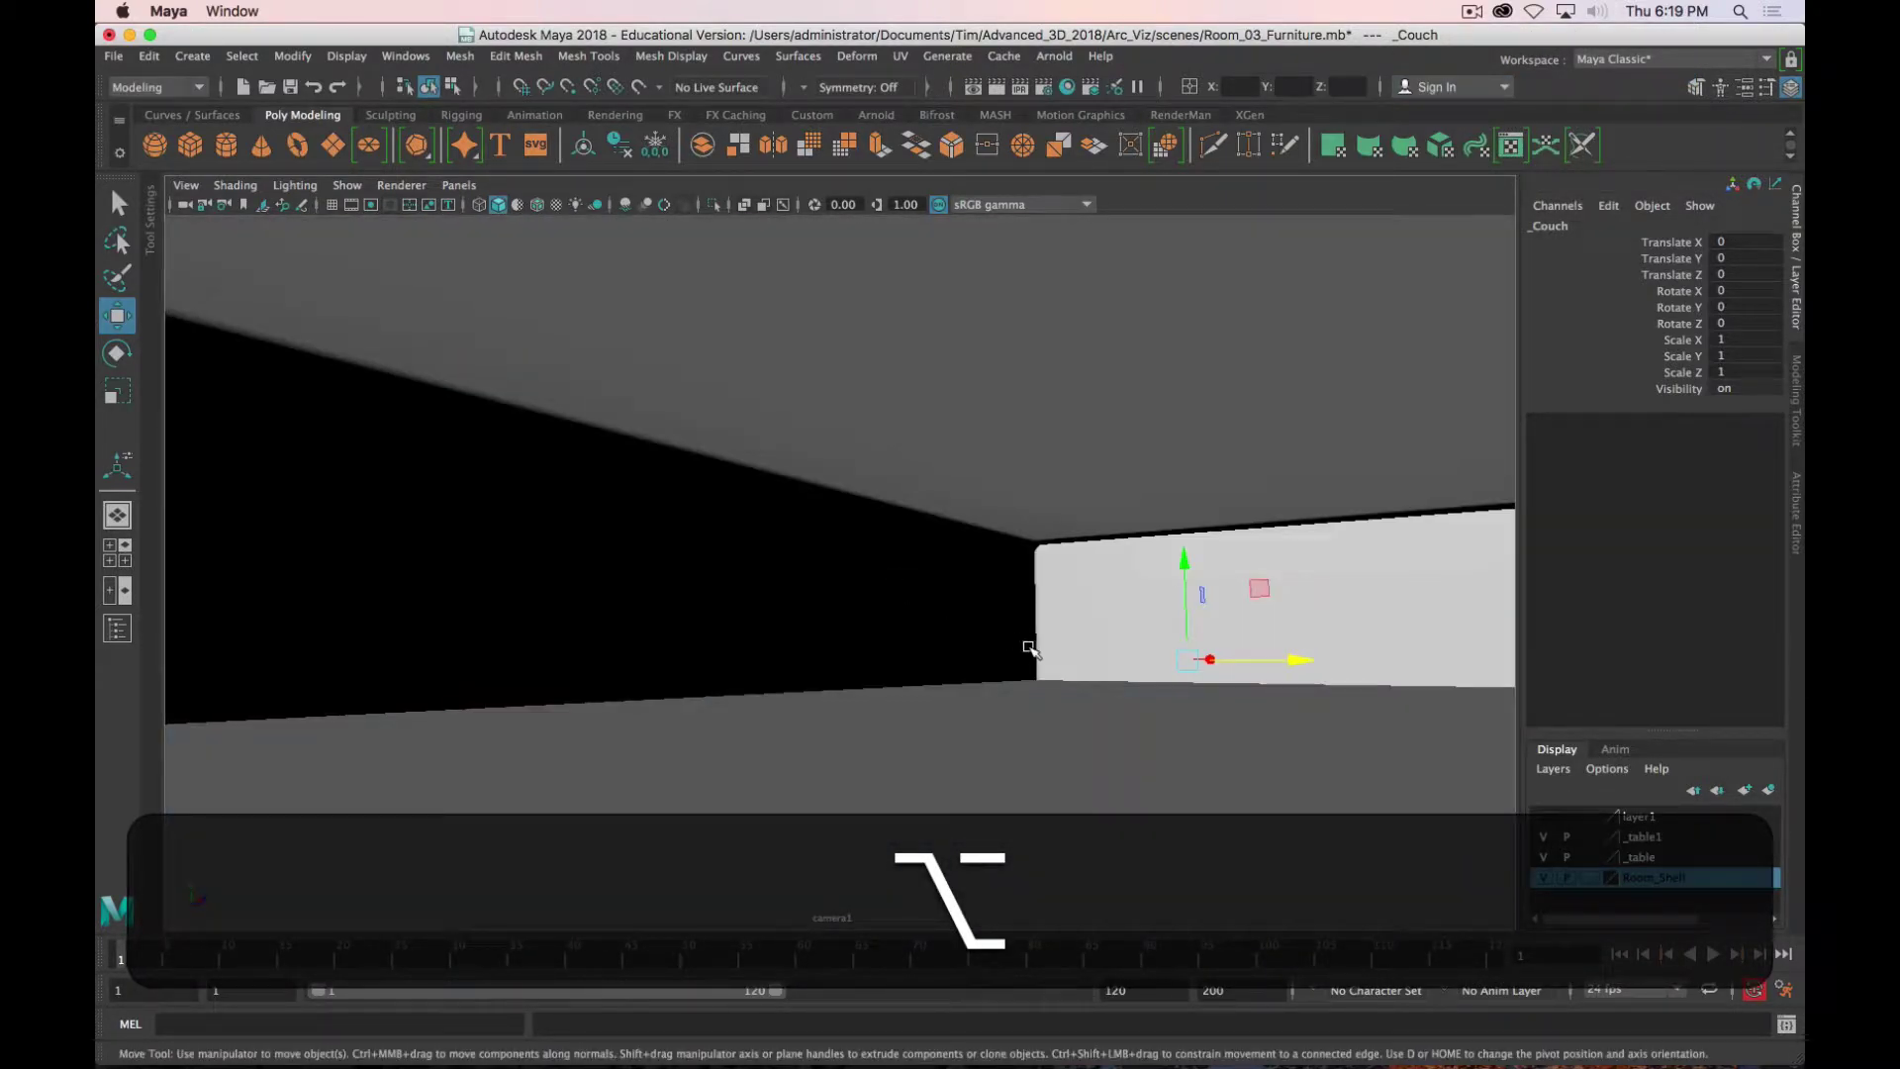
{"action": "scroll", "coordinate": [1028, 646], "scroll_direction": "down", "scroll_amount": 2, "text": "alt"}
{"action": "scroll", "coordinate": [1103, 631], "scroll_direction": "up", "scroll_amount": 2, "text": "alt"}
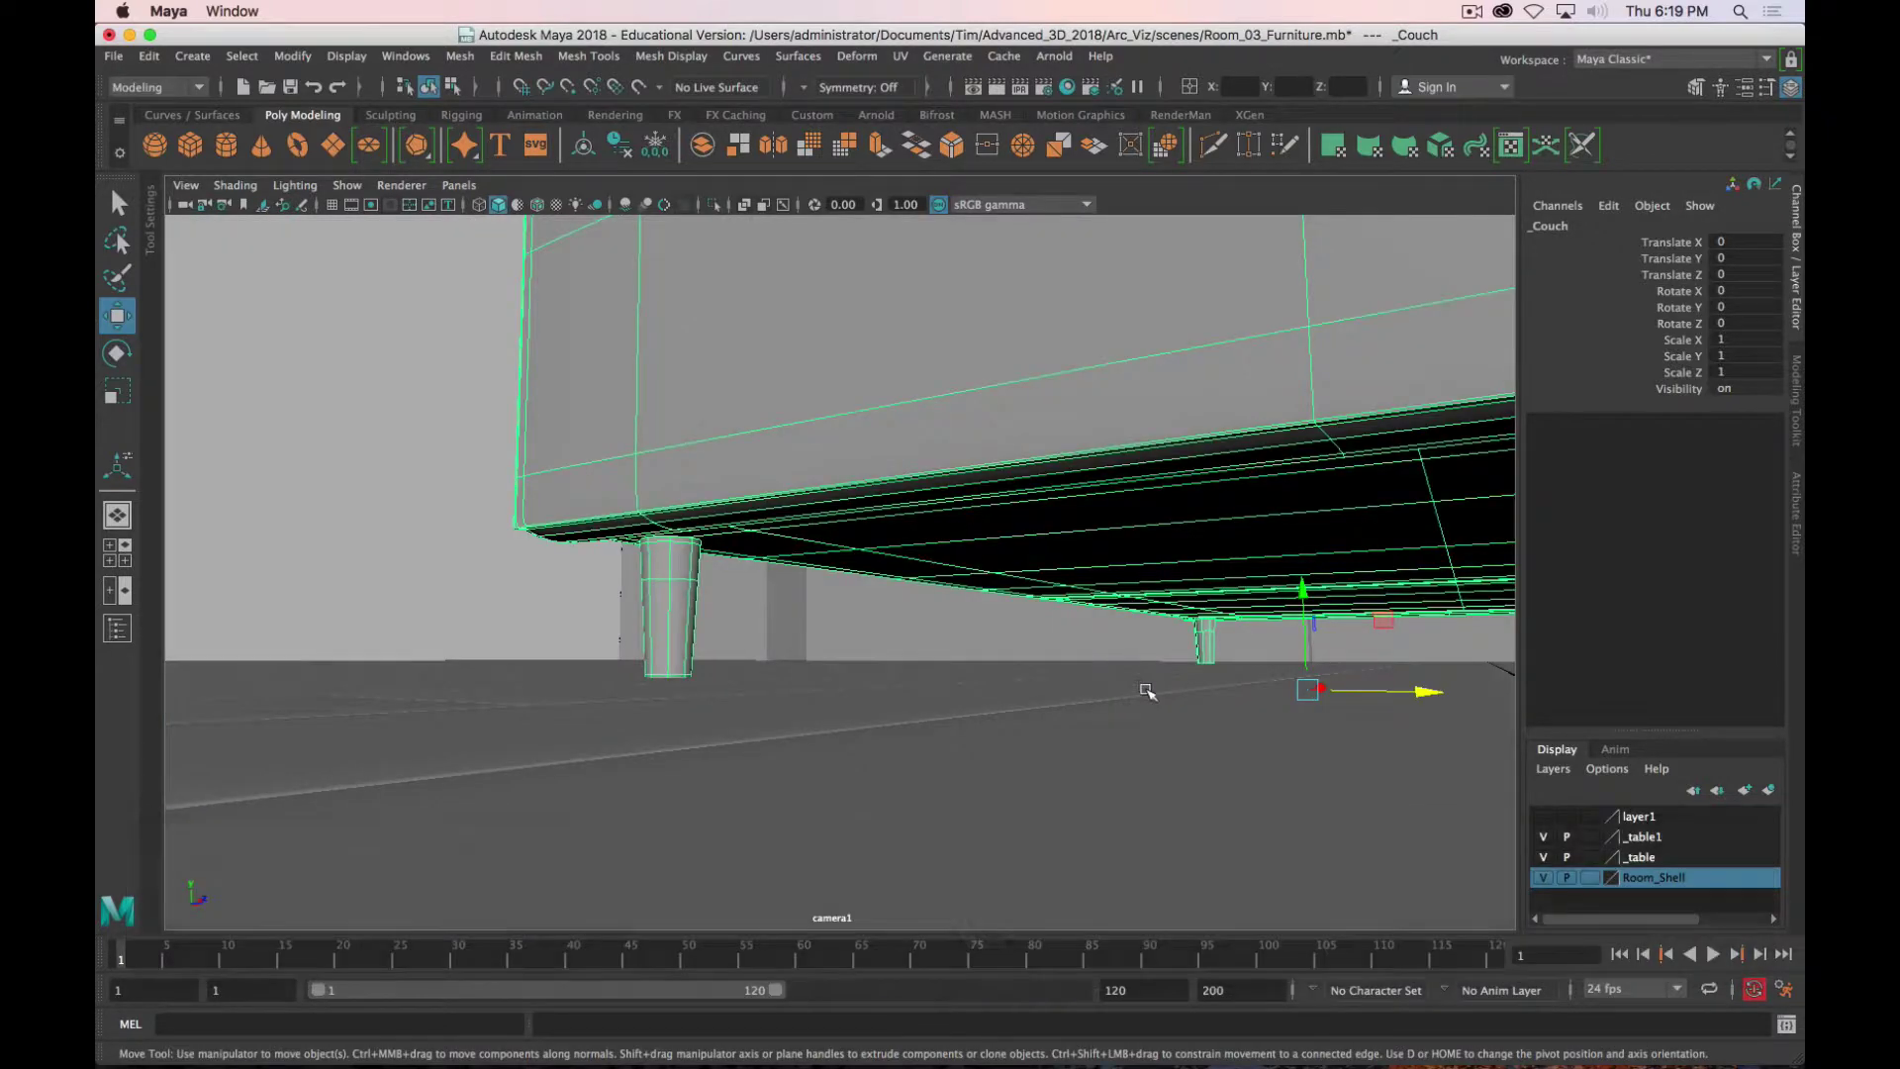
{"action": "middle_click_drag", "start_coordinate": [1145, 692], "coordinate": [894, 670]}
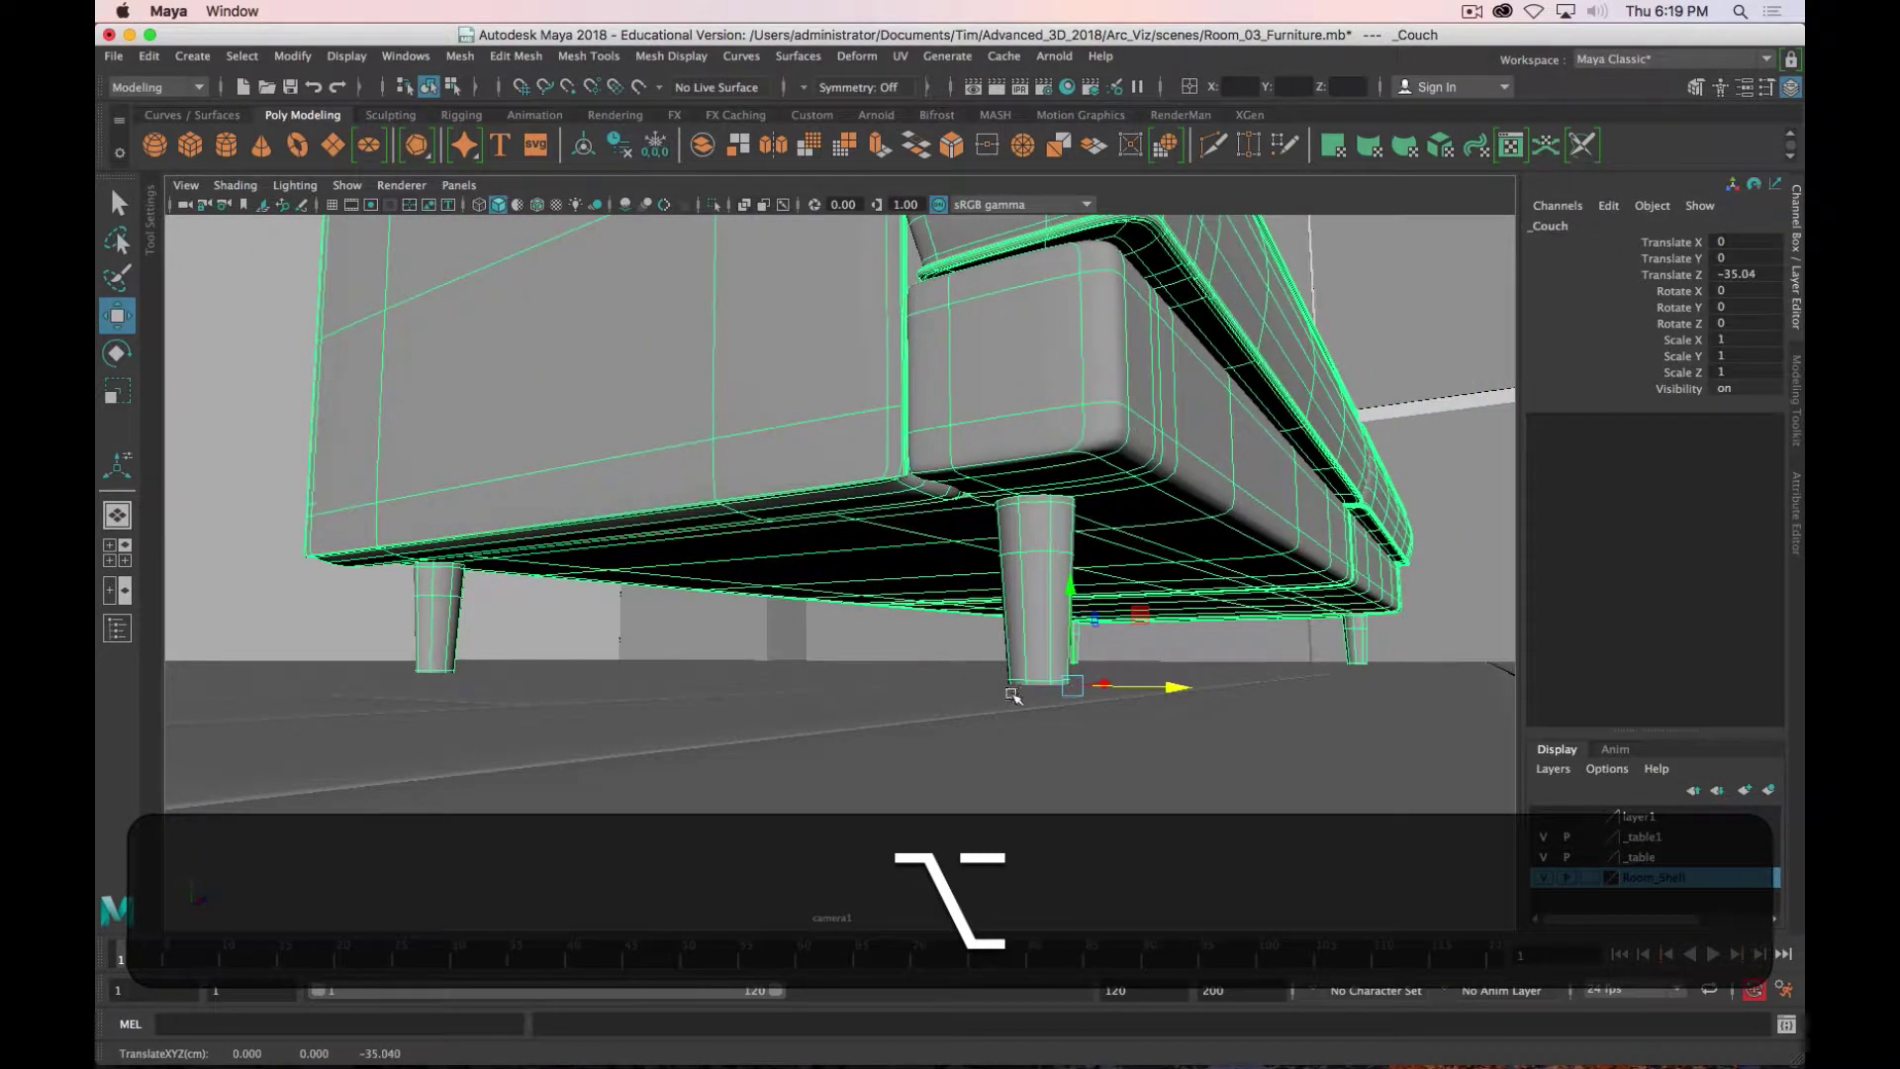
Step: Try to point-snap the couch group's pivot vertically to the bottom of a leg in the camera view
{"action": "mouse_move", "coordinate": [1009, 694]}
{"action": "left_mouse_down", "text": "alt"}
{"action": "mouse_move", "coordinate": [969, 714]}
{"action": "mouse_move", "coordinate": [1025, 703]}
{"action": "mouse_move", "coordinate": [989, 712]}
{"action": "left_mouse_up", "text": "alt"}
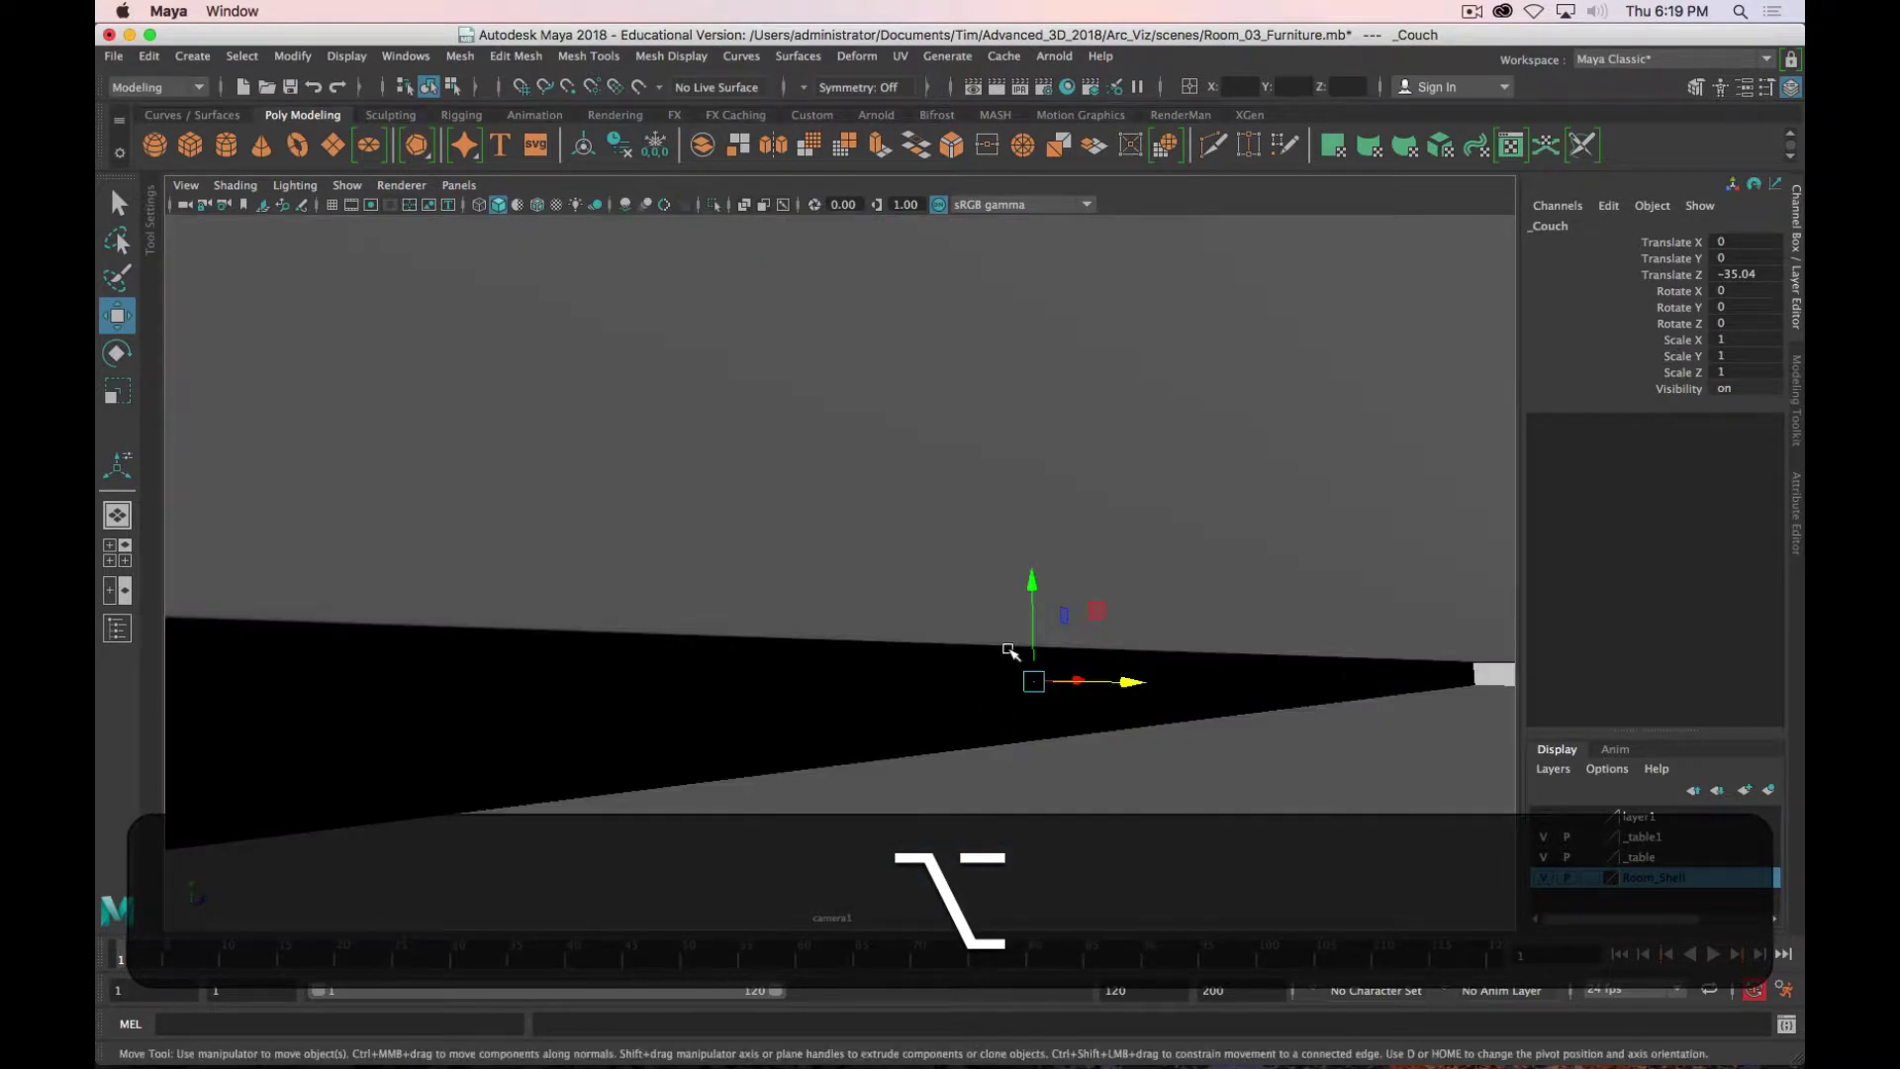
{"action": "key", "text": "d"}
{"action": "key", "text": "v"}
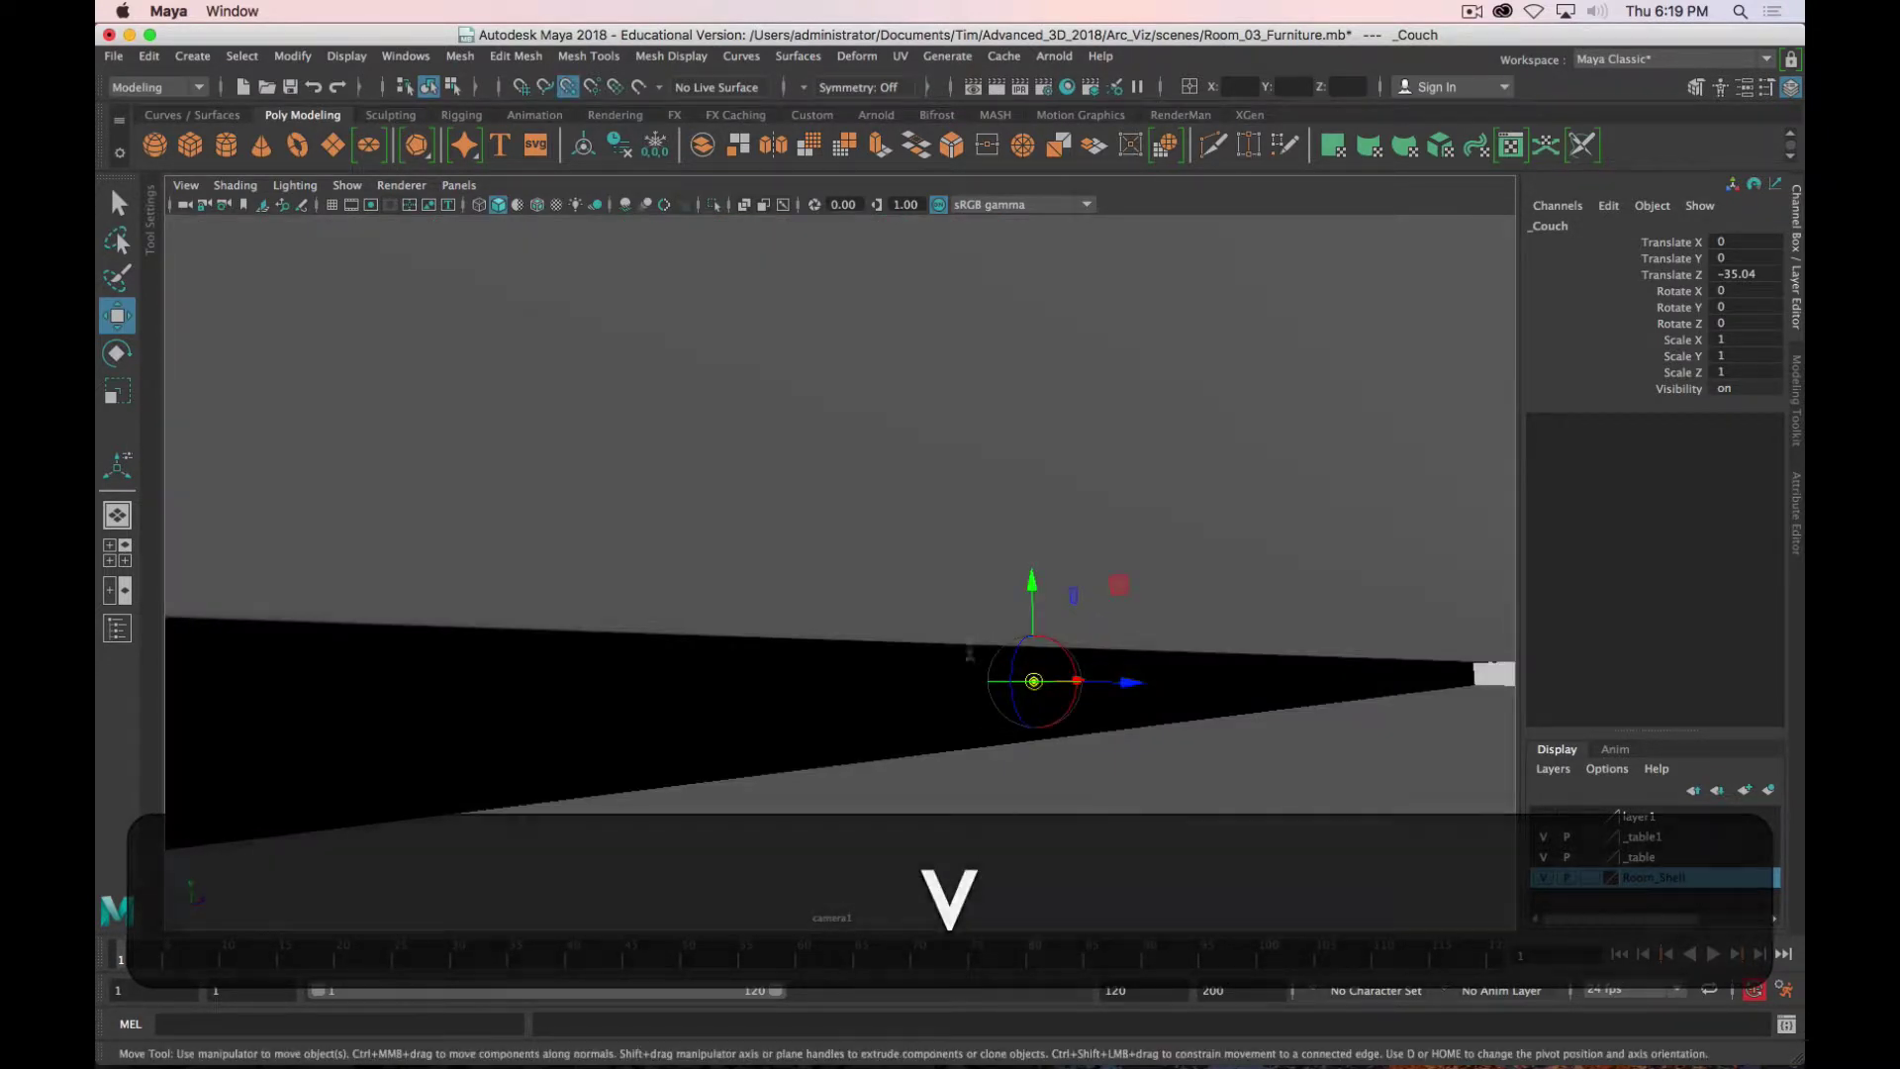
{"action": "left_click_drag", "start_coordinate": [970, 651], "coordinate": [964, 644], "text": "alt"}
{"action": "key", "text": "d"}
{"action": "key", "text": "v"}
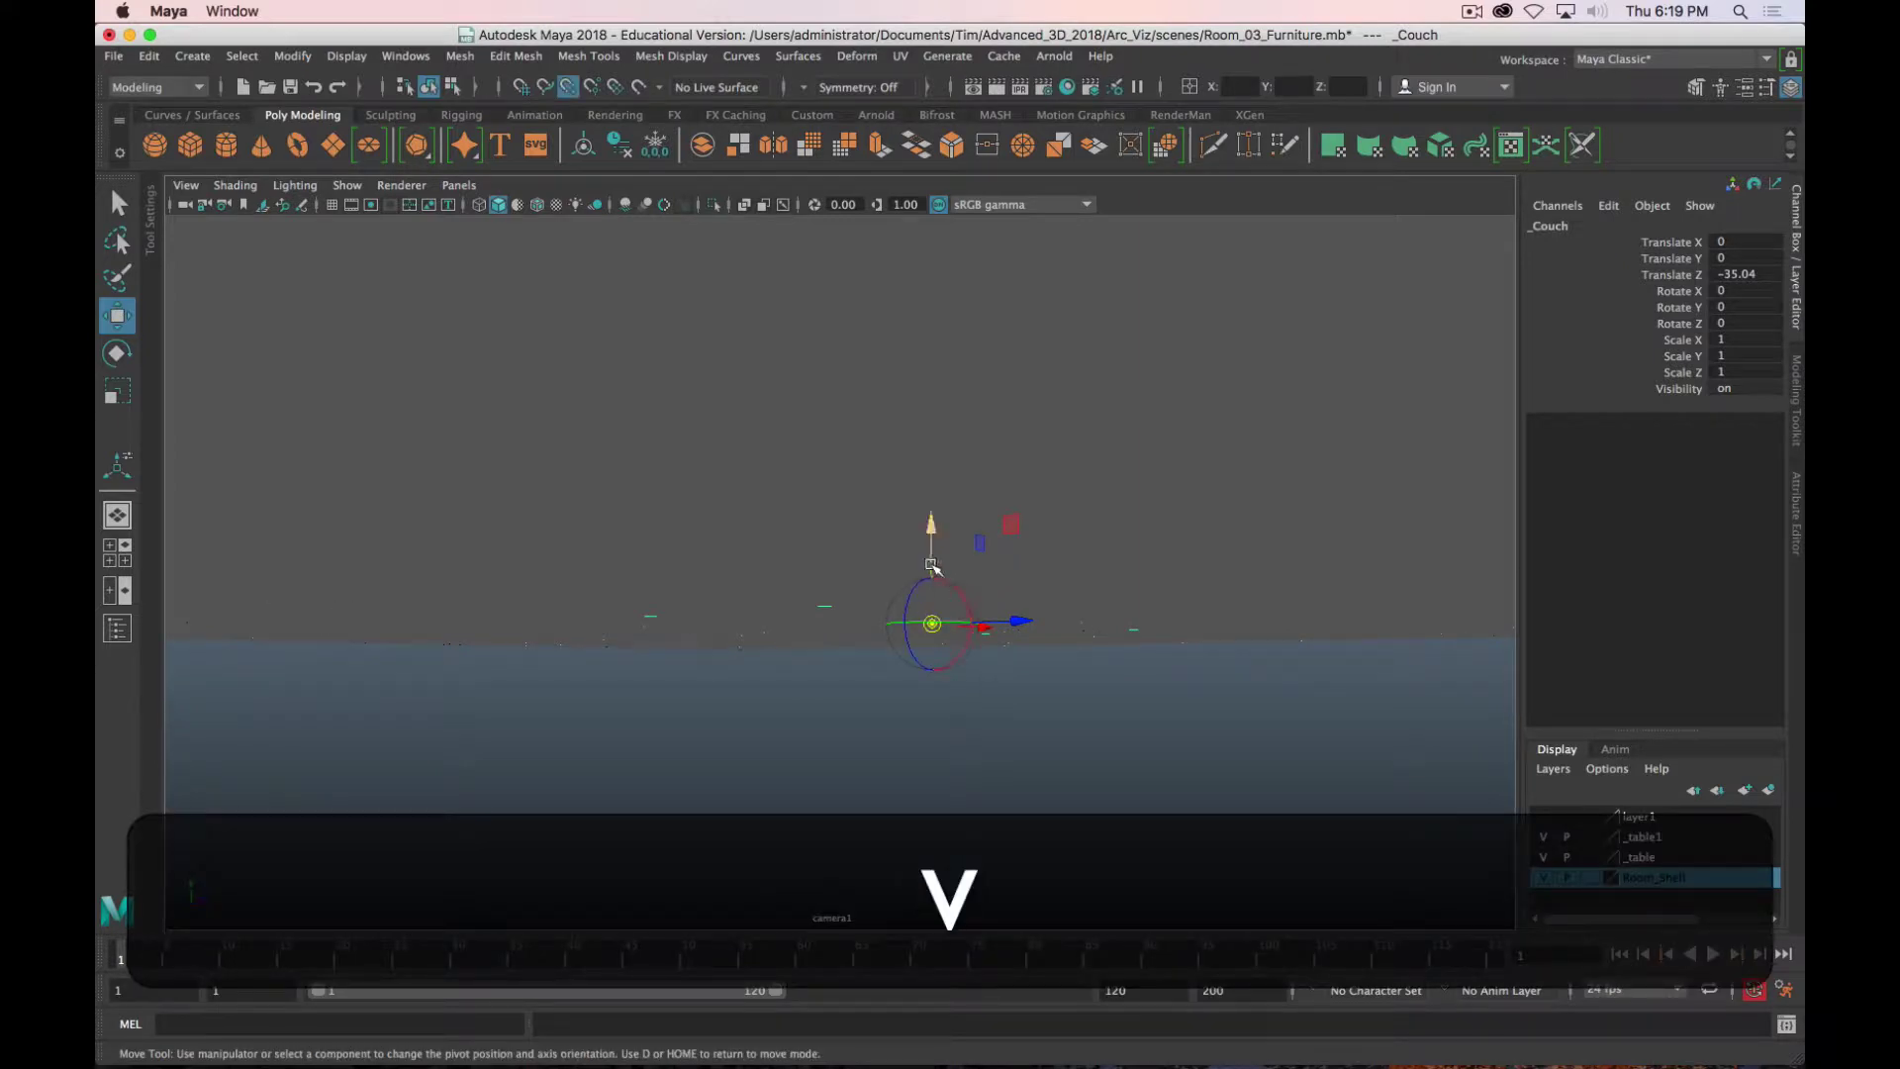
{"action": "left_click_drag", "start_coordinate": [931, 565], "coordinate": [819, 607]}
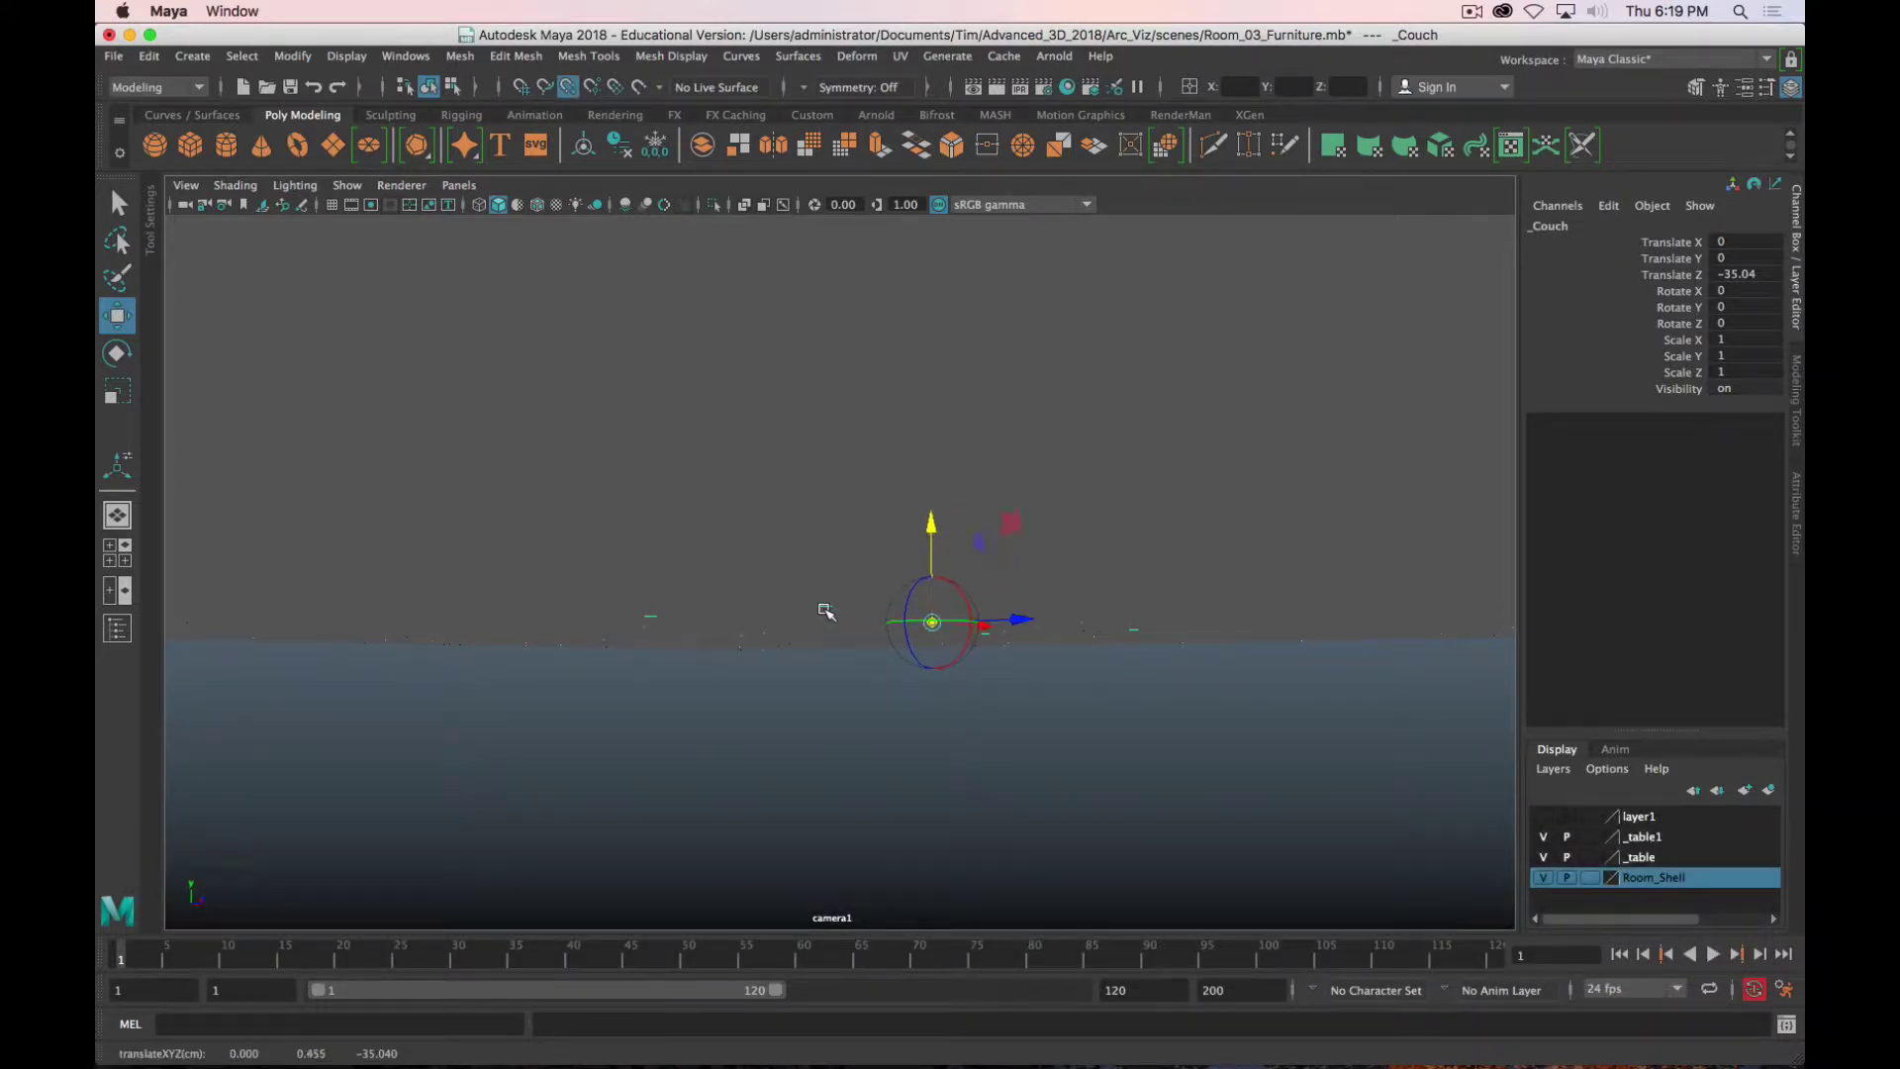
Step: Snap the couch group's pivot vertically down to the bottom vertex of a leg in the side view
{"action": "key", "text": "space"}
{"action": "key", "text": "space"}
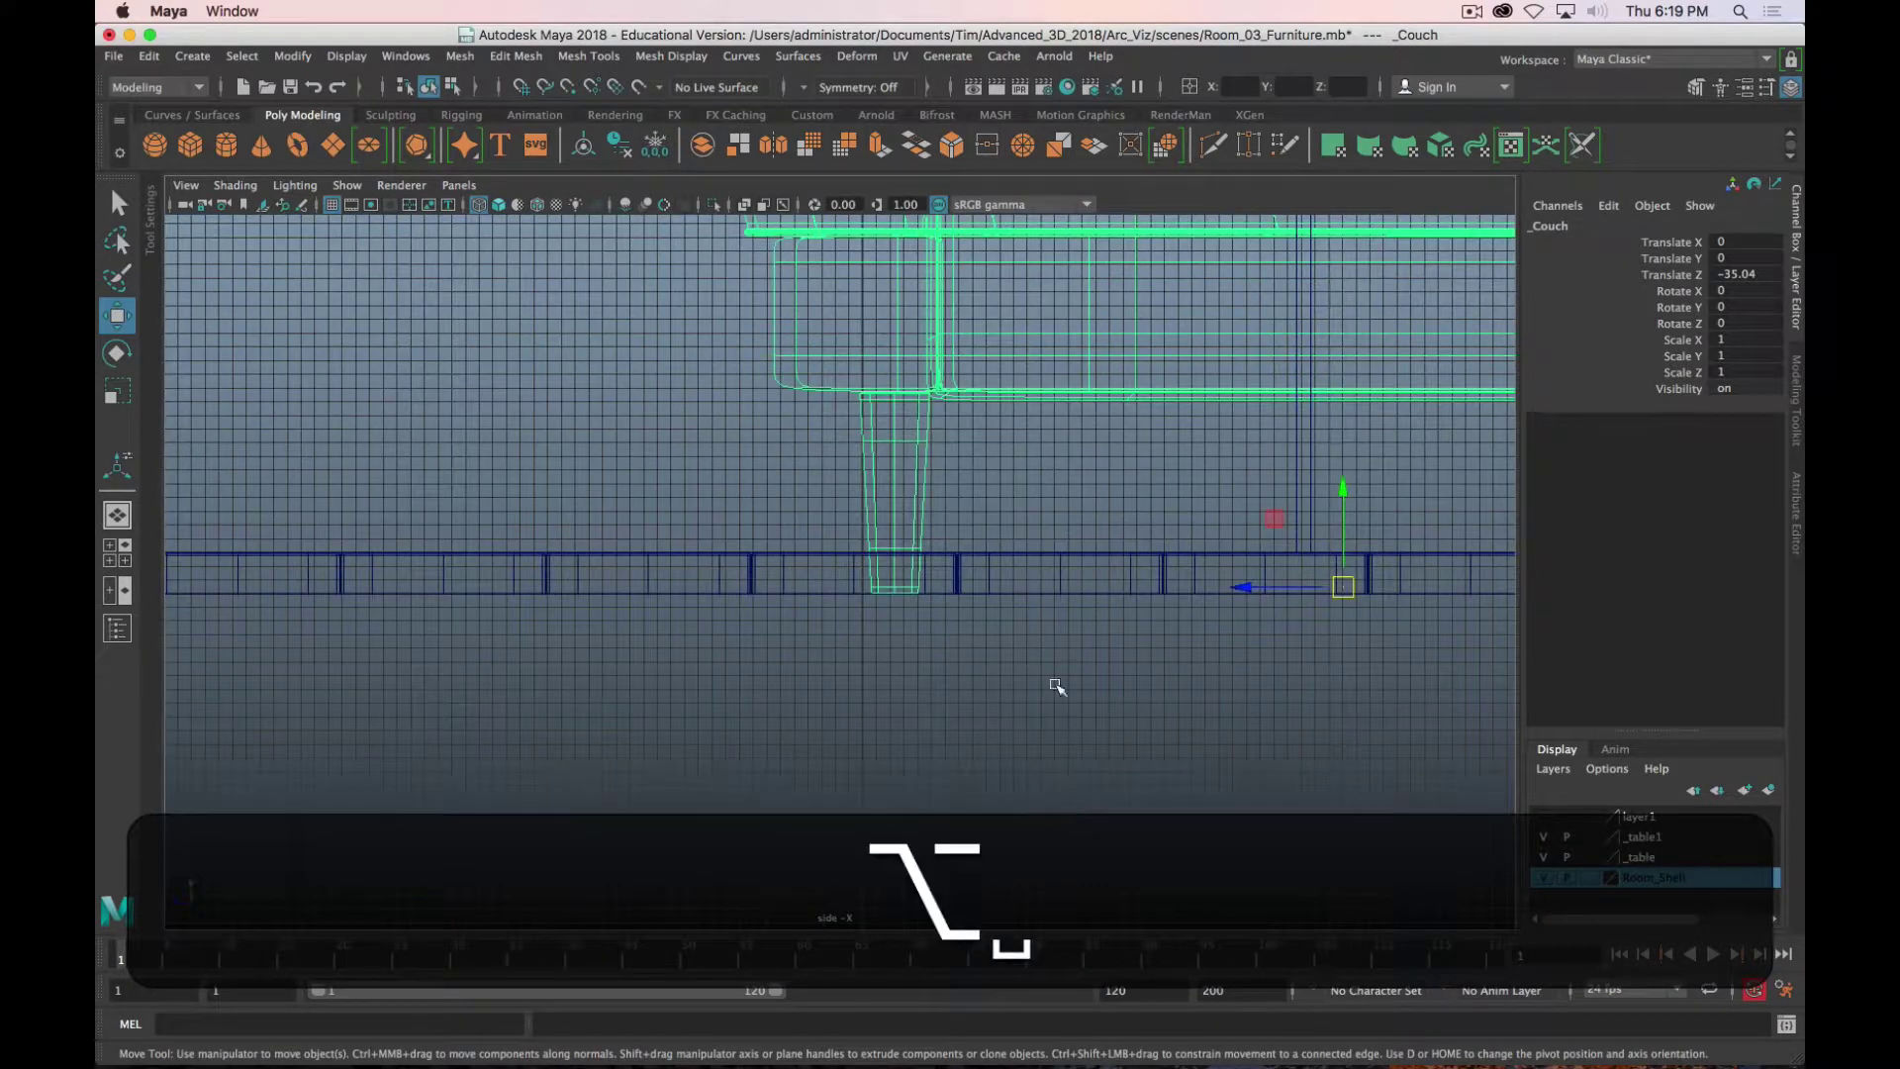
{"action": "key", "text": "v"}
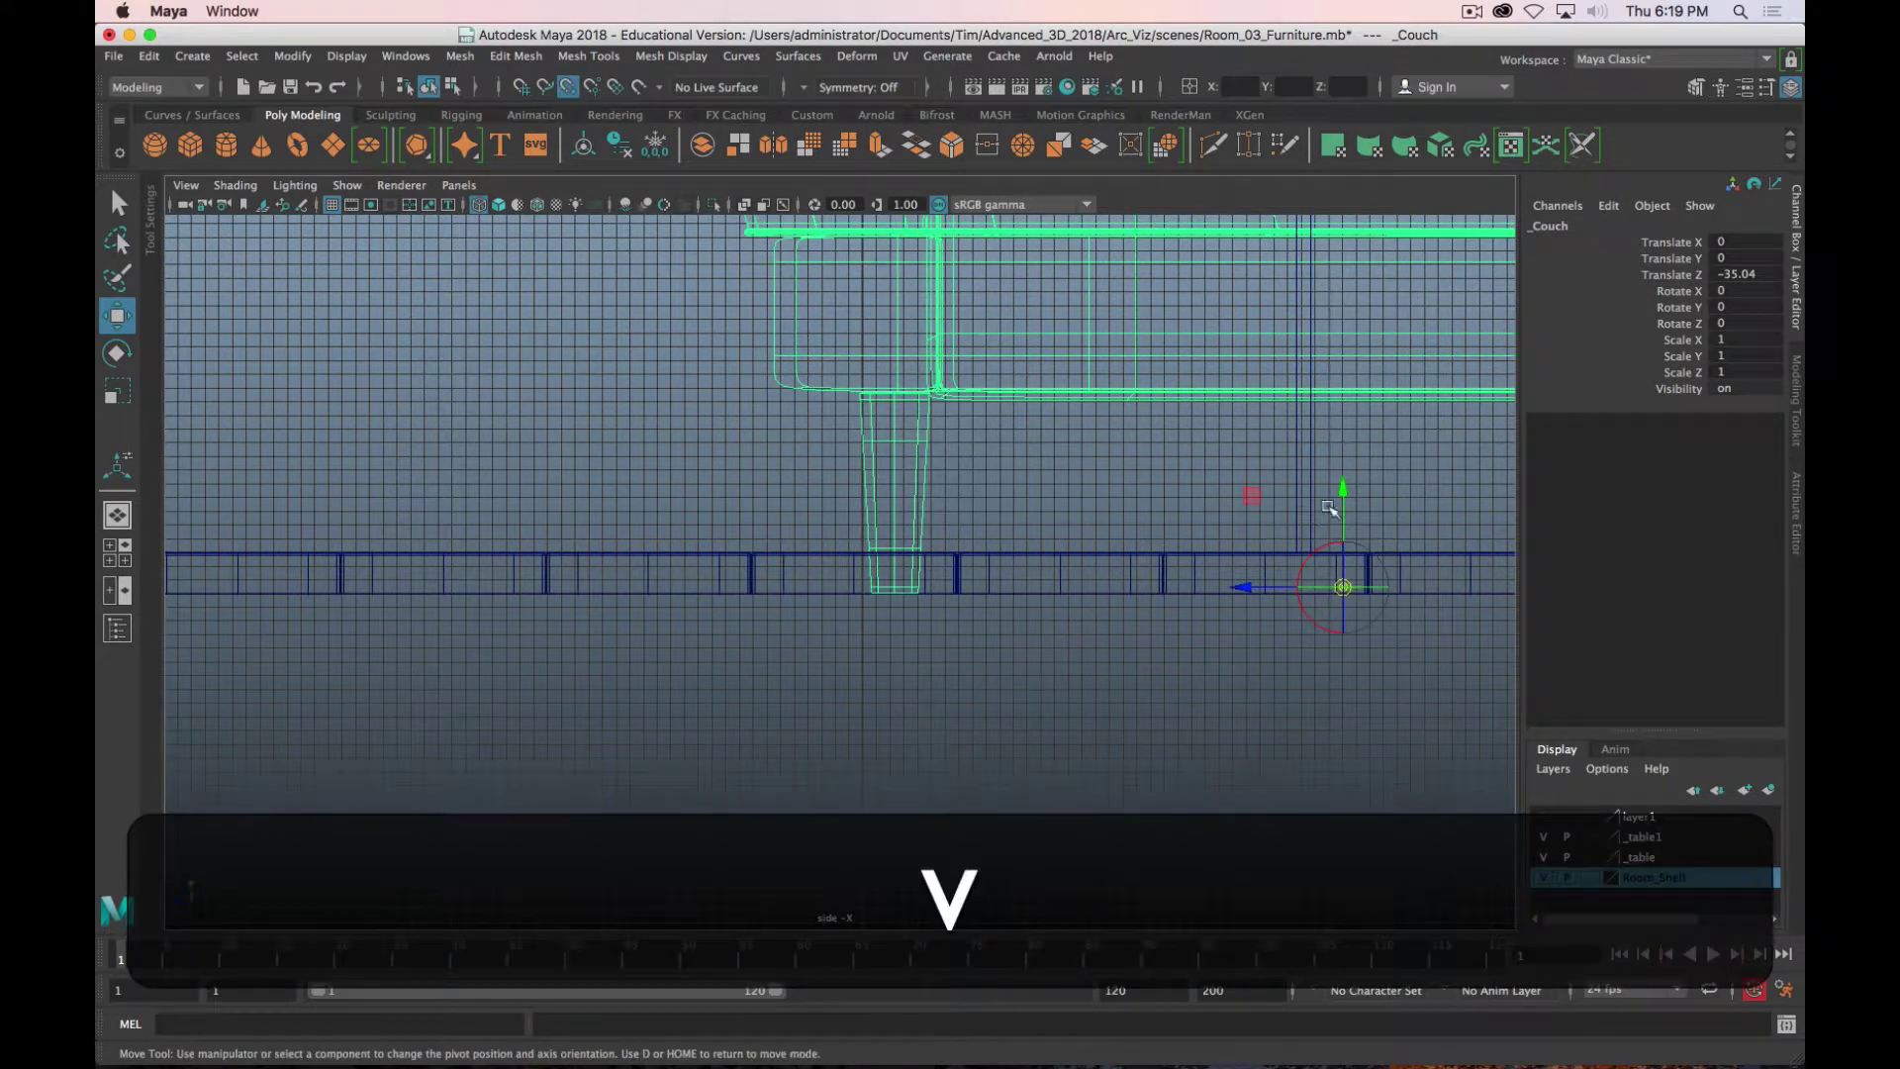
{"action": "left_click_drag", "start_coordinate": [1336, 507], "coordinate": [910, 595]}
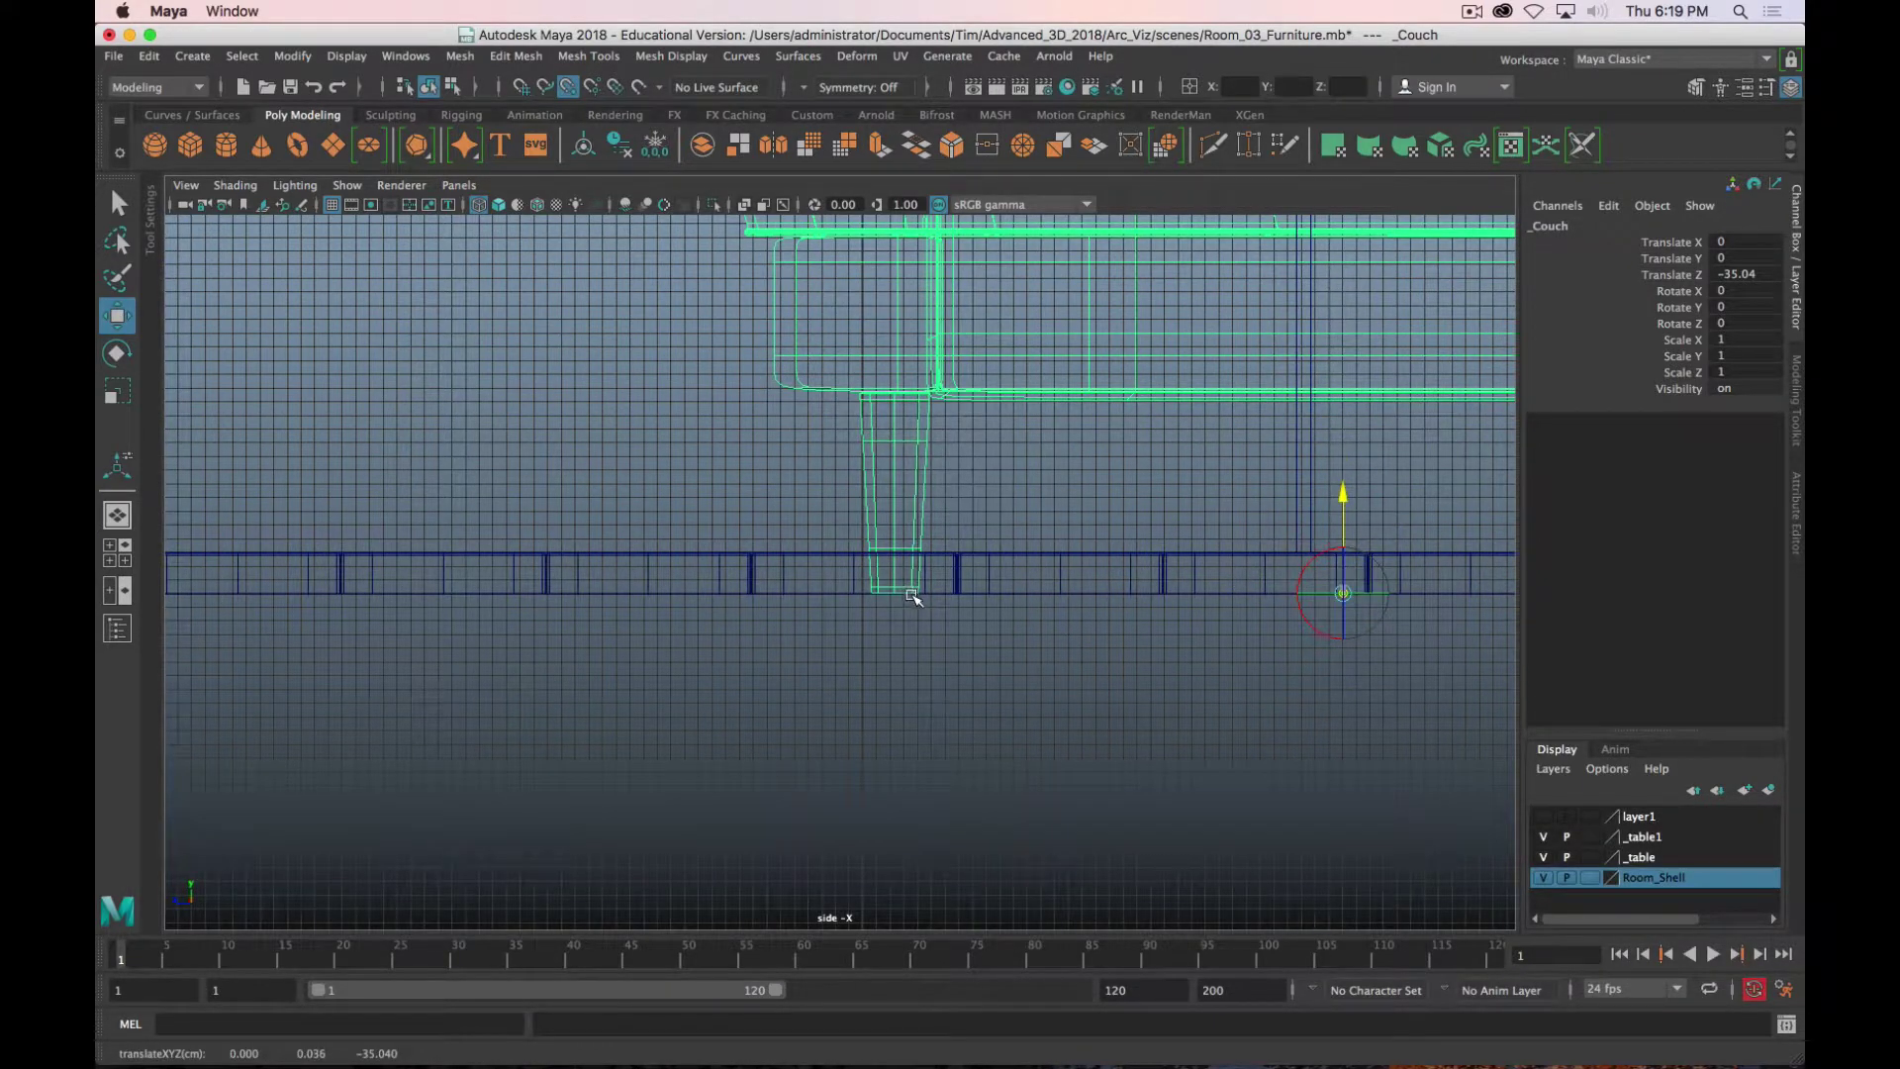
Step: Raise the couch group about 3 units in Y, point-snapping its leg-bottom pivot to the floor's top surface
{"action": "scroll", "coordinate": [1338, 542], "scroll_direction": "down", "scroll_amount": 4}
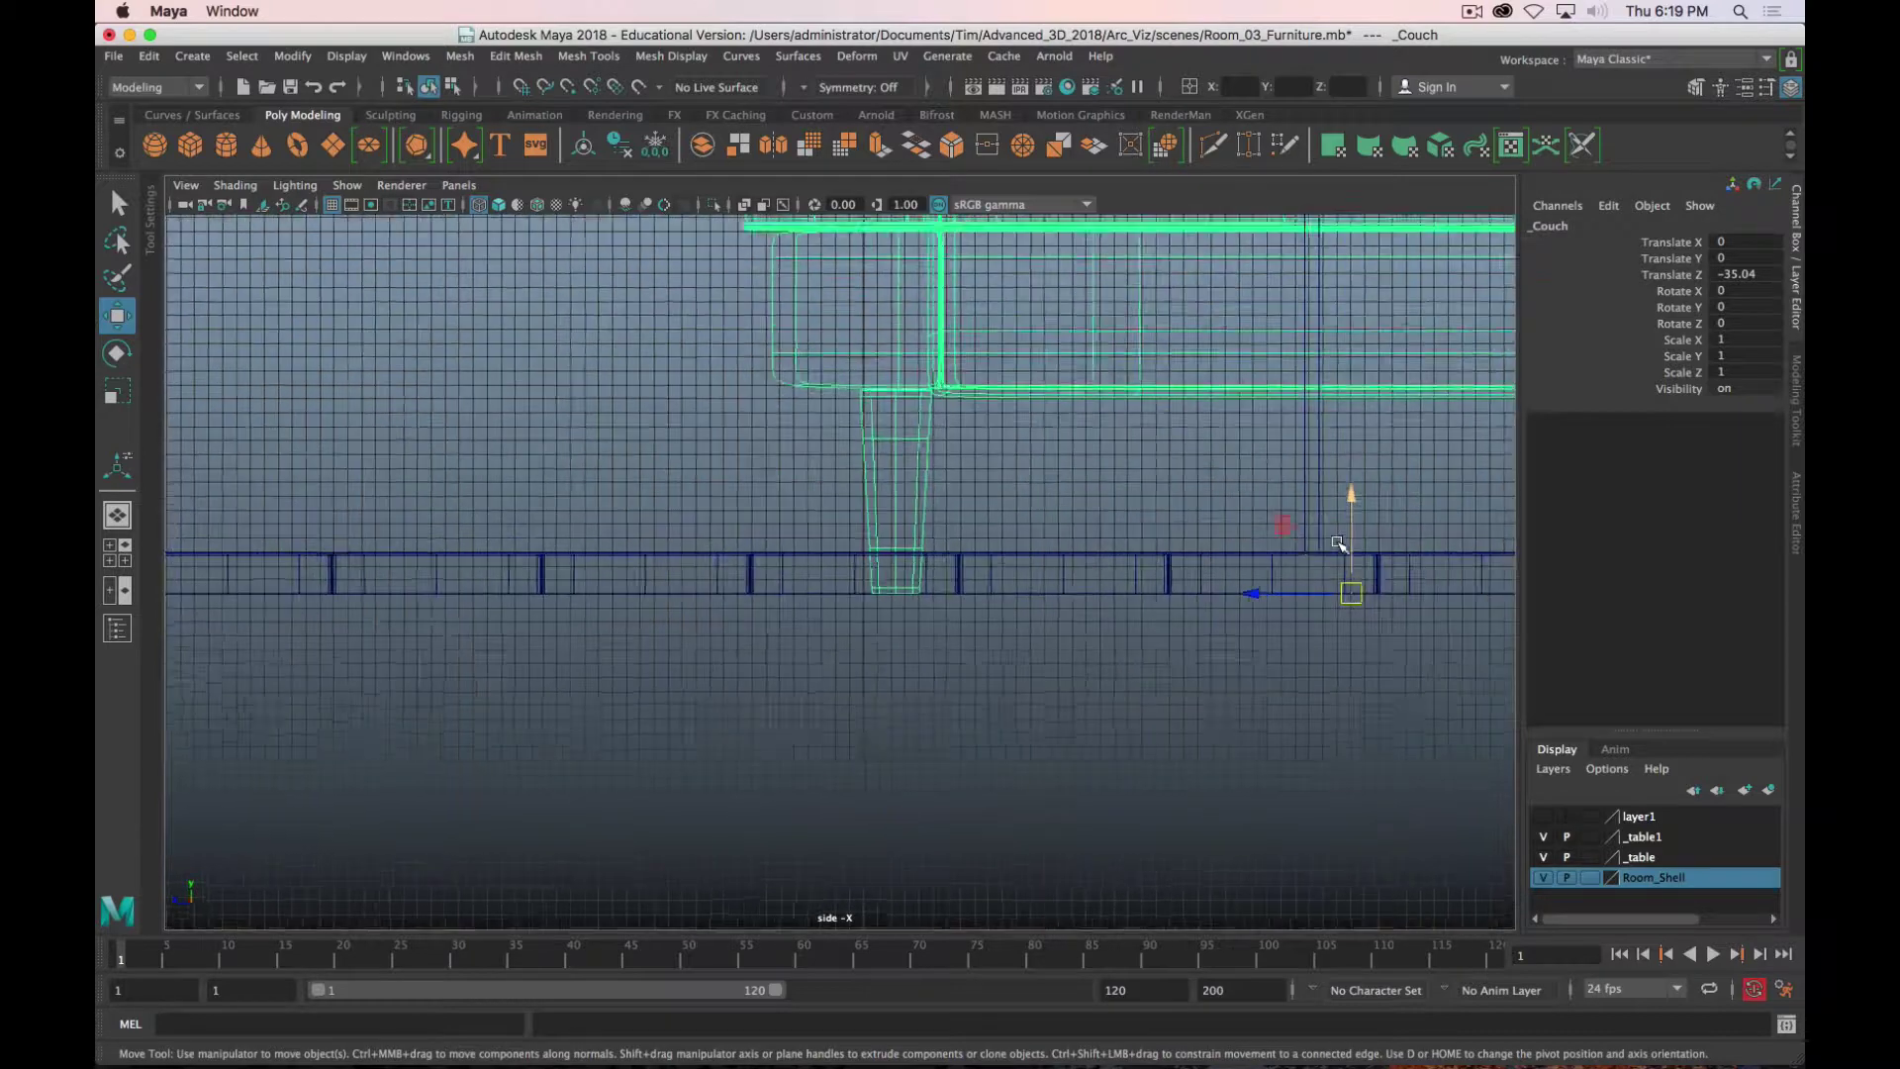
{"action": "key", "text": "v"}
{"action": "left_click_drag", "start_coordinate": [1171, 548], "coordinate": [1224, 528]}
Step: Slide the couch back along Z toward the room's far end wall and select the low cabinet block beside the tall one
{"action": "key", "text": "space"}
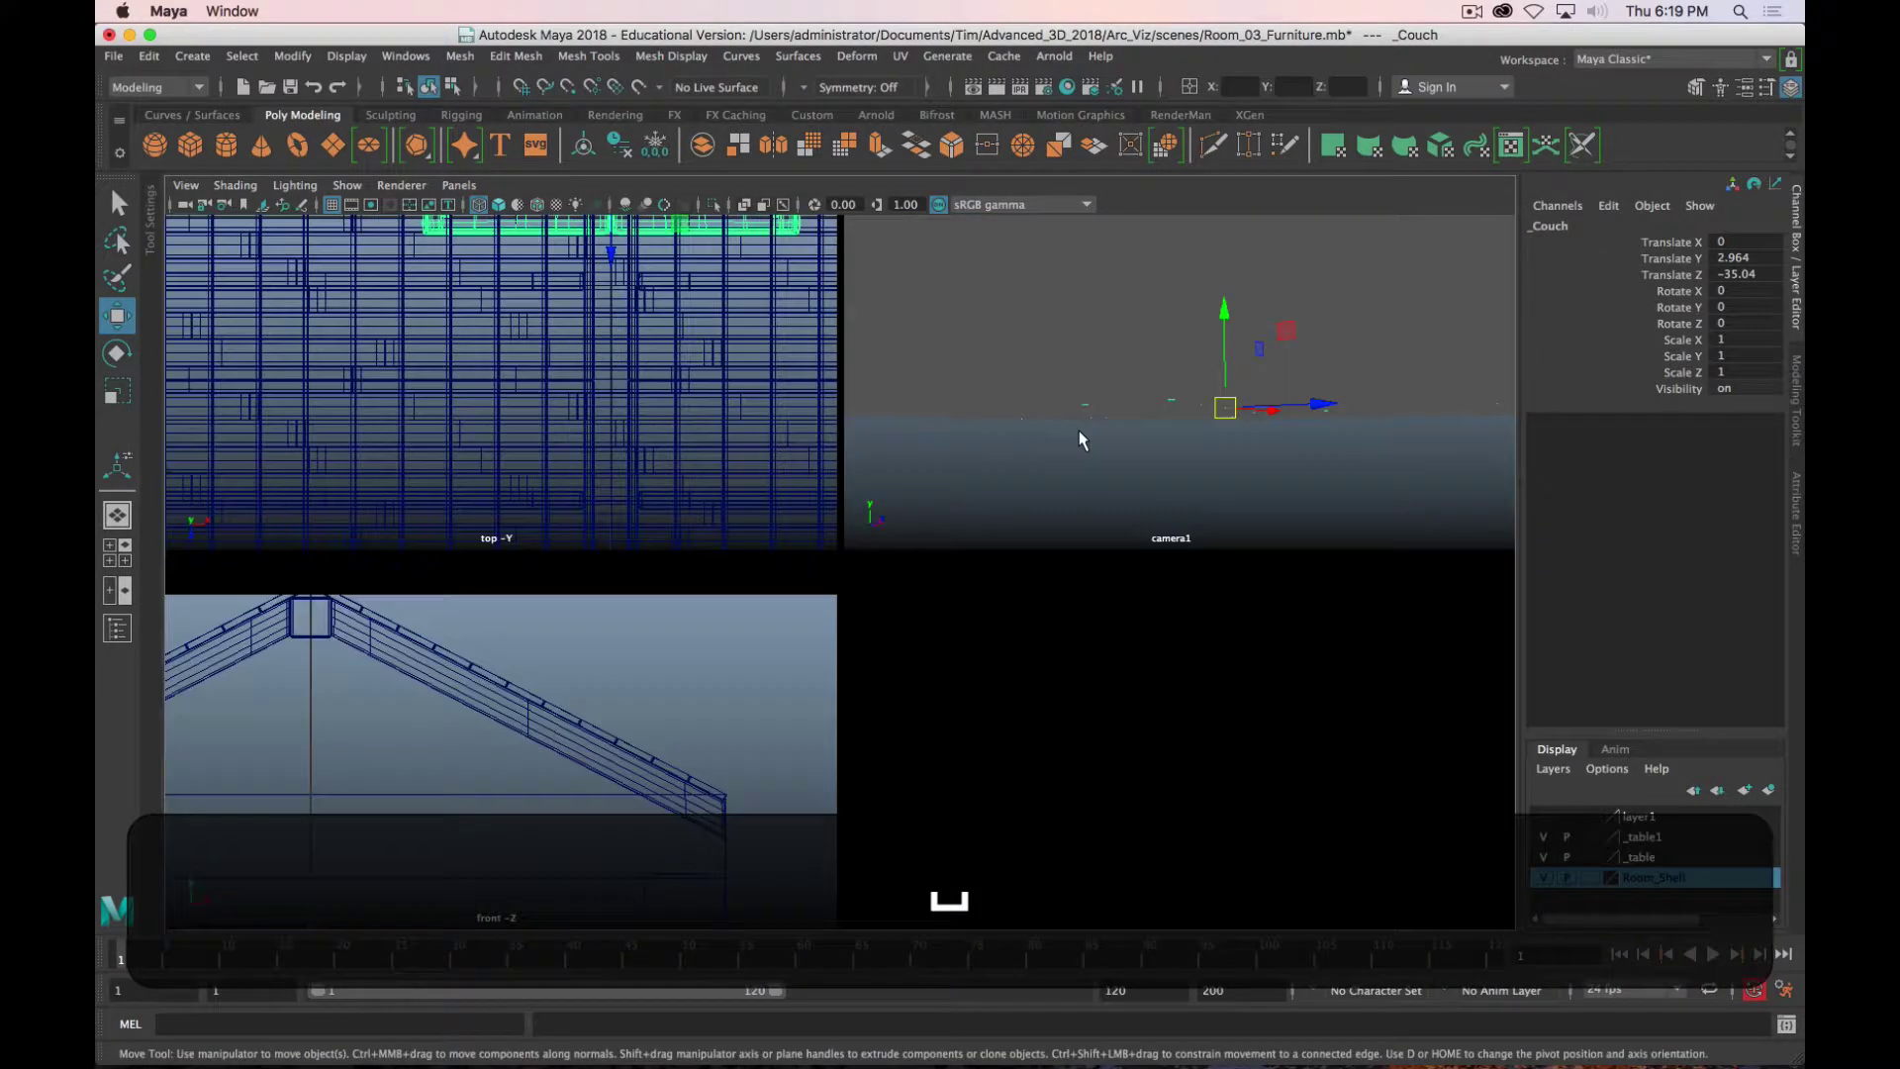
{"action": "key", "text": "space"}
{"action": "left_click_drag", "start_coordinate": [1026, 364], "coordinate": [727, 543], "text": "alt"}
{"action": "left_click", "coordinate": [728, 544]}
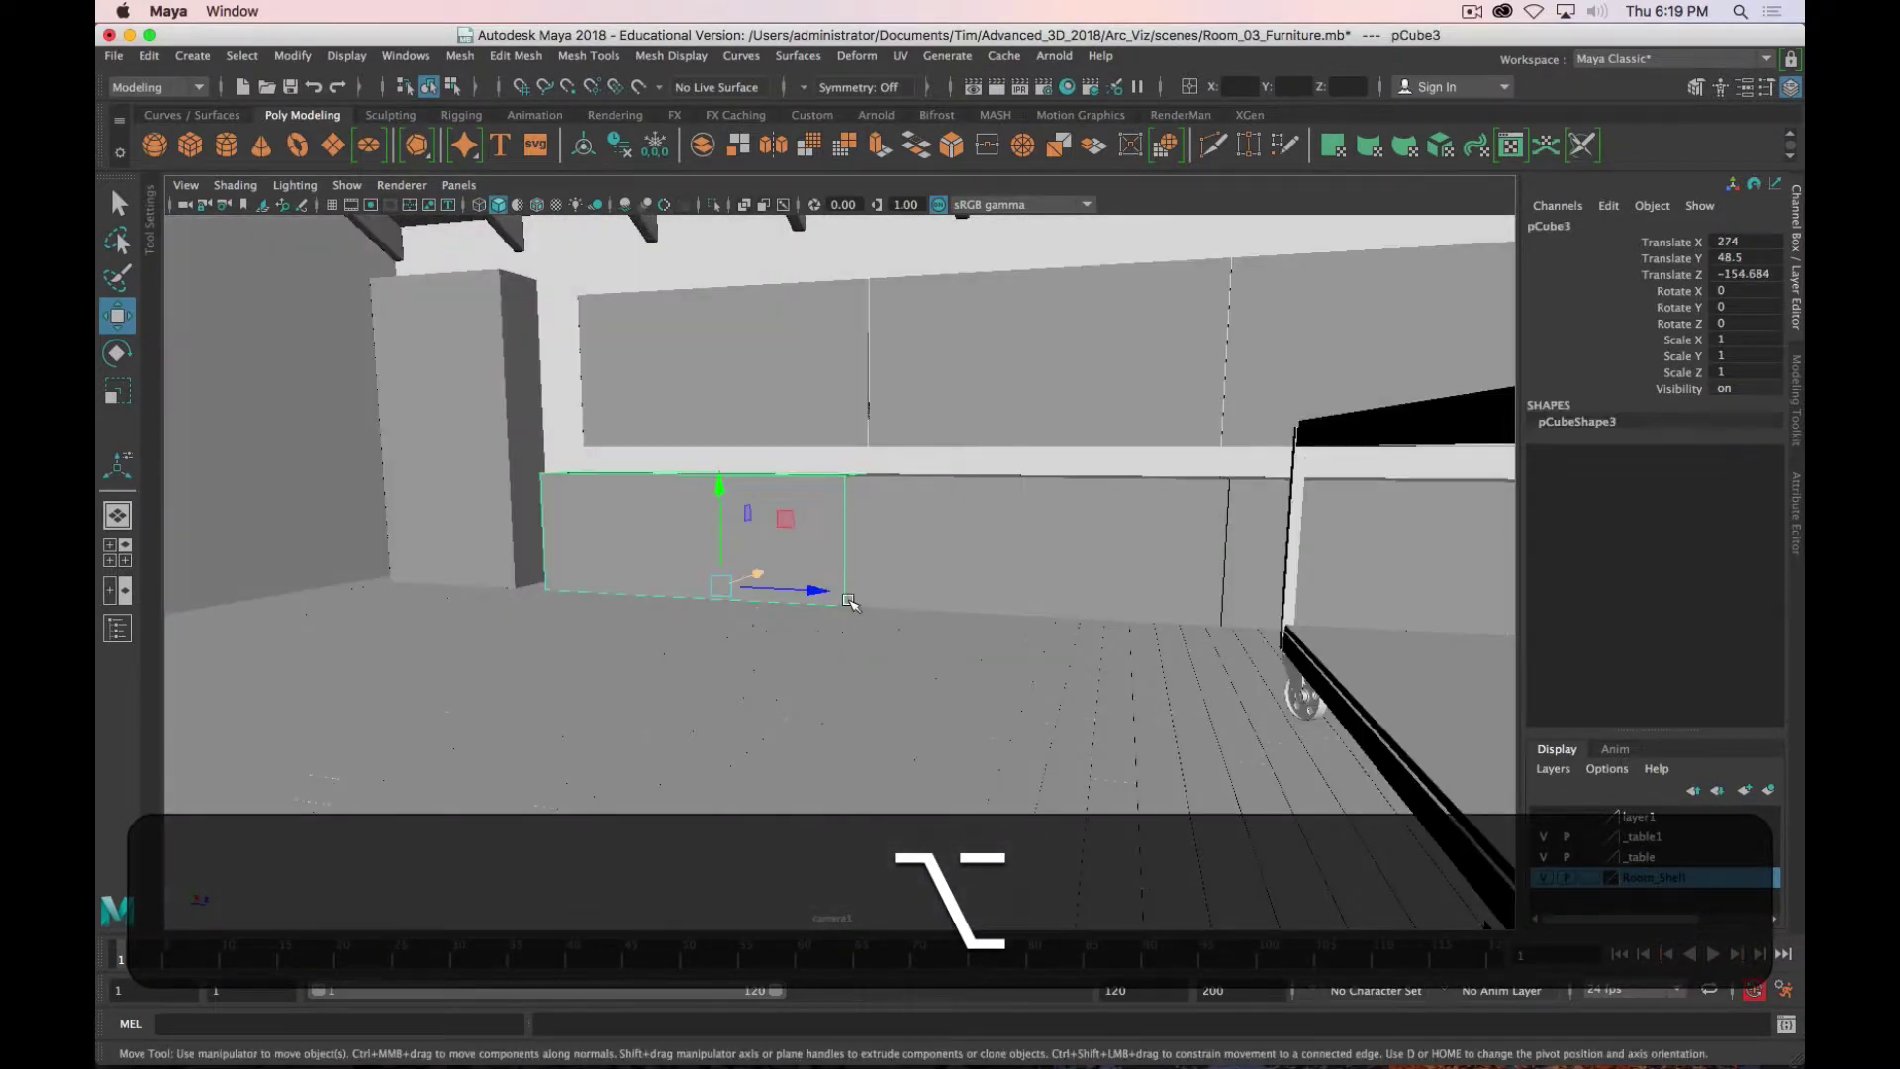
Step: Import Fence.mb from the project's scenes folder into the room scene
{"action": "left_click_drag", "start_coordinate": [971, 544], "coordinate": [891, 547], "text": "alt"}
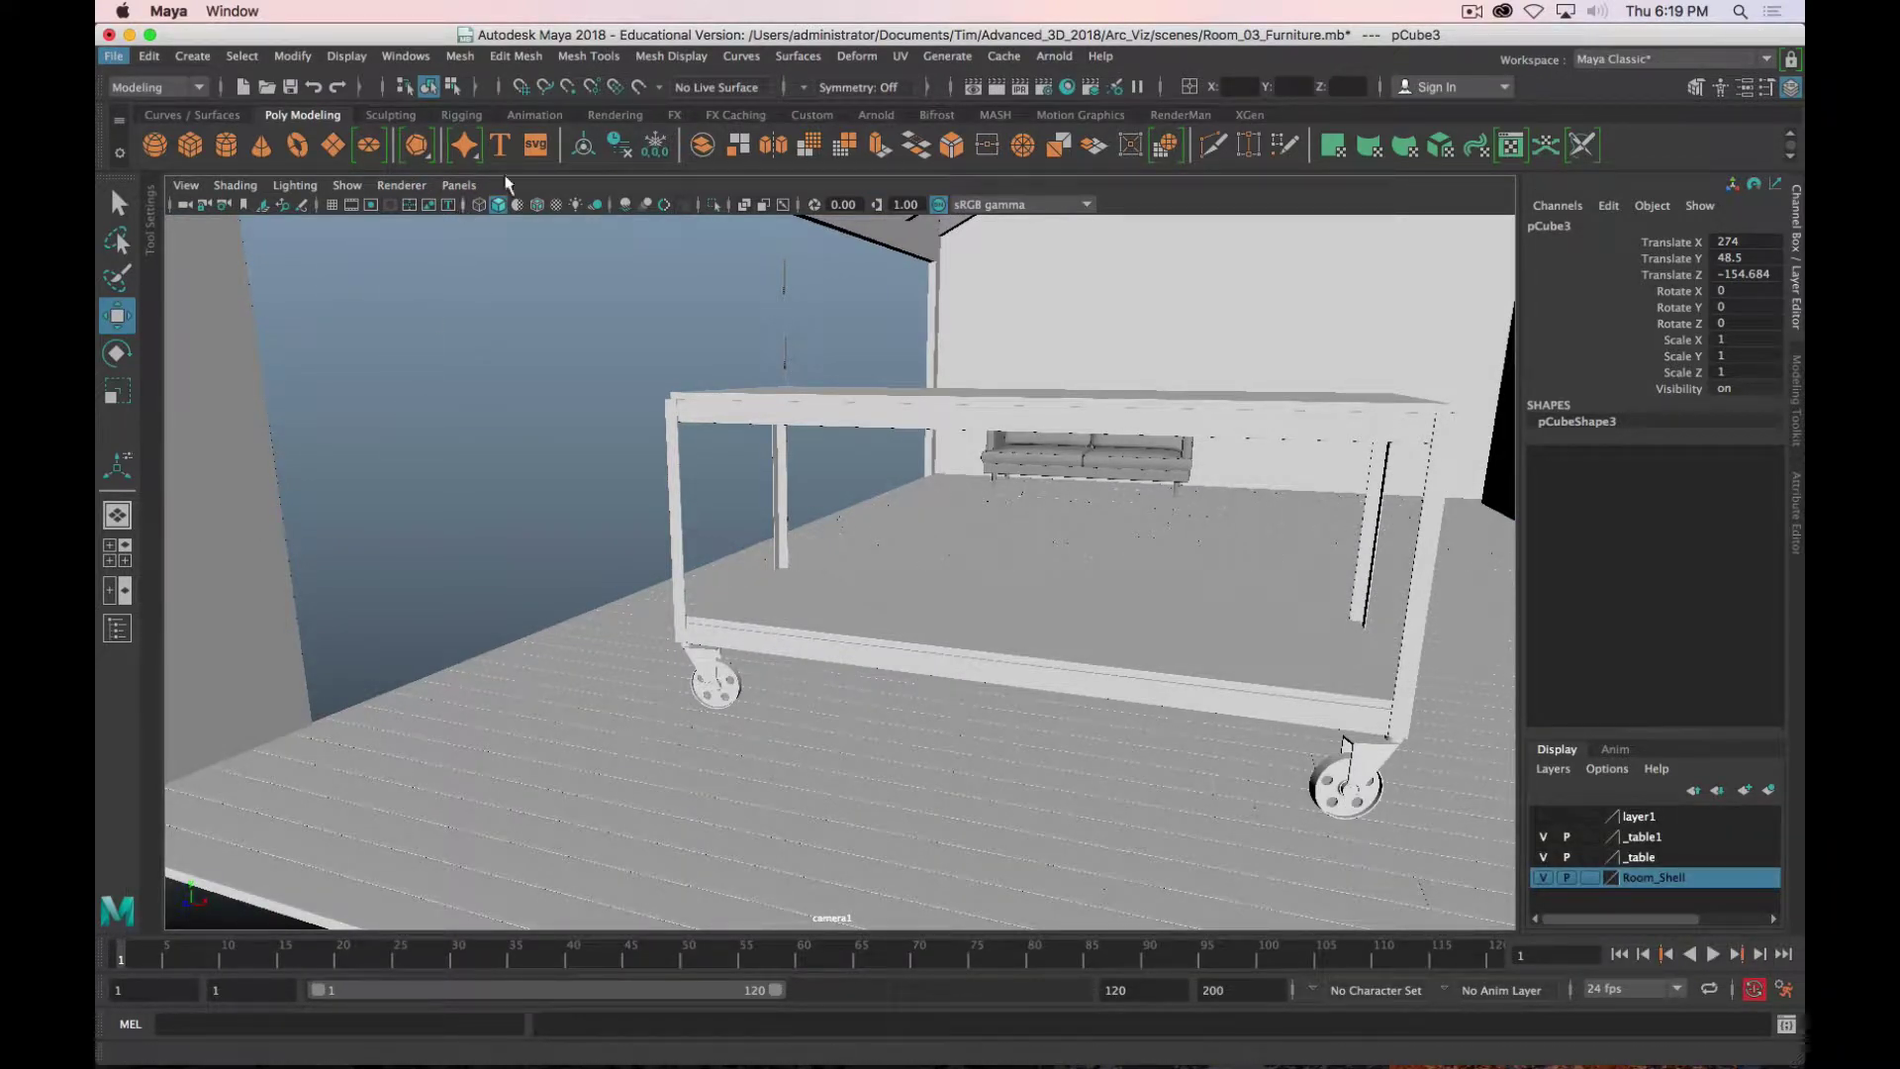
{"action": "left_click", "coordinate": [115, 58]}
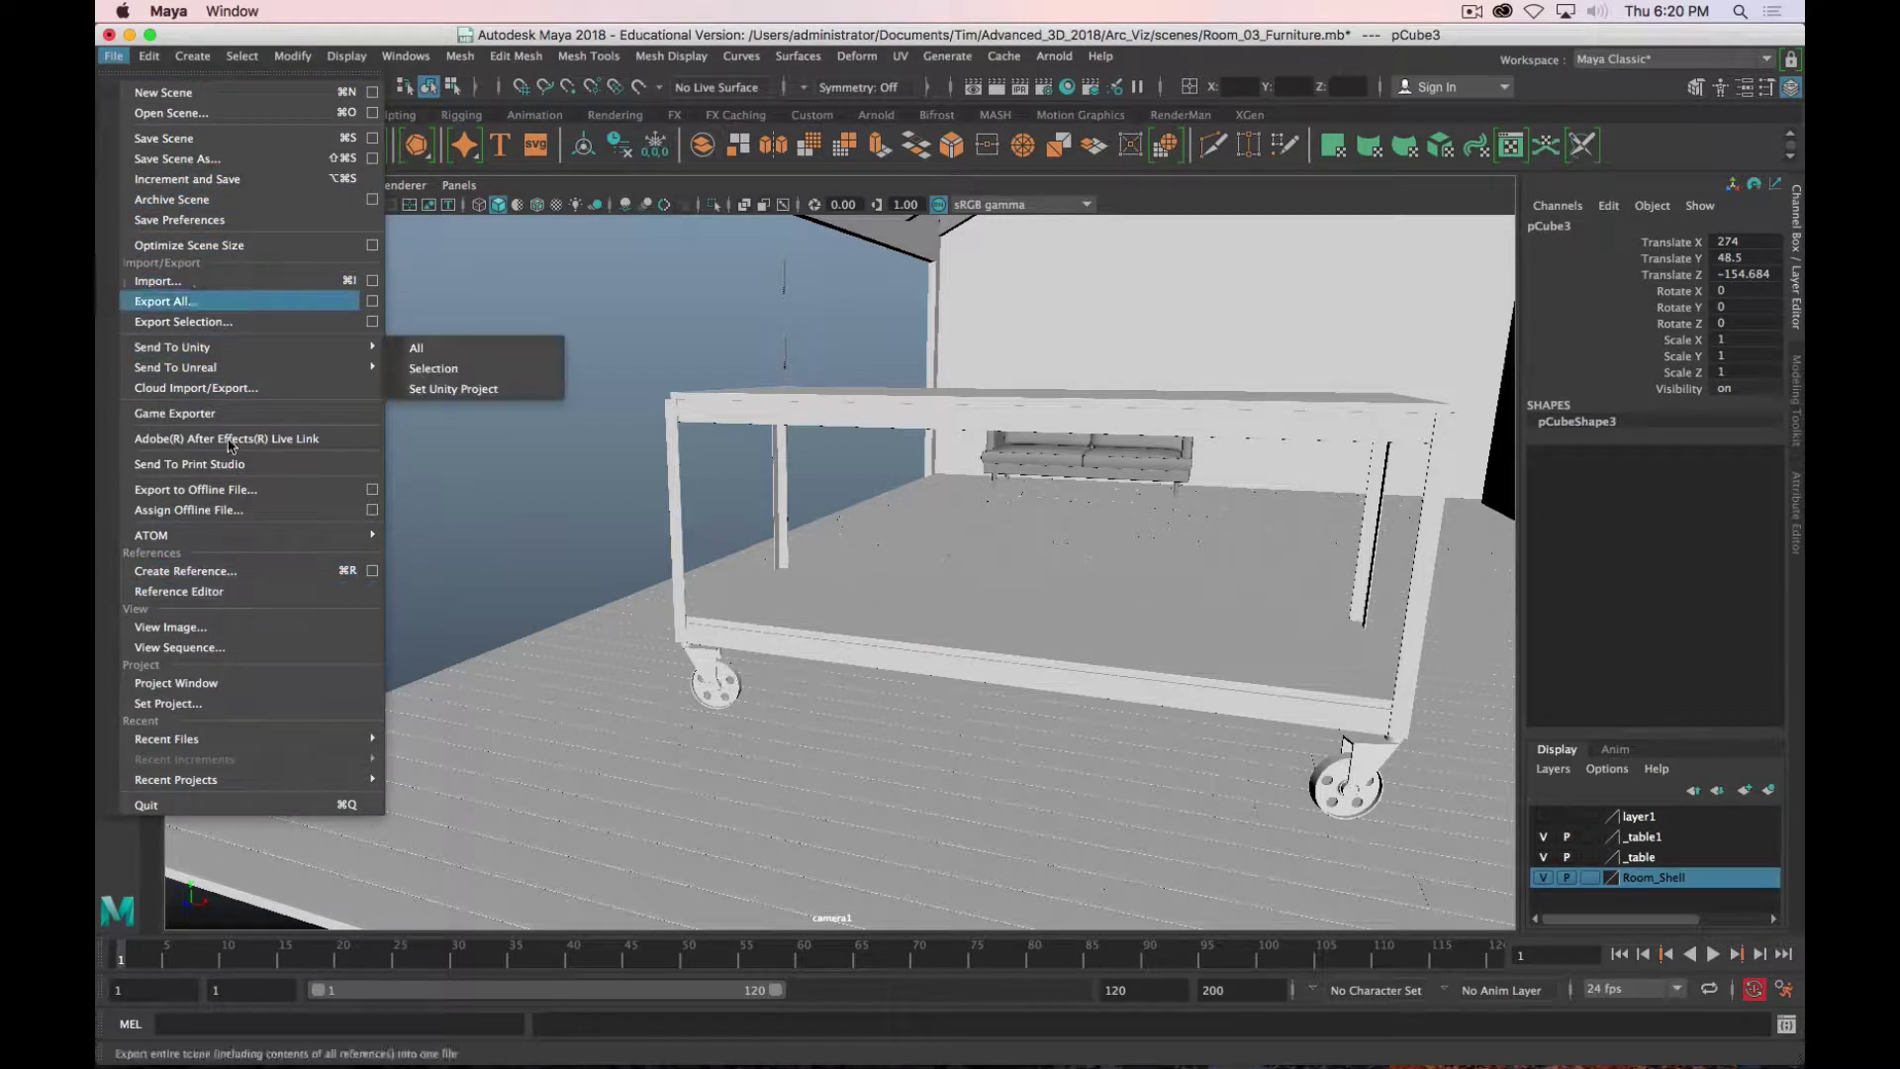
{"action": "left_click", "coordinate": [218, 281]}
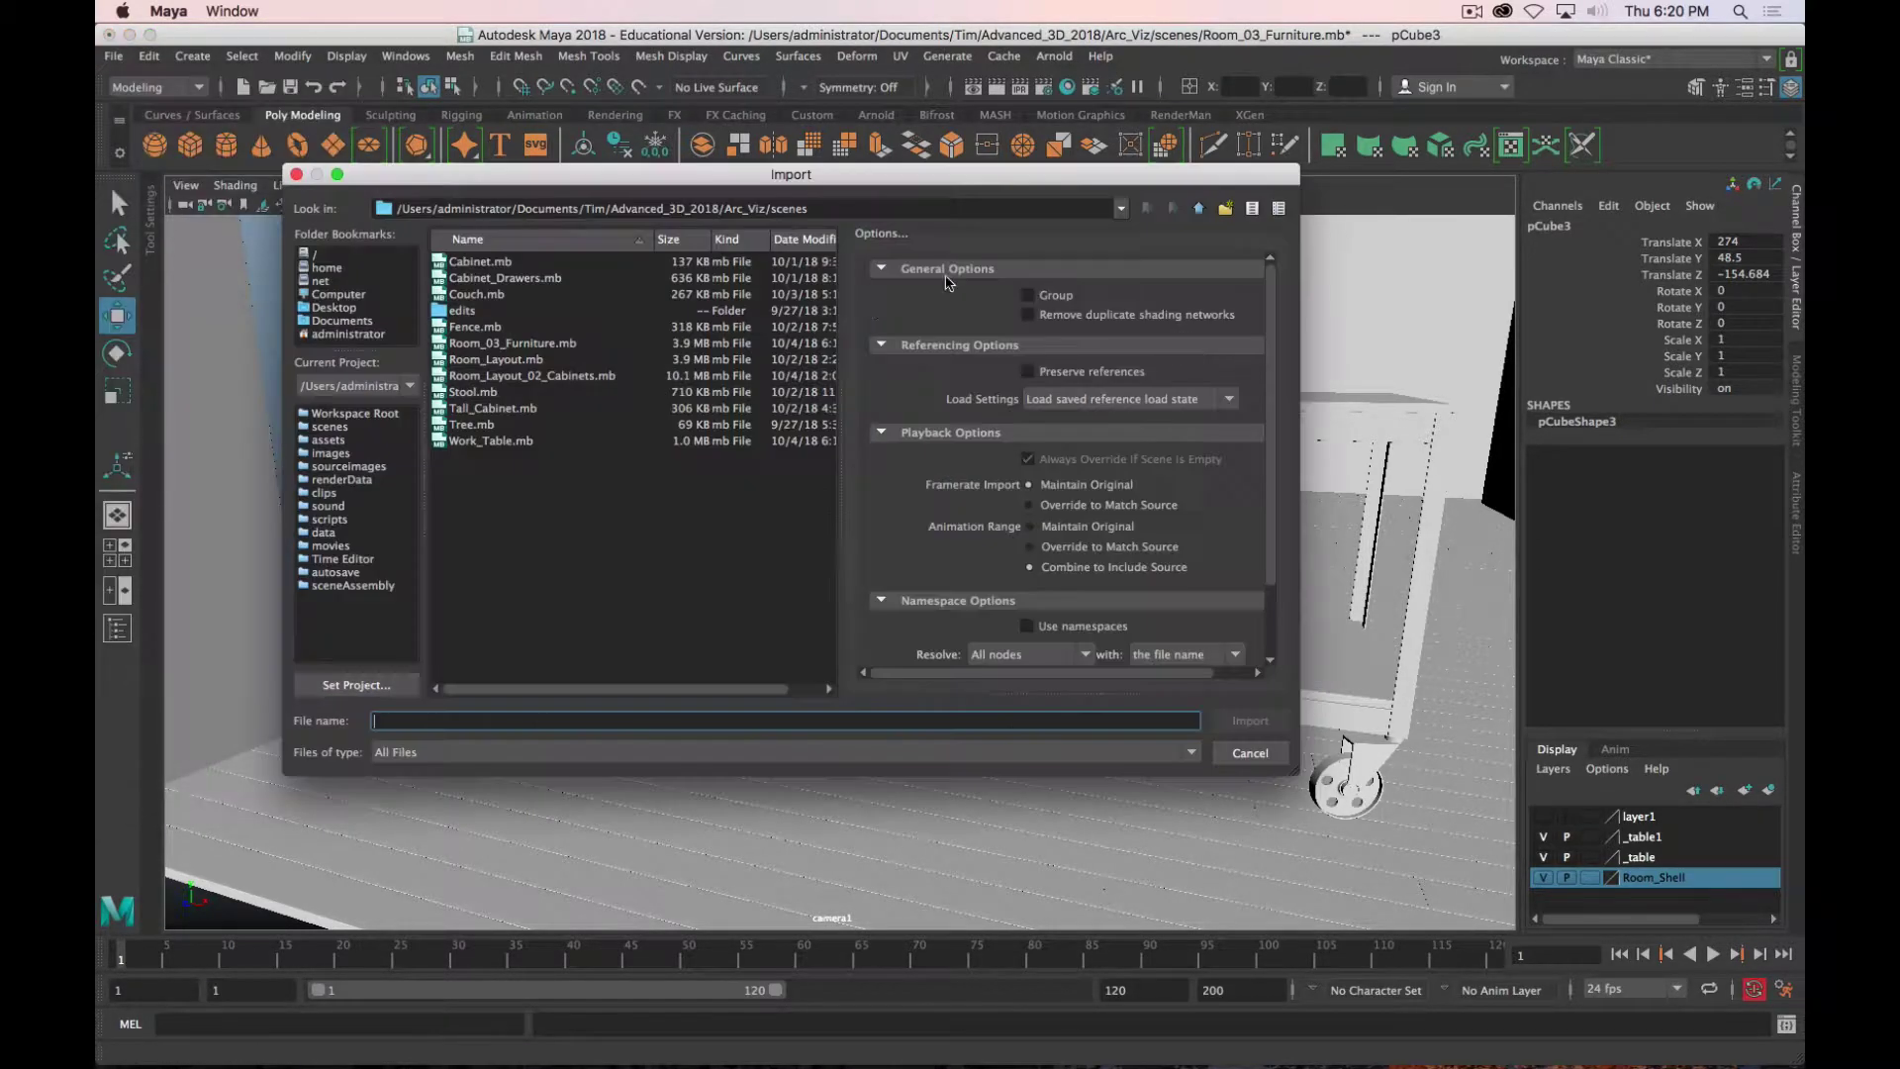
{"action": "left_click", "coordinate": [492, 325]}
{"action": "left_click", "coordinate": [1250, 721]}
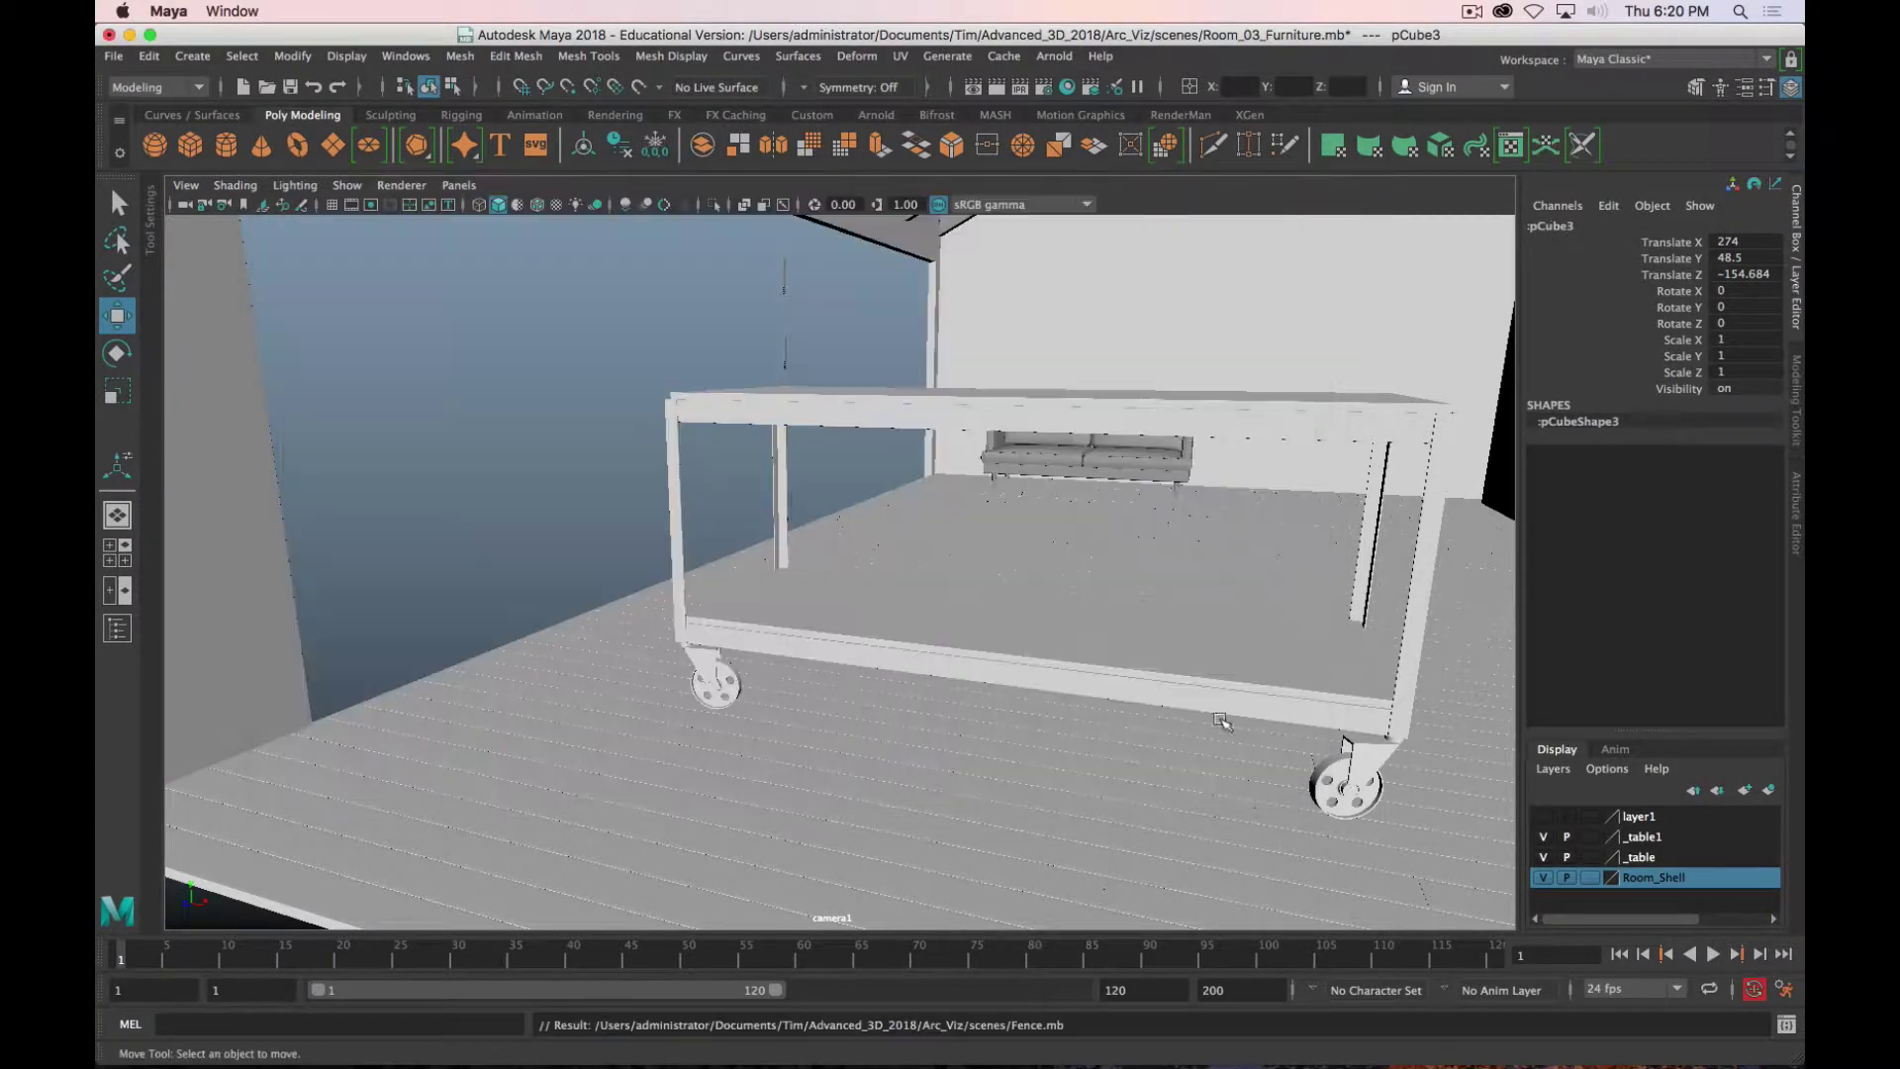
Step: Select the imported fence through one of its boards, up to its whole parent group _Fence_Section
{"action": "left_click_drag", "start_coordinate": [802, 503], "coordinate": [546, 539], "text": "alt"}
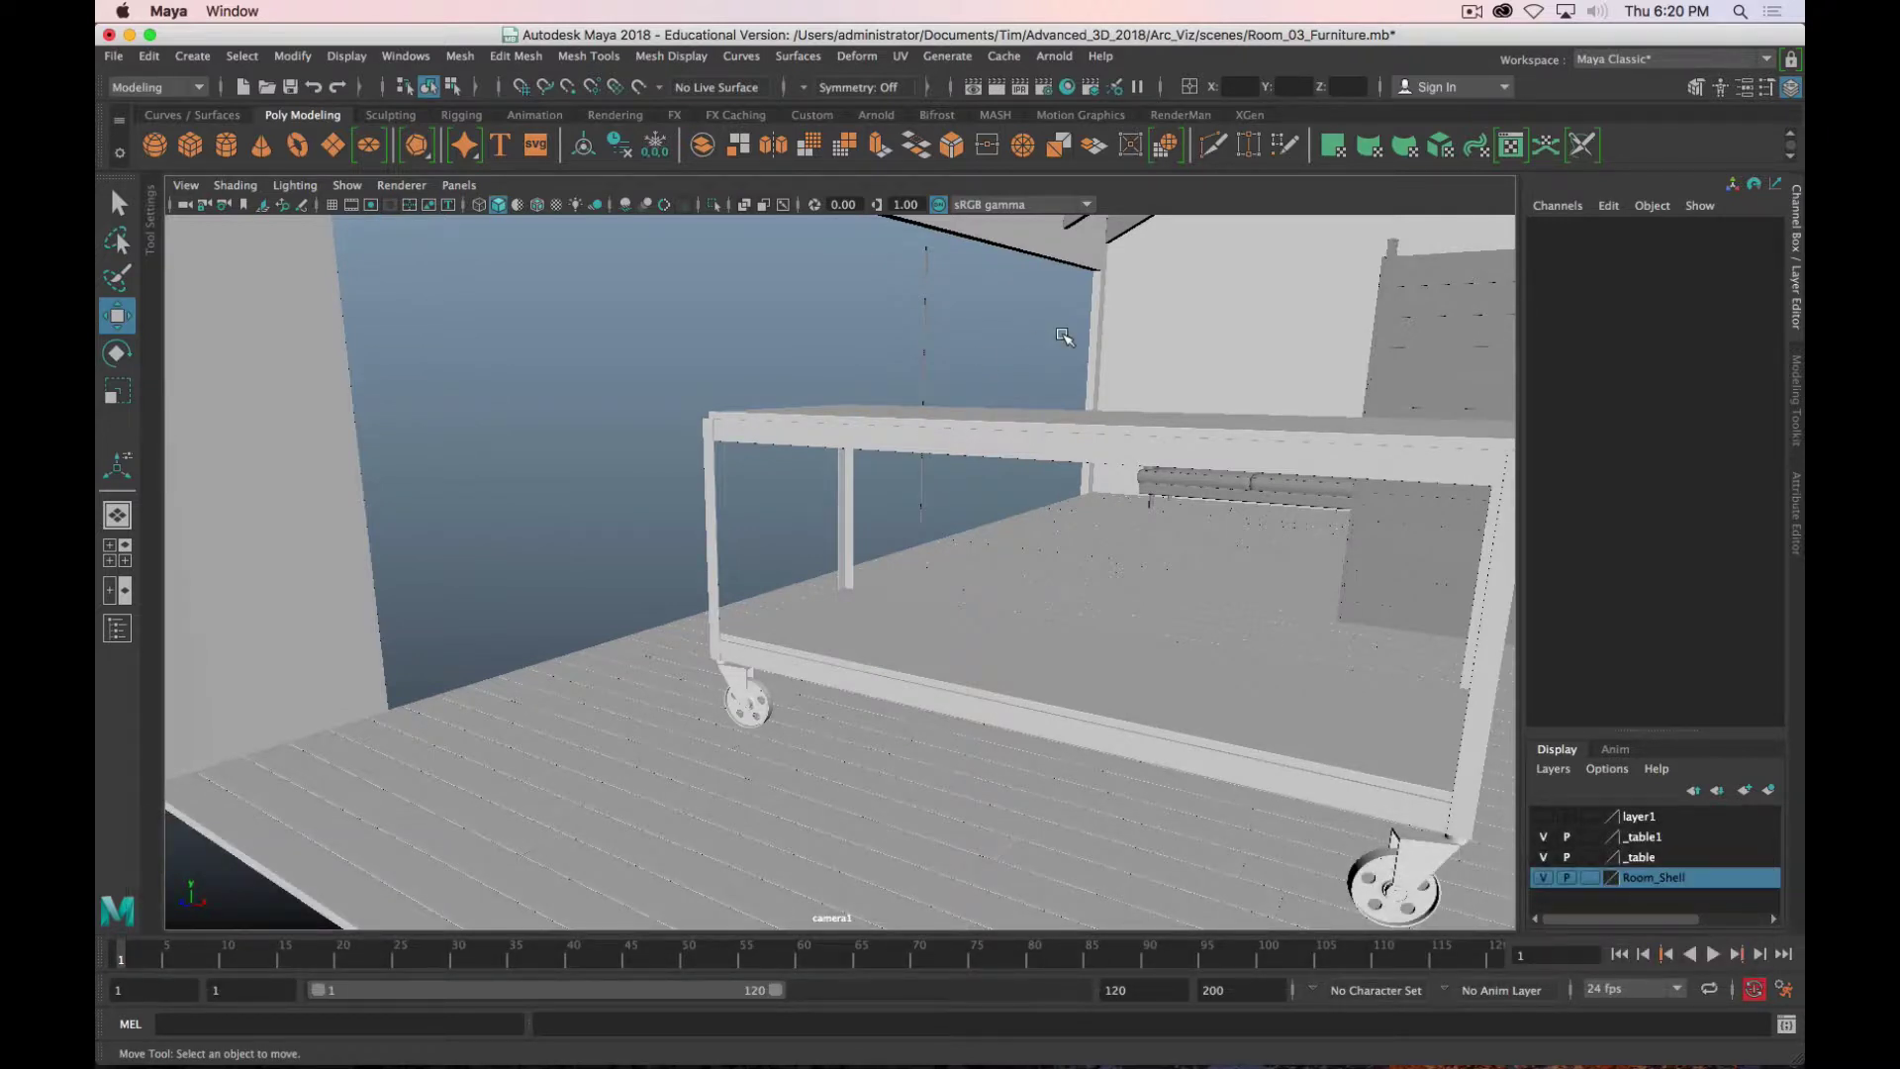
{"action": "left_click_drag", "start_coordinate": [1147, 439], "coordinate": [1378, 426], "text": "alt"}
{"action": "left_click_drag", "start_coordinate": [1169, 354], "coordinate": [1084, 372], "text": "alt"}
{"action": "left_click", "coordinate": [1080, 374]}
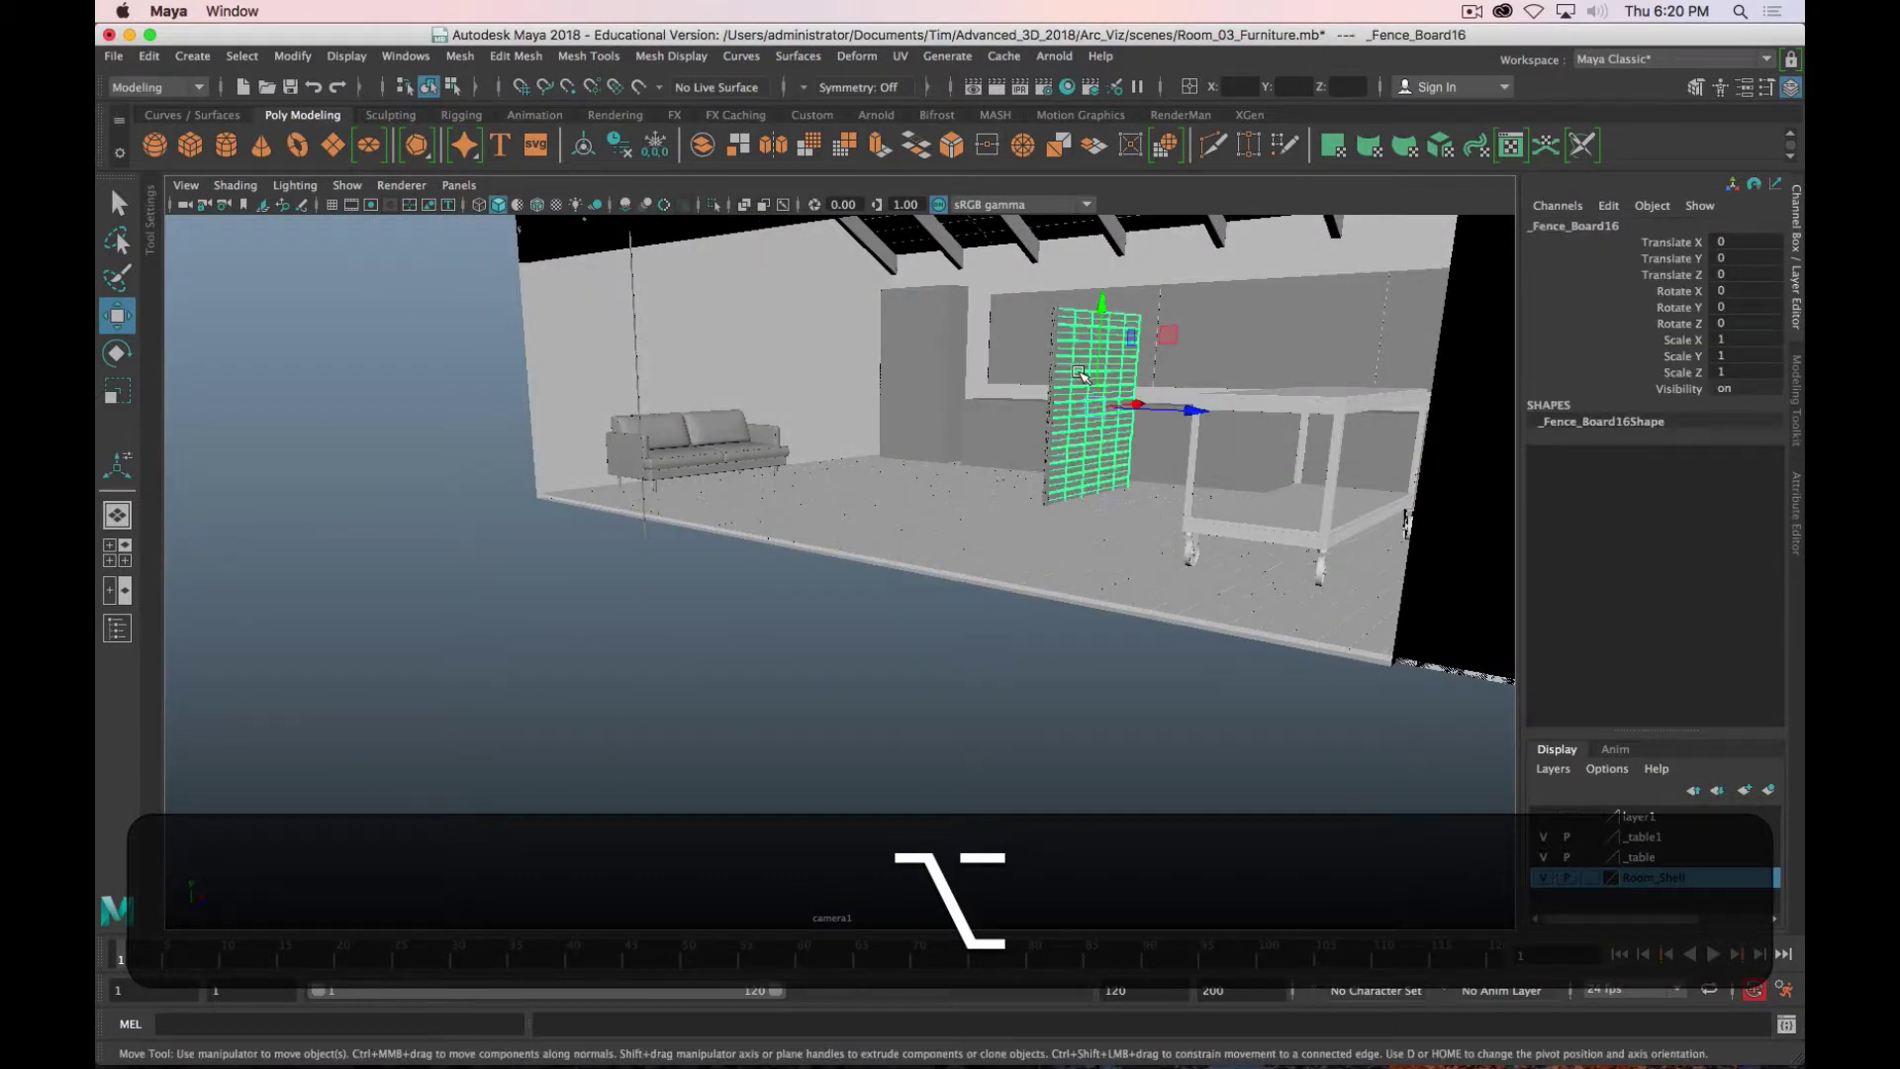
{"action": "left_click_drag", "start_coordinate": [1113, 372], "coordinate": [929, 477], "text": "alt"}
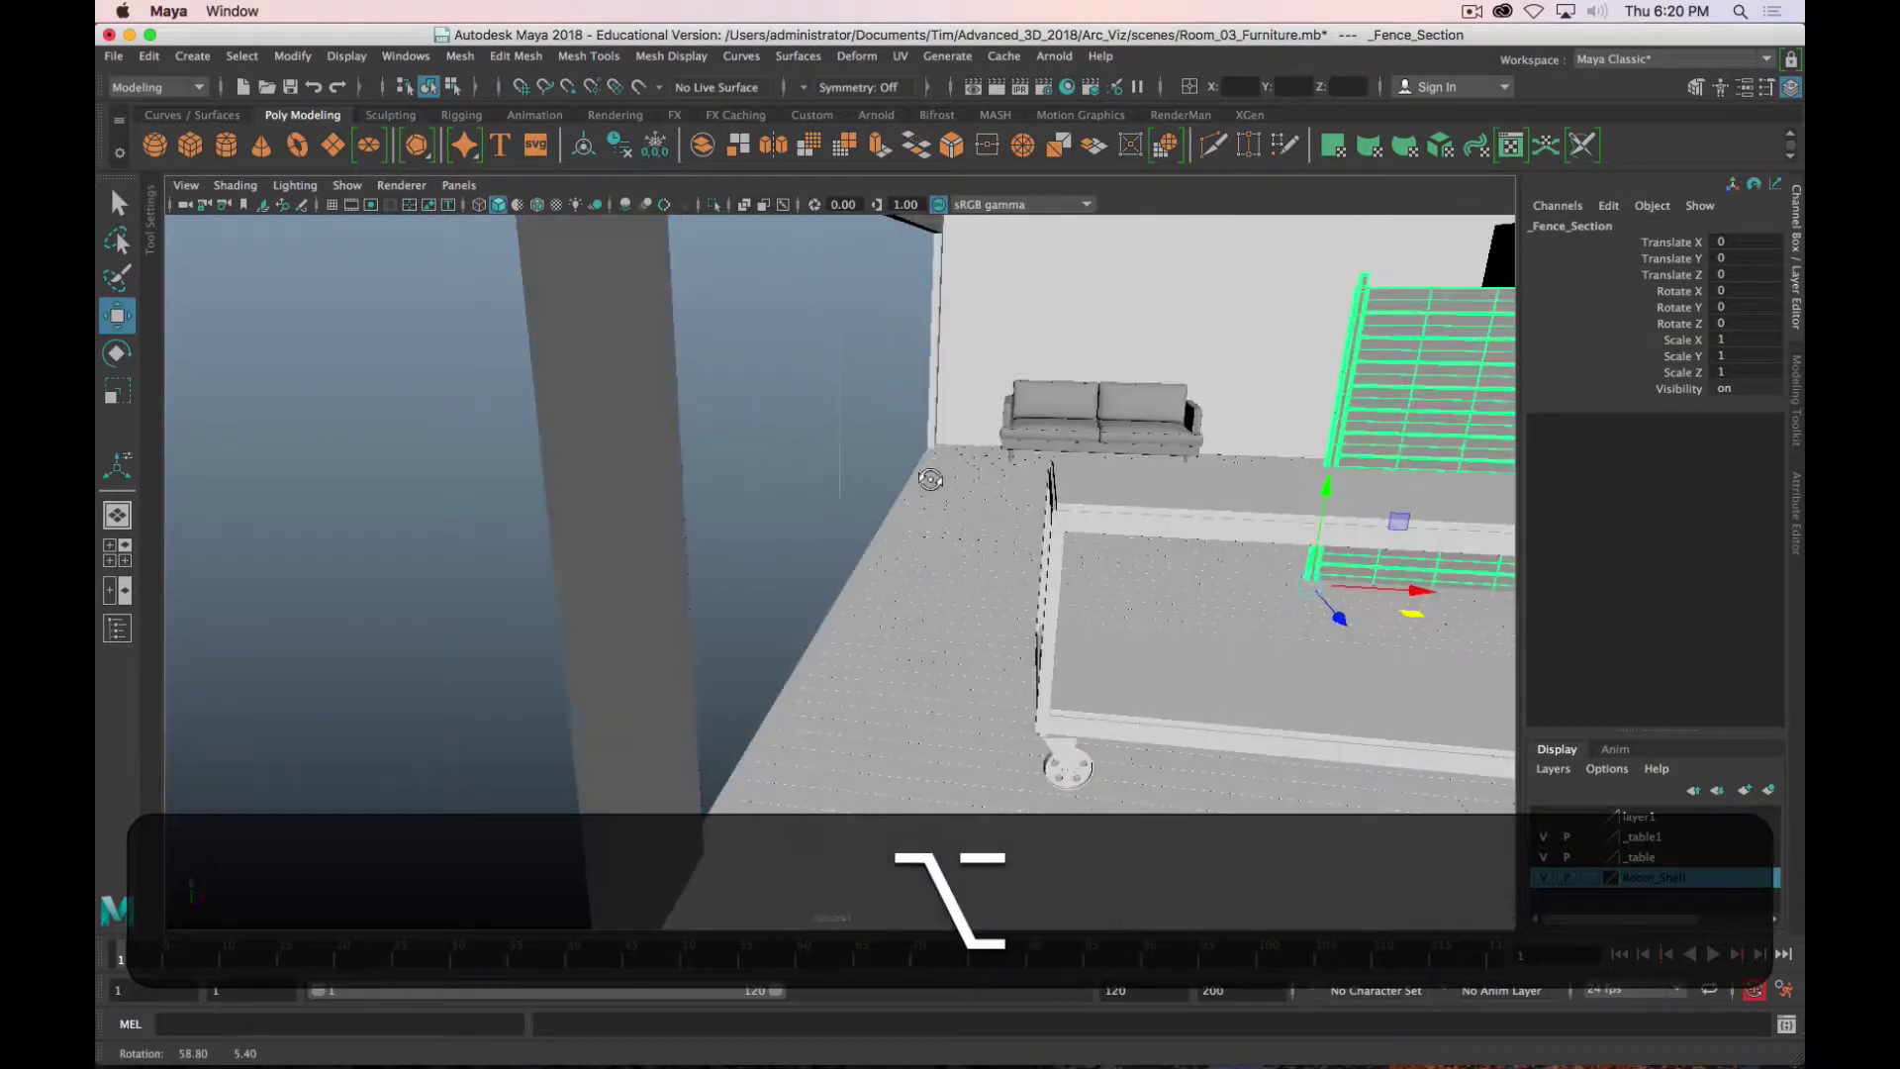
{"action": "middle_click_drag", "start_coordinate": [1151, 612], "coordinate": [952, 624], "text": "alt"}
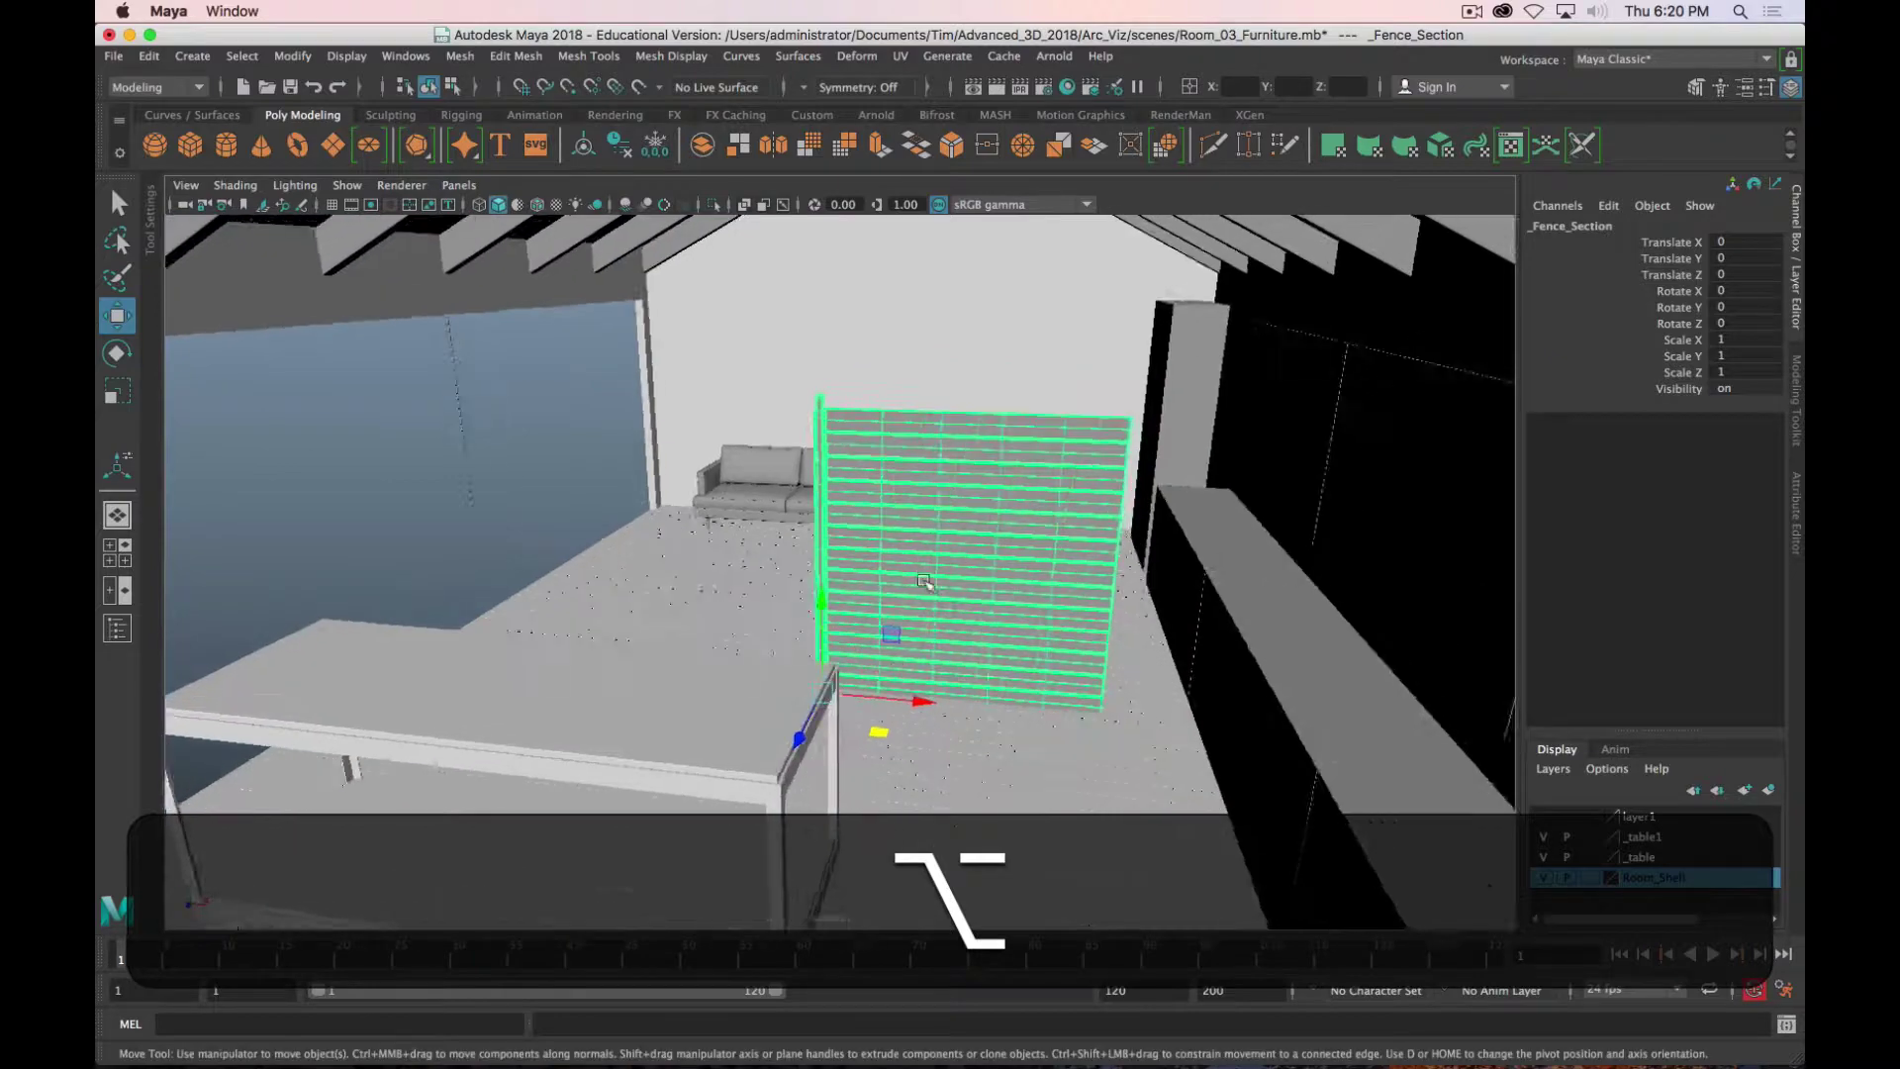
Step: Move the fence section out of the room to the outside of the building, at about X -498 and Z -498
{"action": "right_click_drag", "start_coordinate": [953, 623], "coordinate": [963, 532], "text": "alt"}
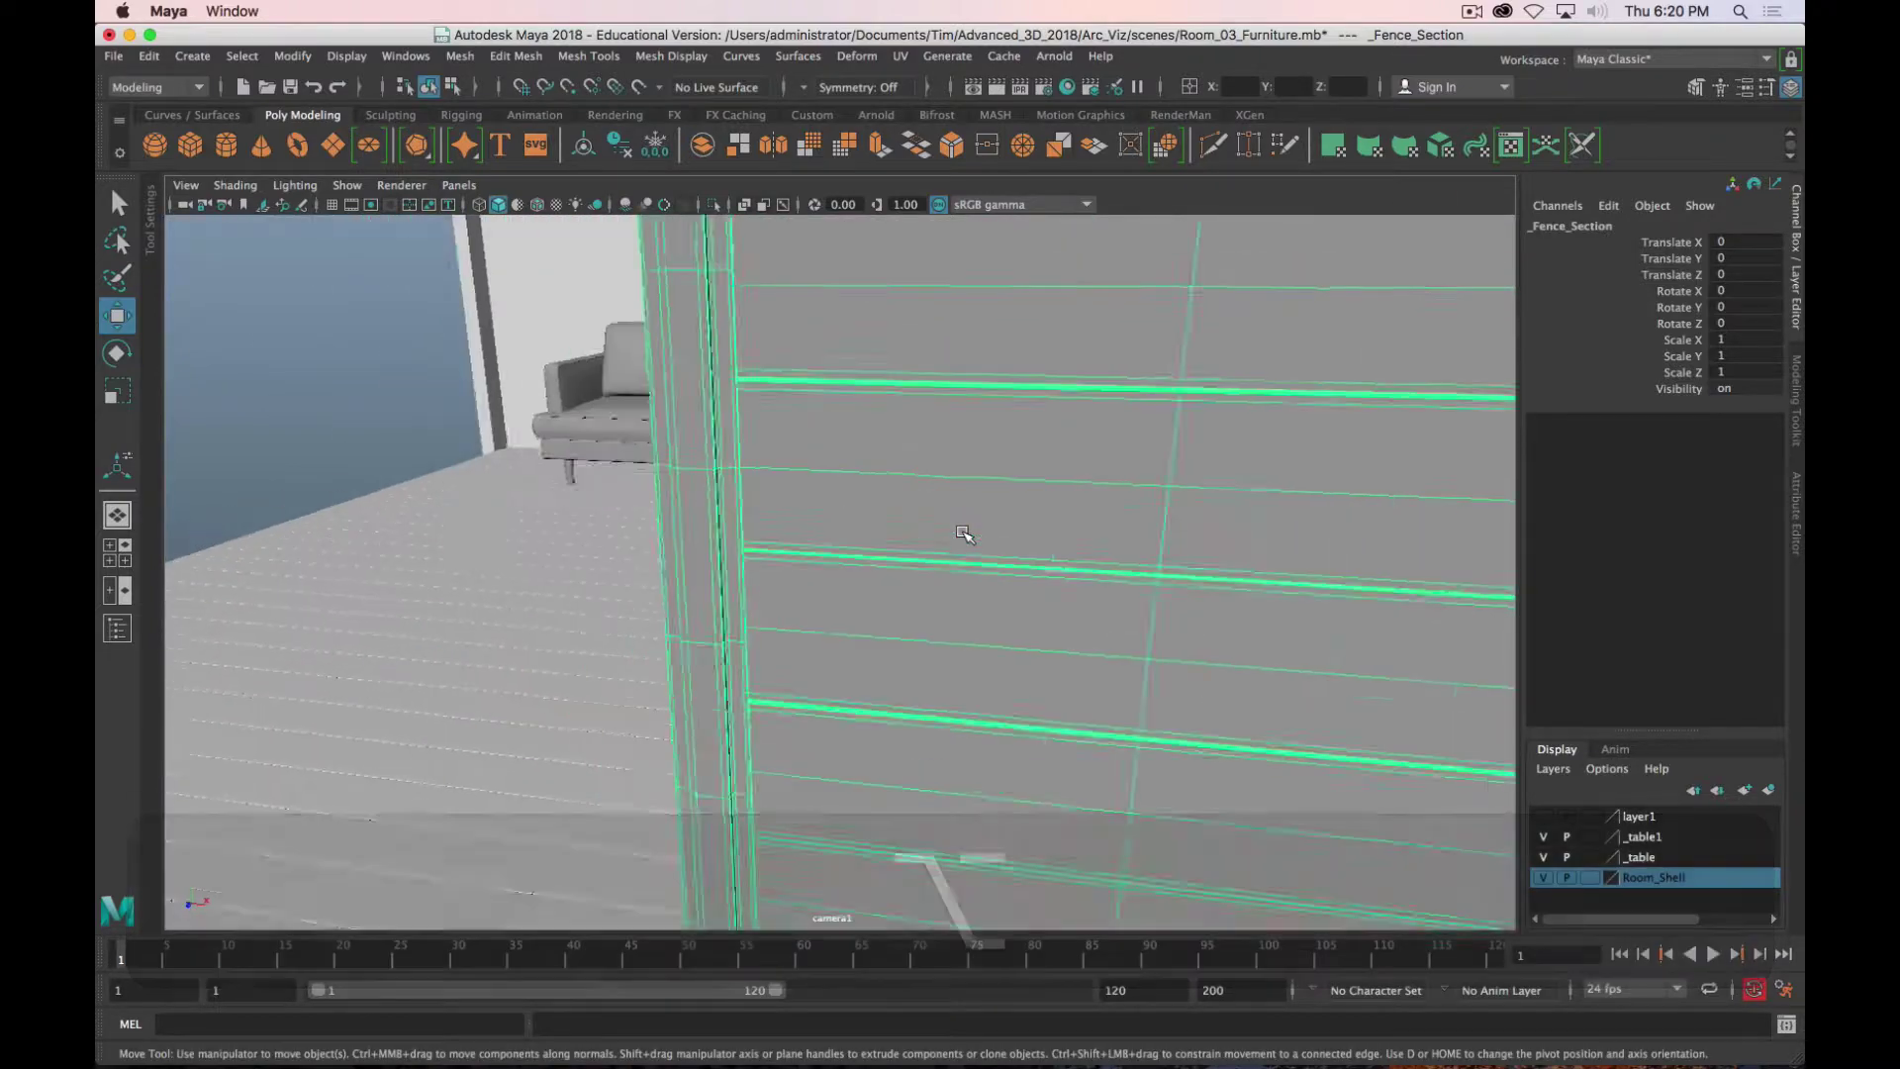
{"action": "right_click_drag", "start_coordinate": [1223, 507], "coordinate": [865, 466], "text": "alt"}
{"action": "left_click_drag", "start_coordinate": [1027, 508], "coordinate": [1086, 484], "text": "alt"}
{"action": "right_click_drag", "start_coordinate": [1086, 484], "coordinate": [881, 628], "text": "alt"}
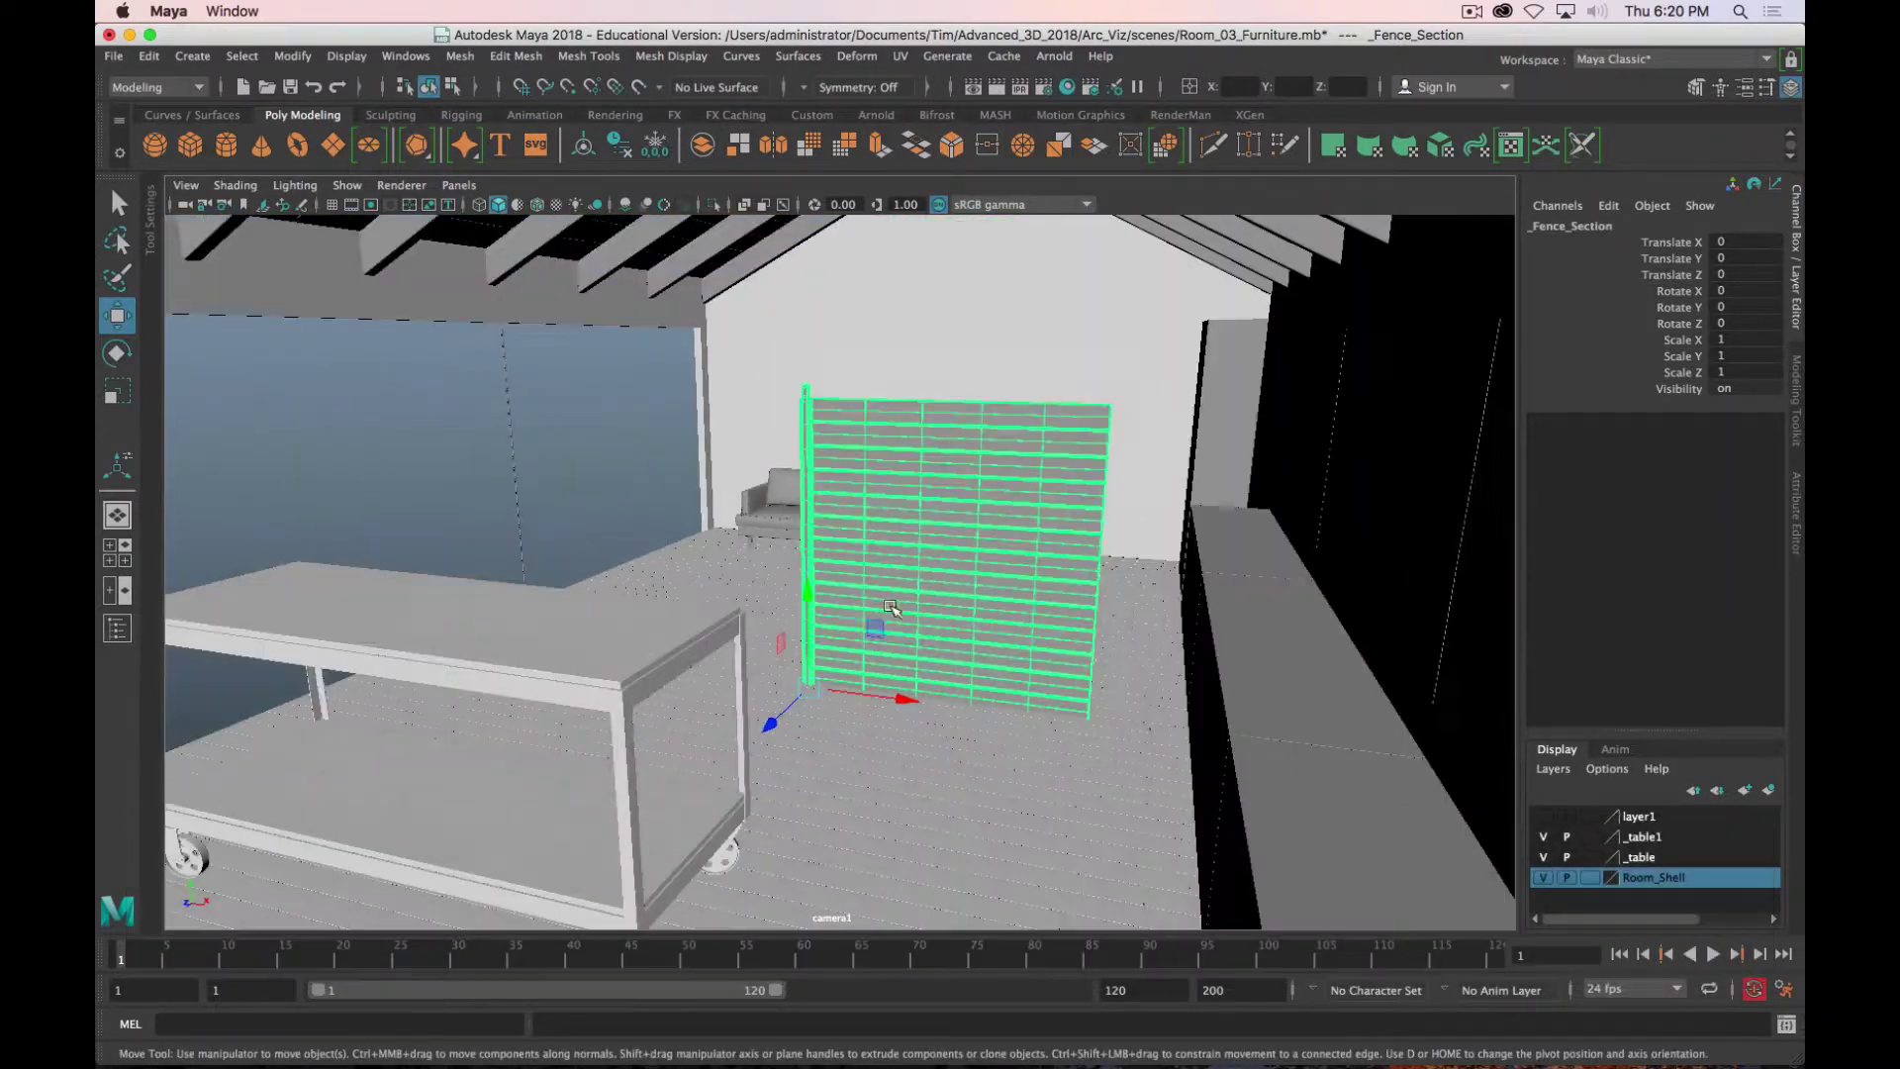
{"action": "left_click_drag", "start_coordinate": [882, 628], "coordinate": [348, 823], "text": "alt"}
{"action": "scroll", "coordinate": [467, 763], "scroll_direction": "down", "scroll_amount": 6}
{"action": "middle_click_drag", "start_coordinate": [466, 763], "coordinate": [969, 656], "text": "alt"}
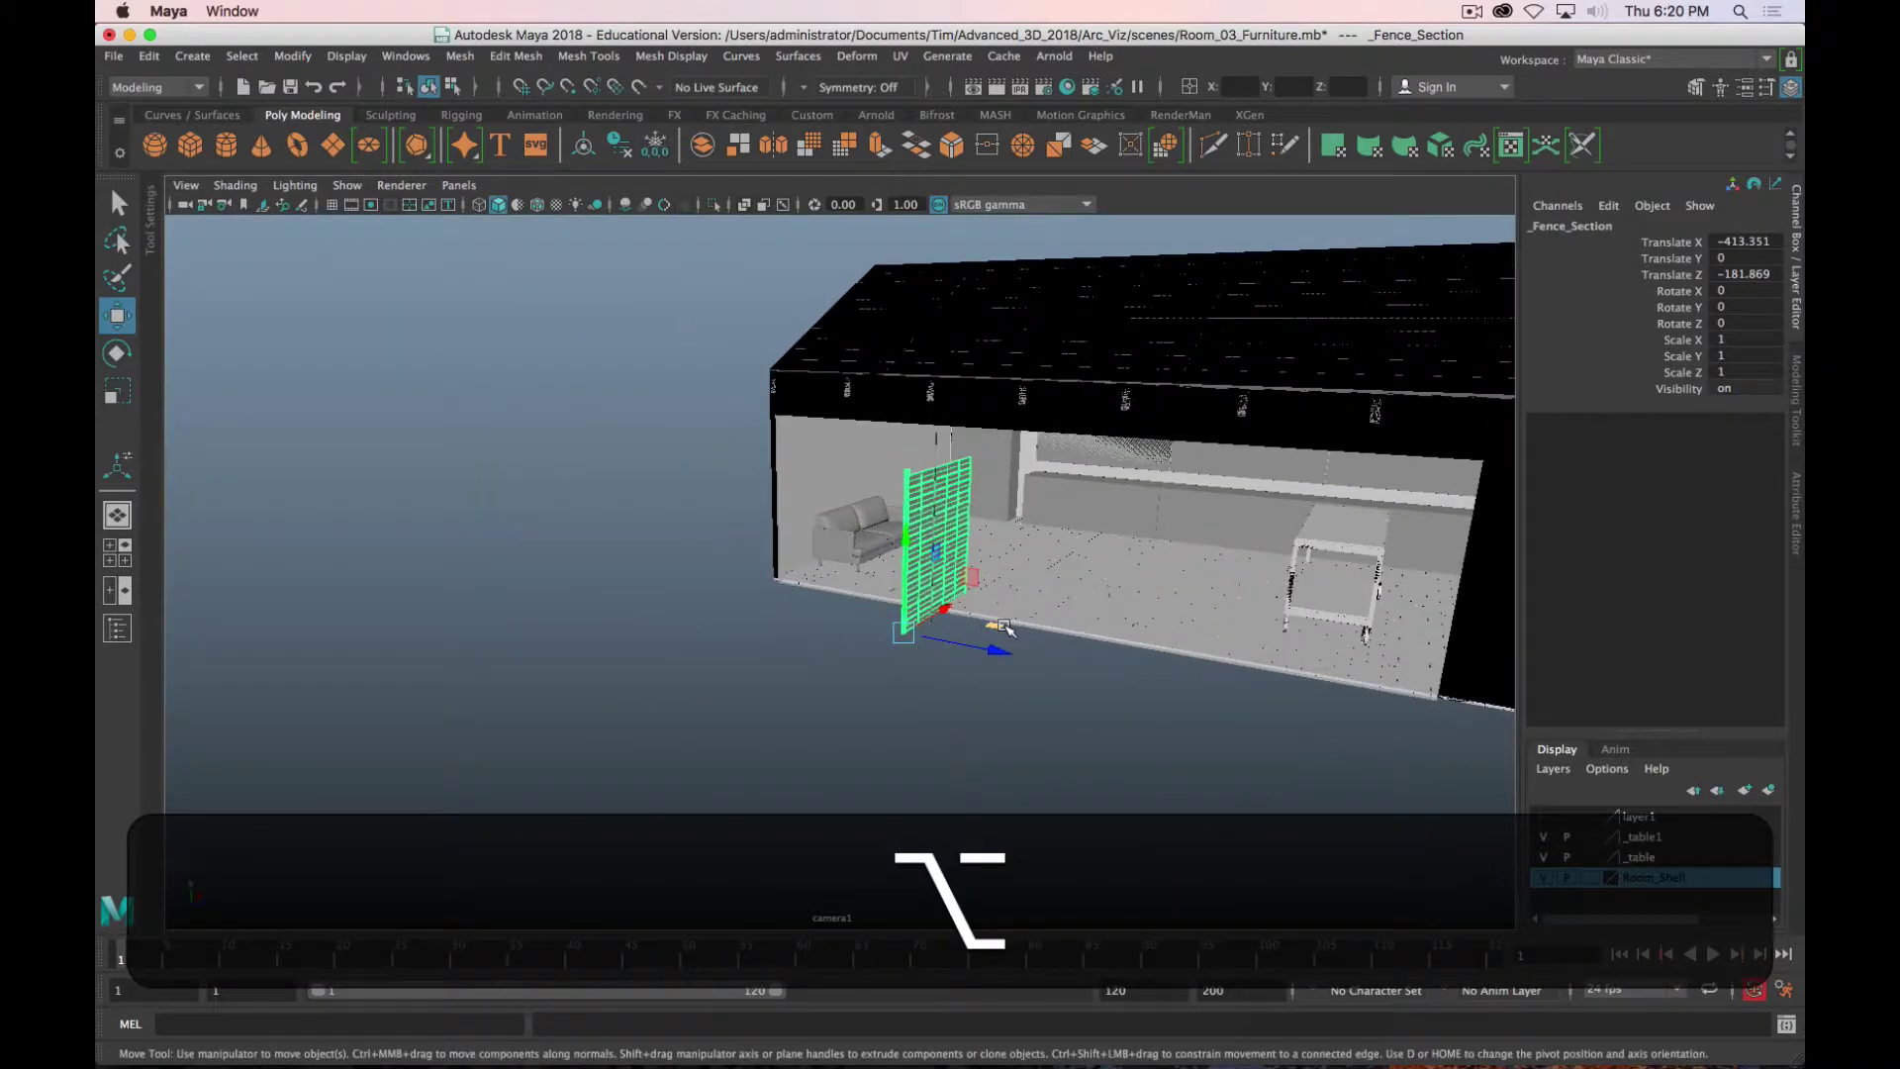
{"action": "left_click_drag", "start_coordinate": [1003, 627], "coordinate": [1021, 737]}
{"action": "scroll", "coordinate": [733, 654], "scroll_direction": "down", "scroll_amount": 5, "text": "alt"}
{"action": "scroll", "coordinate": [731, 648], "scroll_direction": "up", "scroll_amount": 8, "text": "alt"}
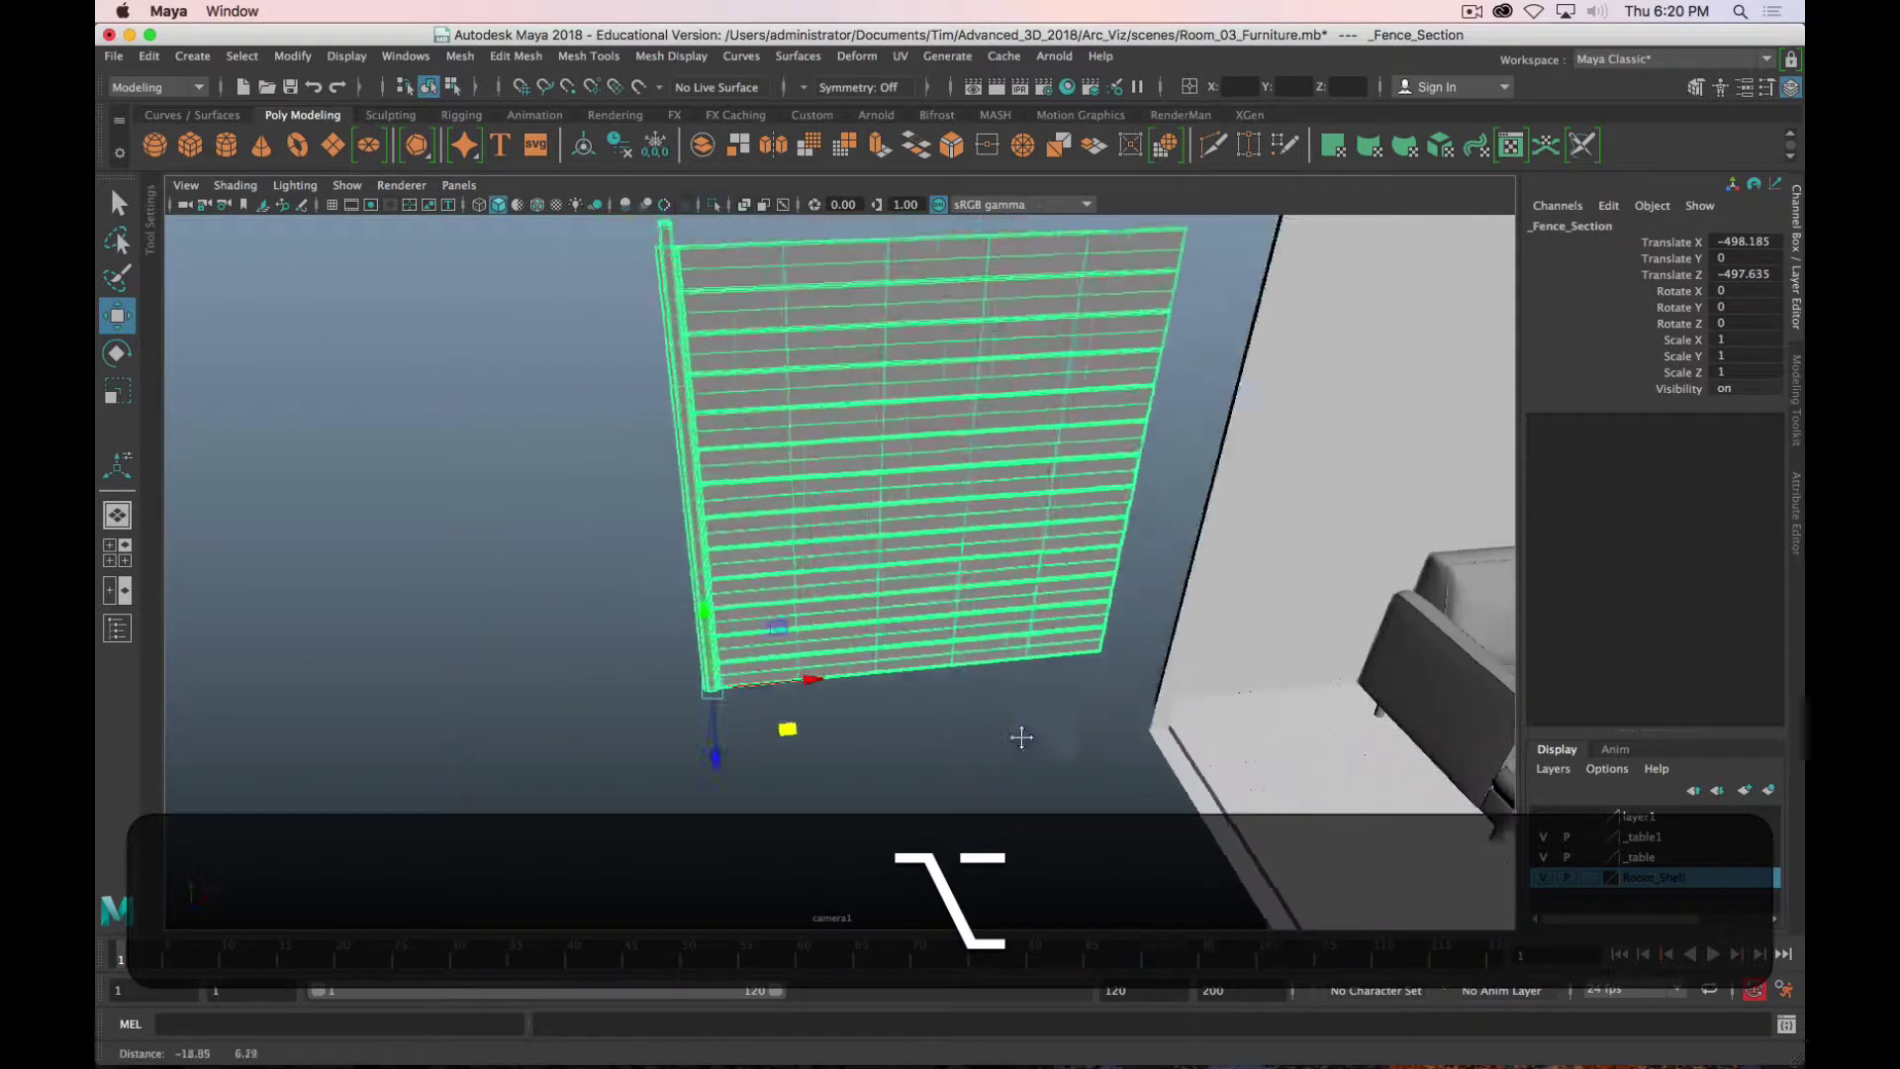
{"action": "middle_click_drag", "start_coordinate": [1022, 737], "coordinate": [1051, 803], "text": "alt"}
Step: Reselect the whole fence section group through one of its boards and isolate it from the rest of the scene
{"action": "left_click", "coordinate": [489, 517]}
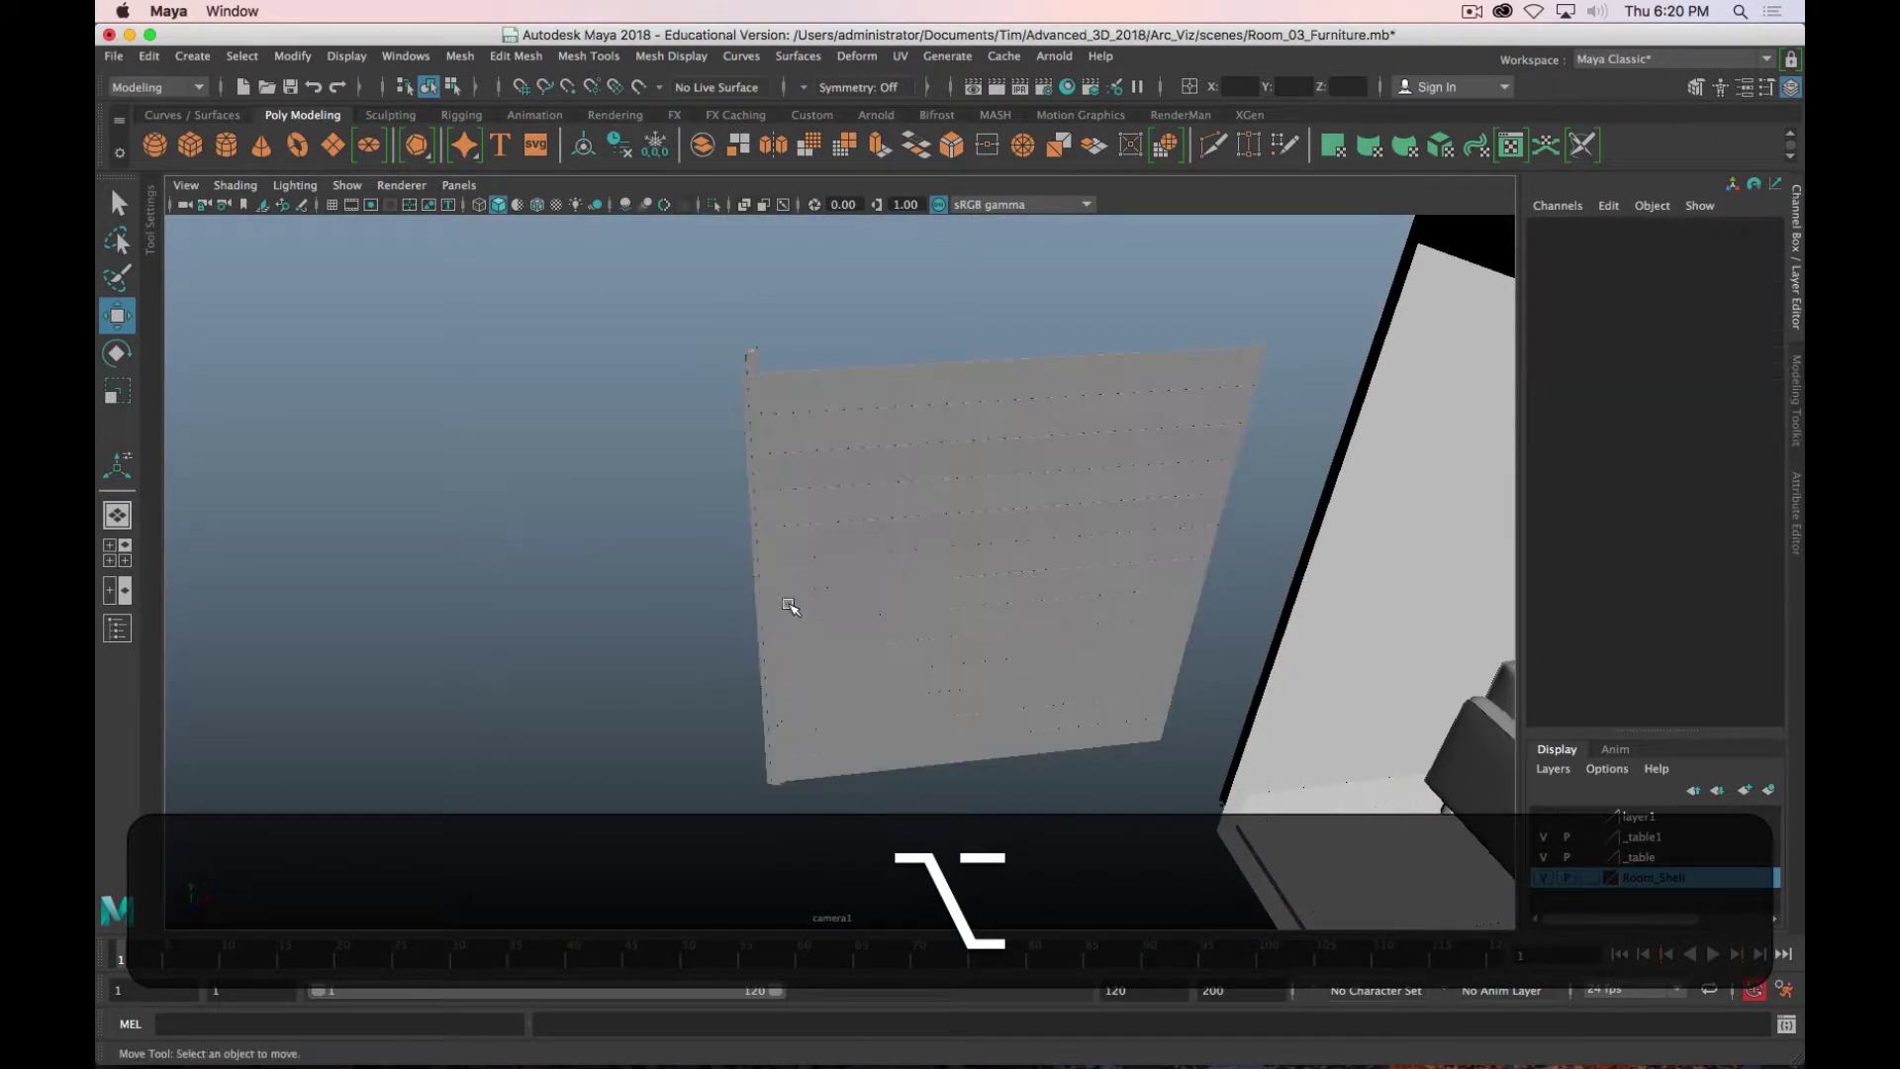
{"action": "left_click_drag", "start_coordinate": [793, 607], "coordinate": [857, 564], "text": "alt"}
{"action": "left_click", "coordinate": [896, 515]}
{"action": "key", "text": "shift+Up"}
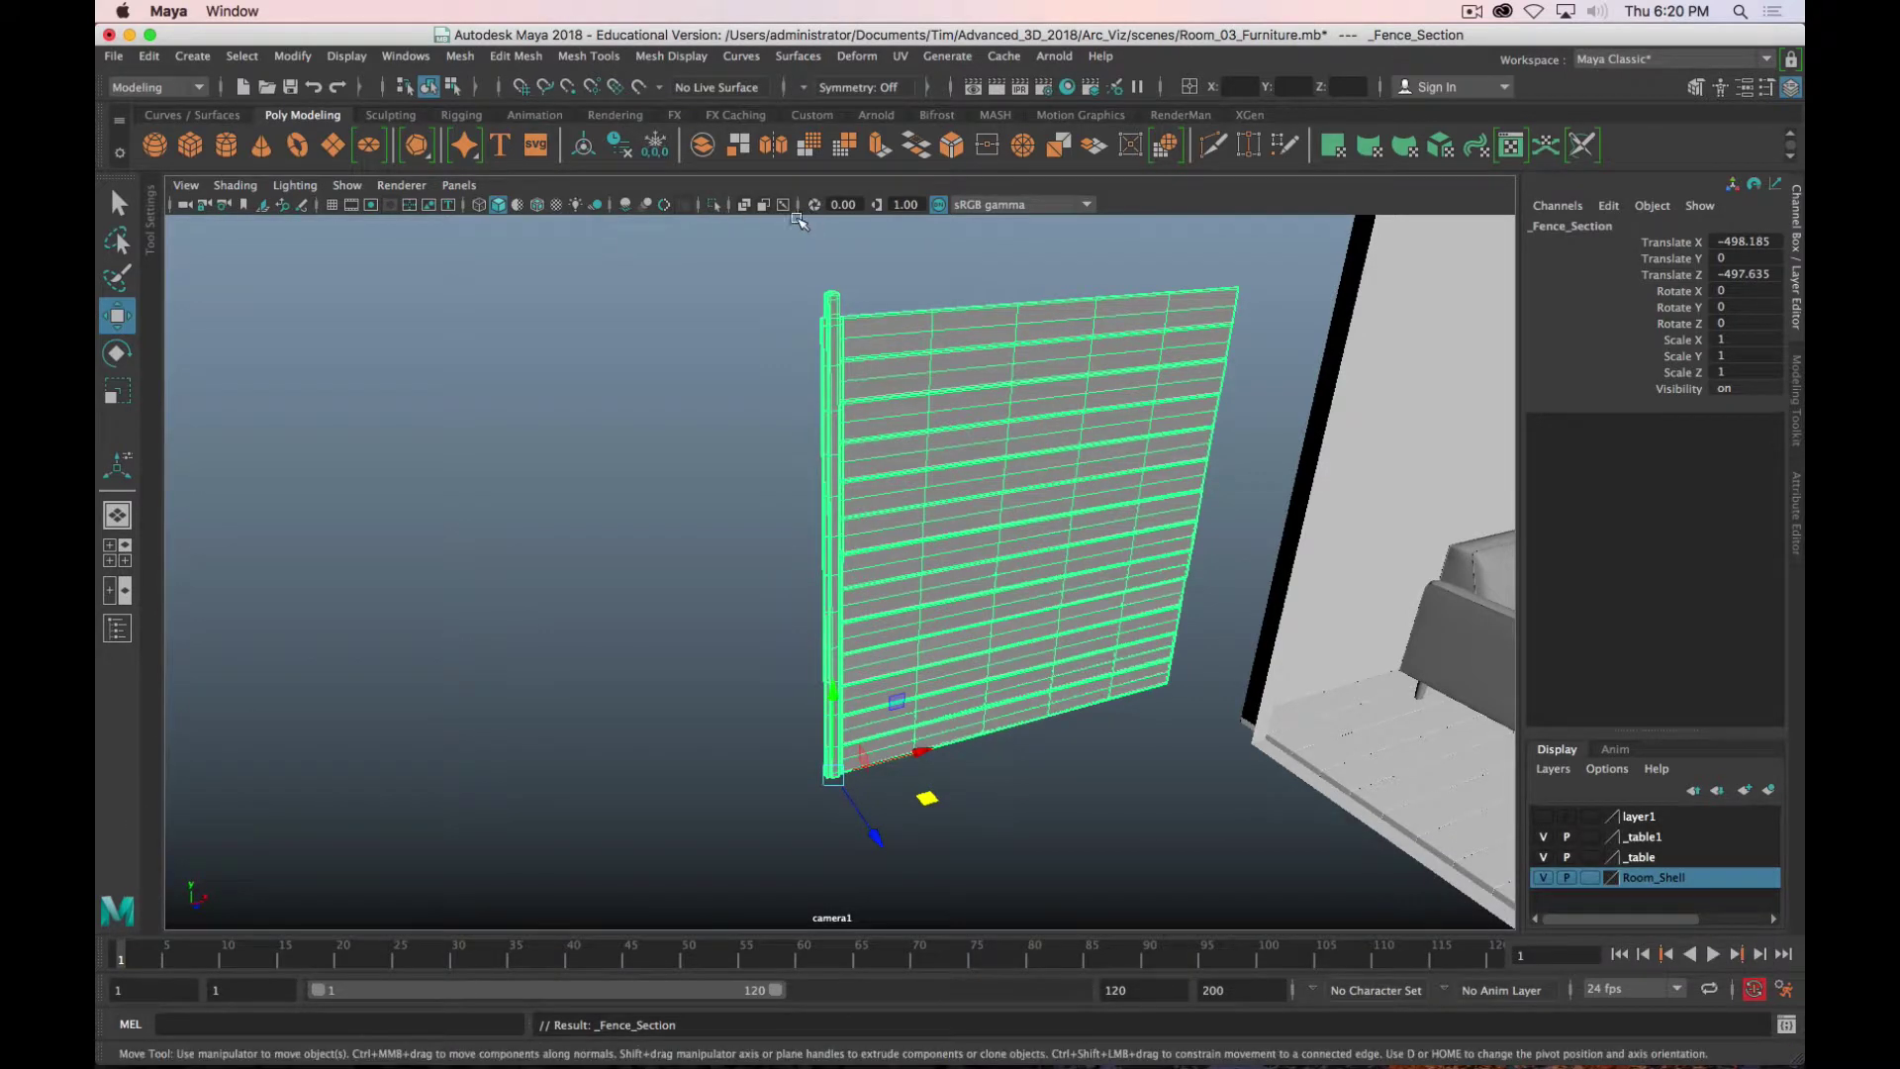
{"action": "left_click", "coordinate": [714, 205]}
{"action": "left_click_drag", "start_coordinate": [976, 501], "coordinate": [1126, 500], "text": "alt"}
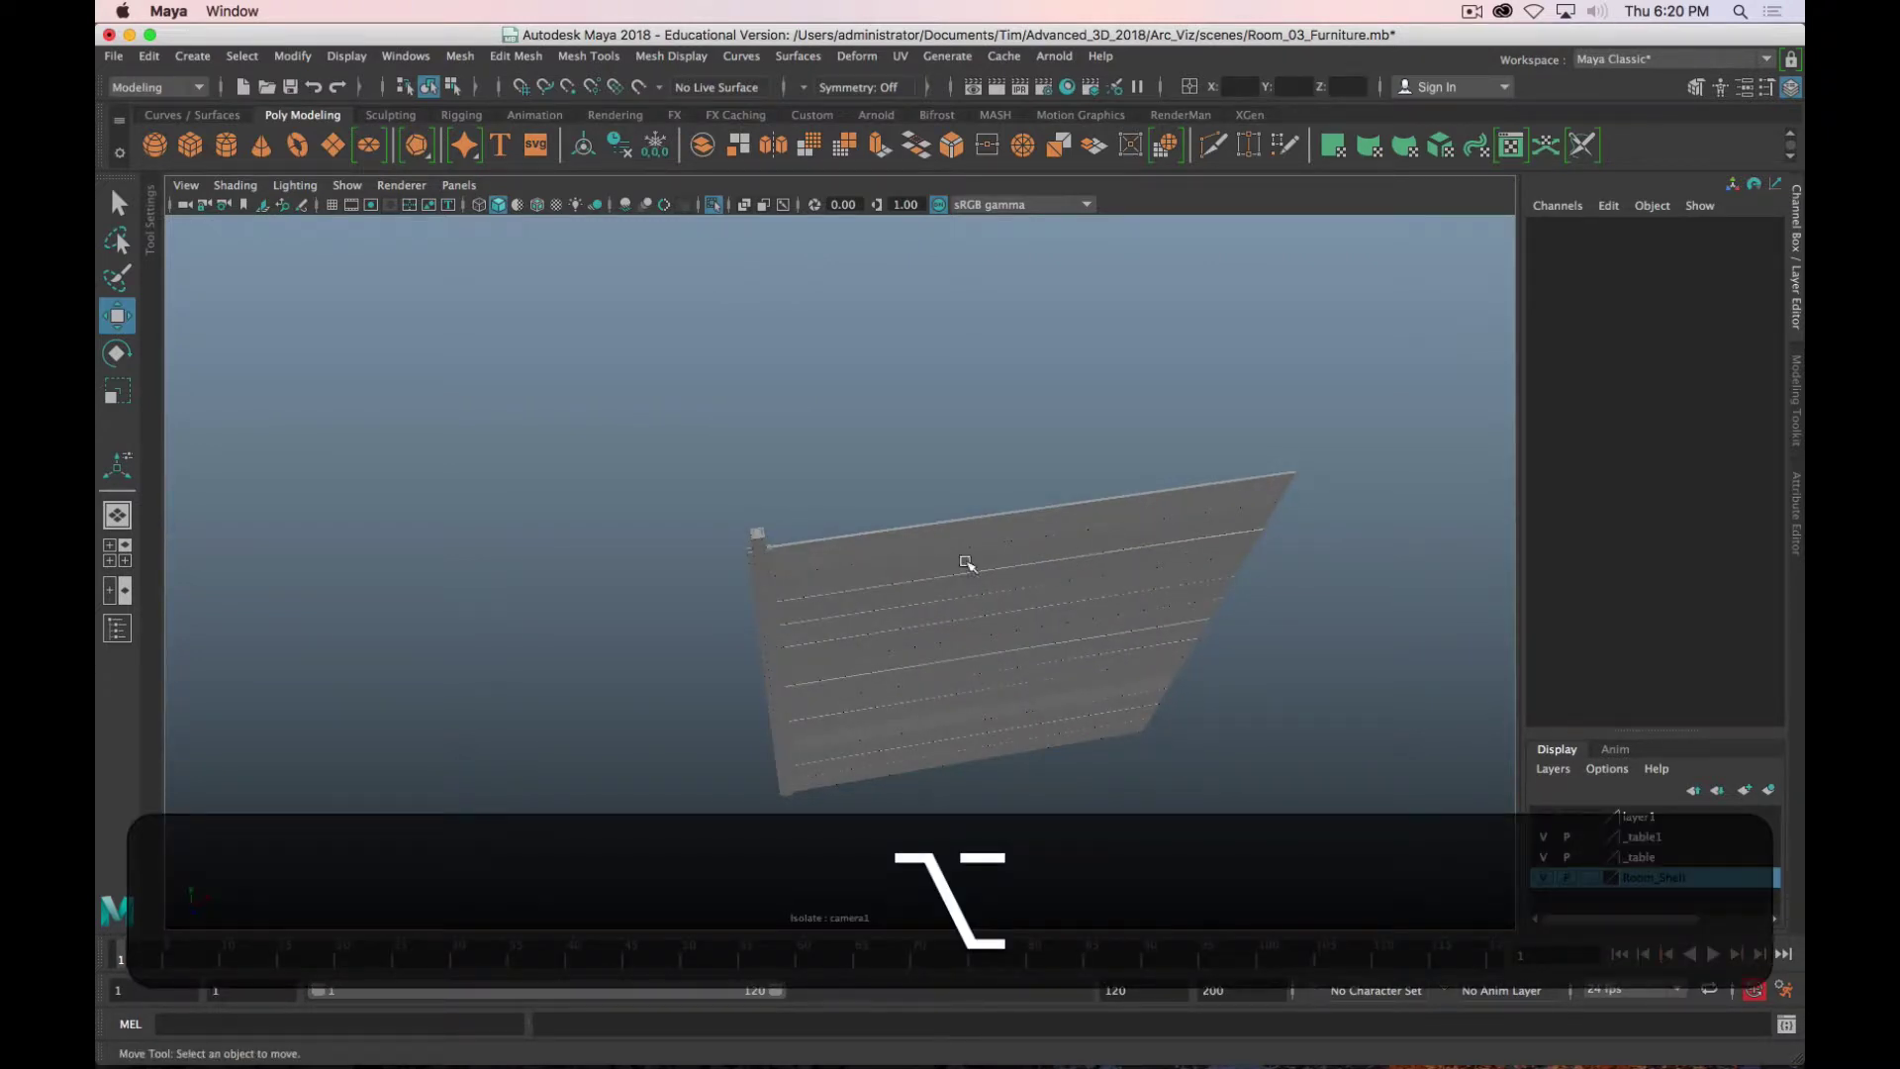
Step: Select the fence post and examine its profile, cap and the side channels that hold the boards
{"action": "left_click_drag", "start_coordinate": [880, 604], "coordinate": [911, 686], "text": "alt"}
{"action": "scroll", "coordinate": [909, 686], "scroll_direction": "down", "scroll_amount": 5}
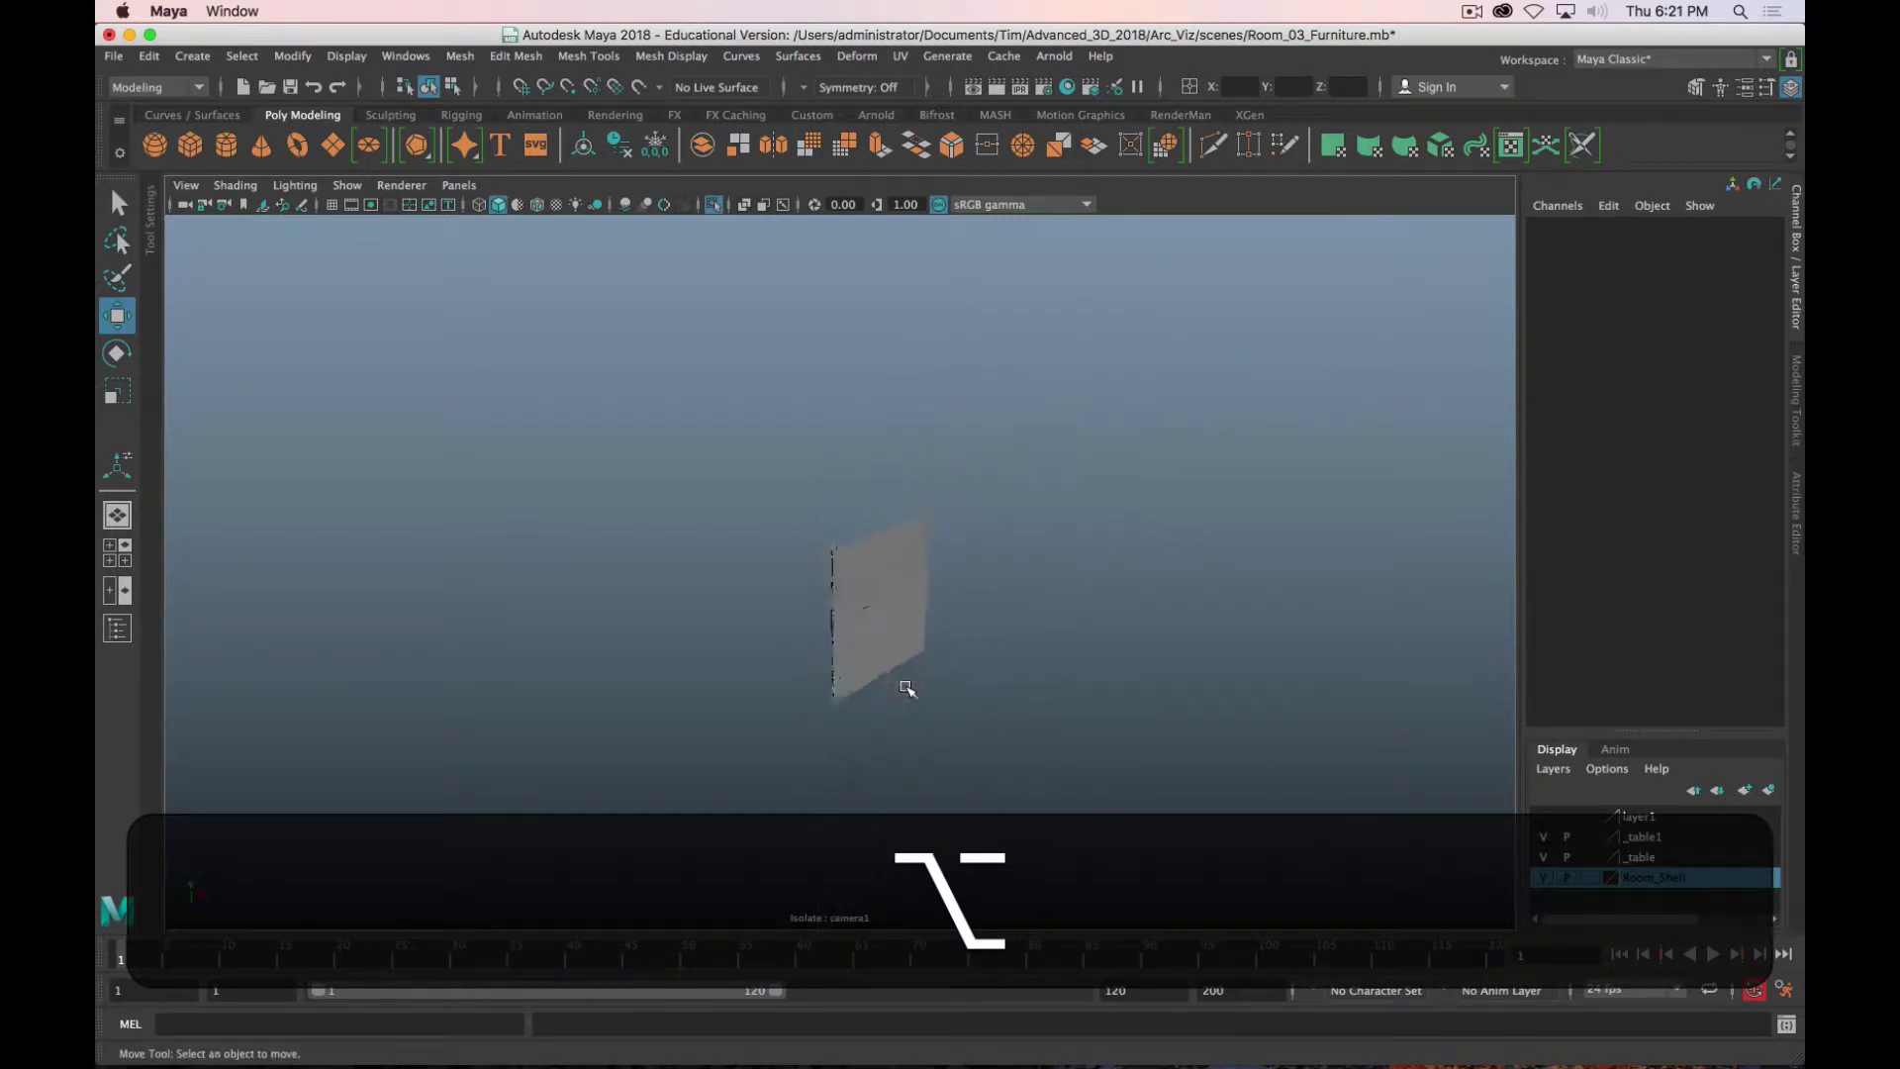
{"action": "scroll", "coordinate": [905, 683], "scroll_direction": "up", "scroll_amount": 10}
{"action": "left_click", "coordinate": [722, 388]}
{"action": "left_click_drag", "start_coordinate": [900, 427], "coordinate": [807, 584], "text": "alt"}
{"action": "key", "text": "f"}
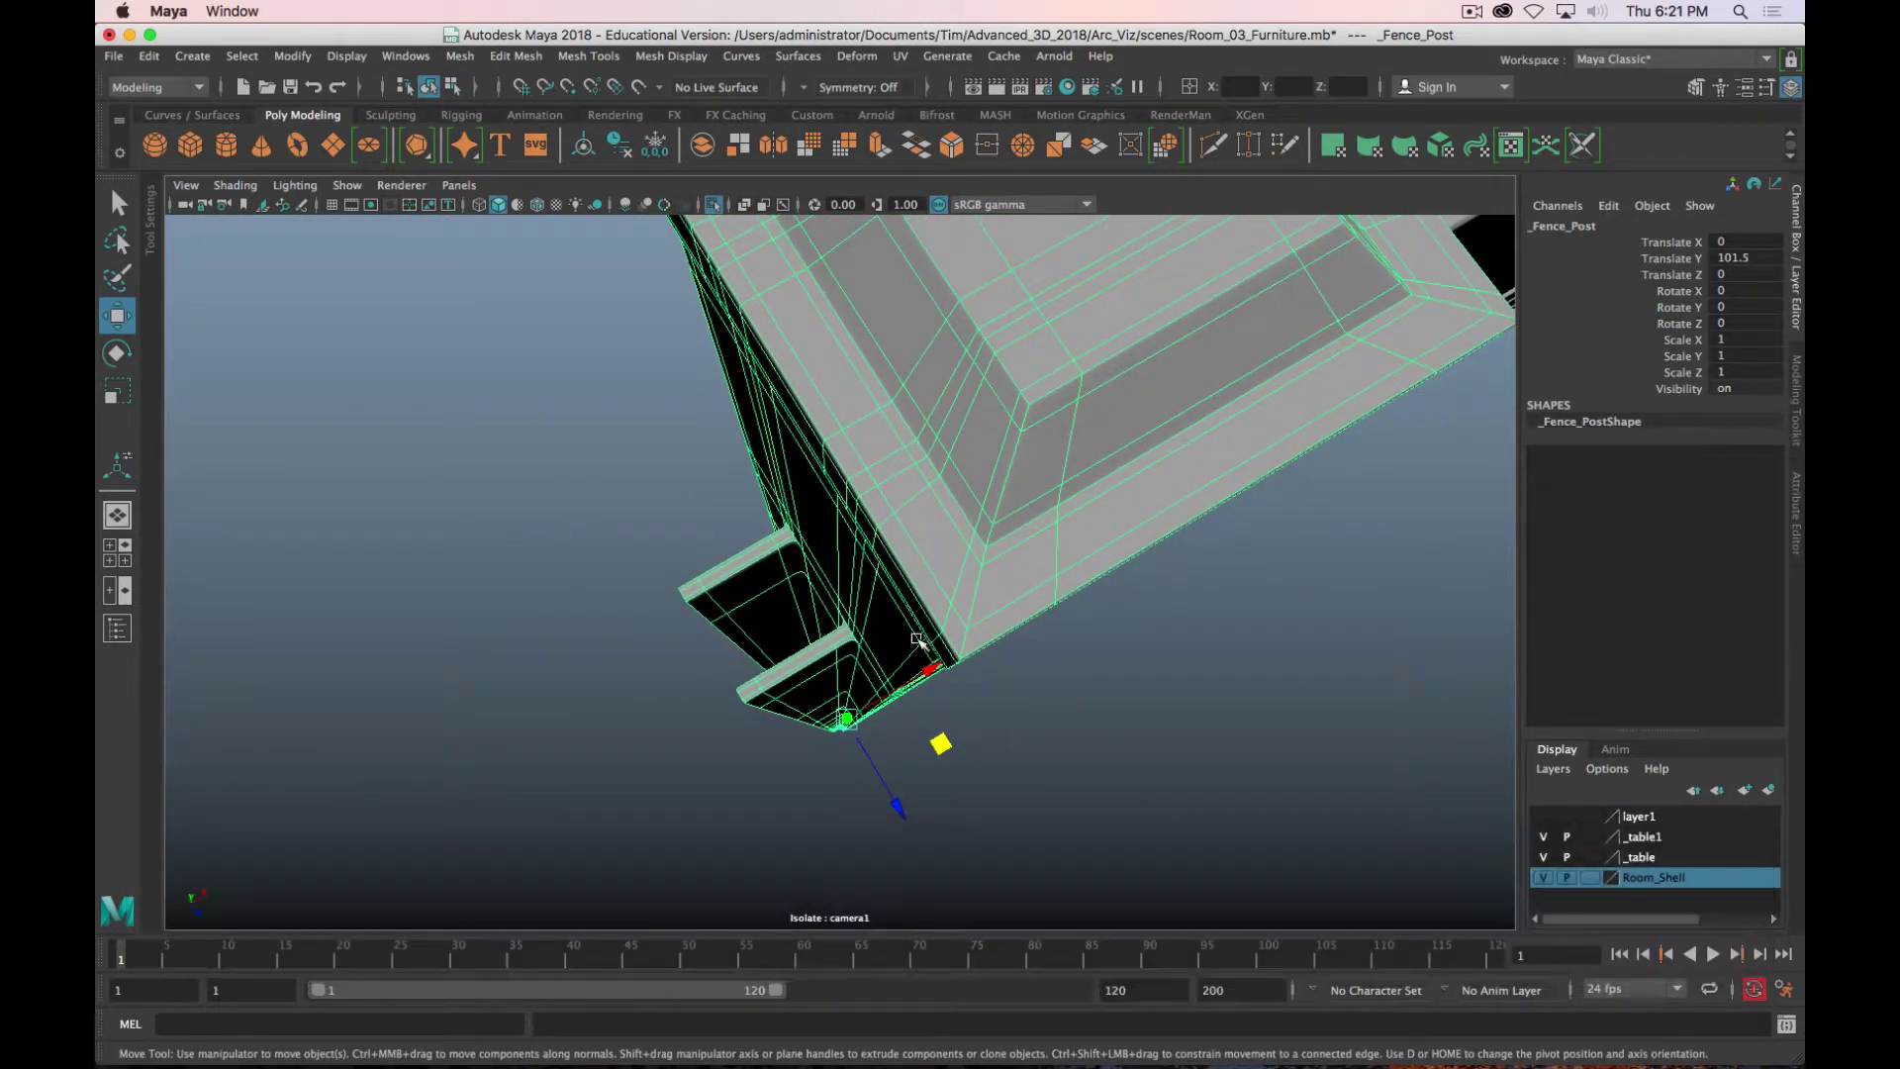
{"action": "left_click_drag", "start_coordinate": [1039, 586], "coordinate": [962, 574], "text": "alt"}
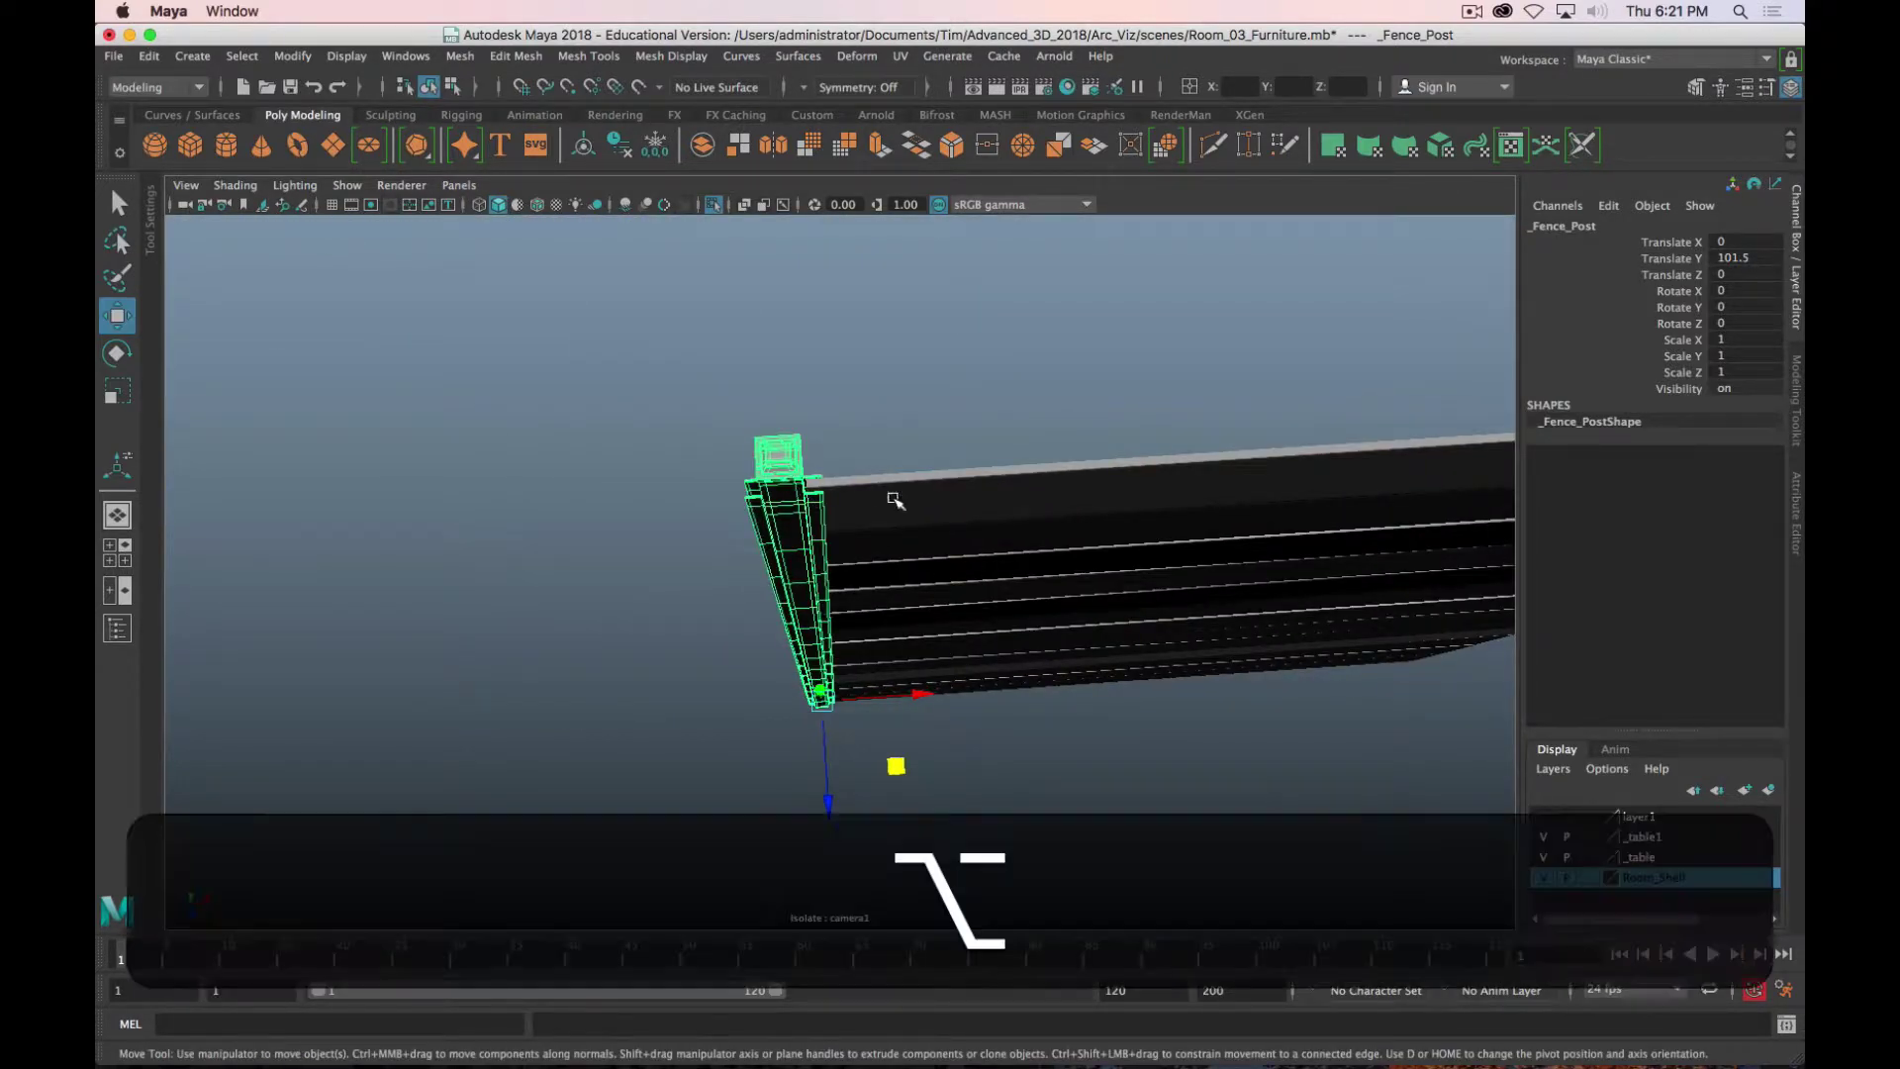
{"action": "left_click_drag", "start_coordinate": [893, 497], "coordinate": [937, 488], "text": "alt"}
{"action": "middle_click_drag", "start_coordinate": [937, 487], "coordinate": [891, 631], "text": "alt"}
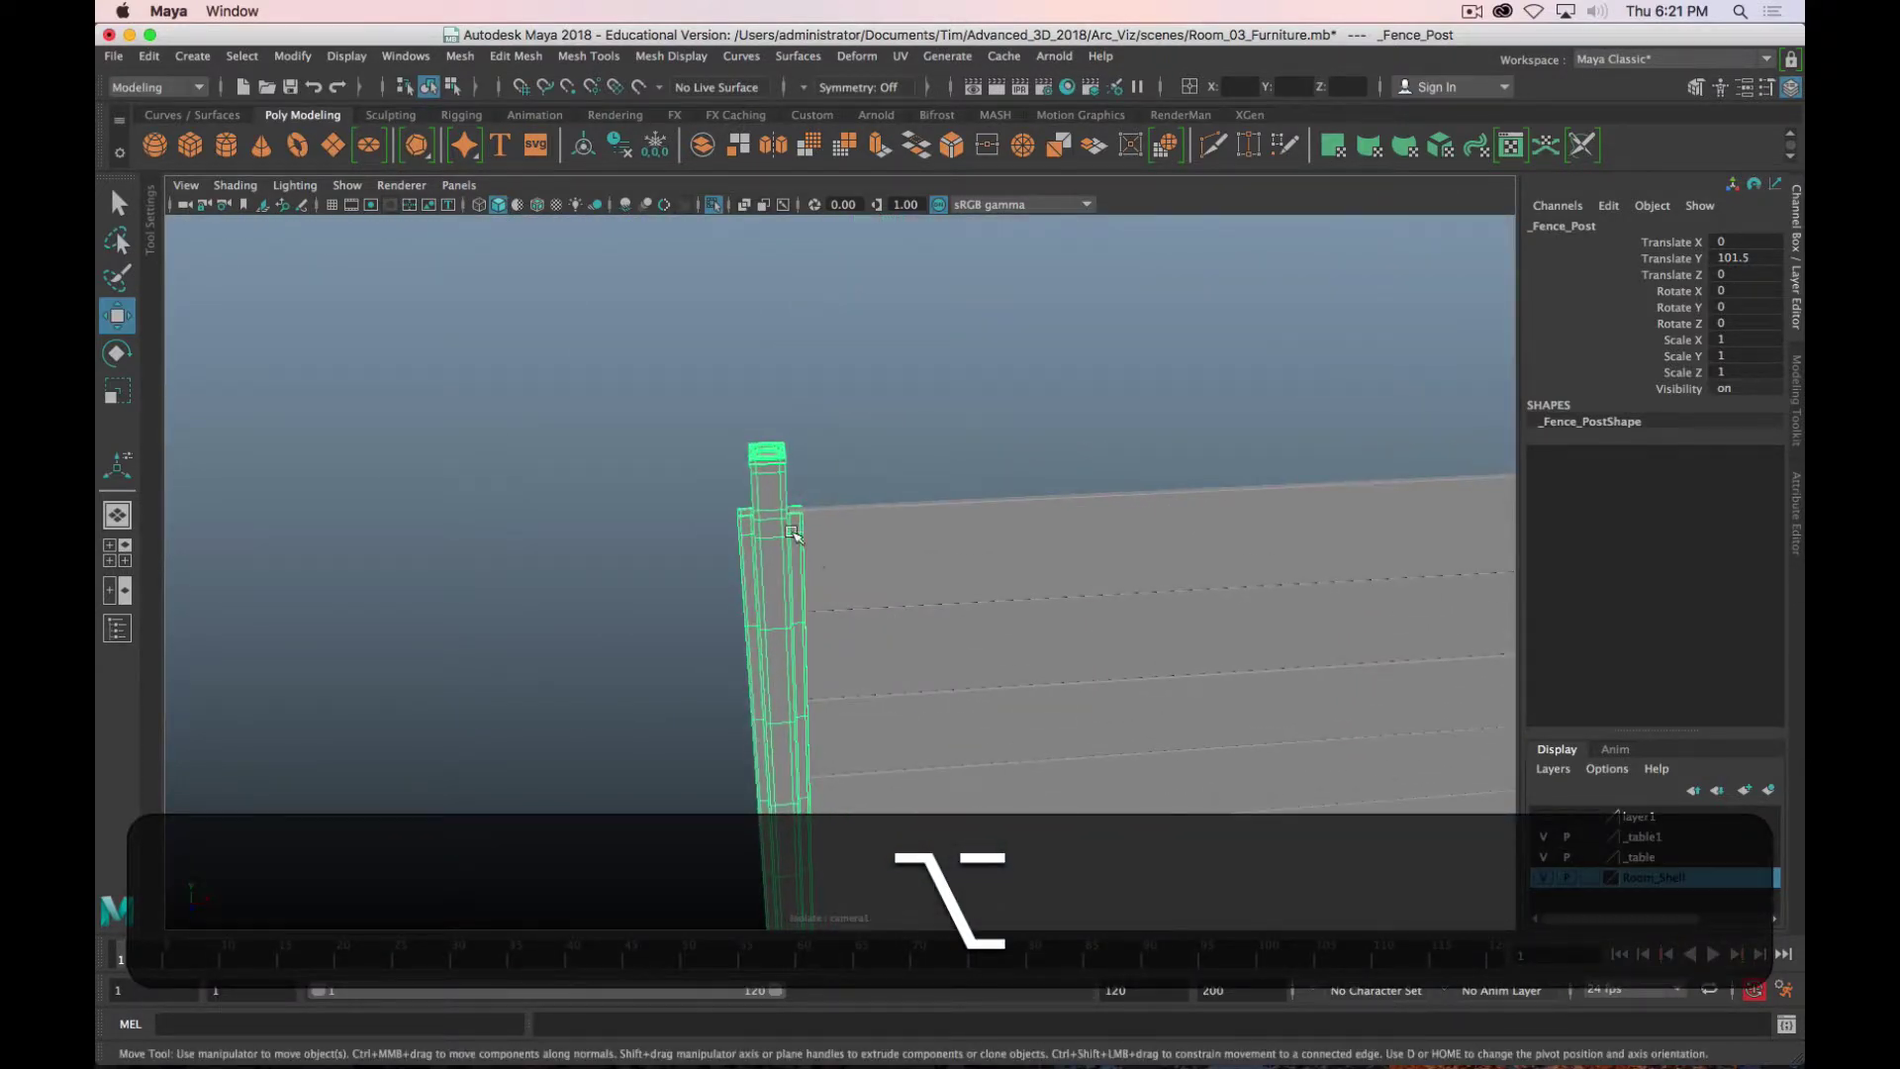
{"action": "scroll", "coordinate": [785, 526], "scroll_direction": "up", "scroll_amount": 4, "text": "alt"}
Step: Switch to Firefox, search the web for "wood fence" and view the Lowe's Slipfence product photo as reference for the post-and-board design
{"action": "key", "text": "super+Tab"}
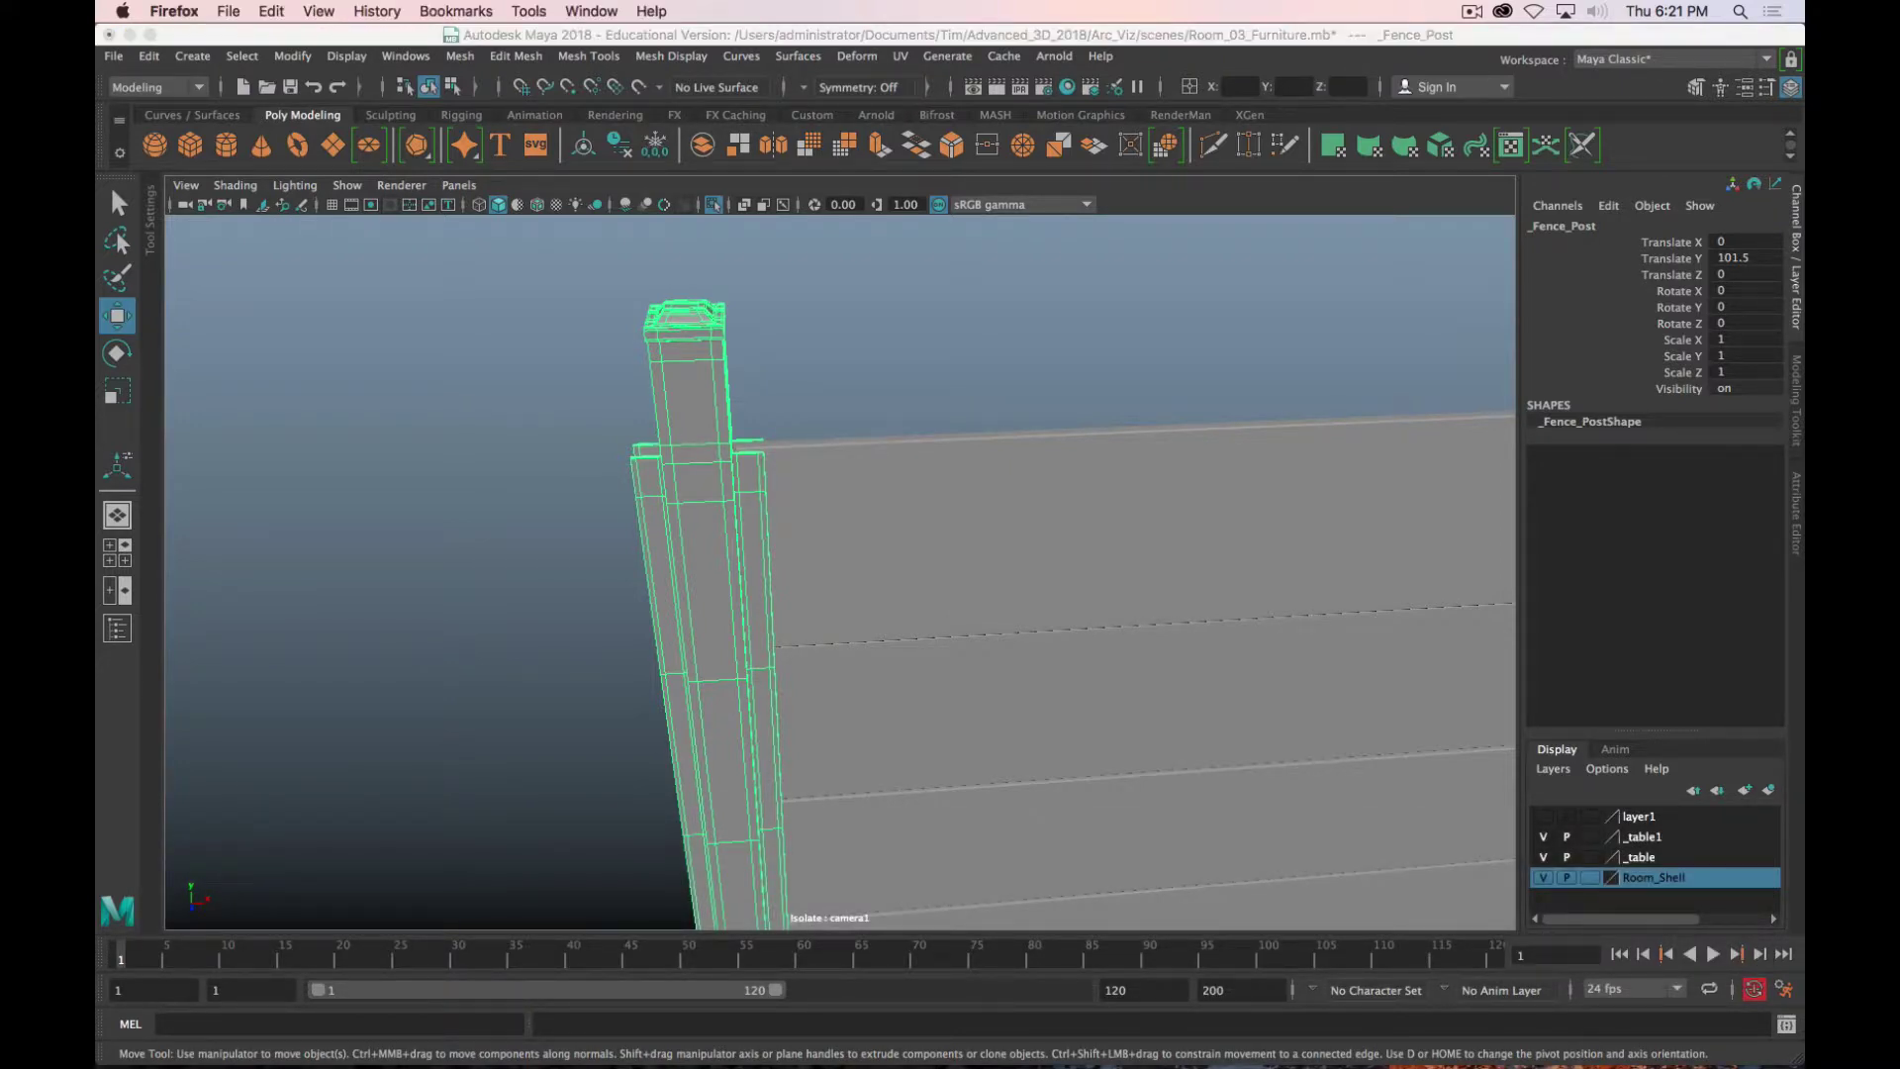
{"action": "key", "text": "o"}
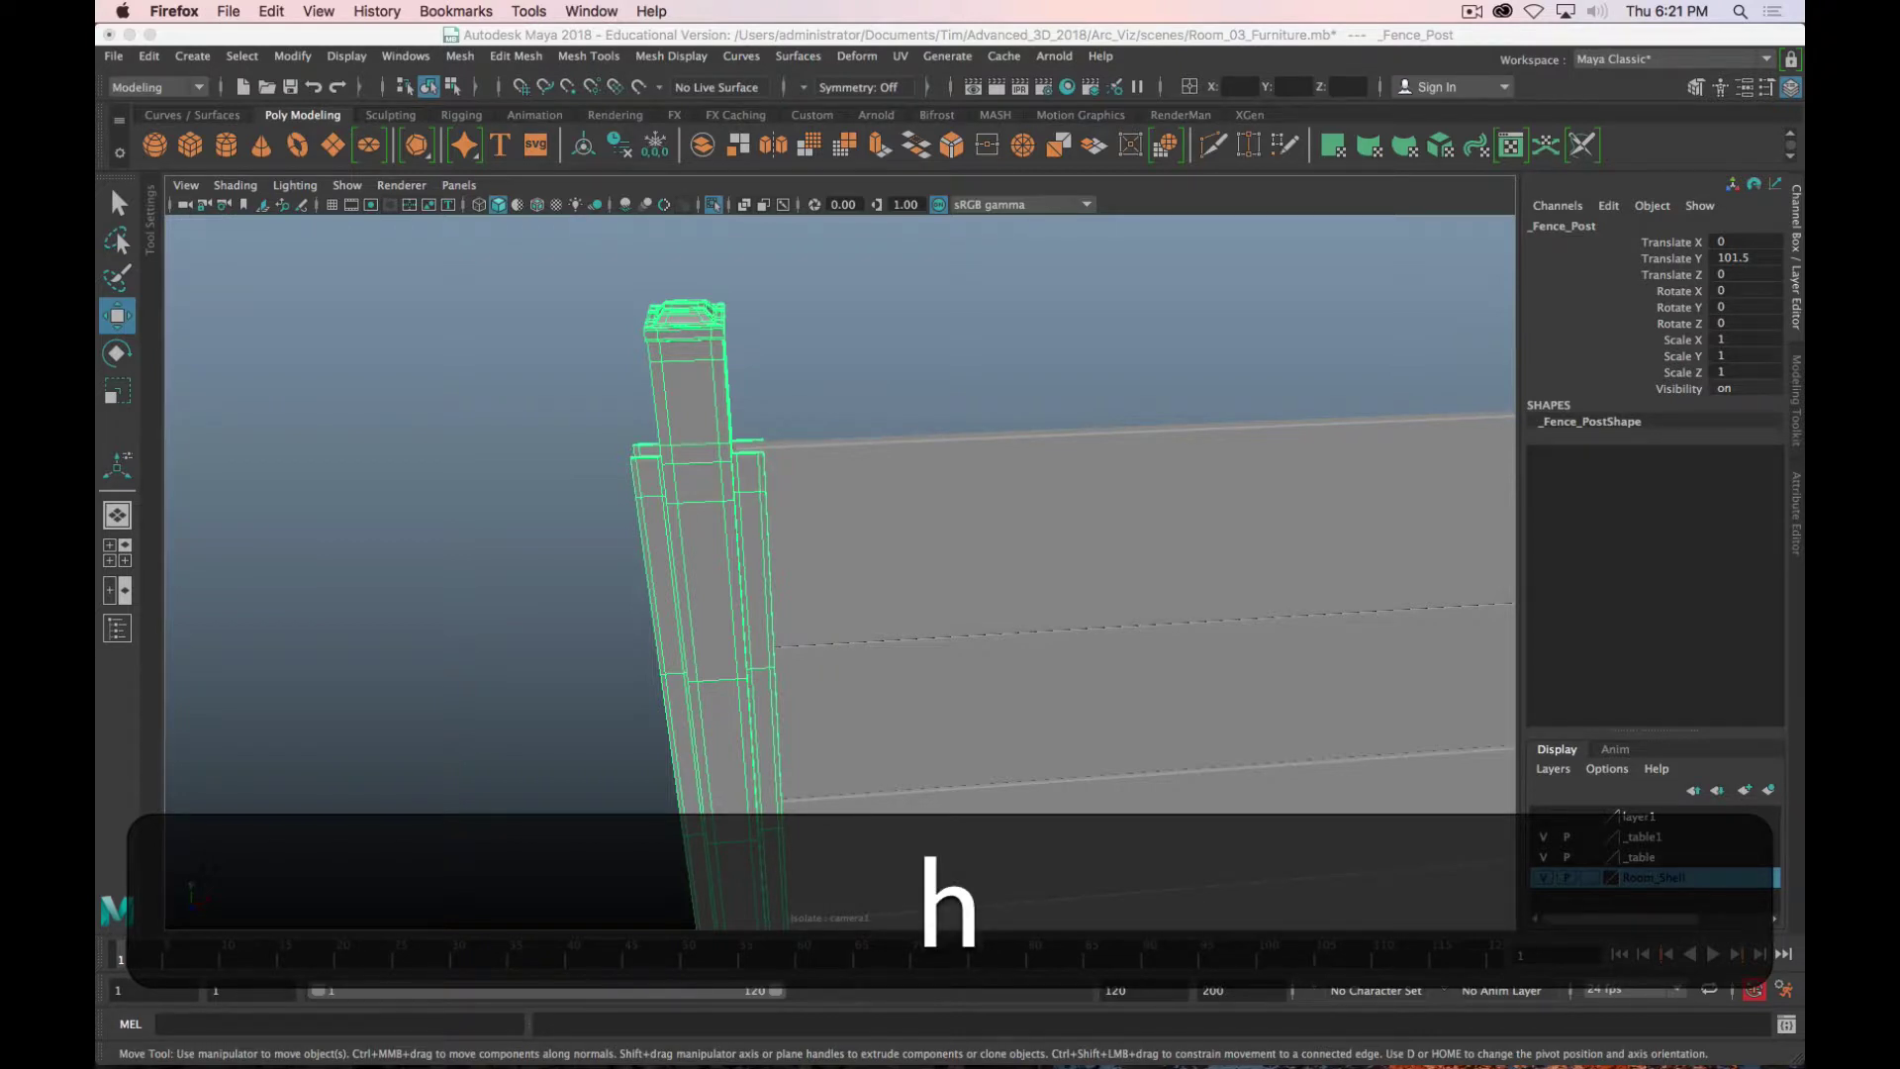
{"action": "key", "text": "BackSpace"}
{"action": "key", "text": "e"}
{"action": "key", "text": "Return"}
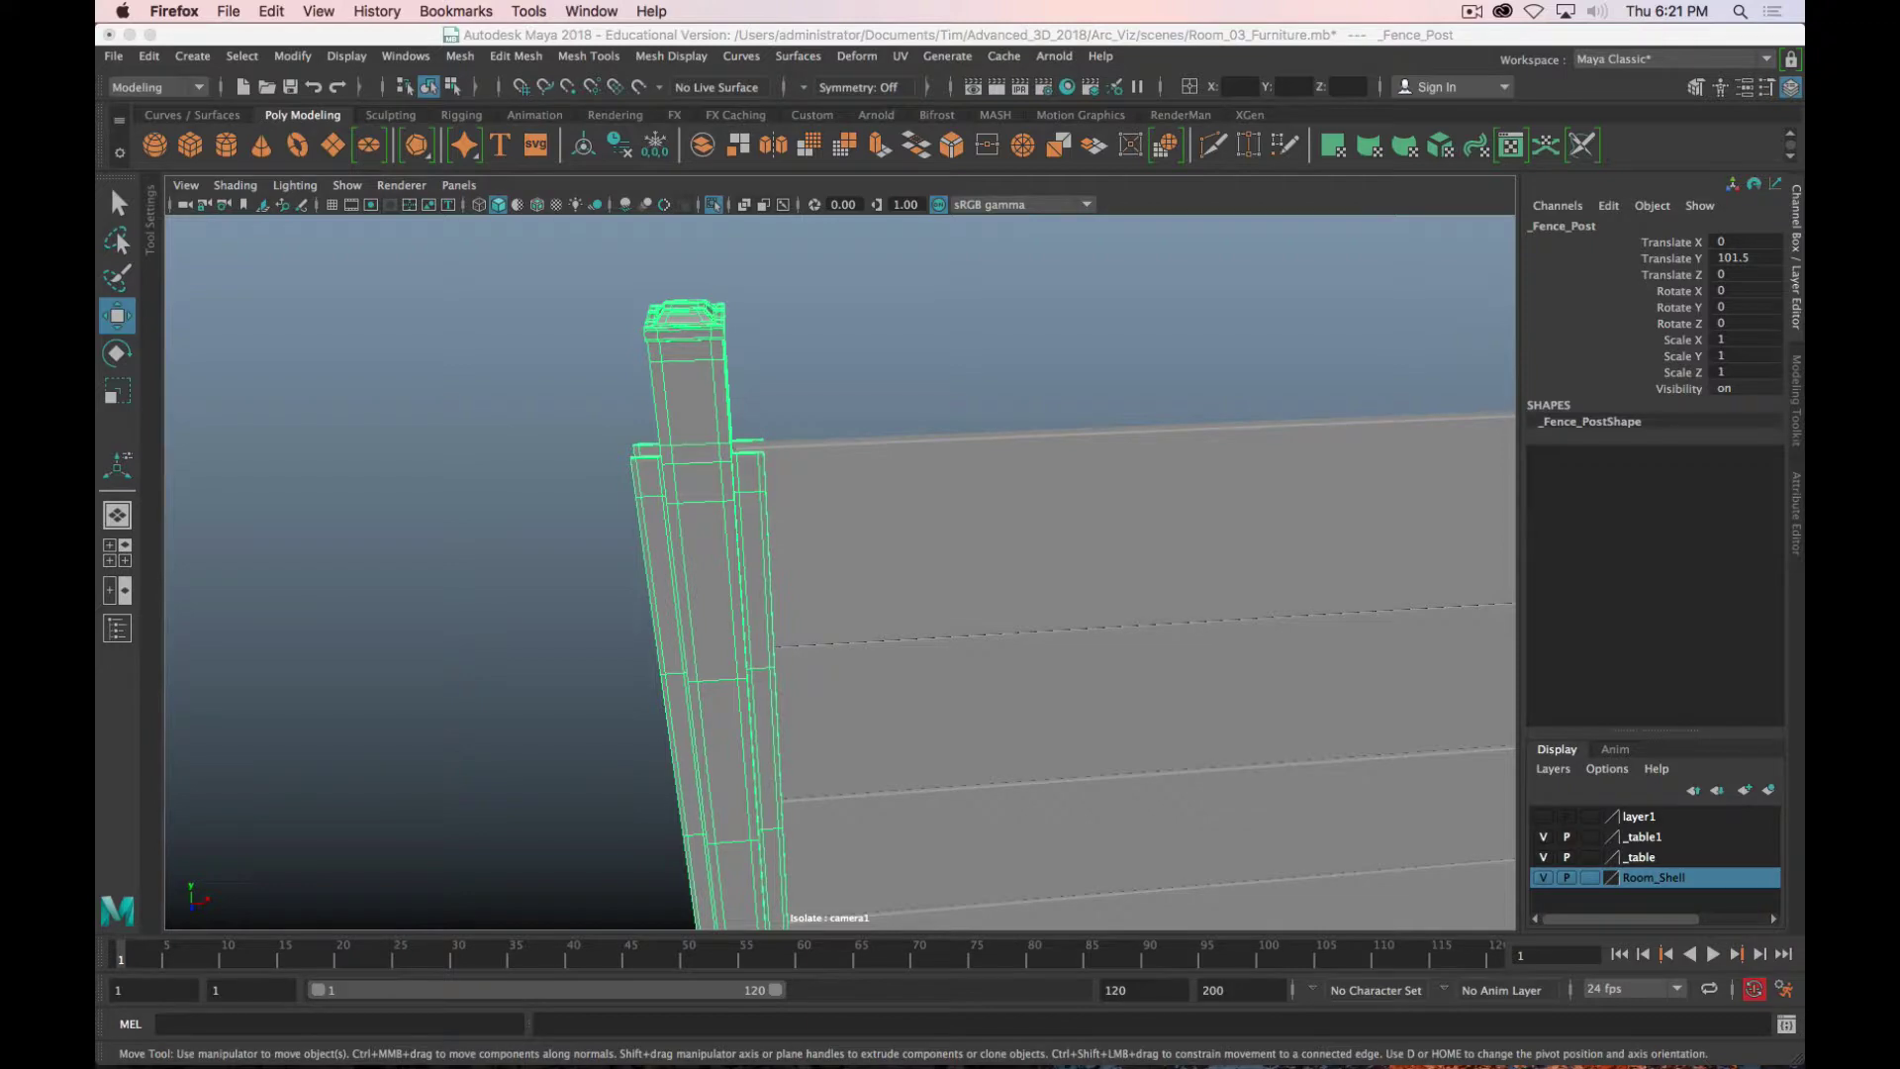
{"action": "left_click_drag", "start_coordinate": [95, 80], "coordinate": [1557, 64]}
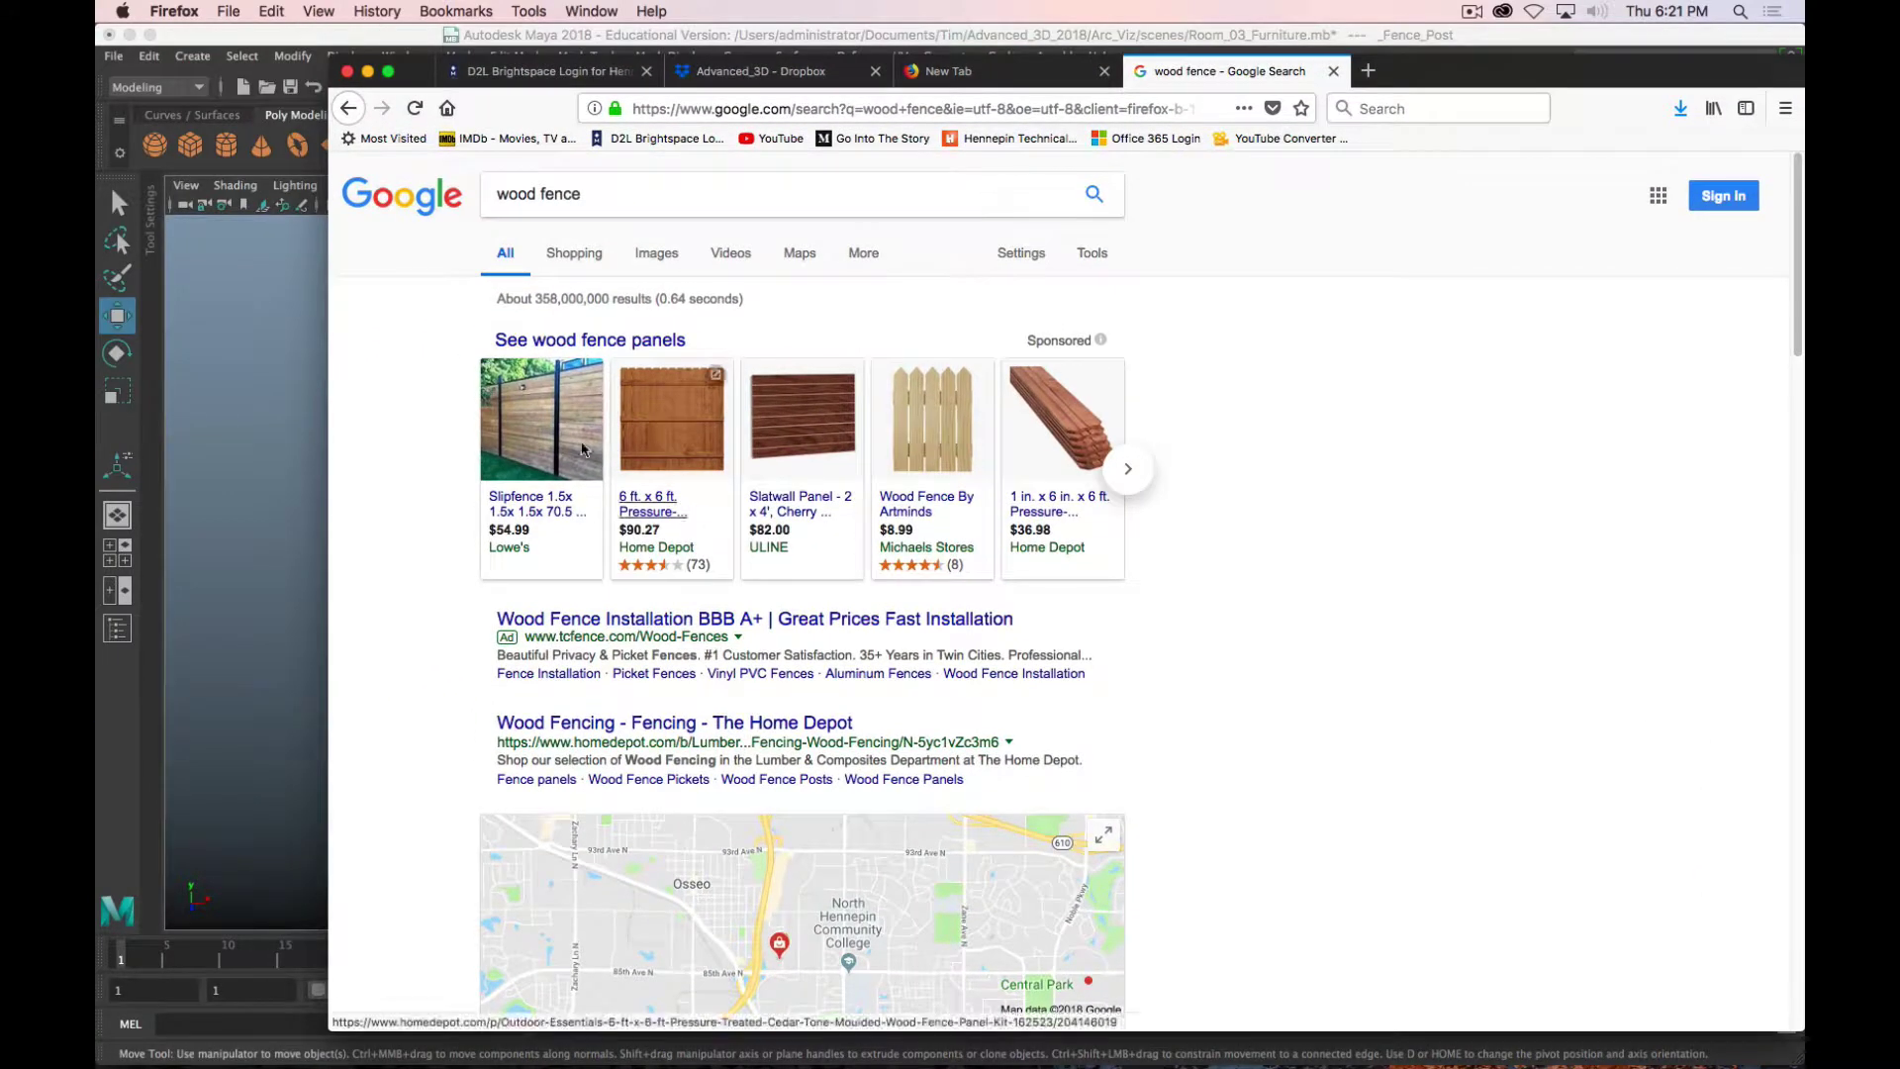
{"action": "left_click", "coordinate": [539, 436]}
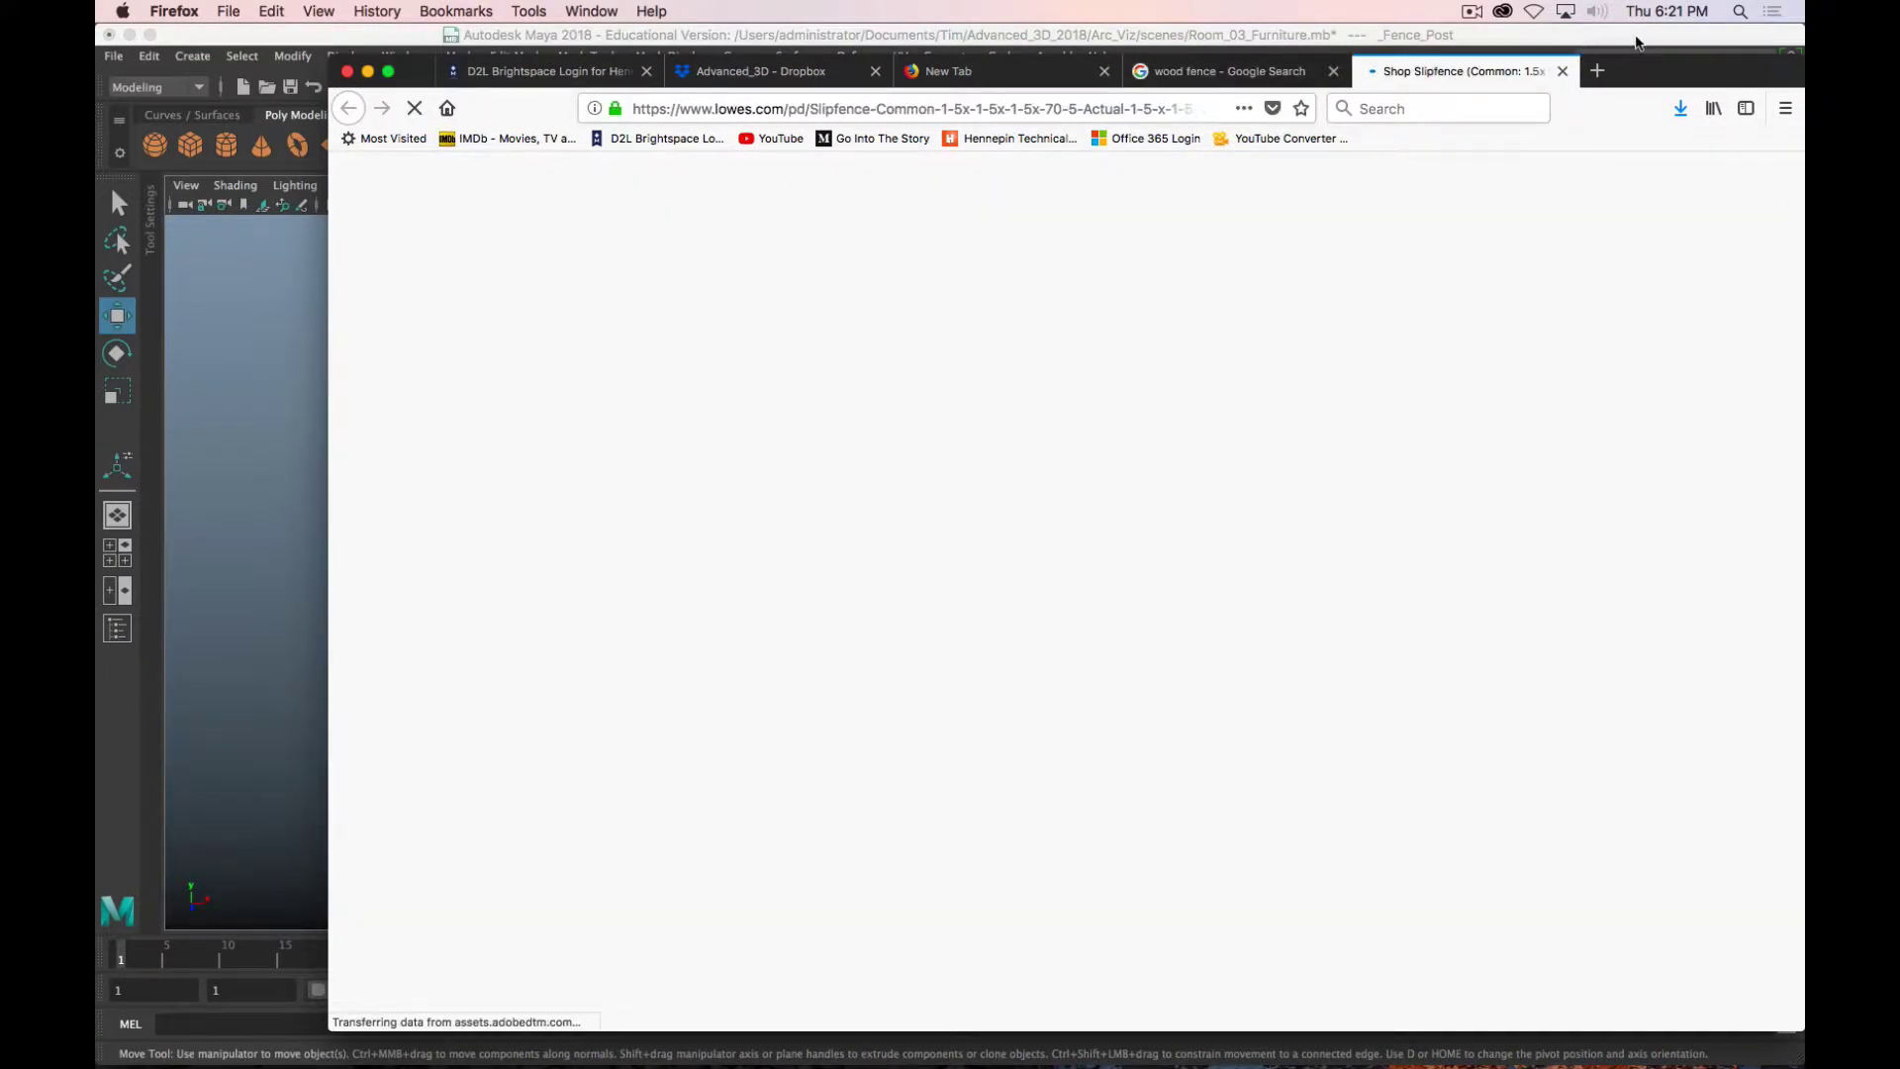
{"action": "left_click_drag", "start_coordinate": [1664, 62], "coordinate": [1620, 17]}
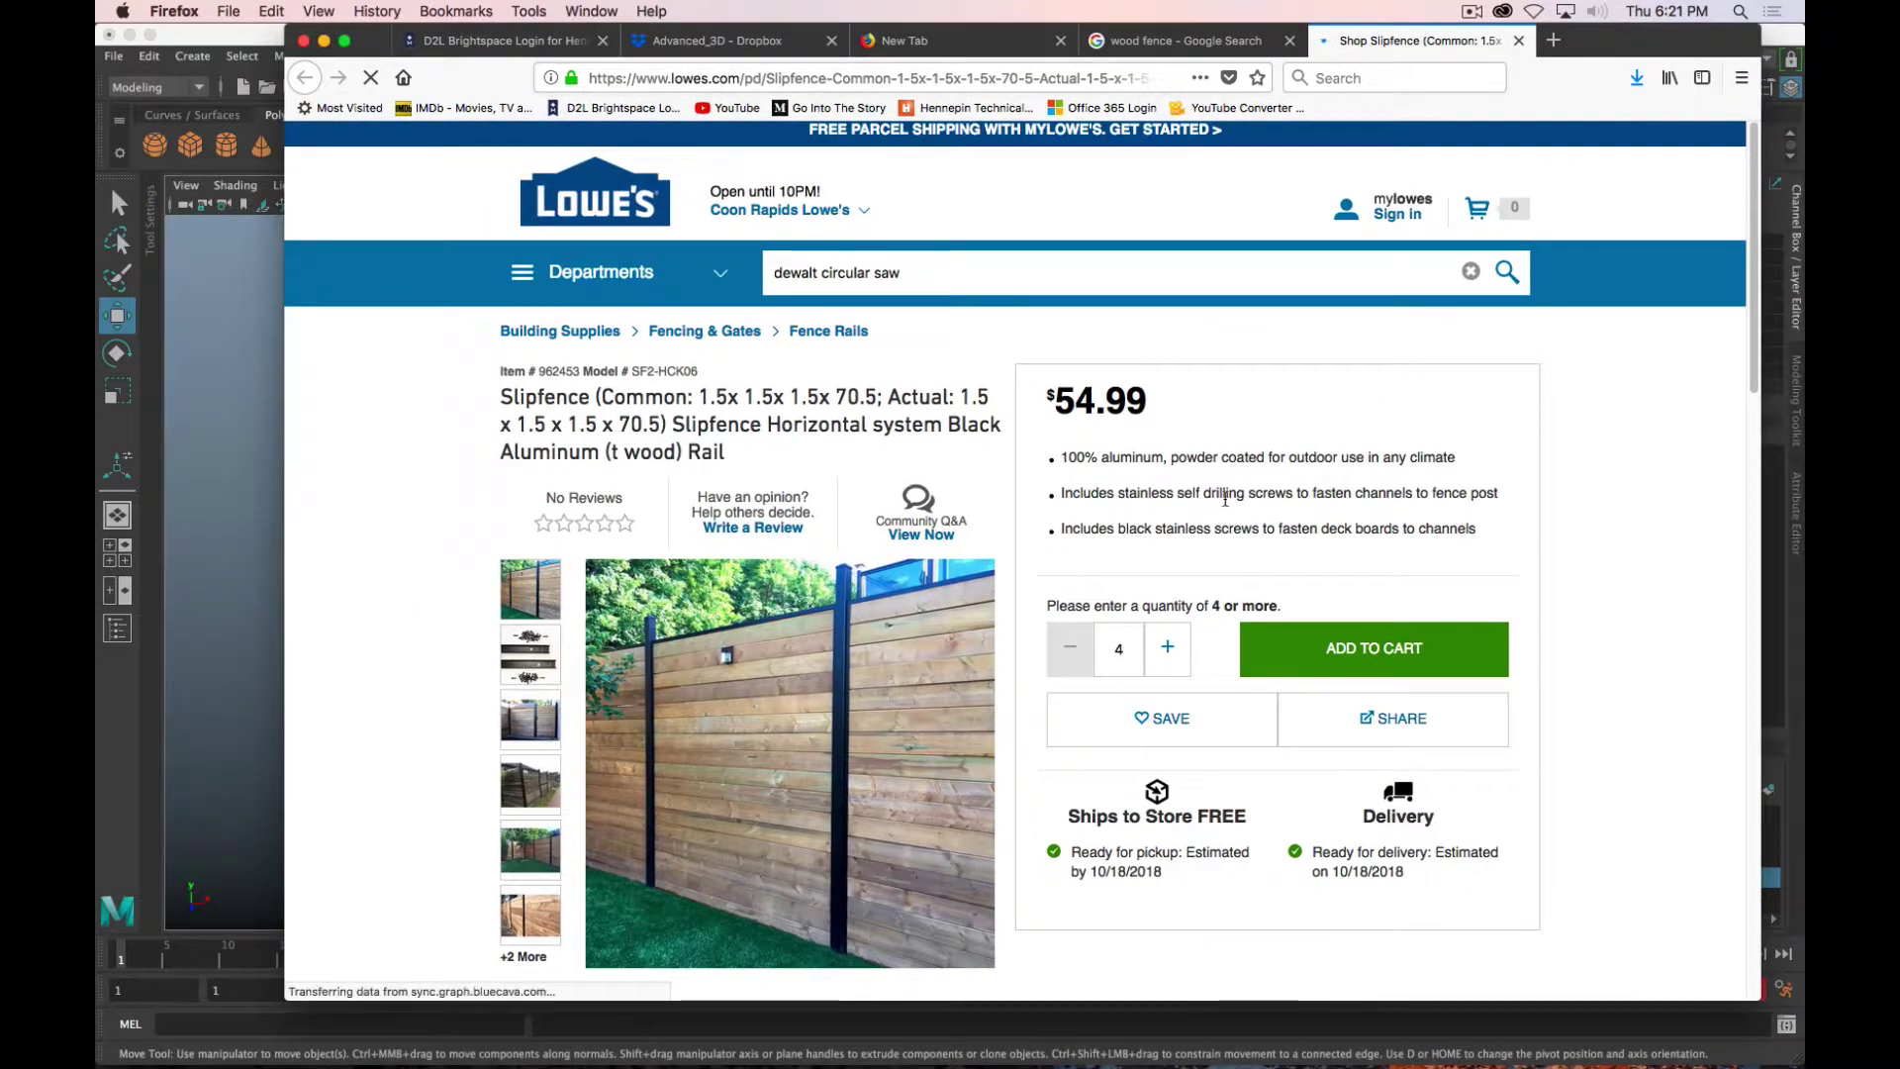
{"action": "scroll", "coordinate": [479, 690], "scroll_direction": "down", "scroll_amount": 4}
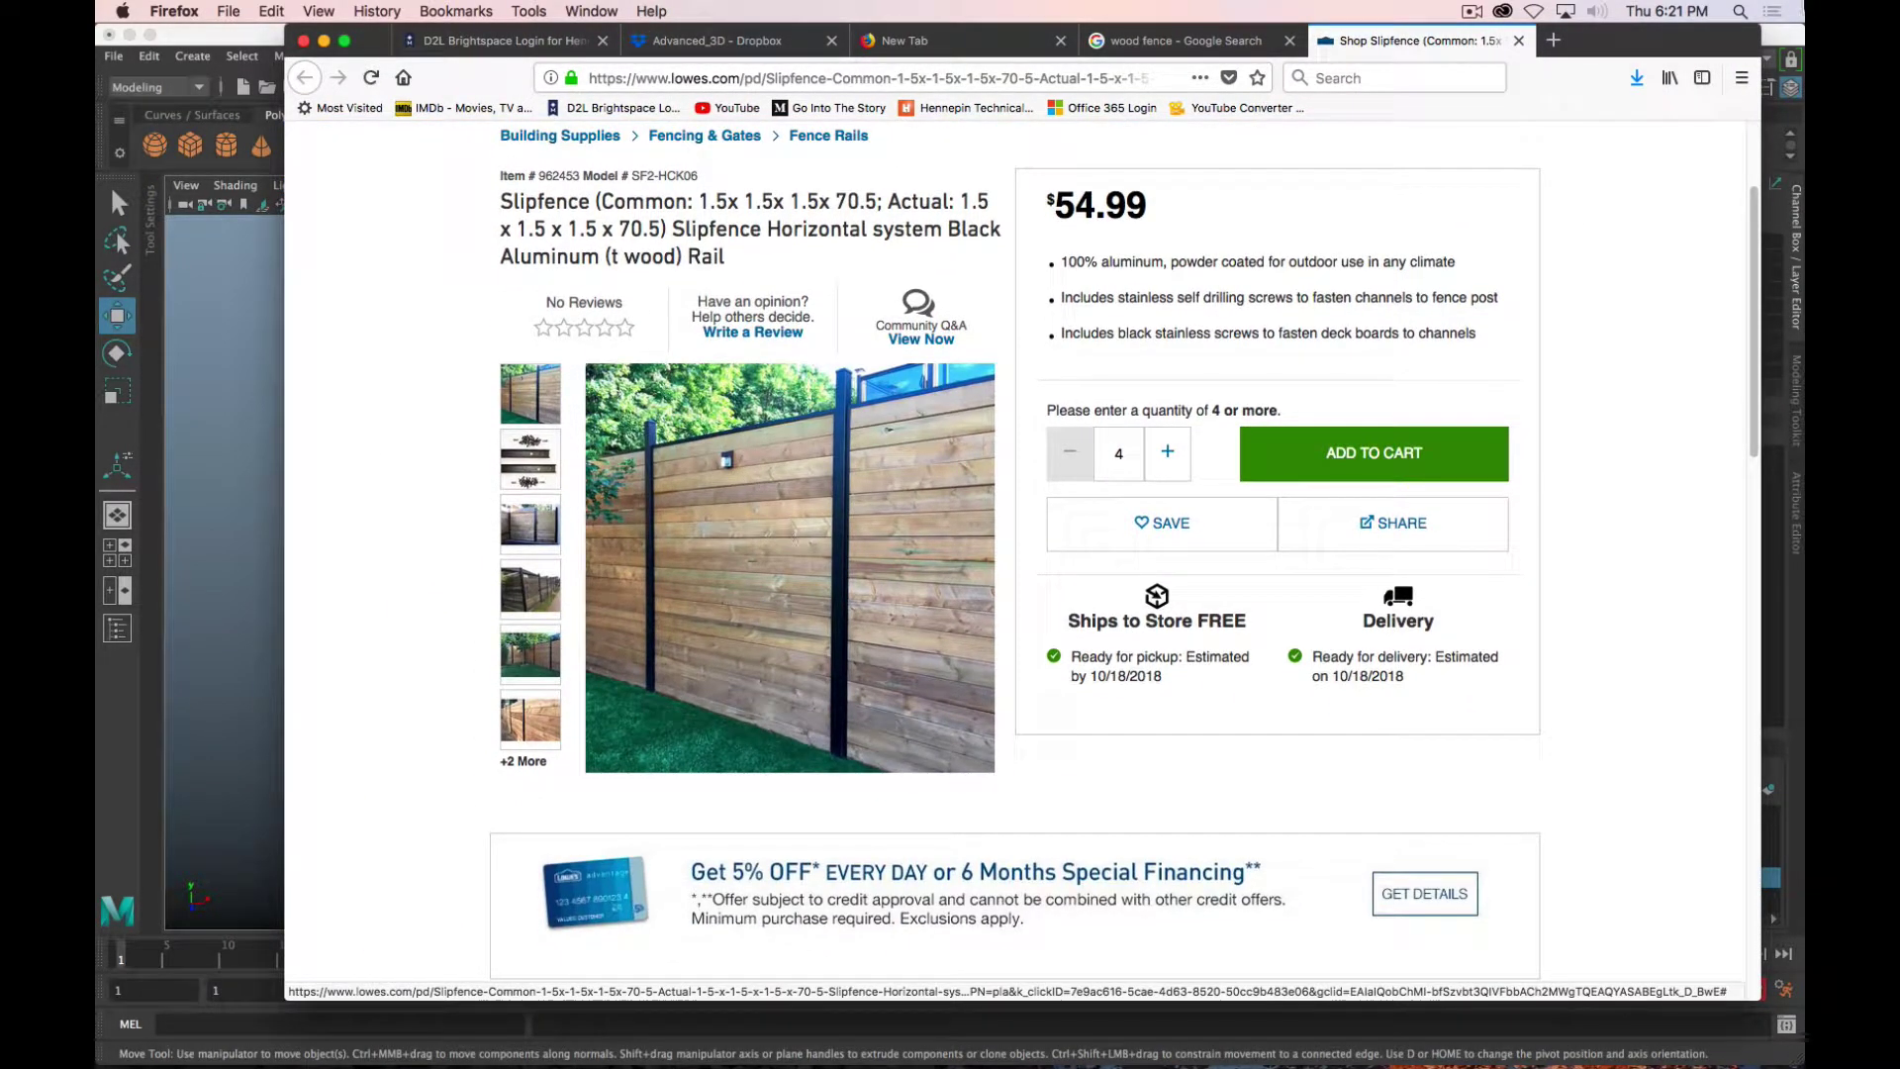
{"action": "double_click", "coordinate": [1634, 47]}
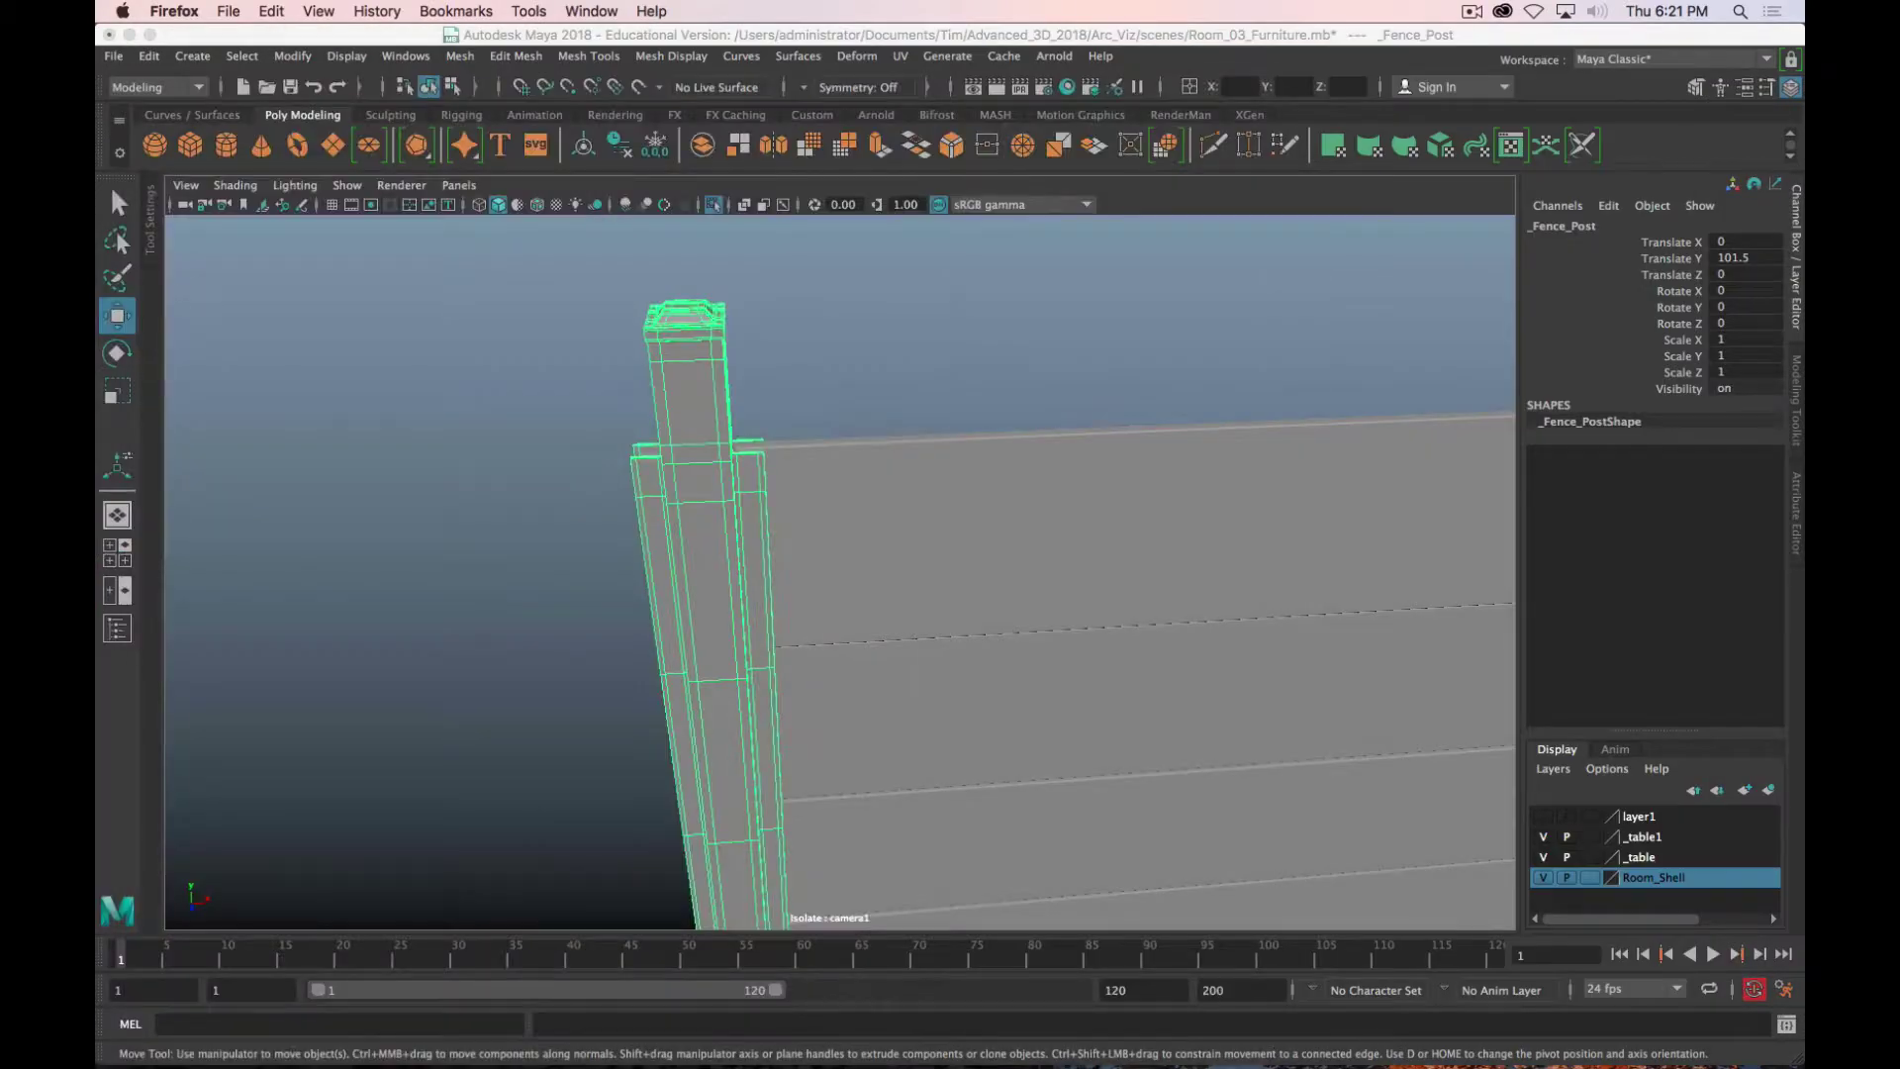
Step: Return to Maya, select the whole fence section group again and turn off isolation to show the full scene
{"action": "scroll", "coordinate": [1247, 653], "scroll_direction": "down", "scroll_amount": 5}
{"action": "left_click_drag", "start_coordinate": [1264, 526], "coordinate": [1092, 683], "text": "alt"}
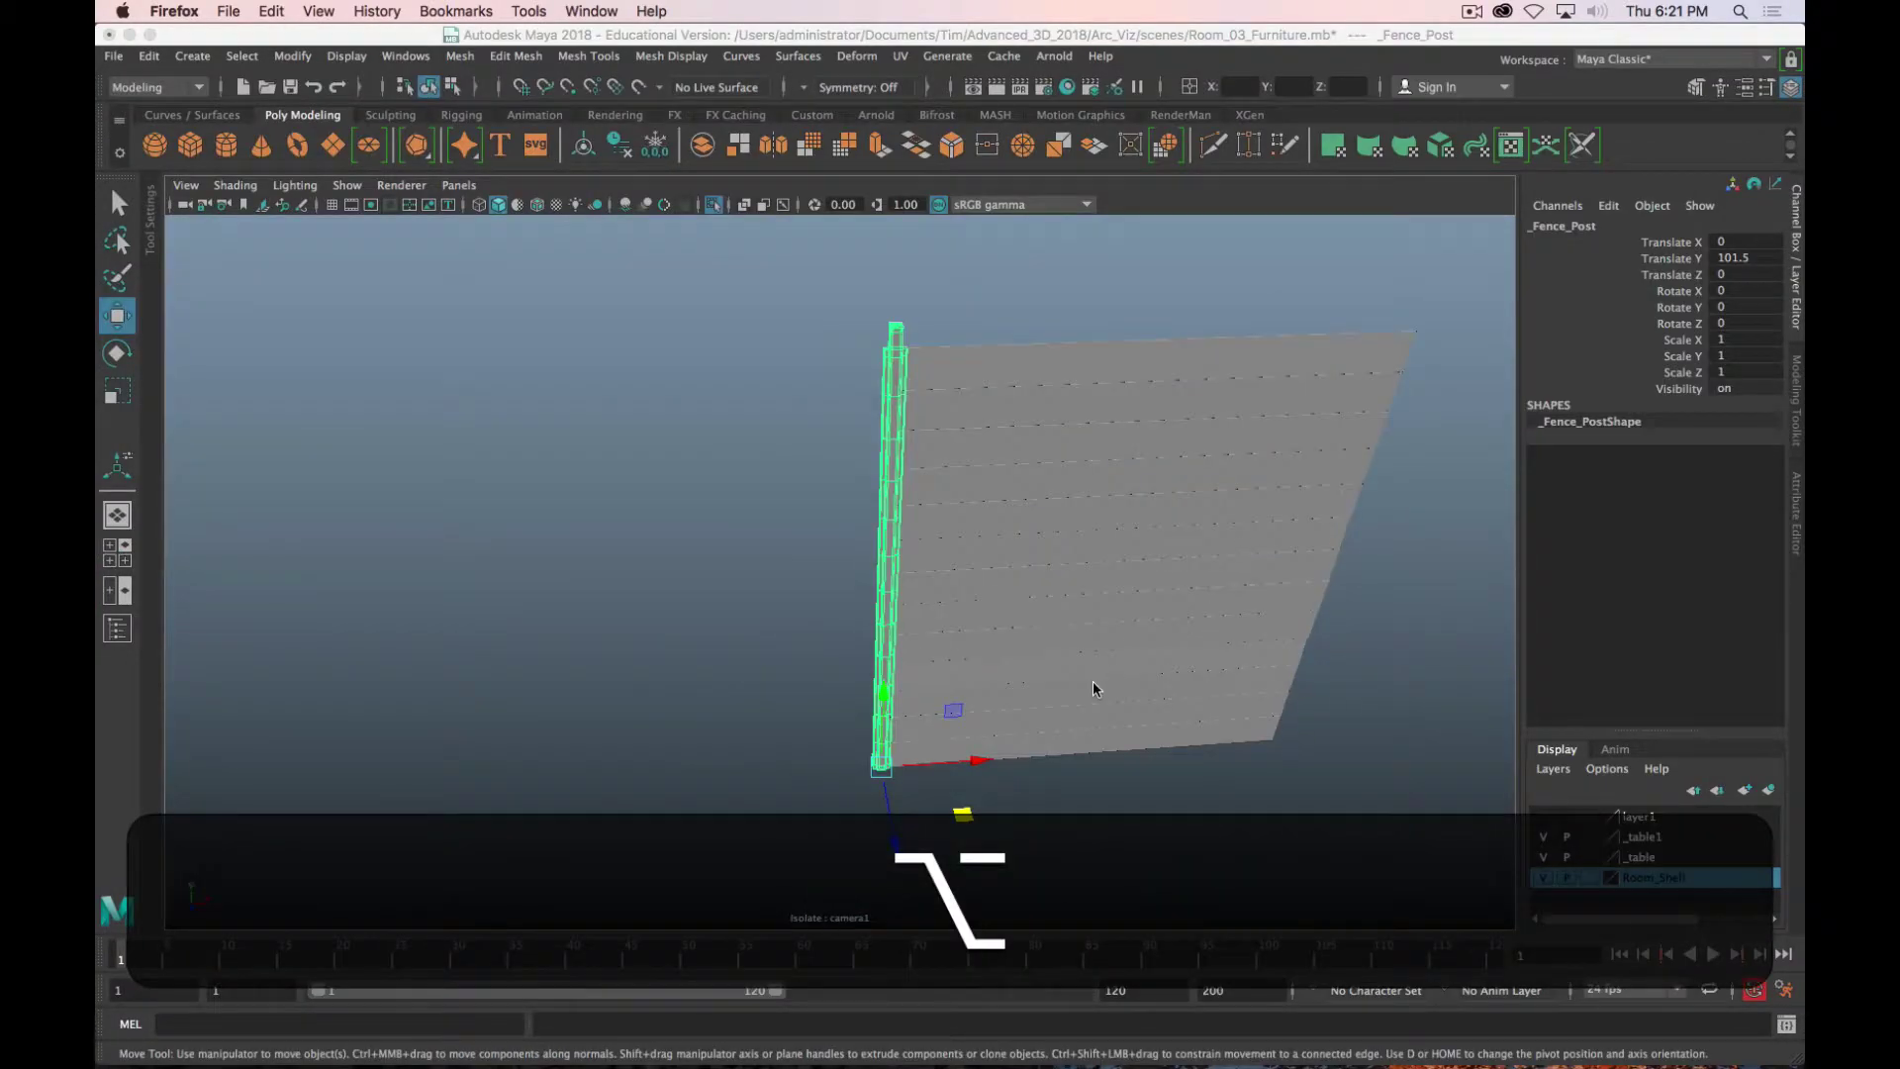
{"action": "key", "text": "alt+super+z"}
{"action": "key", "text": "super+z"}
{"action": "left_click", "coordinate": [589, 484]}
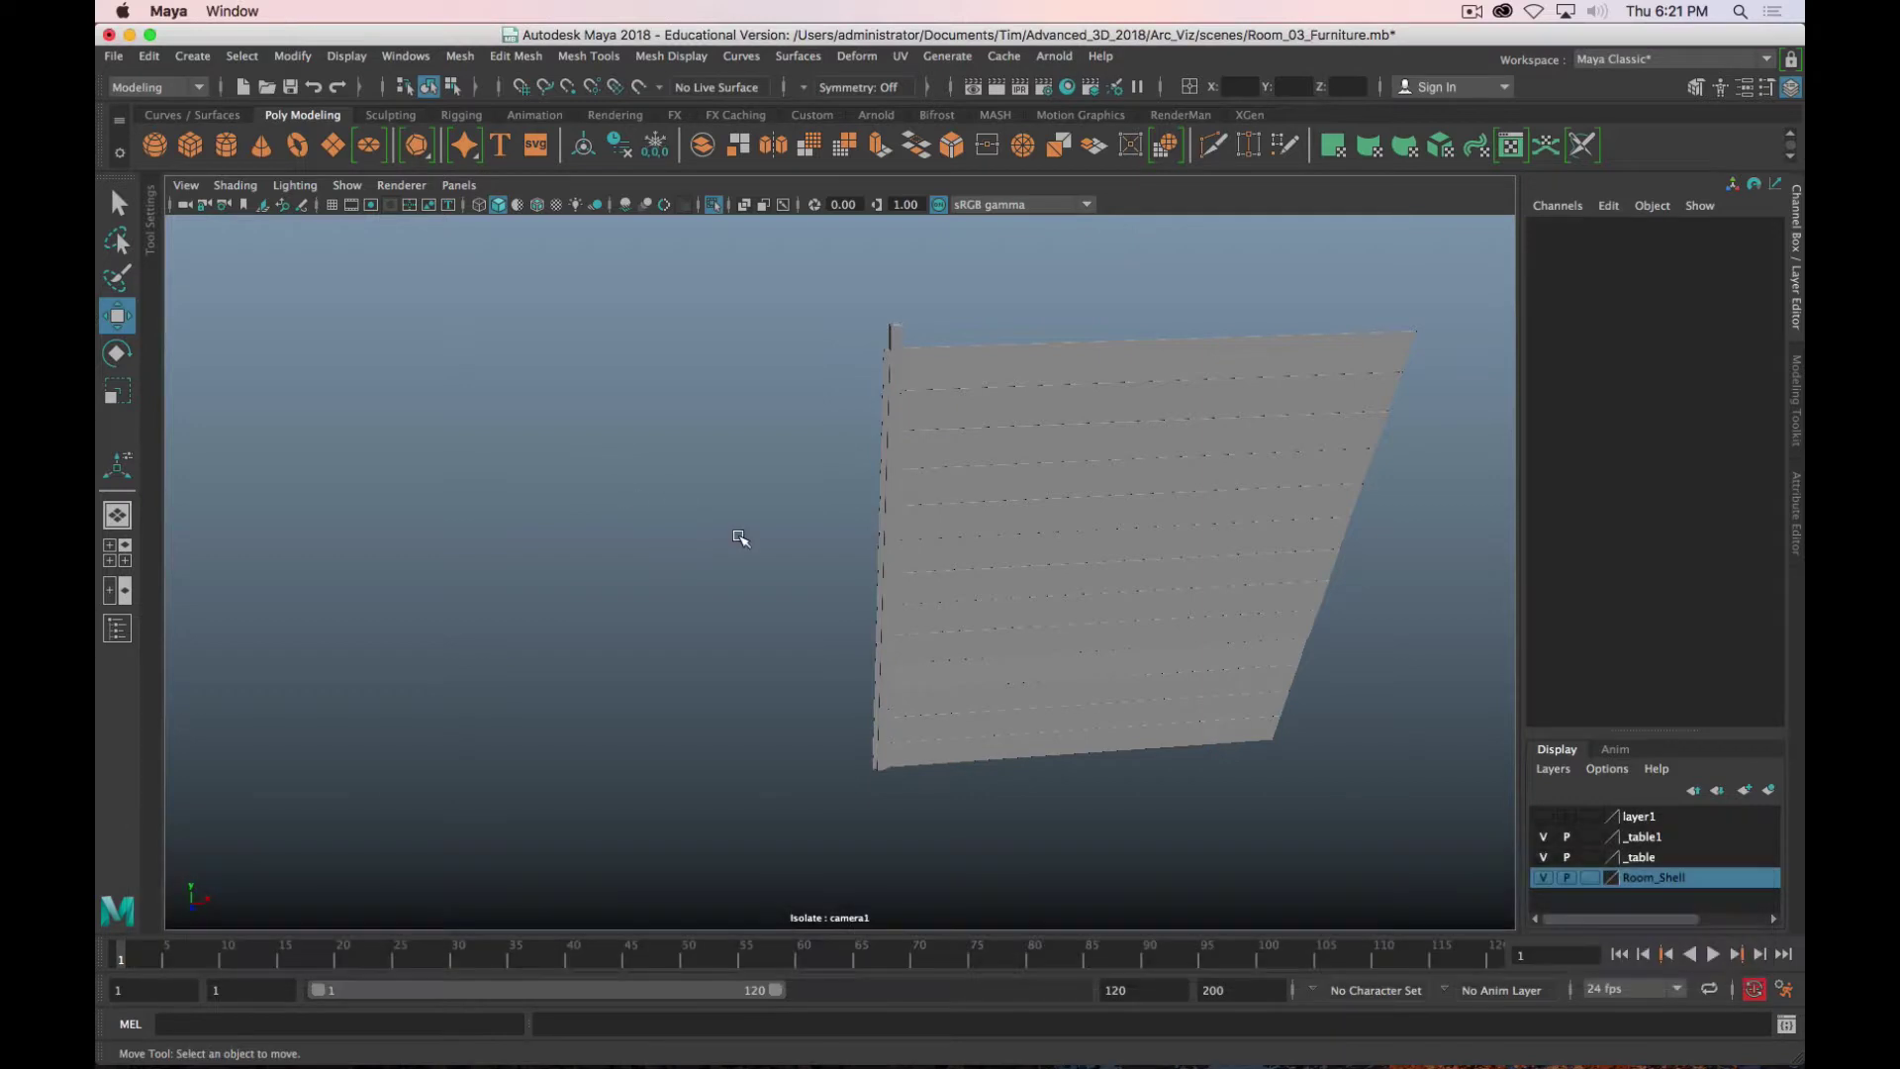
{"action": "key", "text": "backslash"}
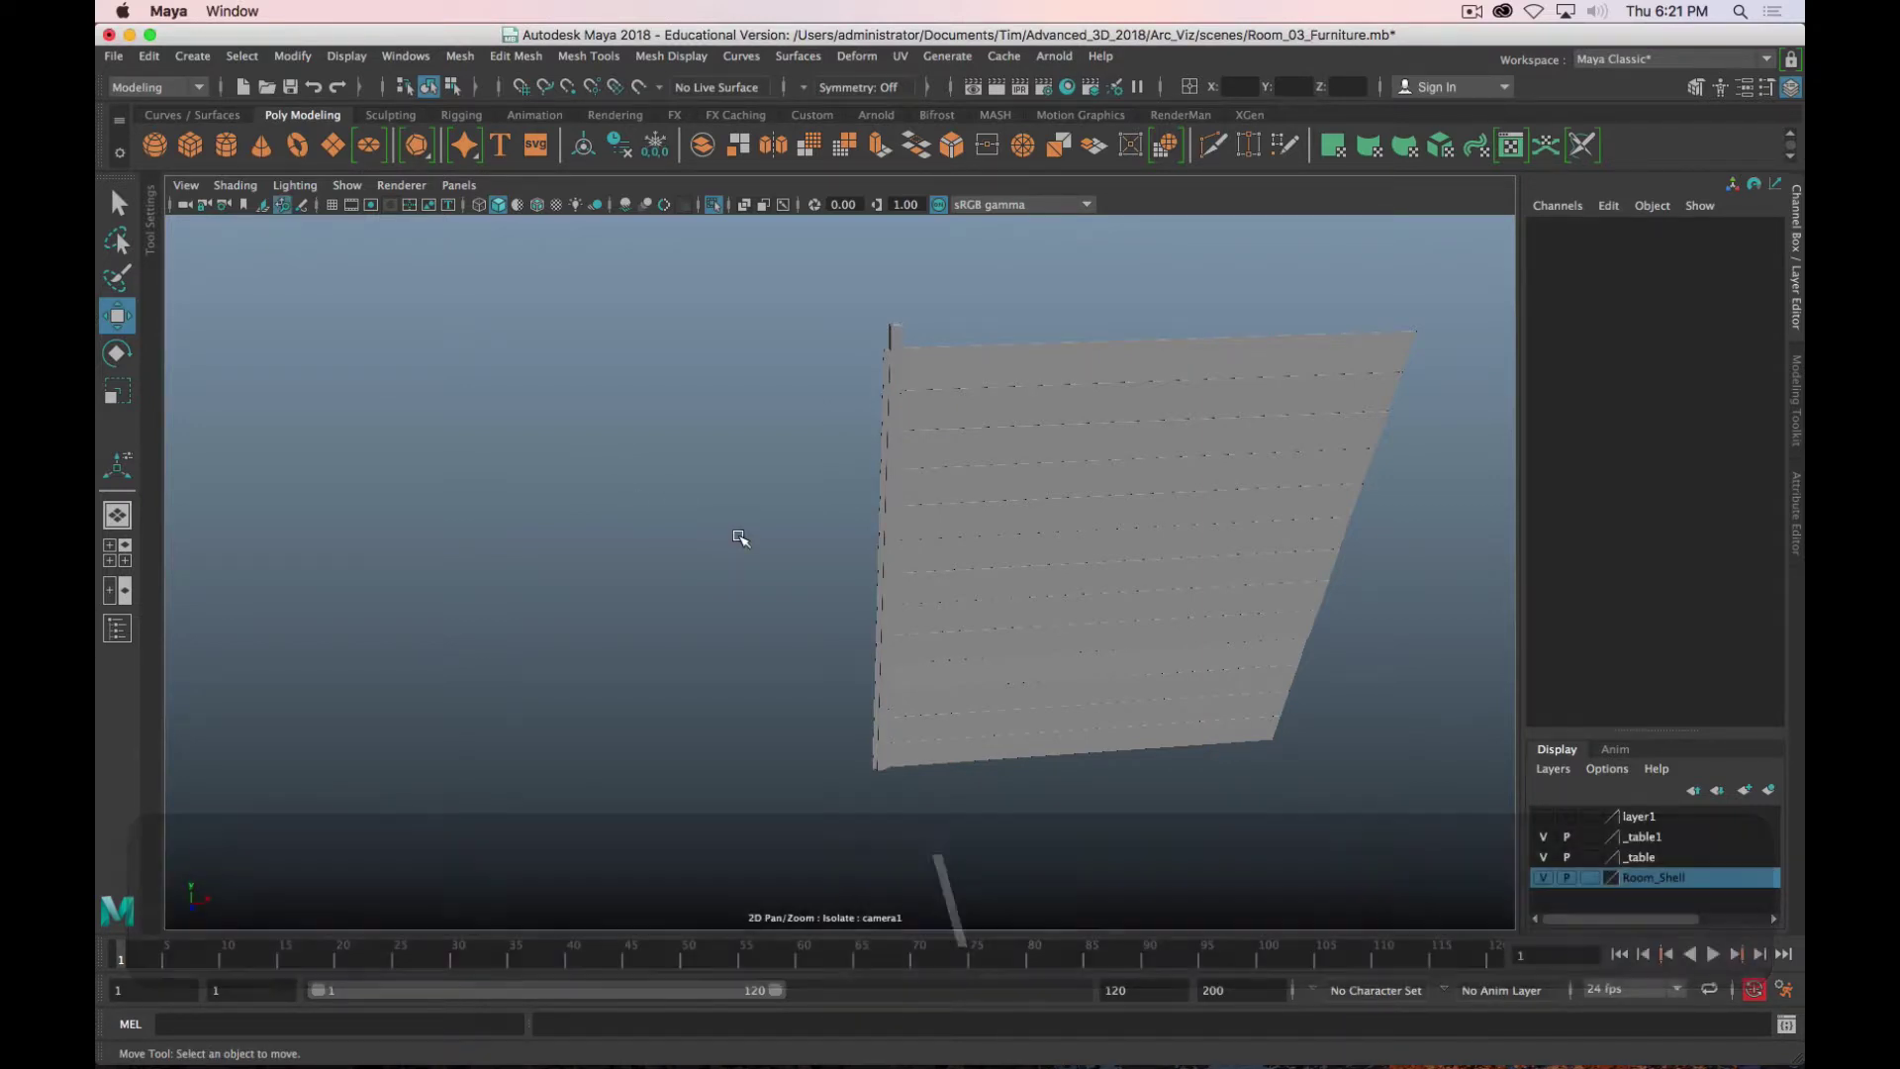
{"action": "left_click", "coordinate": [1012, 550]}
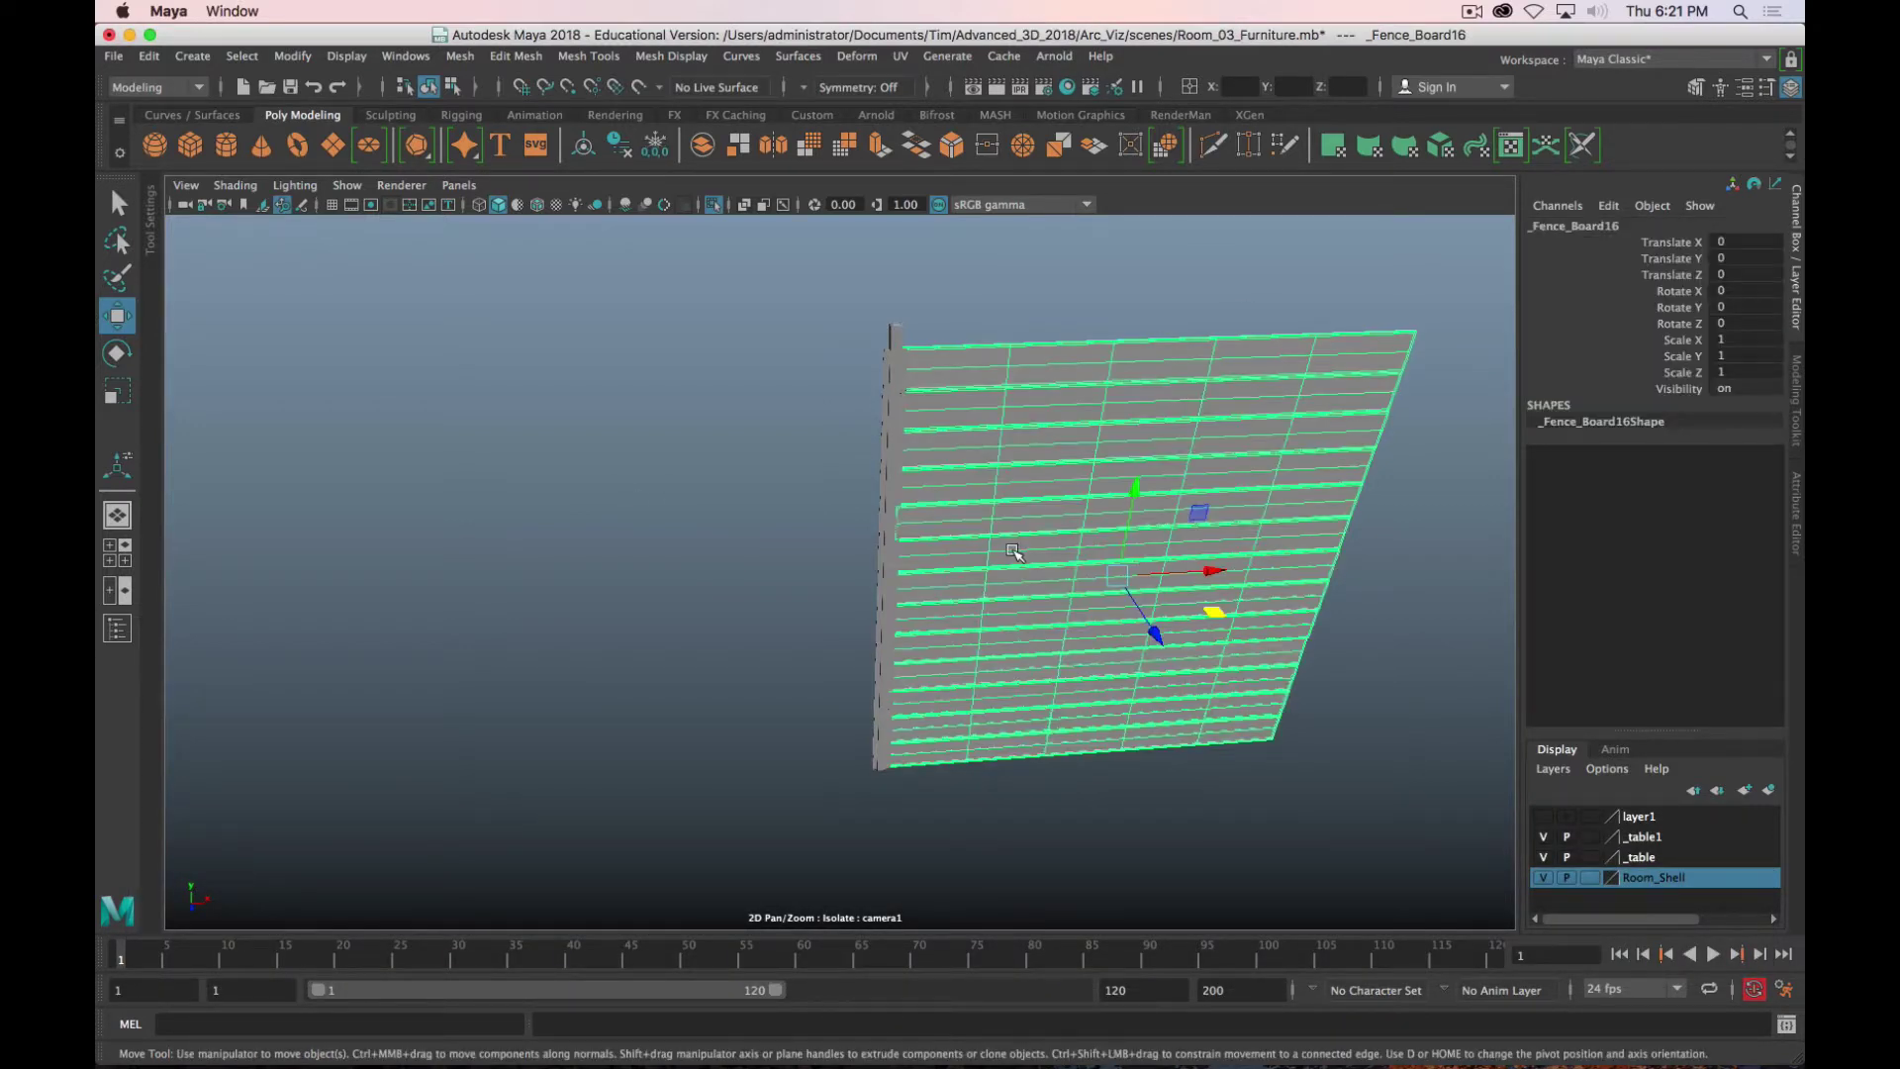
{"action": "key", "text": "Up"}
{"action": "key", "text": "f"}
{"action": "left_click_drag", "start_coordinate": [1104, 661], "coordinate": [768, 215], "text": "alt"}
{"action": "left_click", "coordinate": [713, 204]}
{"action": "scroll", "coordinate": [882, 378], "scroll_direction": "down", "scroll_amount": 5}
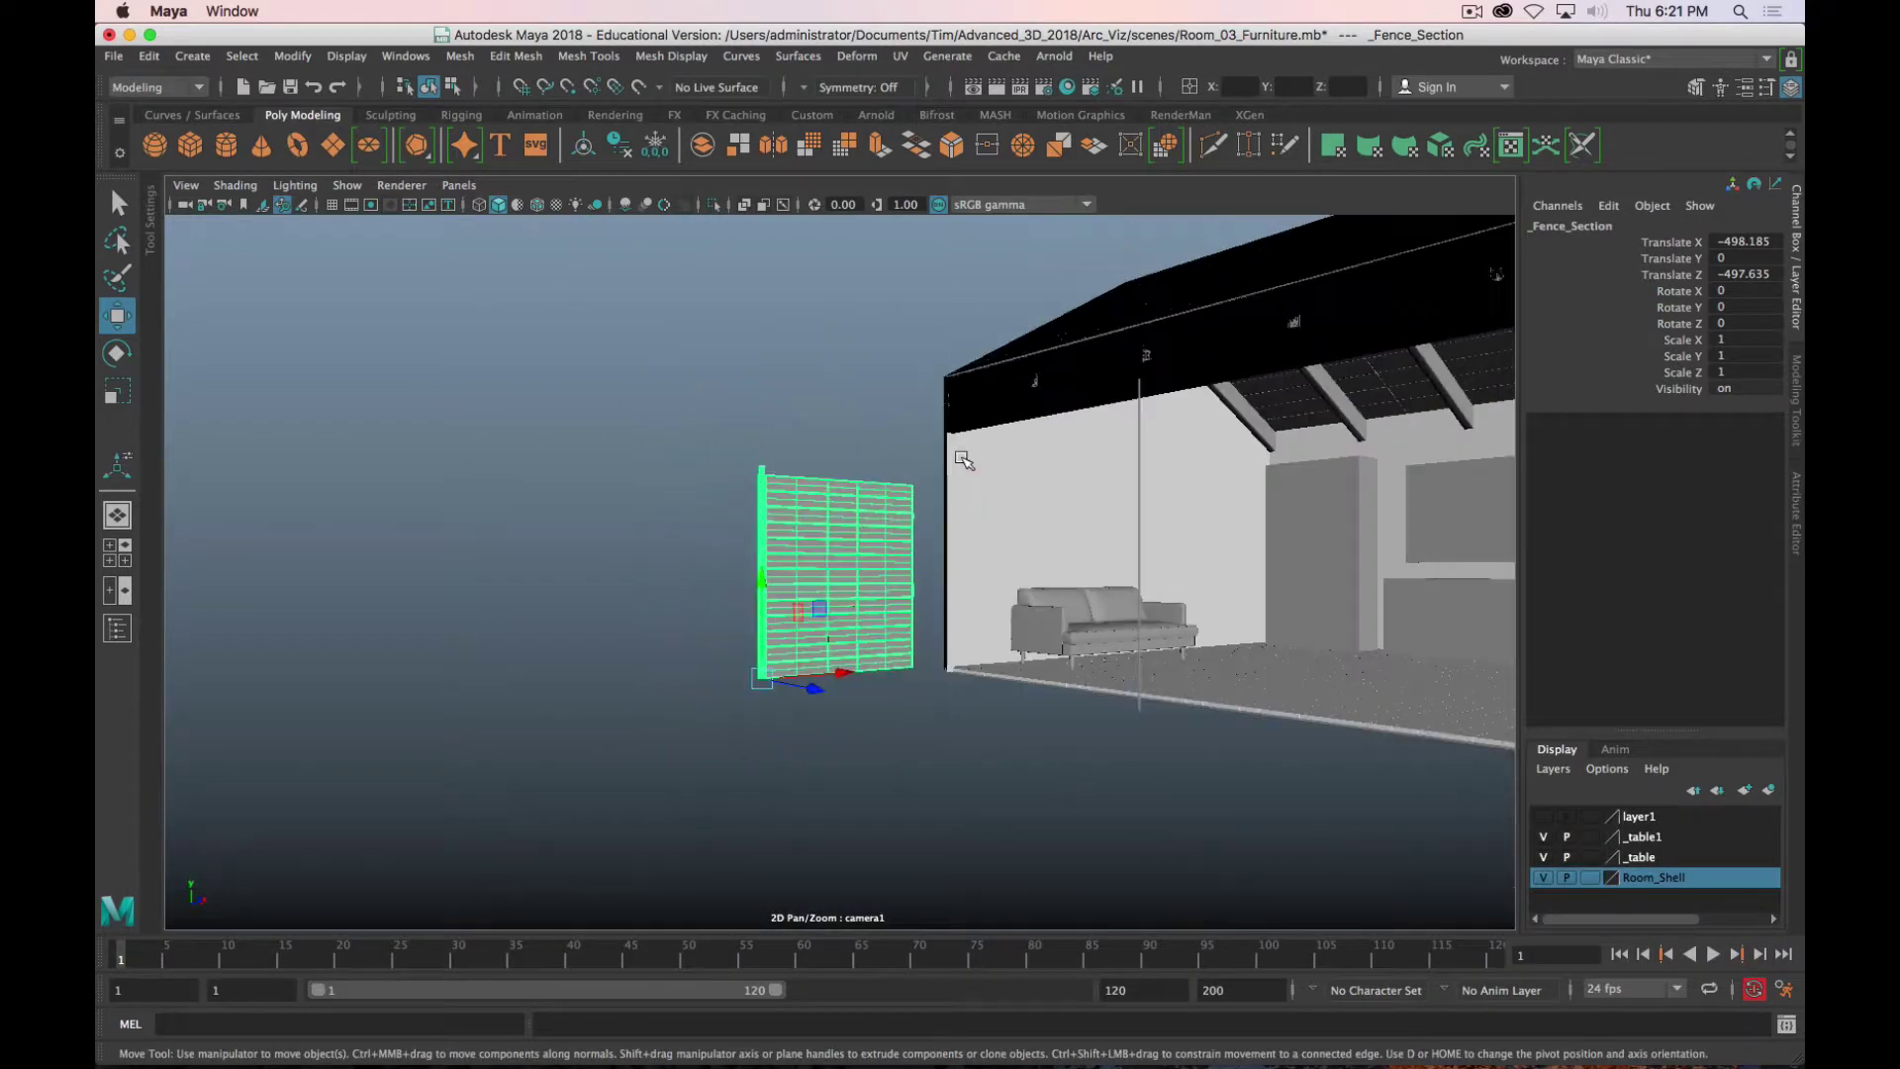
Step: Duplicate the fence section and slide the copy along X to about -686, fitting its board ends into the original post's channel
{"action": "left_click_drag", "start_coordinate": [908, 522], "coordinate": [763, 600], "text": "alt"}
{"action": "scroll", "coordinate": [764, 600], "scroll_direction": "up", "scroll_amount": 5, "text": "alt"}
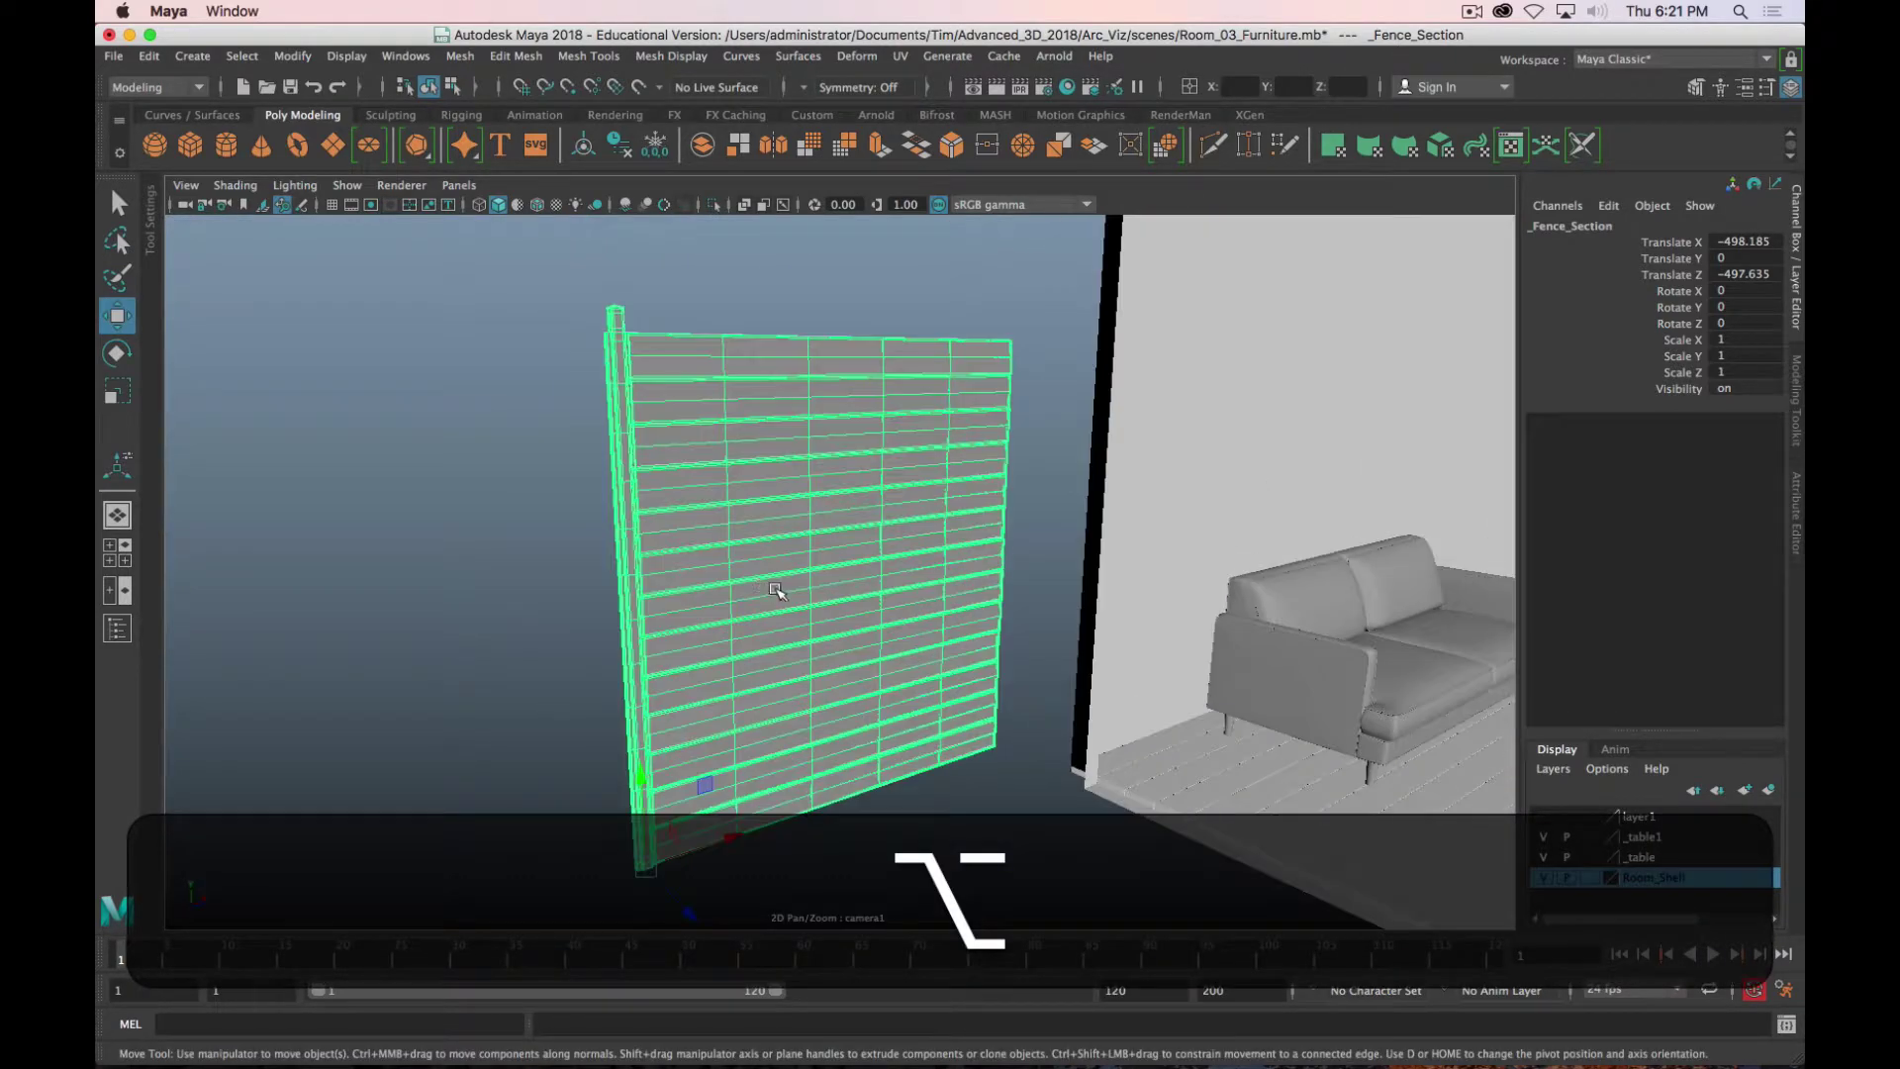
{"action": "middle_click_drag", "start_coordinate": [780, 595], "coordinate": [929, 556], "text": "alt"}
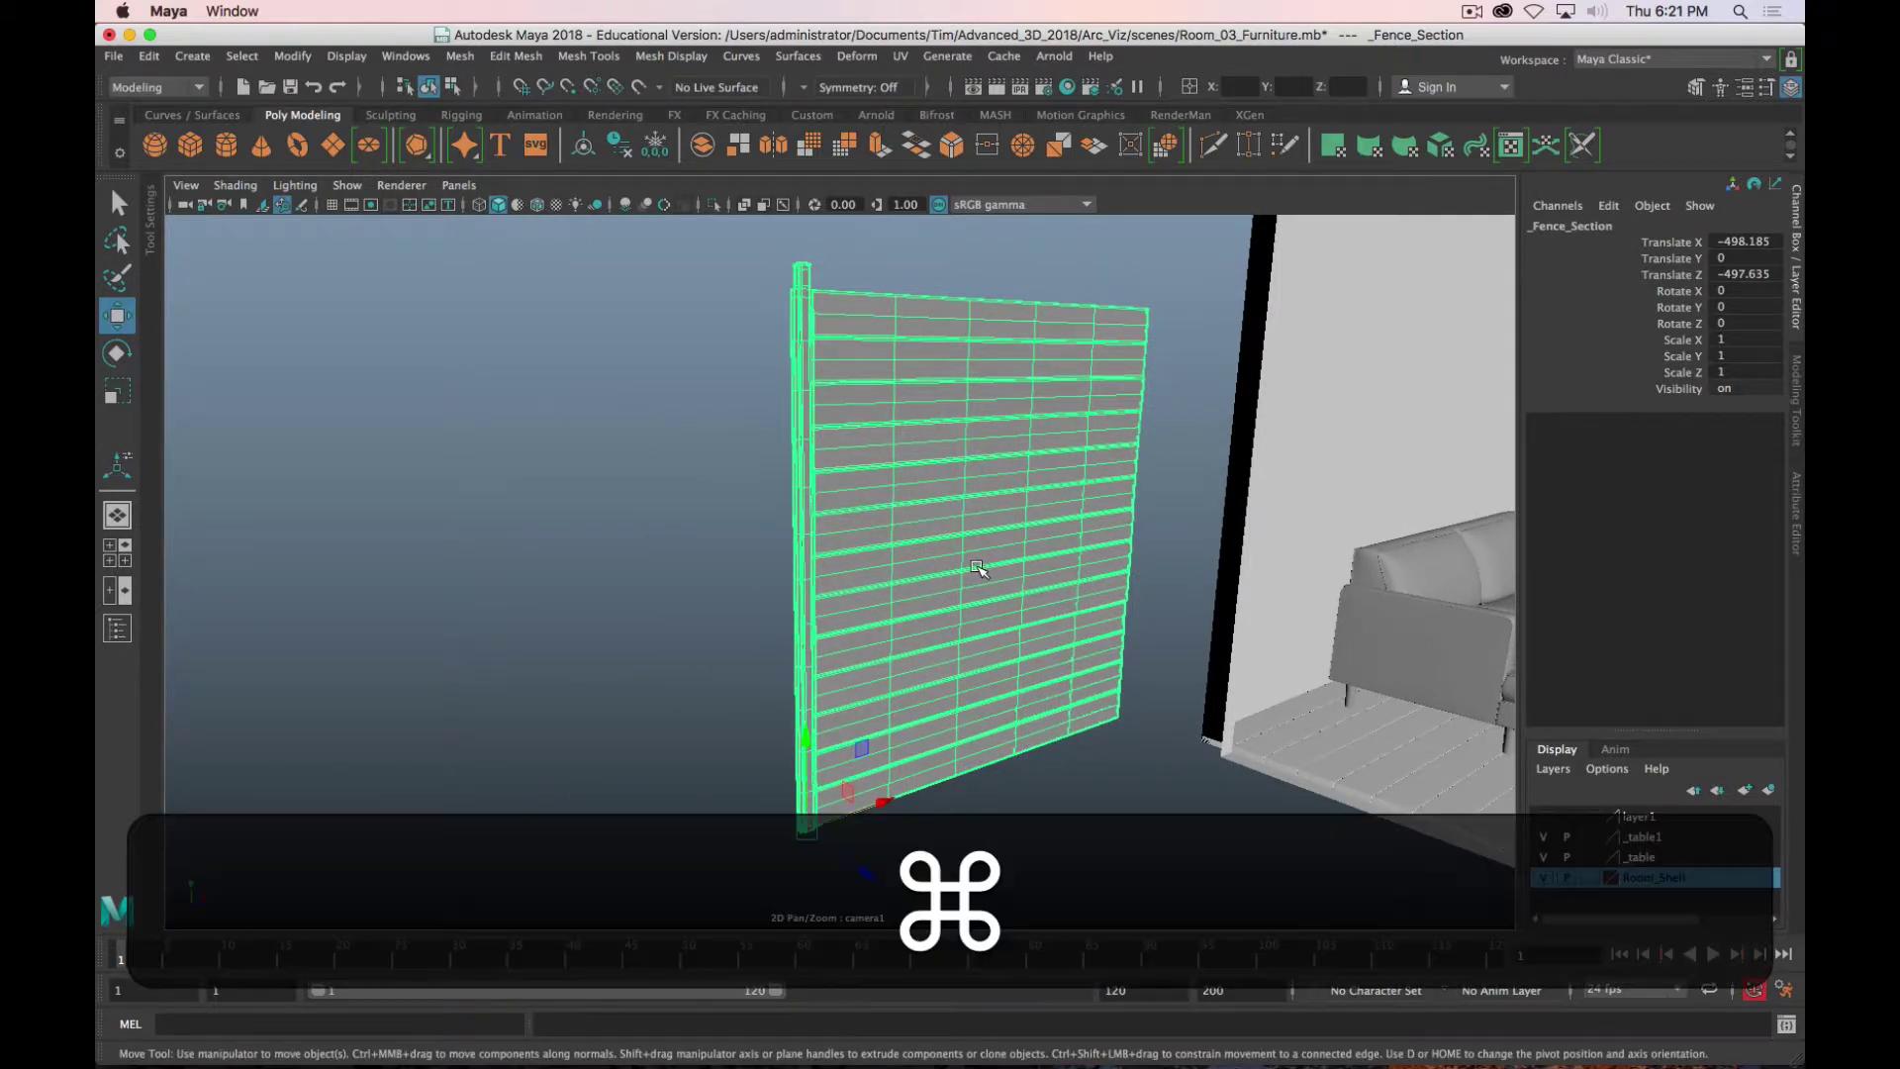
{"action": "key", "text": "super+d"}
{"action": "left_click_drag", "start_coordinate": [886, 804], "coordinate": [1025, 750]}
{"action": "left_click_drag", "start_coordinate": [1089, 559], "coordinate": [908, 496], "text": "alt"}
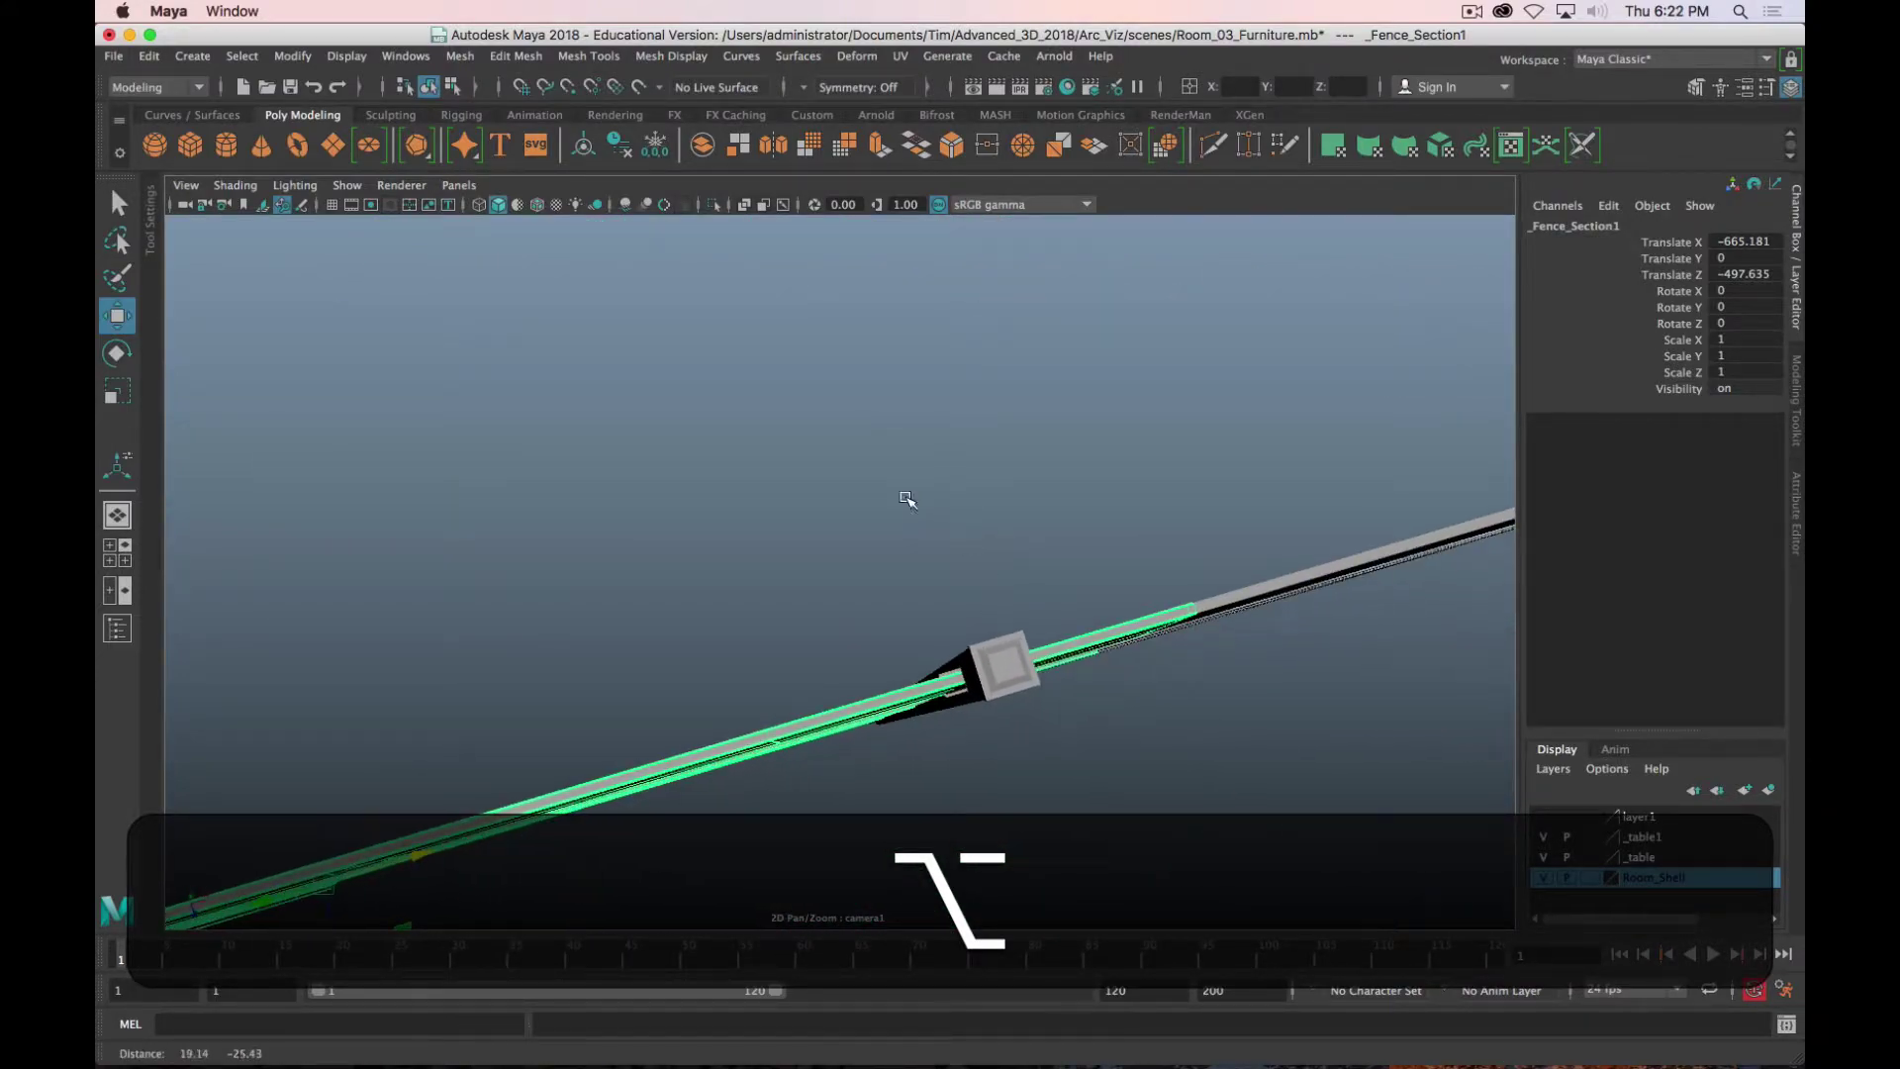
{"action": "middle_click_drag", "start_coordinate": [1148, 469], "coordinate": [1016, 504]}
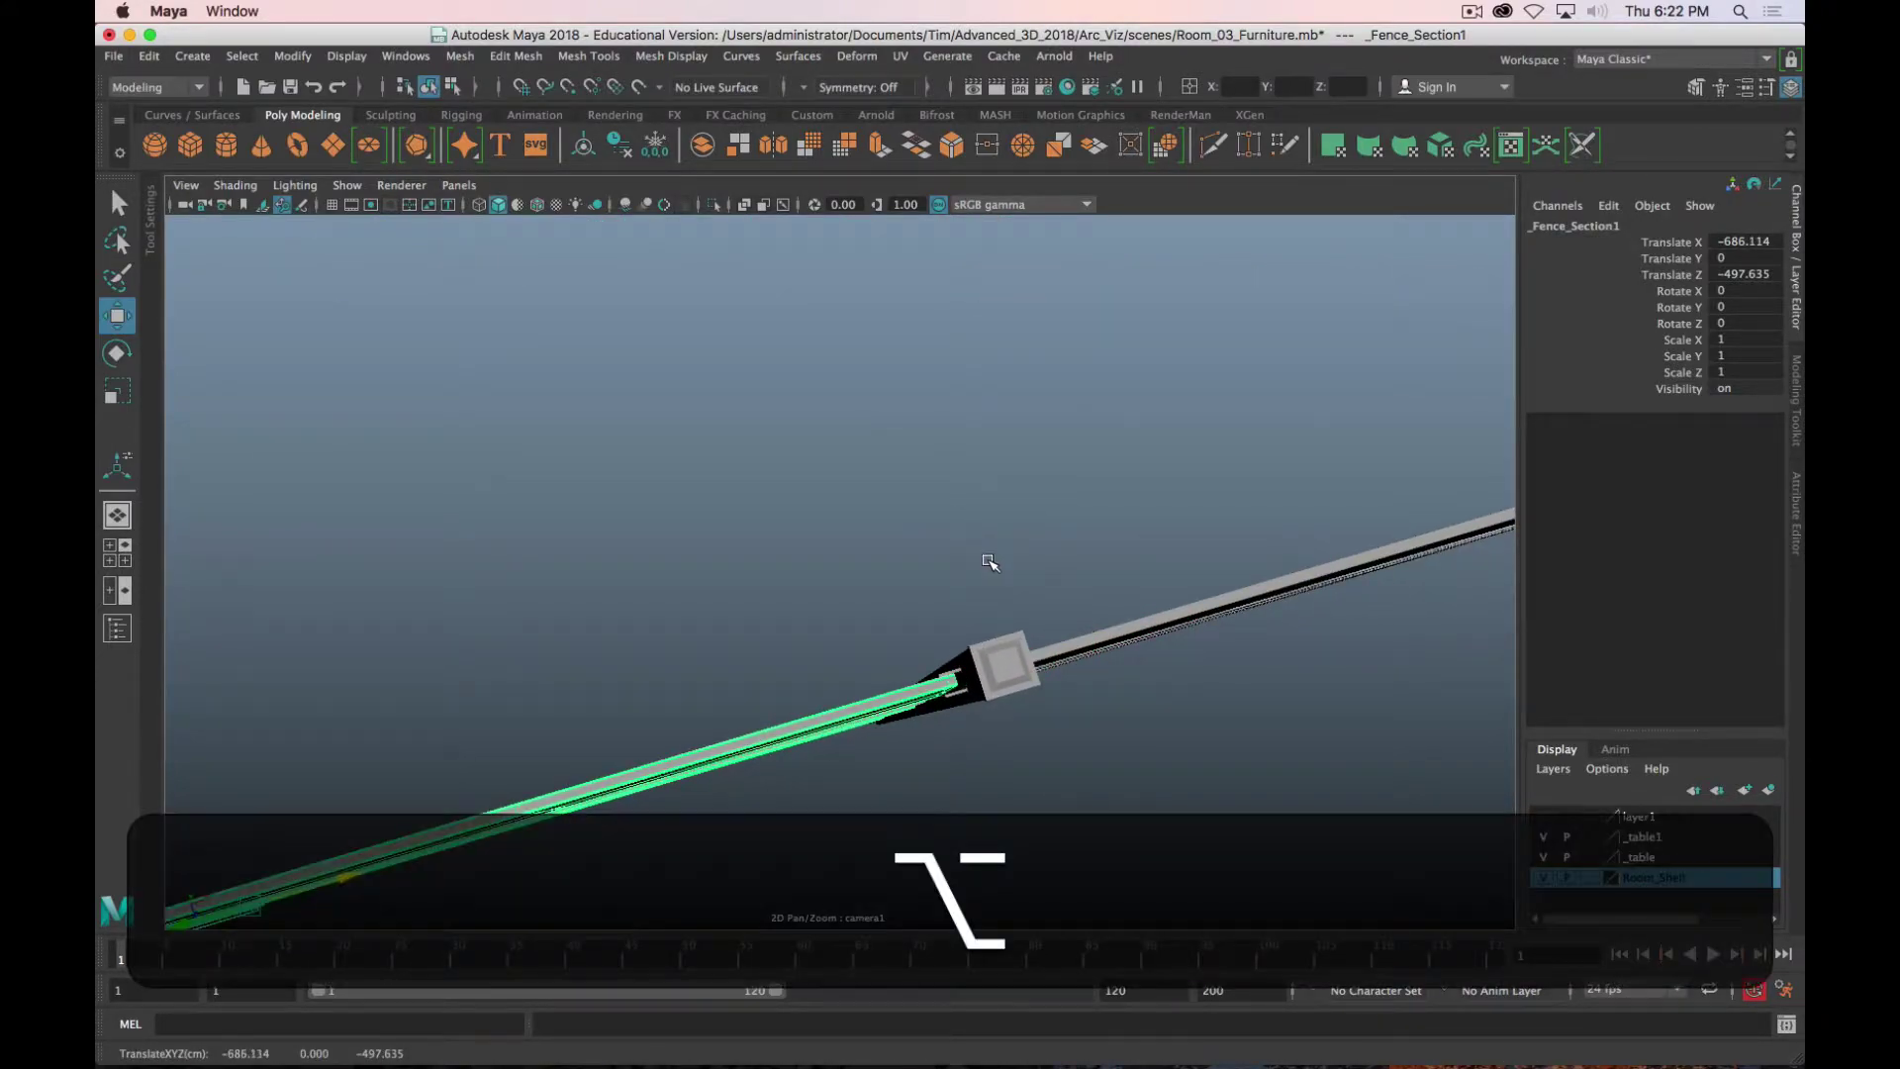
{"action": "left_click_drag", "start_coordinate": [988, 558], "coordinate": [861, 585], "text": "alt"}
{"action": "right_click_drag", "start_coordinate": [861, 584], "coordinate": [852, 568], "text": "alt"}
{"action": "middle_click_drag", "start_coordinate": [930, 445], "coordinate": [945, 498], "text": "alt"}
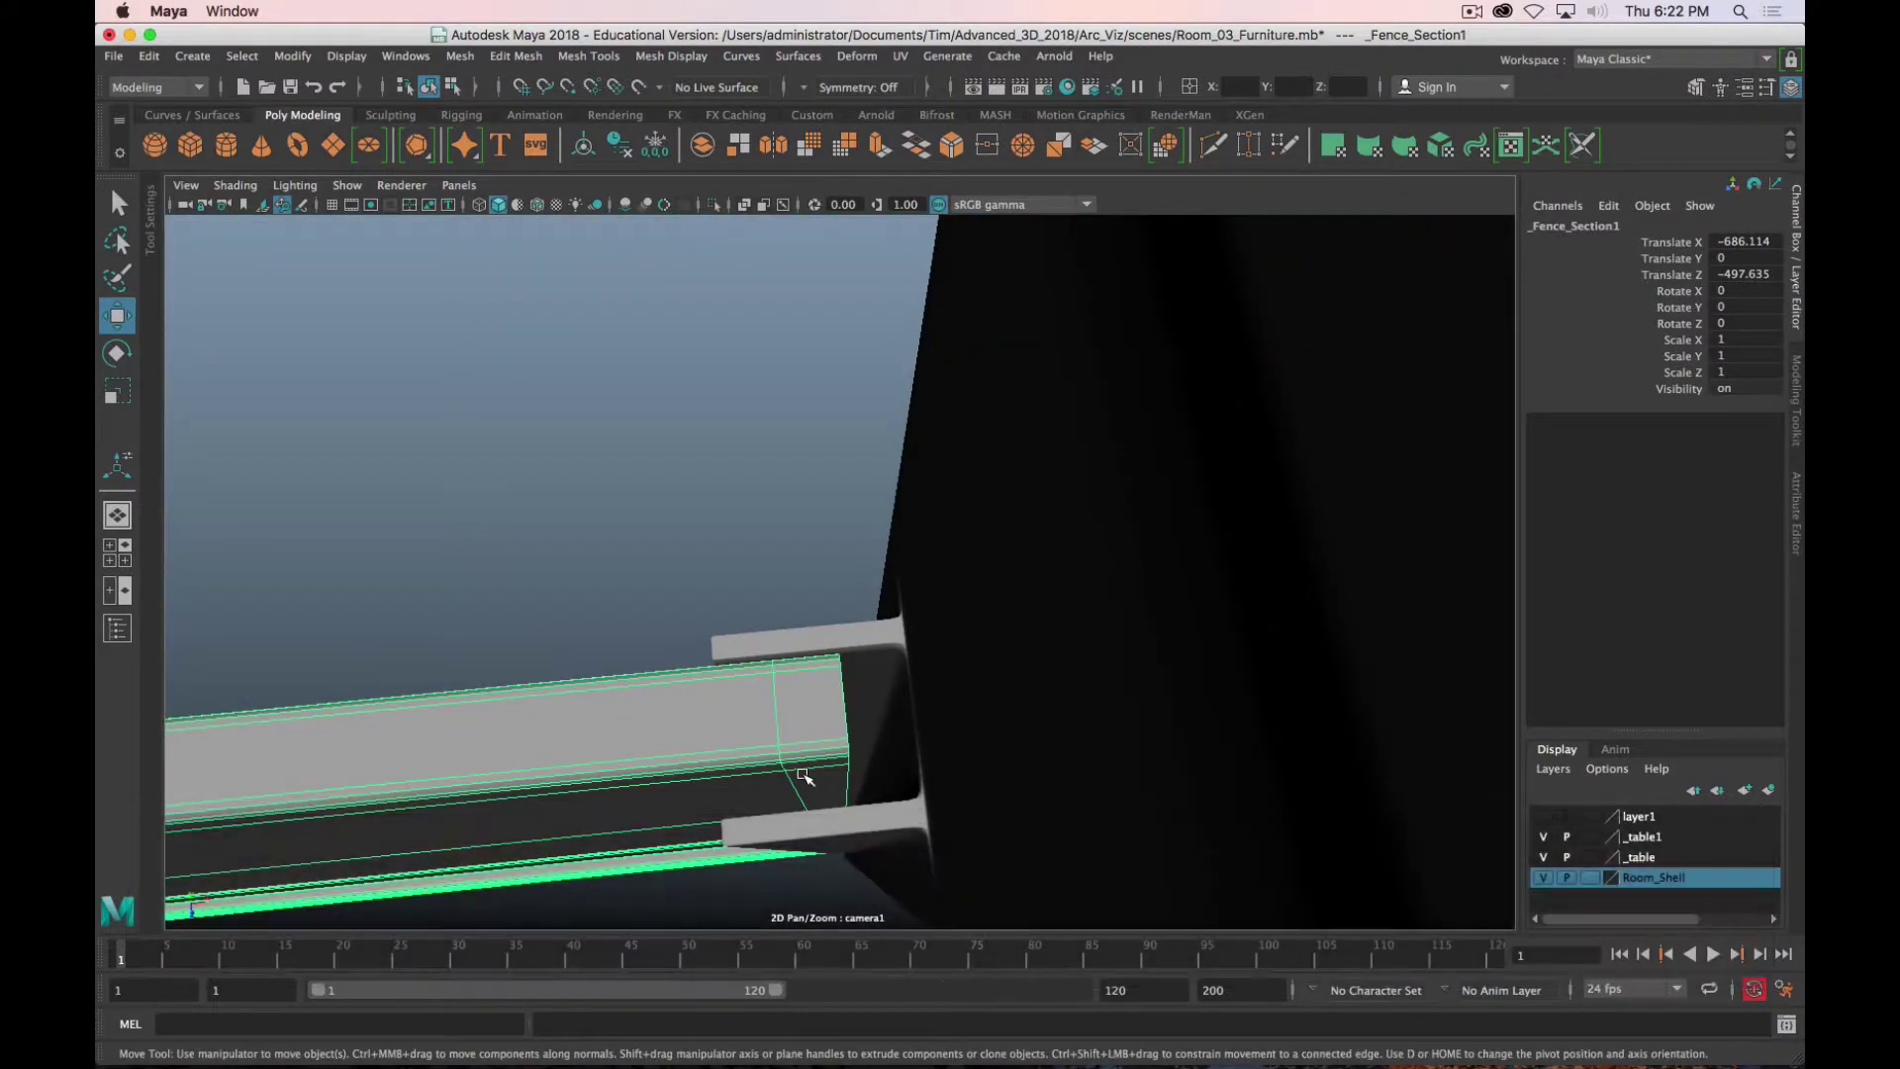
{"action": "left_click_drag", "start_coordinate": [801, 777], "coordinate": [1001, 619], "text": "alt"}
{"action": "key", "text": "f"}
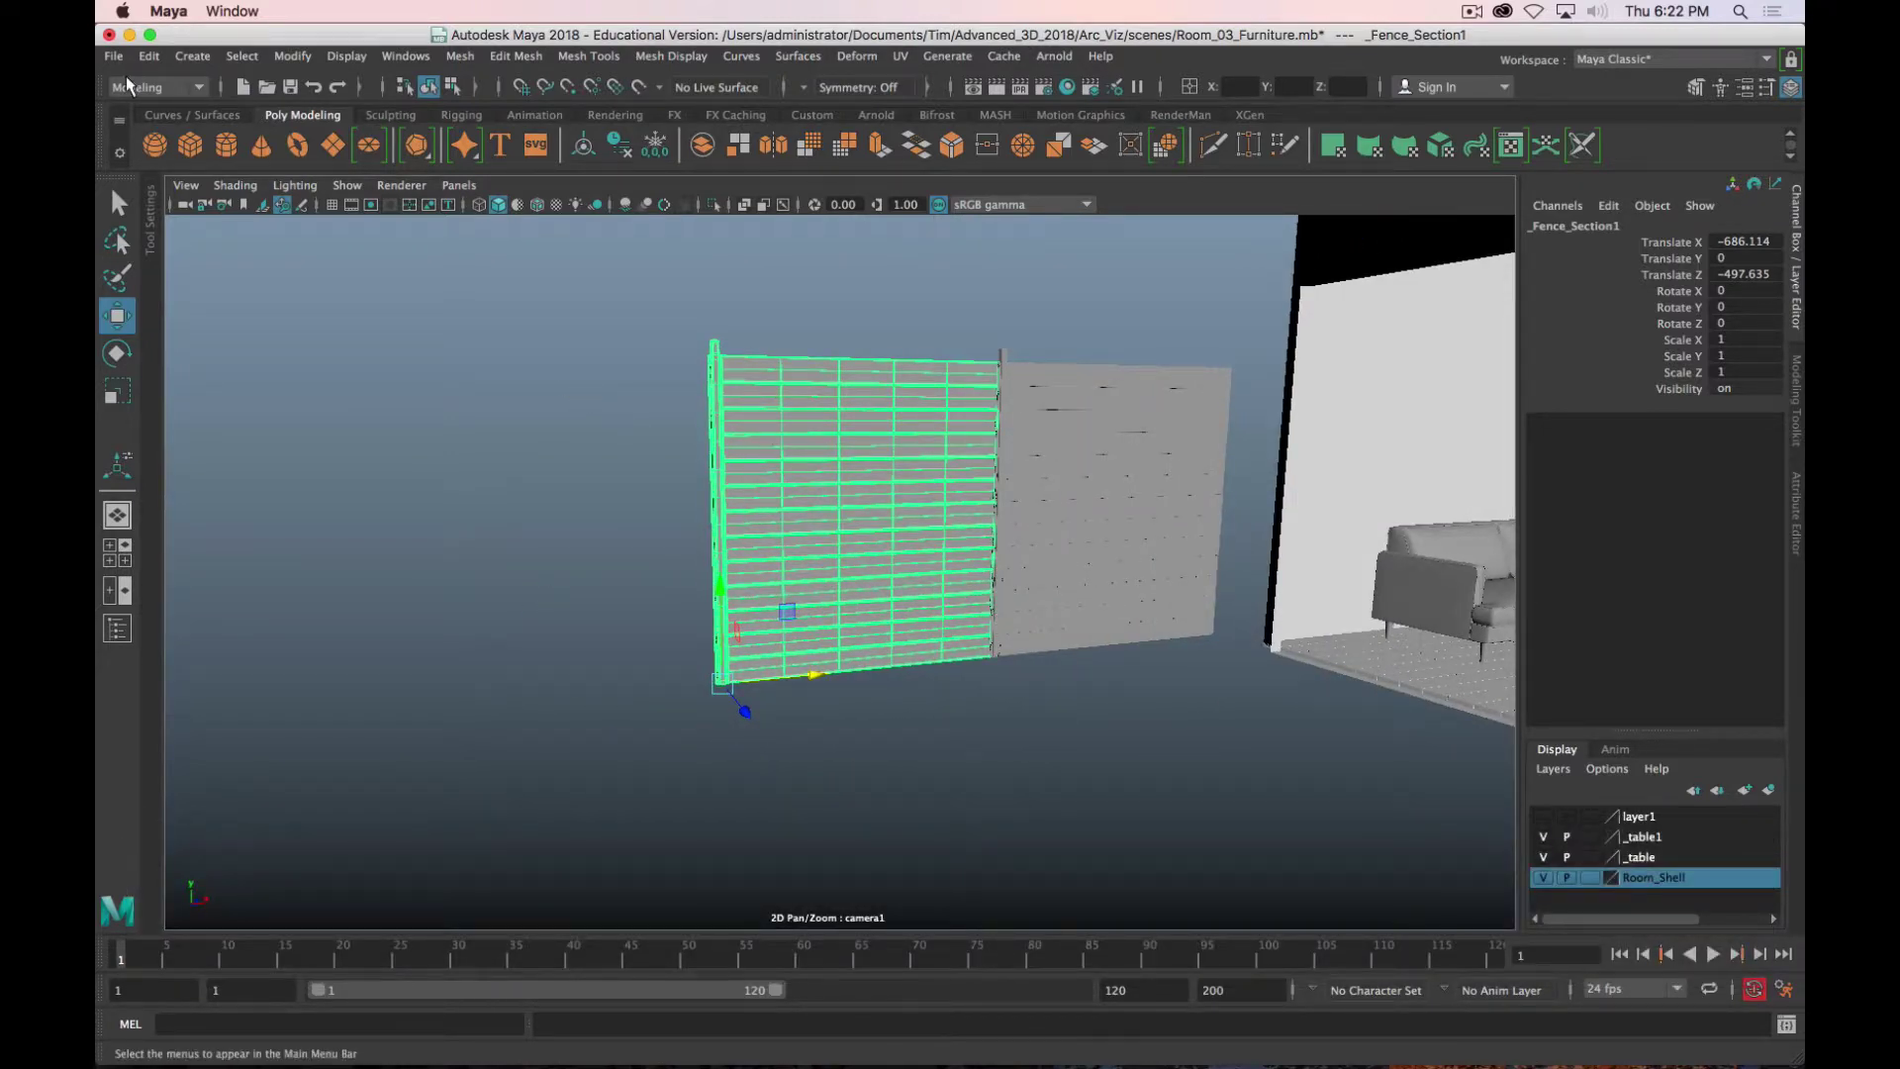
Step: Add a third fence section to the row using Duplicate with Transform on the second one
{"action": "scroll", "coordinate": [594, 512], "scroll_direction": "down", "scroll_amount": 5}
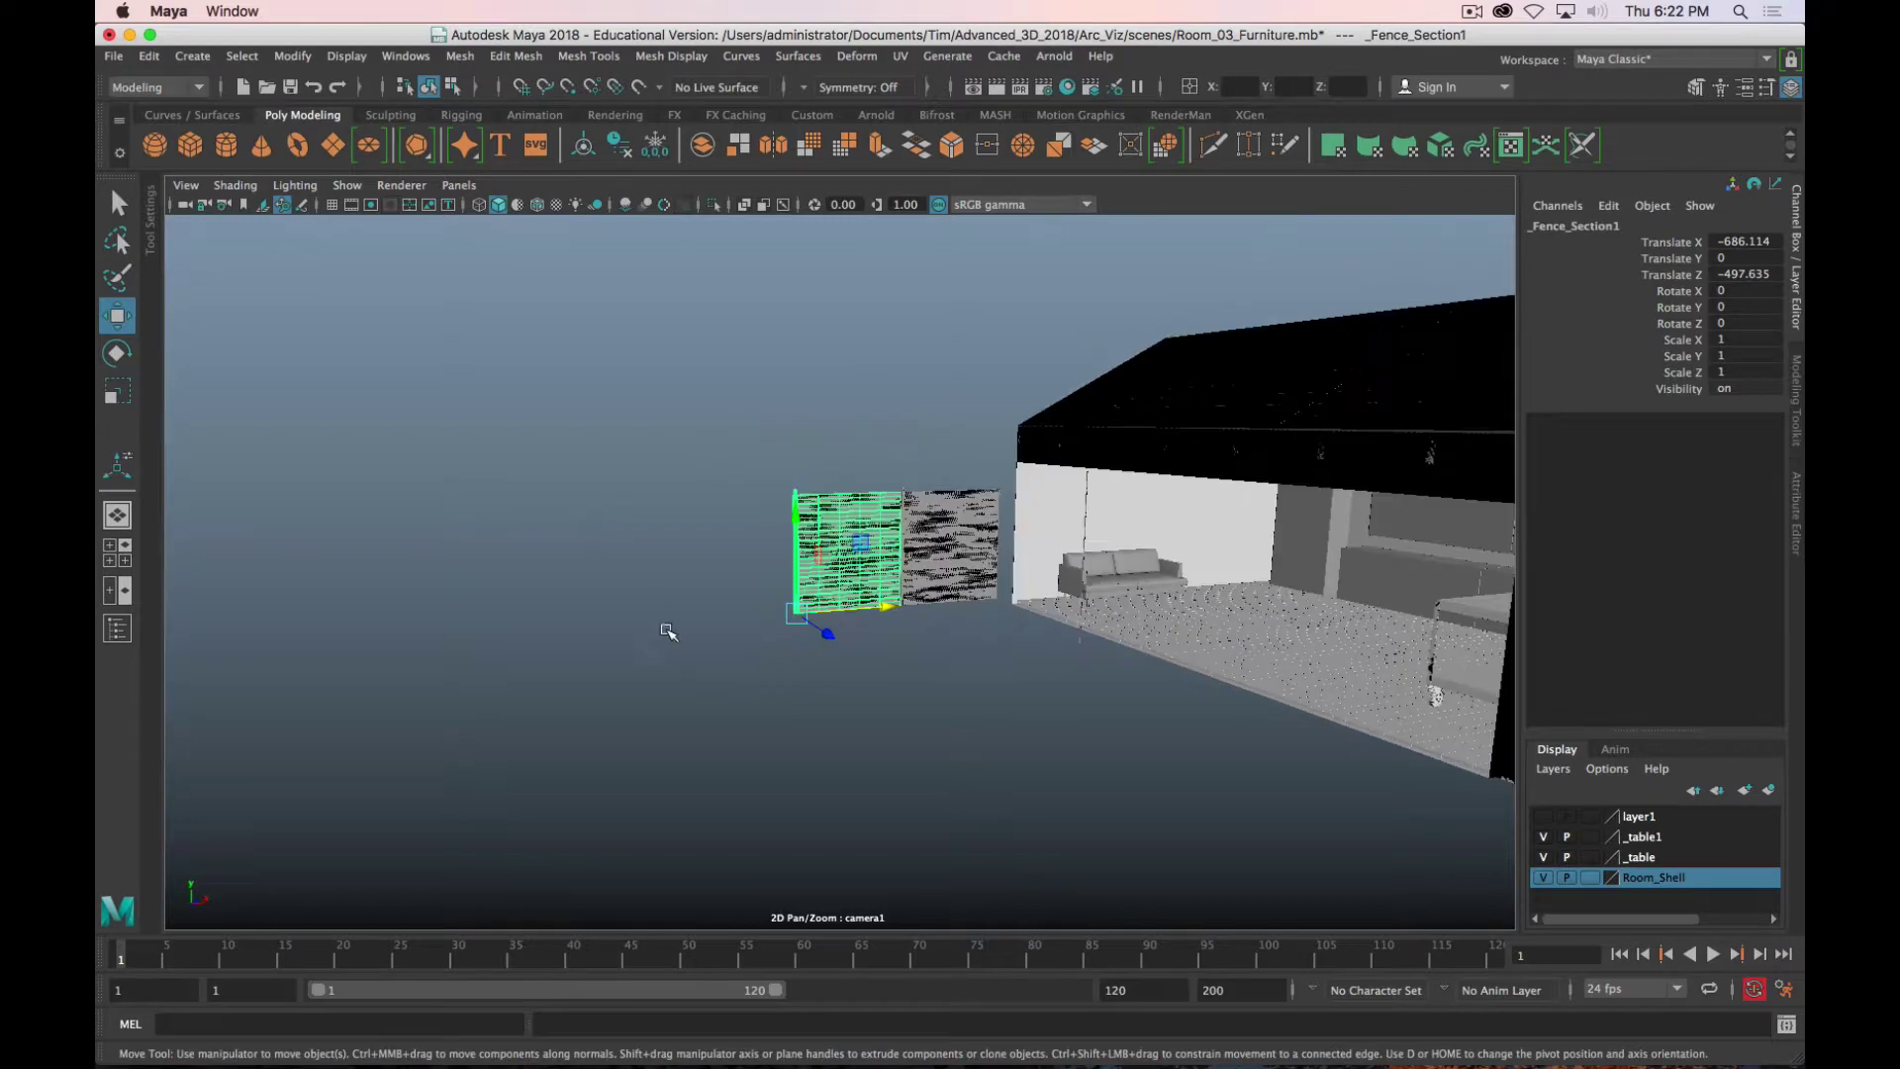
{"action": "left_click_drag", "start_coordinate": [666, 633], "coordinate": [548, 641], "text": "alt"}
{"action": "middle_click_drag", "start_coordinate": [547, 640], "coordinate": [721, 699], "text": "alt"}
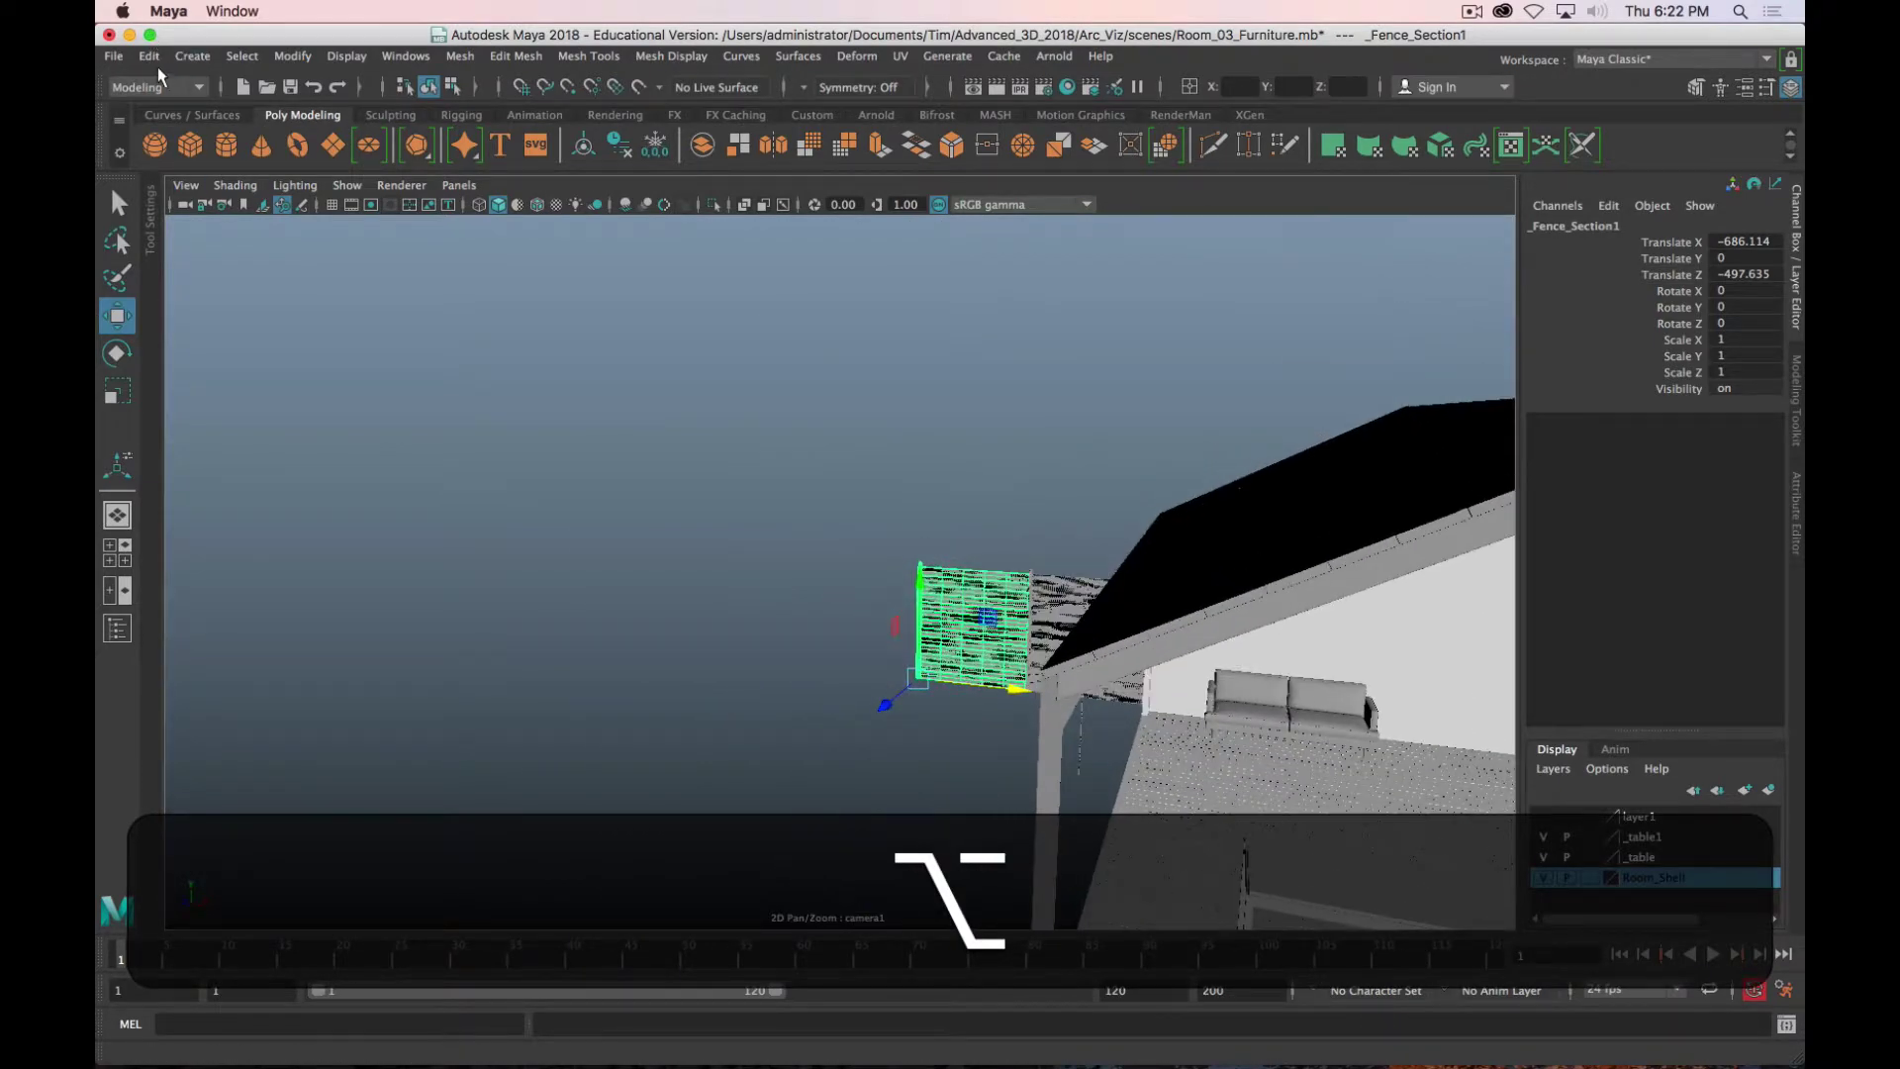
{"action": "left_click", "coordinate": [148, 57]}
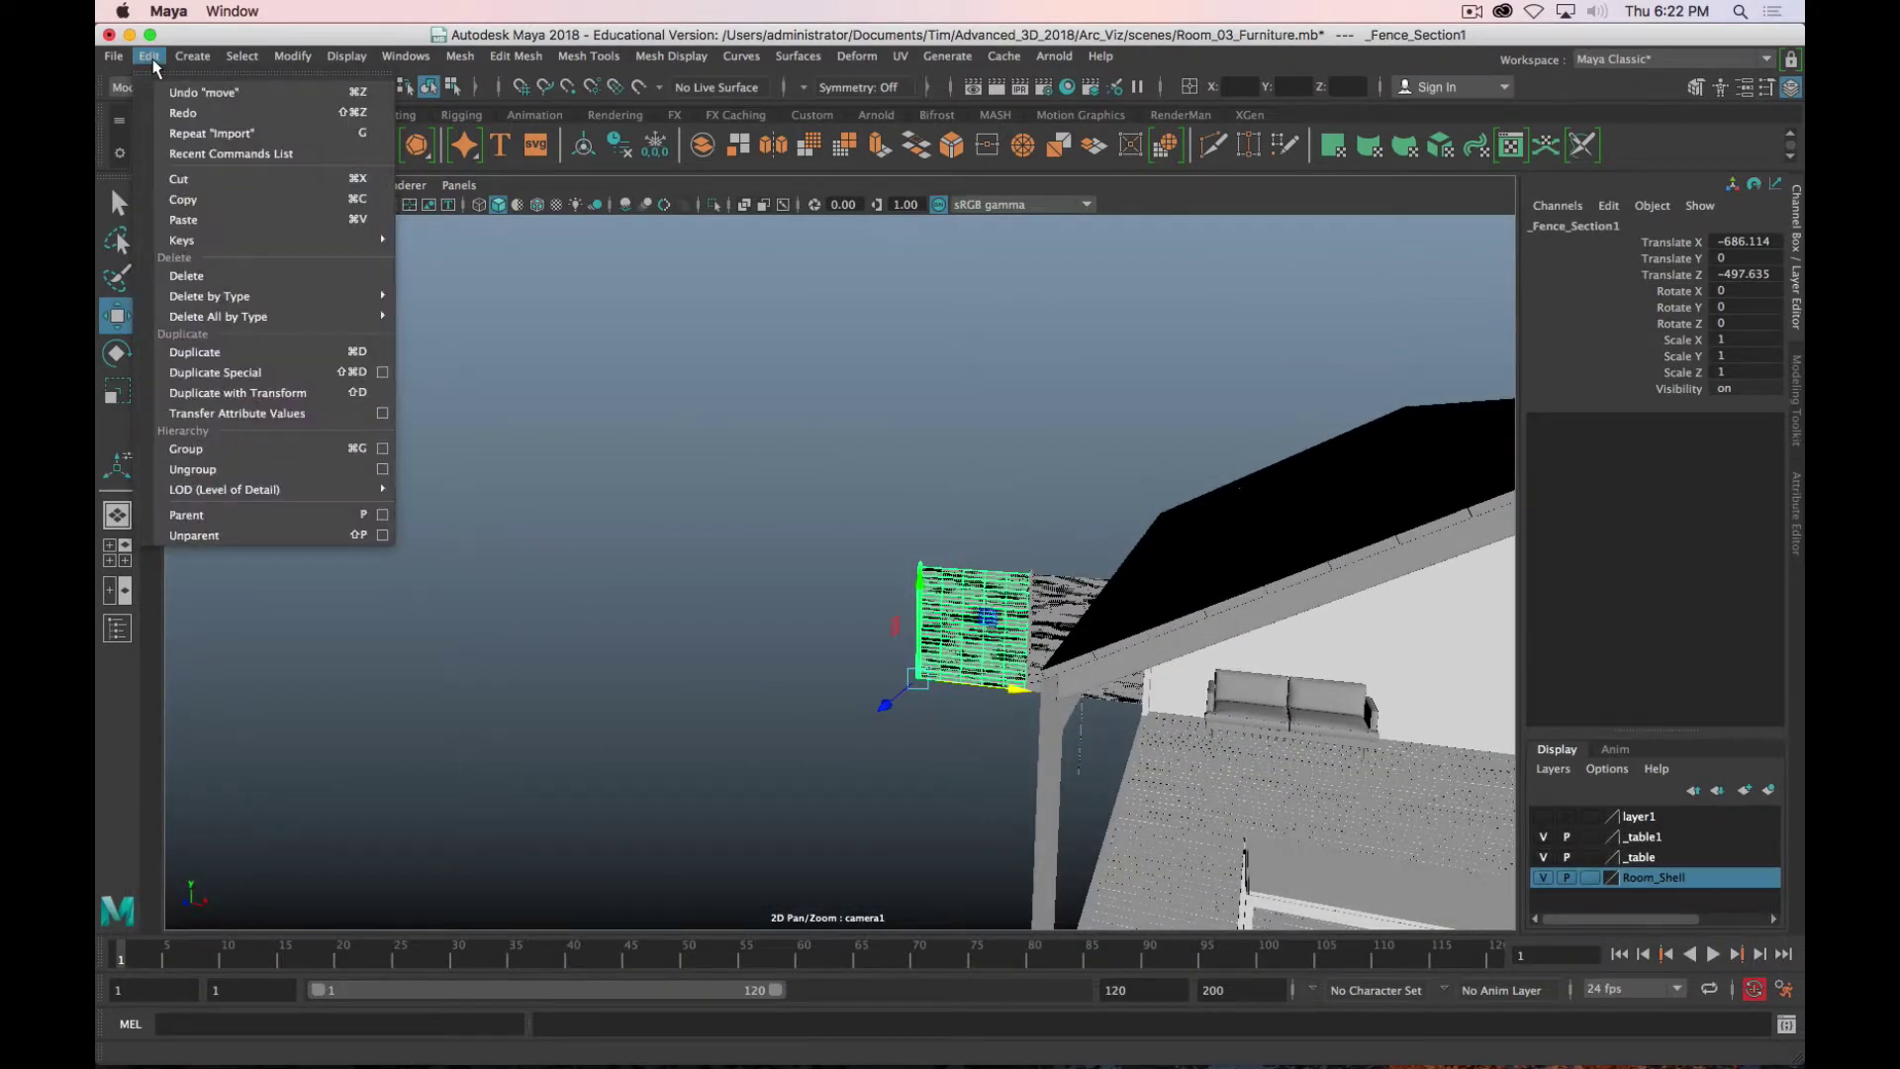
{"action": "left_click", "coordinate": [269, 393]}
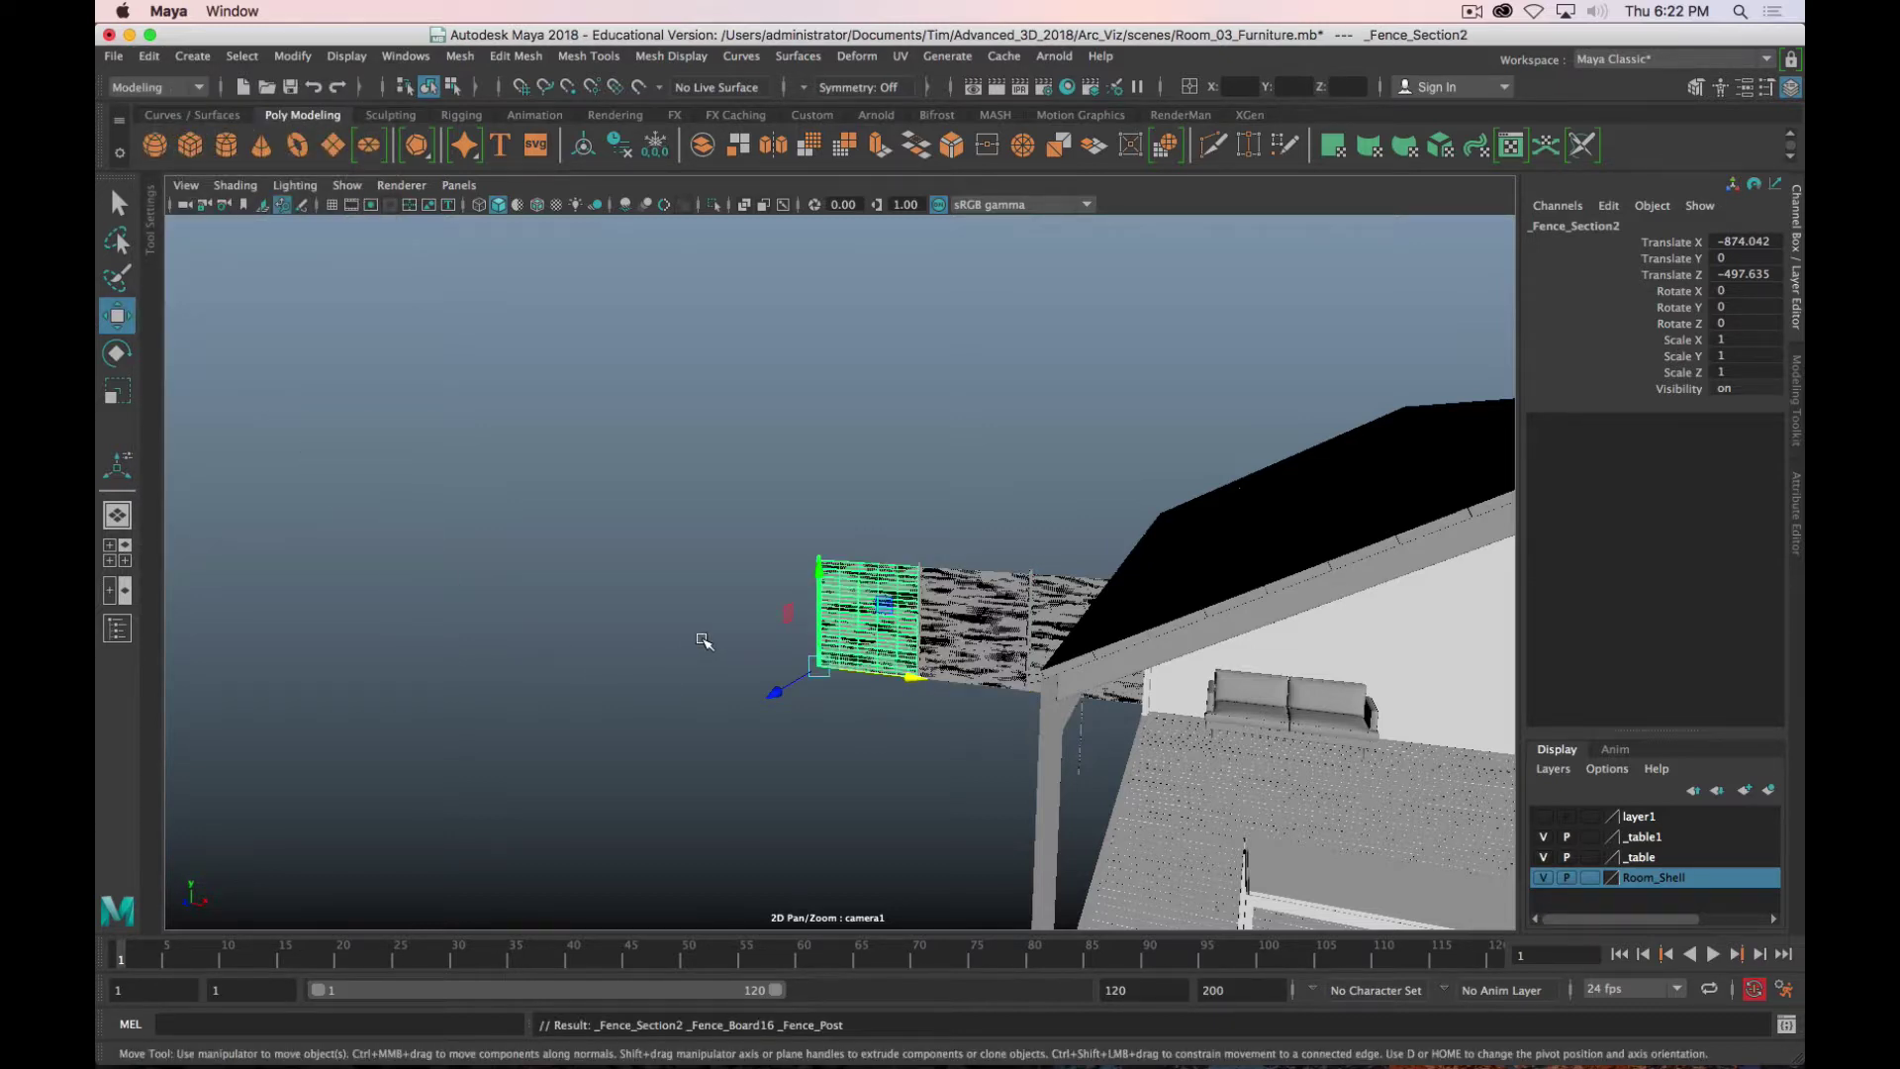
{"action": "key", "text": "f"}
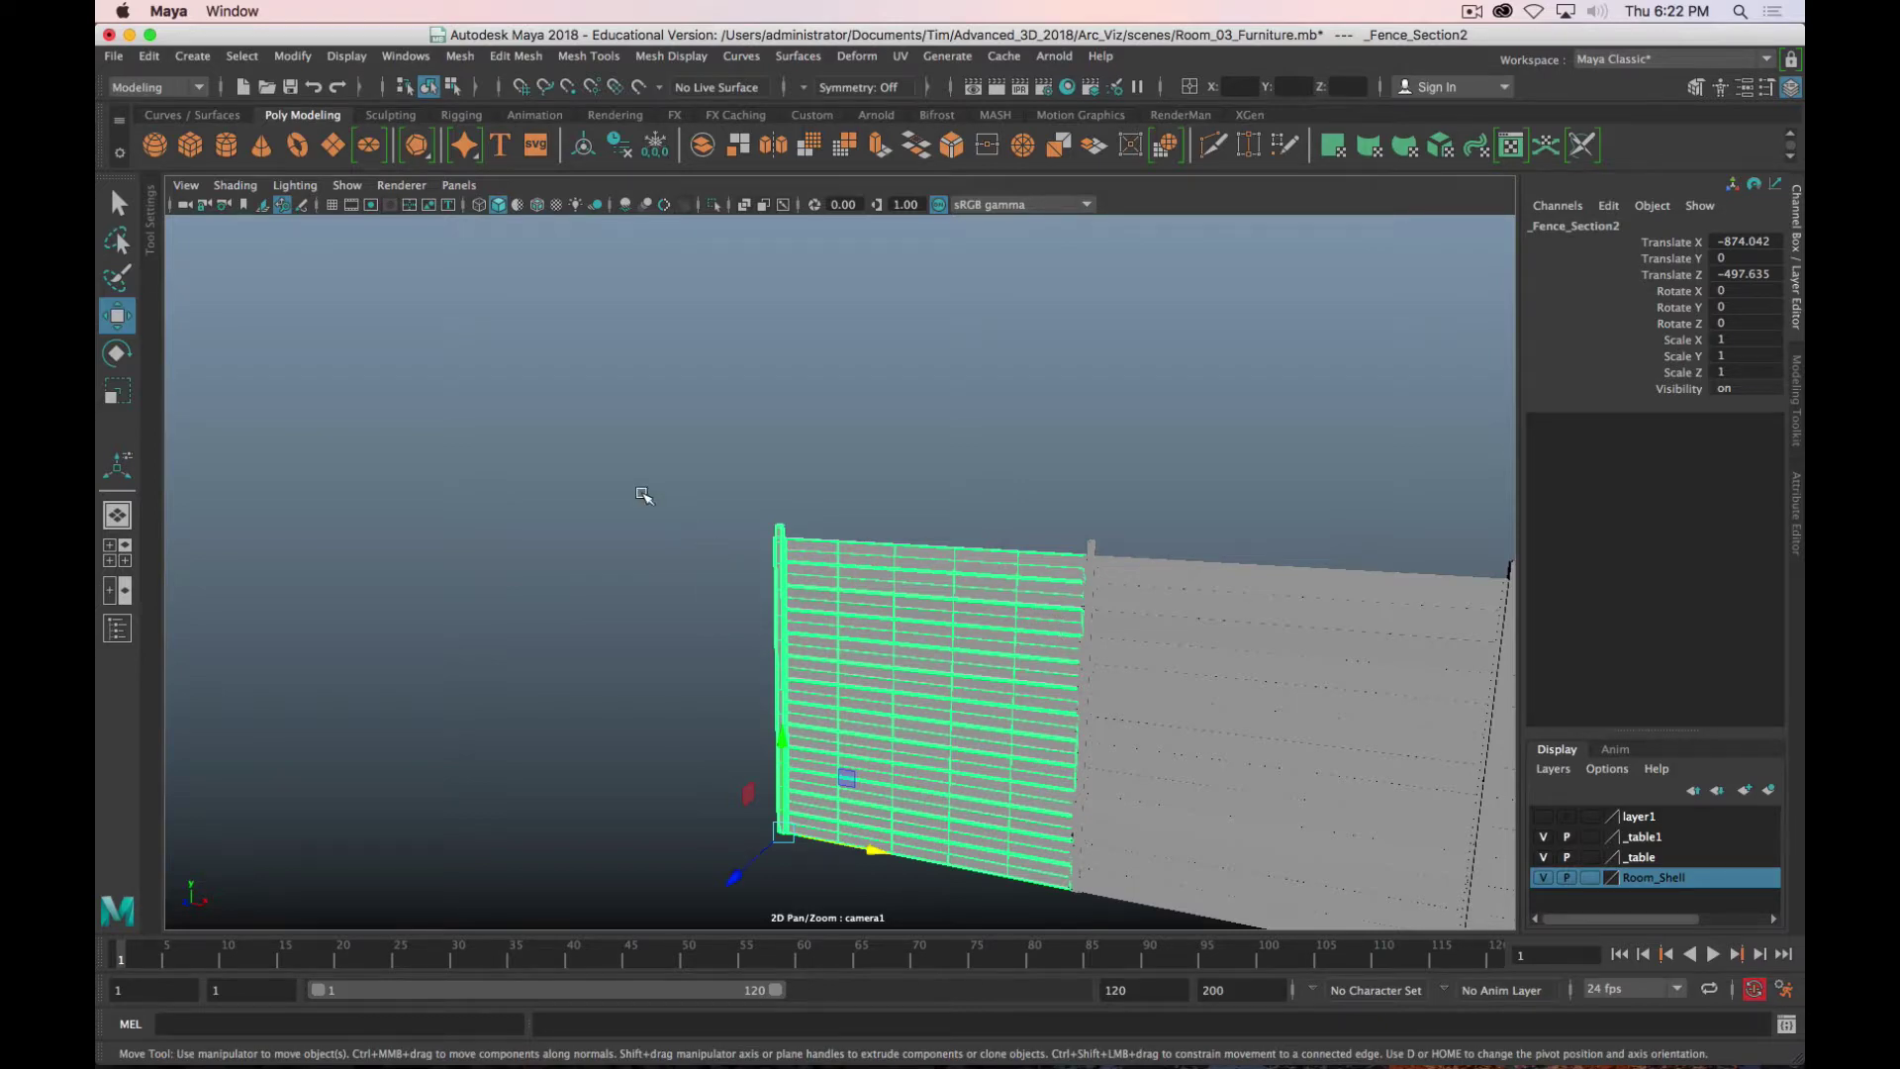
Step: Extend the fence row with six more sections using Duplicate with Transform, ending at X about -2001.6
{"action": "scroll", "coordinate": [607, 568], "scroll_direction": "down", "scroll_amount": 5}
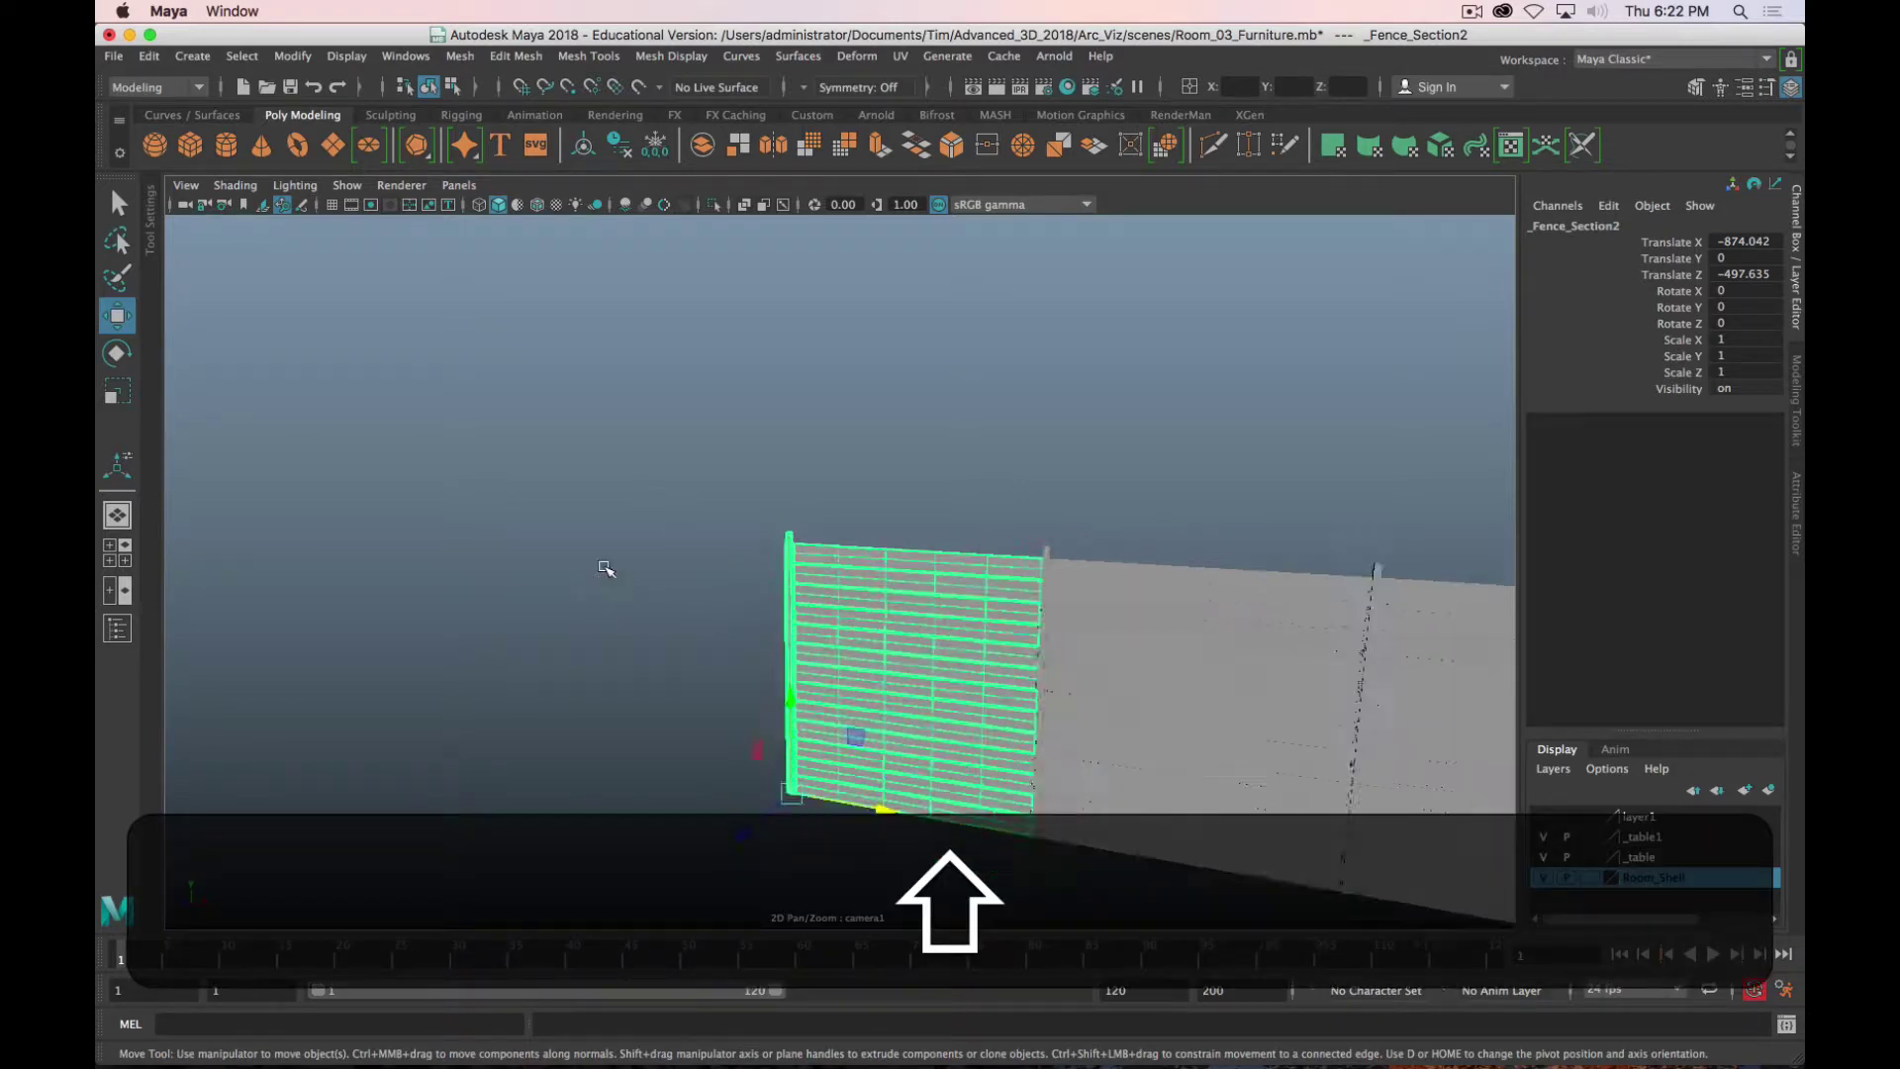
{"action": "key", "text": "shift+d"}
{"action": "key", "text": "shift+d"}
{"action": "key", "text": "shift+d"}
{"action": "key", "text": "shift+d"}
{"action": "key", "text": "shift+d"}
{"action": "key", "text": "shift+d"}
{"action": "key", "text": "shift+d"}
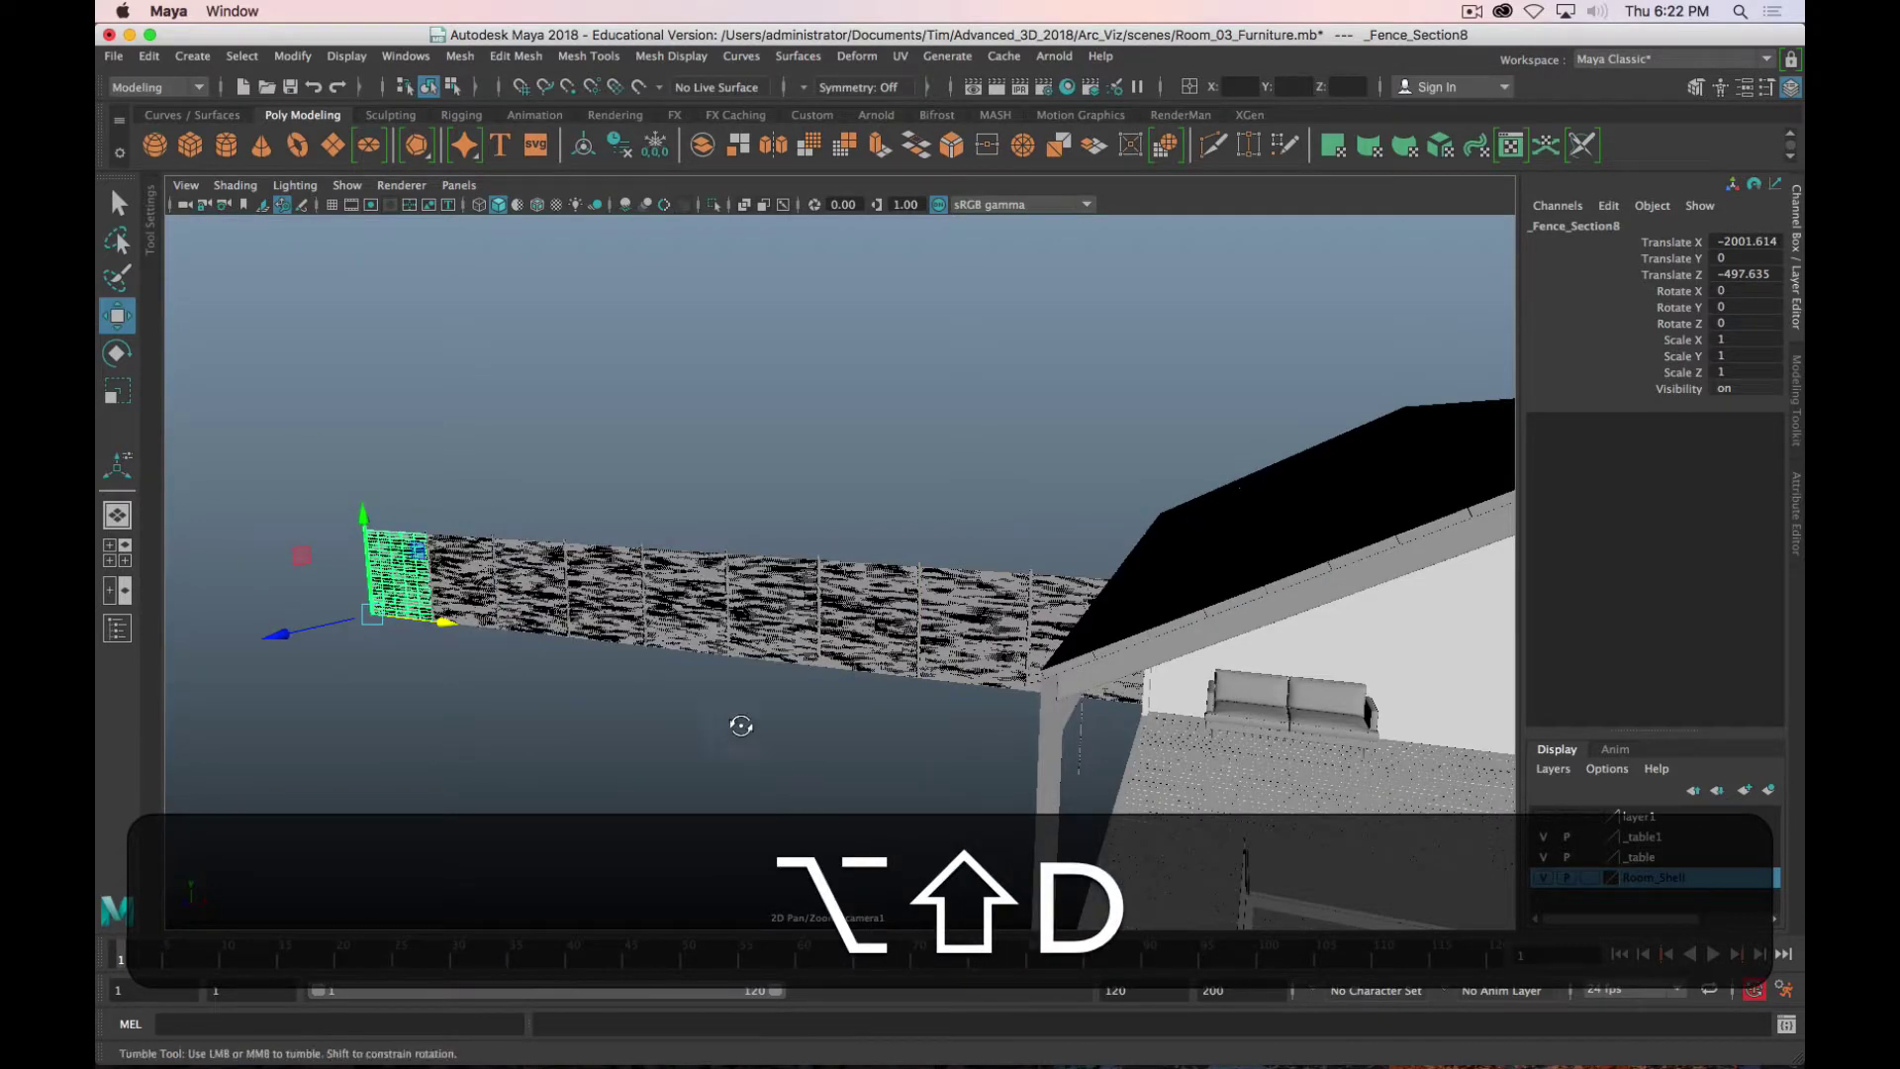
Step: Examine the extended fence row from outside the building and through the room's open side behind the table
{"action": "mouse_move", "coordinate": [738, 726]}
{"action": "left_mouse_down", "text": "alt"}
{"action": "mouse_move", "coordinate": [690, 710]}
{"action": "mouse_move", "coordinate": [1060, 832]}
{"action": "mouse_move", "coordinate": [1079, 723]}
{"action": "mouse_move", "coordinate": [700, 709]}
{"action": "mouse_move", "coordinate": [789, 730]}
{"action": "mouse_move", "coordinate": [712, 709]}
{"action": "left_mouse_up", "text": "alt"}
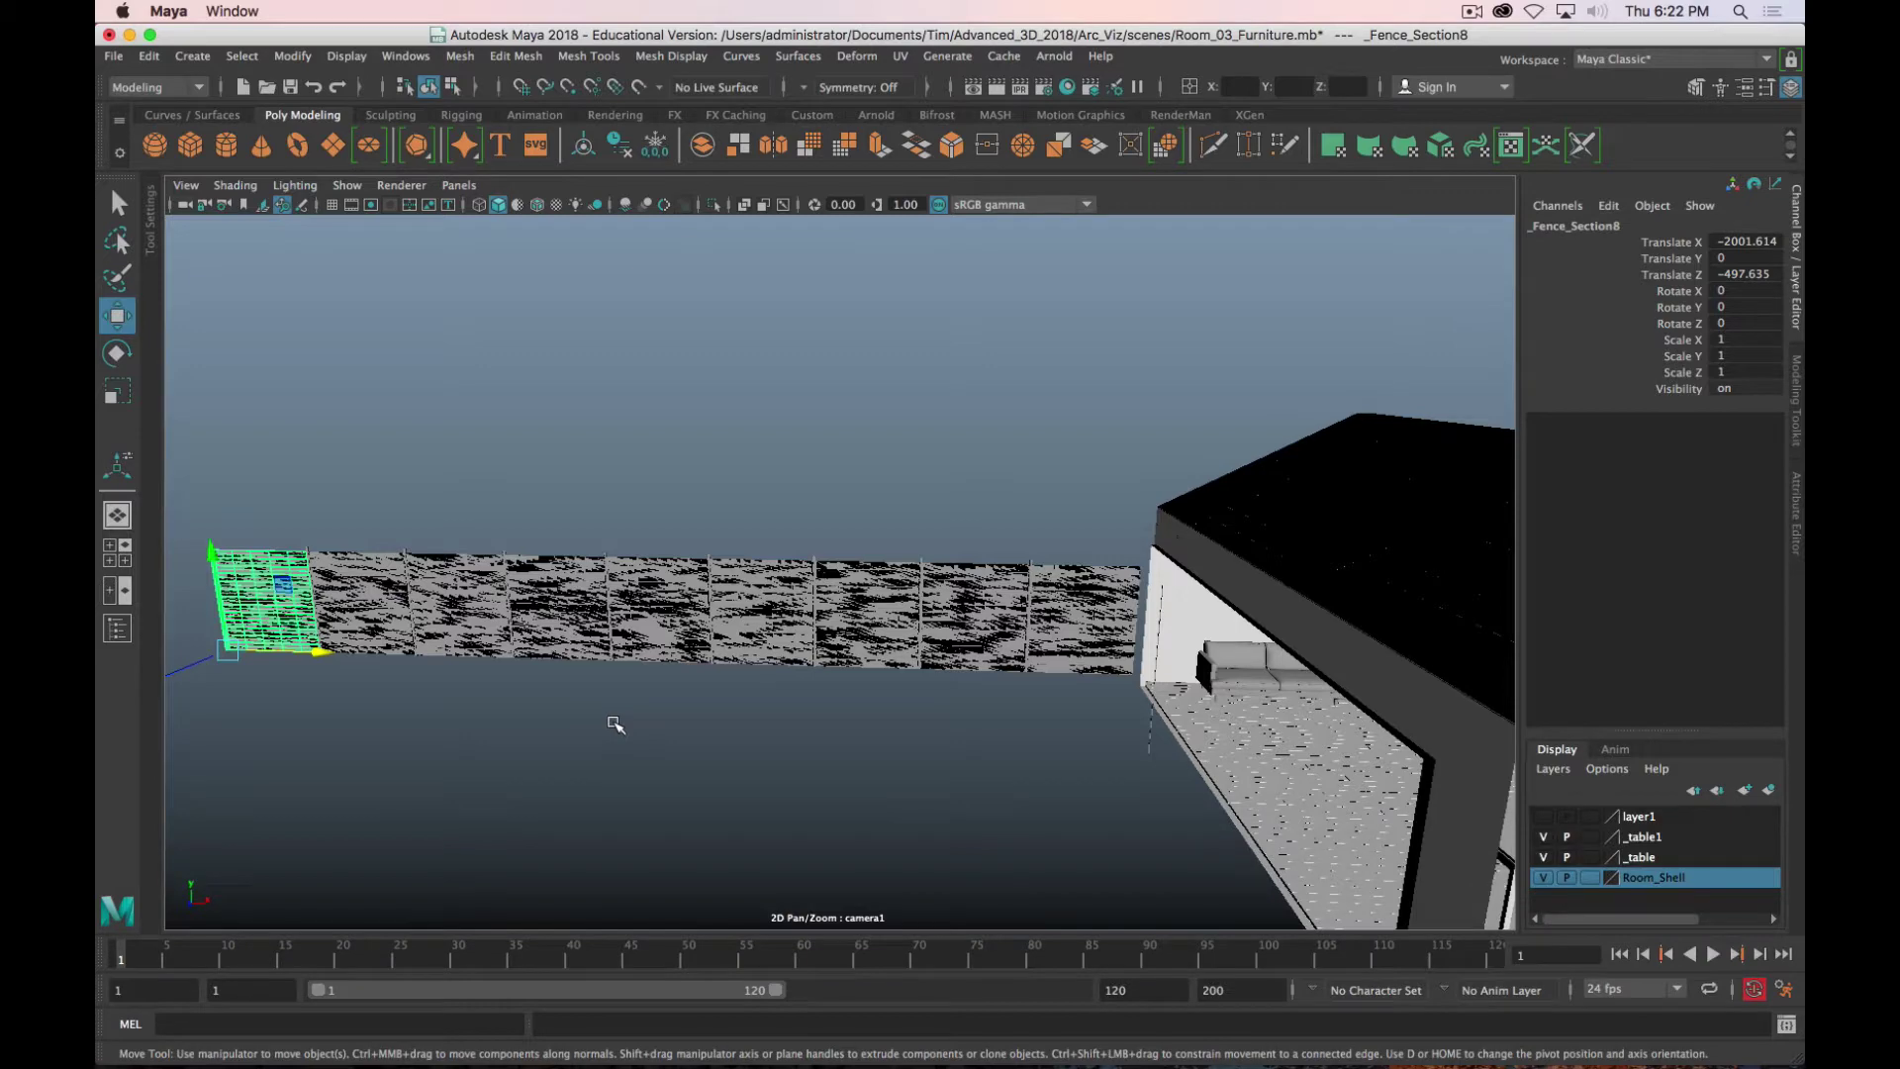
{"action": "key", "text": "alt"}
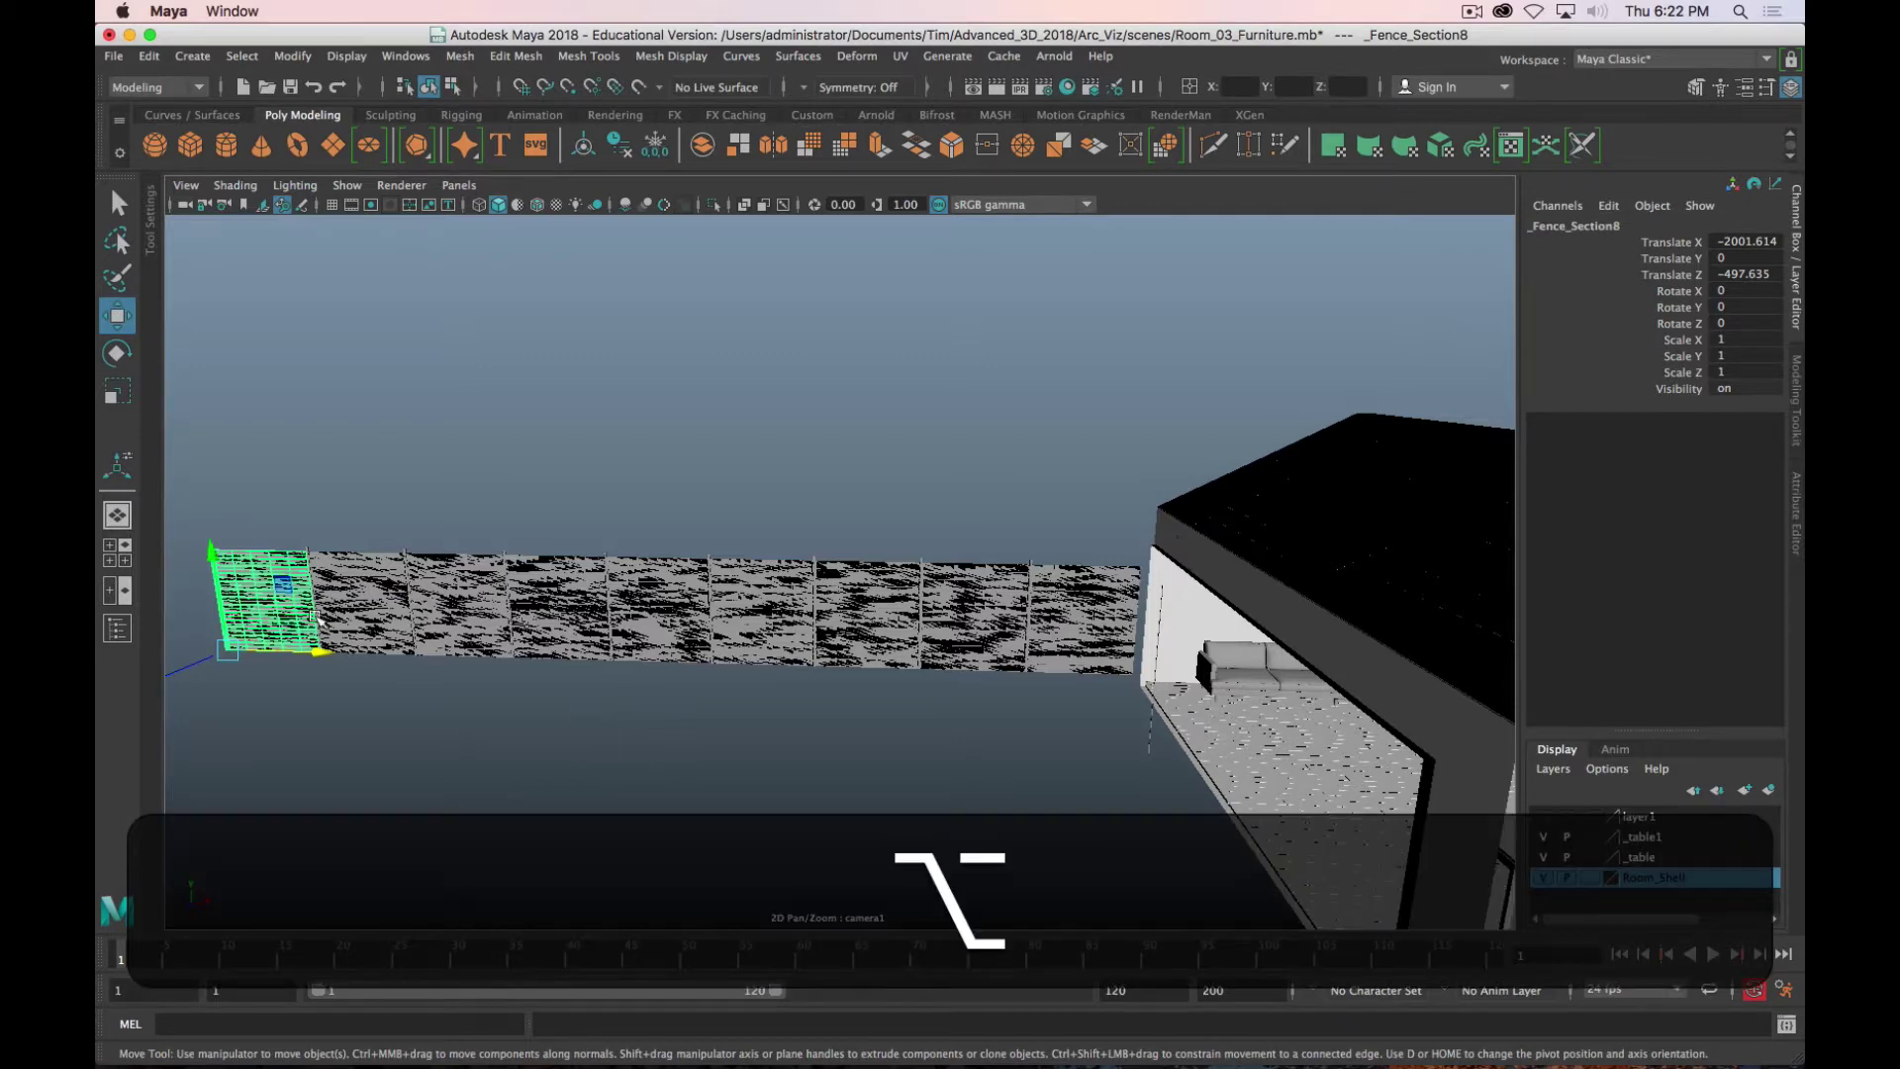
{"action": "key", "text": "alt"}
{"action": "left_click_drag", "start_coordinate": [918, 699], "coordinate": [666, 637], "text": "alt"}
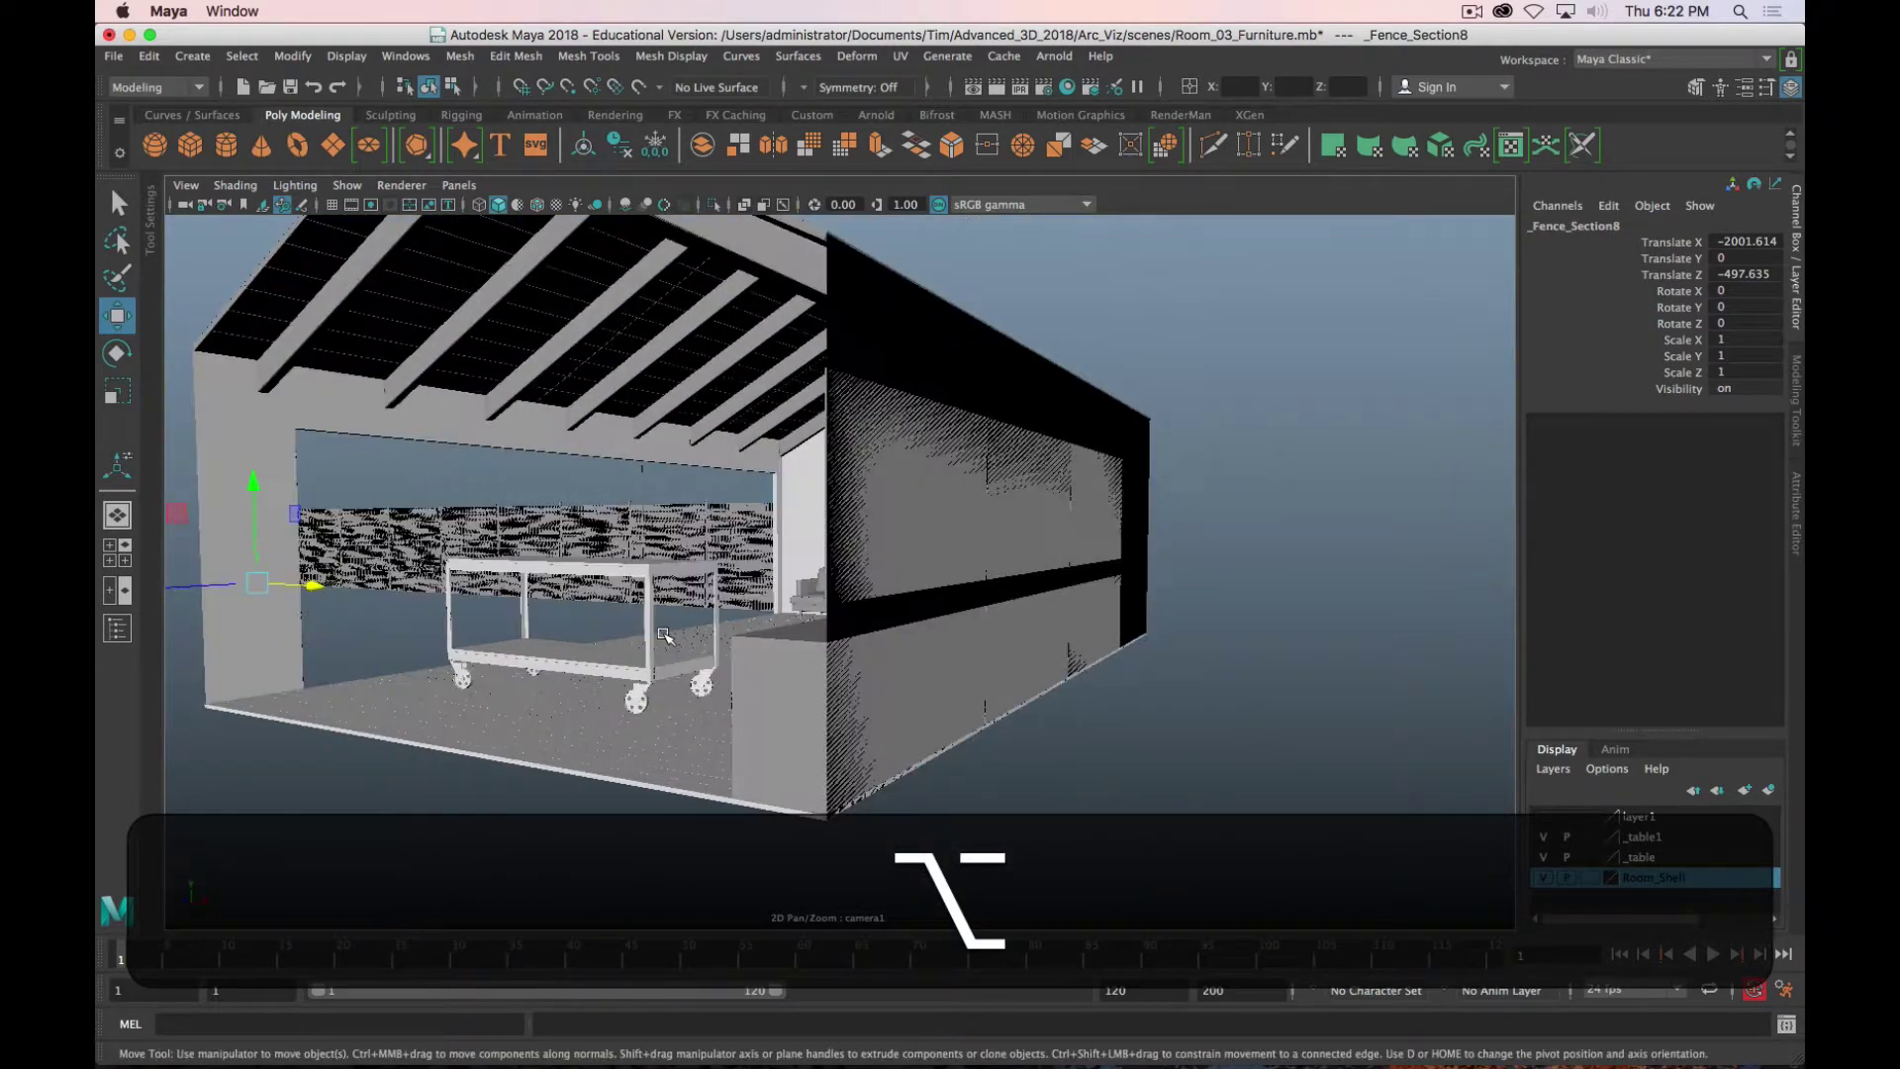
{"action": "scroll", "coordinate": [664, 634], "scroll_direction": "up", "scroll_amount": 5, "text": "alt"}
{"action": "middle_click_drag", "start_coordinate": [661, 631], "coordinate": [876, 606], "text": "alt"}
{"action": "scroll", "coordinate": [763, 584], "scroll_direction": "down", "scroll_amount": 5, "text": "alt"}
{"action": "scroll", "coordinate": [759, 580], "scroll_direction": "up", "scroll_amount": 2, "text": "alt"}
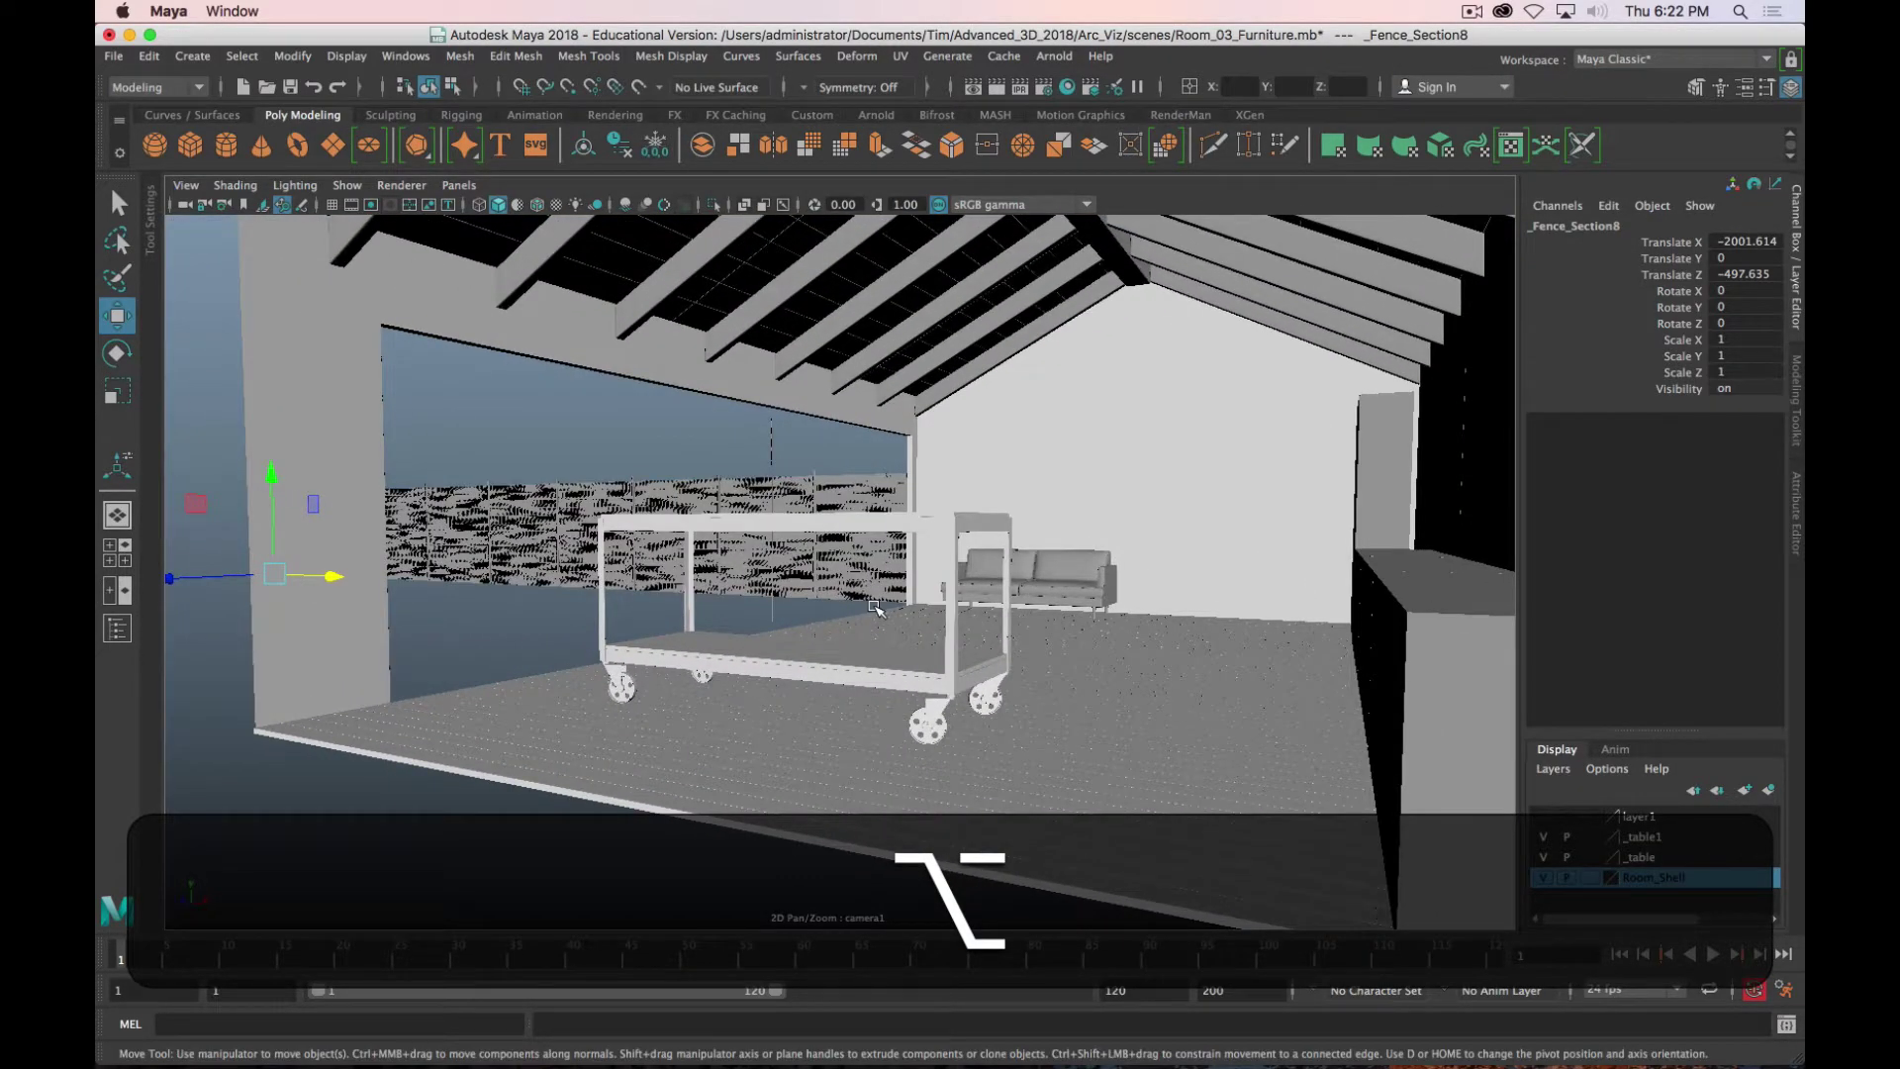
Step: Save the Room_03_Furniture scene, continuing past the student version notice
{"action": "left_click", "coordinate": [115, 56]}
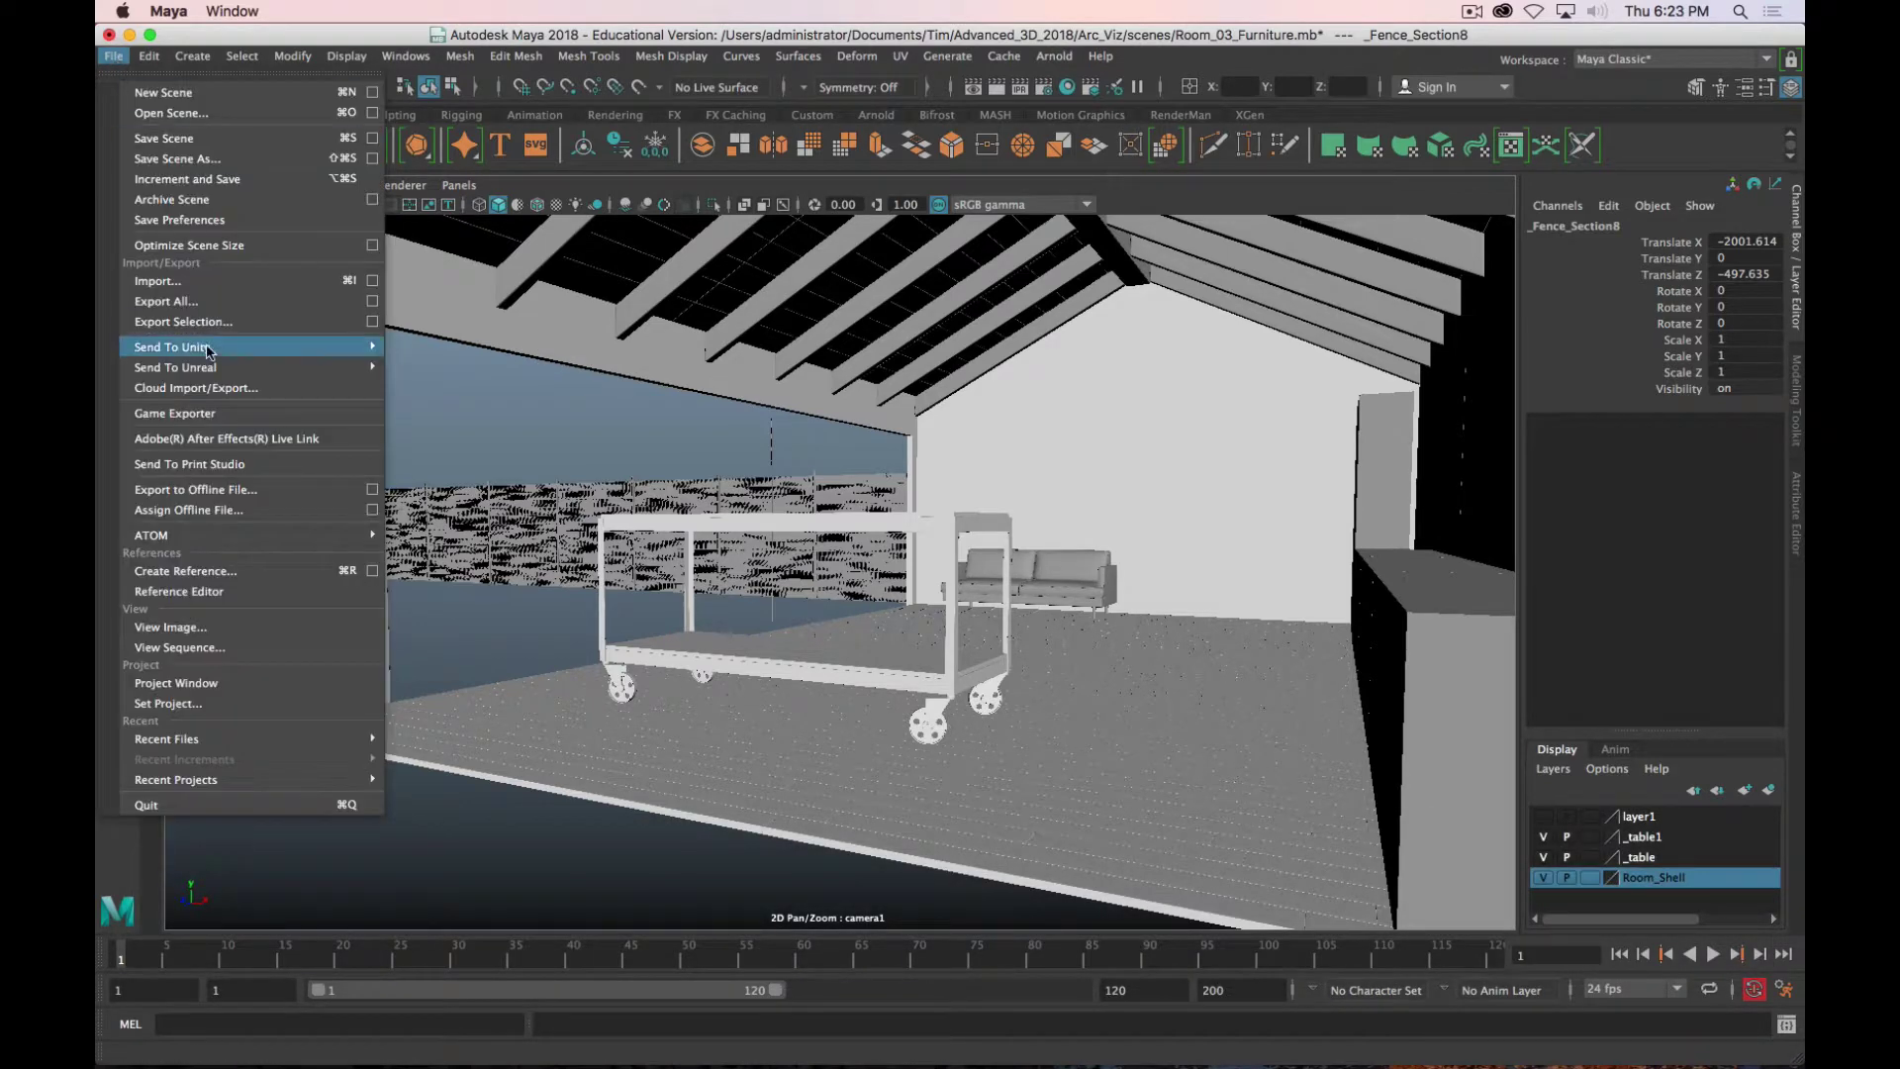
{"action": "left_click", "coordinate": [170, 138]}
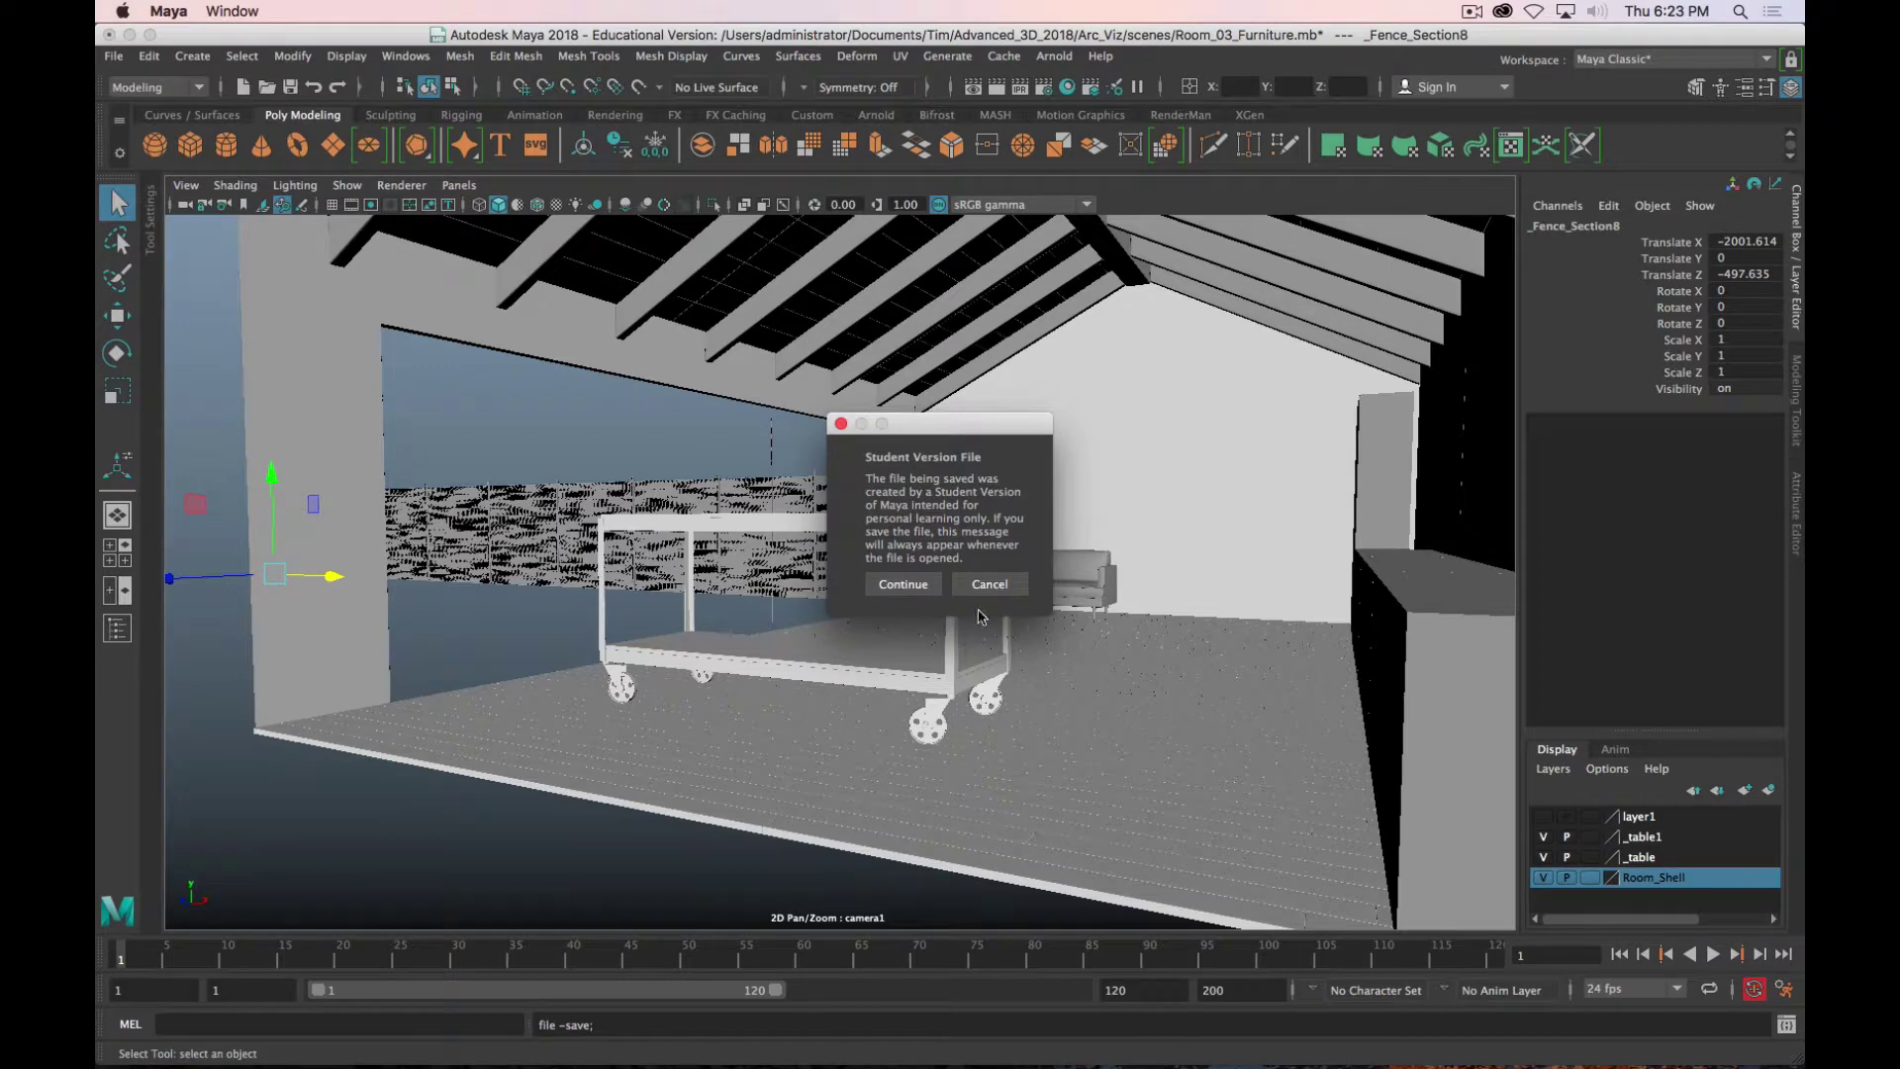
{"action": "left_click", "coordinate": [903, 584]}
Step: Open the scene Room_Layout_02_Cabinets.mb from the project's scenes folder
{"action": "left_click", "coordinate": [115, 56]}
{"action": "left_click", "coordinate": [138, 112]}
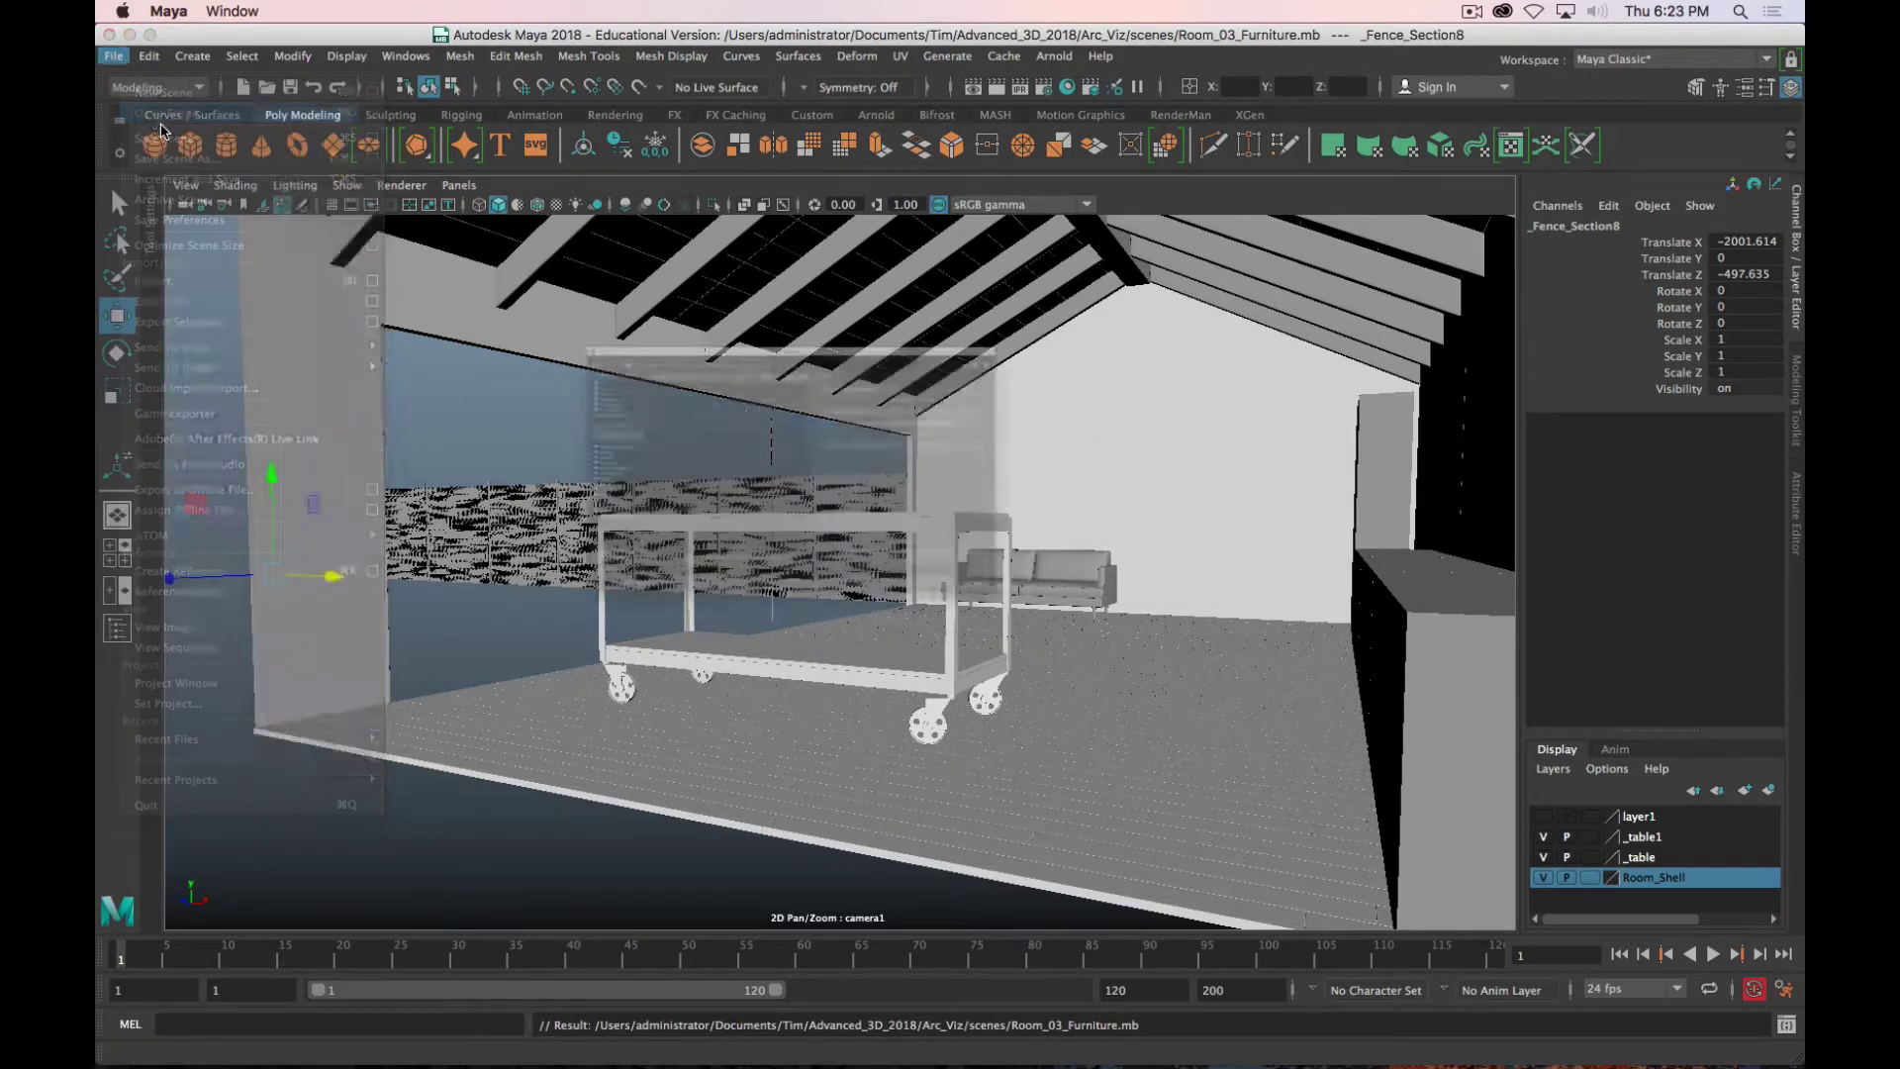
{"action": "left_click", "coordinate": [513, 377]}
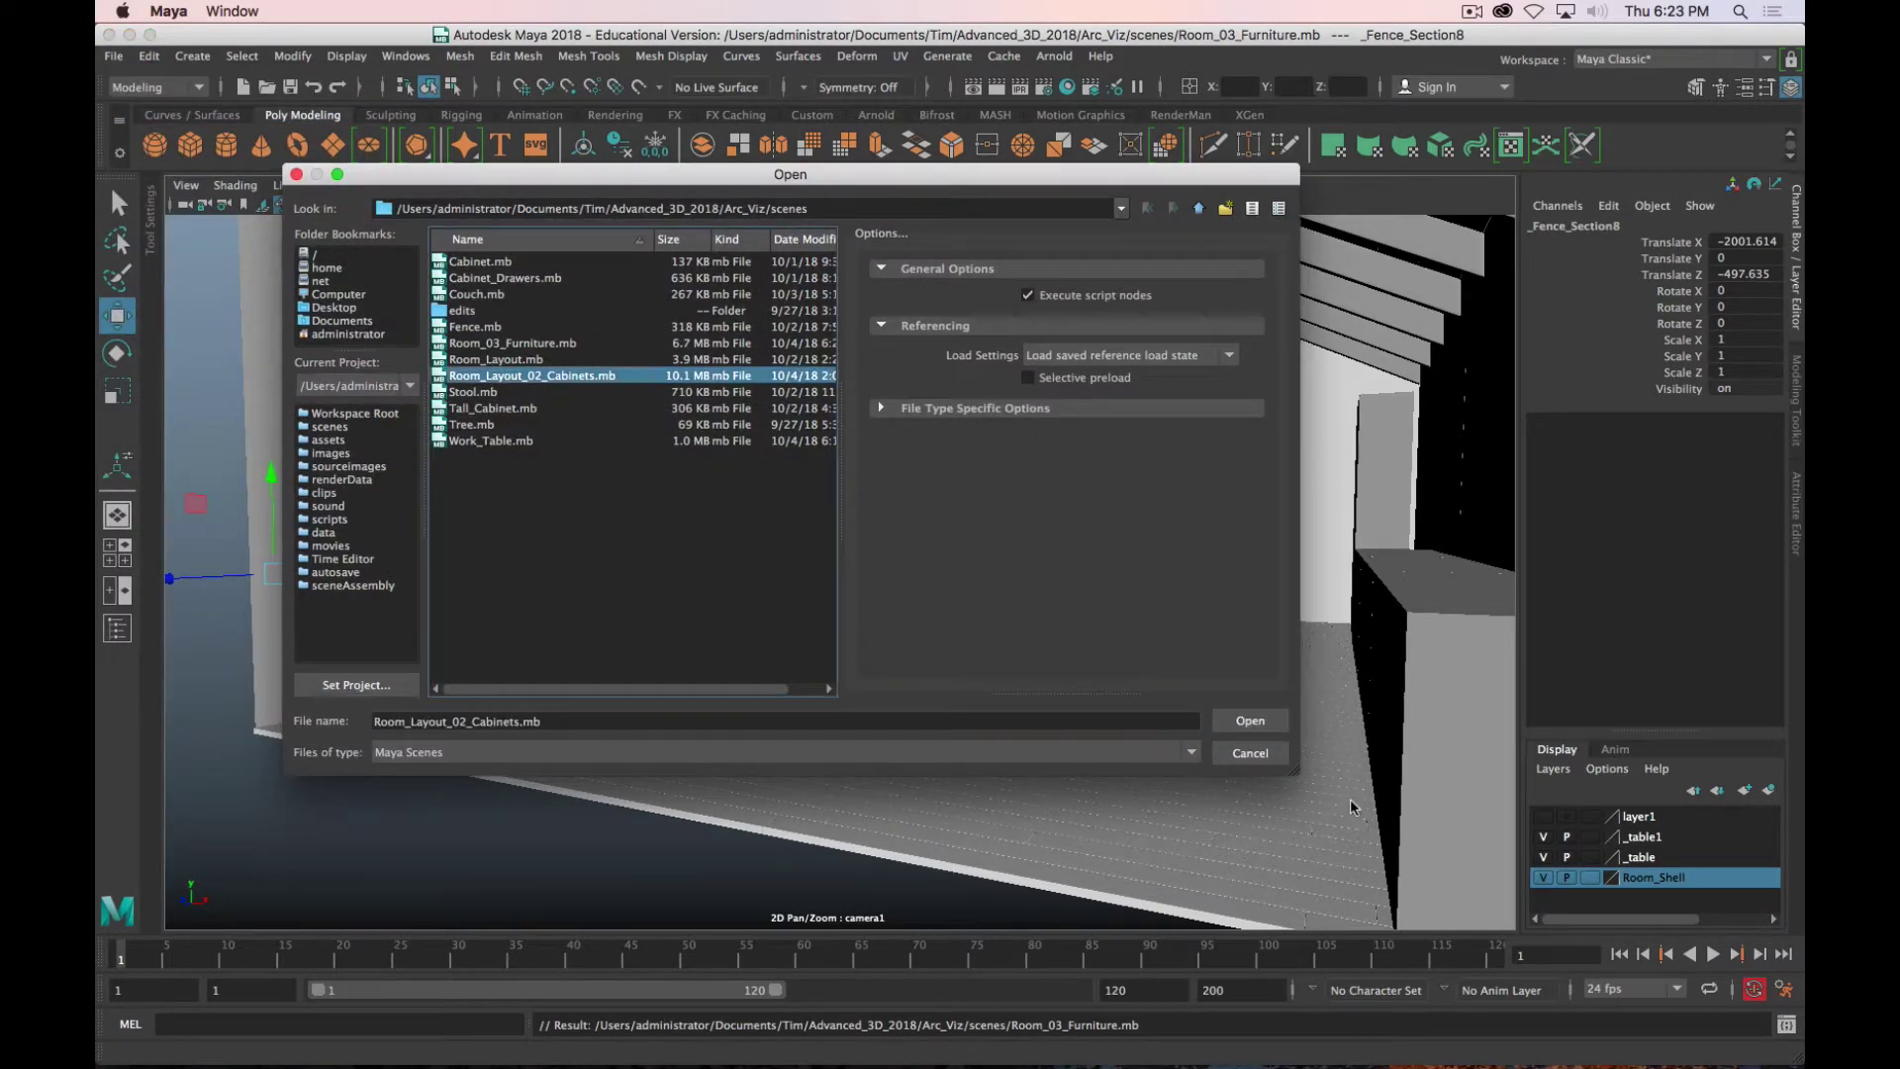
{"action": "left_click", "coordinate": [1262, 728]}
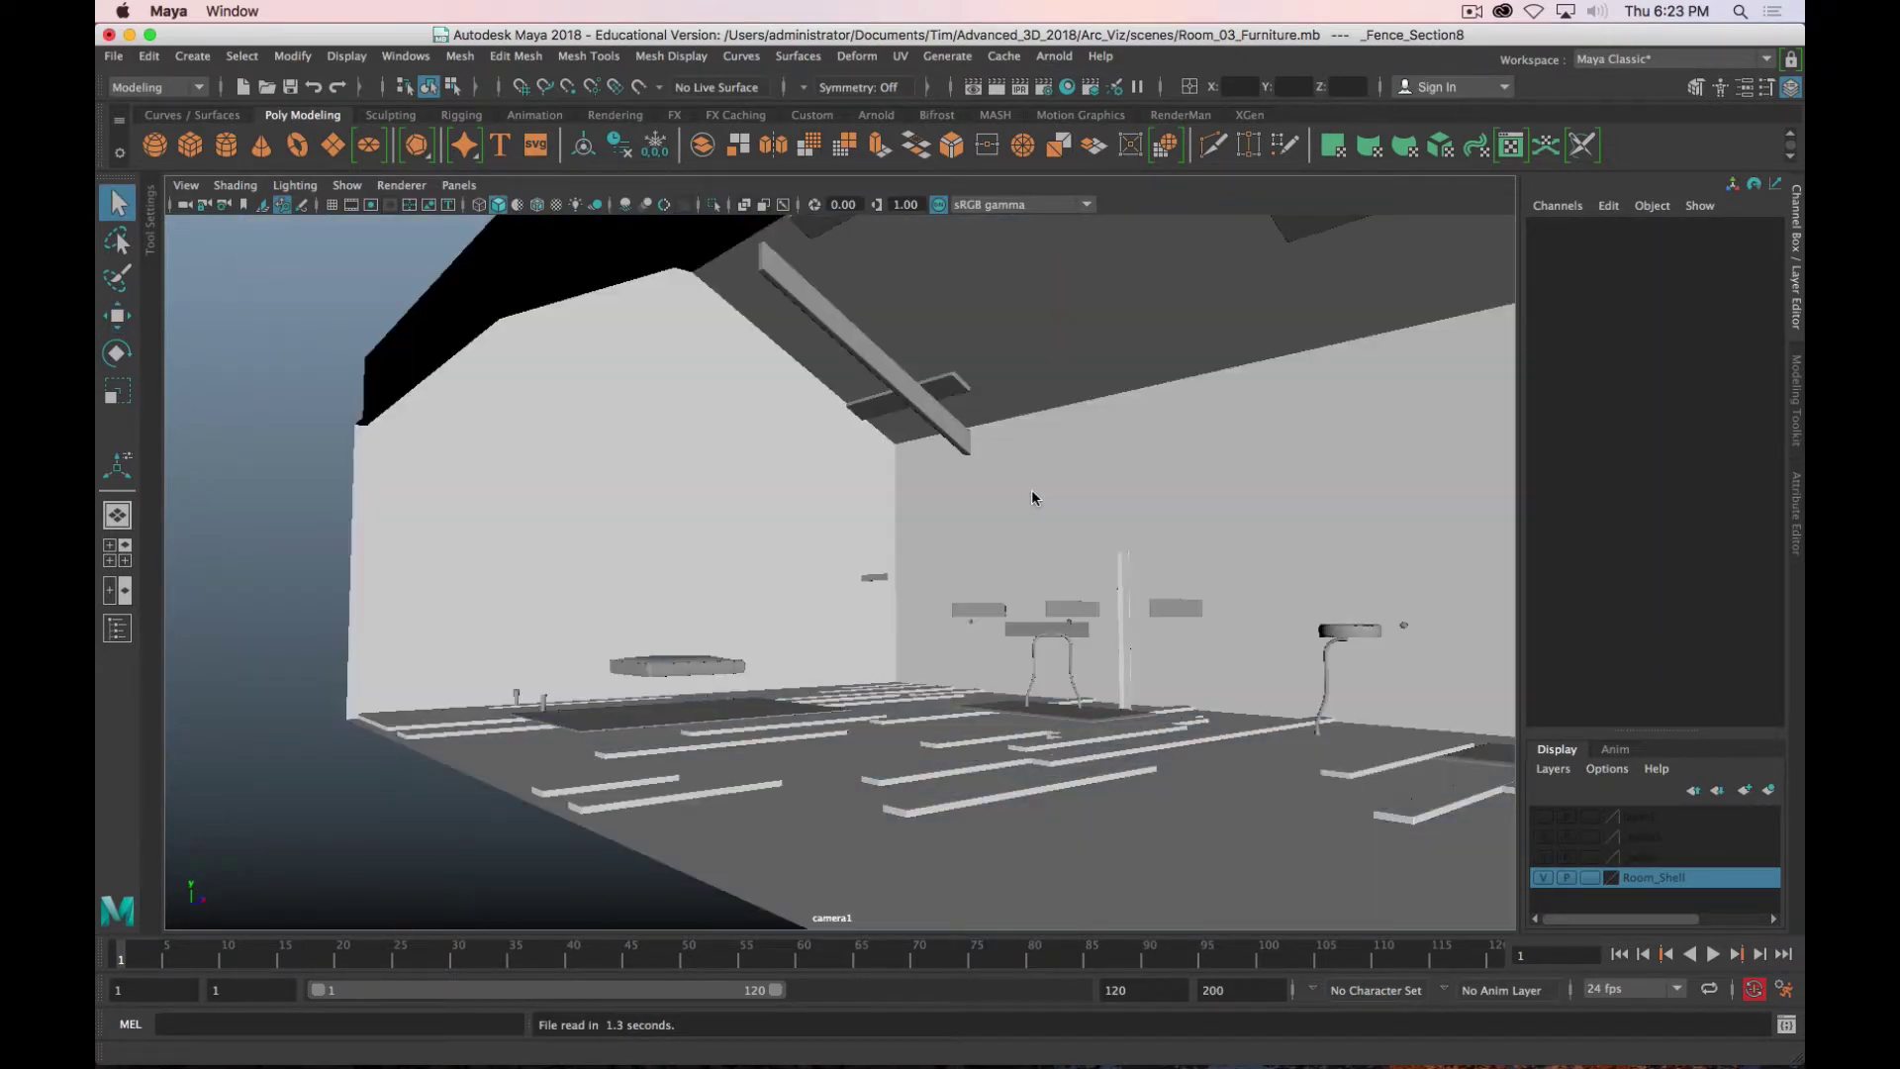
Step: Inspect the base cabinets under the countertop, selecting the drawer cabinet's whole group and the neighbouring two-door cabinet's whole group
{"action": "left_click_drag", "start_coordinate": [1082, 653], "coordinate": [970, 732], "text": "alt"}
{"action": "right_click_drag", "start_coordinate": [970, 732], "coordinate": [1196, 677], "text": "alt"}
{"action": "left_click", "coordinate": [1273, 703]}
{"action": "key", "text": "Up"}
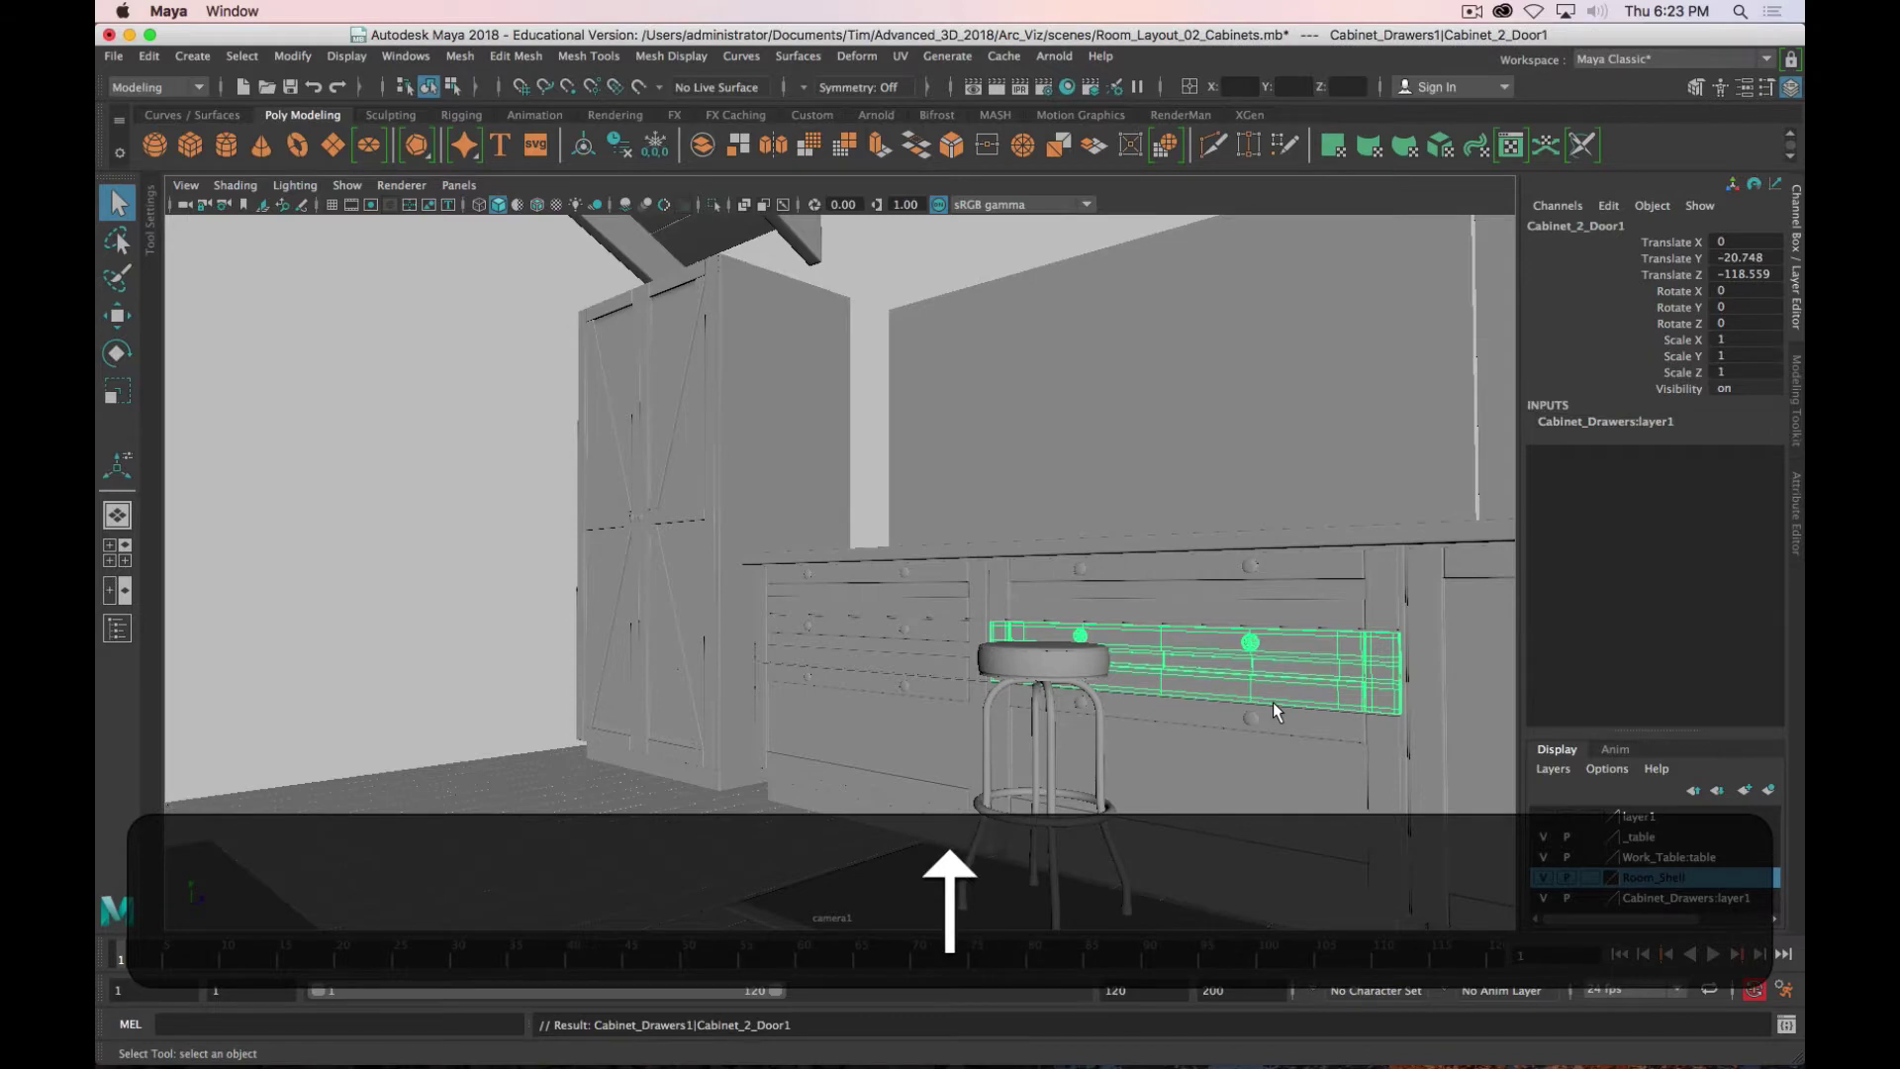
{"action": "left_click_drag", "start_coordinate": [1257, 679], "coordinate": [264, 557], "text": "alt"}
{"action": "left_click_drag", "start_coordinate": [764, 677], "coordinate": [792, 663], "text": "alt"}
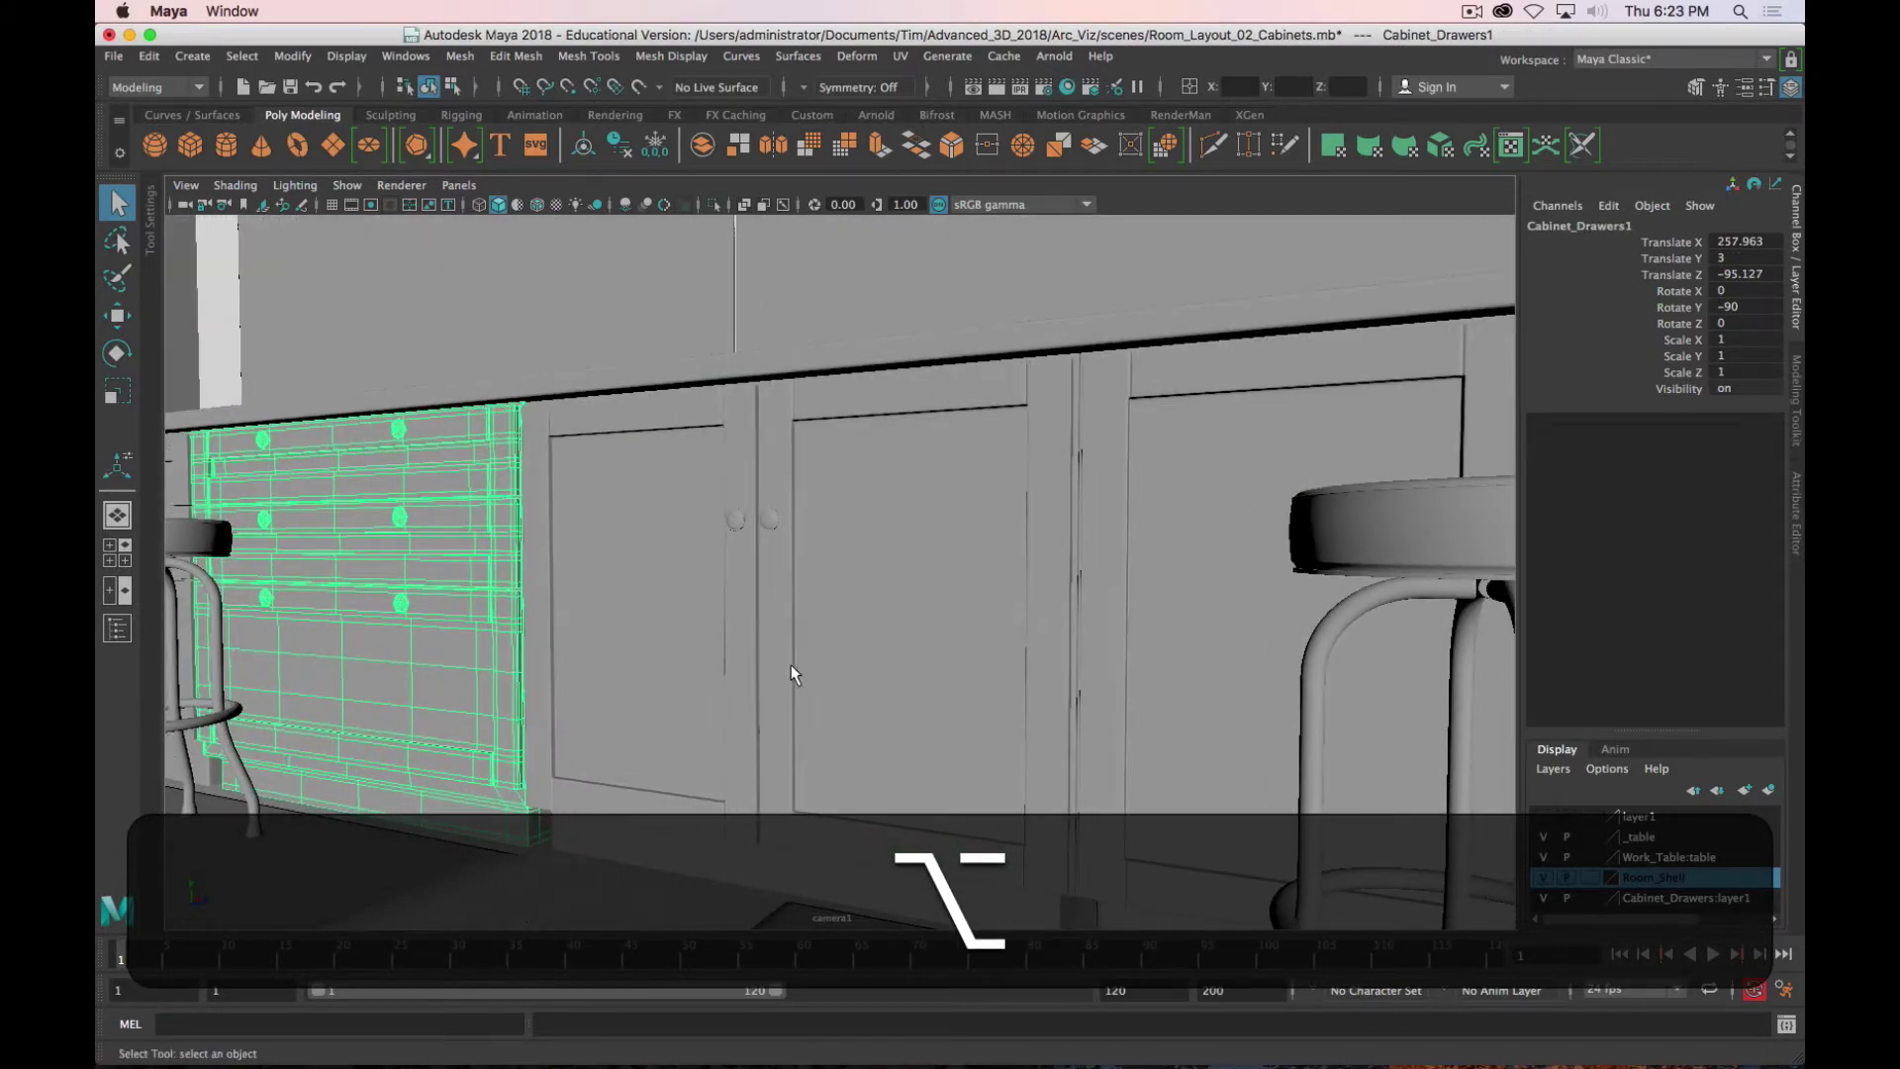
{"action": "left_click", "coordinate": [791, 667]}
{"action": "key", "text": "Up"}
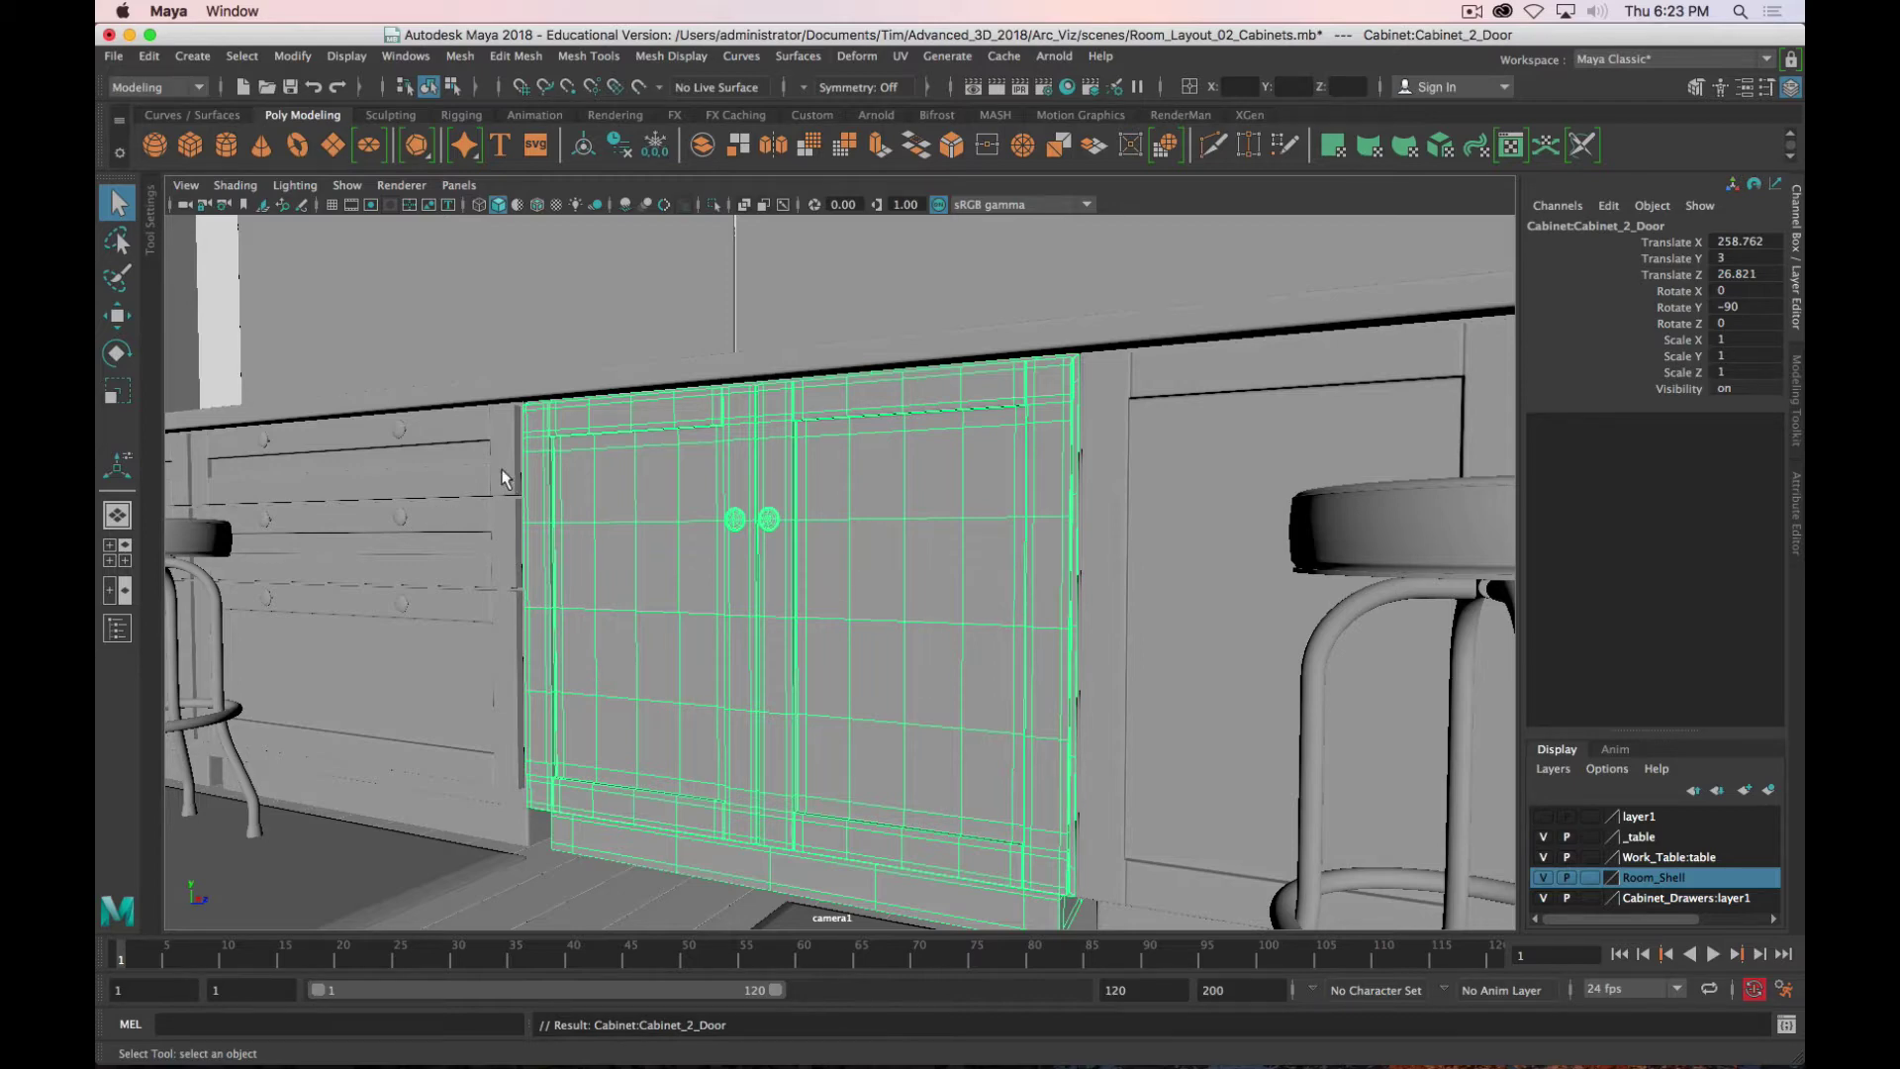
Step: Turn on Wireframe on Shaded for the camera view with the table and cabinet wall in frame
{"action": "scroll", "coordinate": [491, 746], "scroll_direction": "down", "scroll_amount": 10}
{"action": "scroll", "coordinate": [531, 646], "scroll_direction": "up", "scroll_amount": 3}
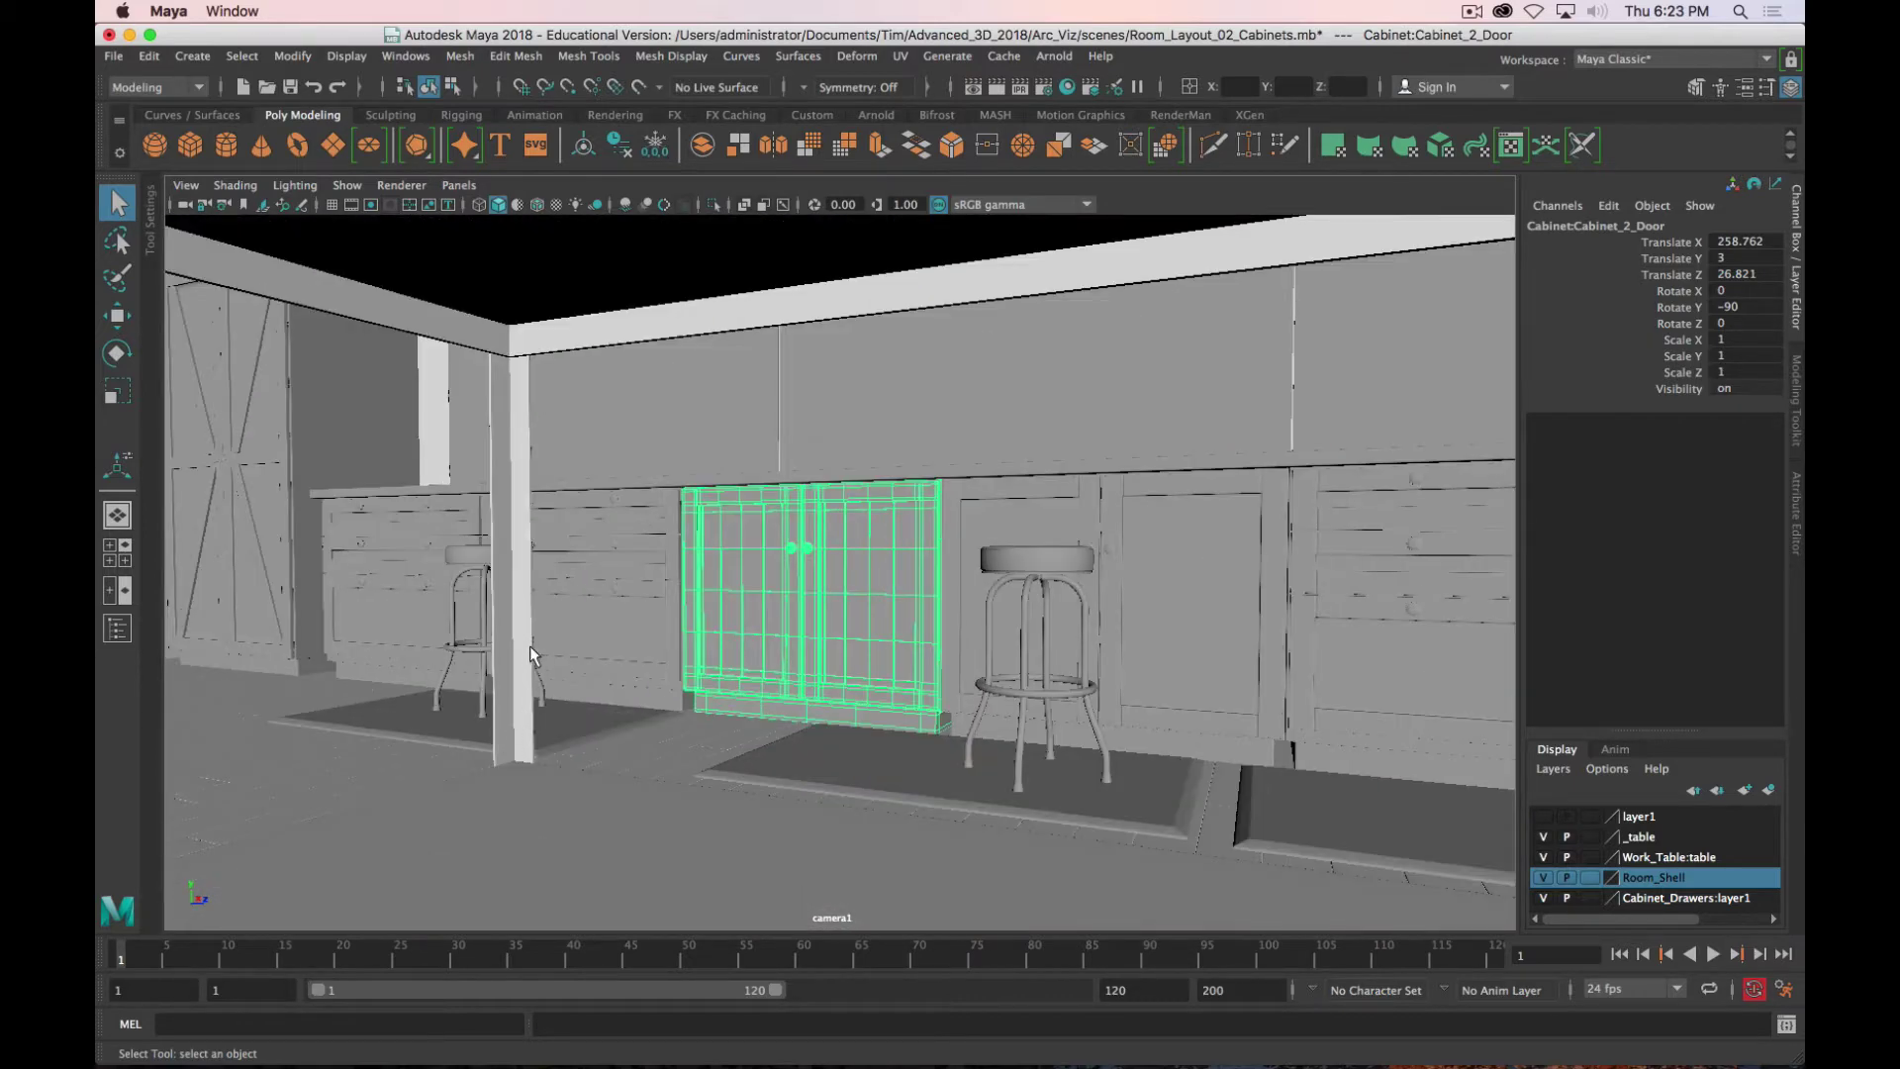
{"action": "scroll", "coordinate": [550, 673], "scroll_direction": "down", "scroll_amount": 3}
{"action": "scroll", "coordinate": [550, 673], "scroll_direction": "down", "scroll_amount": 5}
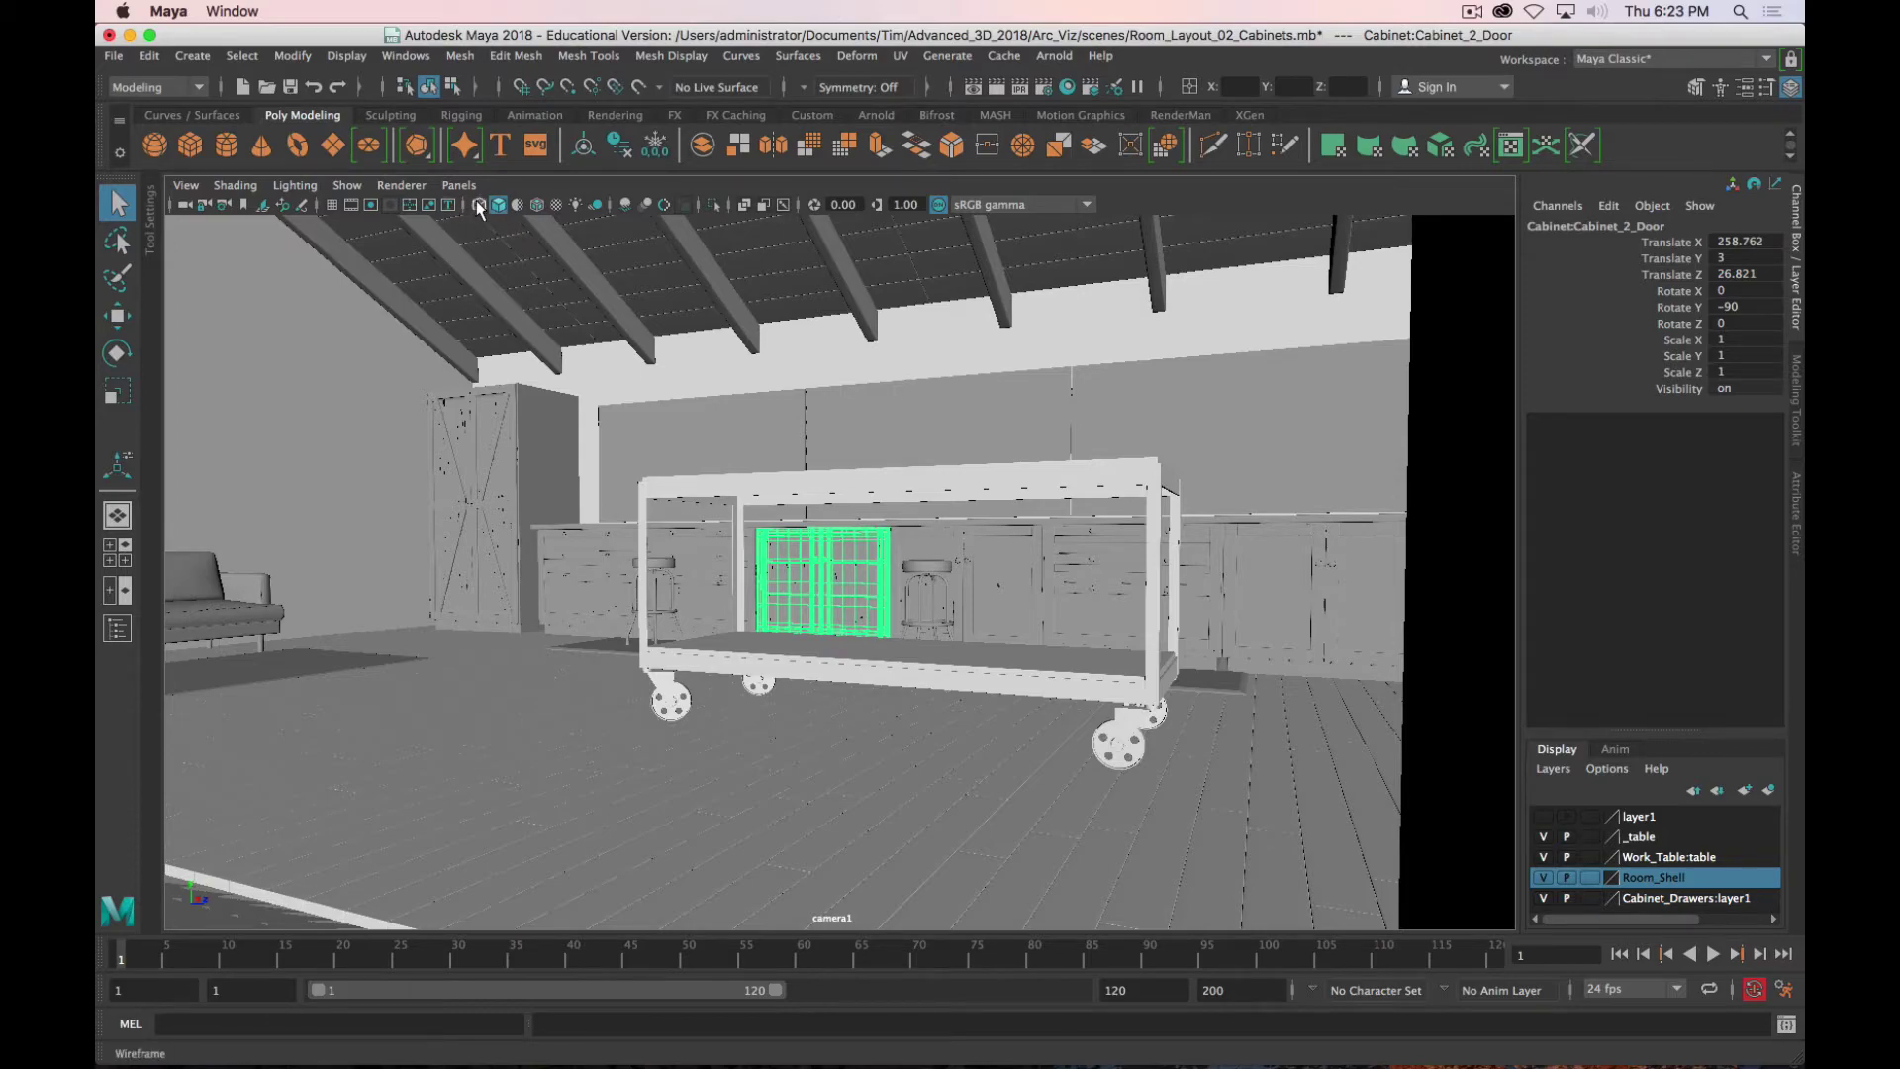
{"action": "left_click", "coordinate": [536, 205]}
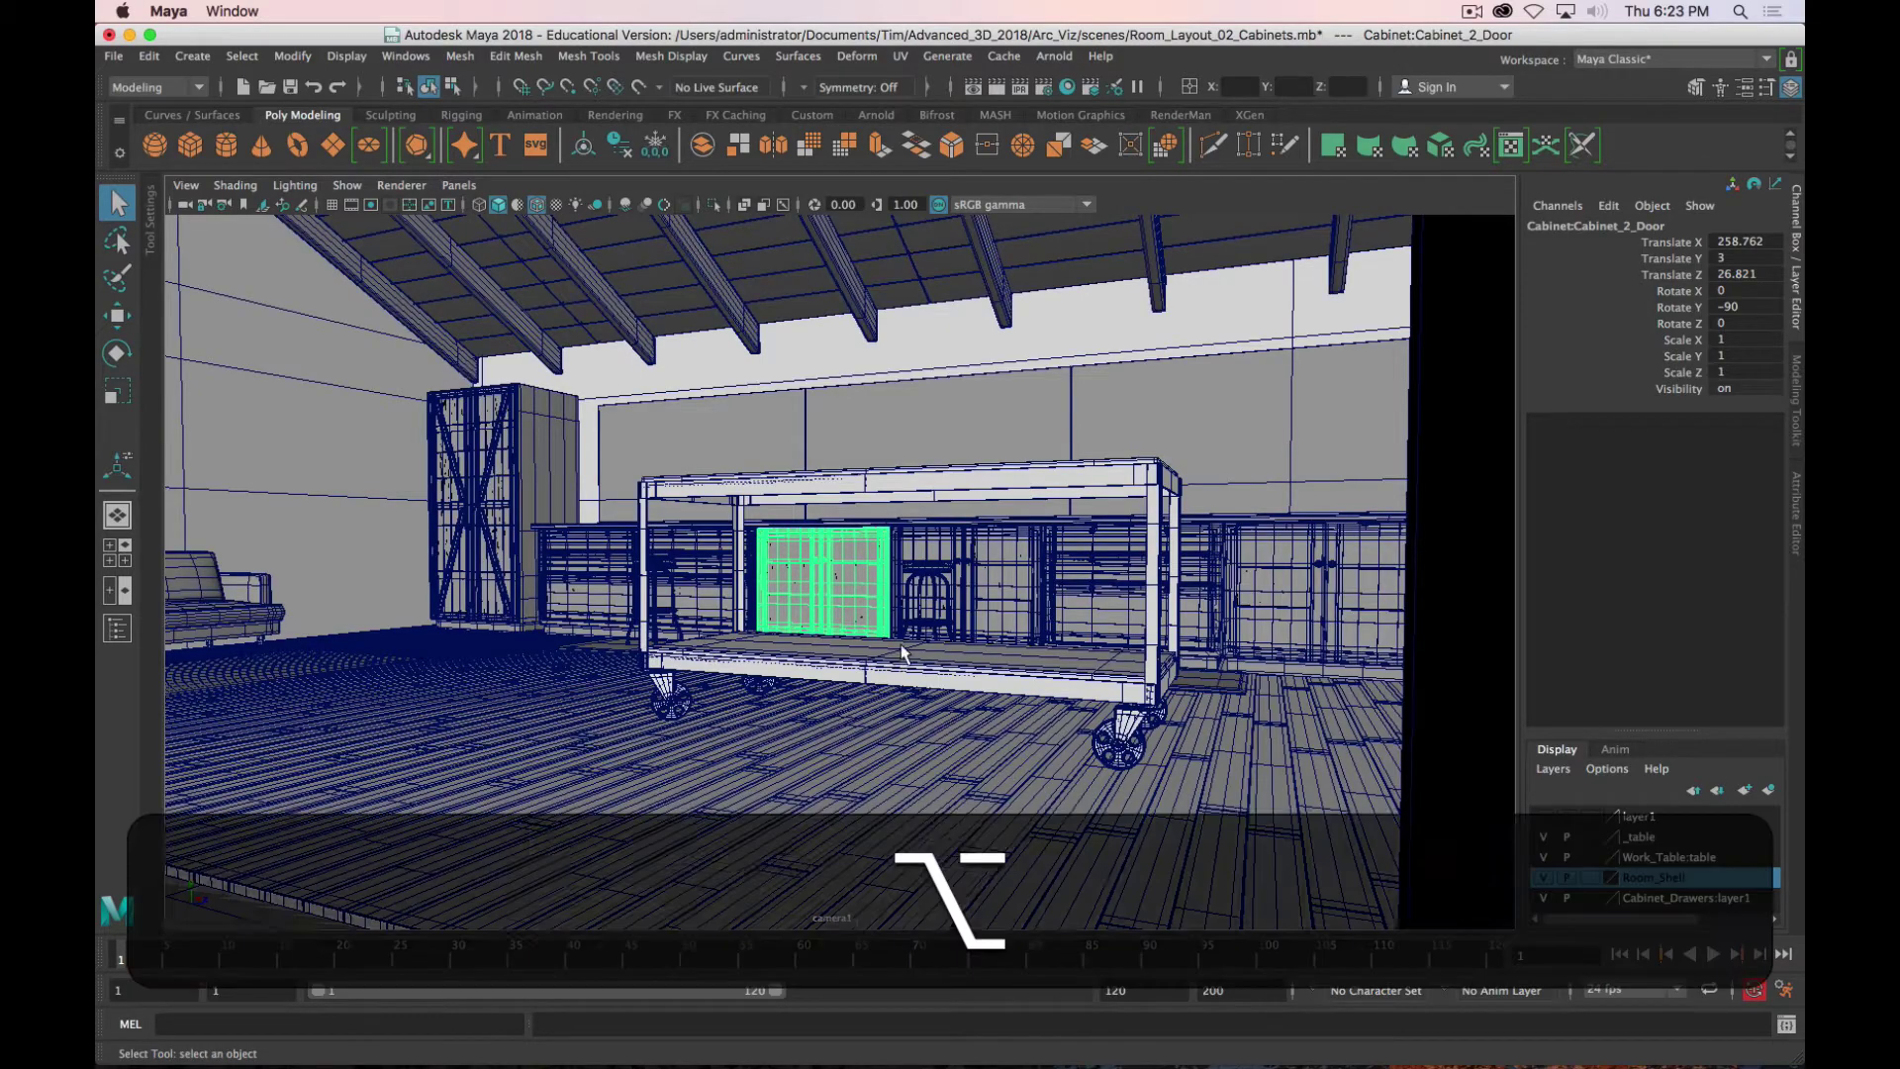
Step: Inspect the wireframe of the base cabinet run and select the countertop above it
{"action": "left_click_drag", "start_coordinate": [902, 653], "coordinate": [601, 645], "text": "alt"}
{"action": "left_click_drag", "start_coordinate": [644, 997], "coordinate": [318, 498], "text": "alt"}
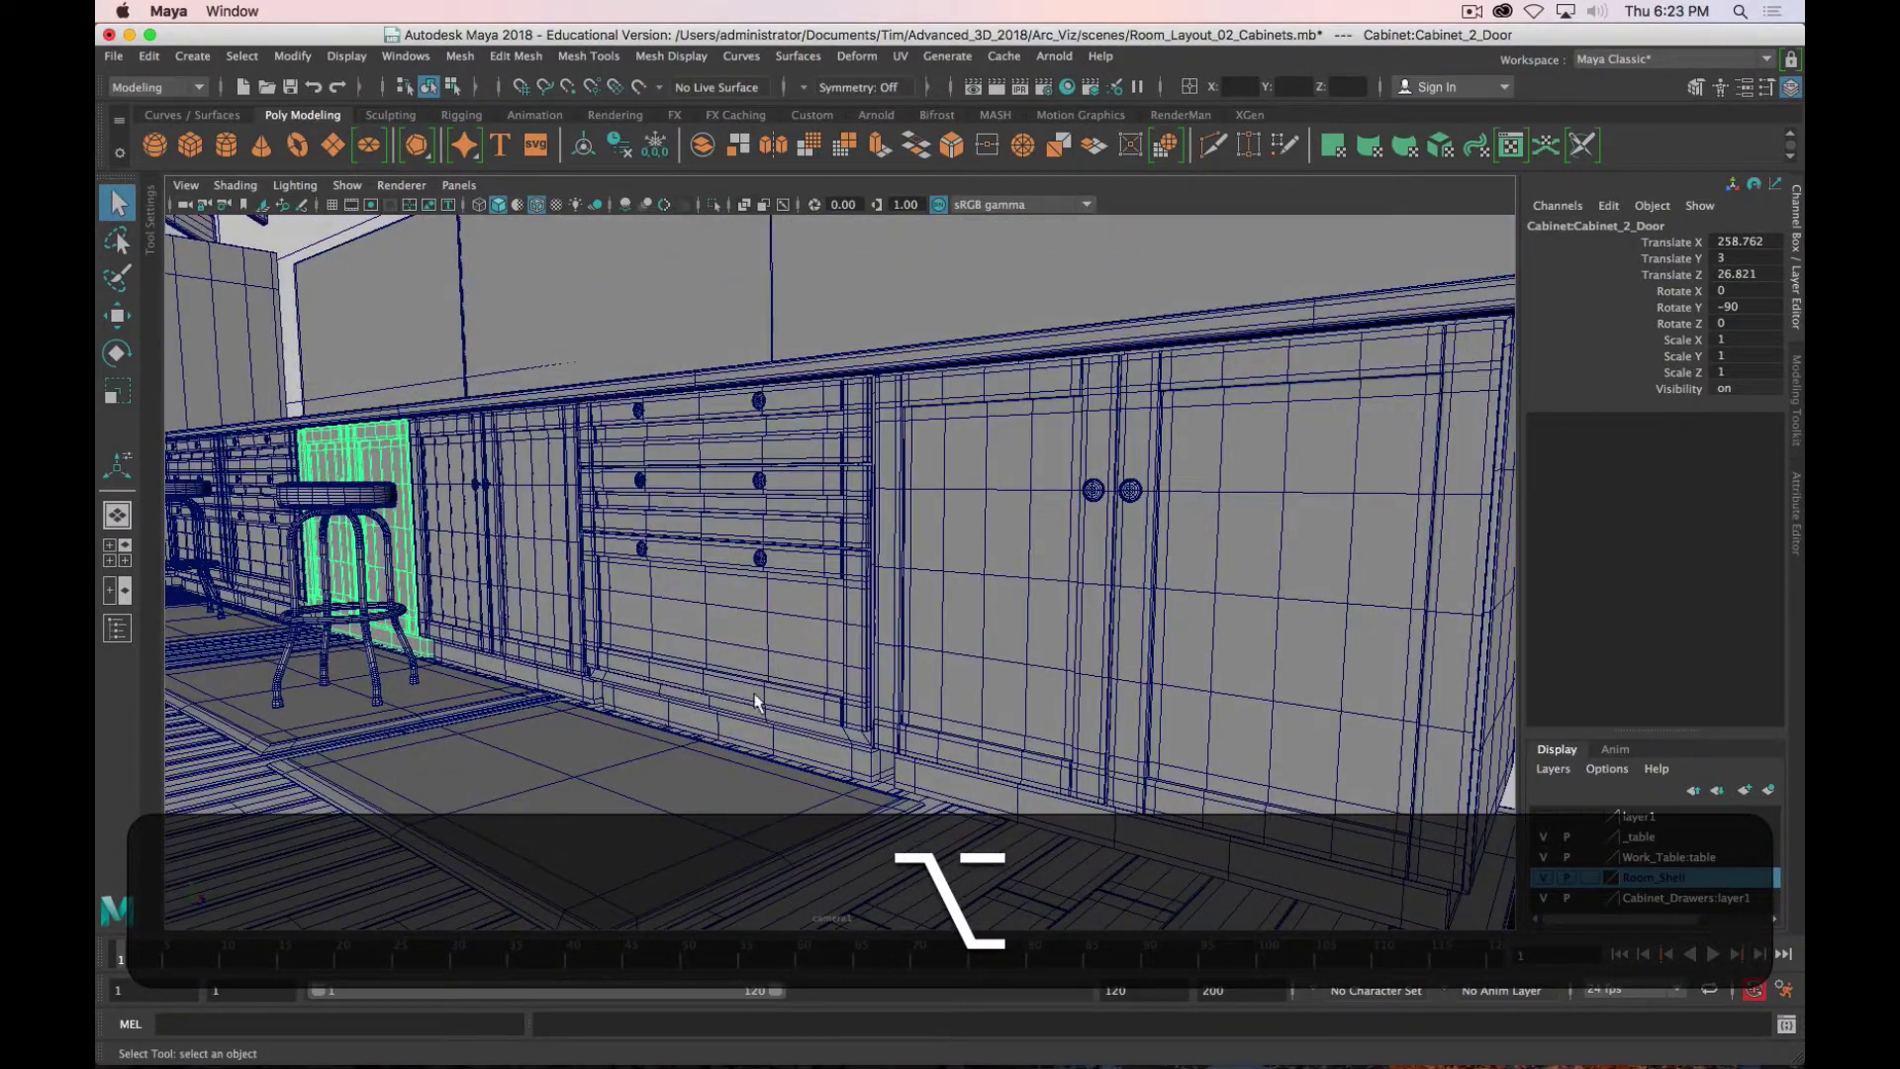
{"action": "left_click_drag", "start_coordinate": [756, 702], "coordinate": [870, 530], "text": "alt"}
{"action": "left_click", "coordinate": [966, 425]}
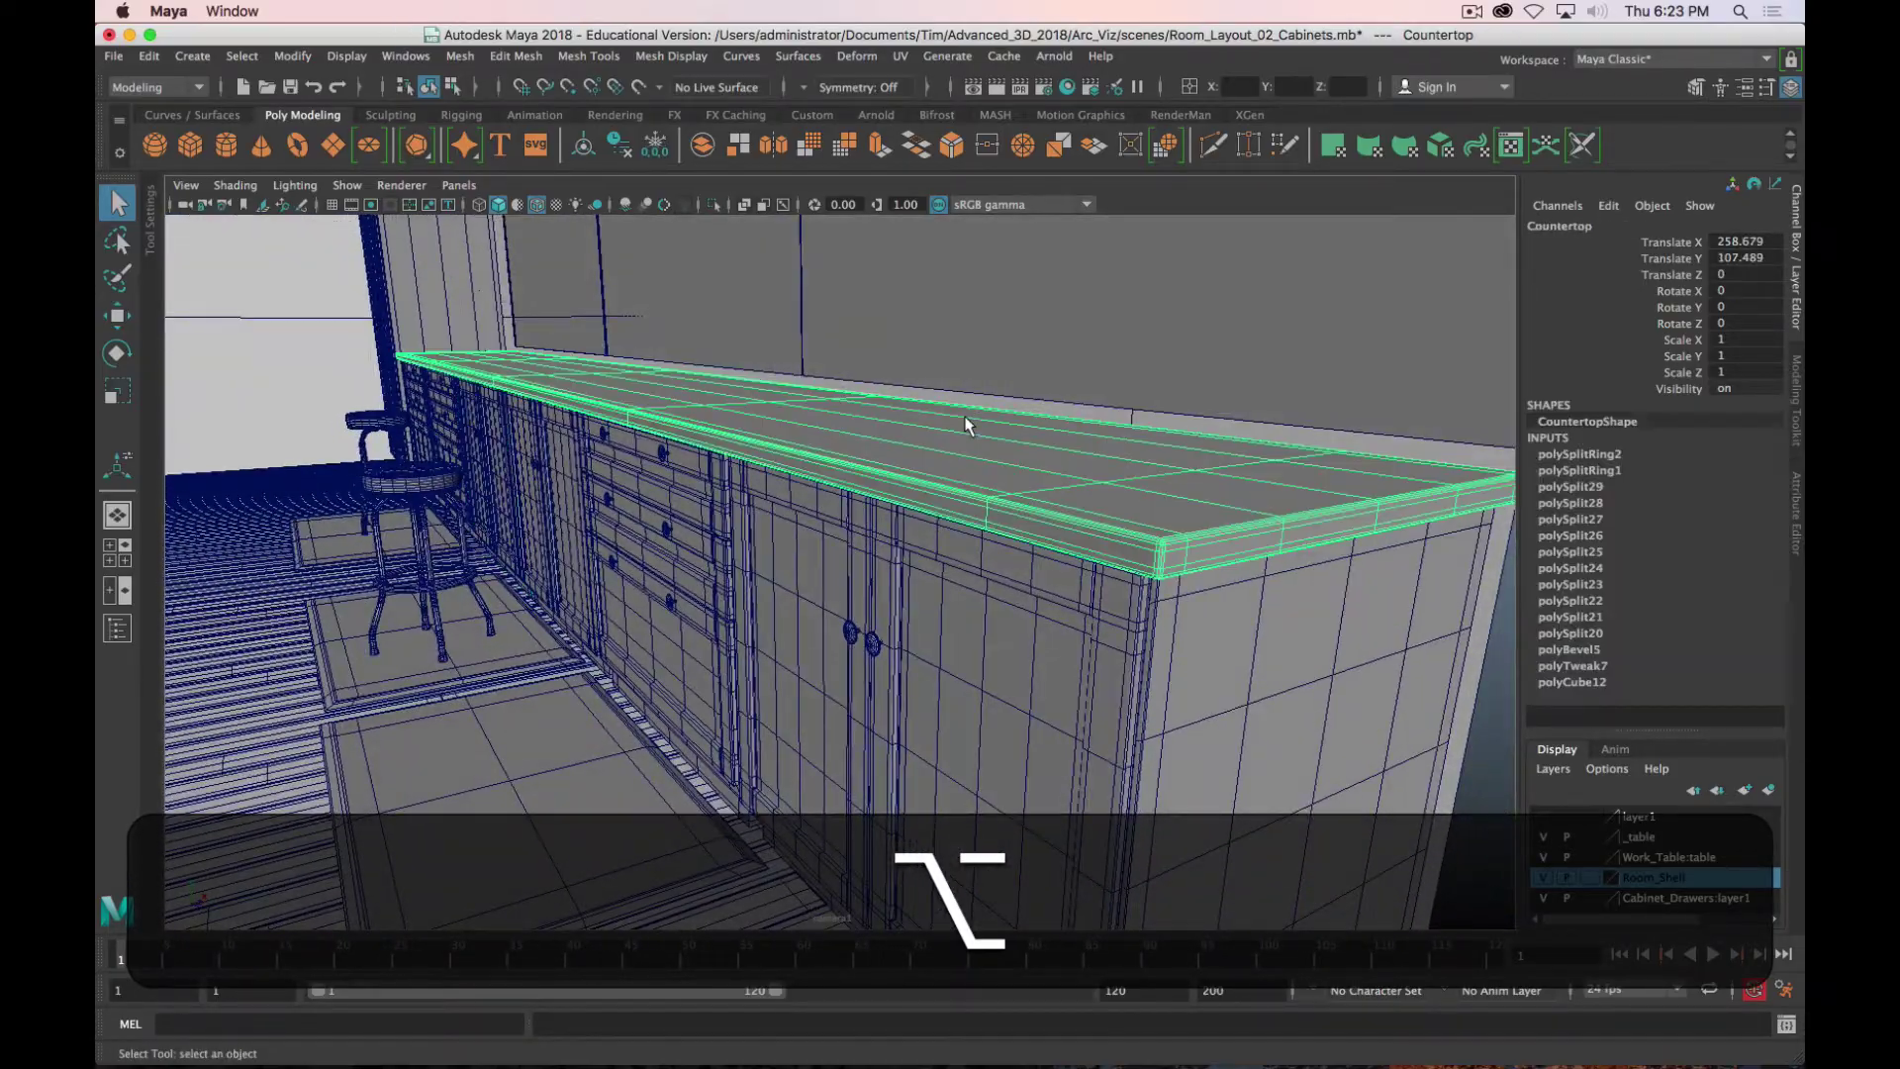
Step: Inspect the drawer cabinets along the counter and select the whole tall cabinet group beside them
{"action": "left_click_drag", "start_coordinate": [624, 499], "coordinate": [644, 581], "text": "alt"}
{"action": "middle_click_drag", "start_coordinate": [644, 581], "coordinate": [1198, 555], "text": "alt"}
{"action": "middle_click_drag", "start_coordinate": [264, 543], "coordinate": [878, 475], "text": "alt"}
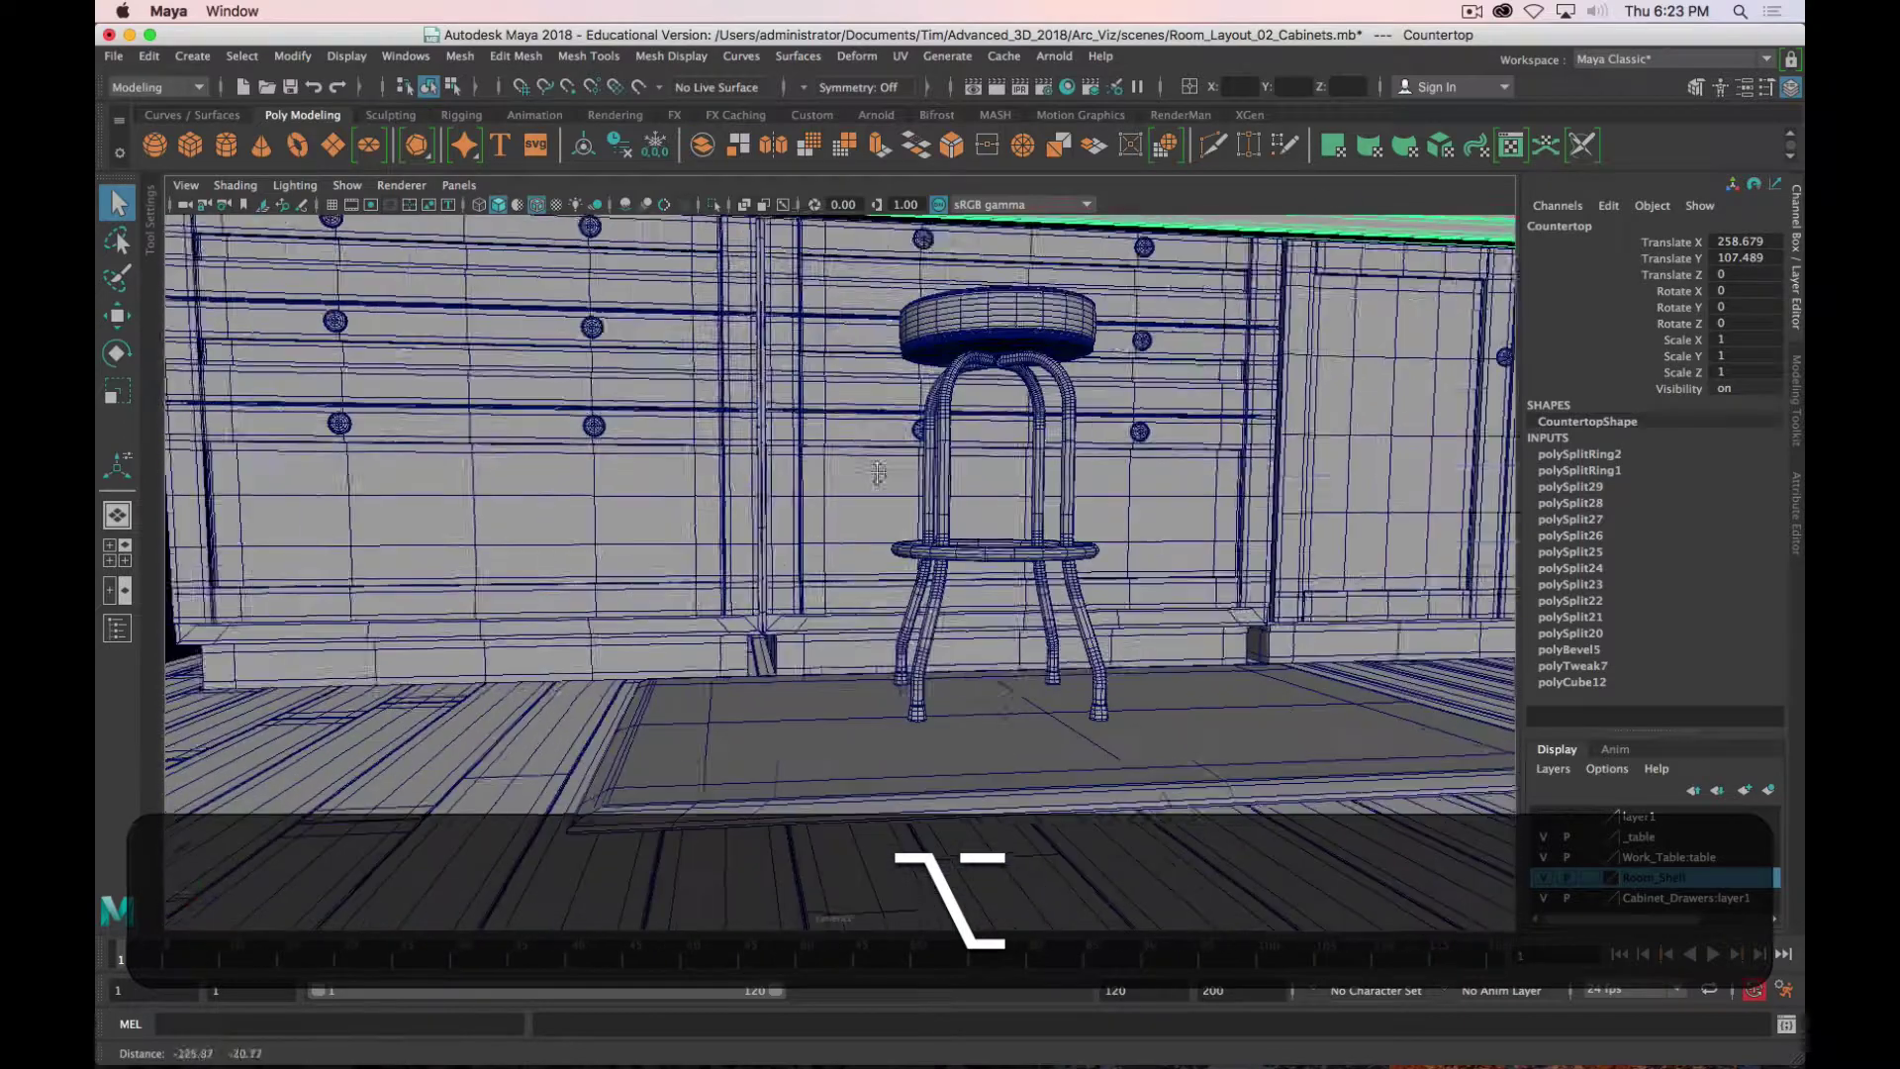
{"action": "middle_click_drag", "start_coordinate": [421, 445], "coordinate": [994, 612], "text": "alt"}
{"action": "right_click_drag", "start_coordinate": [994, 612], "coordinate": [824, 623], "text": "alt"}
{"action": "left_click", "coordinate": [470, 488]}
{"action": "key", "text": "Up"}
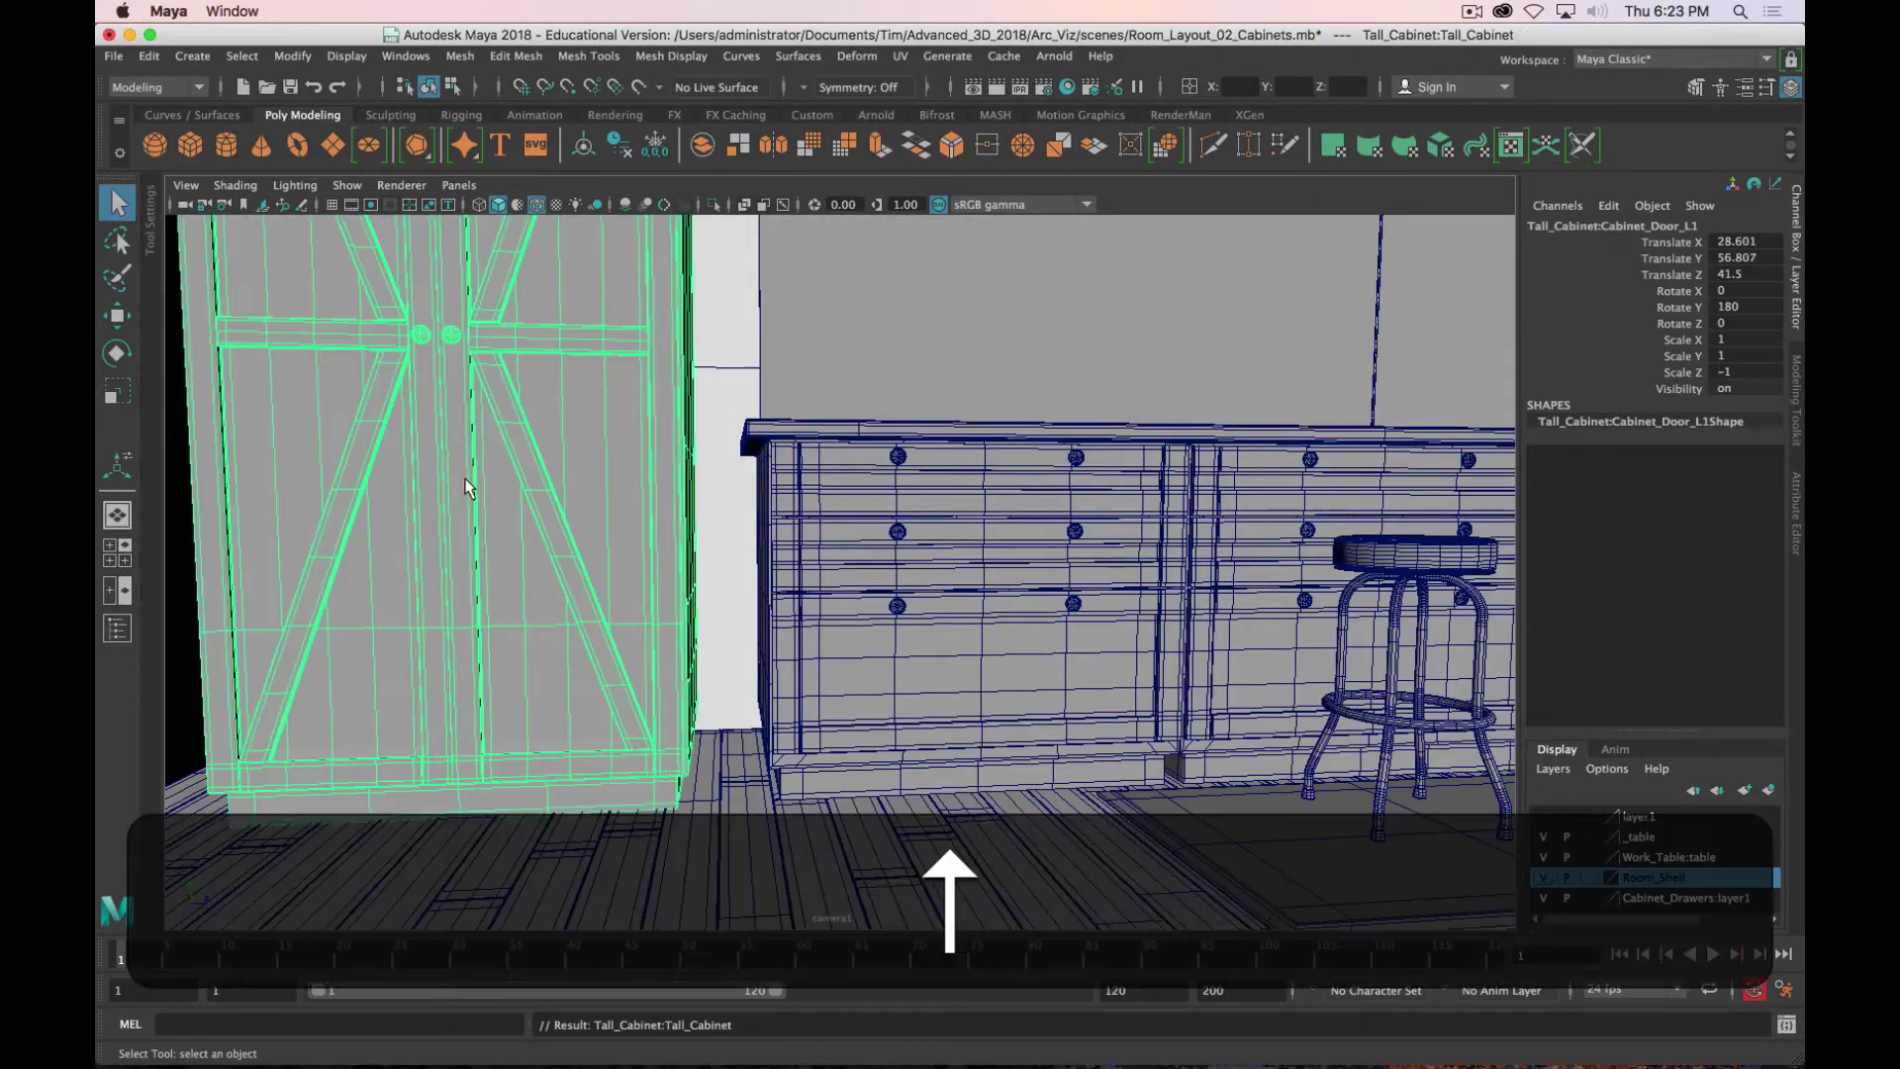
{"action": "scroll", "coordinate": [466, 479], "scroll_direction": "down", "scroll_amount": 5}
{"action": "key", "text": "alt"}
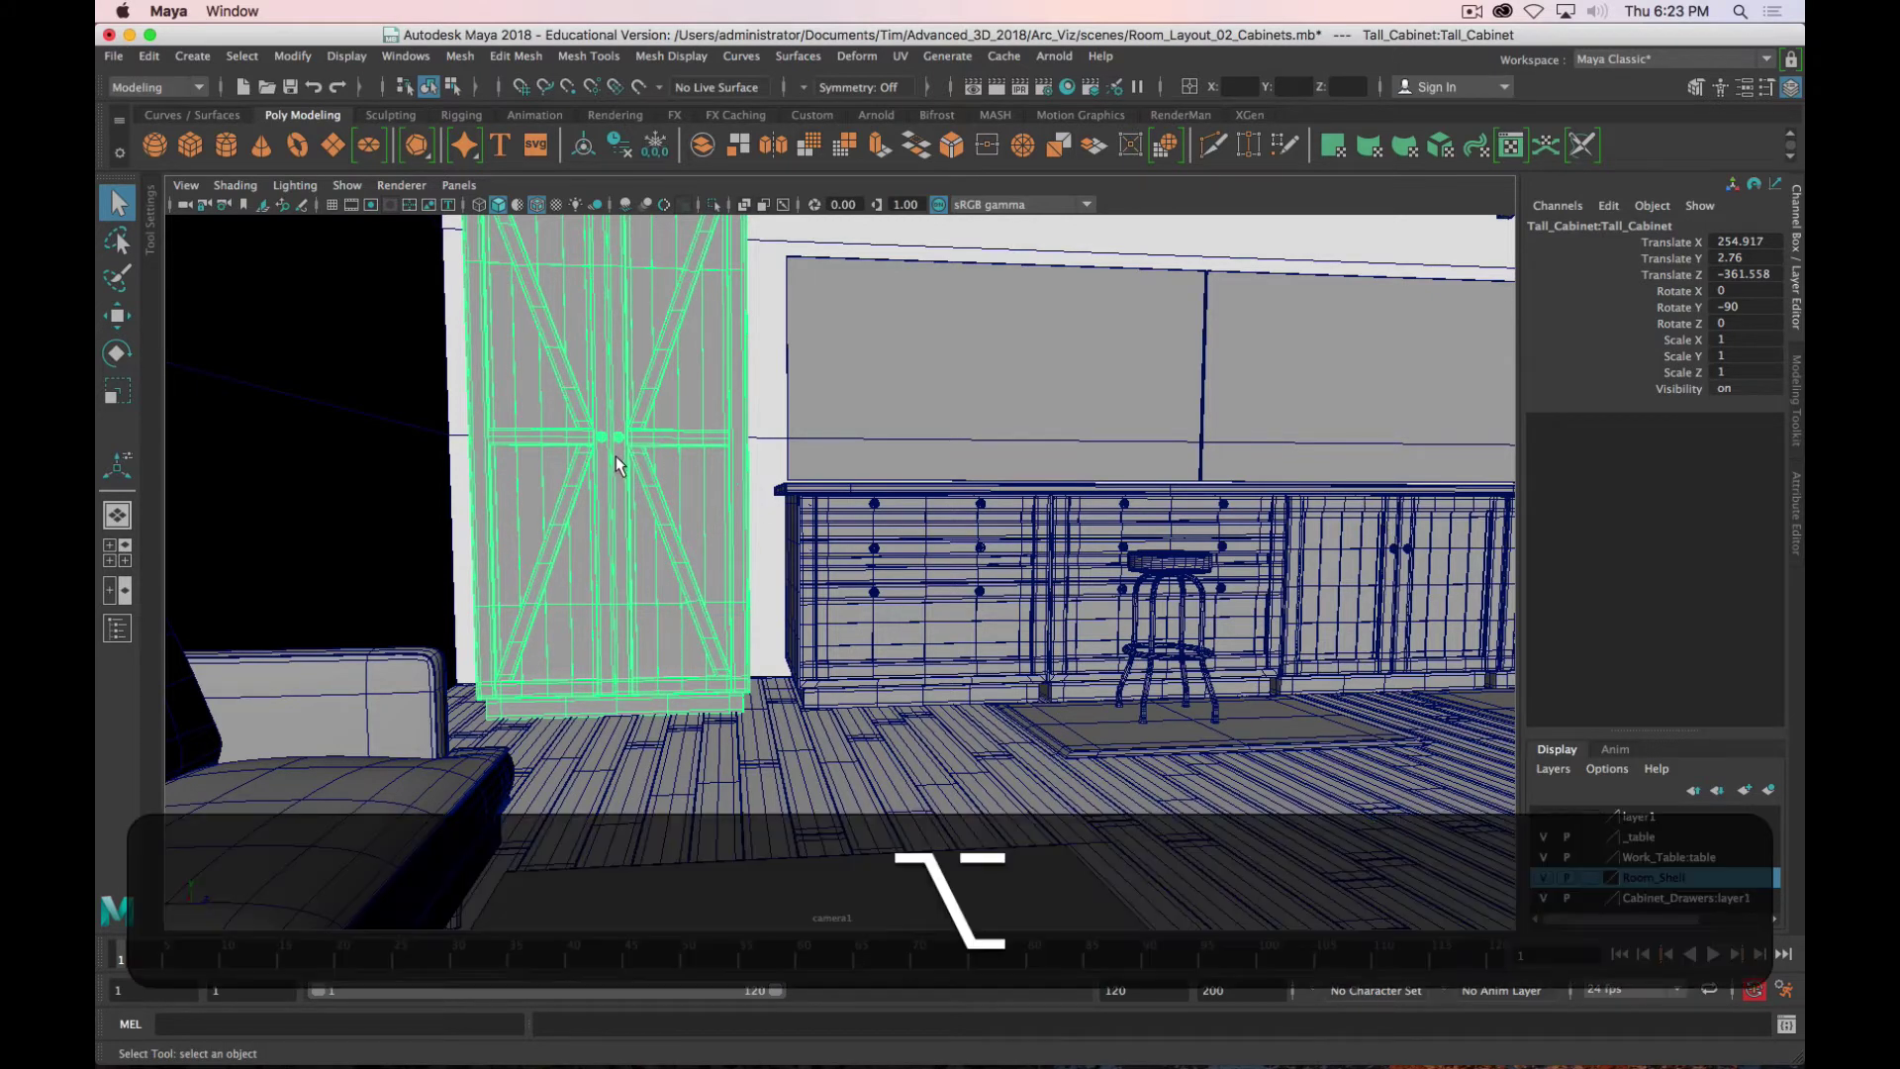
{"action": "middle_click_drag", "start_coordinate": [617, 452], "coordinate": [659, 530], "text": "alt"}
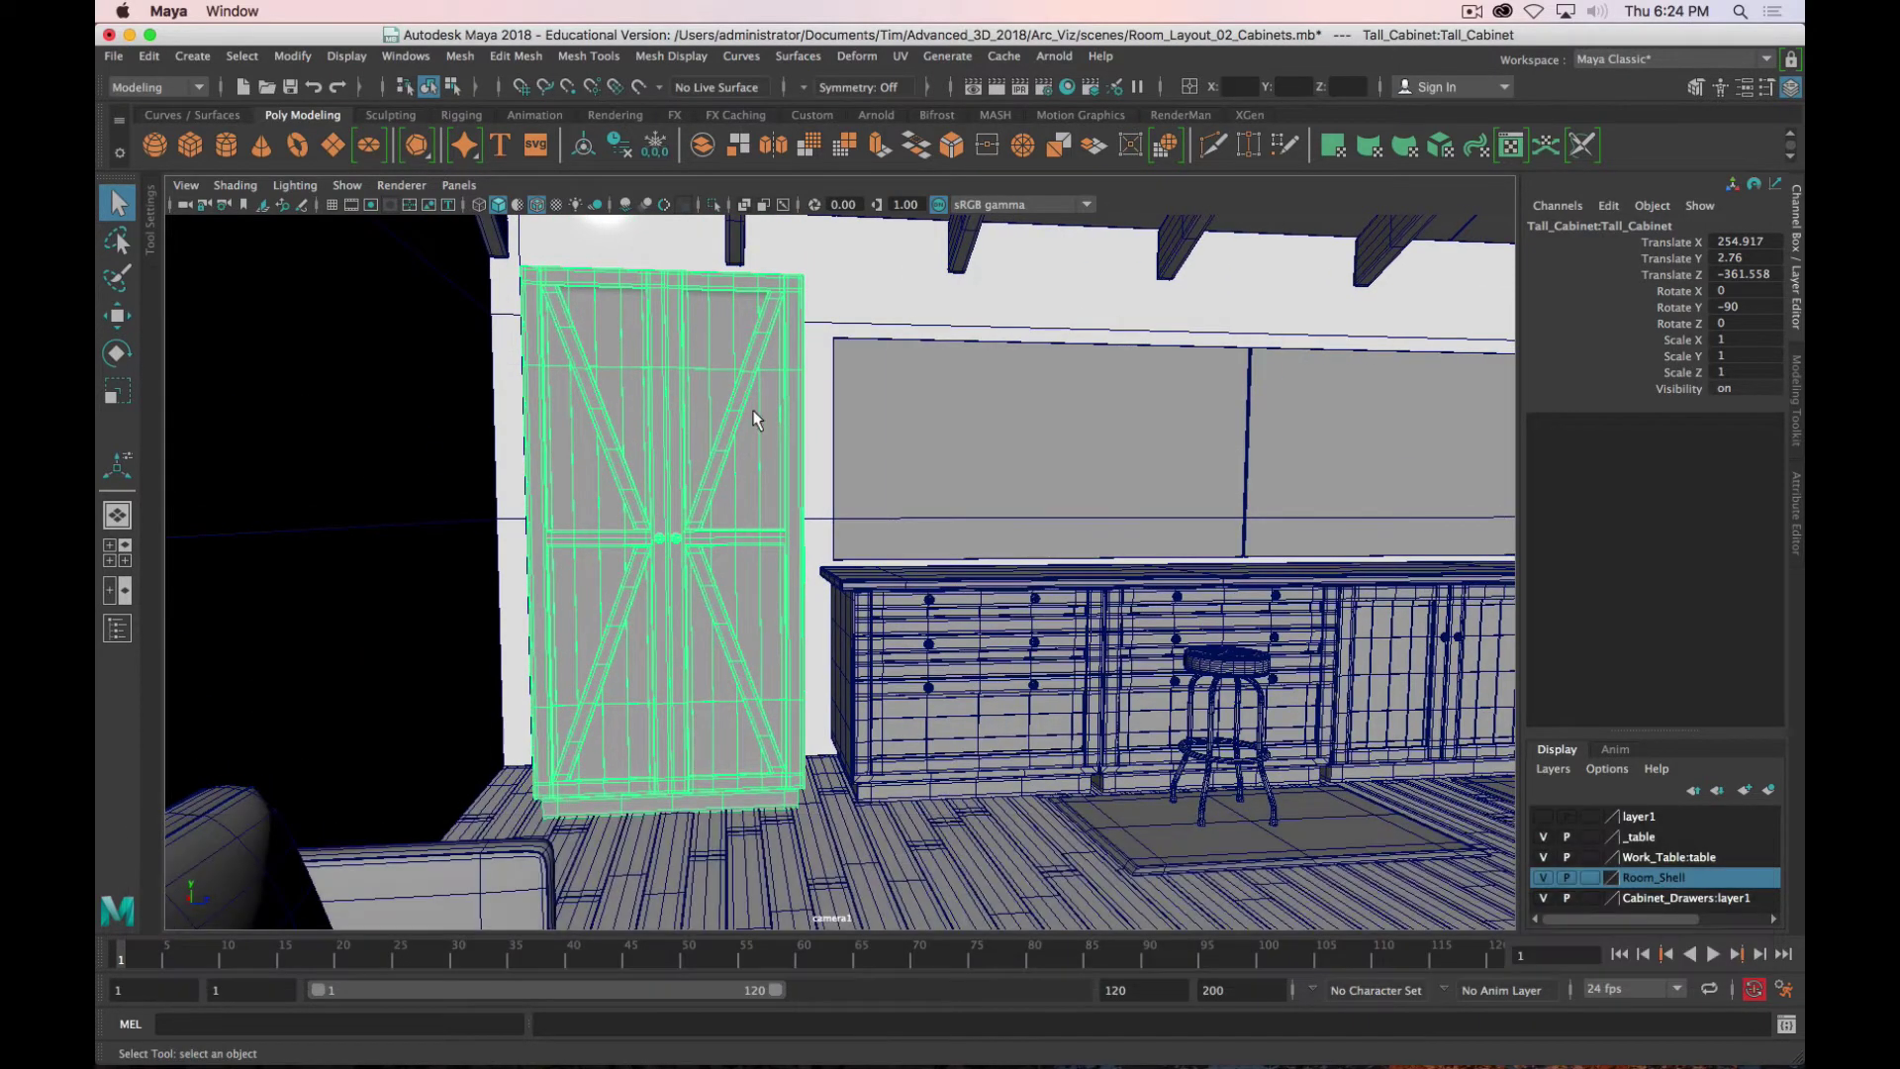
Step: Select the area rug in front of the couch and examine its edge against the wood floor
{"action": "scroll", "coordinate": [693, 631], "scroll_direction": "down", "scroll_amount": 5}
{"action": "left_click_drag", "start_coordinate": [946, 701], "coordinate": [487, 627], "text": "alt"}
{"action": "left_click", "coordinate": [473, 621]}
{"action": "left_click_drag", "start_coordinate": [633, 590], "coordinate": [700, 586], "text": "alt"}
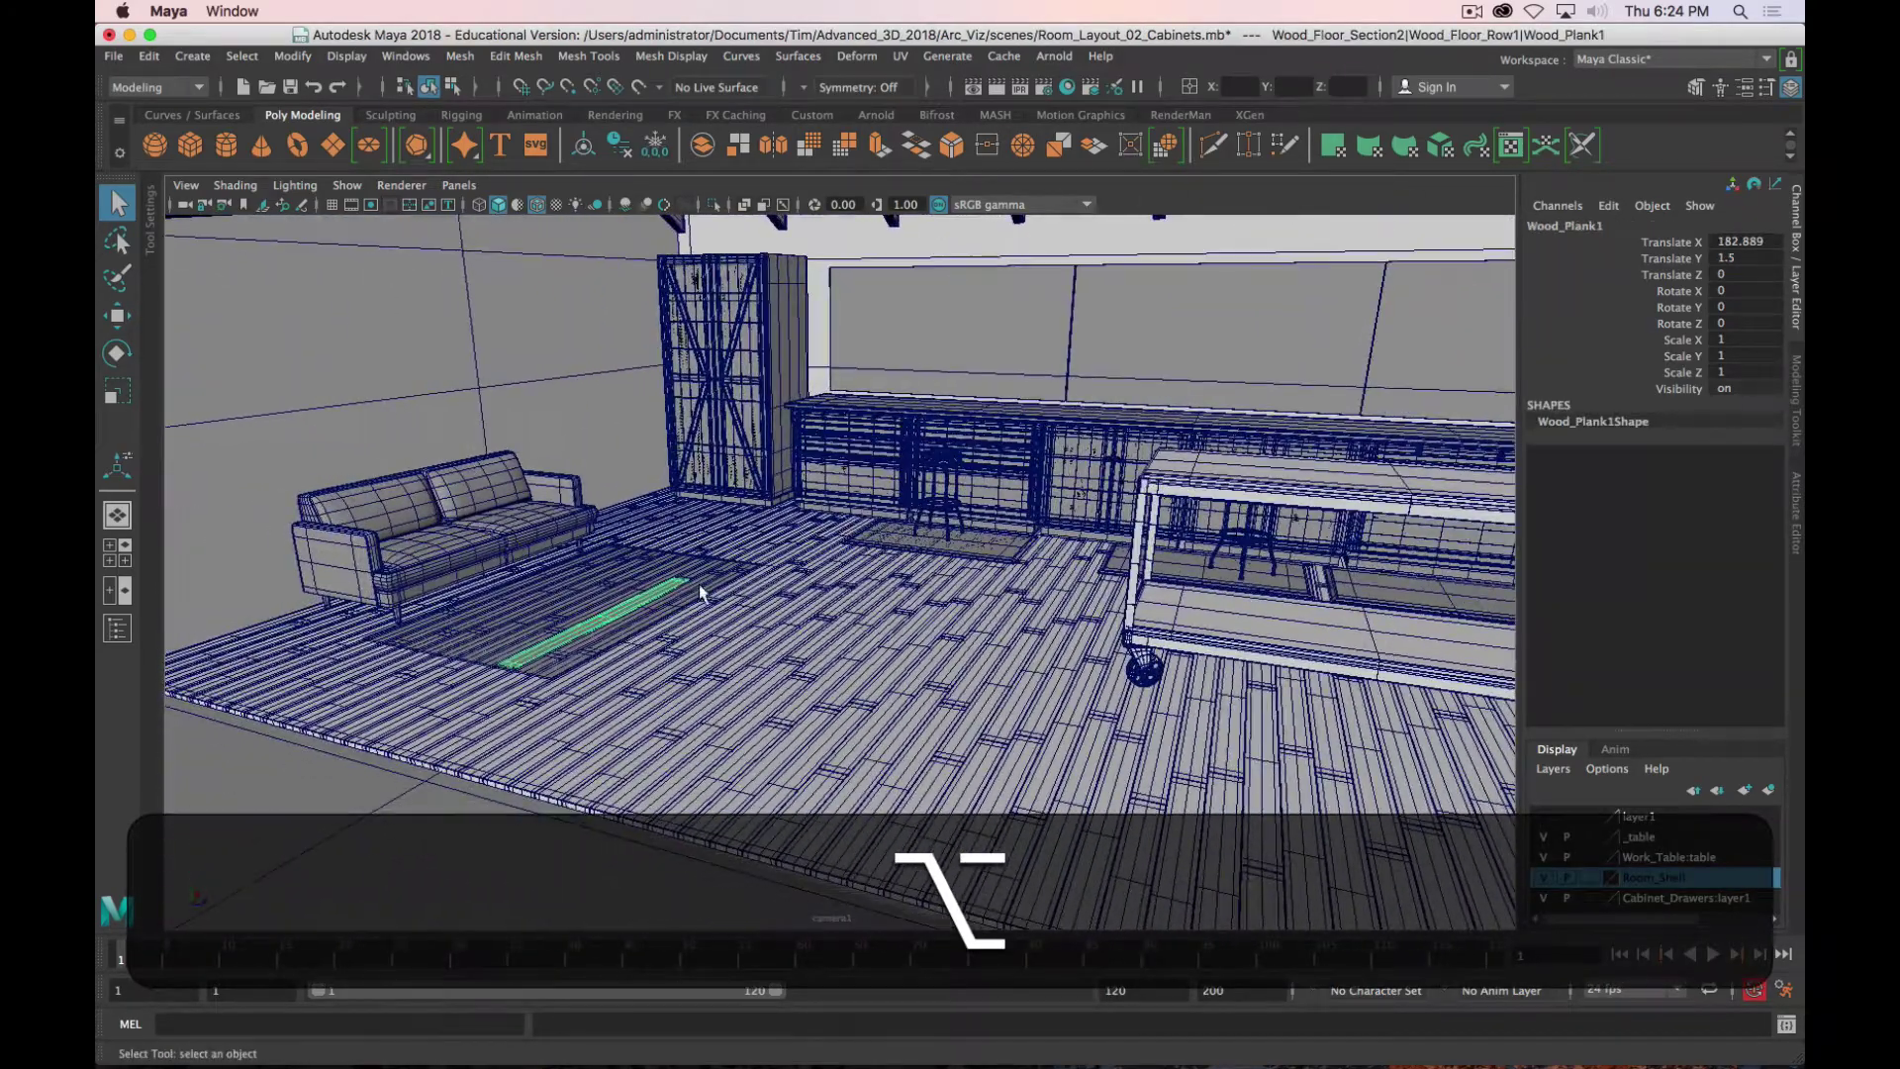
{"action": "right_click_drag", "start_coordinate": [597, 616], "coordinate": [551, 604], "text": "alt"}
{"action": "middle_click_drag", "start_coordinate": [550, 604], "coordinate": [781, 585], "text": "alt"}
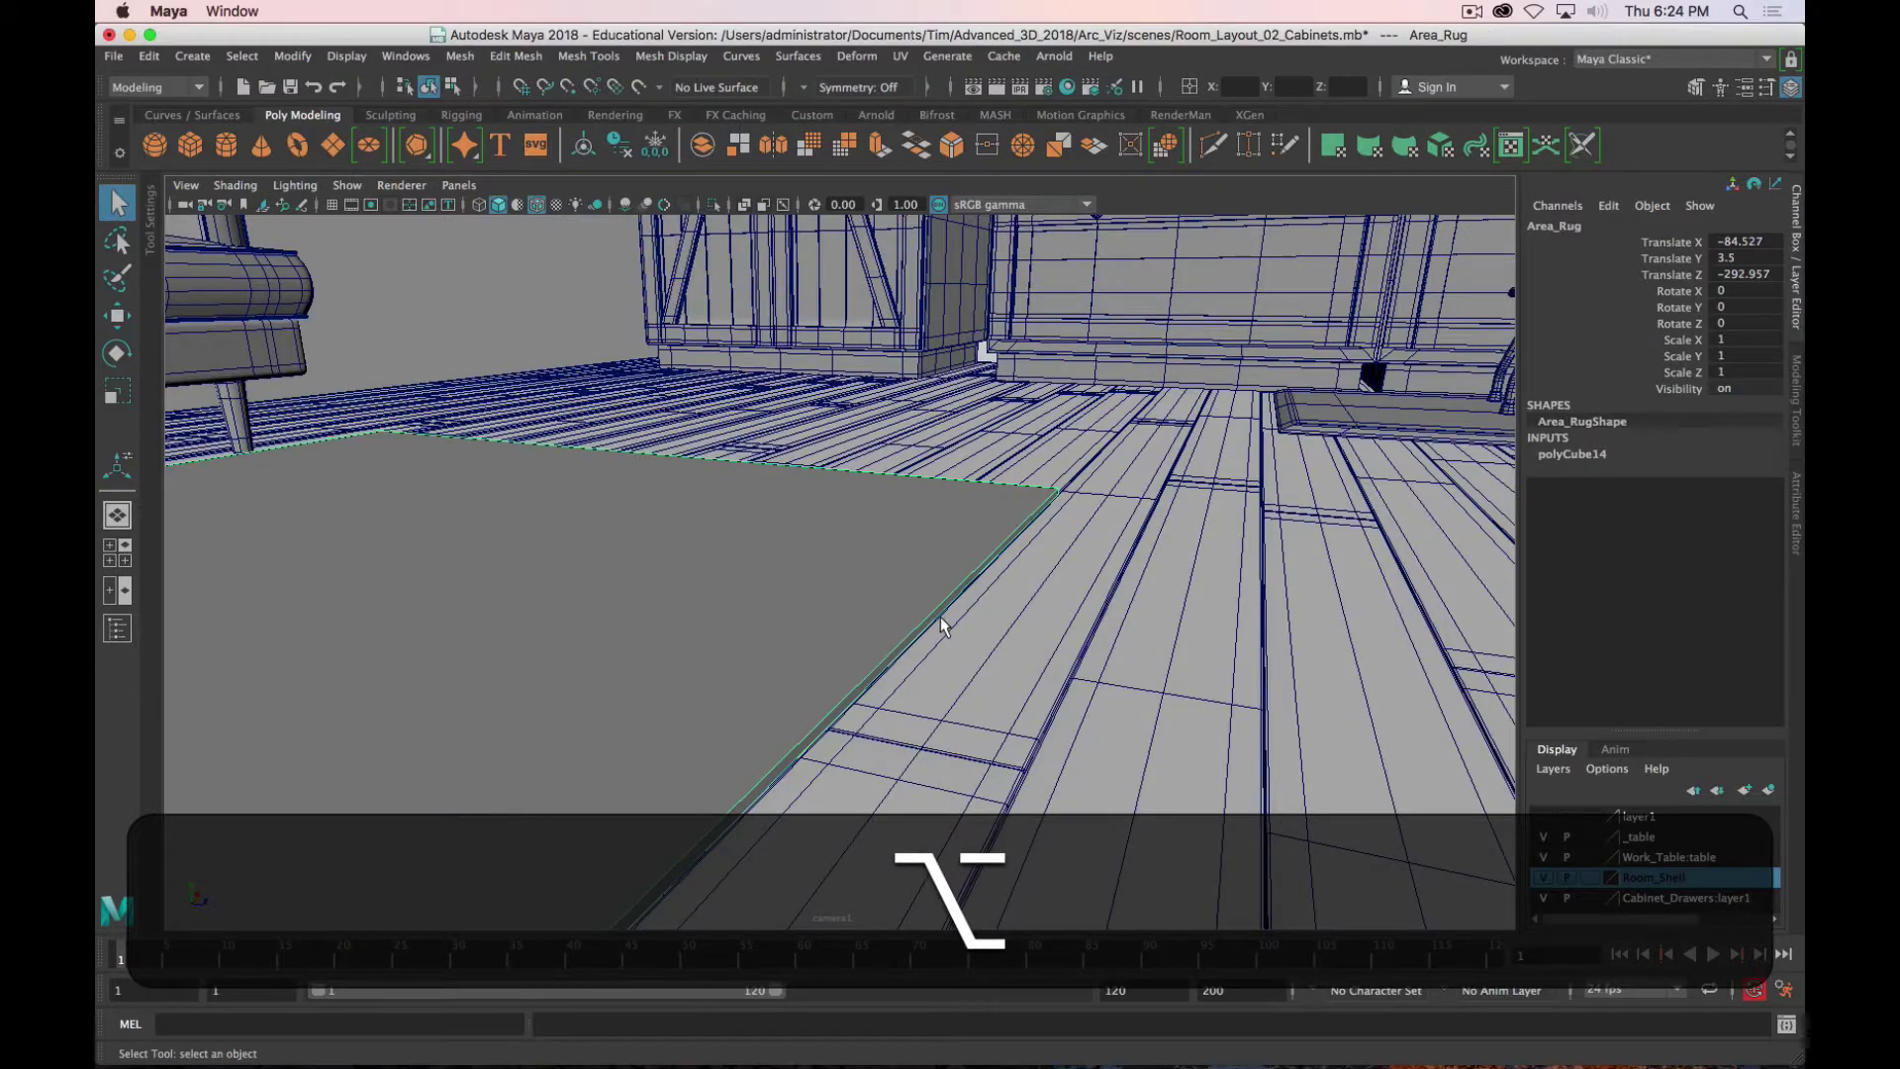
Step: Inspect the counter seating area, selecting the standing mat in front of the drawers and the nearer stool's whole group
{"action": "scroll", "coordinate": [941, 616], "scroll_direction": "down", "scroll_amount": 5}
{"action": "left_click_drag", "start_coordinate": [940, 616], "coordinate": [686, 687], "text": "alt"}
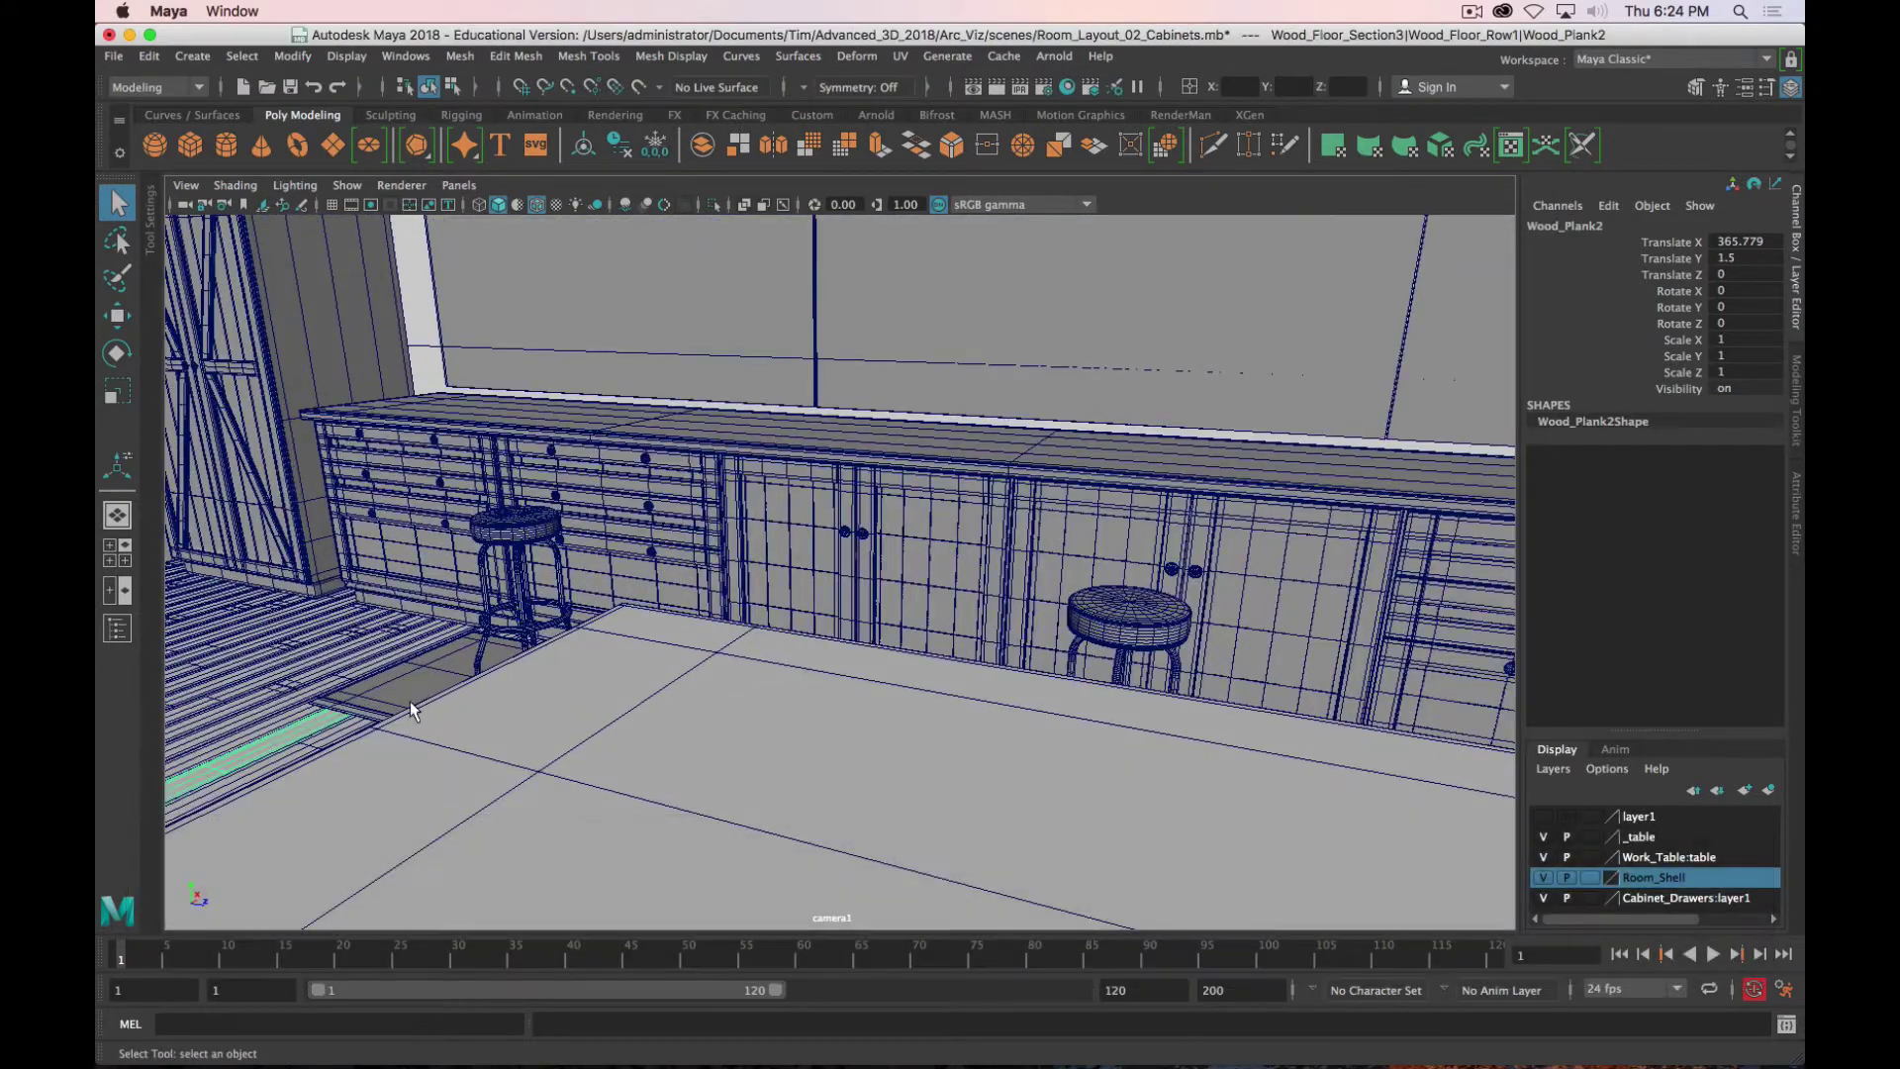
{"action": "left_click", "coordinate": [408, 685]}
{"action": "left_click_drag", "start_coordinate": [408, 685], "coordinate": [500, 669], "text": "alt"}
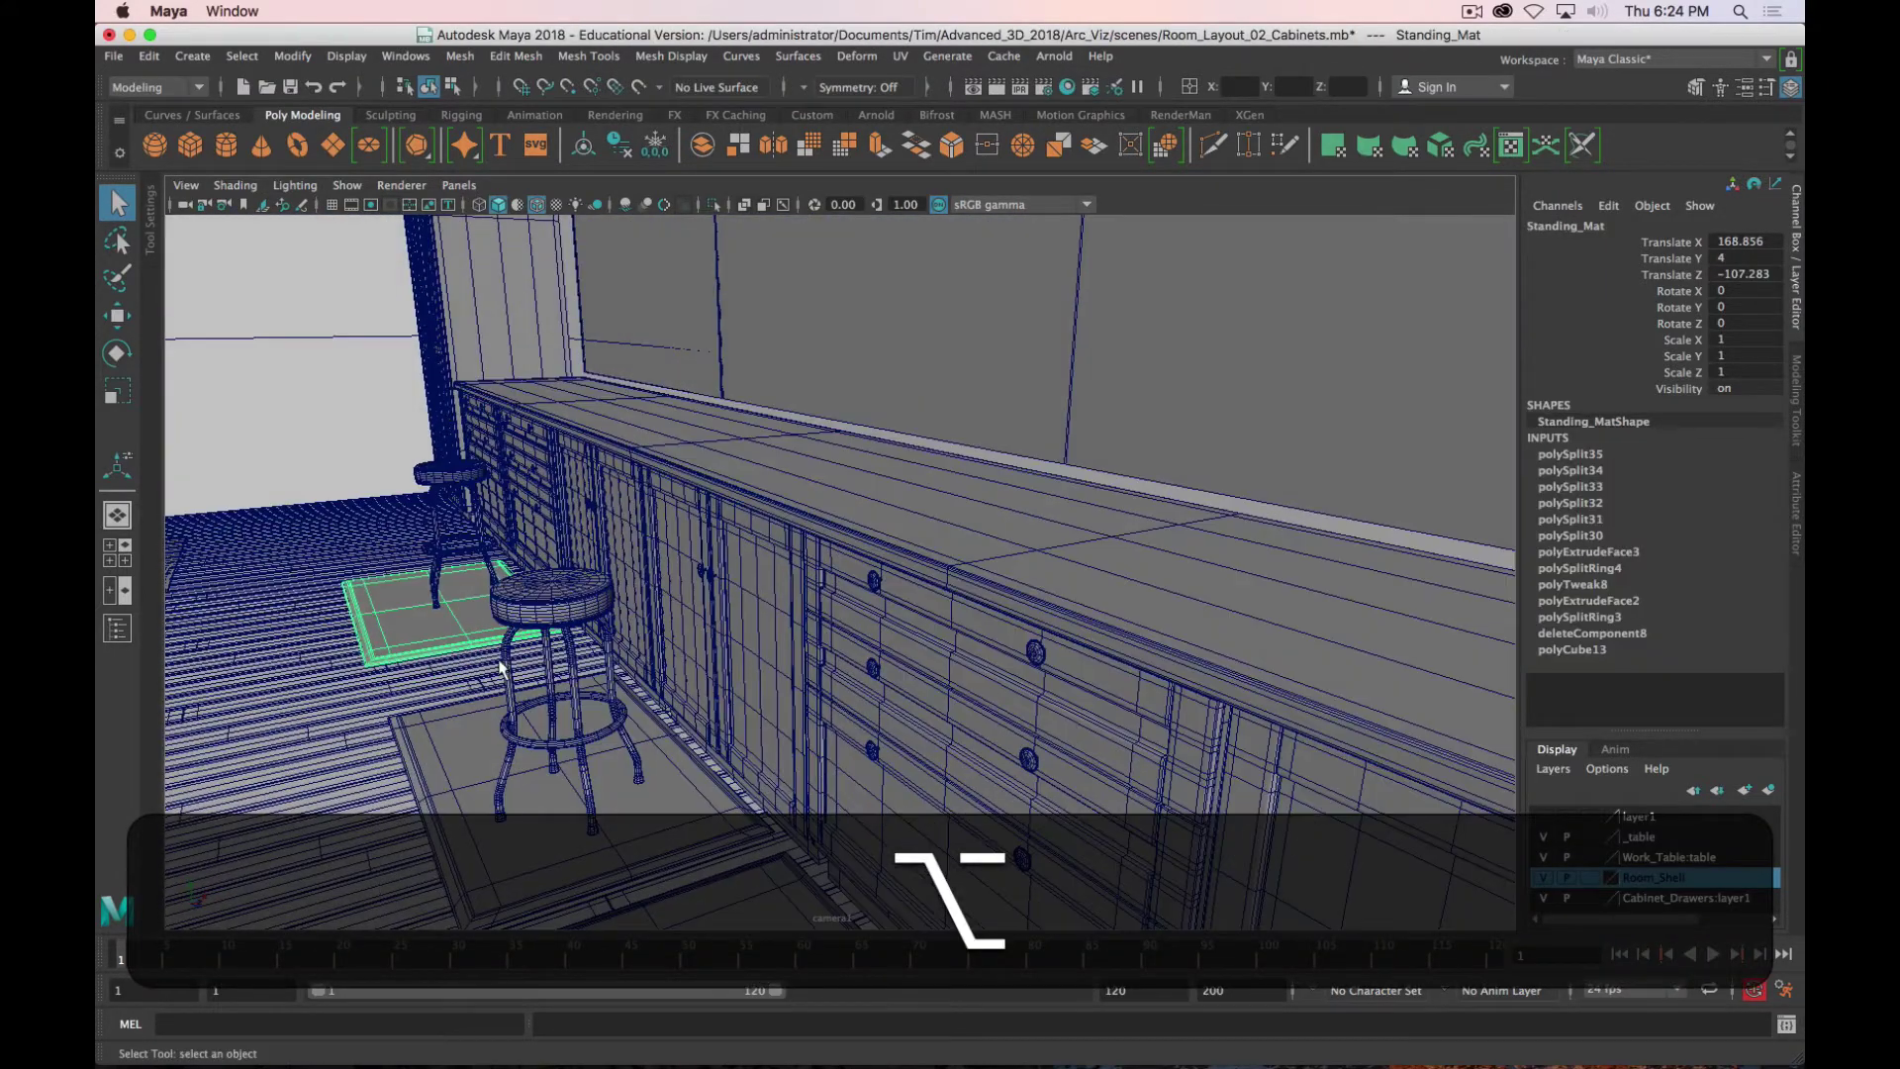
{"action": "left_click", "coordinate": [542, 608]}
{"action": "key", "text": "Up"}
{"action": "middle_click_drag", "start_coordinate": [619, 701], "coordinate": [952, 560], "text": "alt"}
{"action": "scroll", "coordinate": [639, 539], "scroll_direction": "down", "scroll_amount": 8}
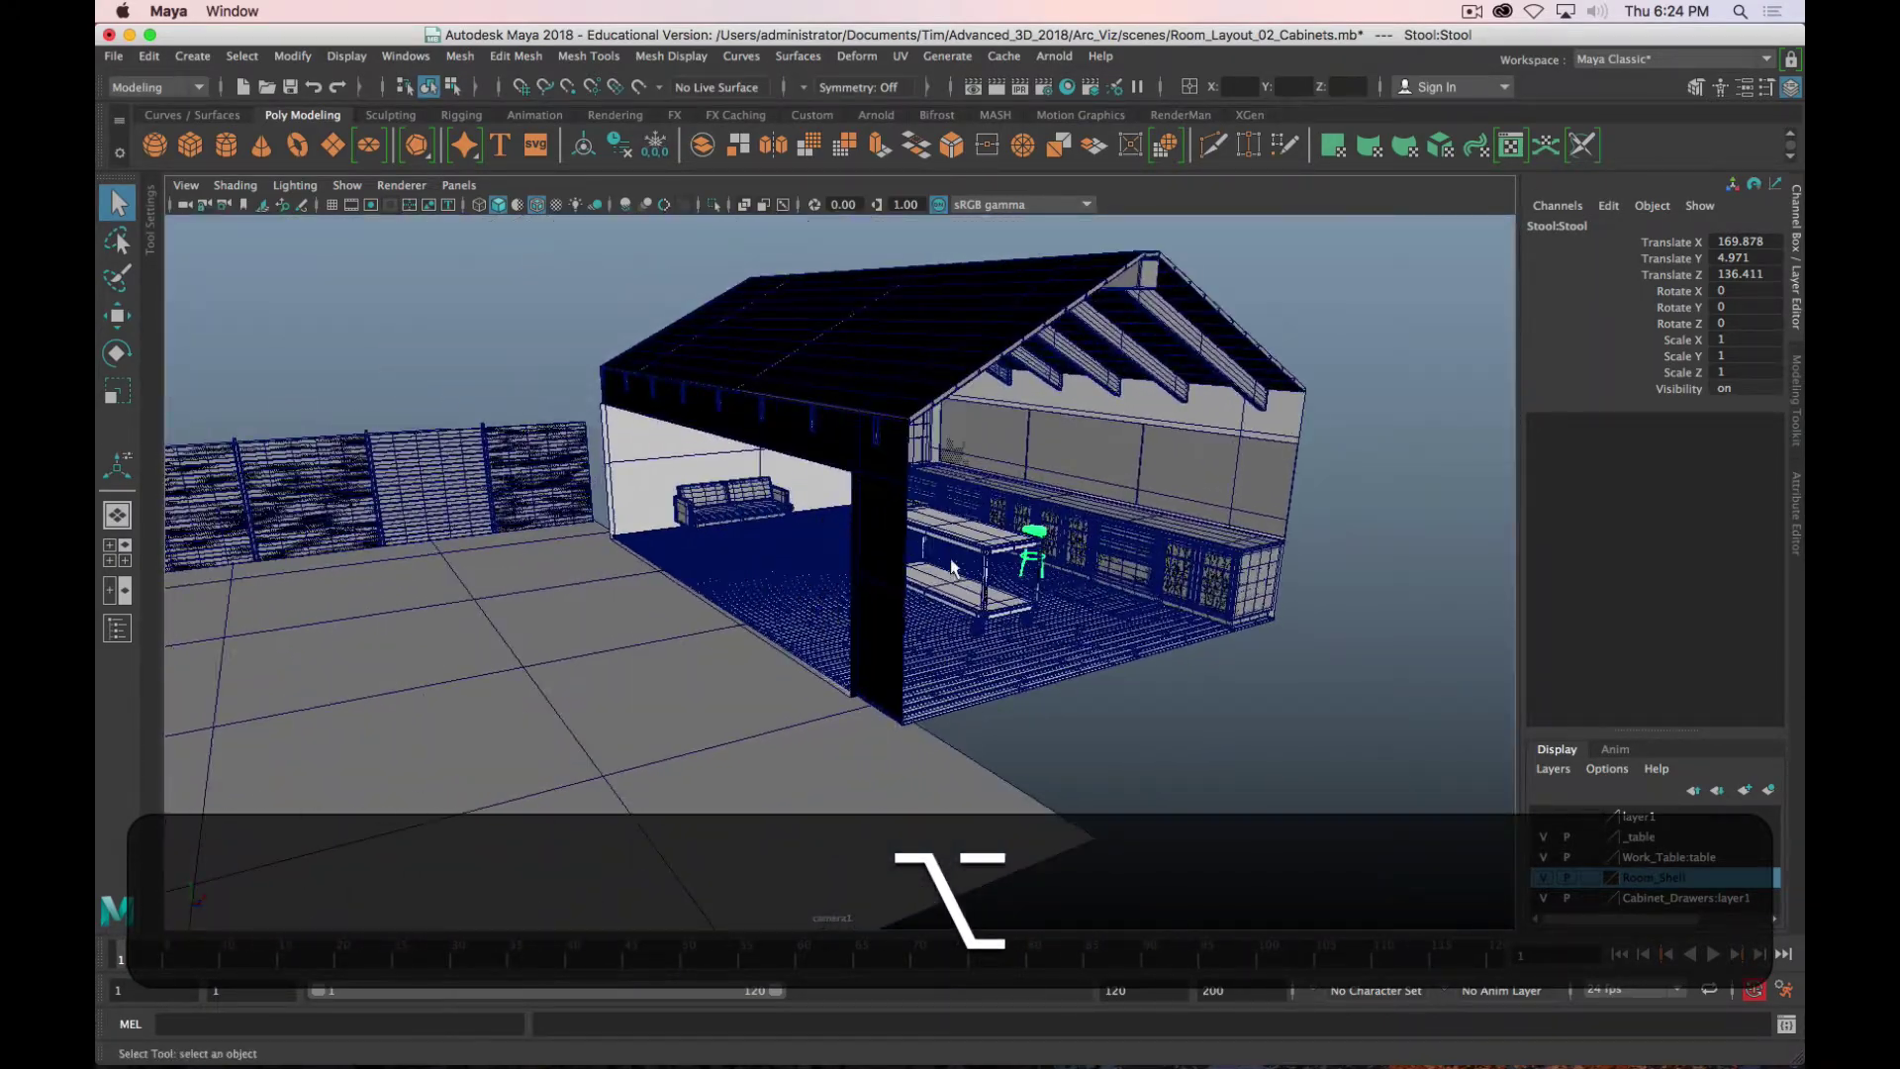
Step: Examine the furnished room's interior, including the work table, couch, stools, mats and the full cabinet run
{"action": "scroll", "coordinate": [1020, 534], "scroll_direction": "up", "scroll_amount": 8}
{"action": "scroll", "coordinate": [786, 487], "scroll_direction": "up", "scroll_amount": 5}
{"action": "middle_click_drag", "start_coordinate": [787, 485], "coordinate": [683, 809], "text": "alt"}
{"action": "middle_click_drag", "start_coordinate": [937, 785], "coordinate": [117, 634], "text": "alt"}
{"action": "middle_click_drag", "start_coordinate": [743, 725], "coordinate": [729, 454], "text": "alt"}
{"action": "scroll", "coordinate": [729, 454], "scroll_direction": "down", "scroll_amount": 8}
{"action": "right_click_drag", "start_coordinate": [732, 478], "coordinate": [737, 683], "text": "alt"}
{"action": "left_click_drag", "start_coordinate": [772, 712], "coordinate": [739, 642], "text": "alt"}
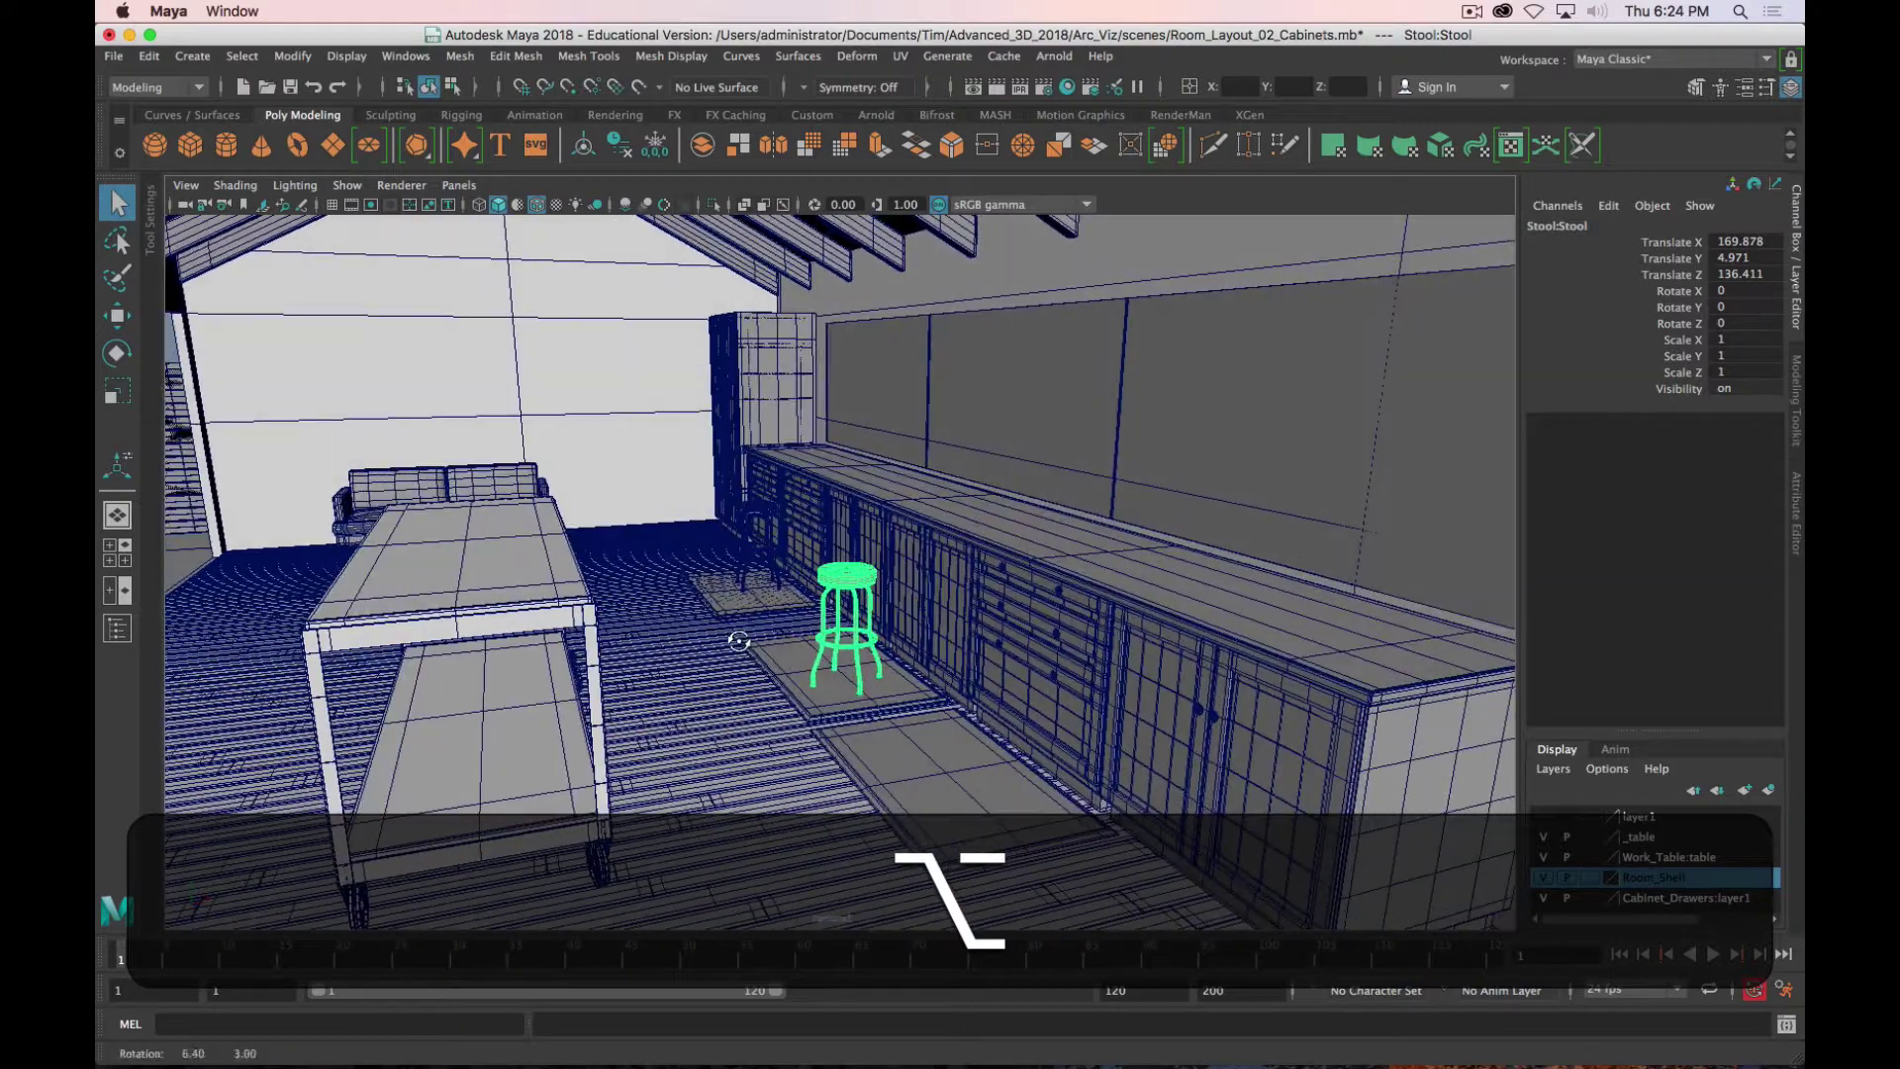